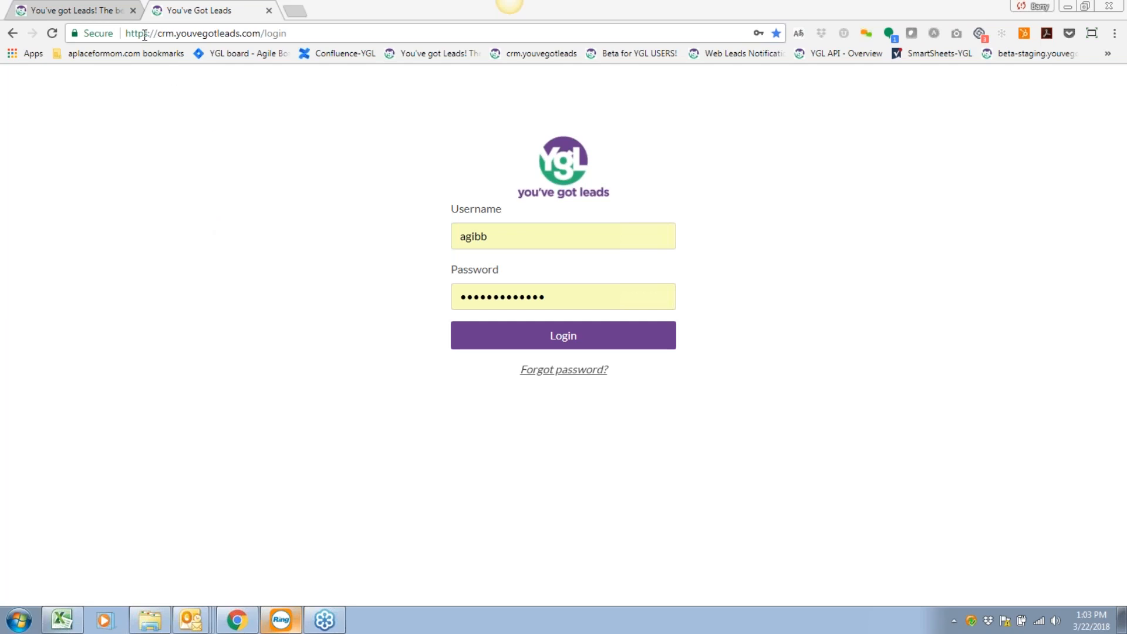
Select the login page's full web address in the browser.
left_click_drag(127, 33, 267, 35)
left_click_drag(281, 36, 288, 34)
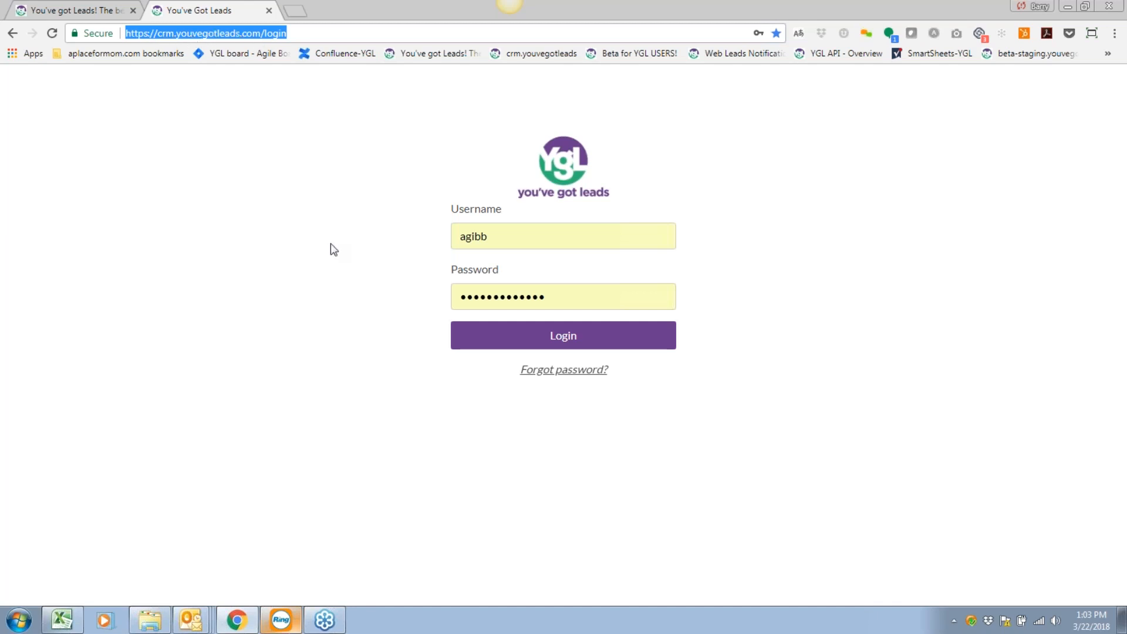
left_click(1066, 27)
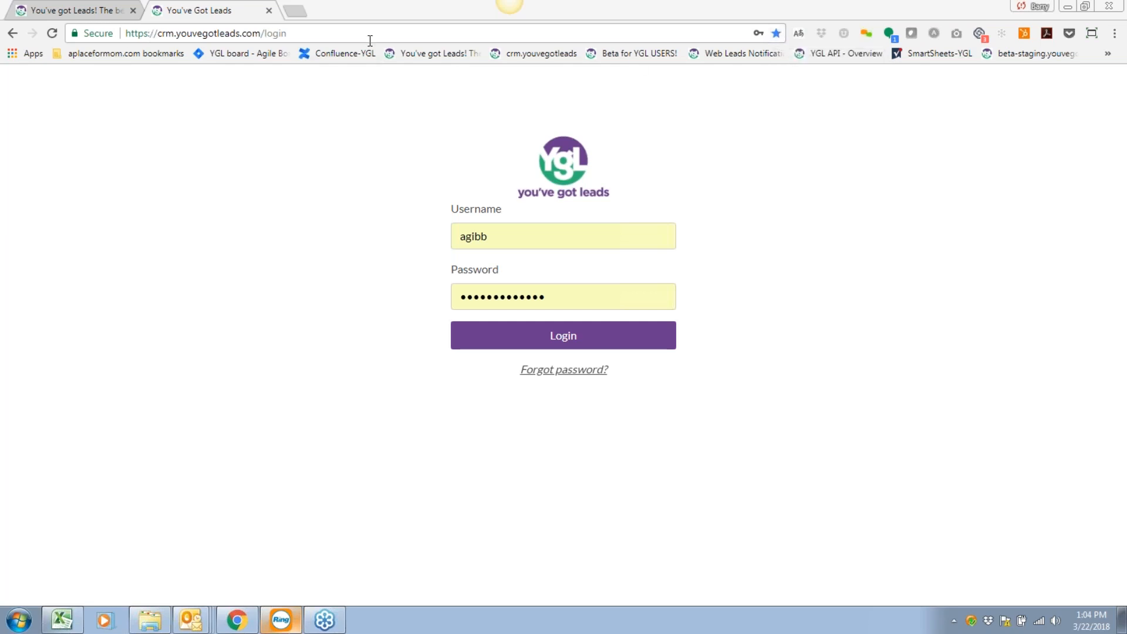
On the public homepage tab, fill in the saved username and password and log in.
left_click(56, 5)
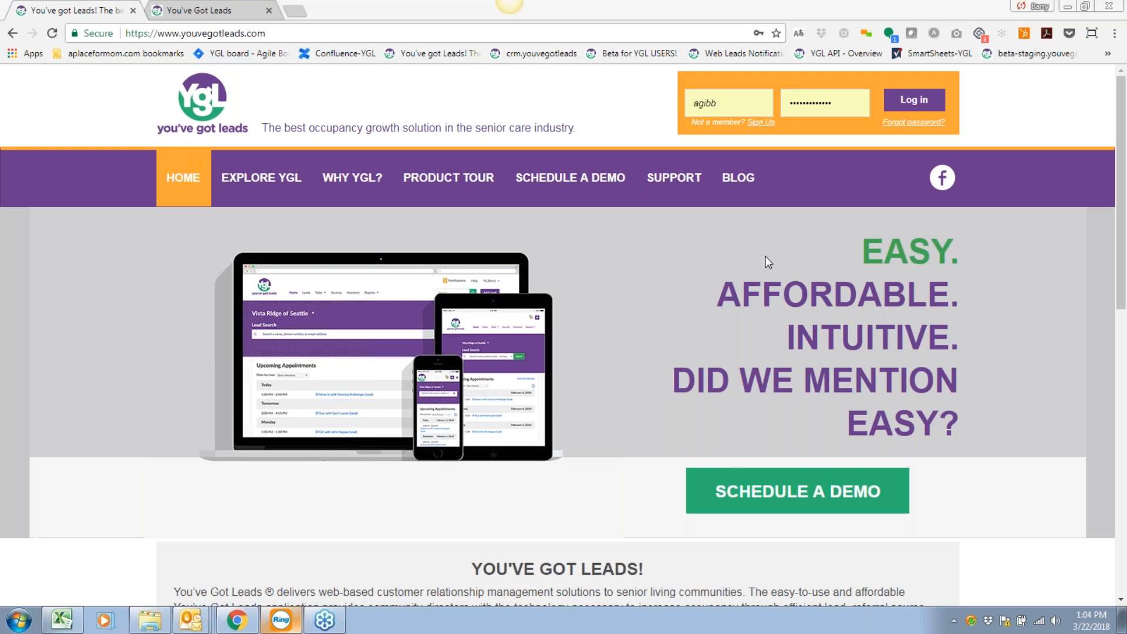
left_click(735, 111)
left_click(848, 109)
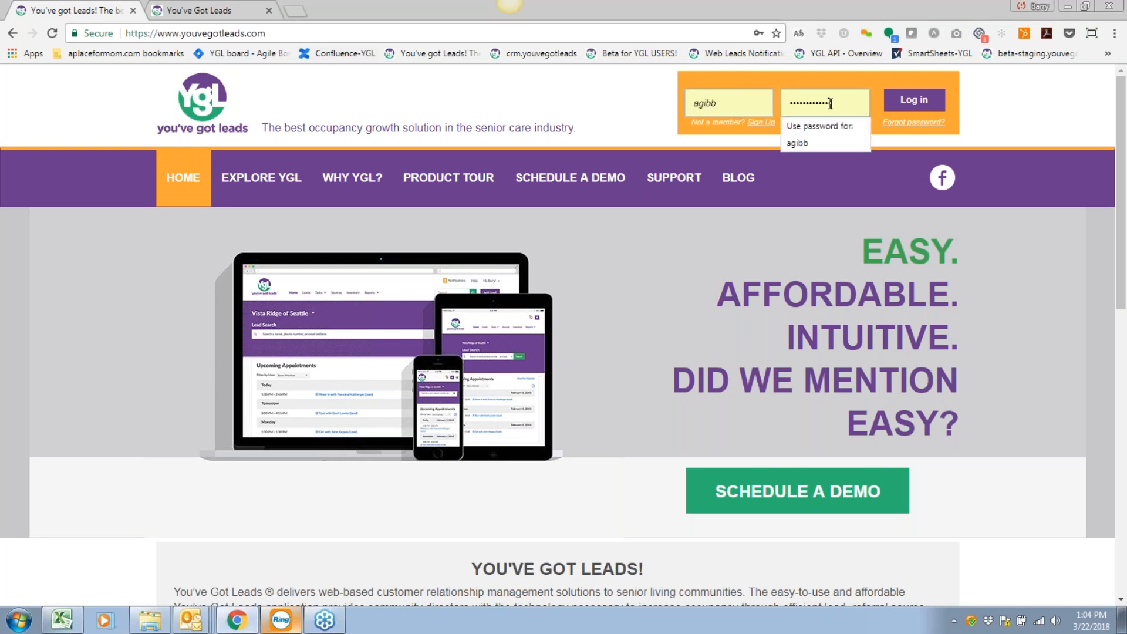
left_click(914, 101)
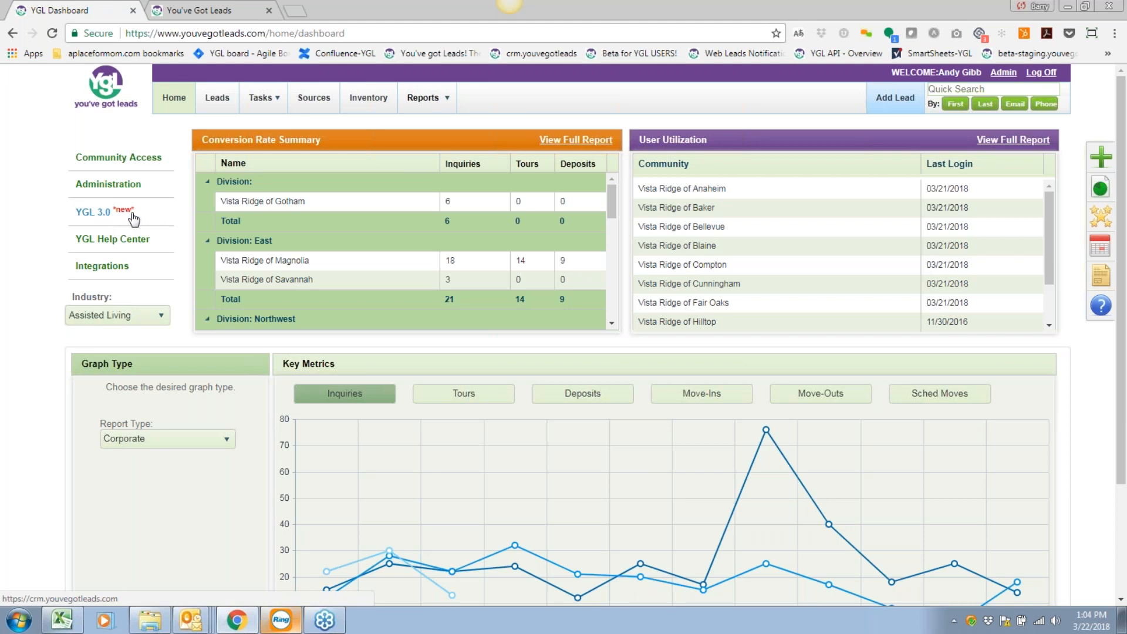
Switch to the 'You've Got Leads' tab showing the crm.youvegotleads.com login page.
left_click(234, 14)
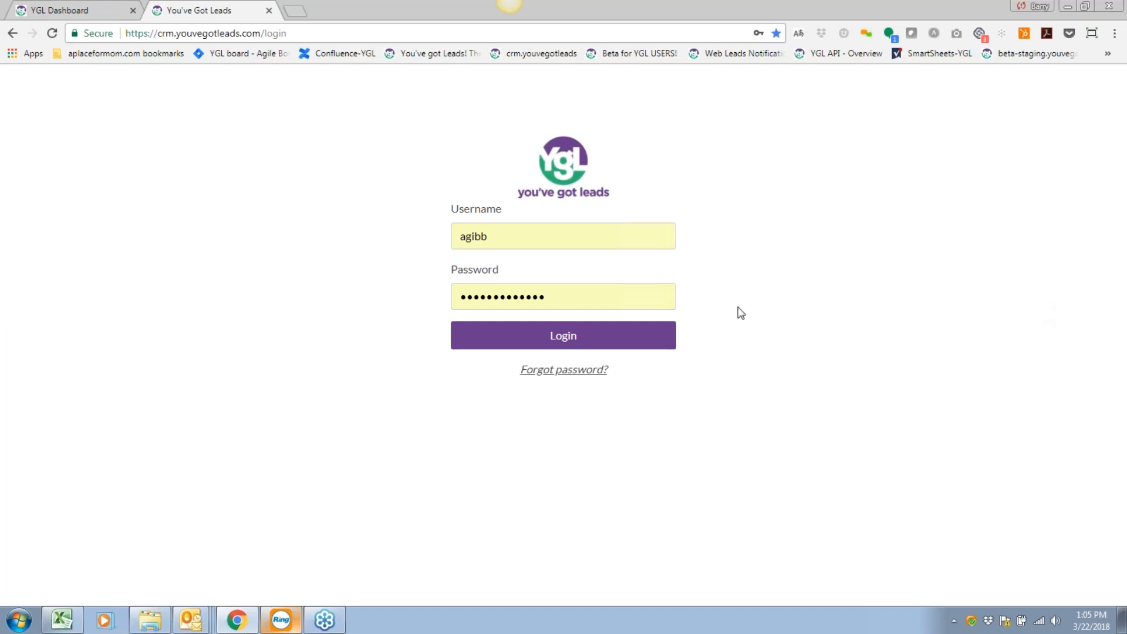
Replace the saved username with another user's and log in with the saved password.
left_click(474, 240)
key("ctrl+a")
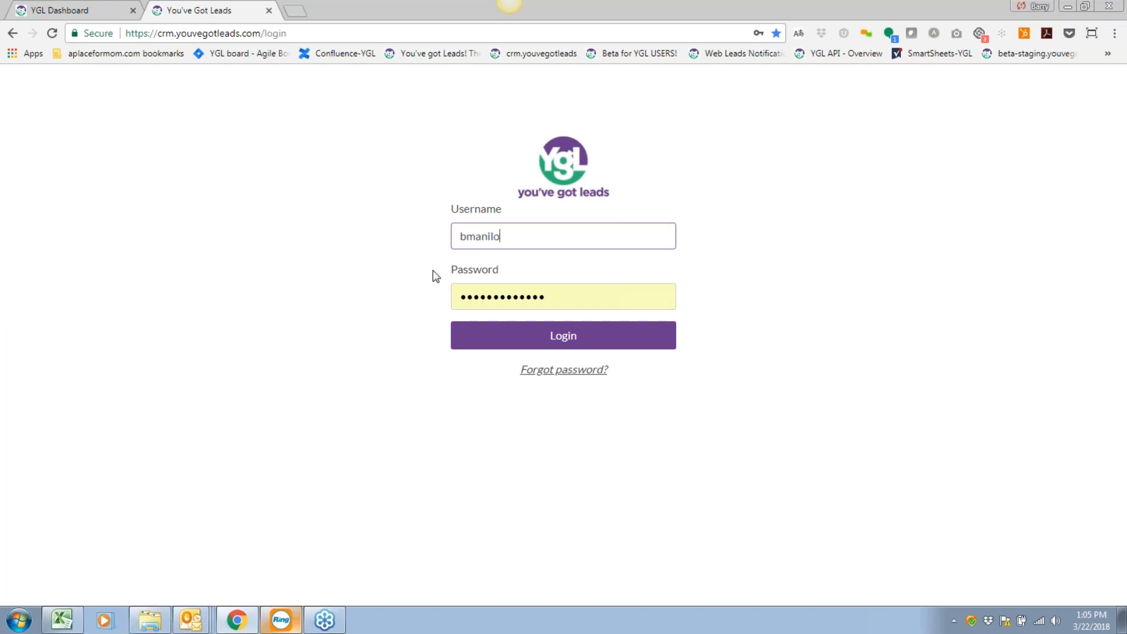
key("Tab")
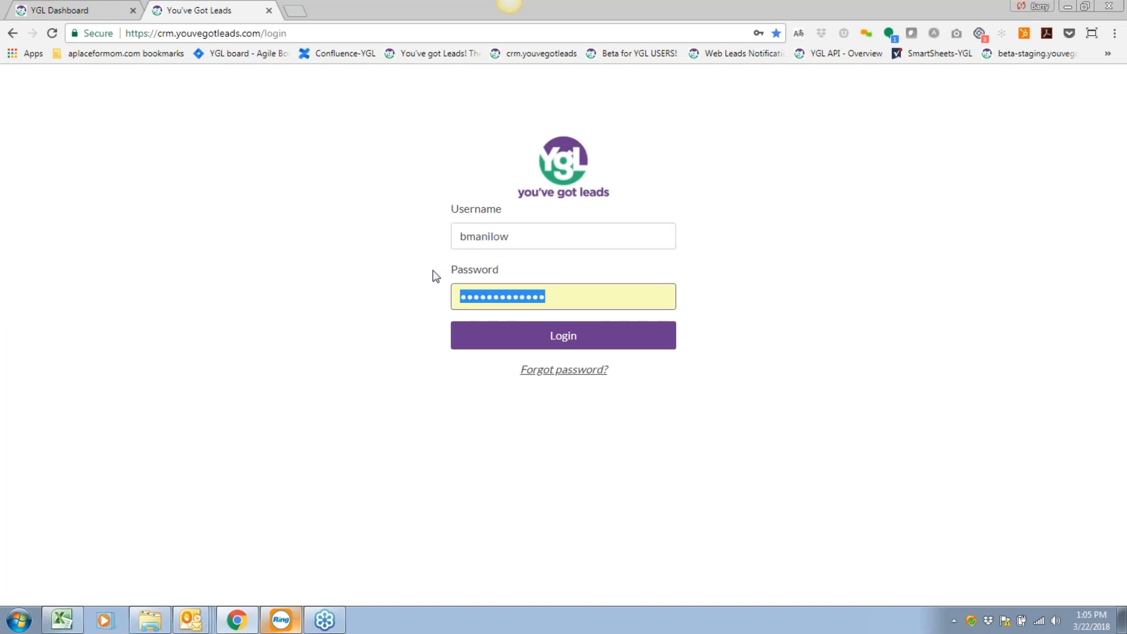
left_click(563, 336)
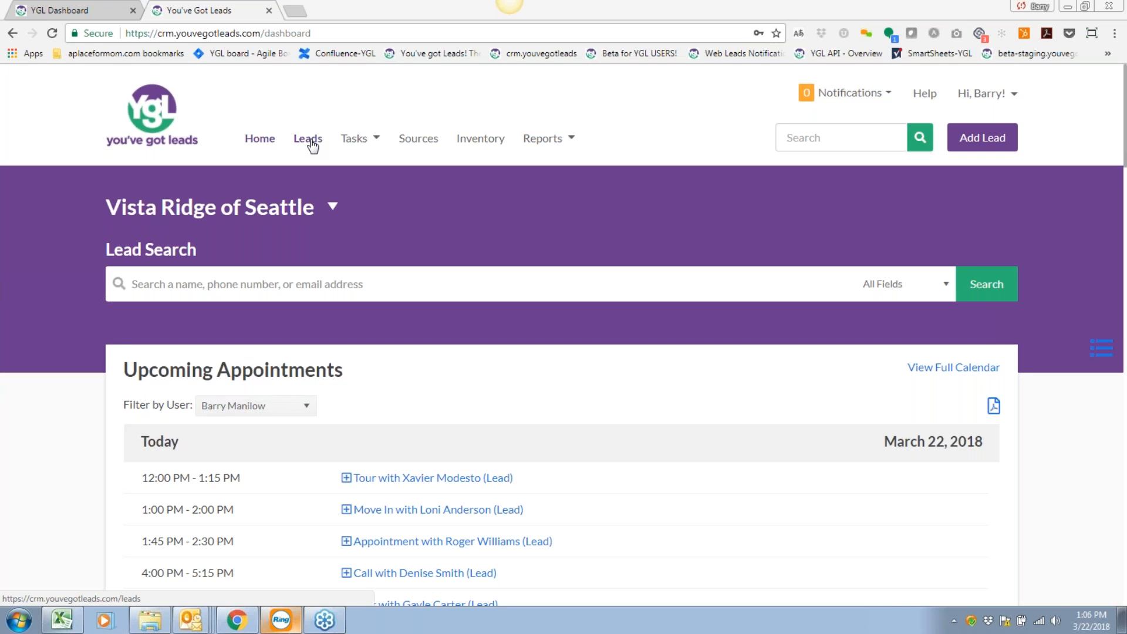
left_click(359, 142)
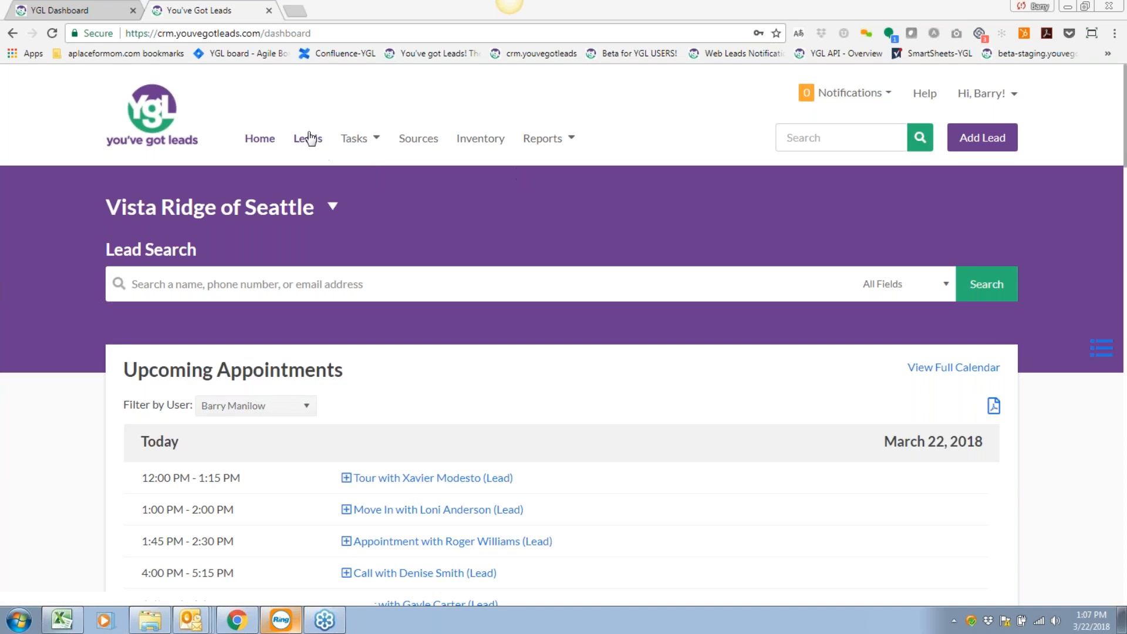
Open the Help widget from the top-right header to see suggested tutorial videos.
mouse_move(363, 141)
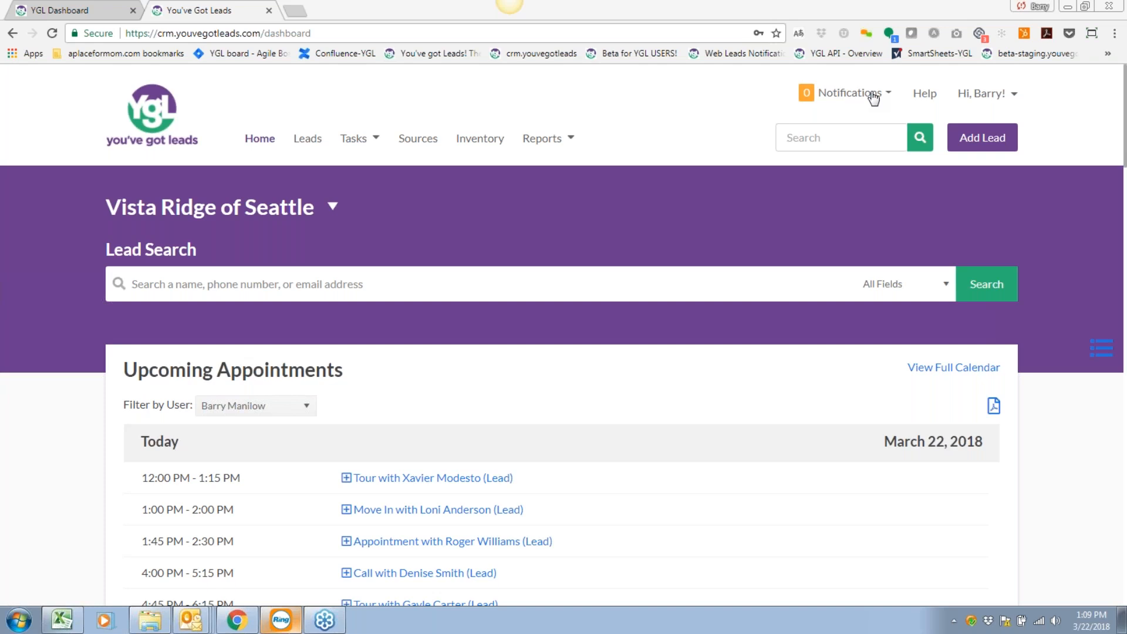
left_click(925, 95)
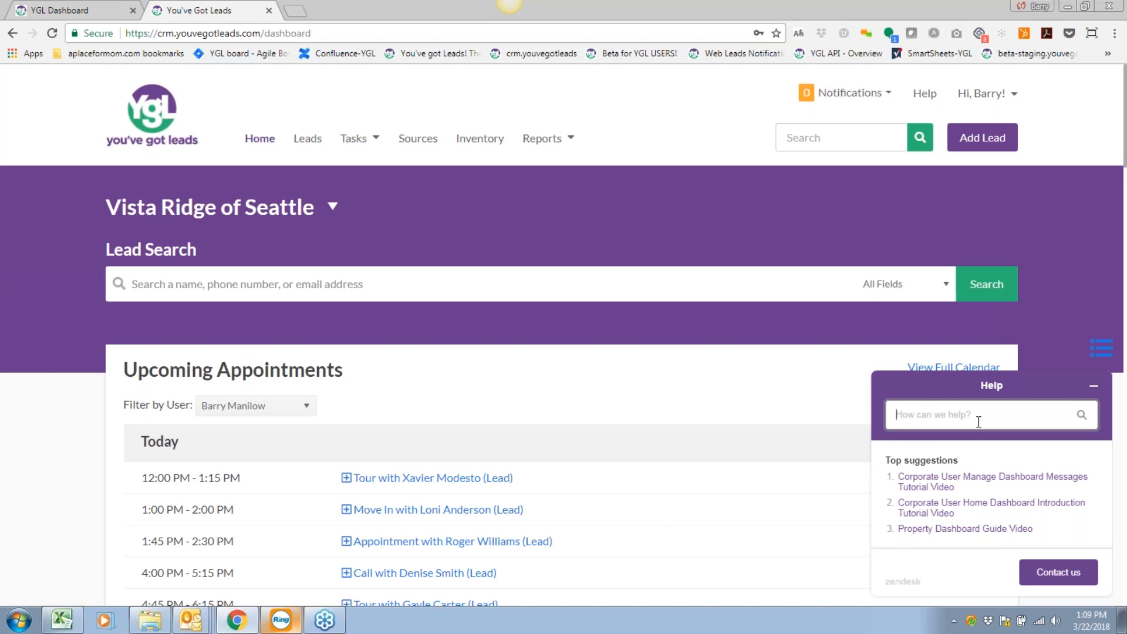
Search Help for 'how to add a lead' and review the top results.
type("how to add a lead")
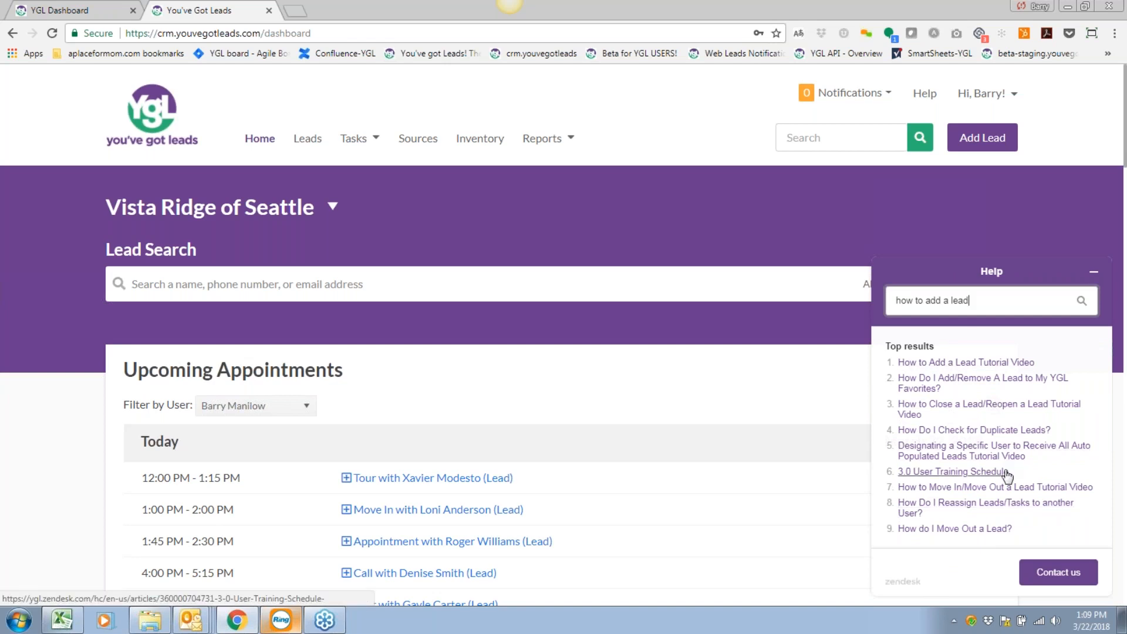
Open the Contact us form and enter the YGL username.
left_click(1065, 574)
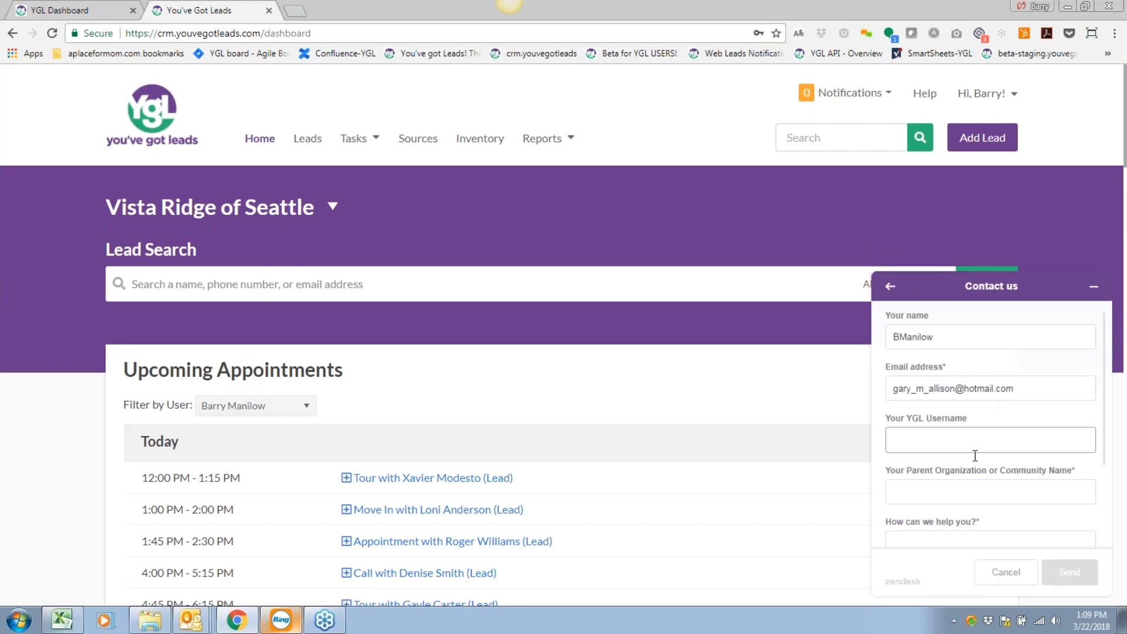
scroll(973, 455, "down", 1)
left_click(910, 317)
left_click(925, 369)
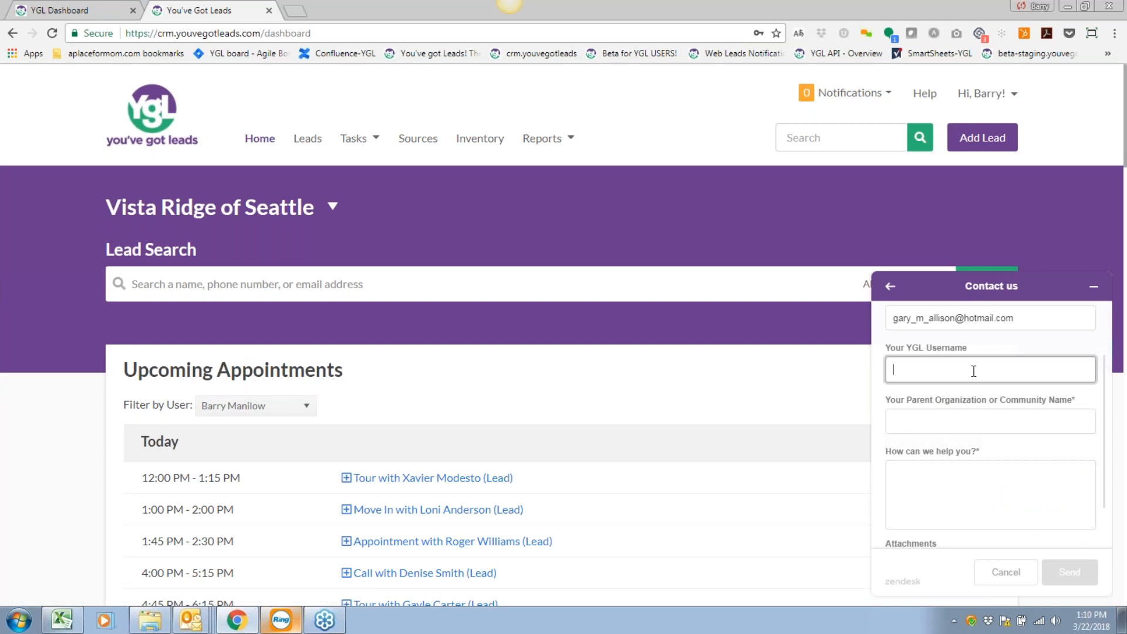
Enter organization 'YGL Sales and Support' and the message 'On a training with our awesome users!!'.
key("Tab")
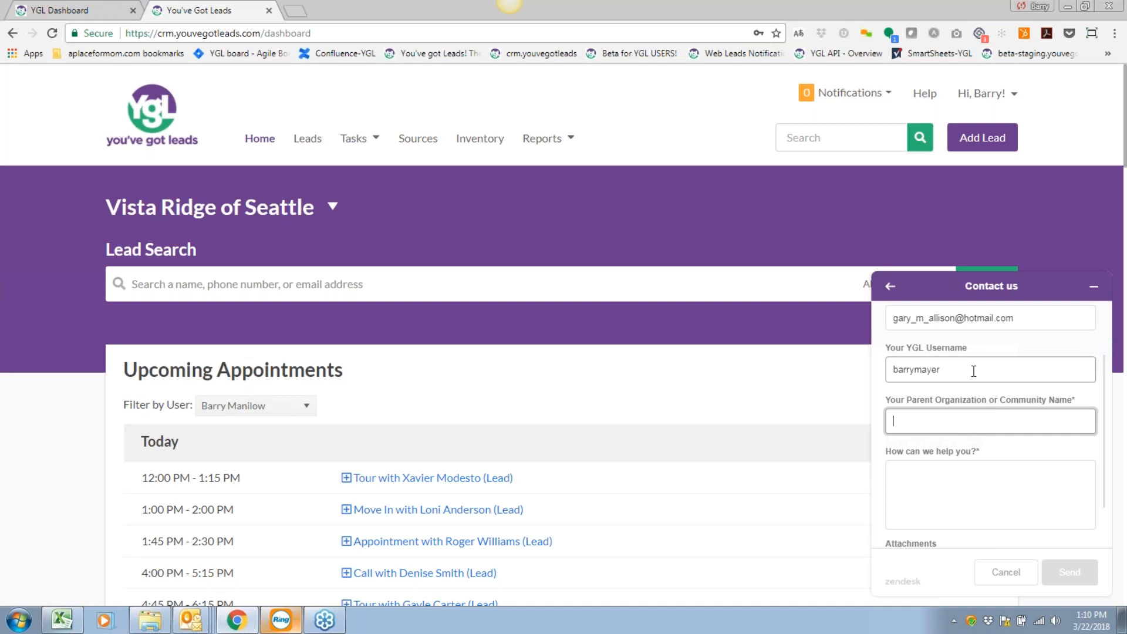
type("YGL Sales and Support")
key("Tab")
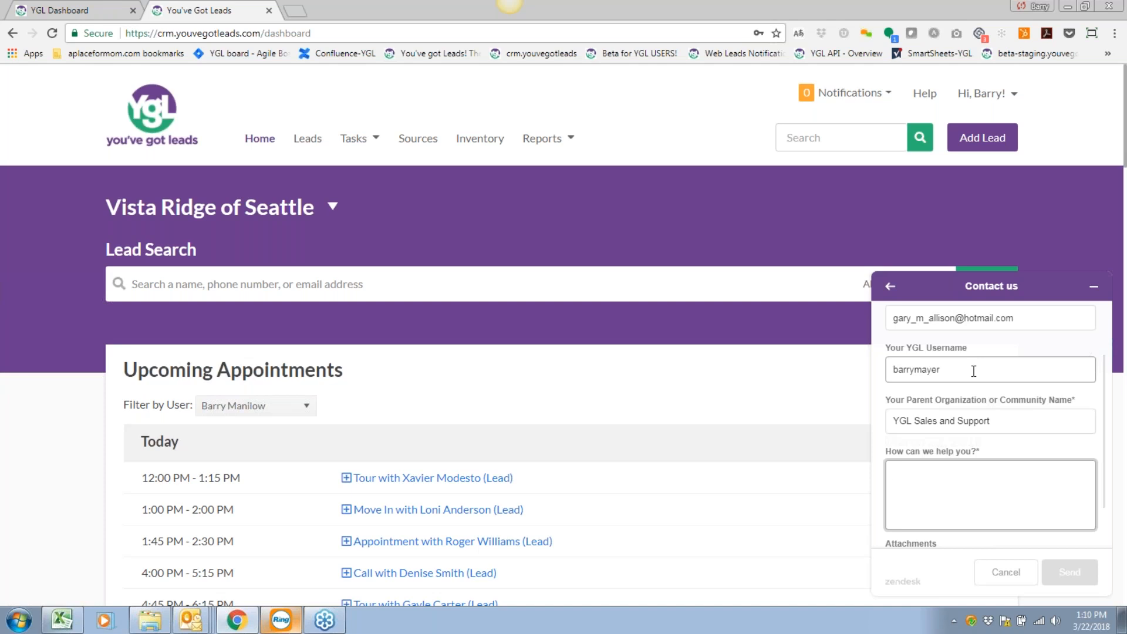
type("On a traini")
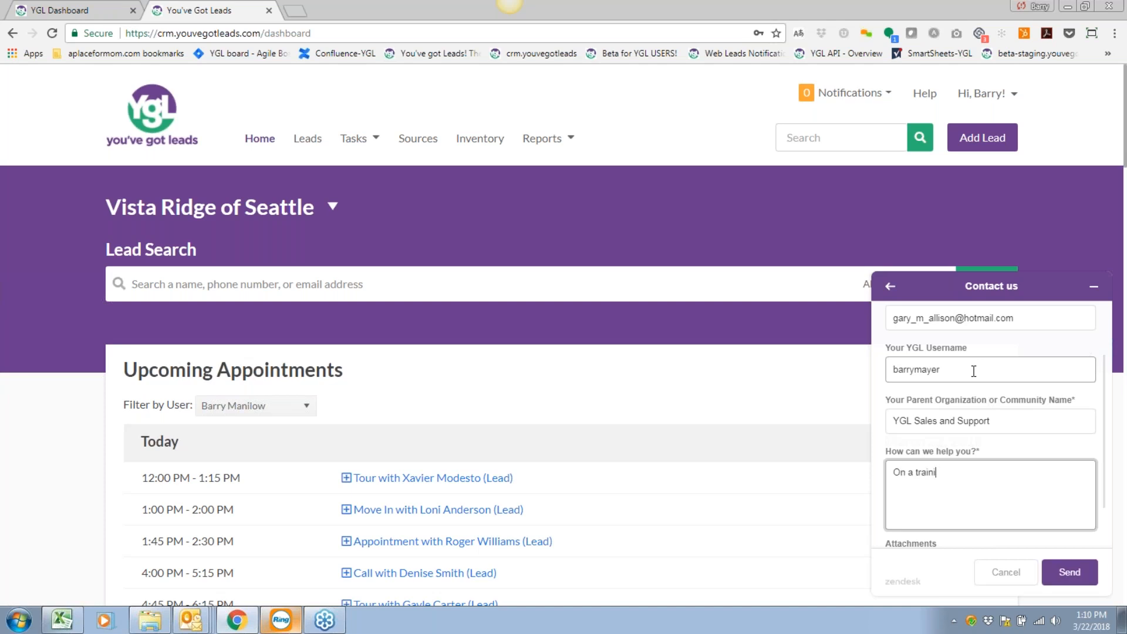
type("ng with our awesome users!!")
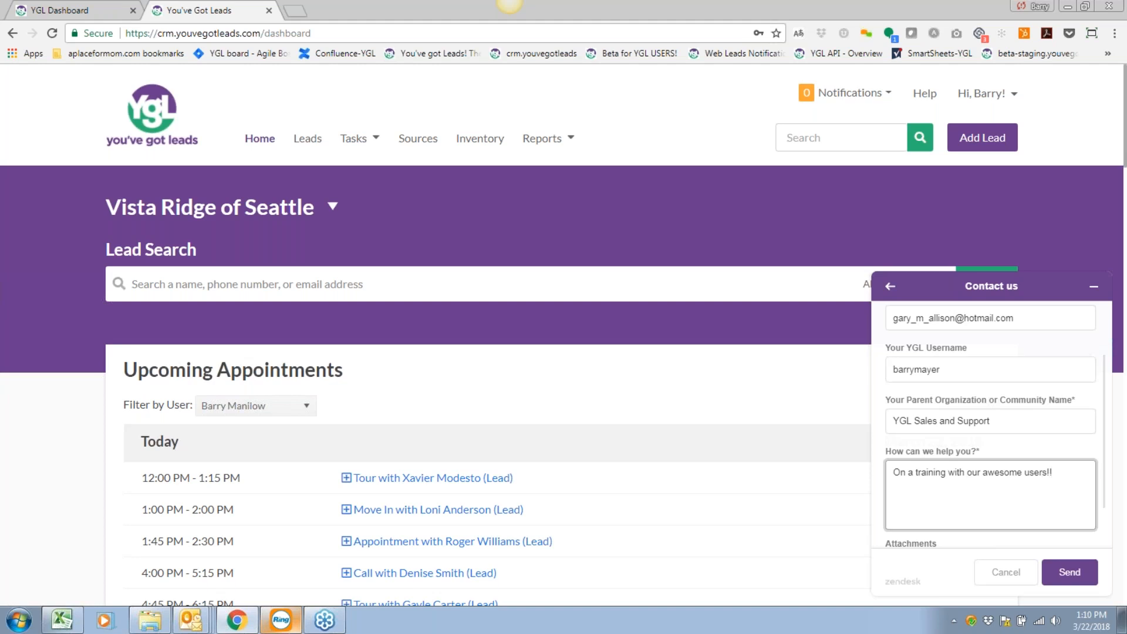
Send the Contact us message and close the 'Message sent' confirmation.
left_click(1068, 575)
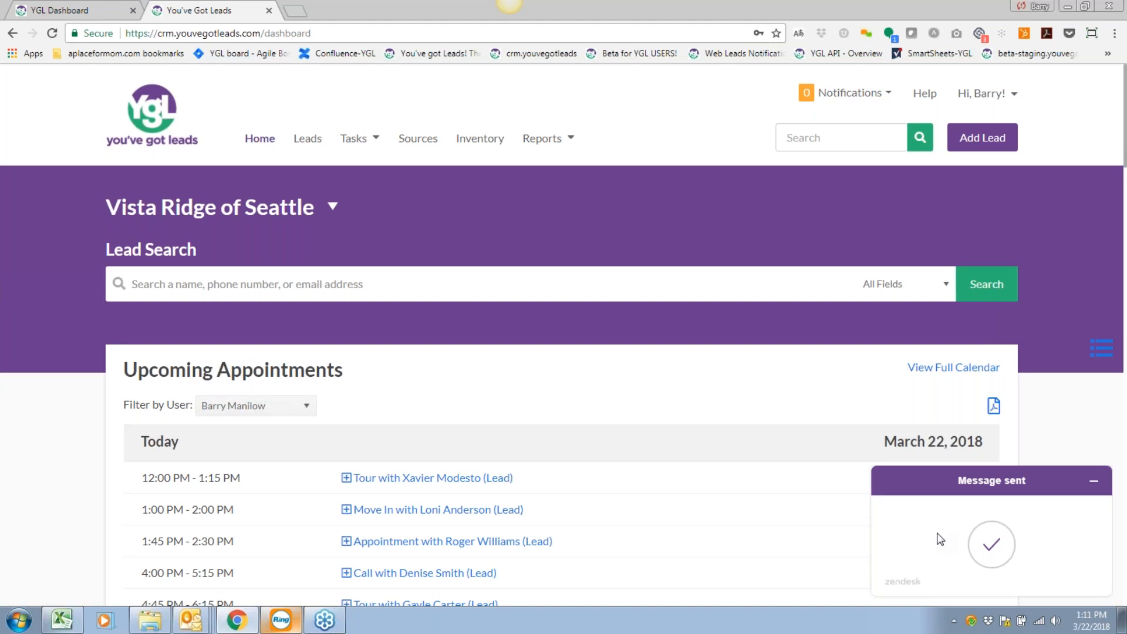
left_click(1095, 482)
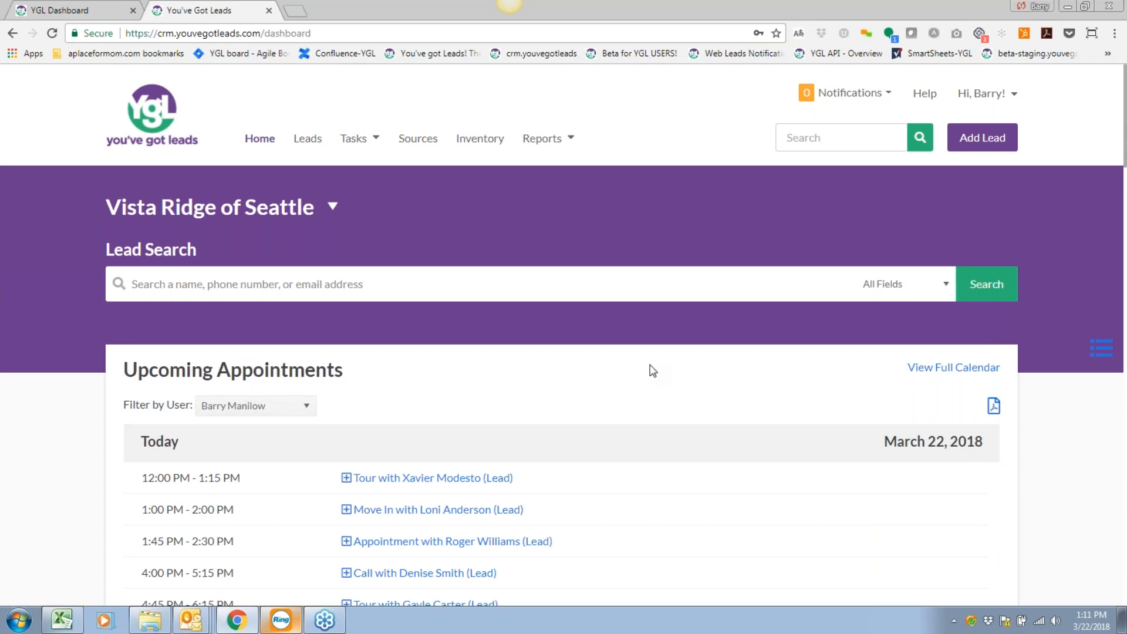
scroll(498, 428, "down", 1)
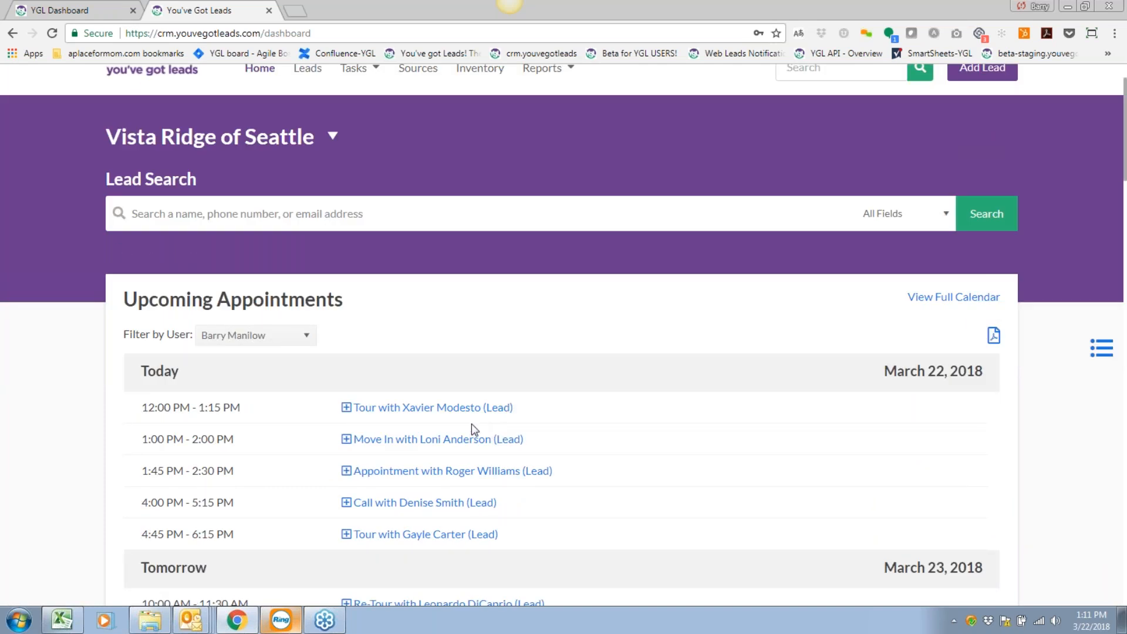
scroll(437, 453, "up", 1)
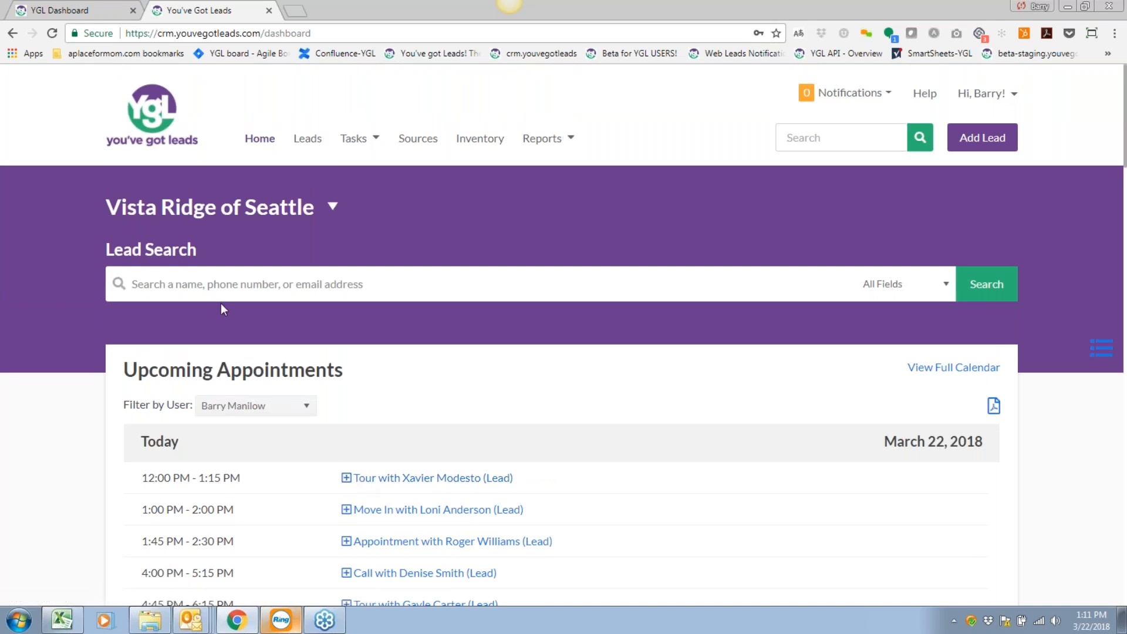
scroll(221, 307, "down", 1)
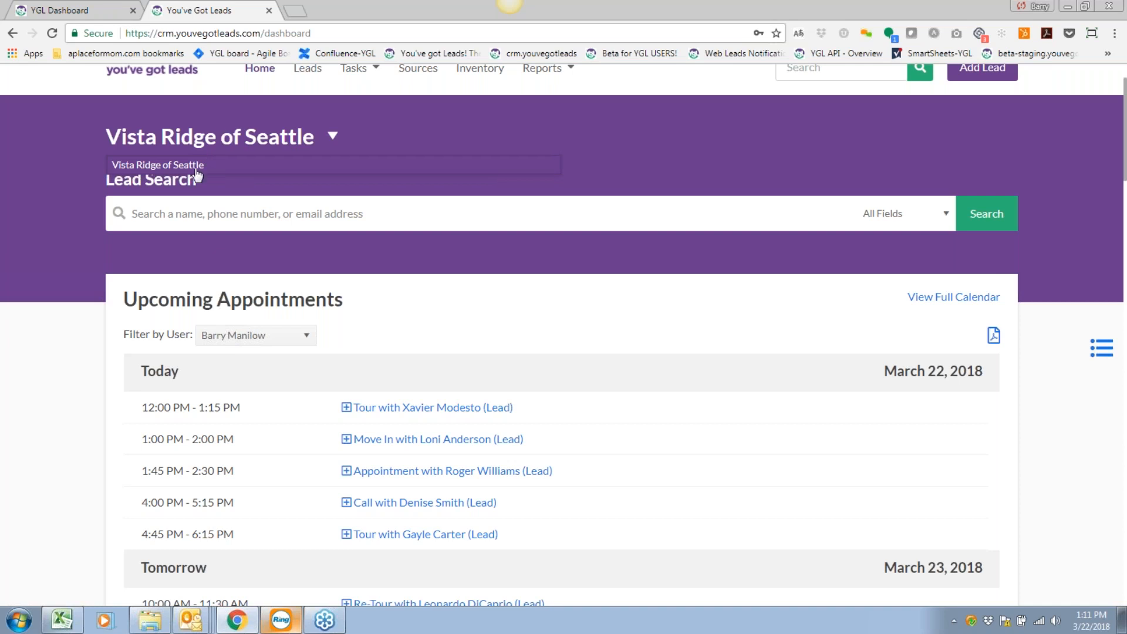
left_click(337, 260)
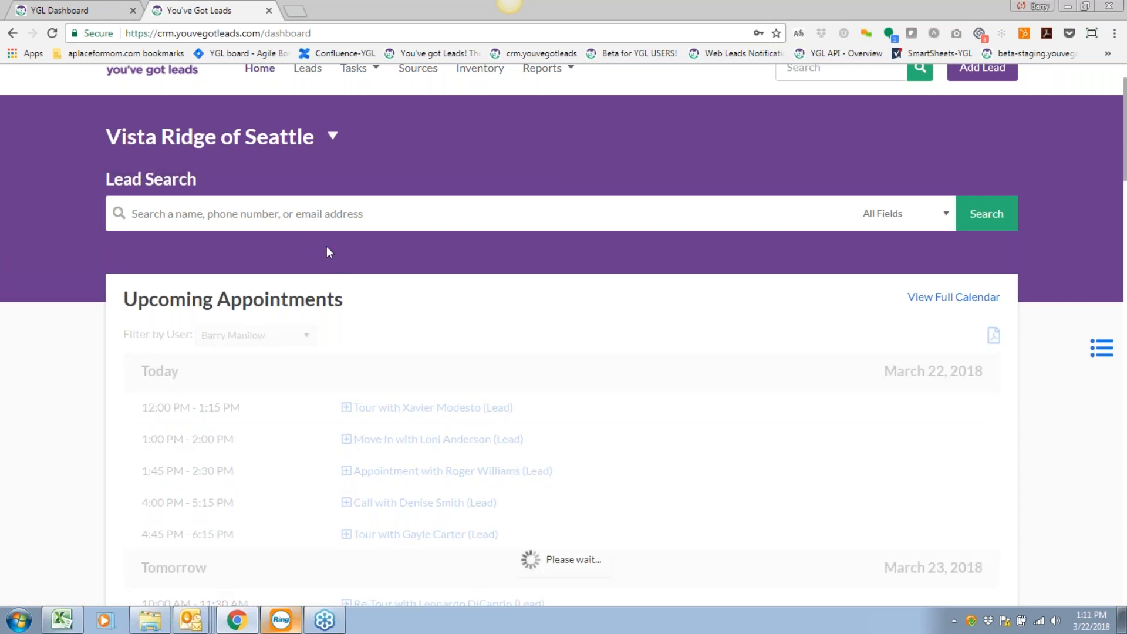
scroll(326, 245, "down", 1)
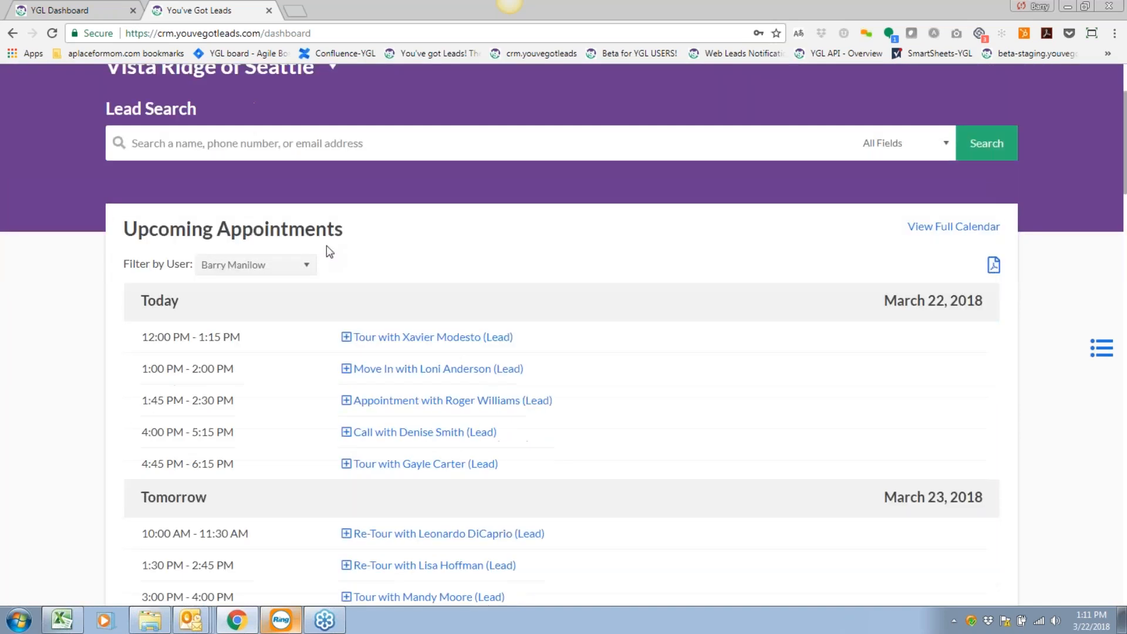
left_click(210, 148)
type("john")
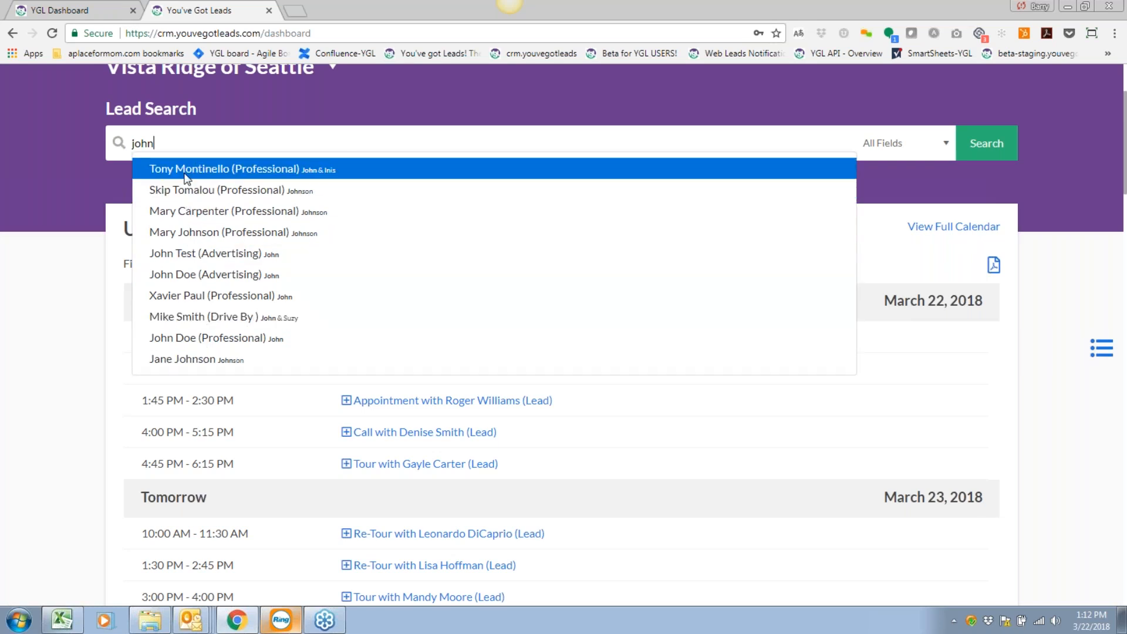
left_click(114, 165)
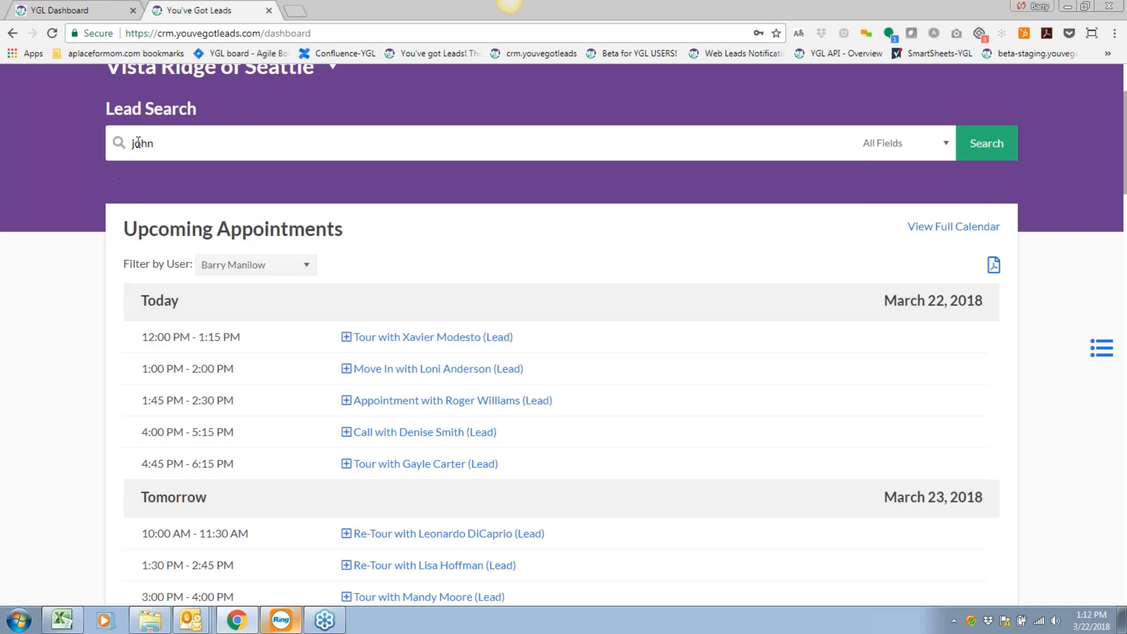
double_click(138, 142)
key("BackSpace")
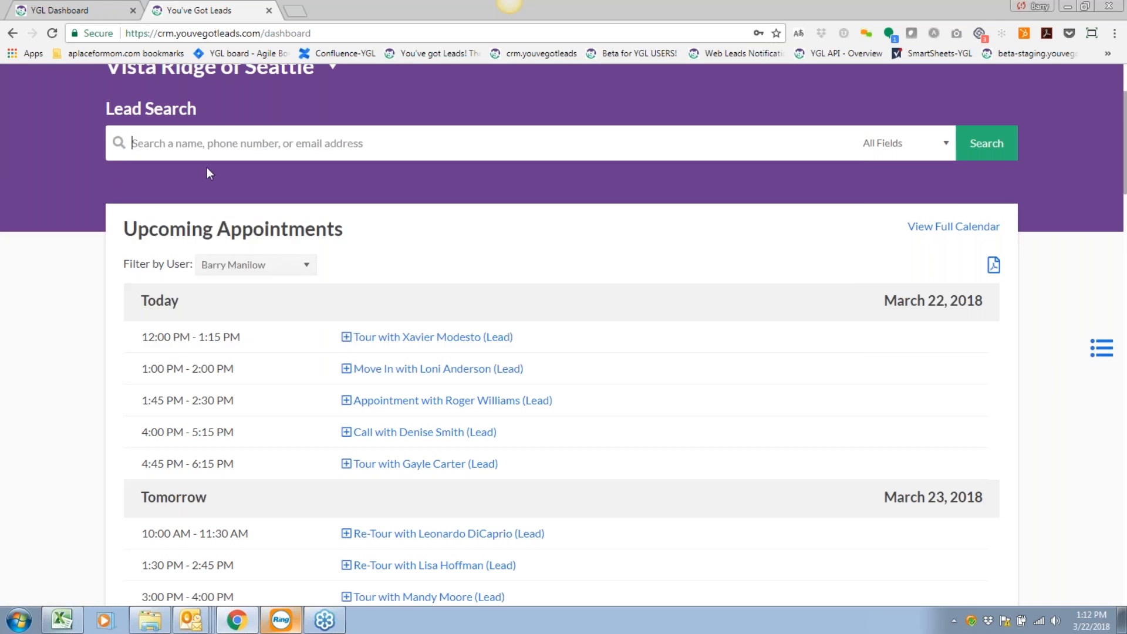
left_click(76, 192)
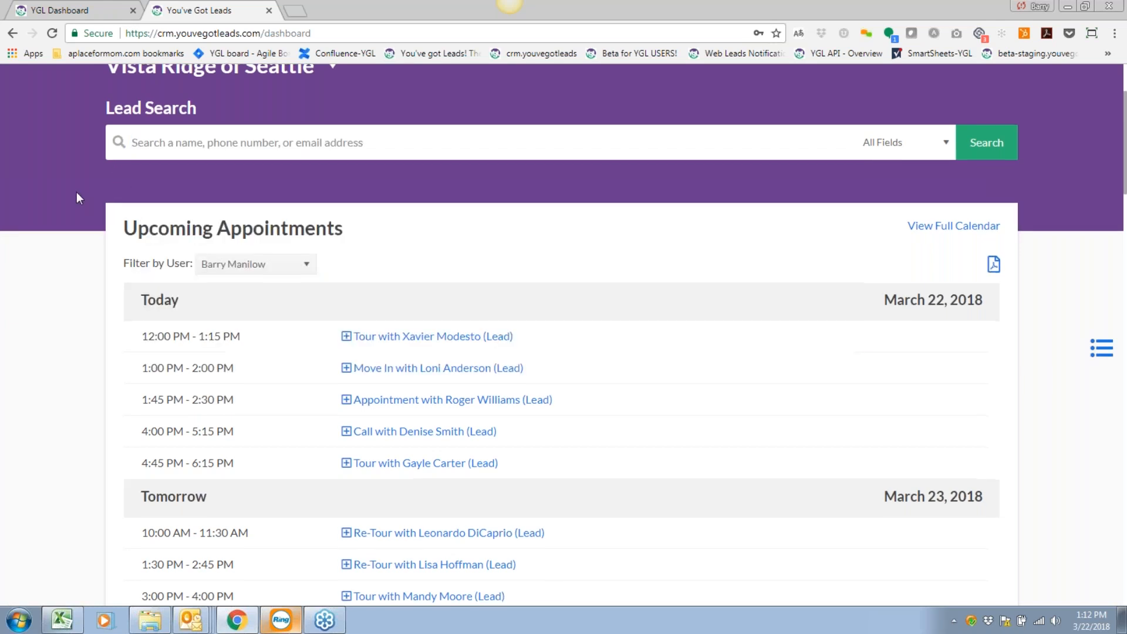
scroll(77, 192, "down", 2)
scroll(76, 192, "up", 1)
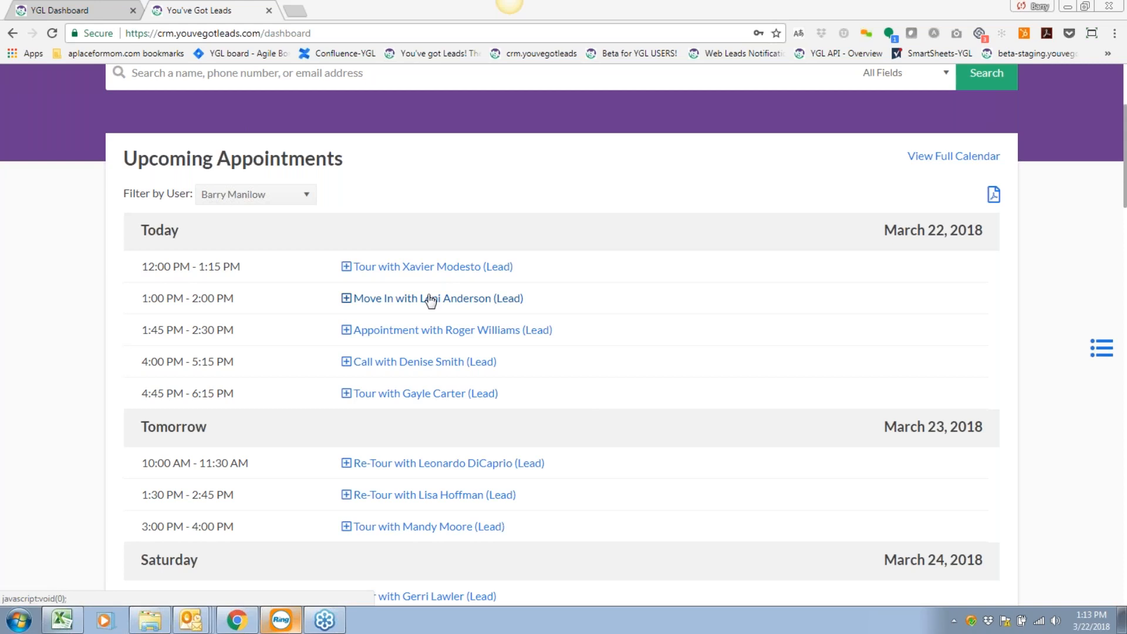
Expand today's 12:00 PM Tour in Upcoming Appointments to reveal its contact details and notes.
left_click(441, 269)
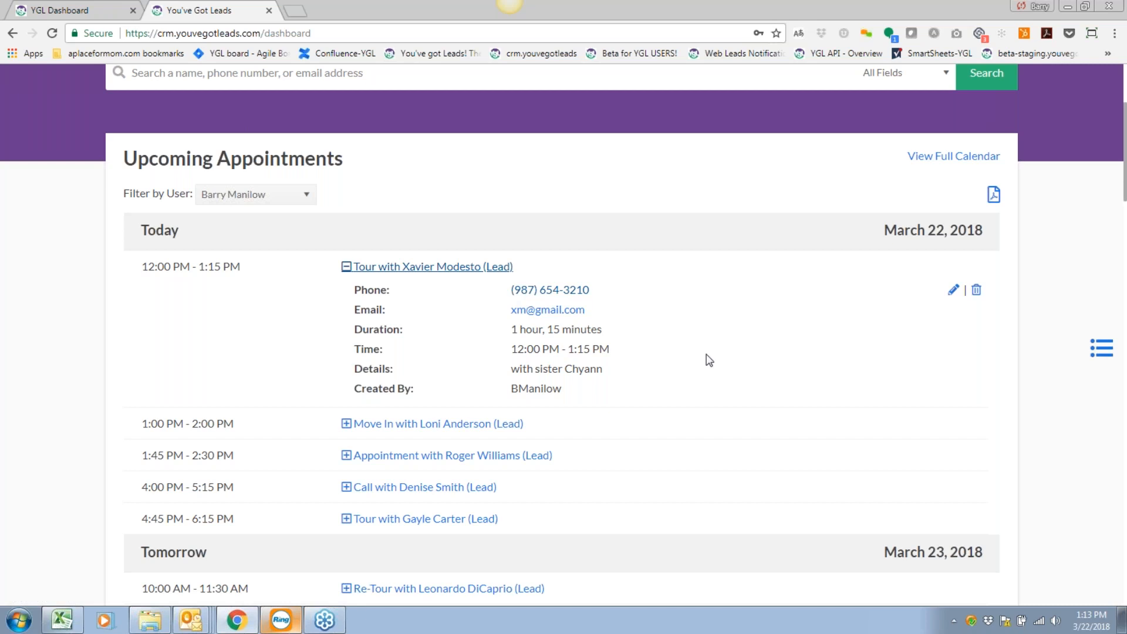
Open the 12:00 PM tour's edit form and check the Assigned To list, keeping the current assignee.
left_click(951, 291)
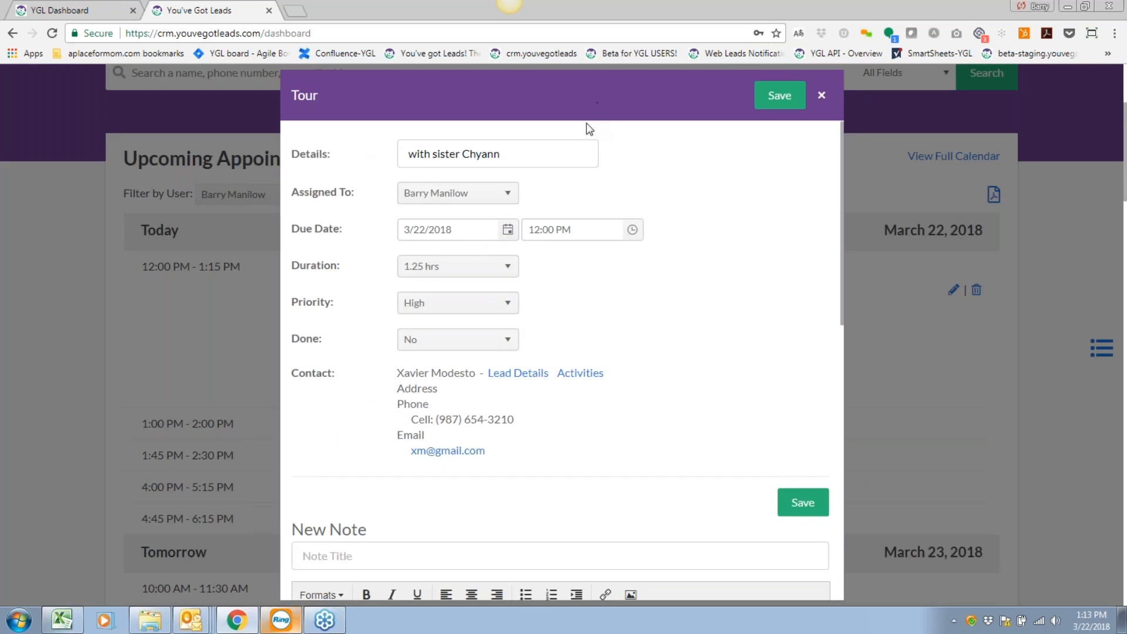
left_click_drag(545, 156, 405, 149)
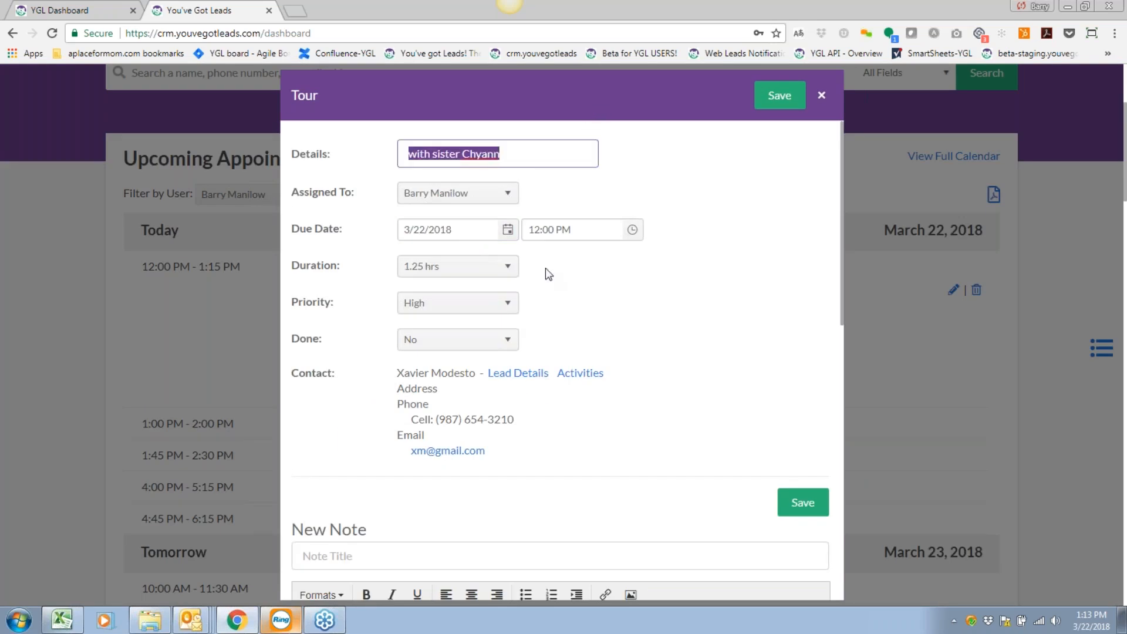
left_click(420, 193)
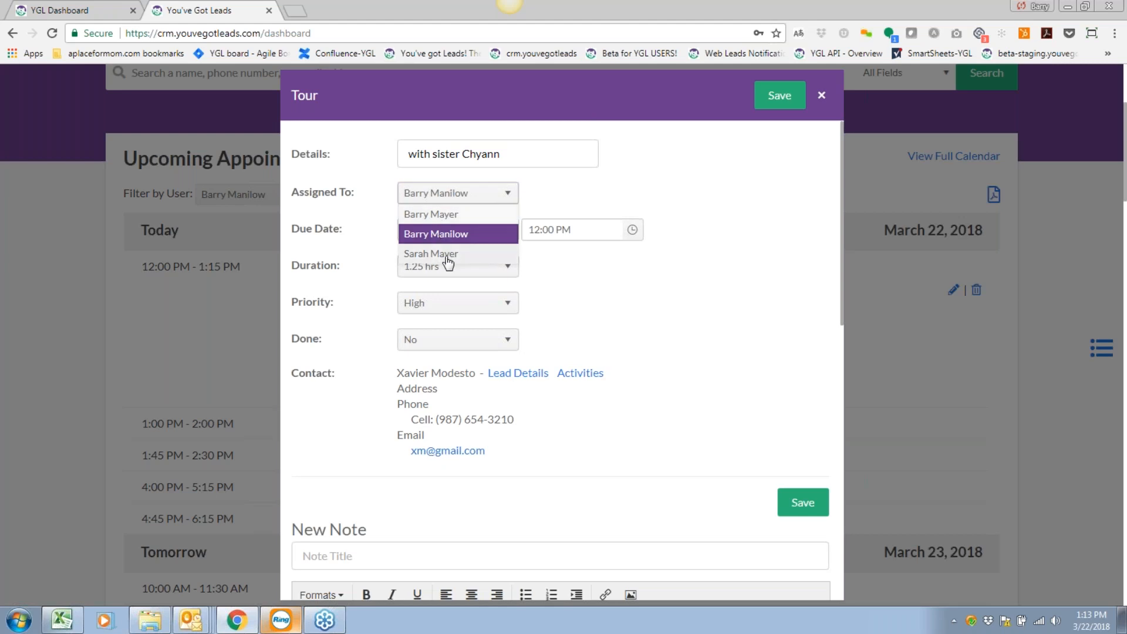
left_click(656, 301)
Browse the Due Date calendar's month and decade views, then close it leaving 3/22/2018 unchanged.
left_click(534, 231)
left_click(507, 230)
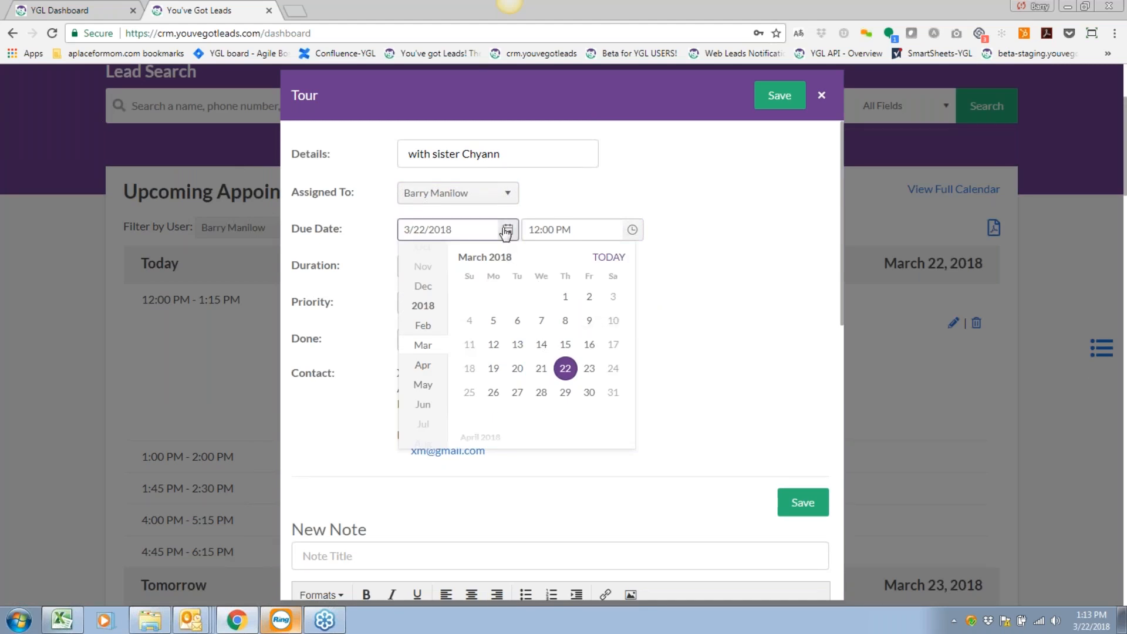
left_click(417, 351)
scroll(417, 350, "up", 8)
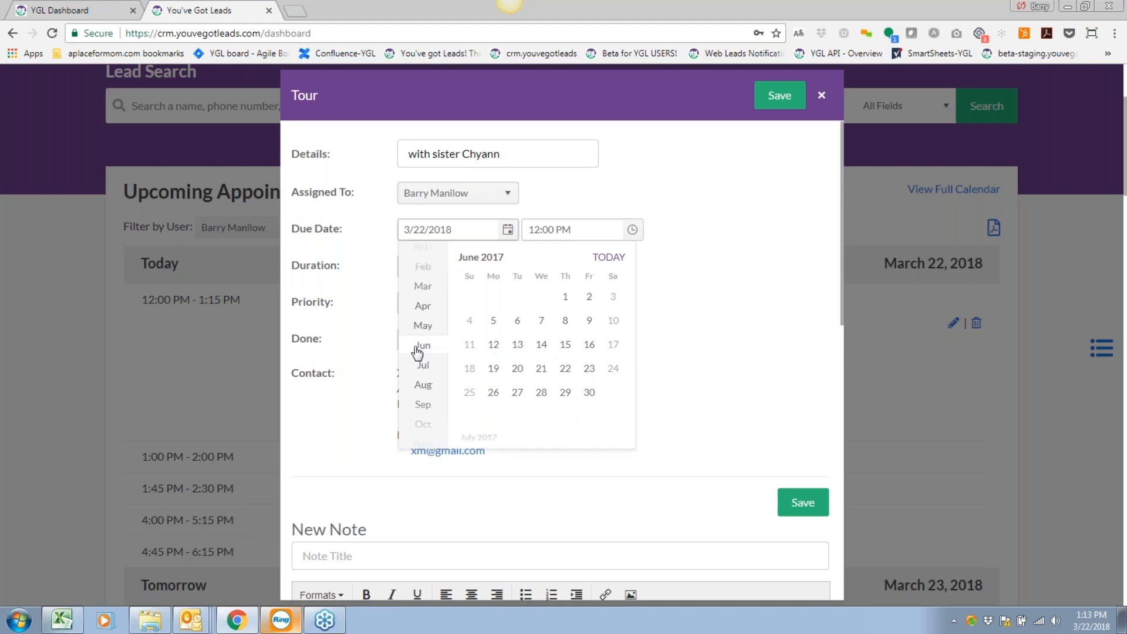
scroll(420, 351, "down", 3)
scroll(420, 351, "down", 2)
left_click(480, 263)
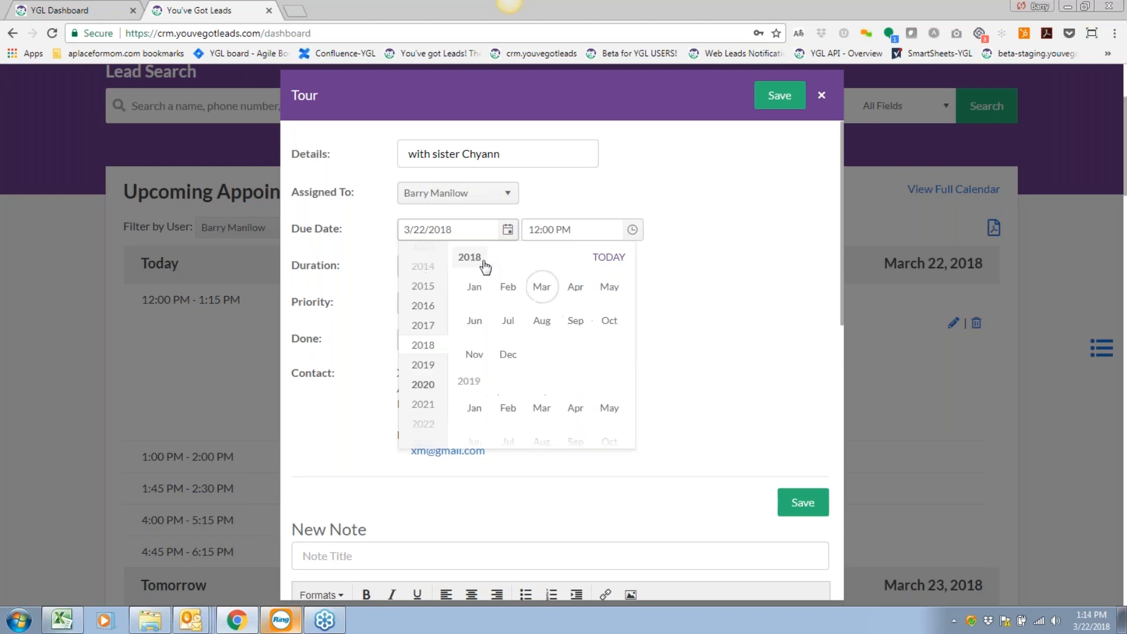
left_click(469, 257)
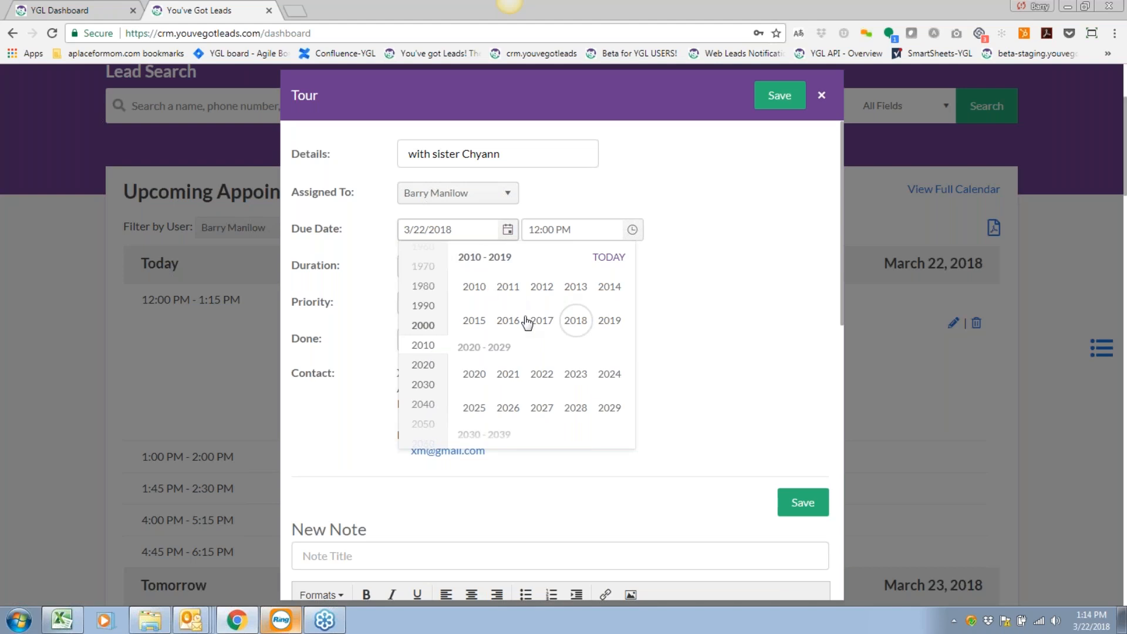
scroll(526, 322, "up", 3)
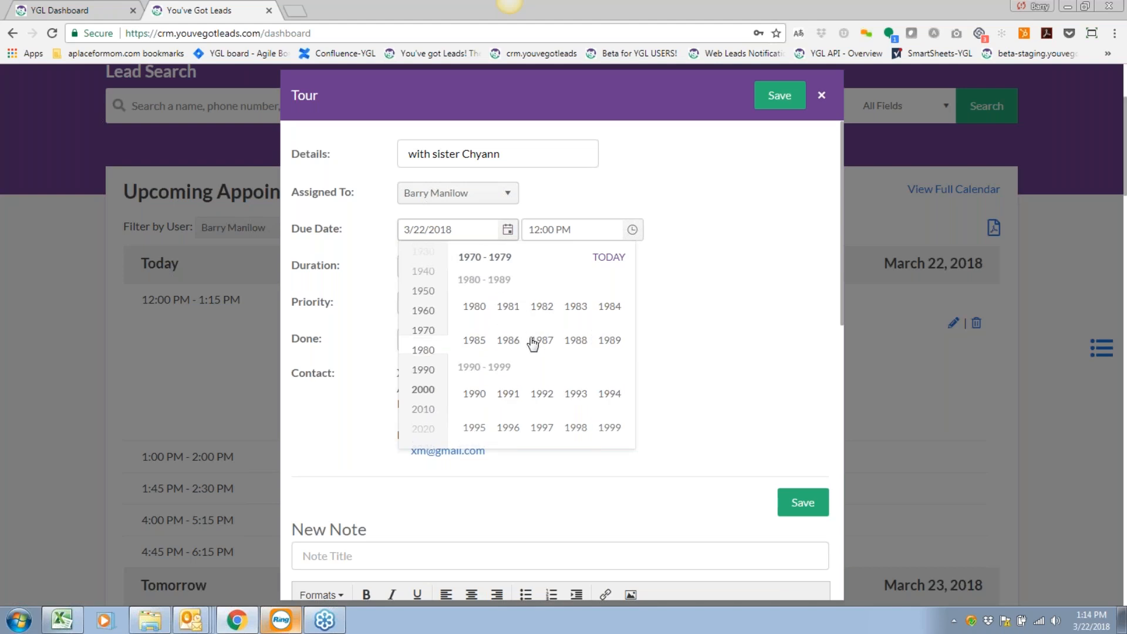
scroll(550, 350, "up", 2)
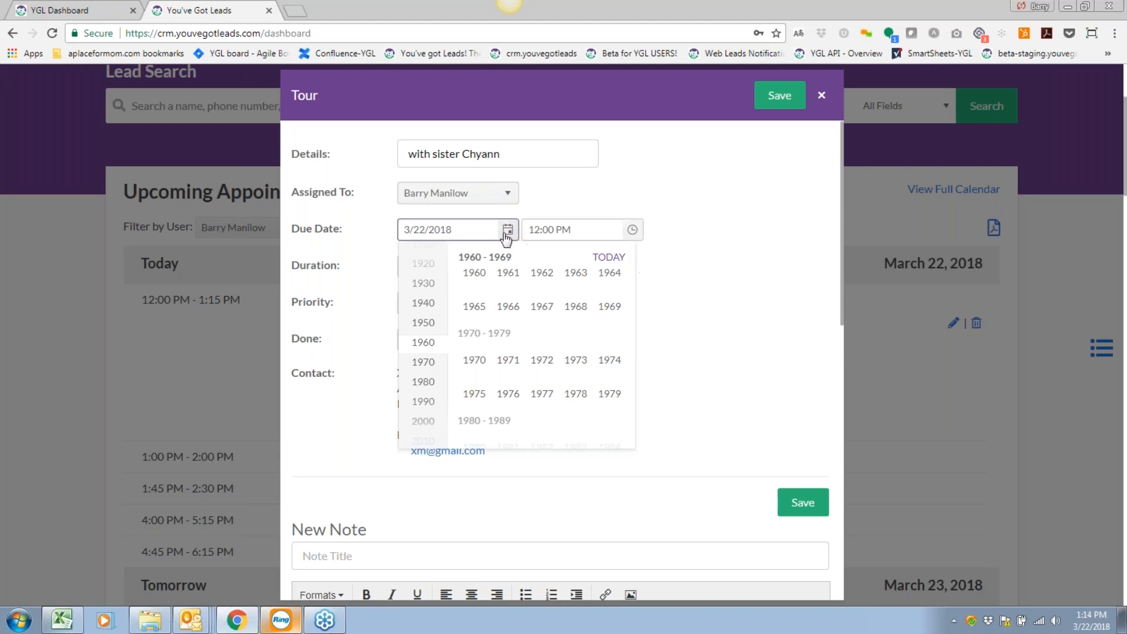
left_click(551, 216)
left_click(460, 230)
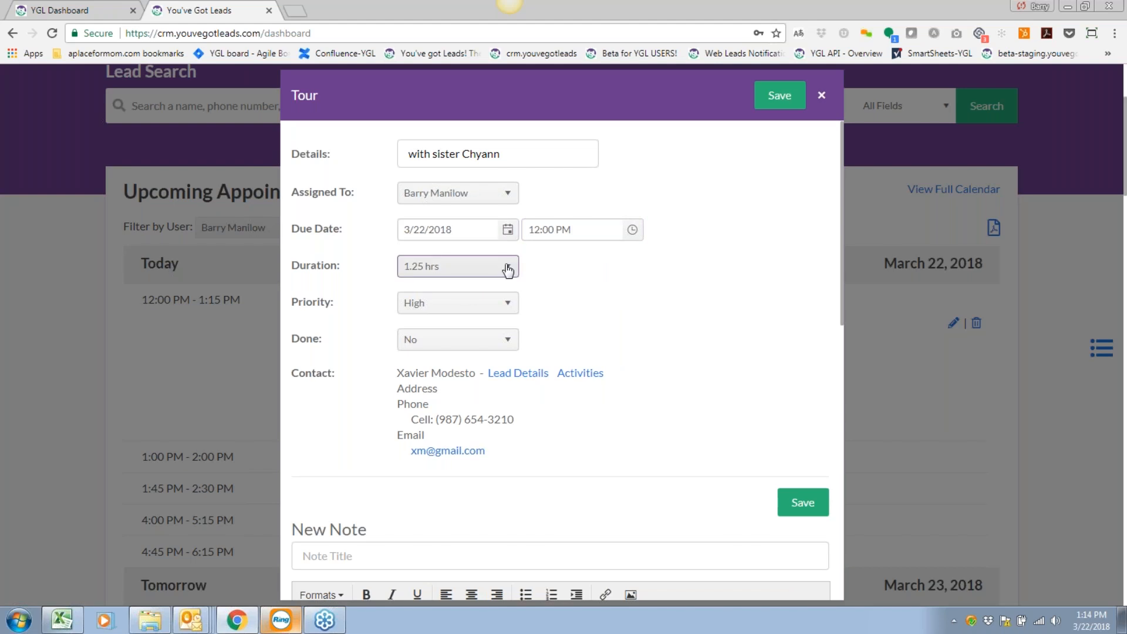
Pick 23 in the Due Date calendar (3/23/2018) and choose 1 hr from Duration.
left_click(507, 231)
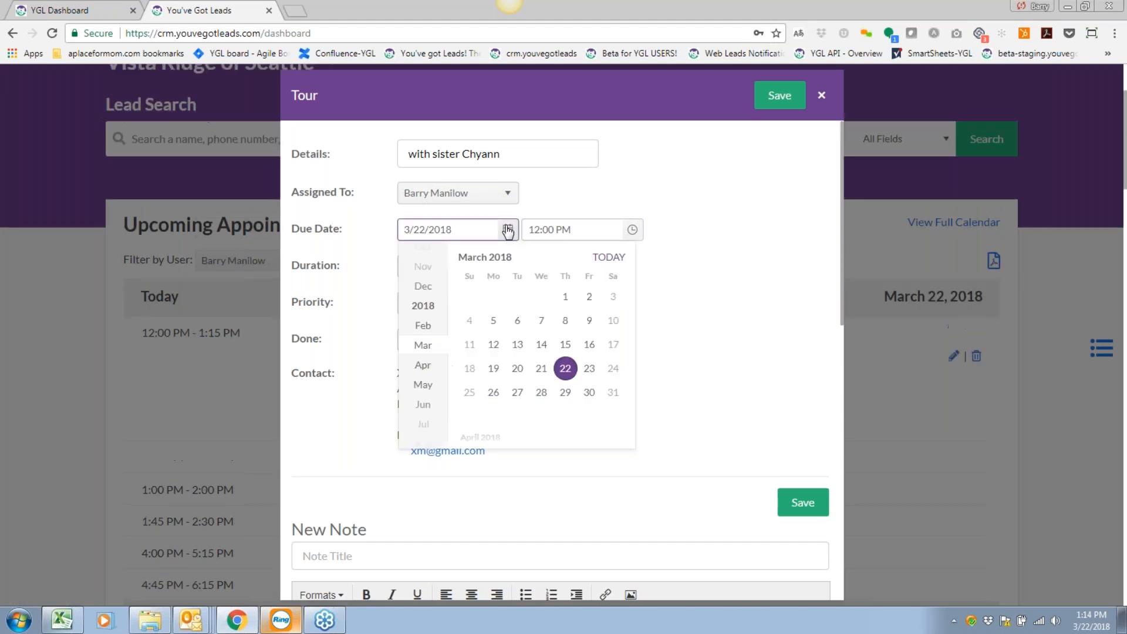
left_click(588, 369)
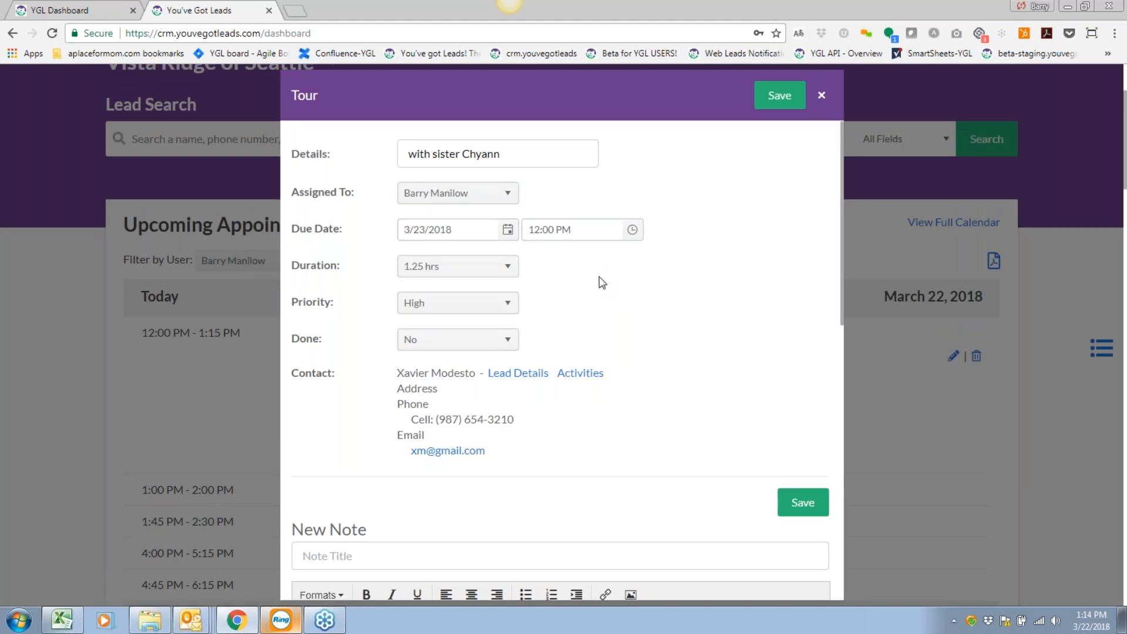
left_click(499, 275)
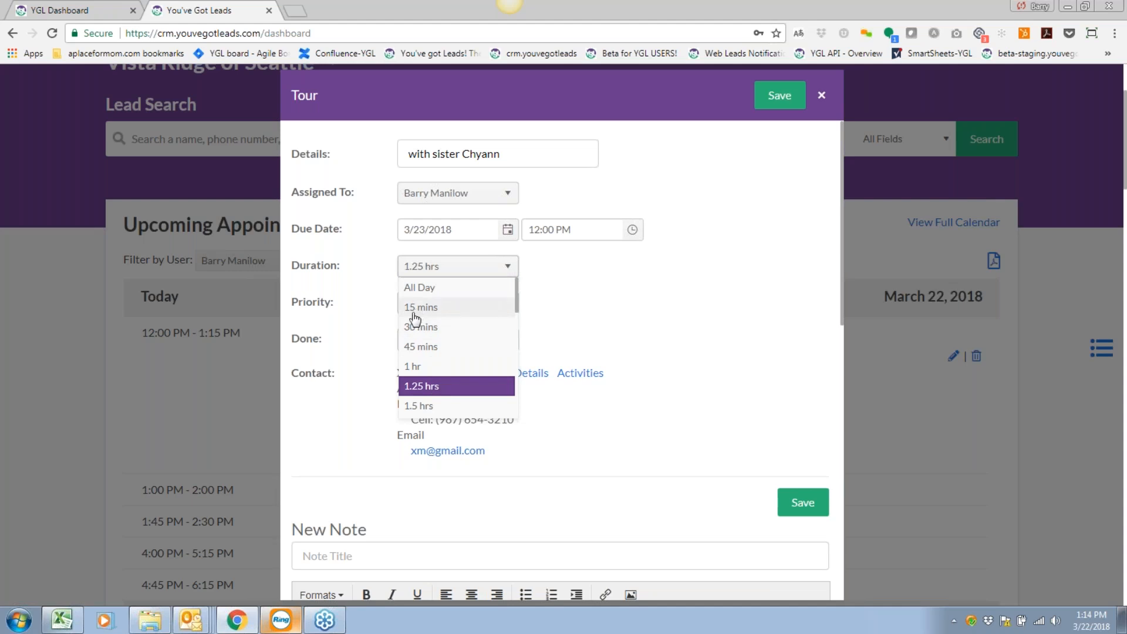
left_click(423, 366)
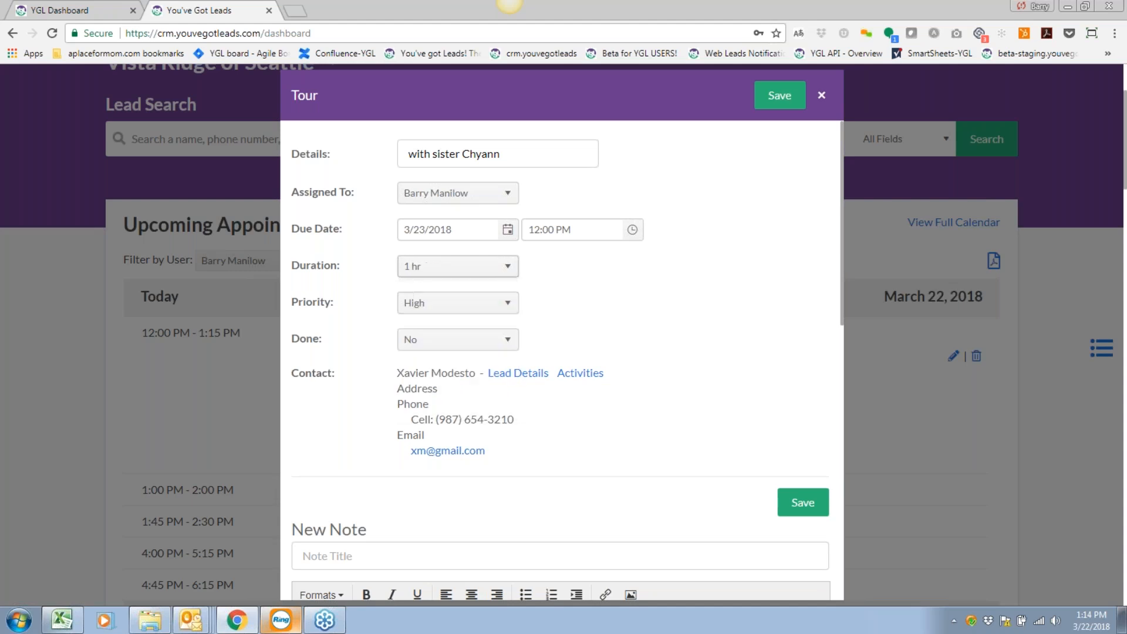
Set the tour's start time to 4:00 PM, with hour 4, minutes 00 and PM.
left_click(632, 229)
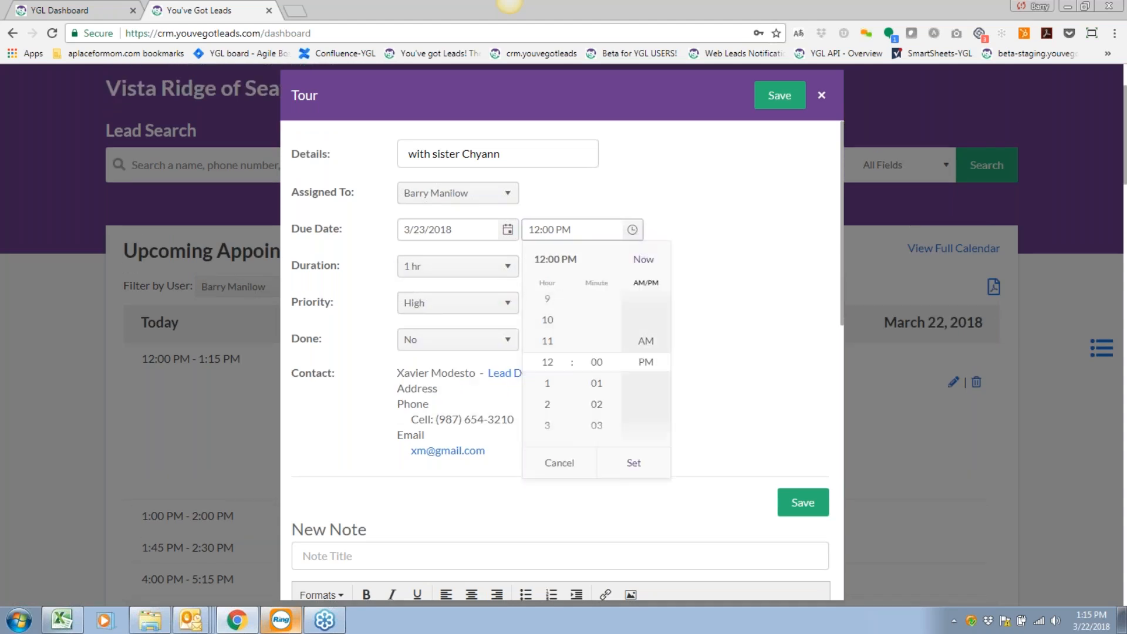
scroll(558, 405, "down", 5)
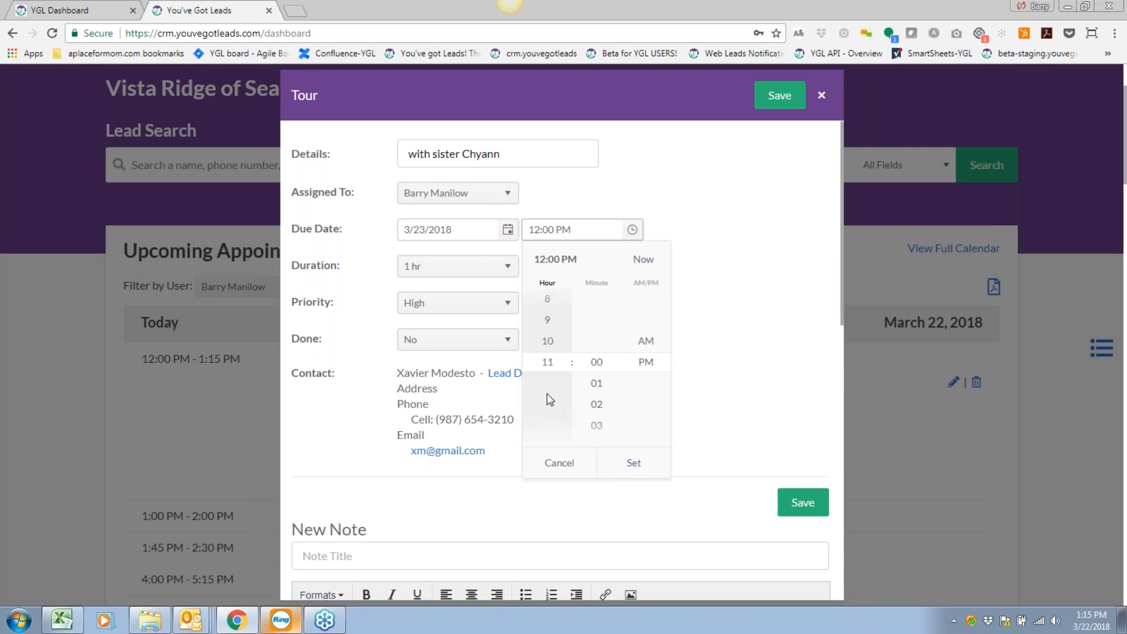
scroll(547, 387, "down", 6)
scroll(597, 393, "down", 6)
scroll(562, 401, "up", 4)
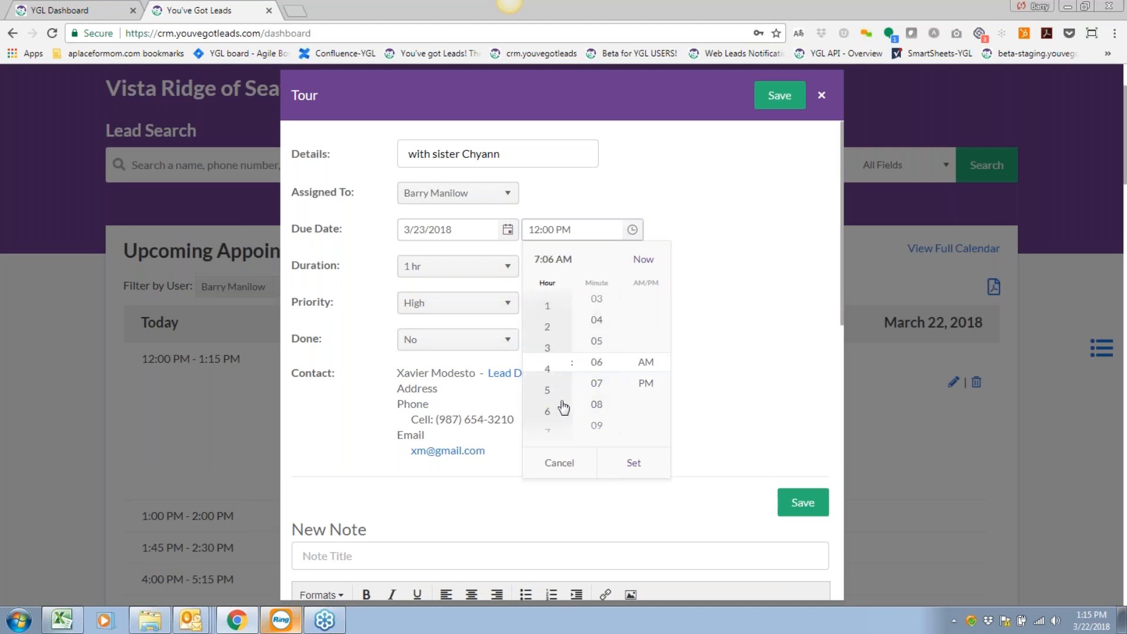
left_click(550, 382)
left_click(649, 385)
scroll(599, 371, "up", 6)
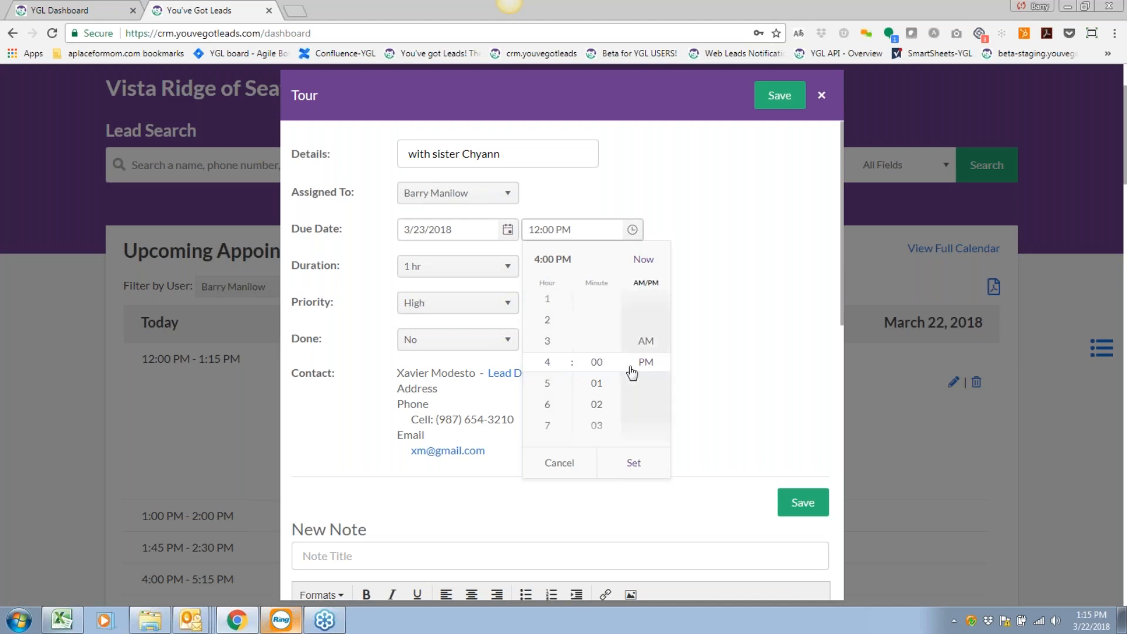
left_click(633, 464)
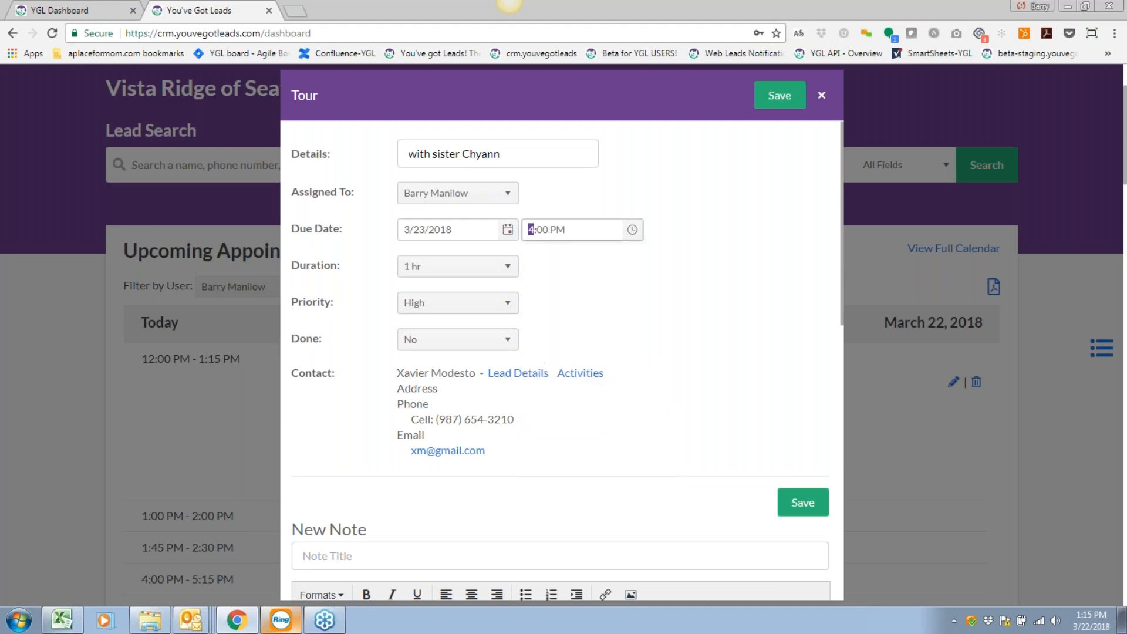
left_click(571, 264)
Add a note titled 'This is a note Title' reading 'Please enter comprehensive notes for this family.'.
left_click(532, 232)
scroll(594, 329, "down", 2)
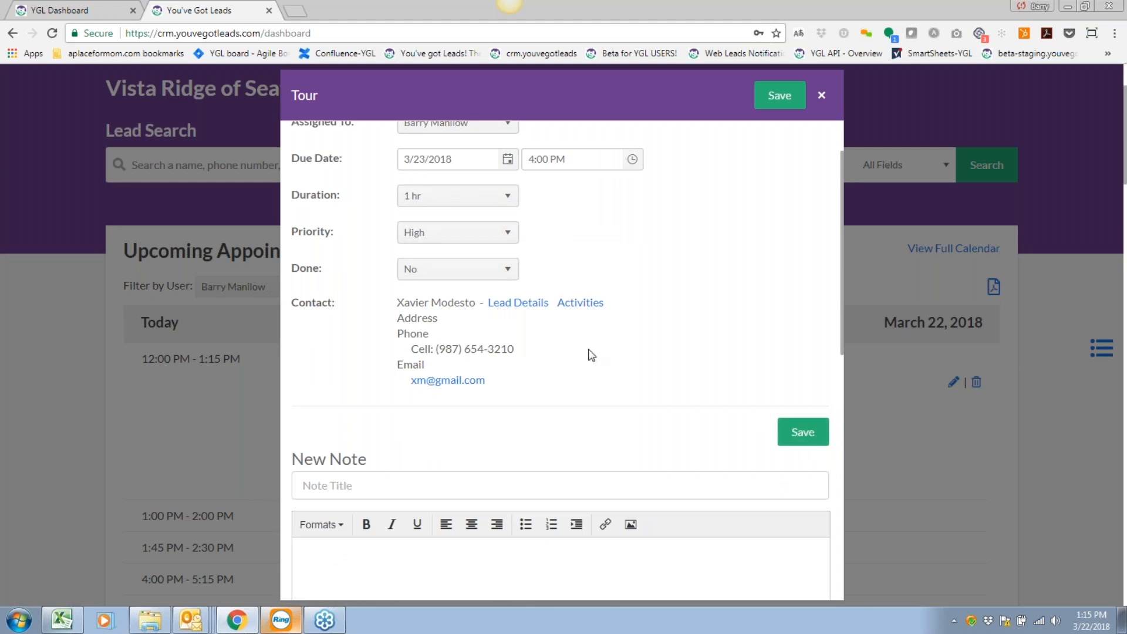
scroll(588, 354, "down", 3)
left_click(508, 274)
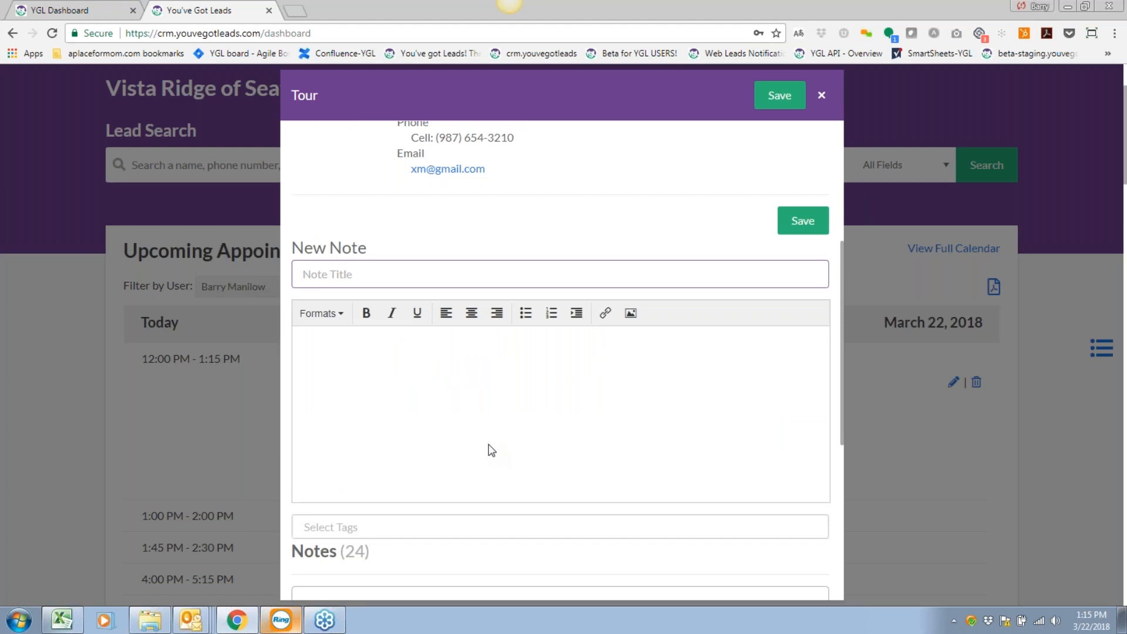
type("This is a note Title")
key("Tab")
type("Please enter goo")
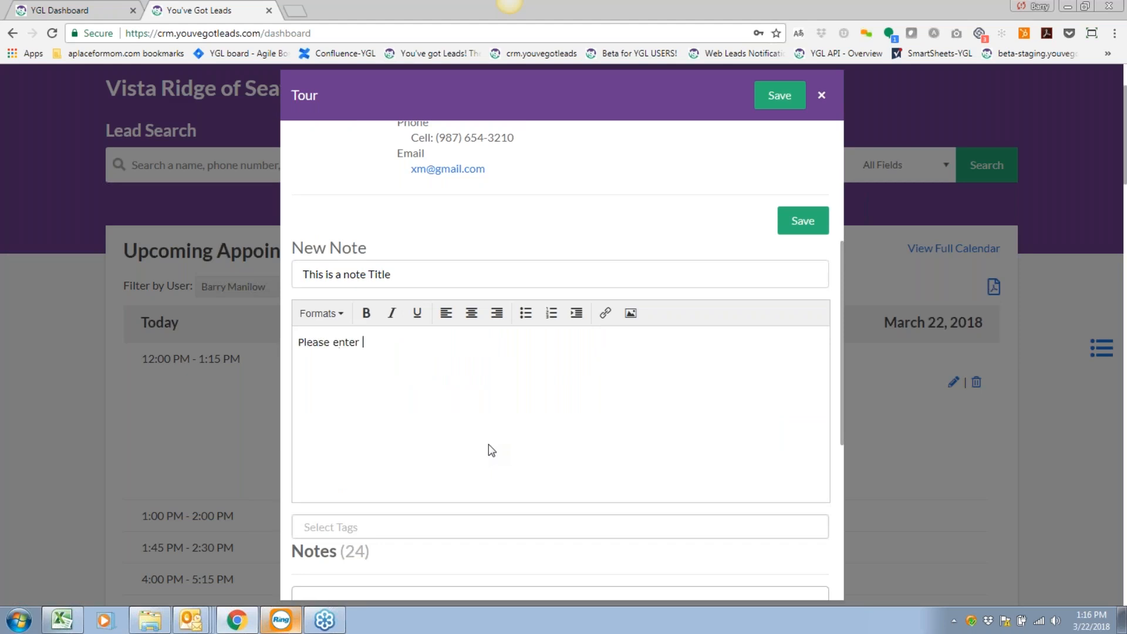
key("BackSpace")
key("BackSpace")
key("BackSpace")
type("comprehensive notes for this family.")
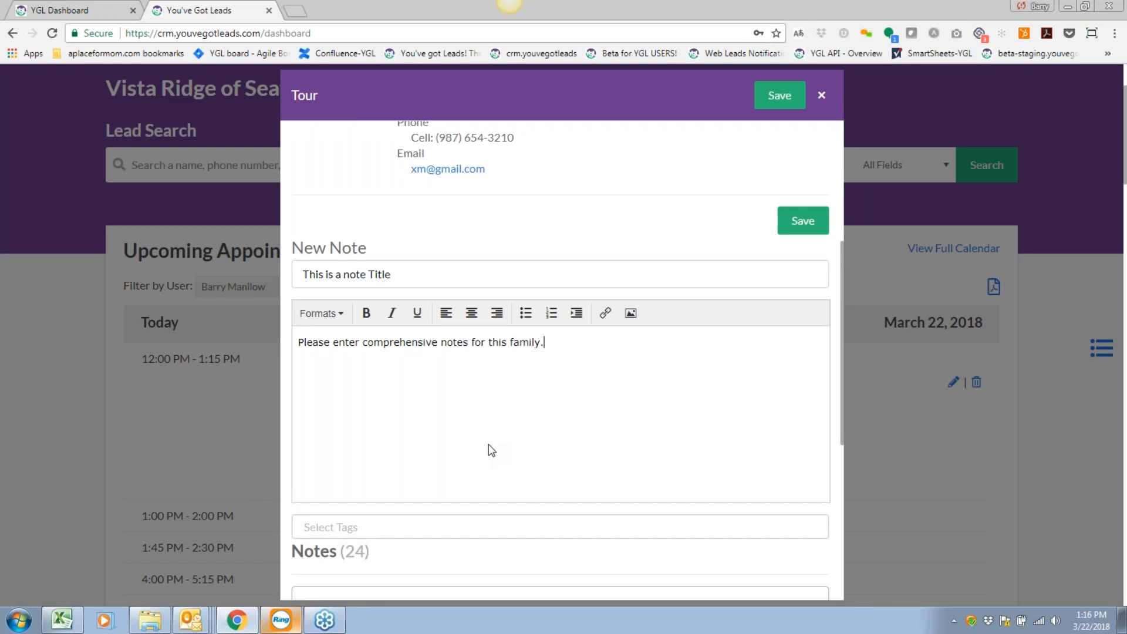
scroll(488, 452, "down", 2)
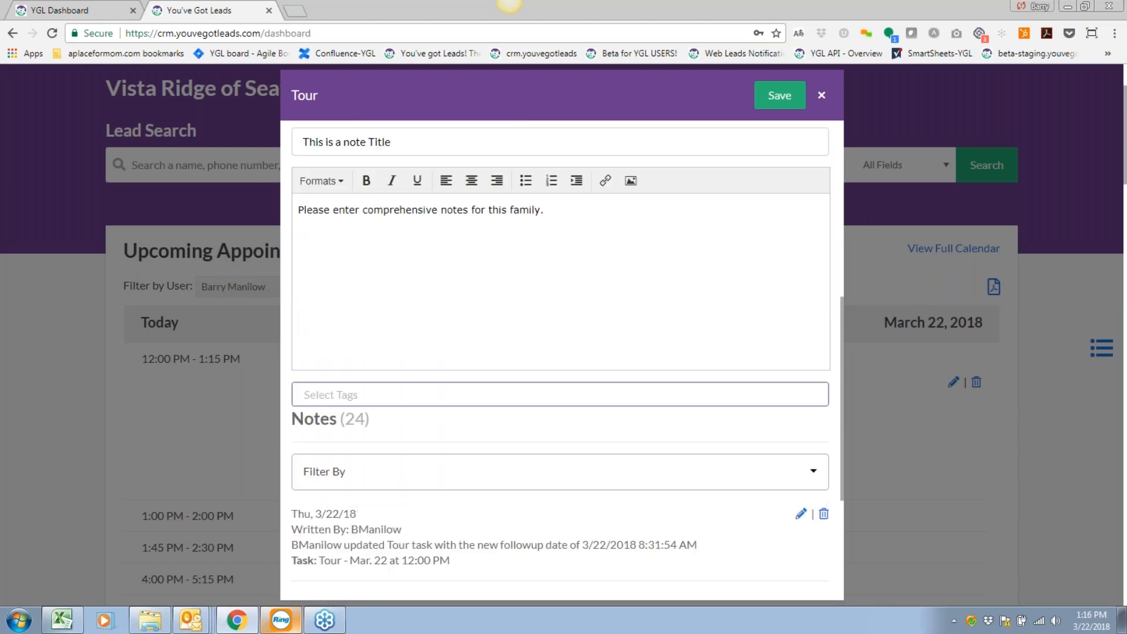
scroll(455, 473, "up", 1)
scroll(454, 474, "down", 4)
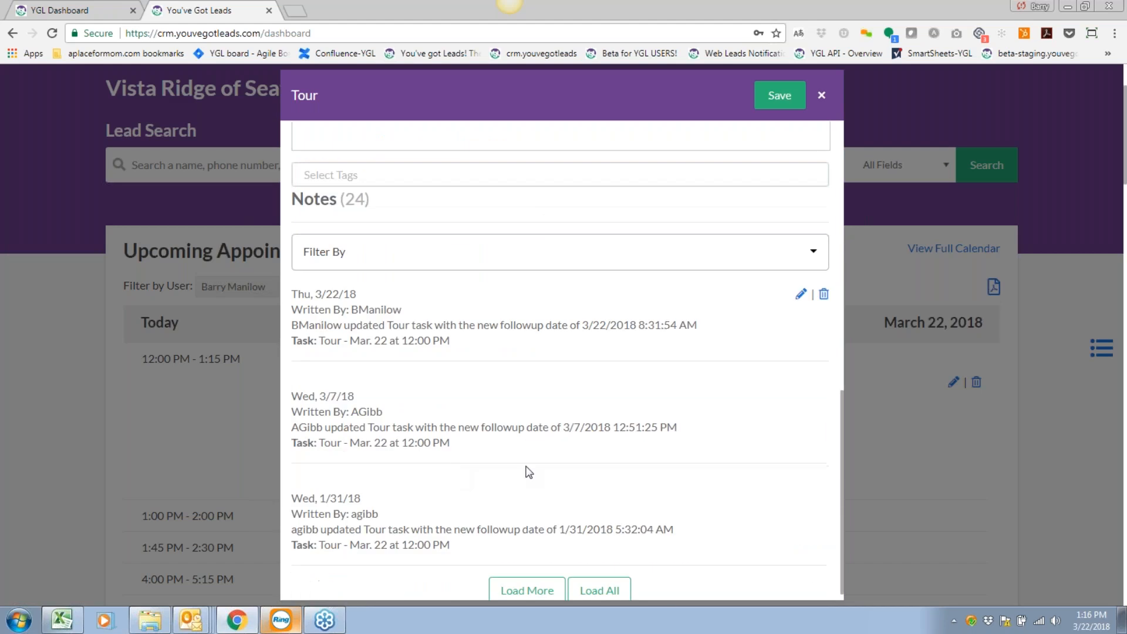
scroll(443, 439, "down", 1)
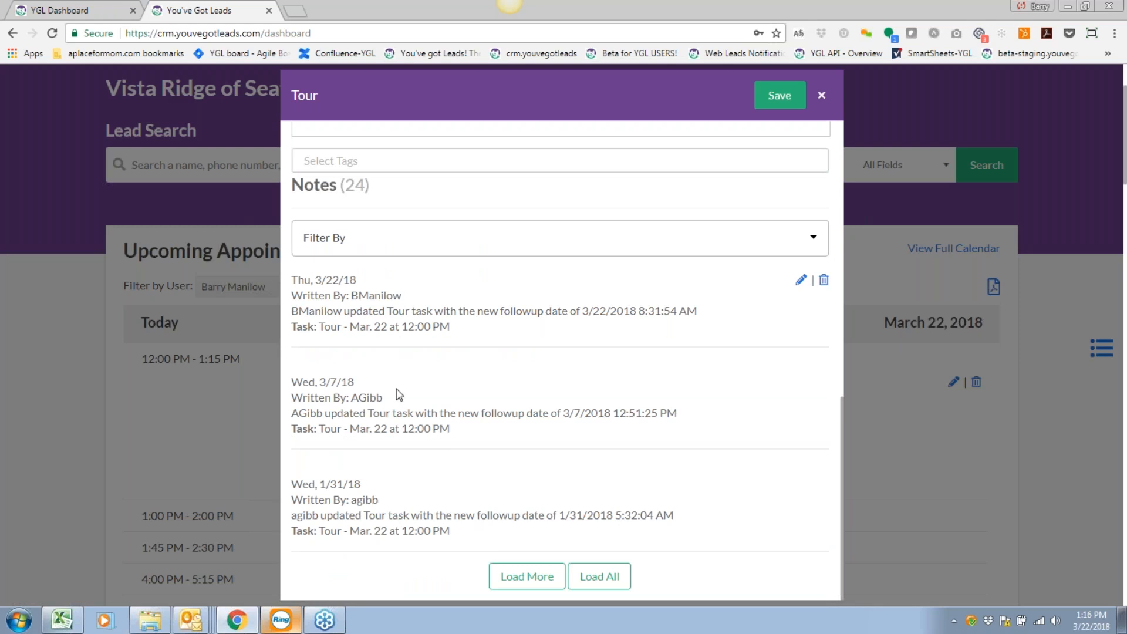
scroll(439, 460, "up", 3)
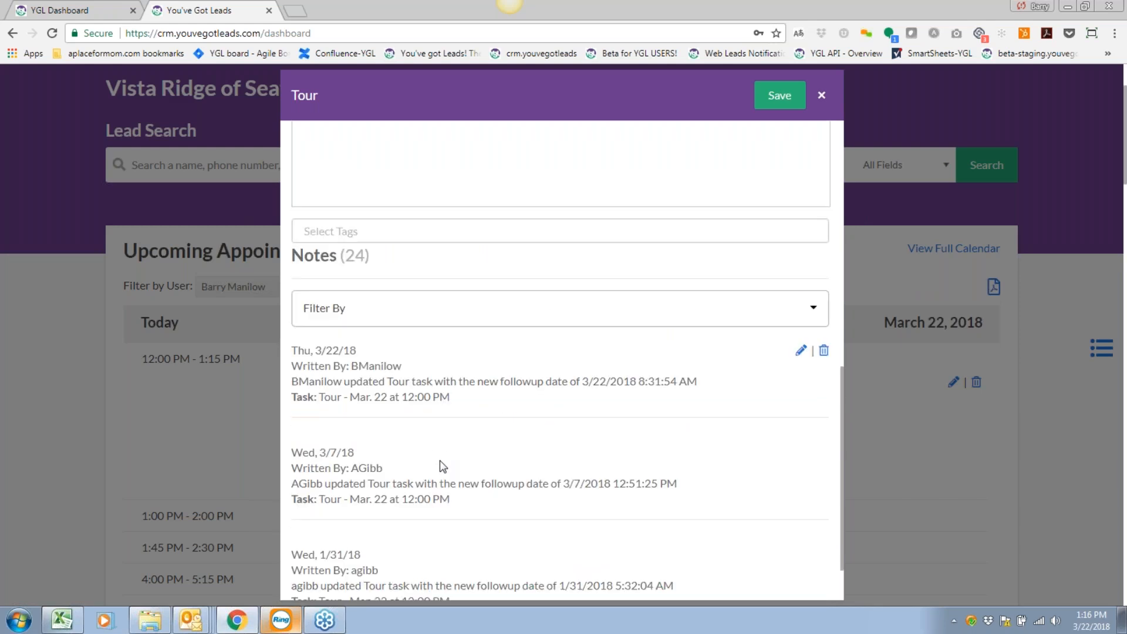
scroll(439, 460, "up", 8)
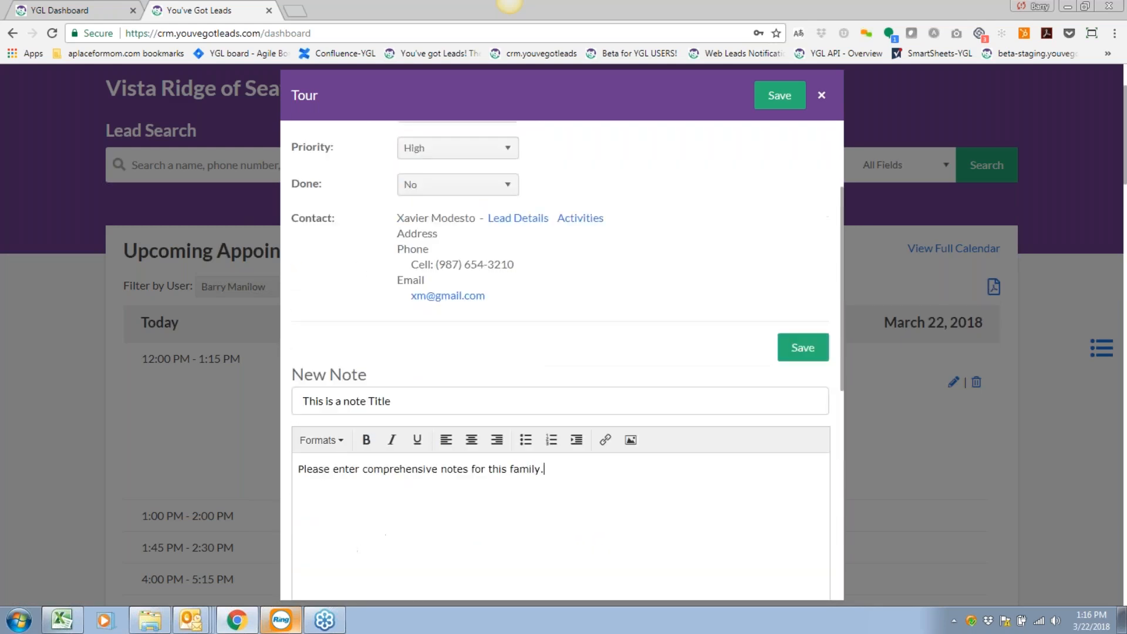
scroll(563, 234, "up", 2)
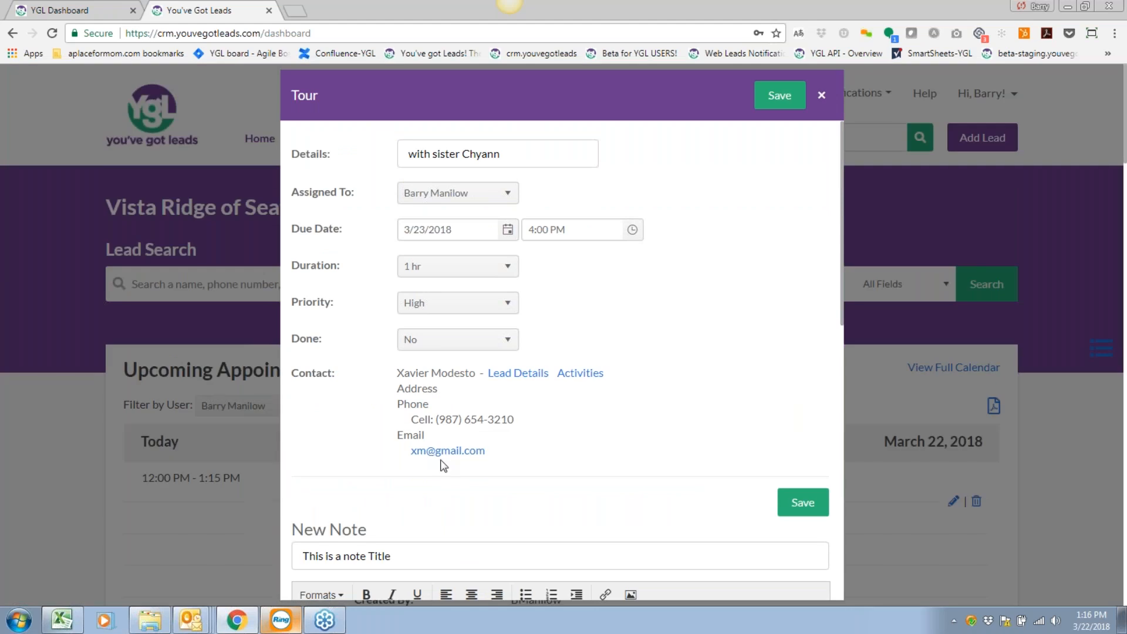
Save the tour task, then expand tomorrow's 4:00 PM tour in Upcoming Appointments to review it.
left_click(780, 96)
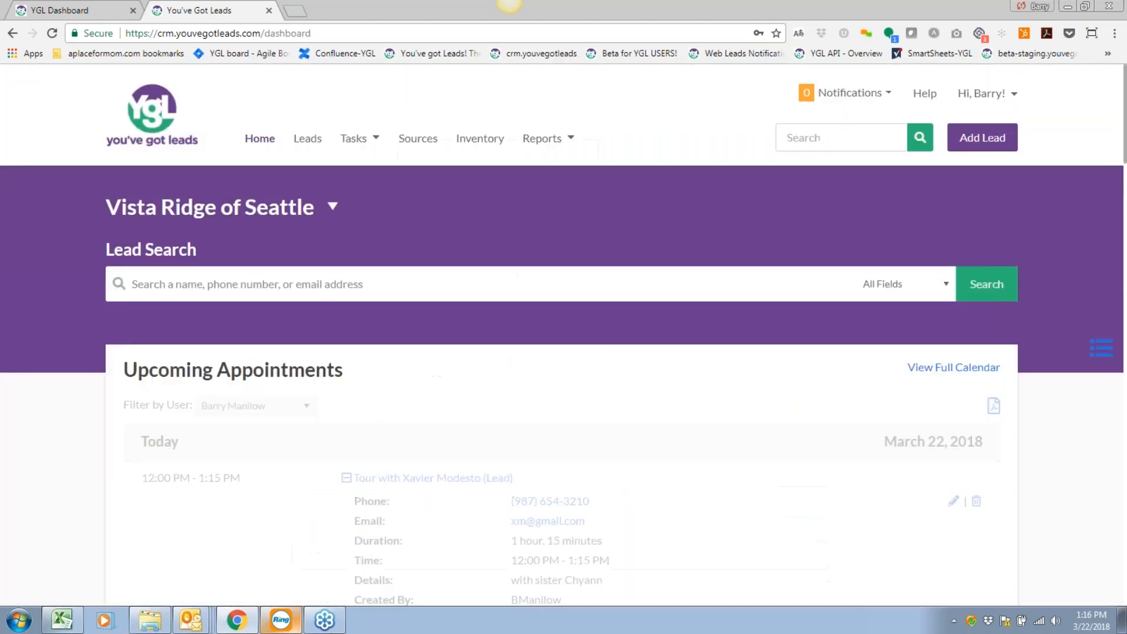
scroll(376, 382, "down", 5)
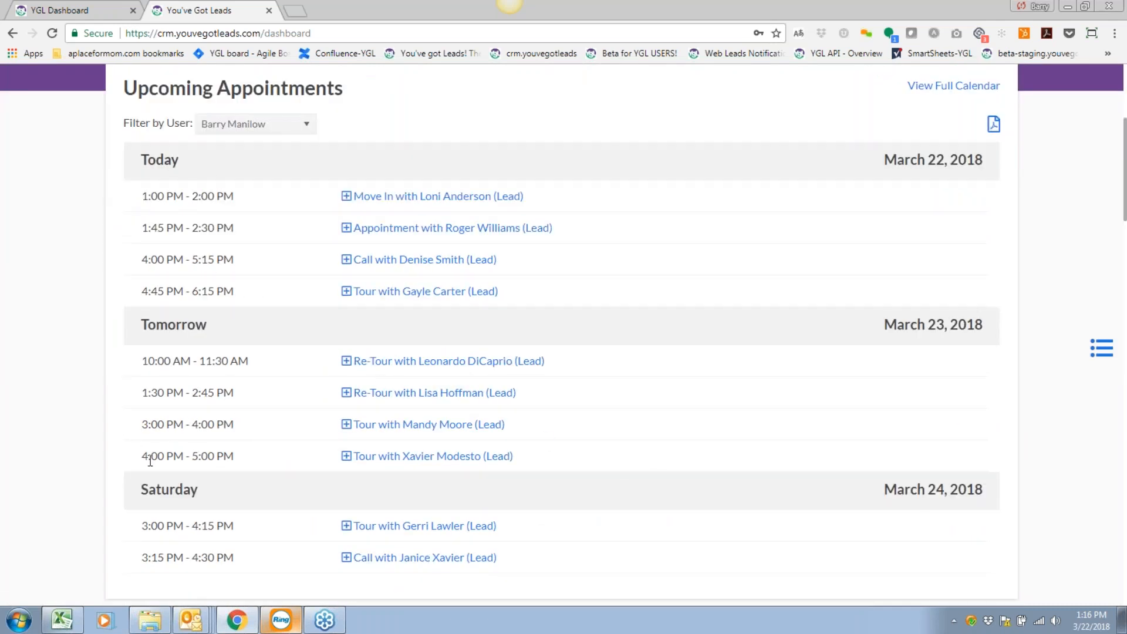
left_click(411, 459)
scroll(437, 451, "down", 4)
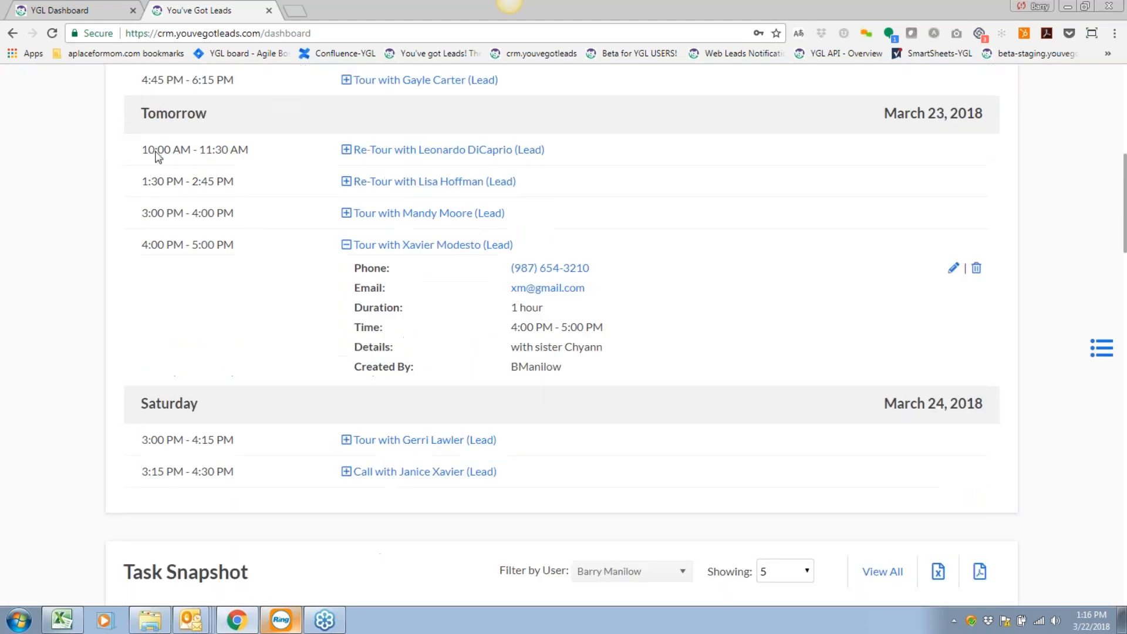
scroll(264, 143, "up", 3)
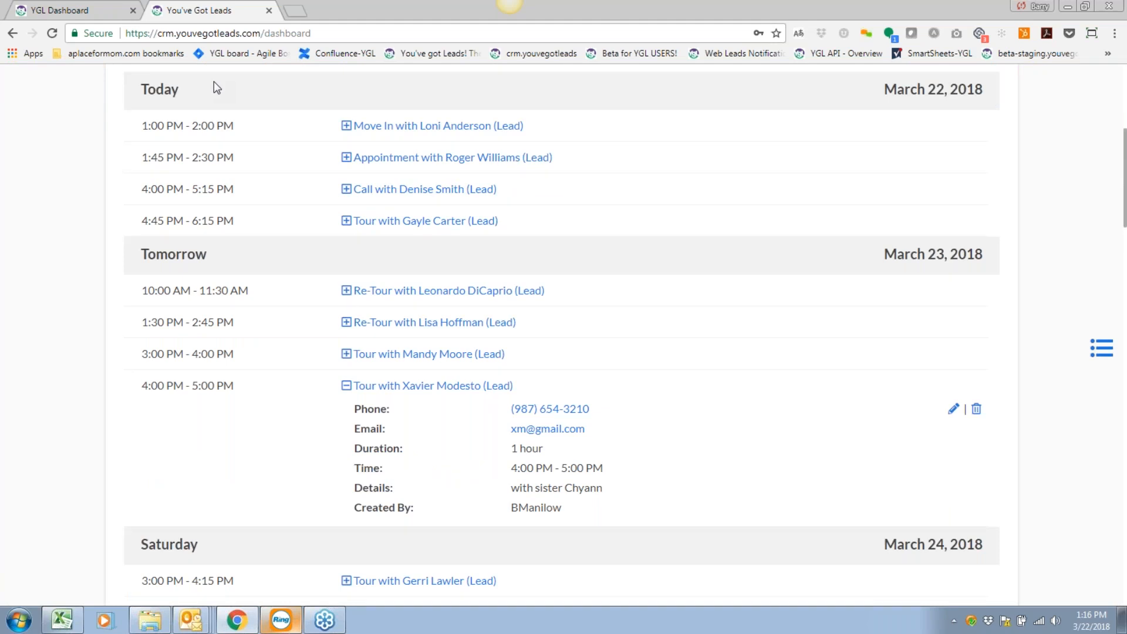
scroll(327, 187, "up", 1)
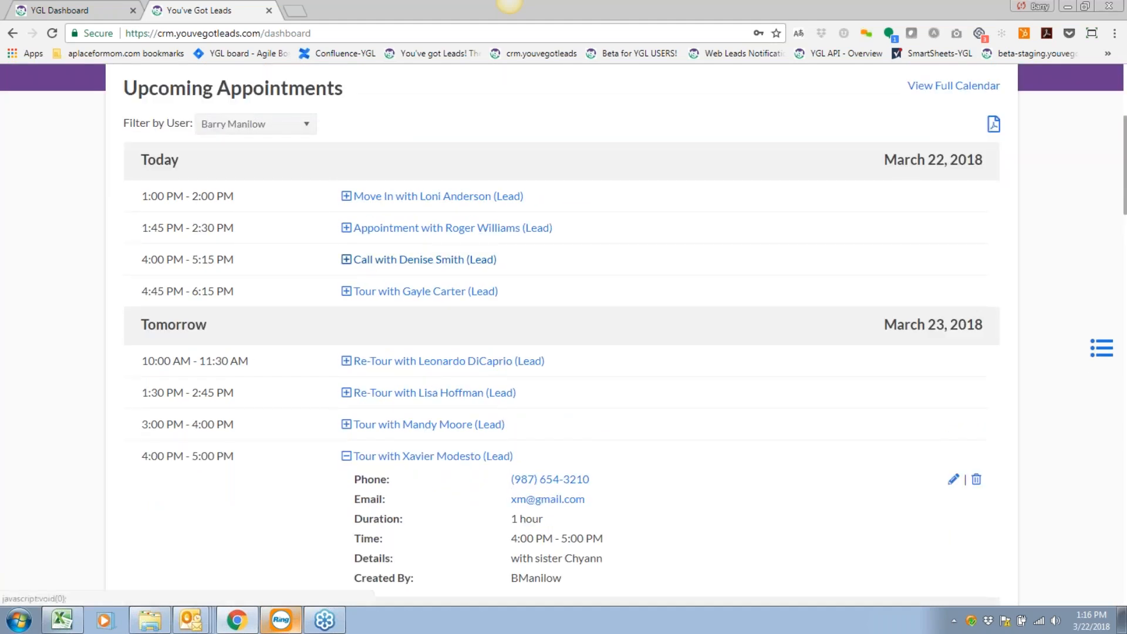
scroll(223, 308, "down", 1)
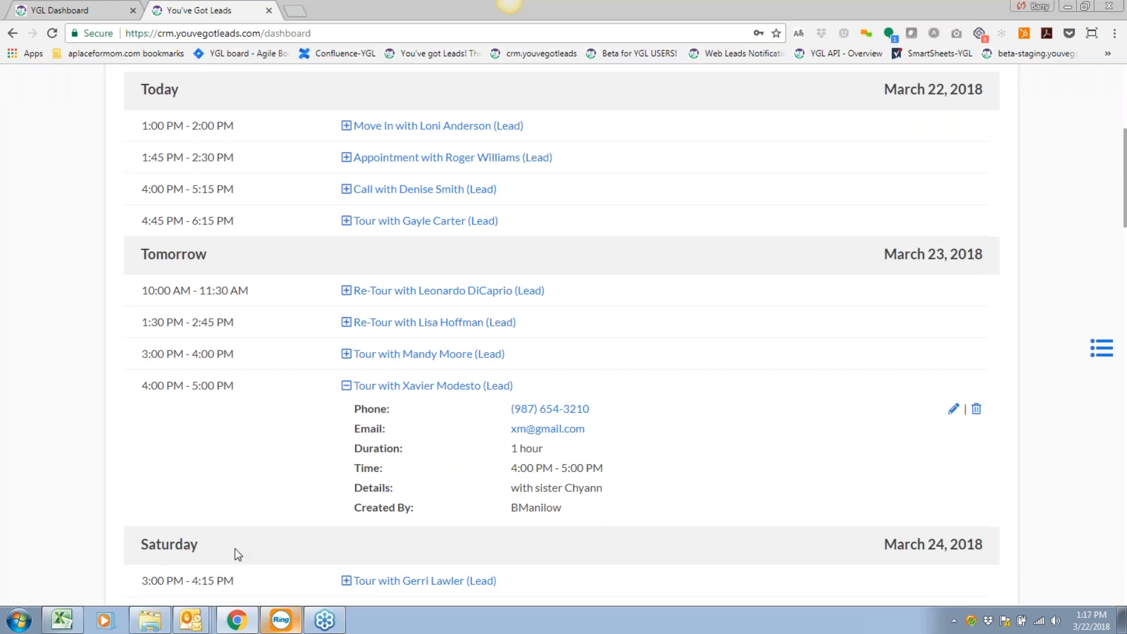
scroll(212, 468, "down", 1)
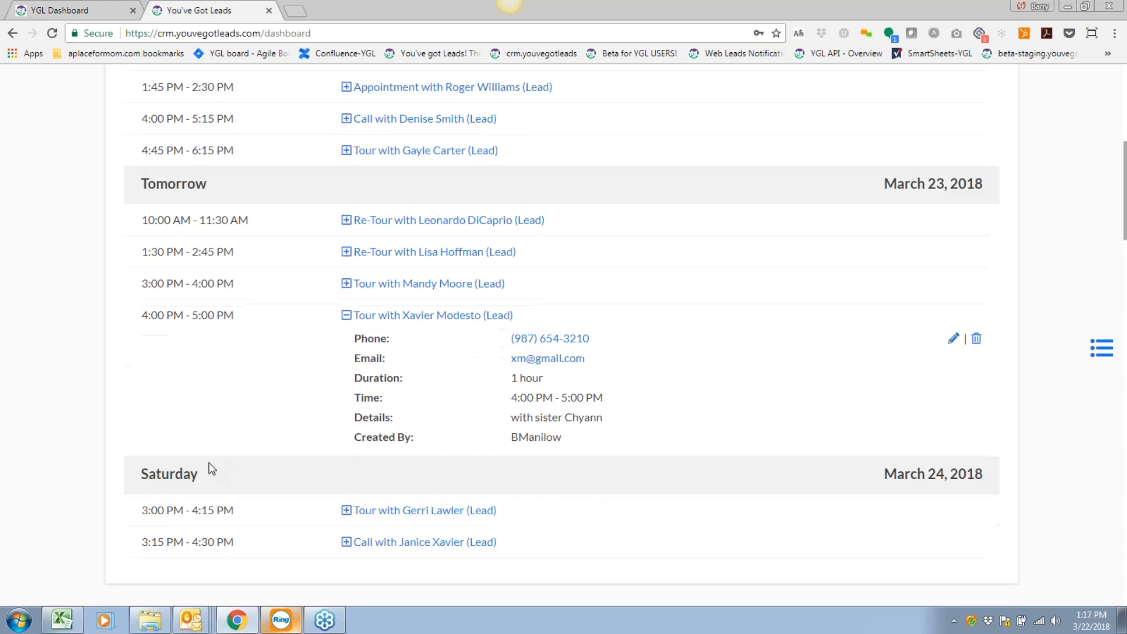
scroll(212, 468, "up", 1)
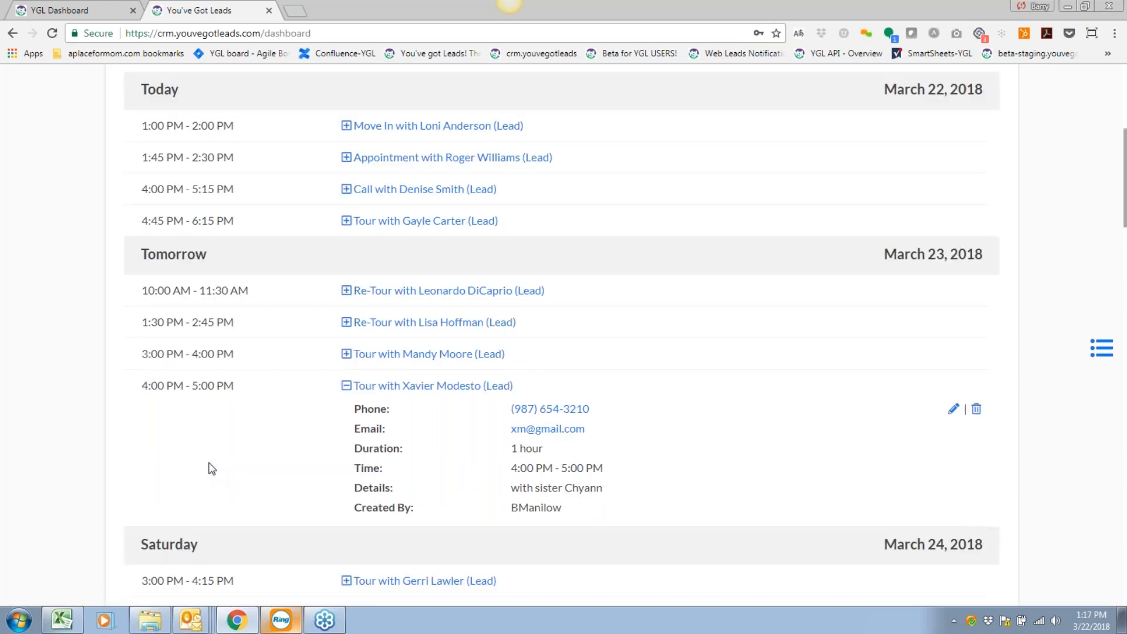
scroll(212, 468, "up", 1)
scroll(212, 468, "up", 2)
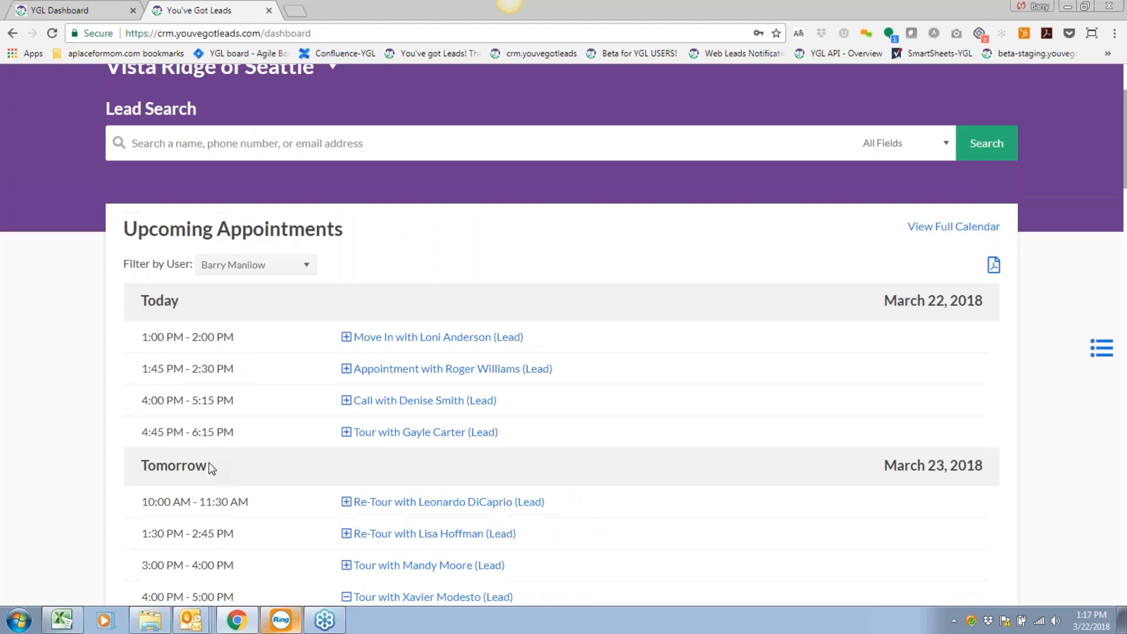
scroll(212, 469, "down", 2)
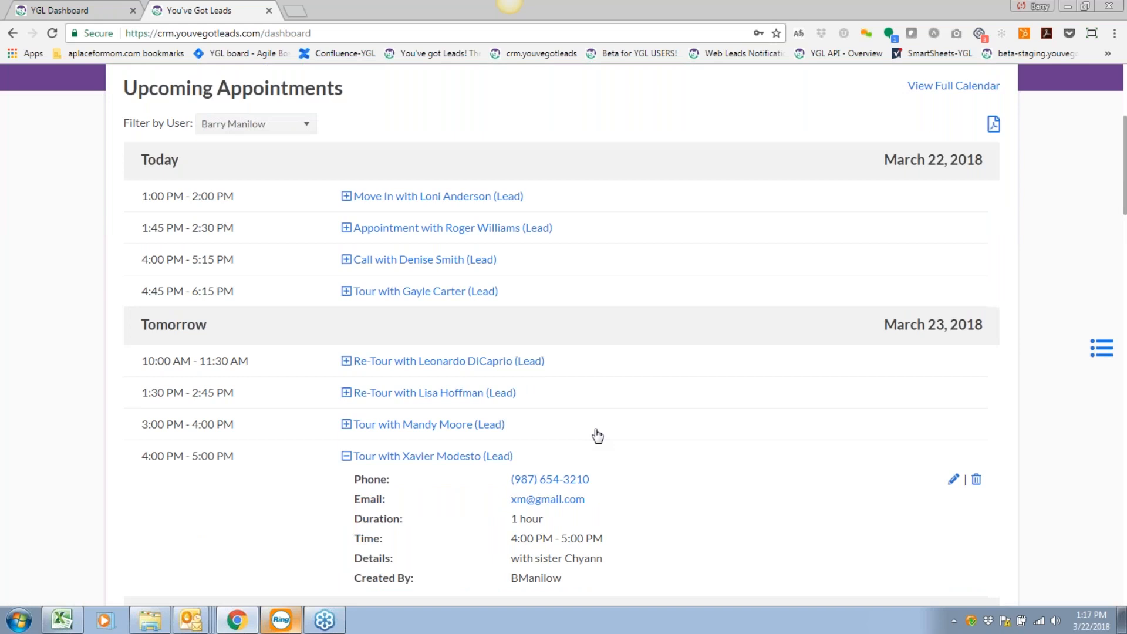
scroll(597, 435, "up", 1)
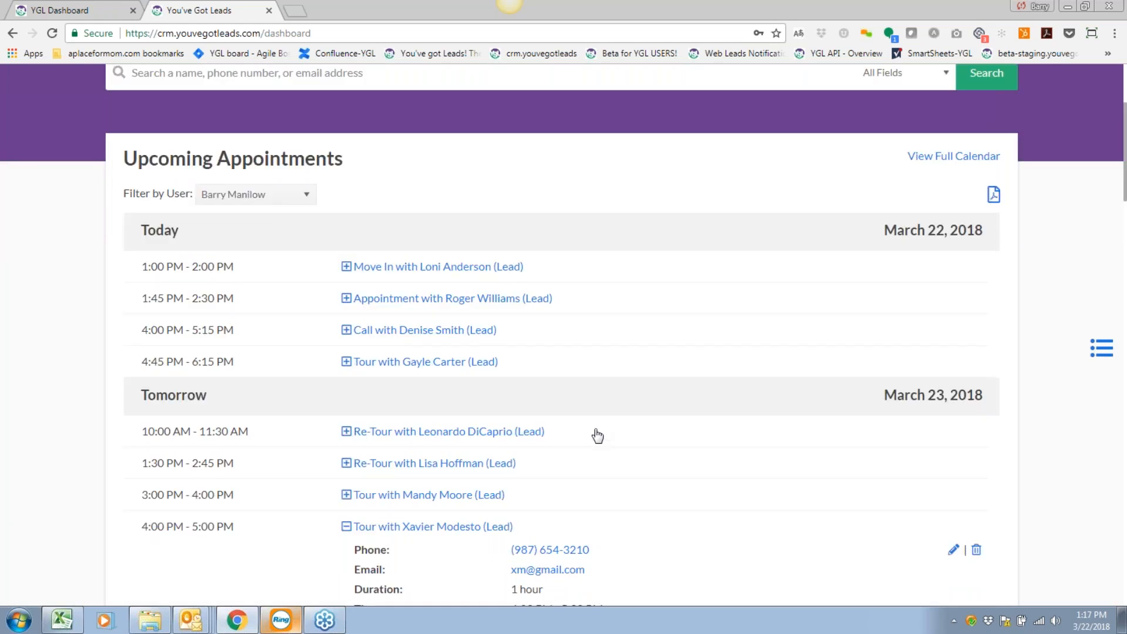
scroll(598, 436, "down", 3)
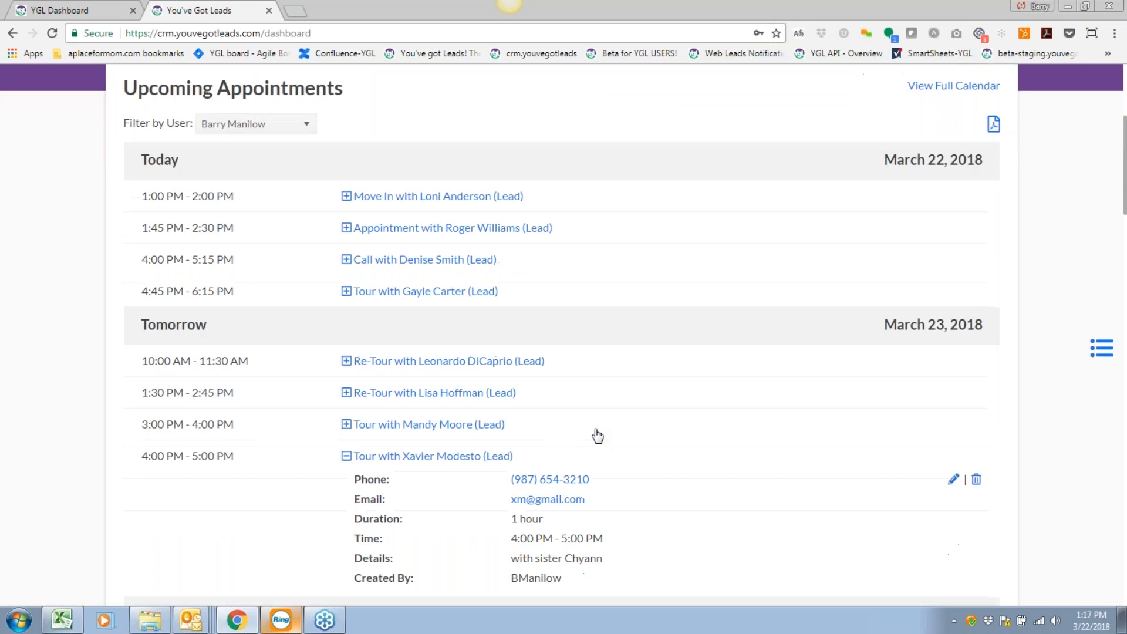
scroll(563, 329, "down", 2)
scroll(563, 329, "down", 2)
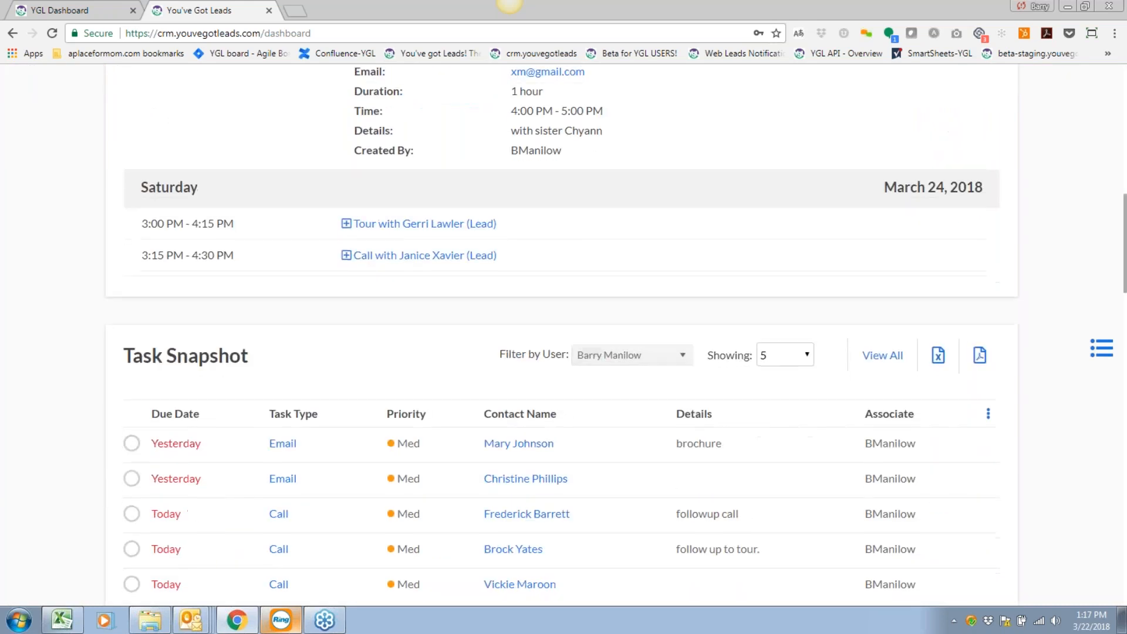
Change Task Snapshot's Showing count from 5 to 20 tasks.
scroll(564, 335, "down", 1)
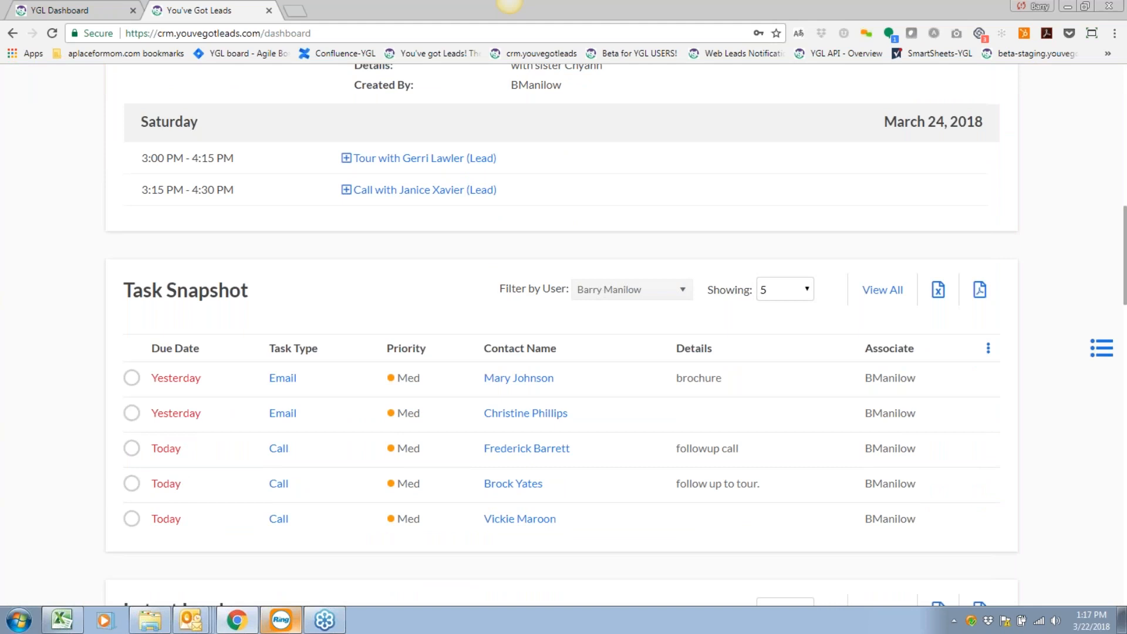
scroll(273, 275, "down", 2)
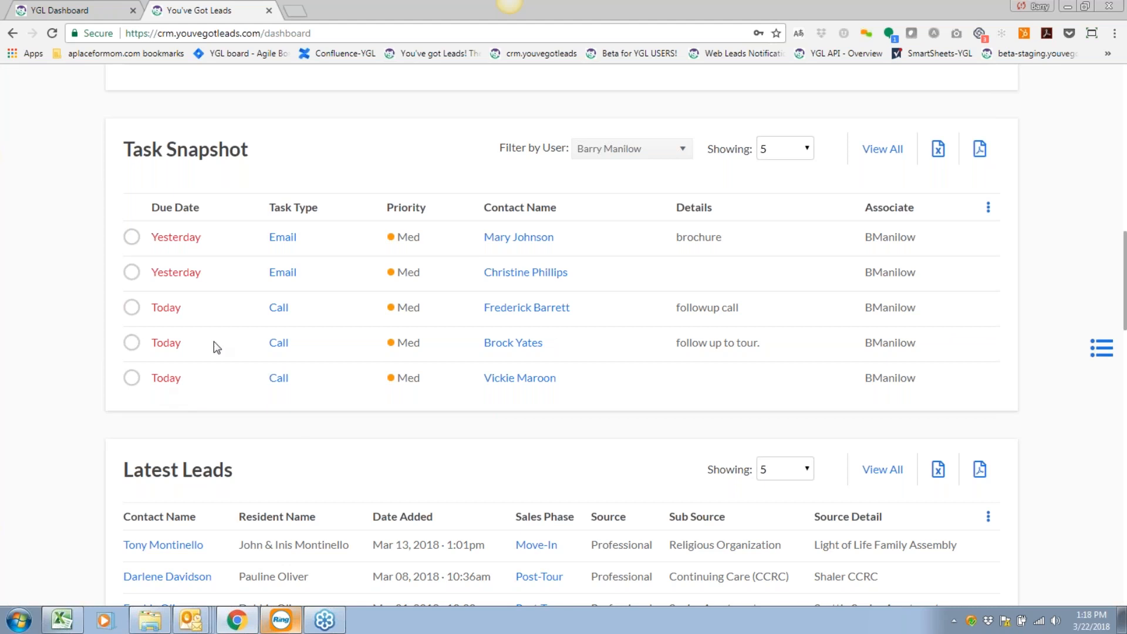
left_click(786, 152)
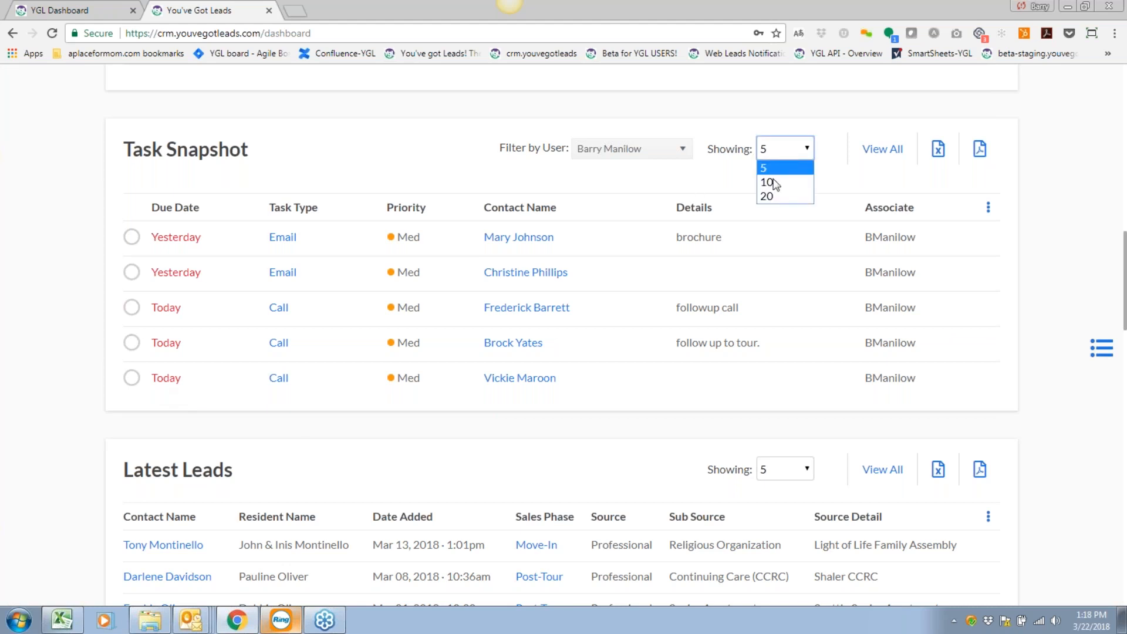
left_click(774, 196)
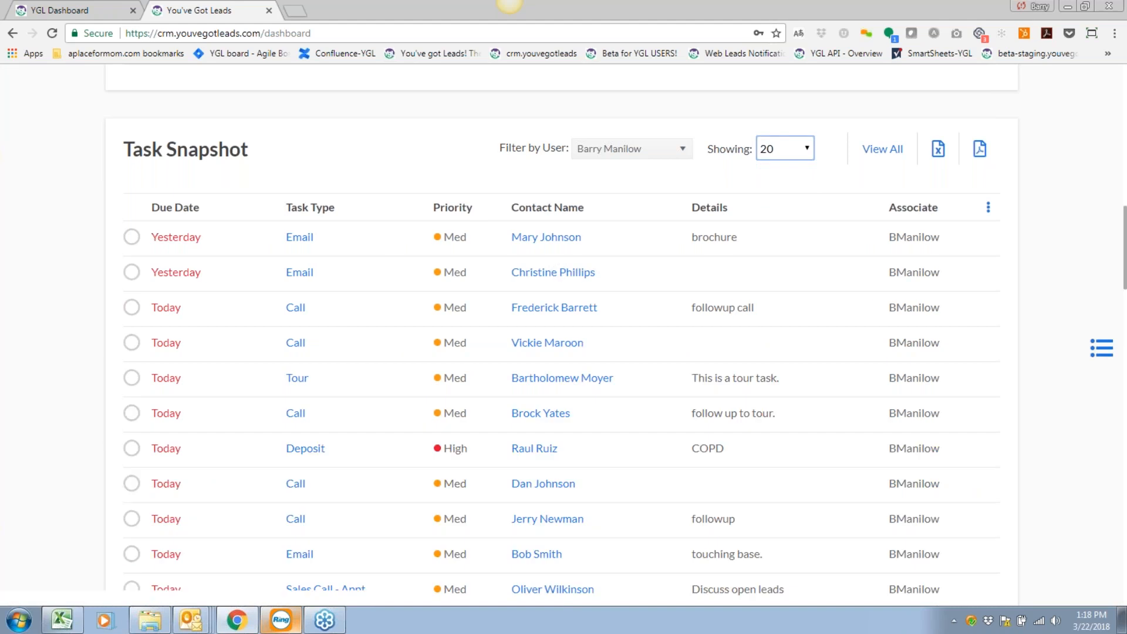
scroll(564, 334, "down", 7)
scroll(564, 334, "up", 5)
scroll(143, 370, "up", 5)
scroll(143, 369, "down", 1)
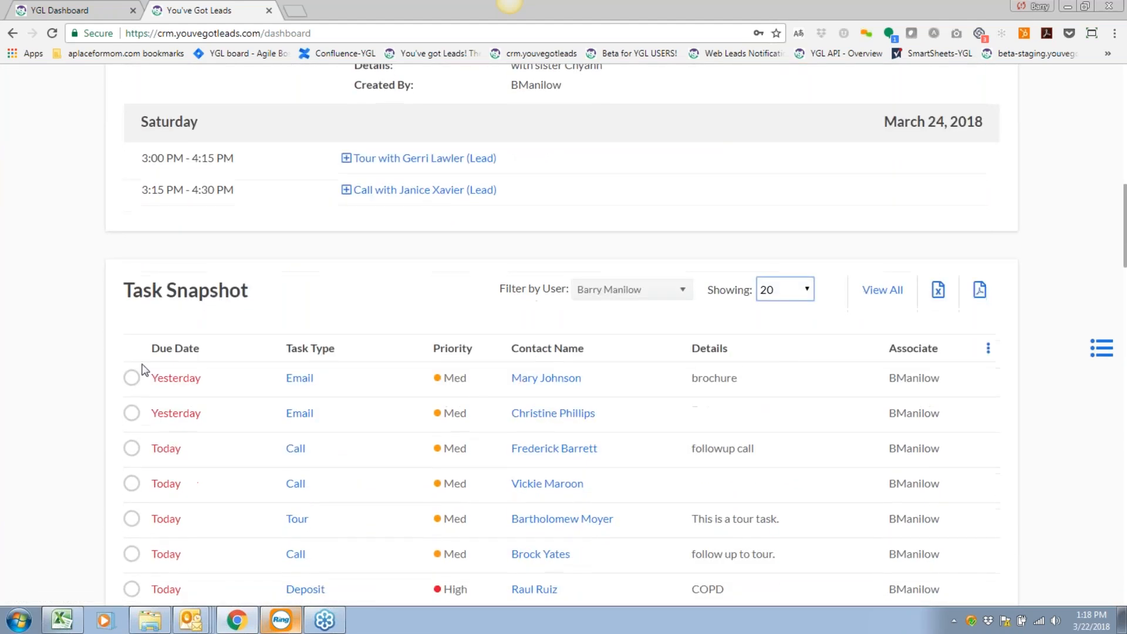
Mark the first task, yesterday's brochure email, as done and save the Email dialog.
left_click(132, 379)
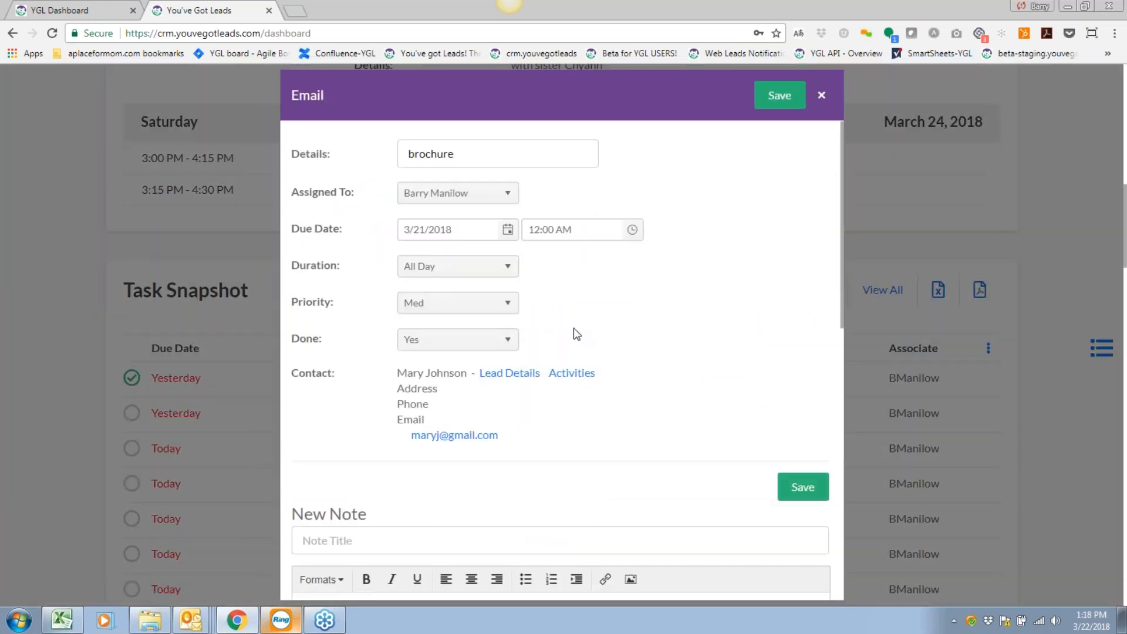
scroll(579, 330, "down", 1)
scroll(580, 329, "up", 1)
scroll(676, 352, "down", 1)
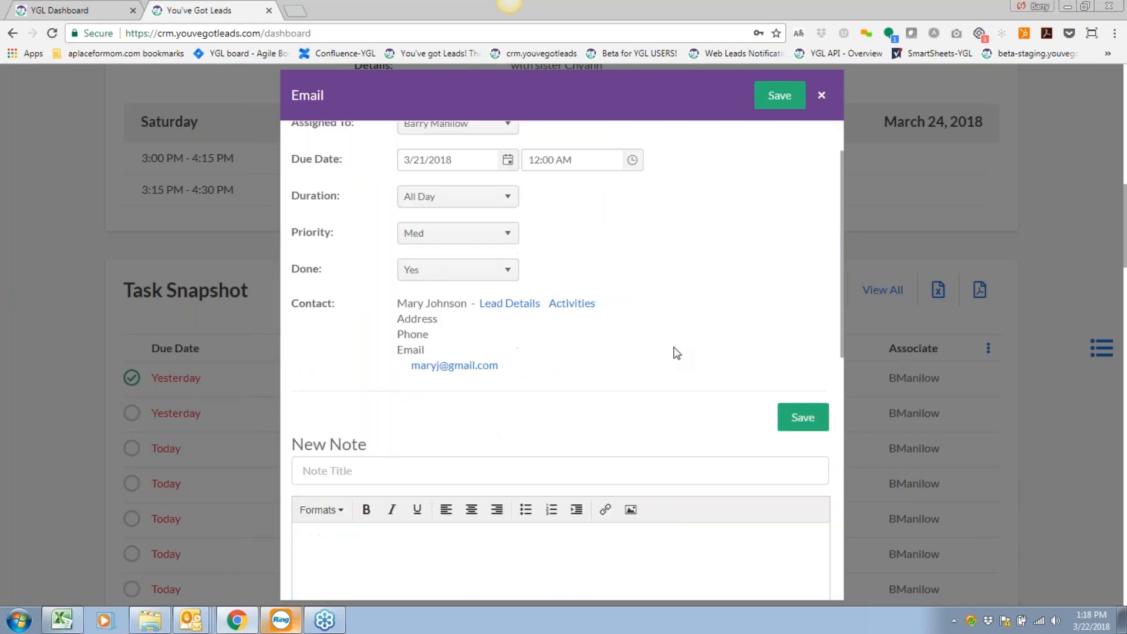
scroll(675, 352, "down", 2)
scroll(289, 404, "up", 2)
scroll(616, 299, "up", 1)
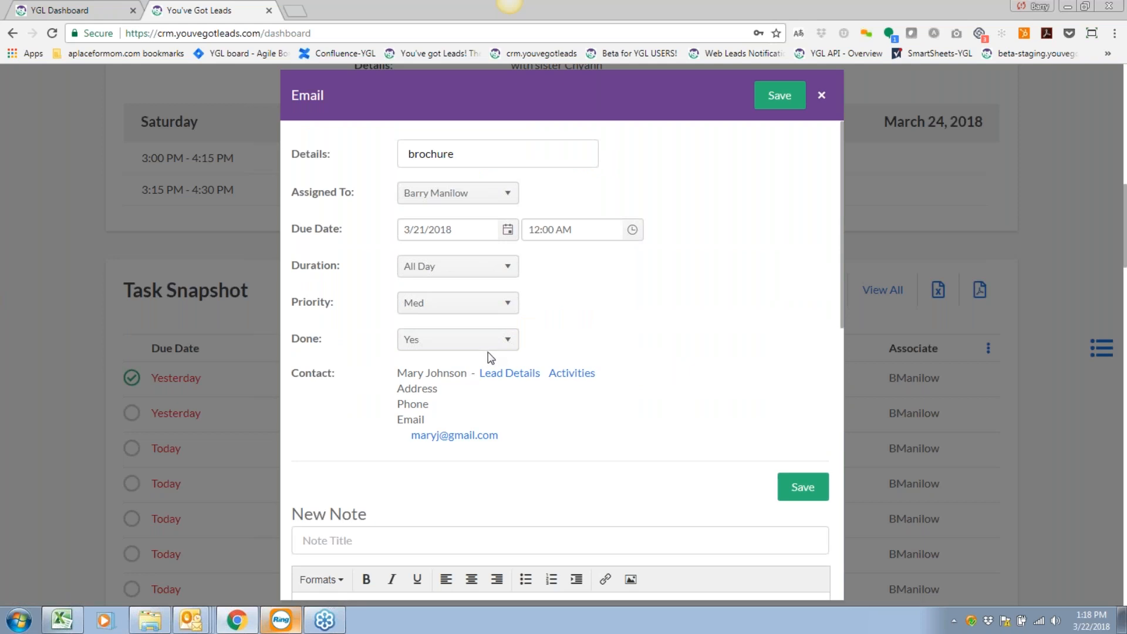
left_click(779, 95)
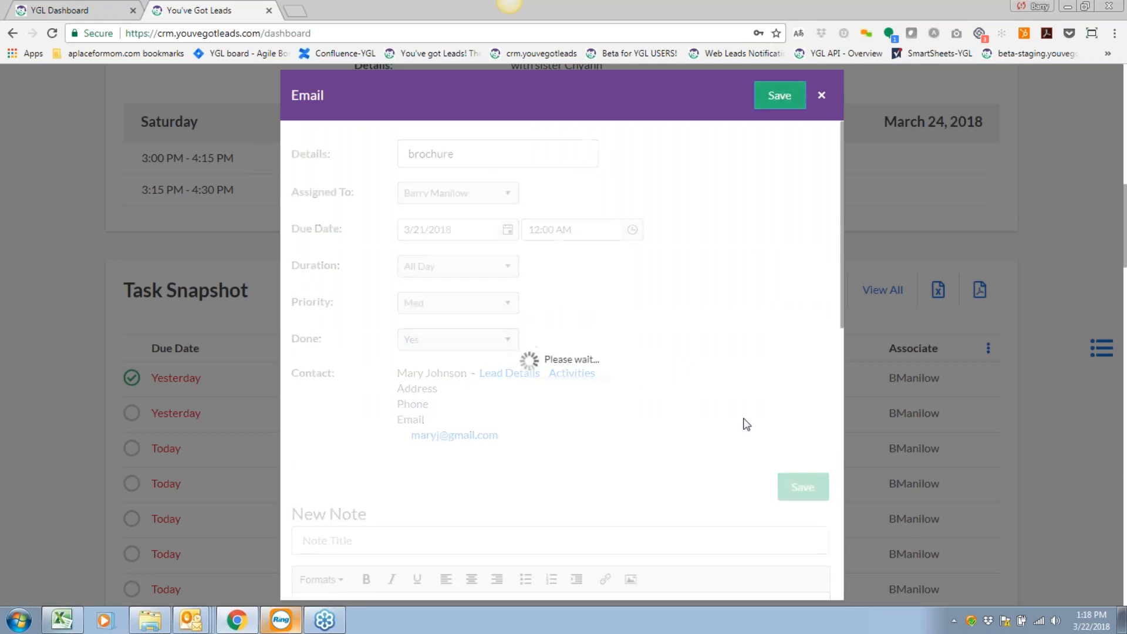
scroll(558, 349, "down", 8)
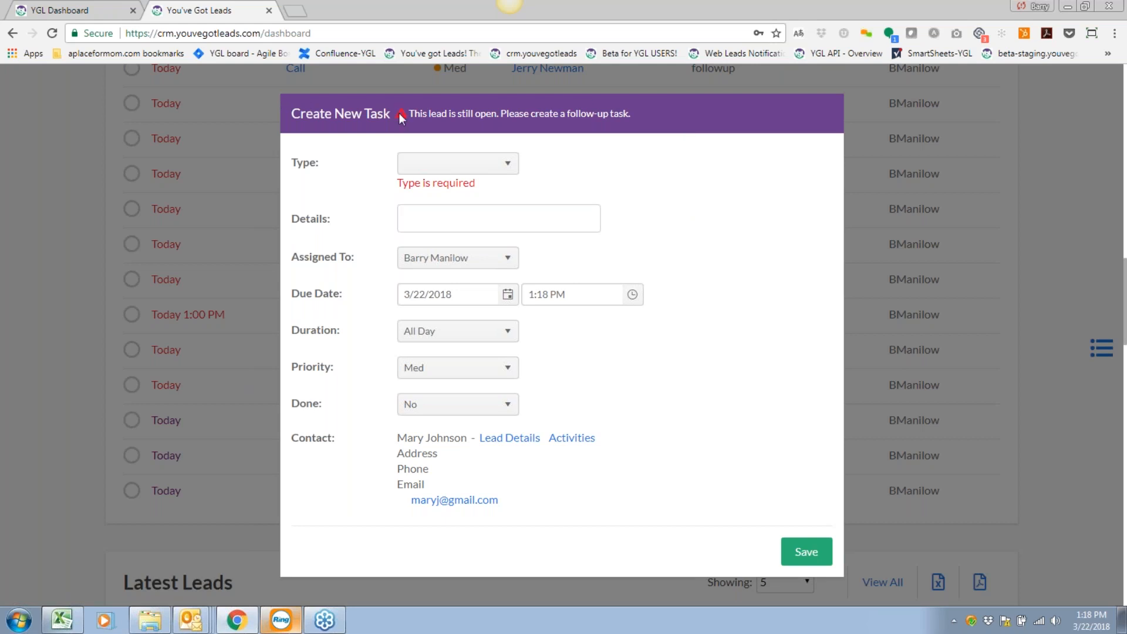
Make the follow-up task a Call with details 'Advised I would call back'.
left_click(509, 172)
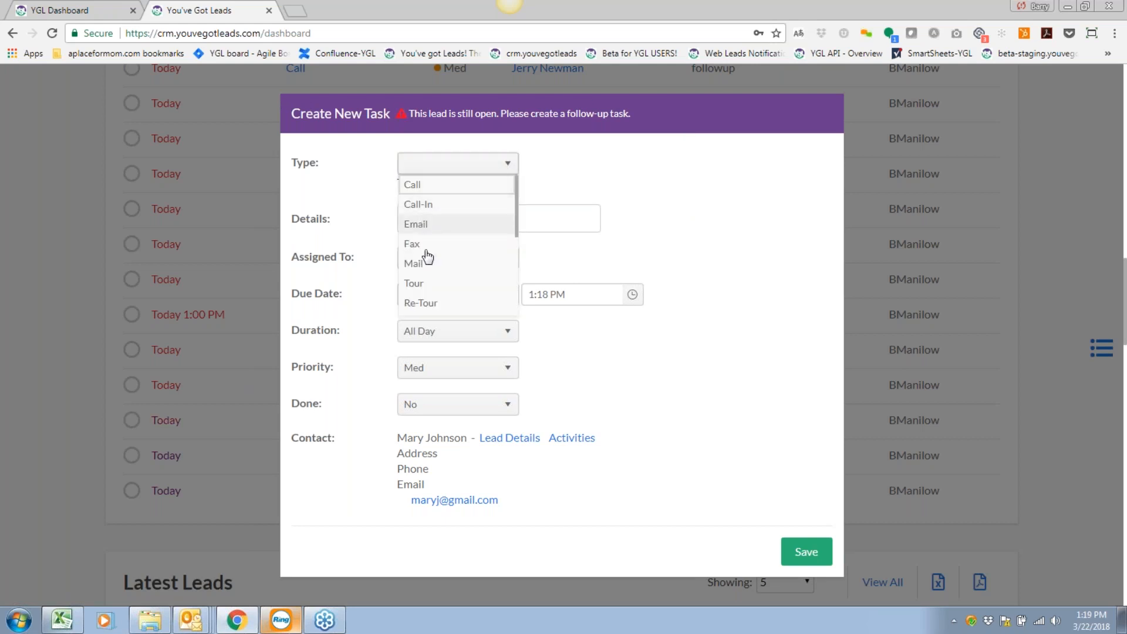
left_click(414, 185)
left_click(489, 217)
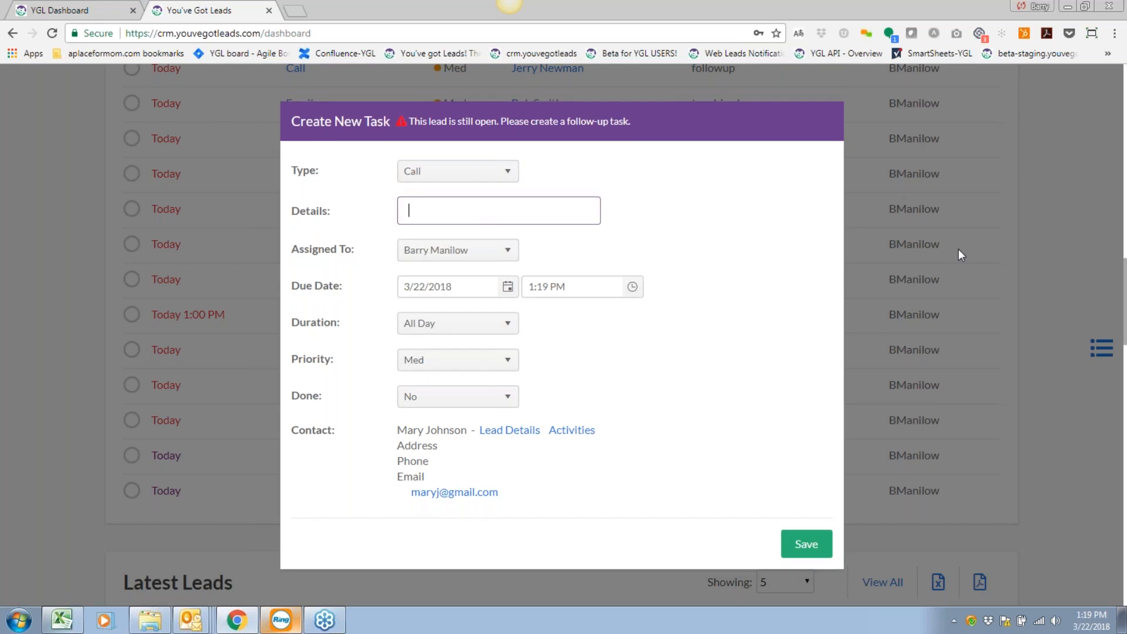
type("Advised I would call back")
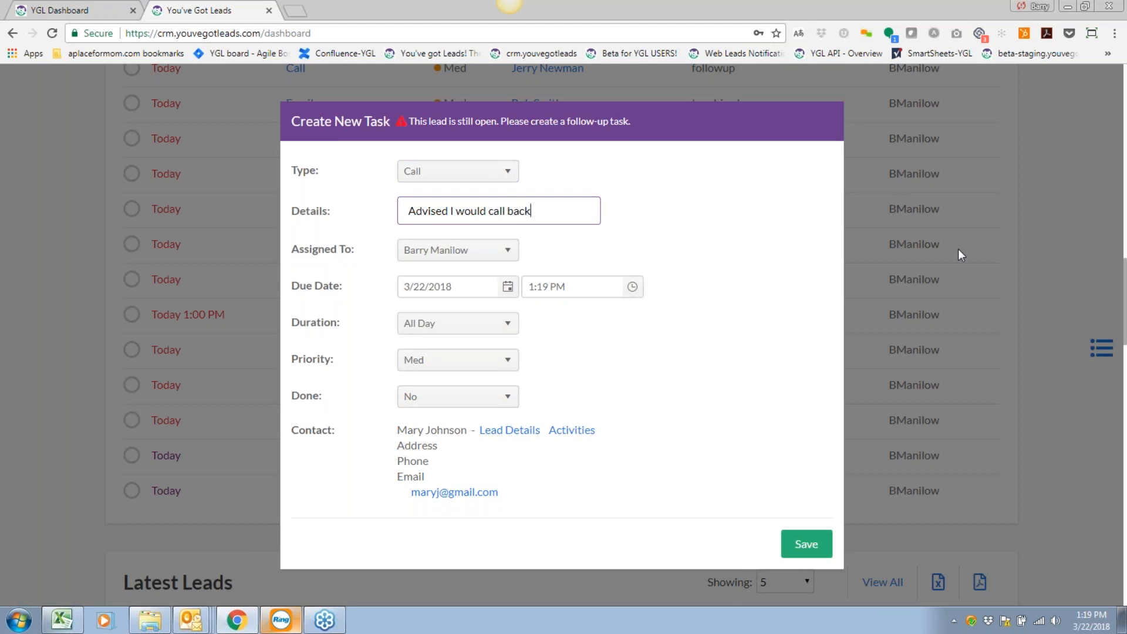
Set due date 3/29/2018, High priority, duration All Day, and save the task.
left_click(508, 286)
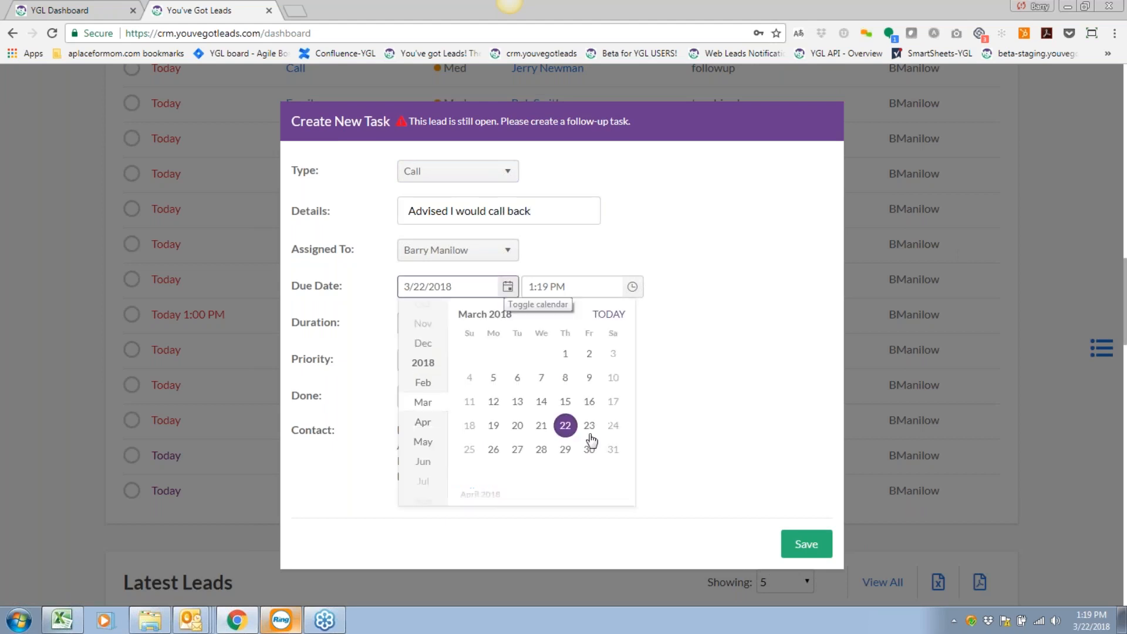
left_click(565, 449)
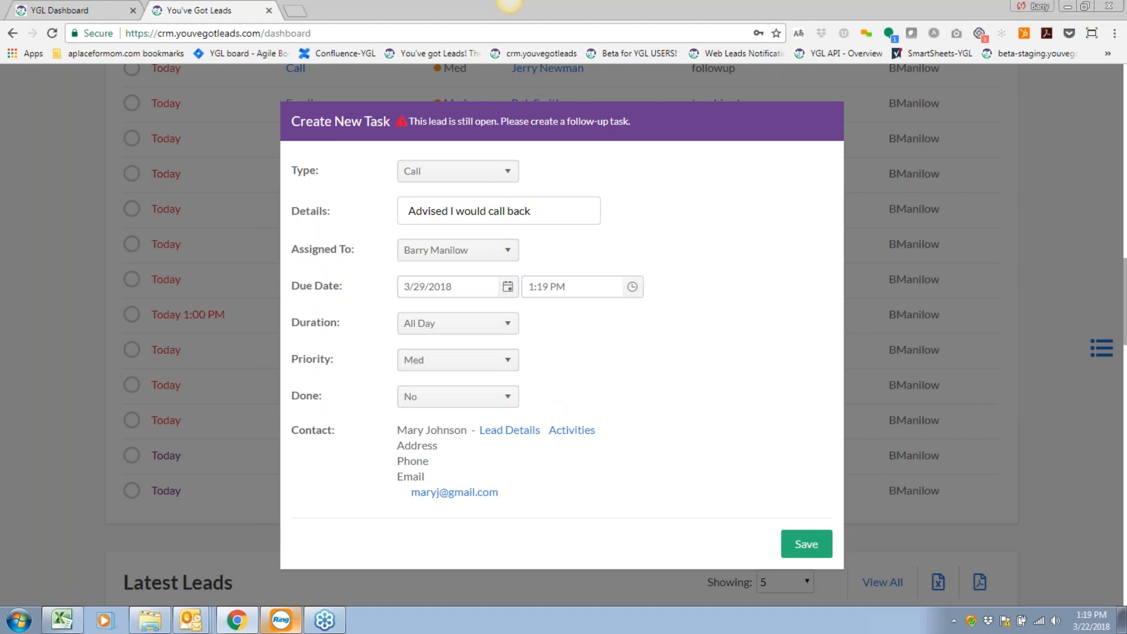
left_click(488, 362)
left_click(415, 380)
scroll(587, 367, "down", 1)
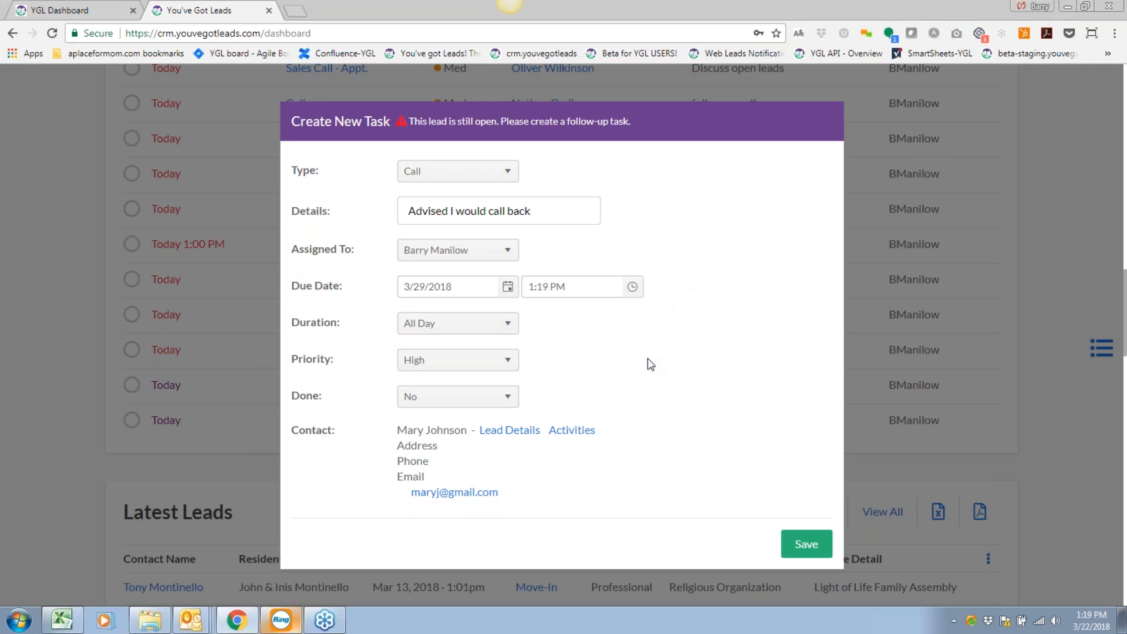
left_click(483, 331)
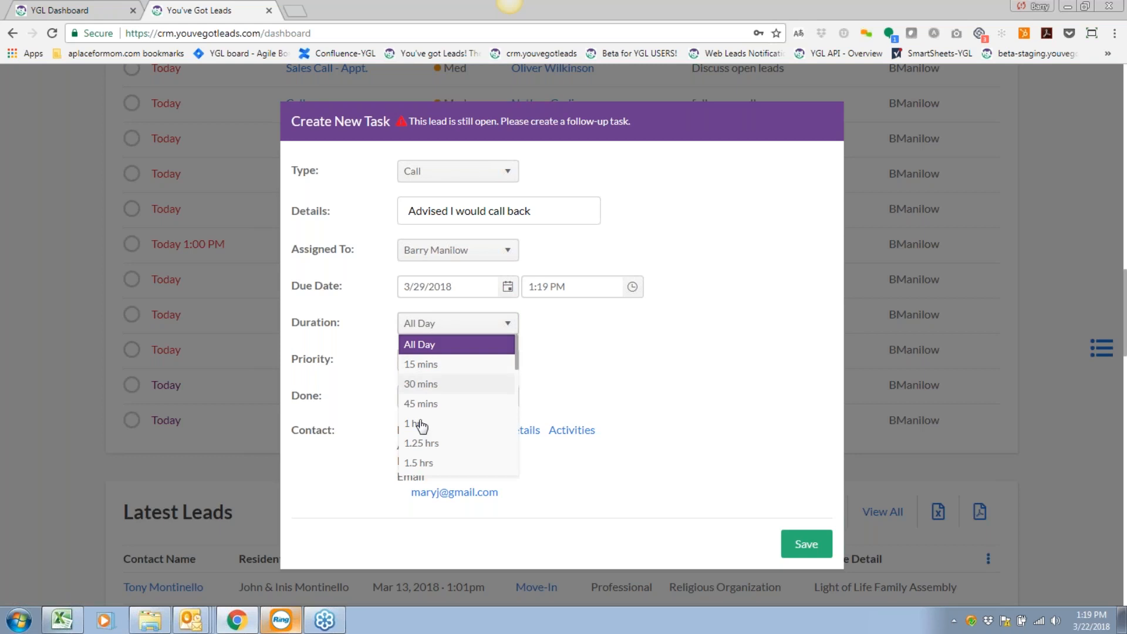
left_click(618, 330)
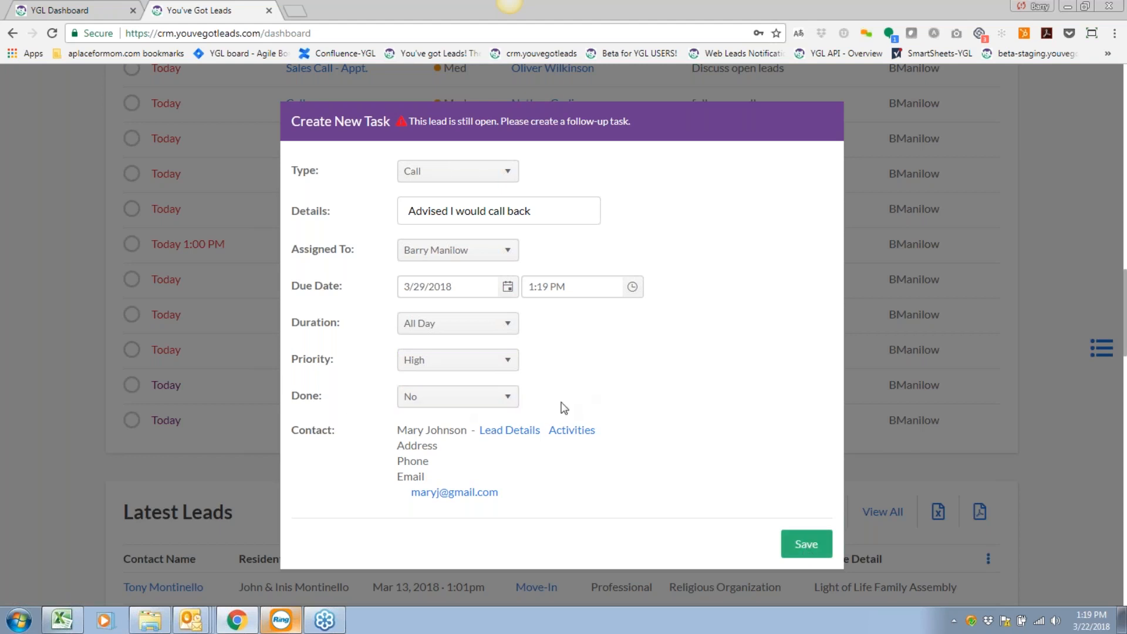
left_click(806, 544)
Scroll down the dashboard to the Latest Leads section after the save finishes.
scroll(368, 445, "down", 9)
scroll(368, 445, "up", 7)
scroll(368, 445, "up", 6)
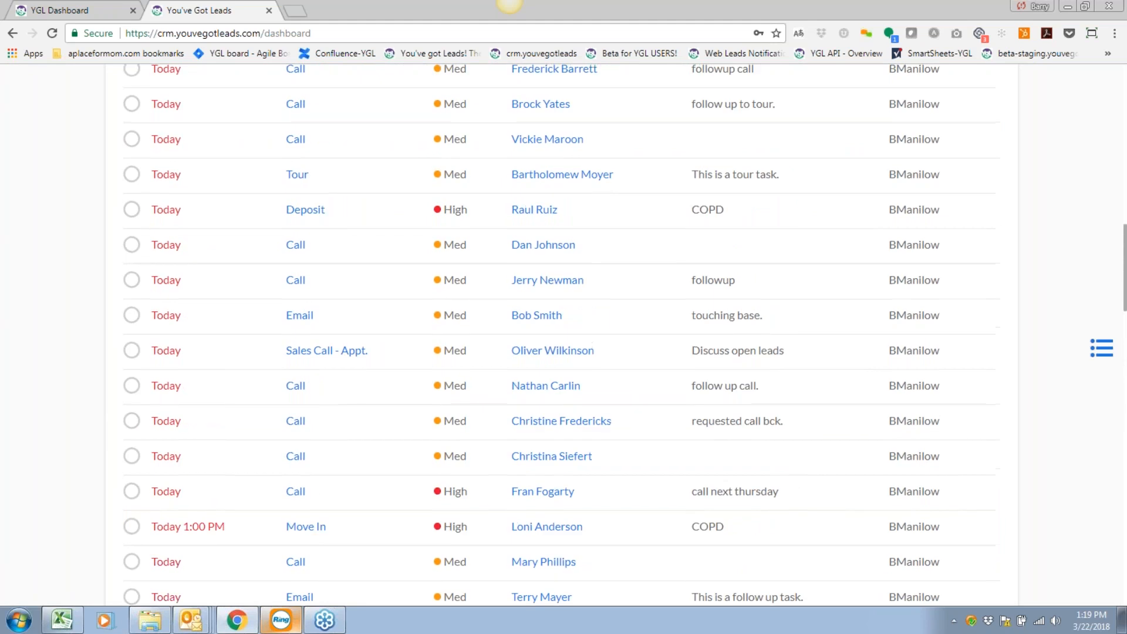
scroll(562, 334, "up", 4)
scroll(376, 414, "up", 4)
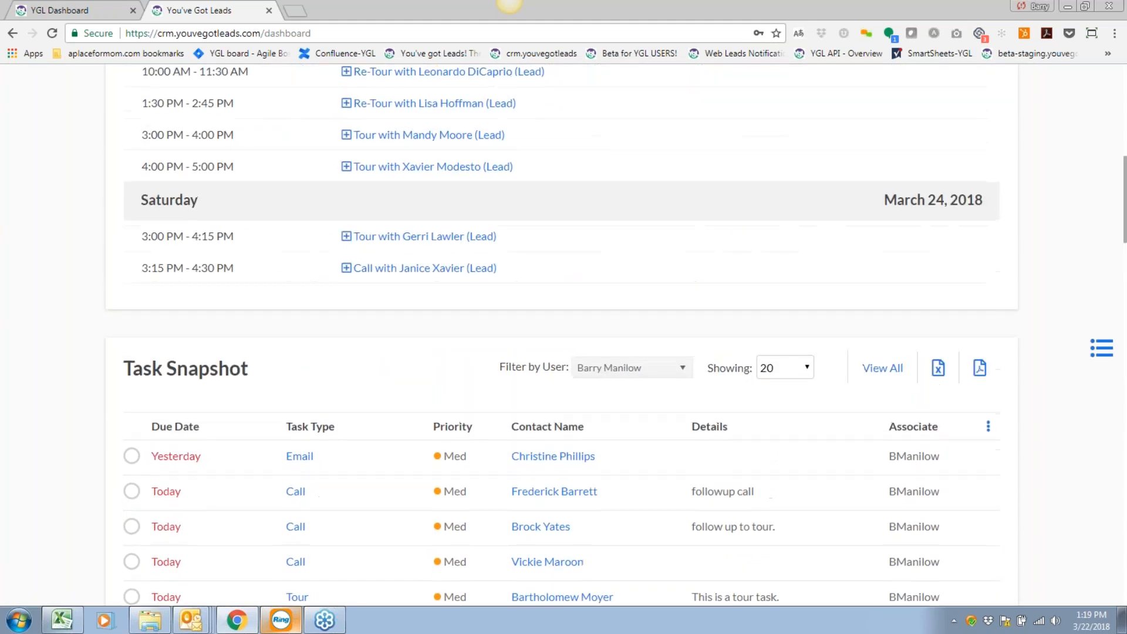
scroll(376, 414, "down", 6)
scroll(376, 414, "down", 10)
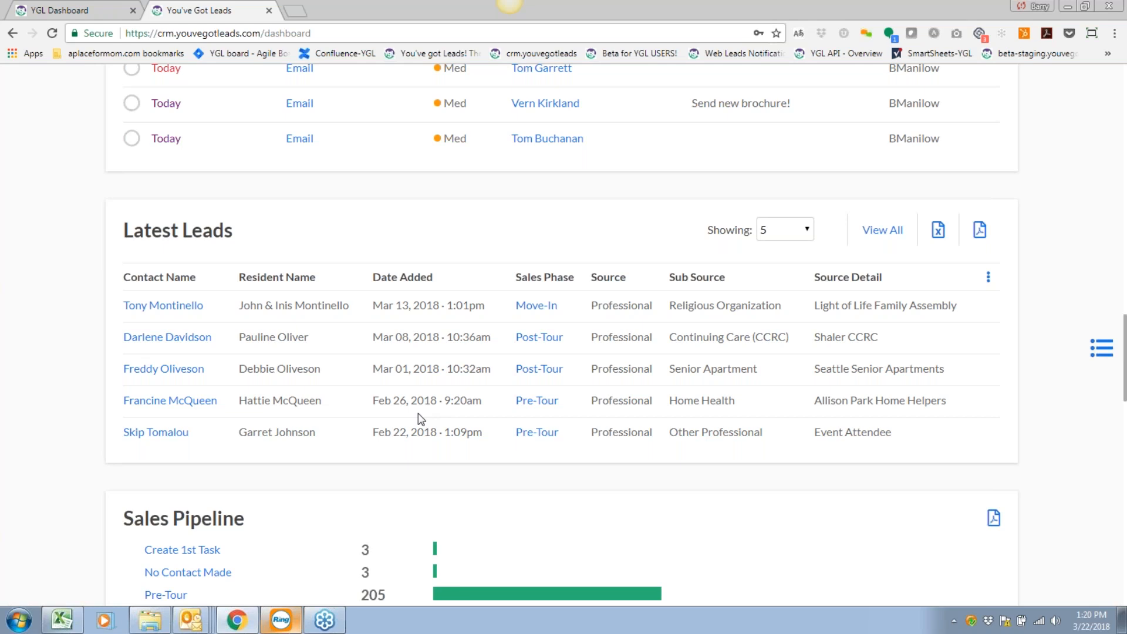
scroll(410, 416, "down", 1)
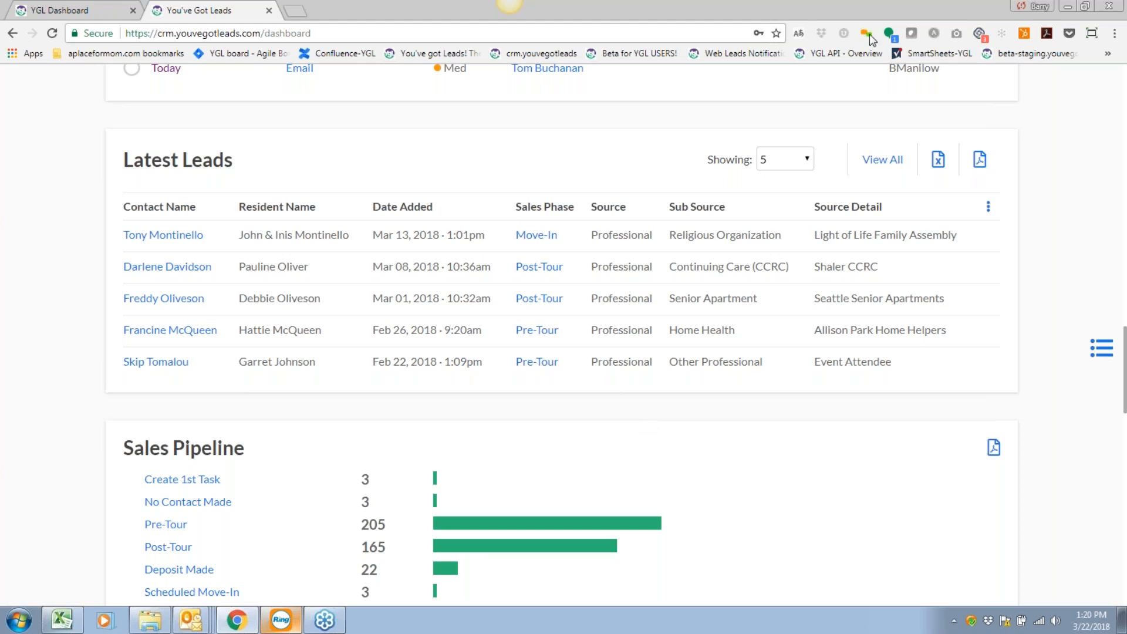
Set Latest Leads to show 20 leads and bring up its column ordering options.
left_click(780, 164)
left_click(780, 207)
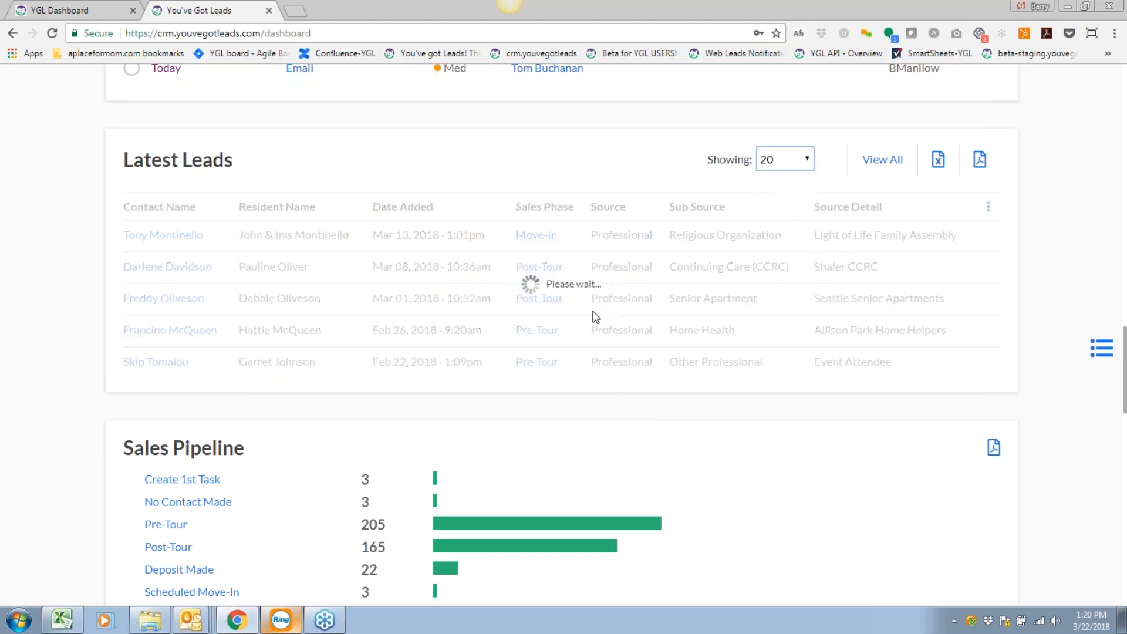
scroll(533, 314, "down", 1)
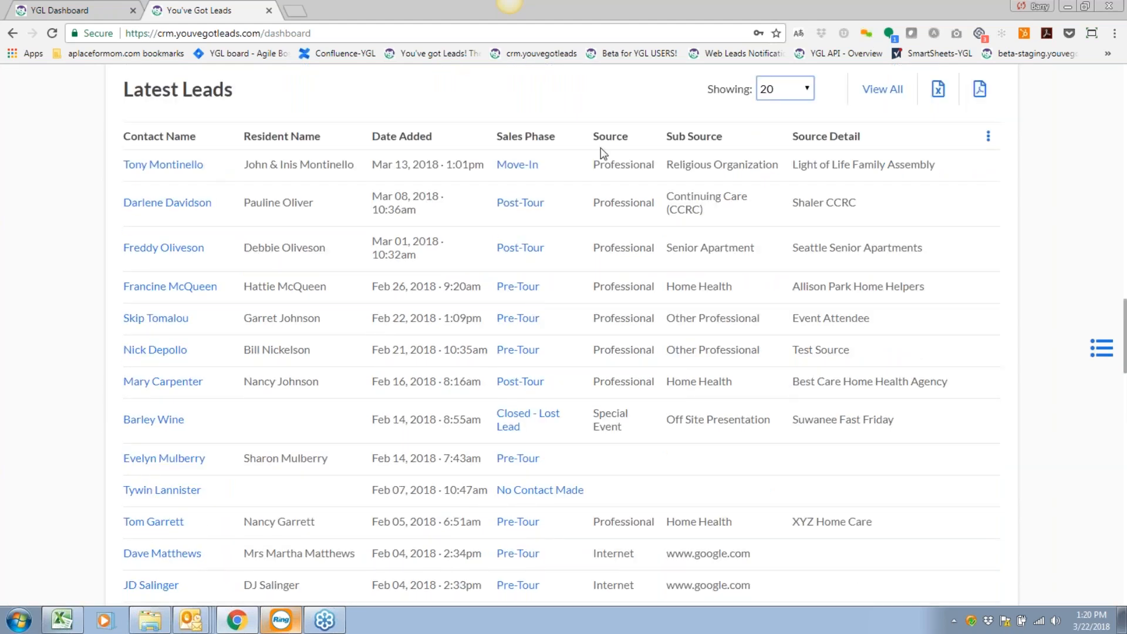
scroll(636, 294, "down", 1)
scroll(584, 284, "up", 1)
scroll(910, 219, "up", 1)
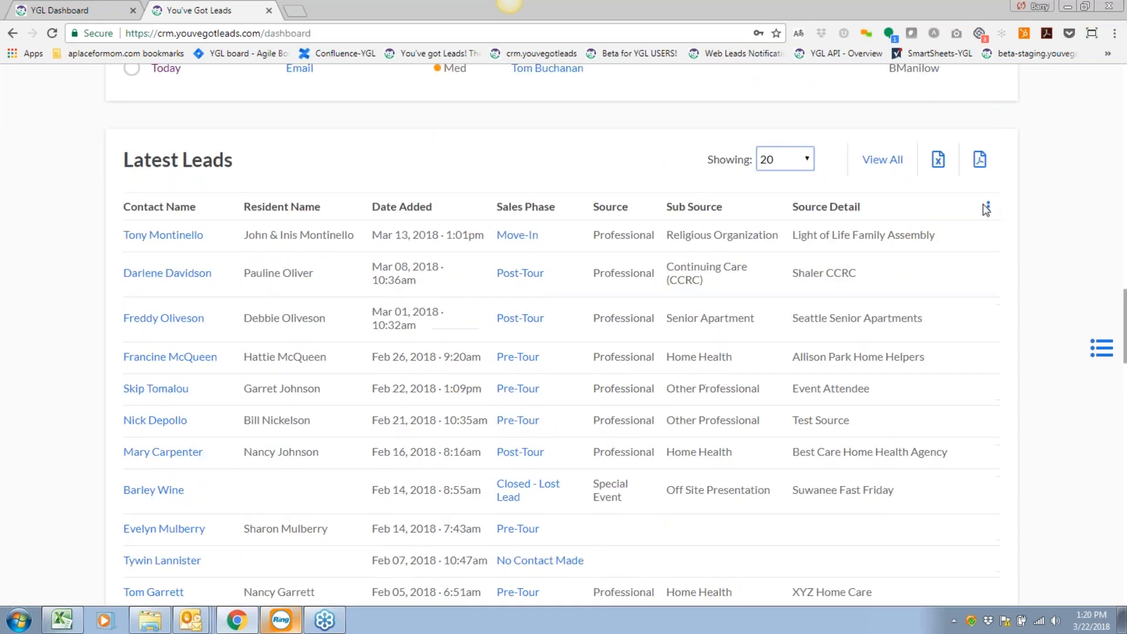
left_click(988, 206)
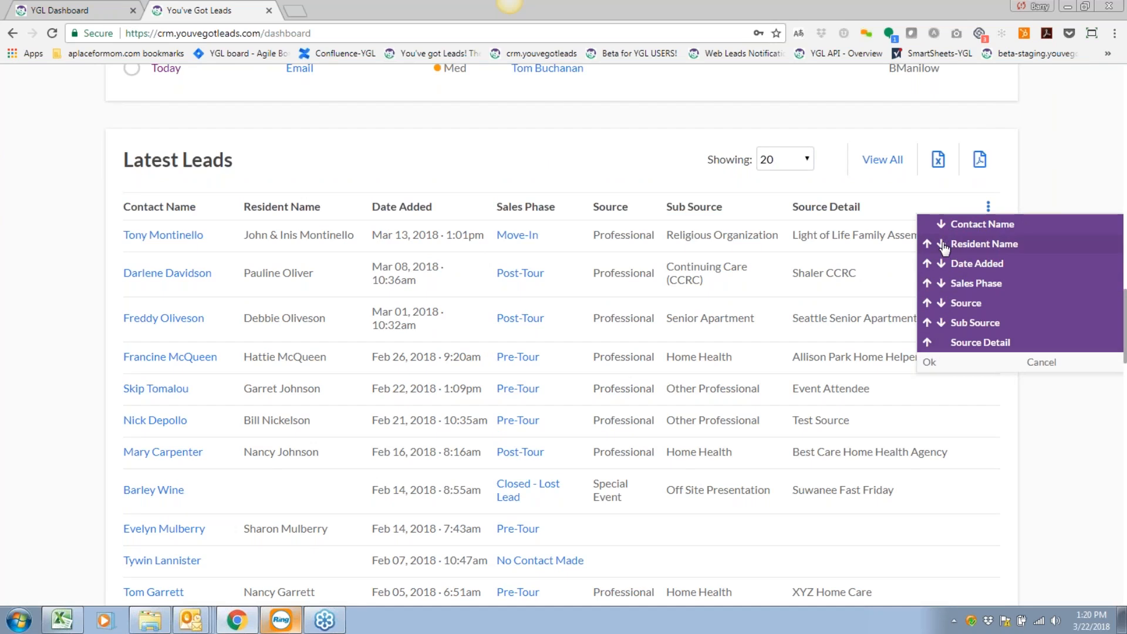
Move Date Added up two places to the first column and apply the order.
left_click(927, 264)
left_click(927, 243)
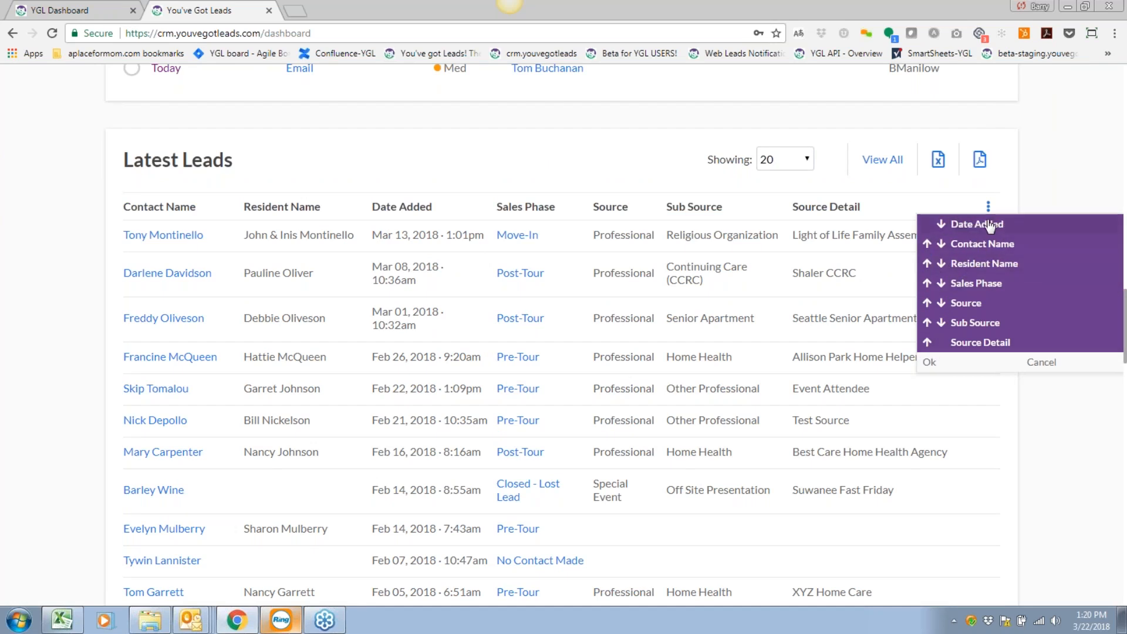
left_click(929, 362)
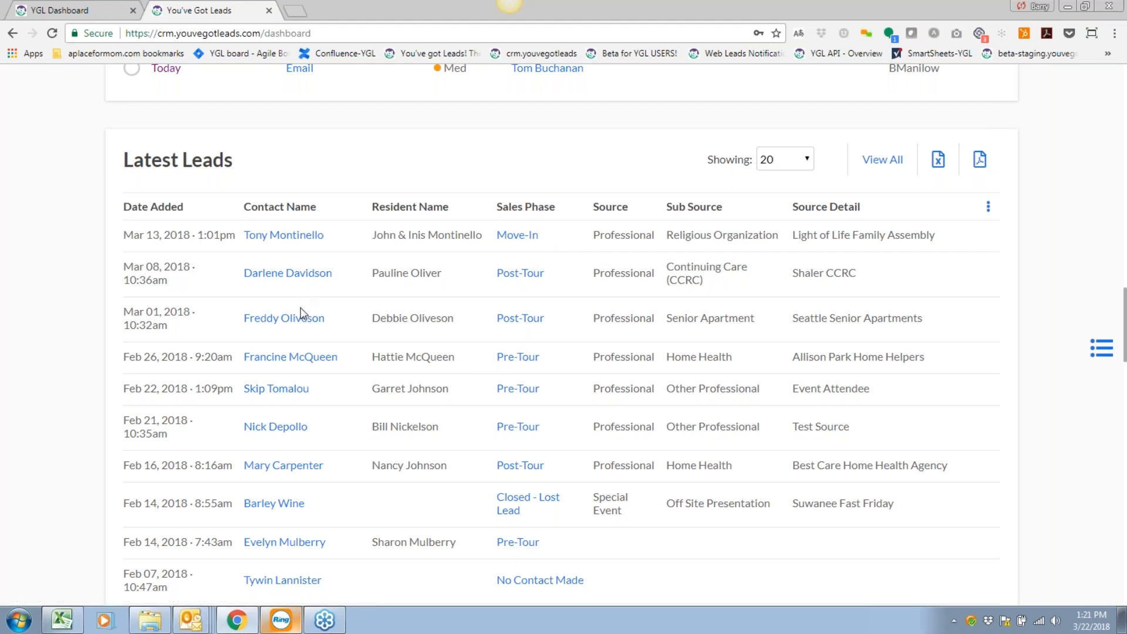
scroll(712, 320, "down", 2)
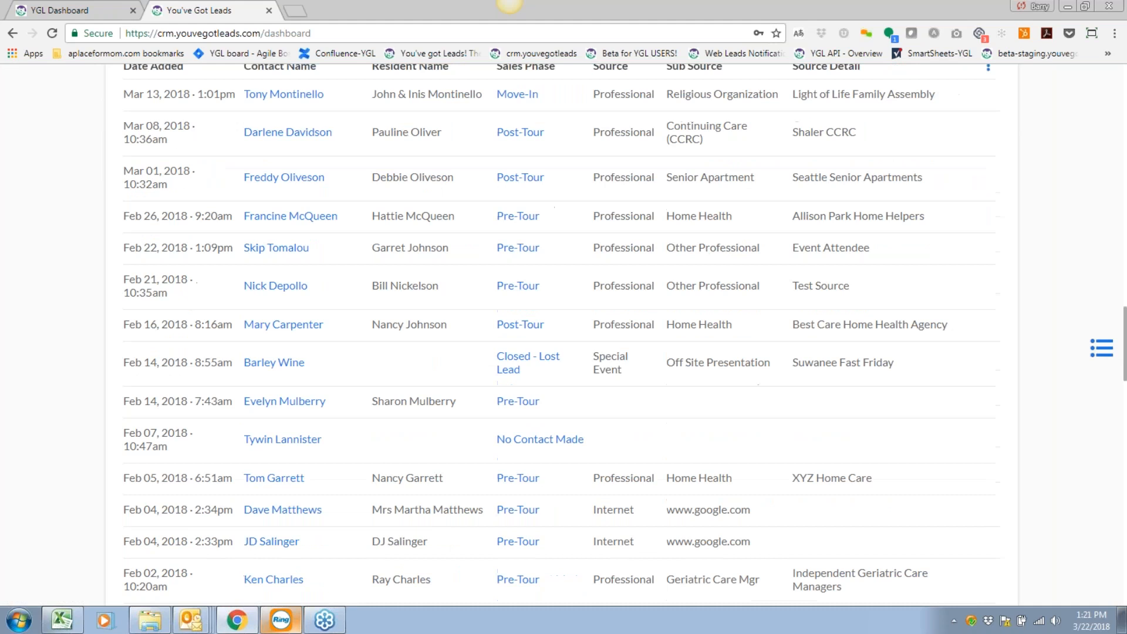
scroll(788, 449, "down", 3)
scroll(789, 449, "up", 9)
left_click(788, 449)
left_click(787, 462)
scroll(830, 392, "up", 8)
scroll(810, 340, "up", 4)
left_click(779, 365)
left_click(786, 378)
scroll(789, 382, "up", 8)
scroll(788, 382, "down", 10)
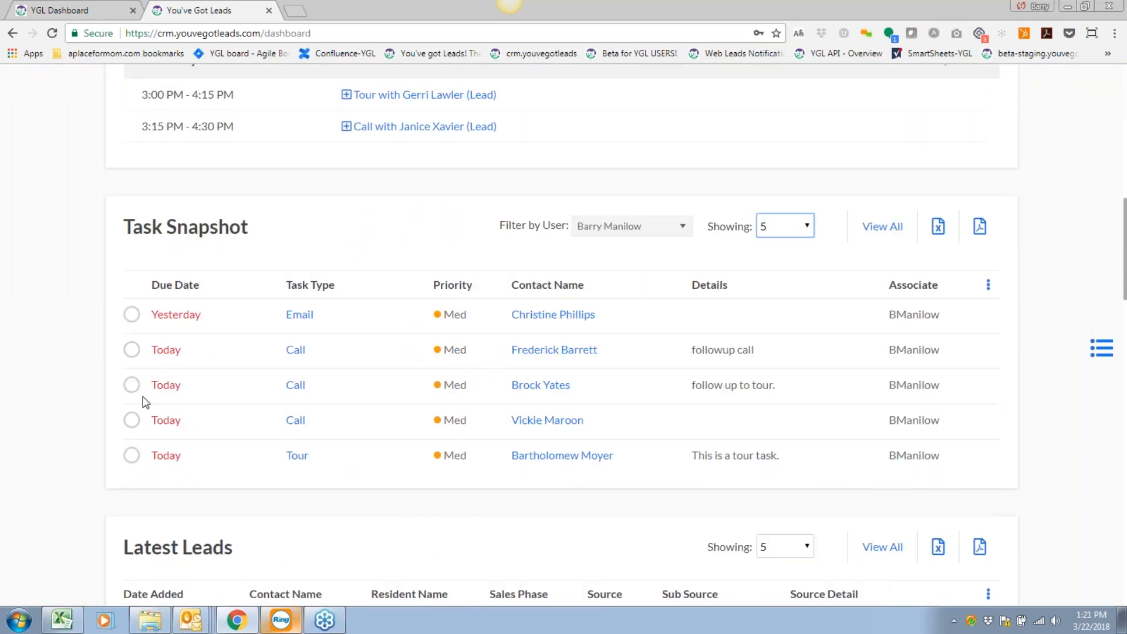
scroll(94, 193, "down", 1)
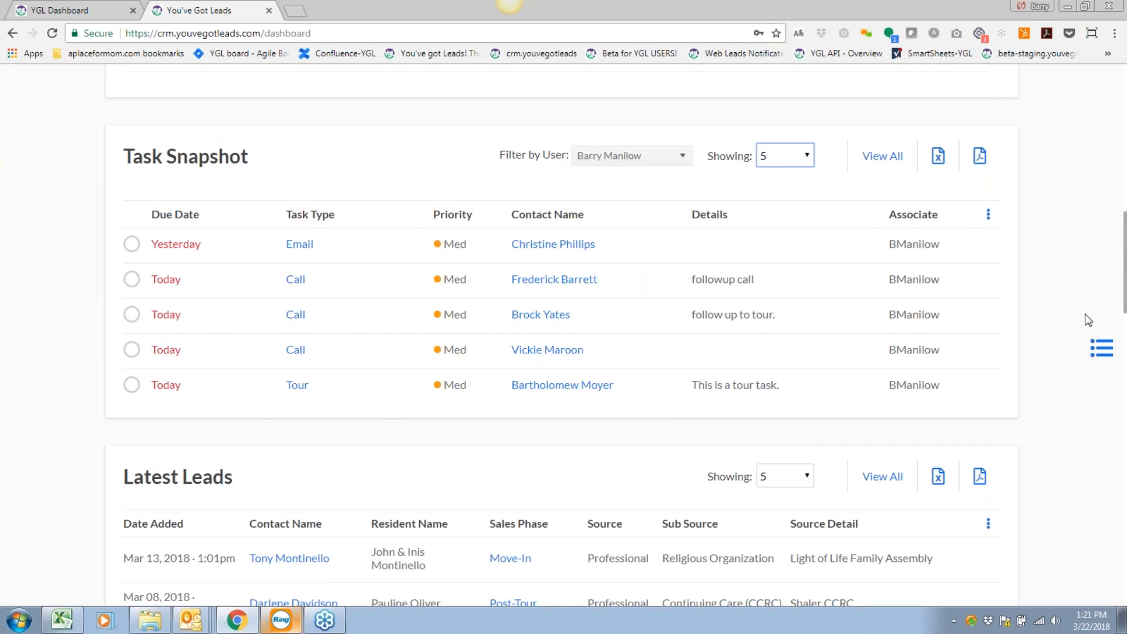
left_click(1073, 346)
scroll(1034, 397, "up", 1)
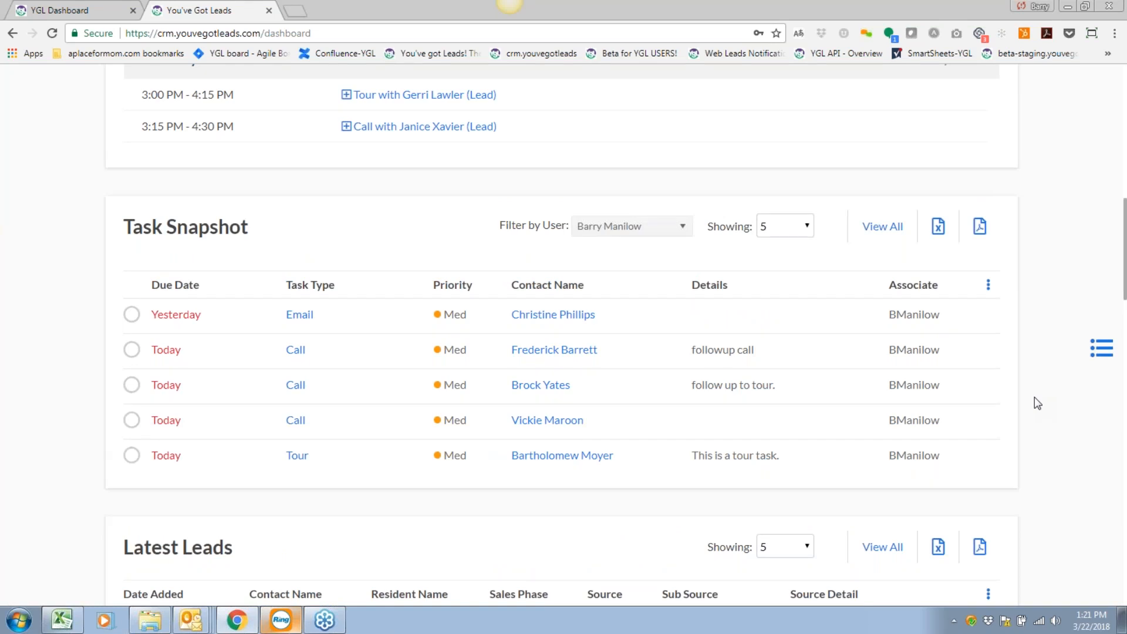
scroll(1034, 397, "down", 1)
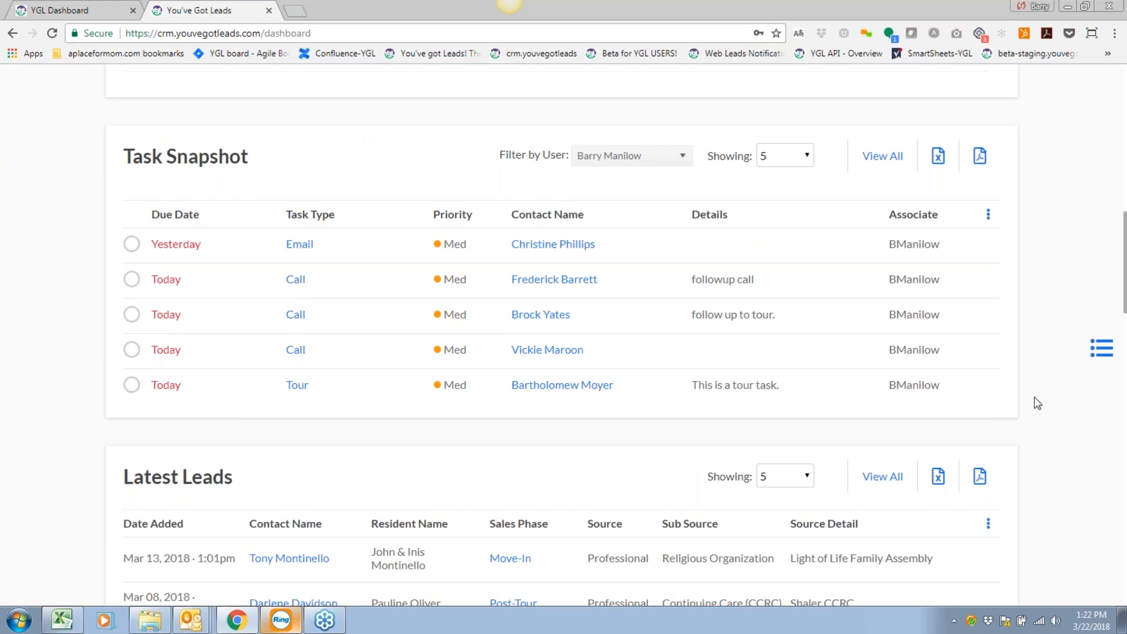
scroll(1034, 397, "up", 1)
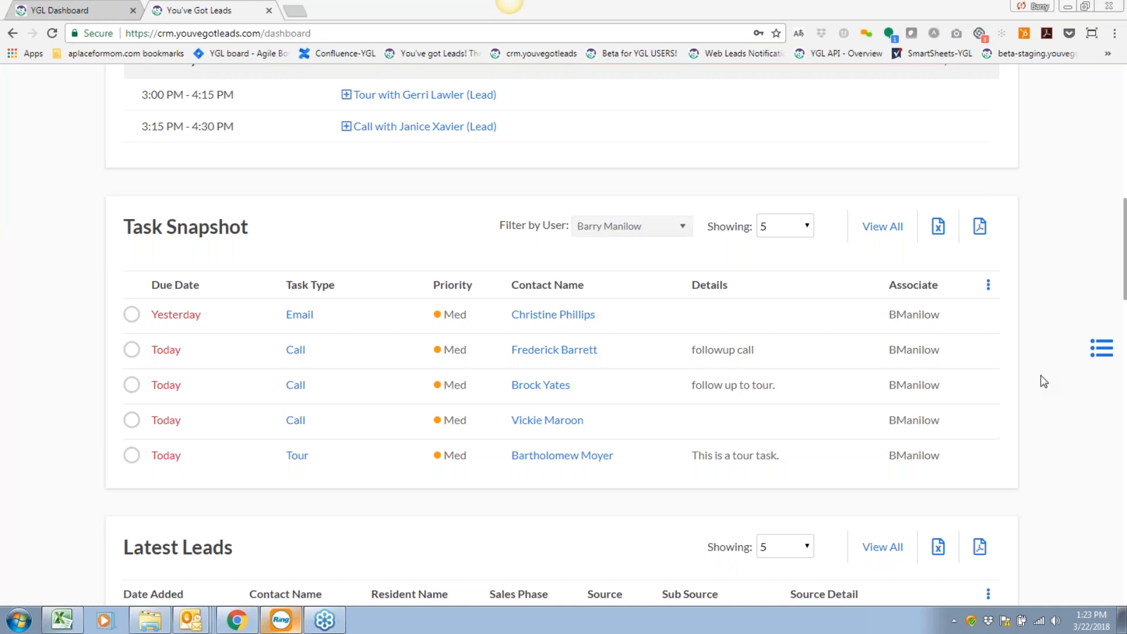
Turn off the Quick Stats section in the dashboard customization panel.
scroll(1043, 381, "down", 2)
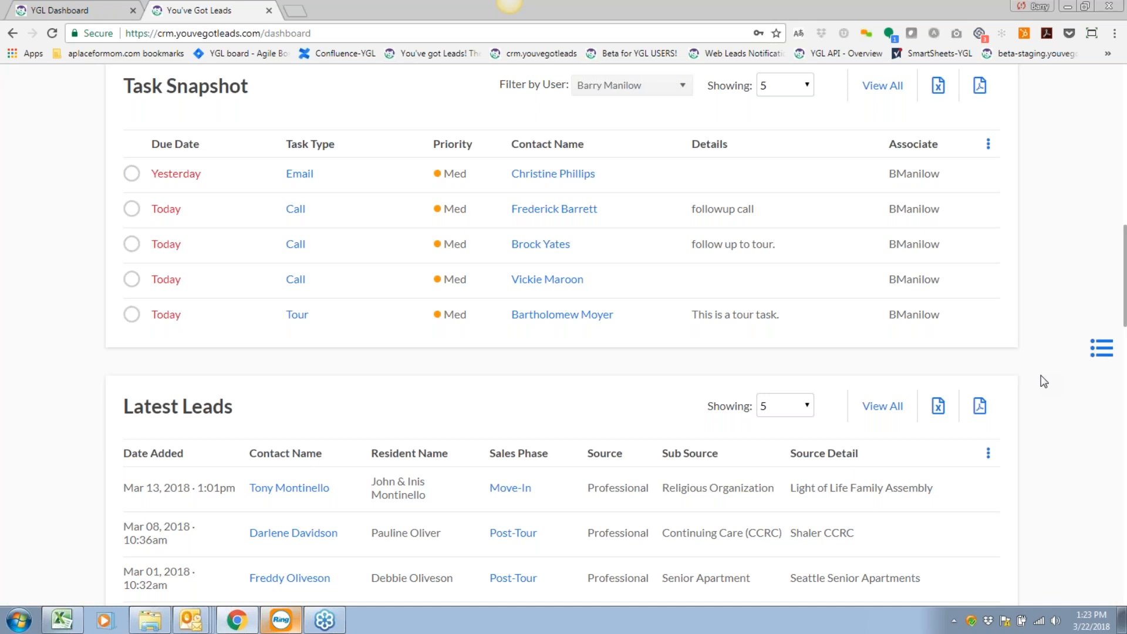
scroll(1043, 381, "down", 2)
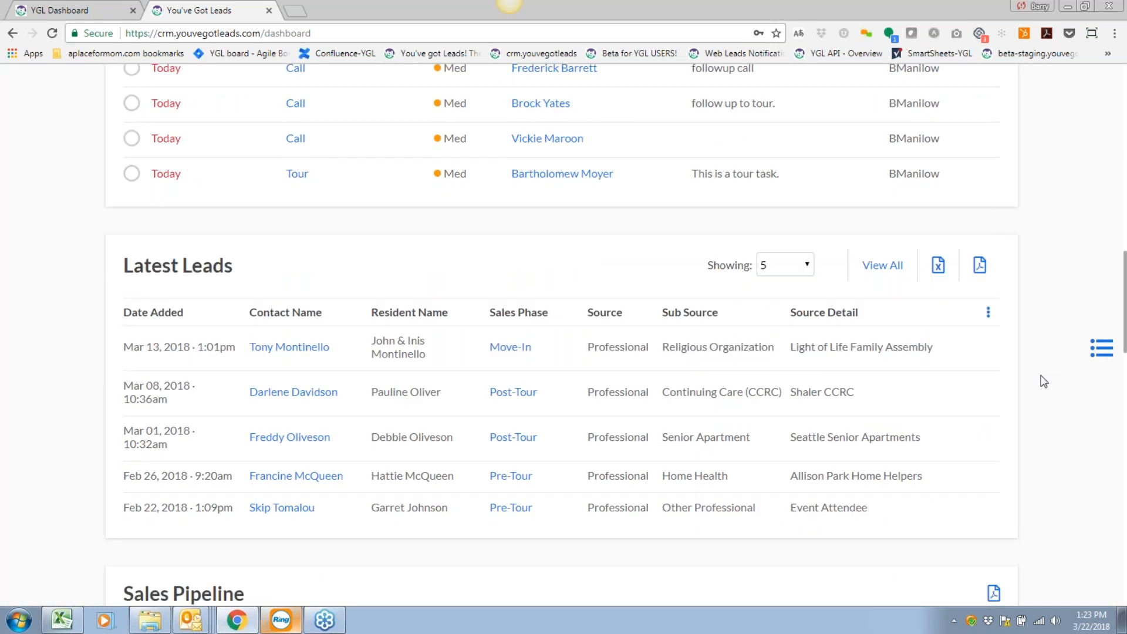
scroll(1043, 381, "down", 2)
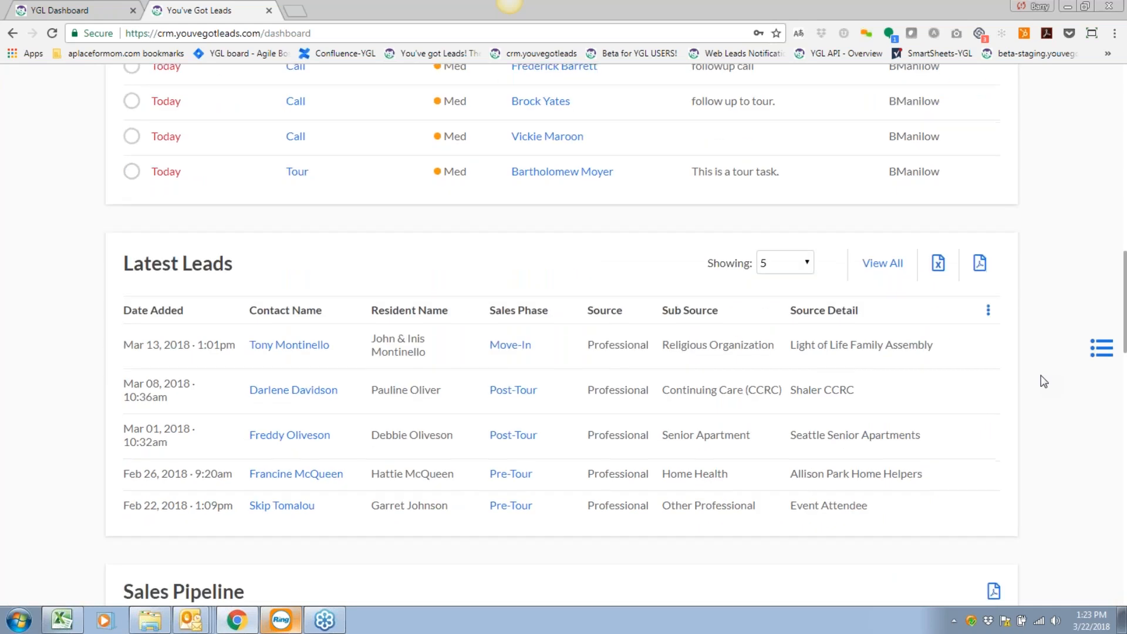
scroll(1043, 382, "down", 2)
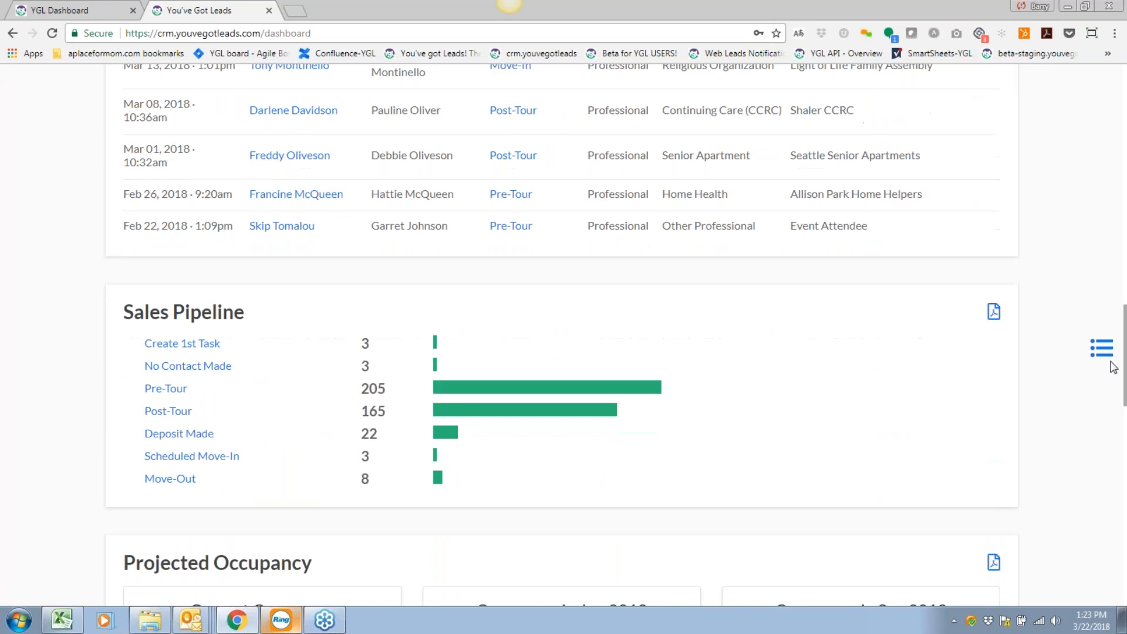
left_click(1102, 347)
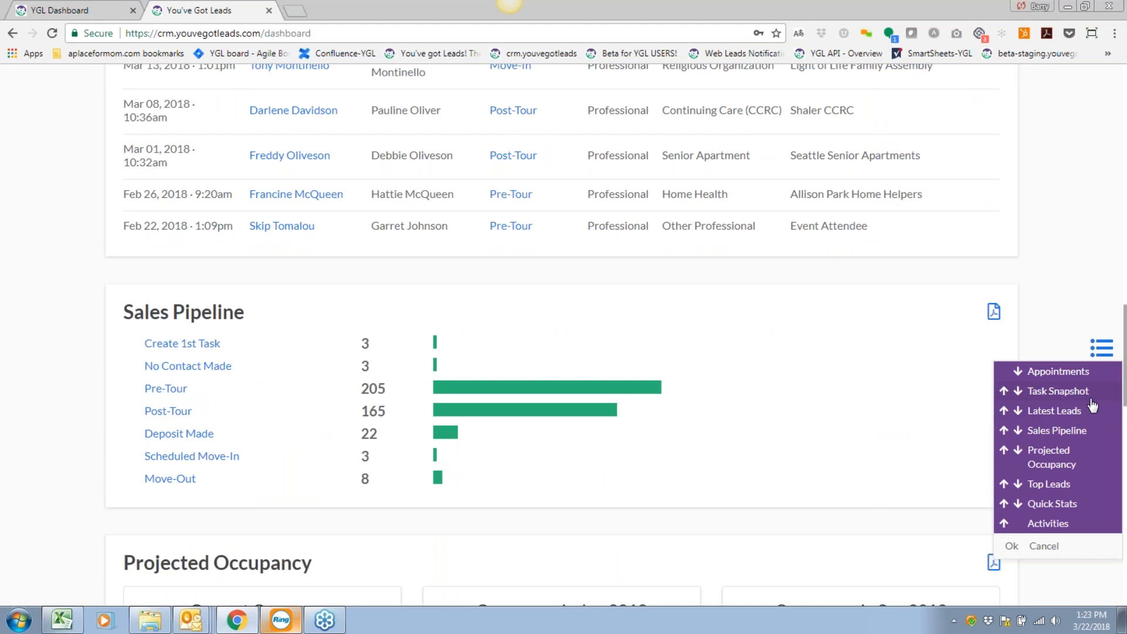
left_click(1044, 546)
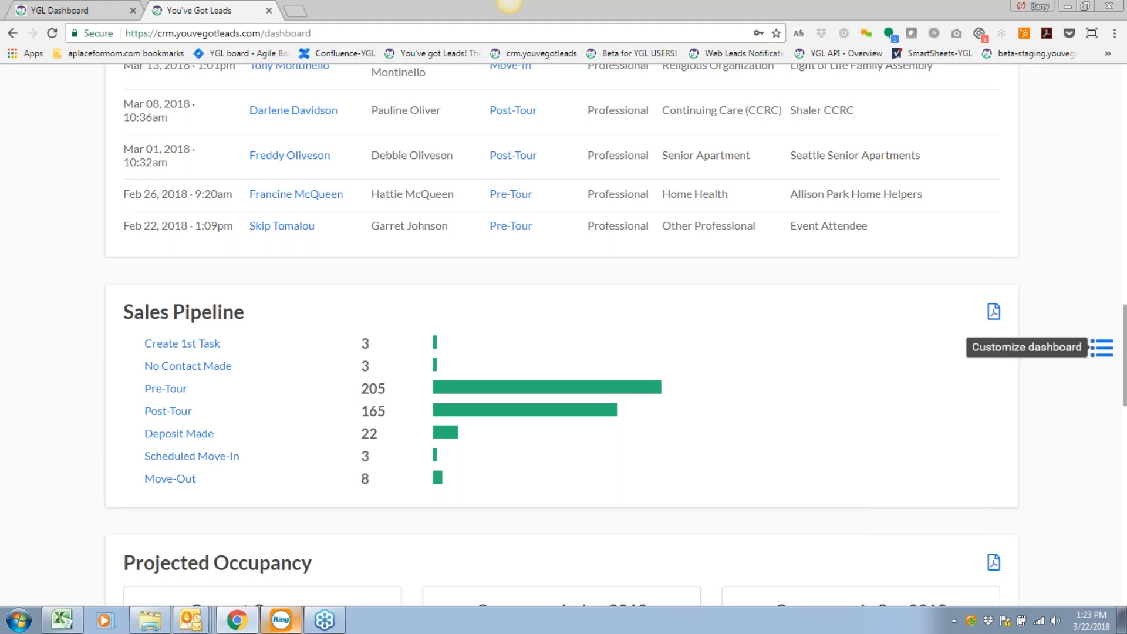
left_click(1102, 352)
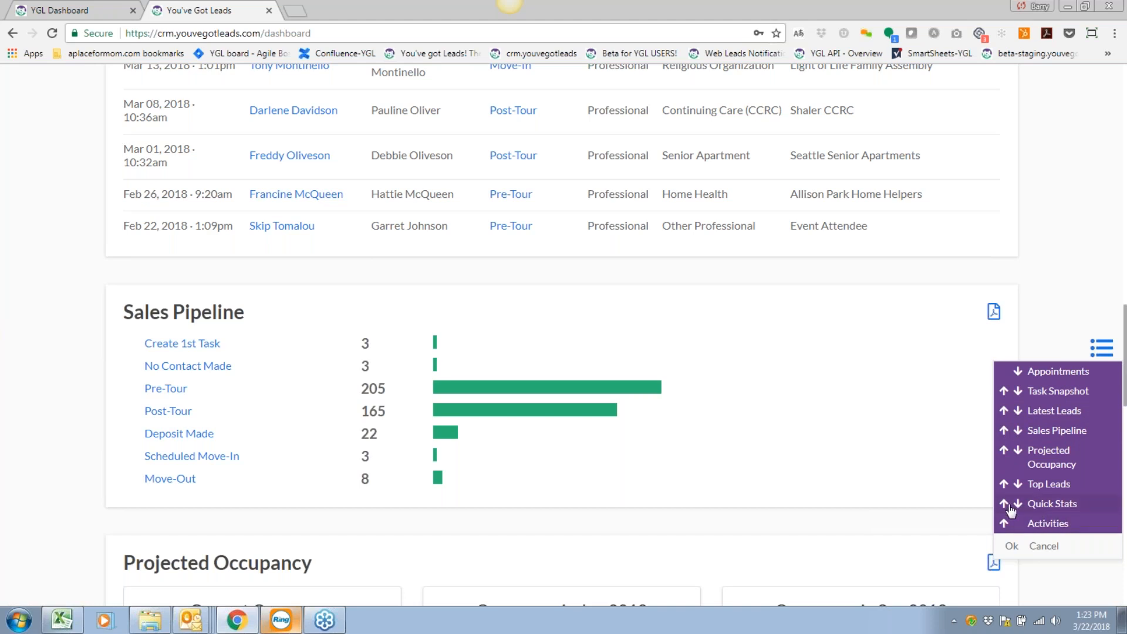
left_click(1064, 505)
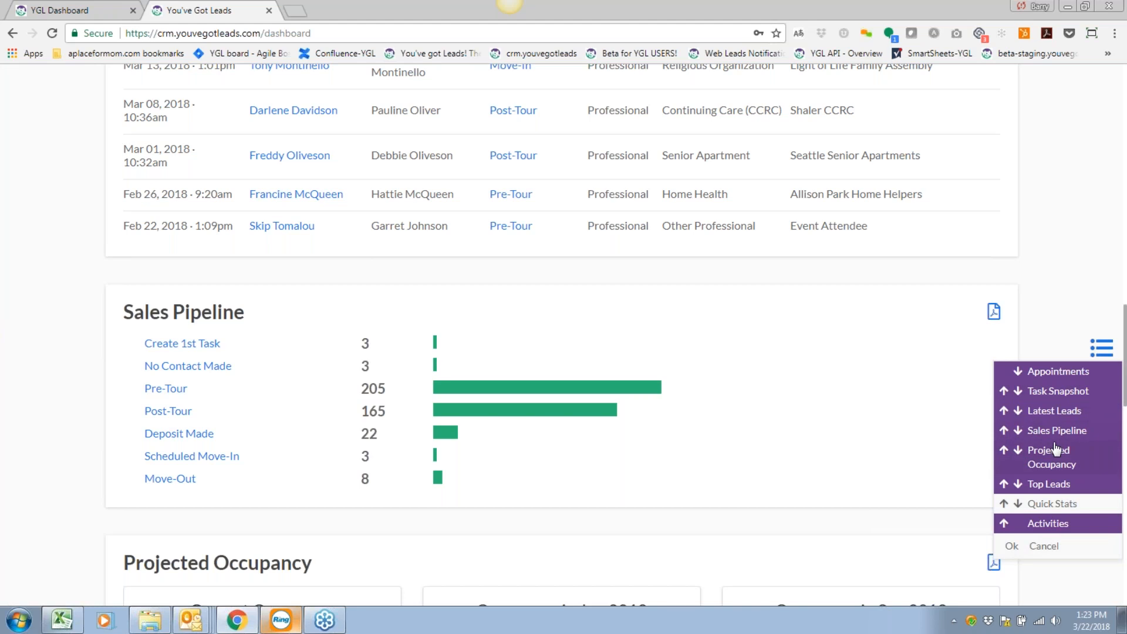
Move Sales Pipeline to the top and Appointments below Latest Leads, then apply.
left_click(1003, 430)
left_click(1004, 410)
left_click(1004, 391)
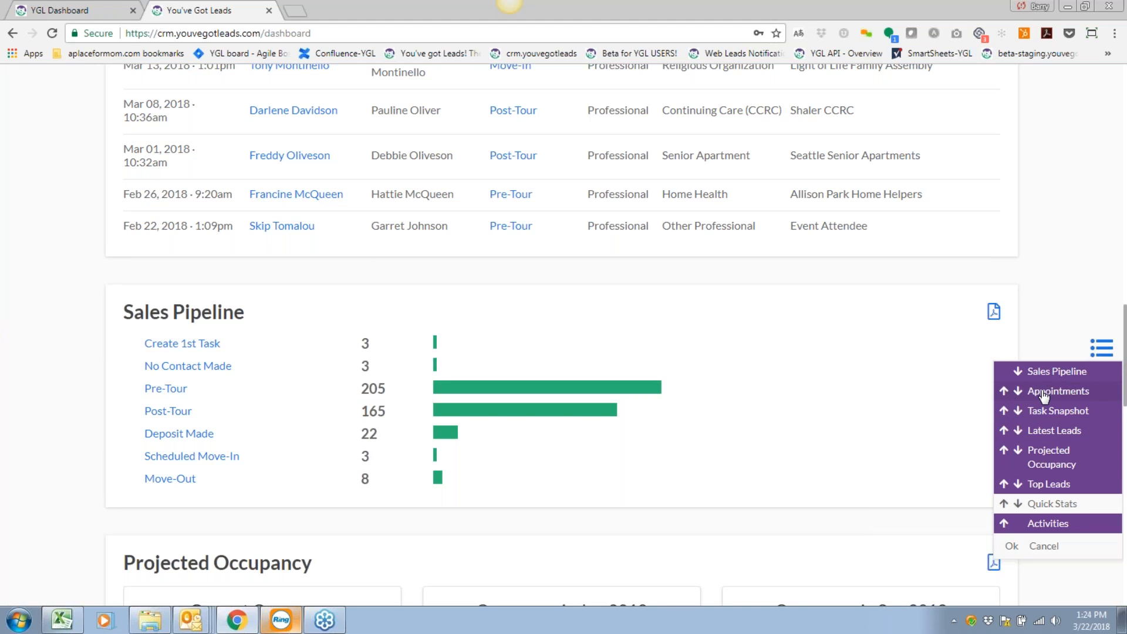
left_click(1019, 392)
left_click(1018, 411)
left_click(1011, 547)
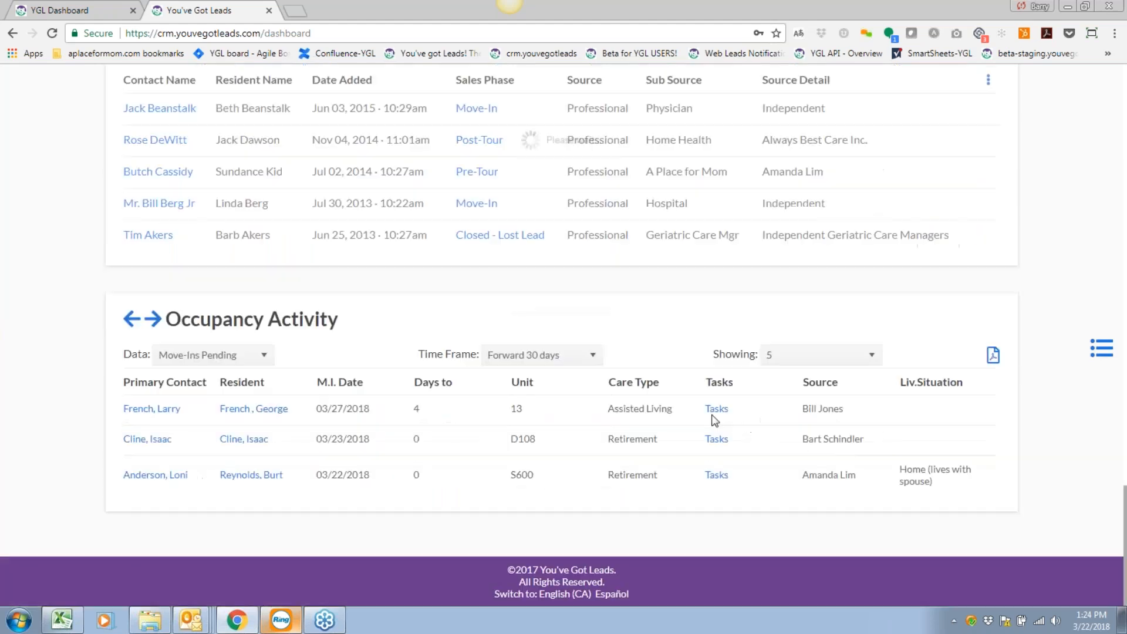
Scroll to the Top Leads table and open the third Pre-Tour contact's lead record.
scroll(528, 430, "up", 15)
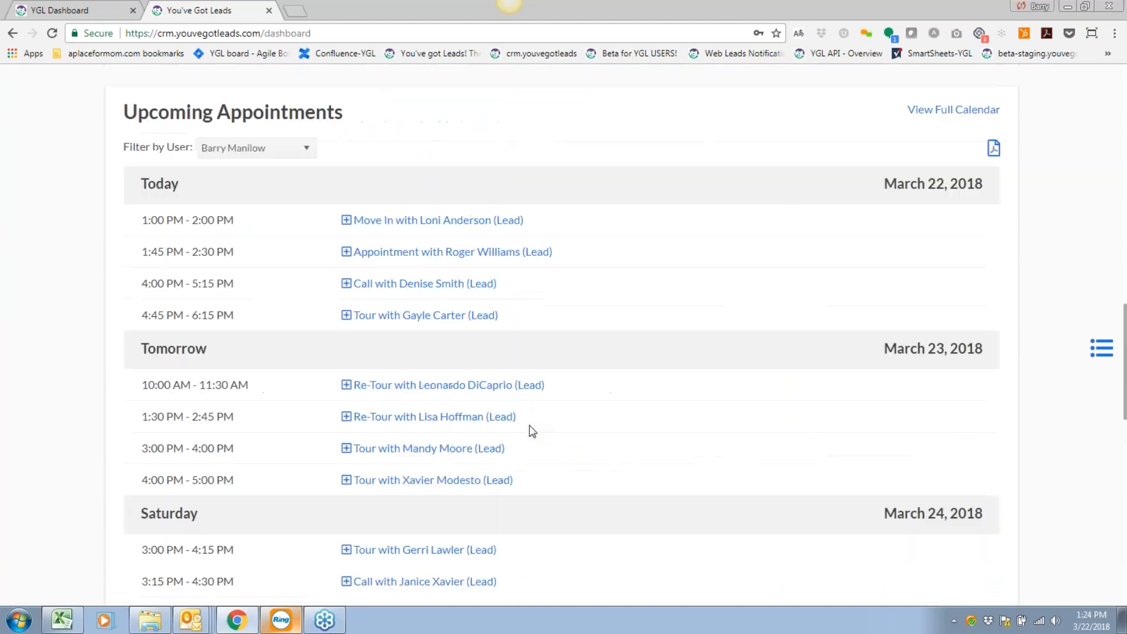
scroll(116, 215, "up", 4)
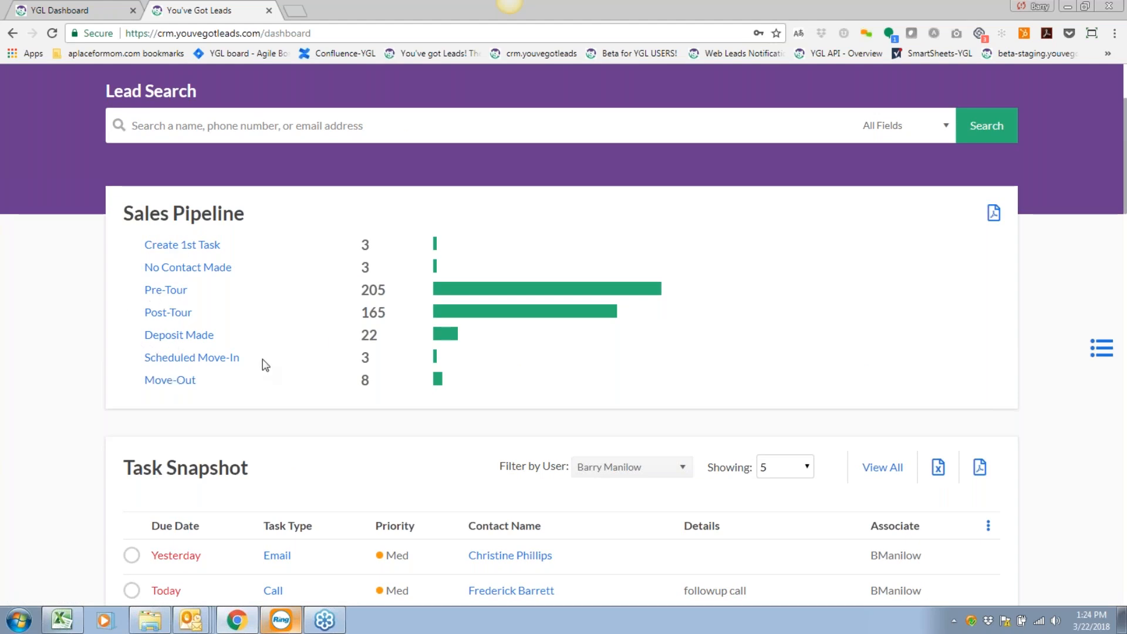
scroll(261, 364, "down", 2)
scroll(263, 360, "down", 2)
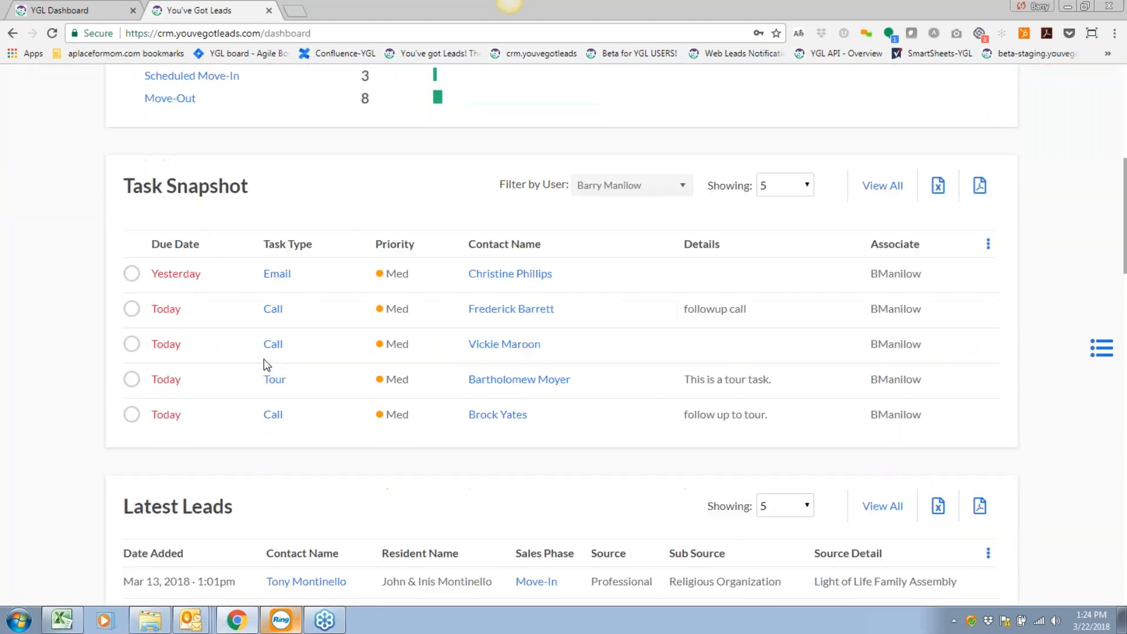
scroll(223, 382, "down", 4)
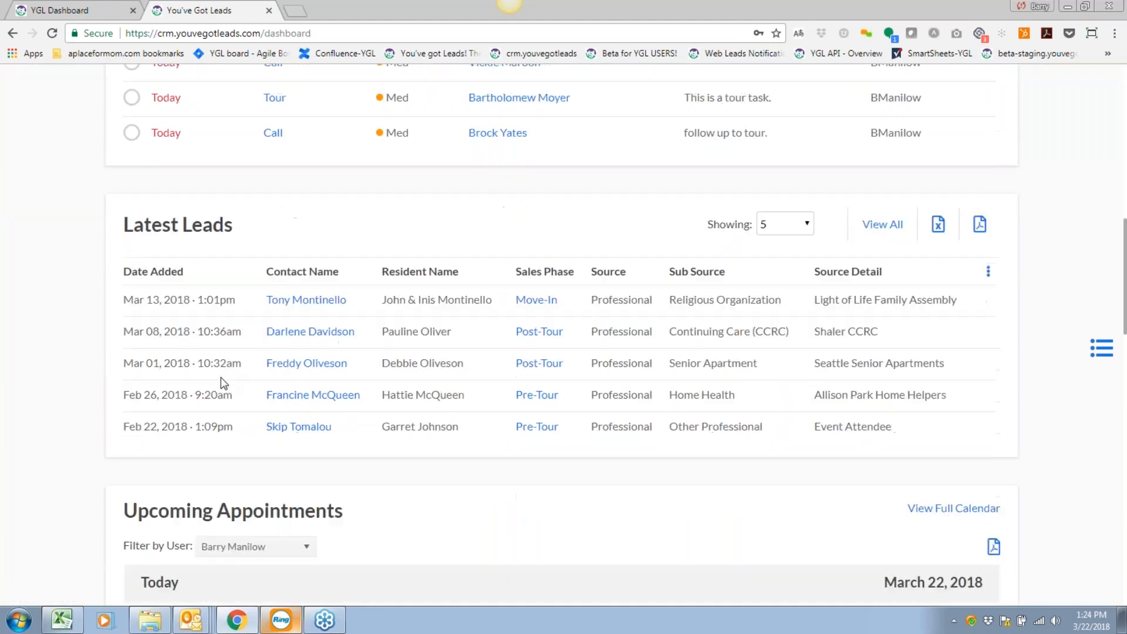
scroll(176, 473, "down", 4)
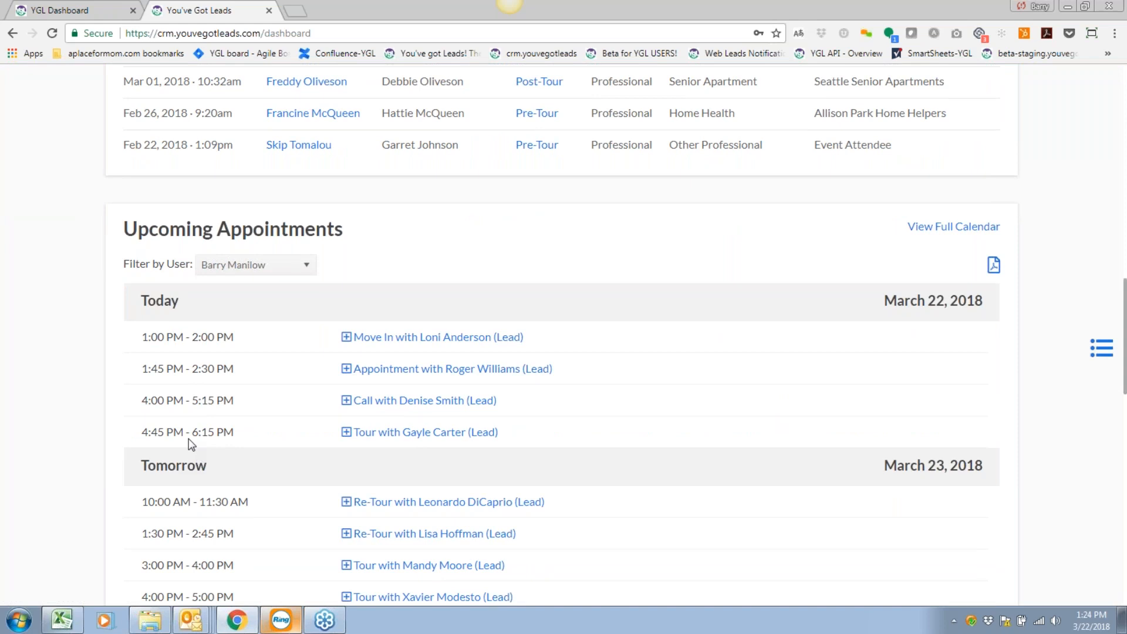
scroll(192, 437, "down", 3)
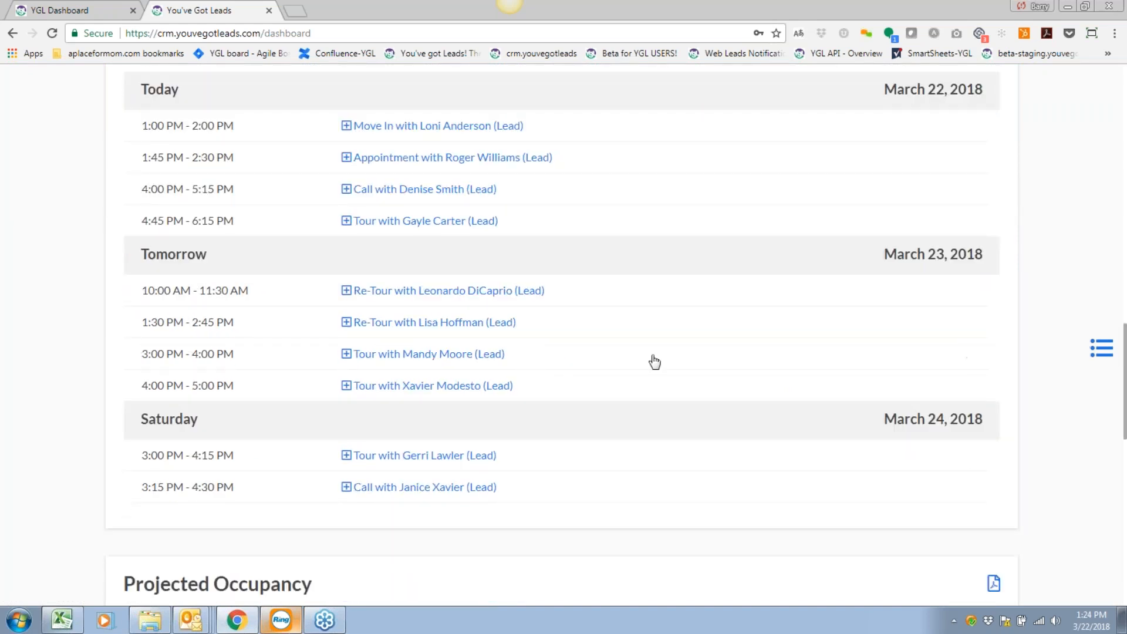
scroll(79, 333, "up", 1)
scroll(78, 333, "up", 3)
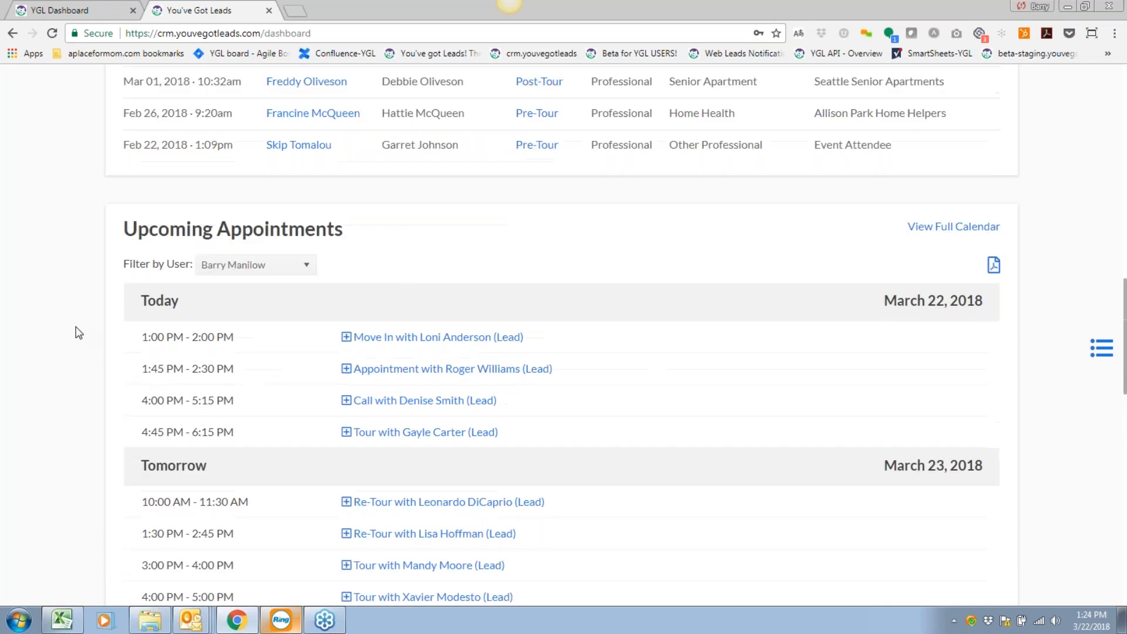
scroll(78, 332, "down", 10)
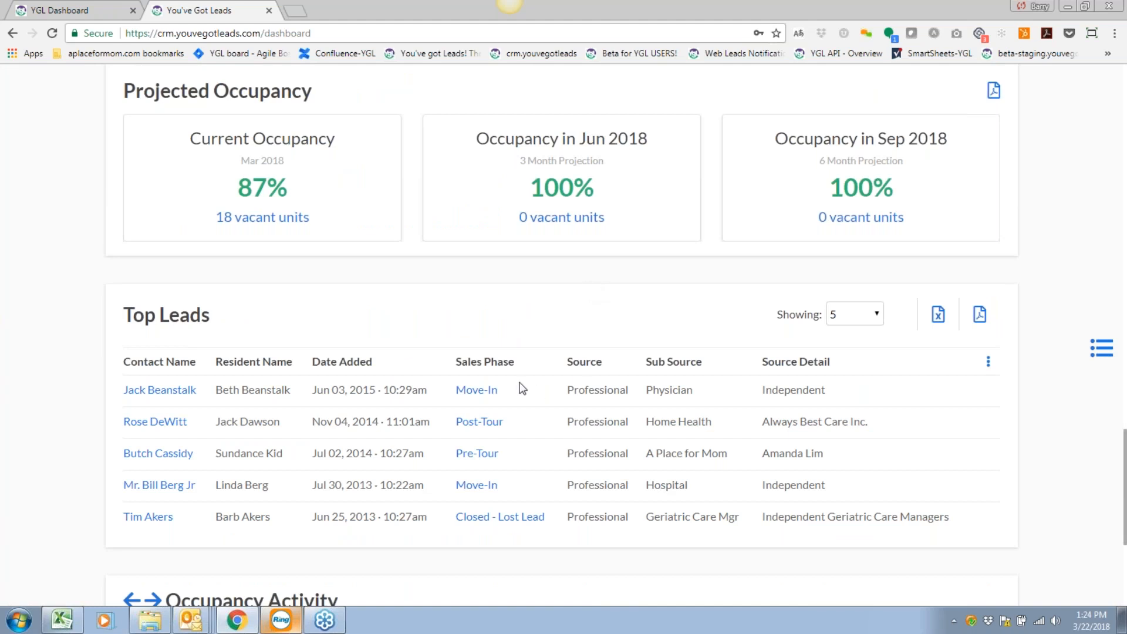
scroll(522, 388, "up", 1)
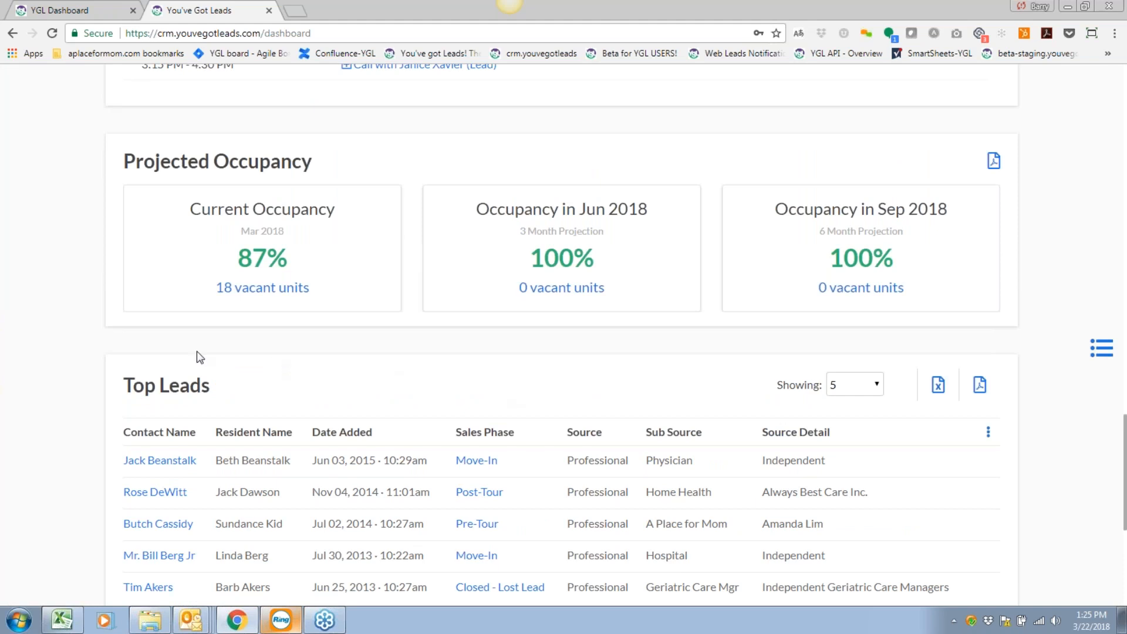
scroll(491, 444, "down", 1)
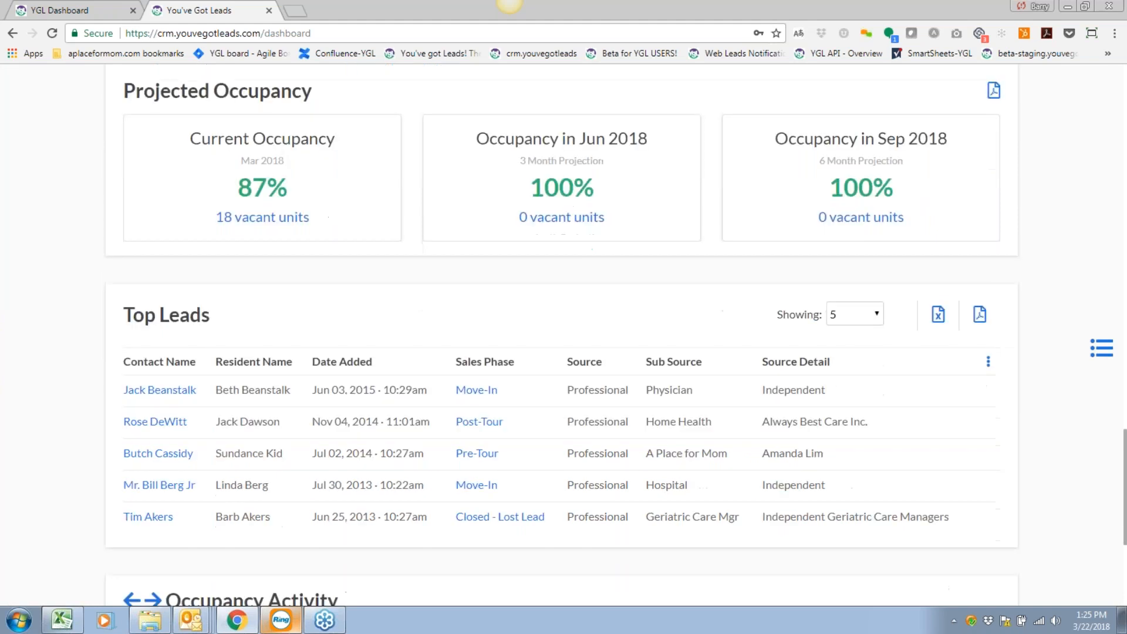
scroll(492, 444, "down", 1)
scroll(489, 440, "down", 1)
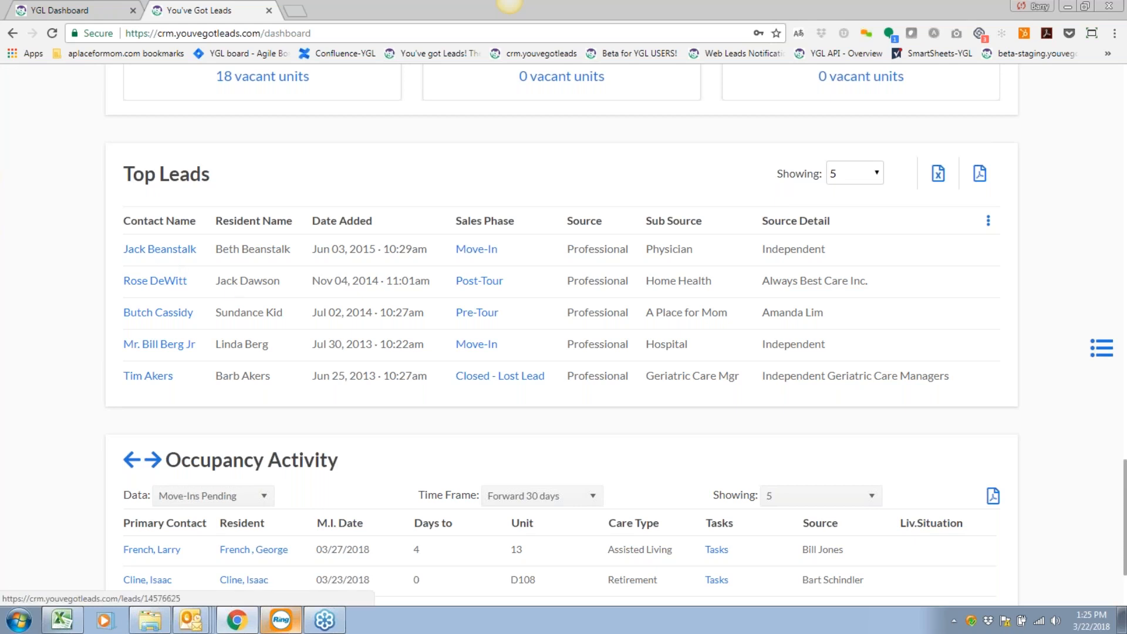
left_click(180, 315)
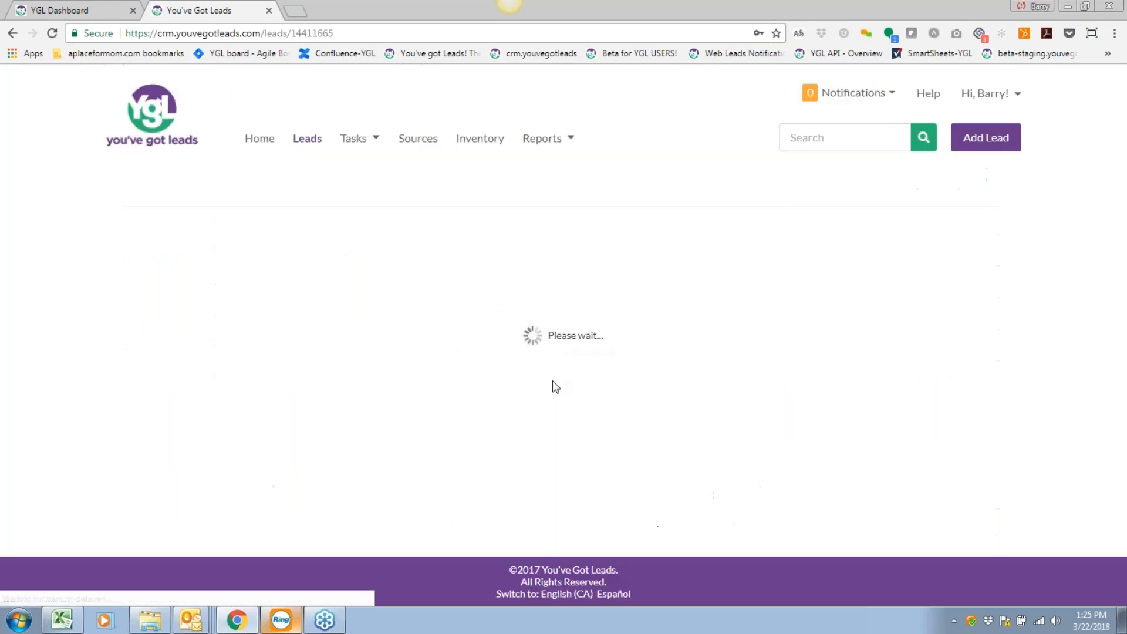
Toggle the lead's Top Lead star off and back on, then go Home.
scroll(545, 380, "down", 1)
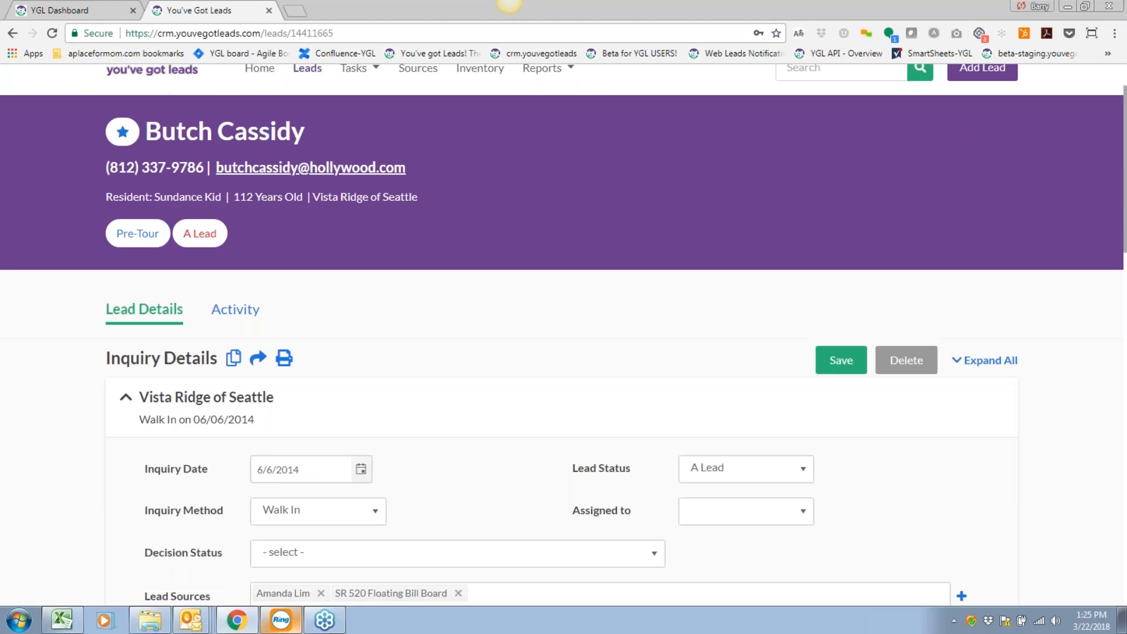
left_click(122, 135)
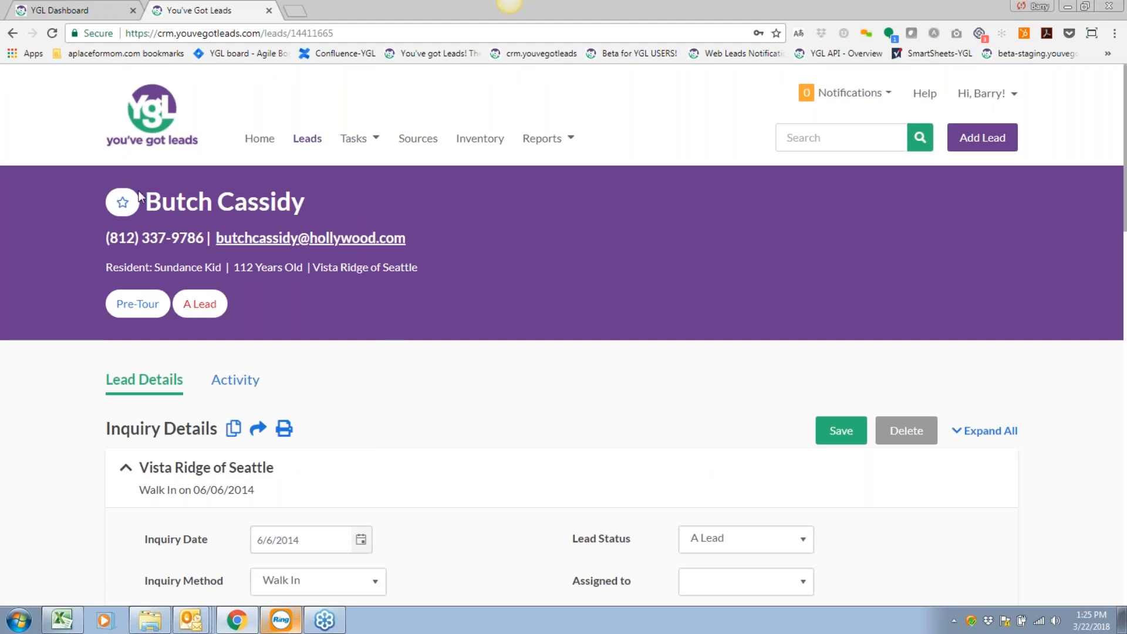
left_click(122, 202)
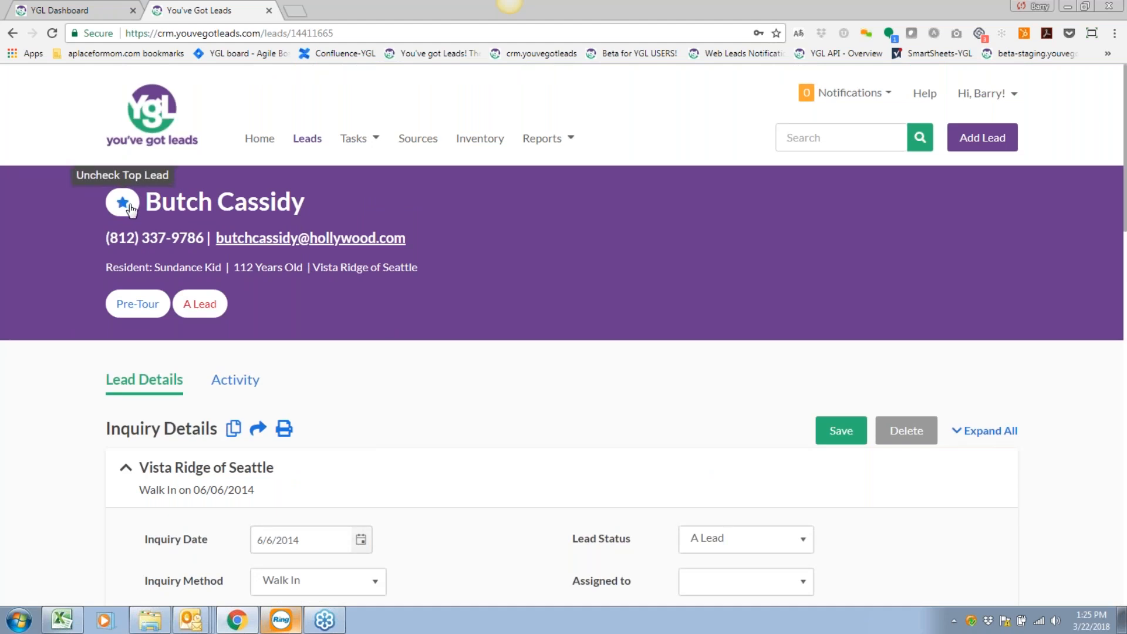
left_click(259, 139)
Scroll down the dashboard to reveal the Top Leads and Occupancy Activity panels.
scroll(460, 423, "down", 15)
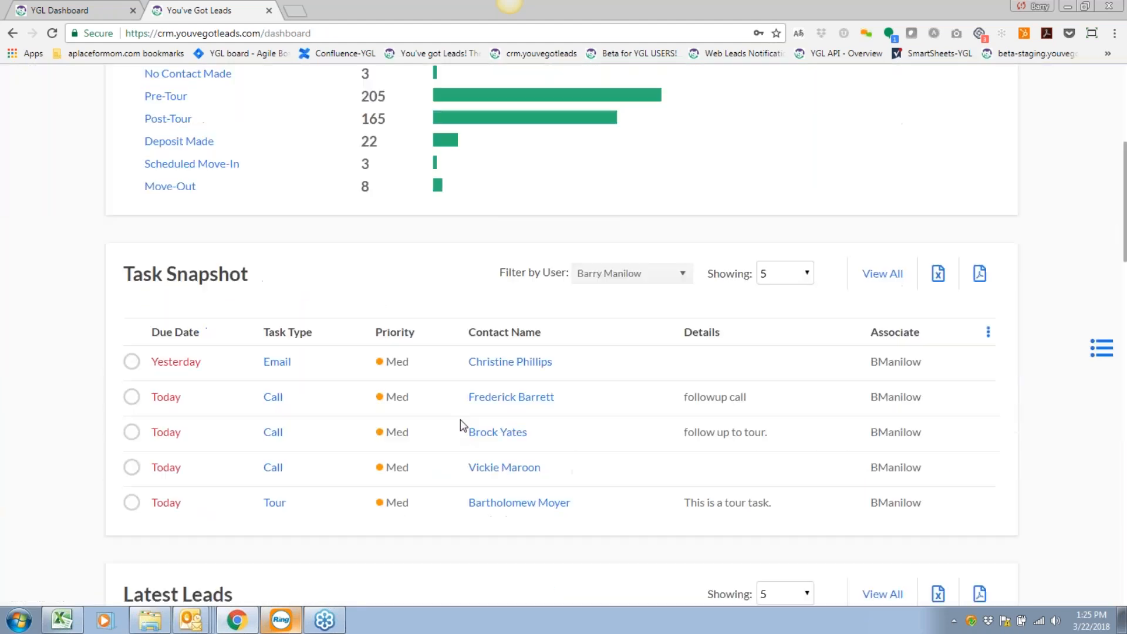
scroll(562, 334, "down", 10)
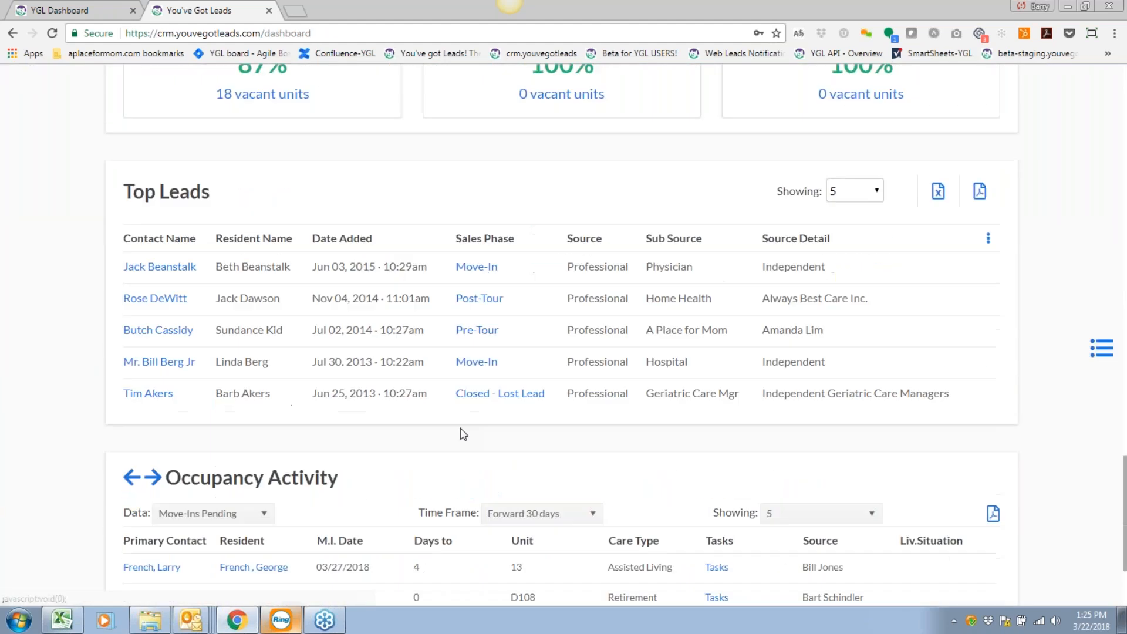
scroll(592, 359, "down", 3)
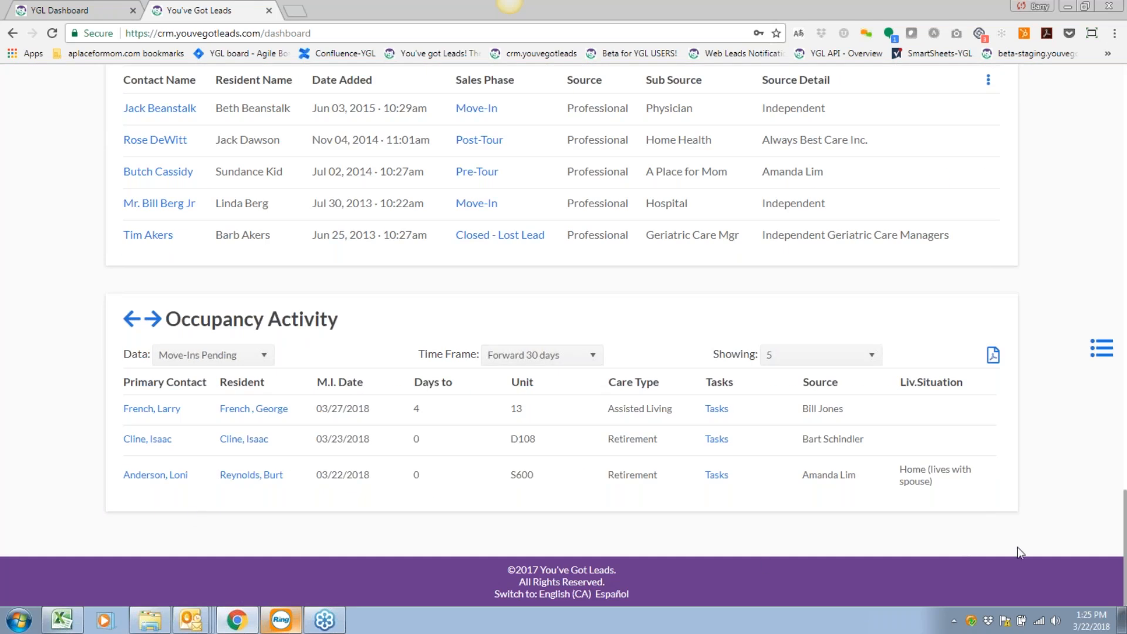
Cycle the activity widget through Sales and Outreach Activity, then back to Occupancy Activity.
left_click(153, 320)
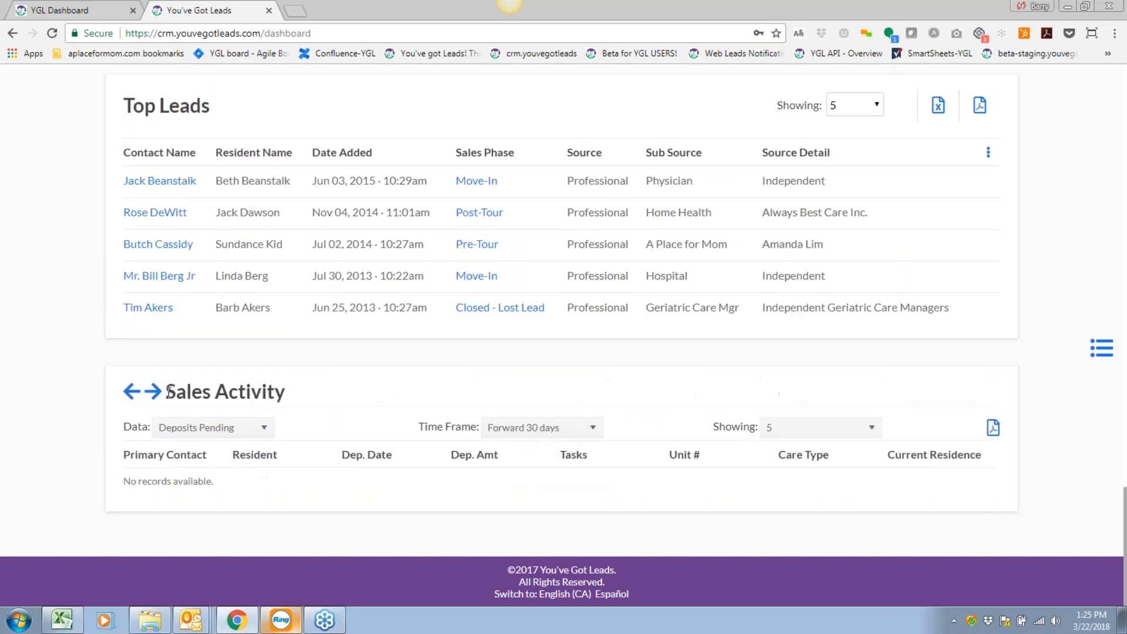
left_click(157, 399)
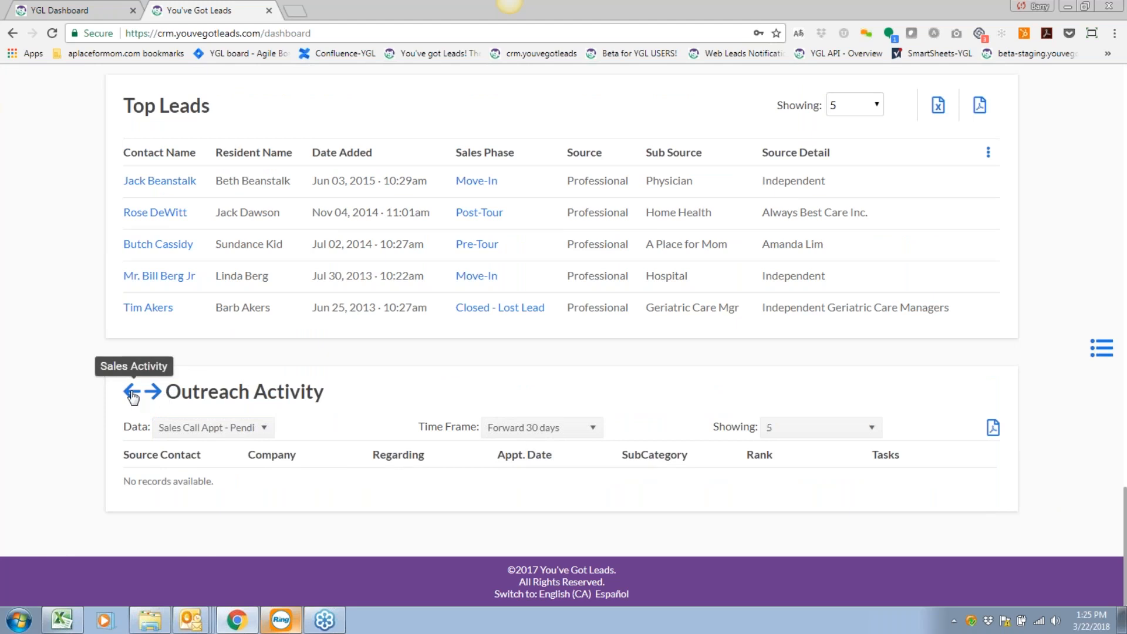
left_click(132, 393)
left_click(132, 393)
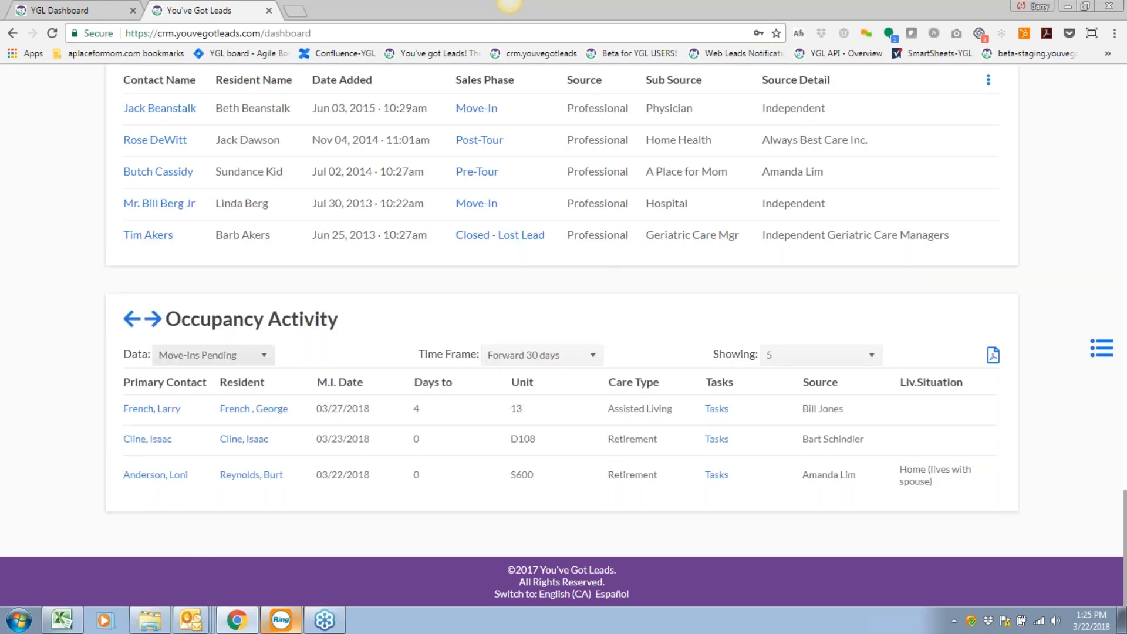
Review Occupancy data types, keep Forward 30 days, then switch the widget to Sales Activity.
left_click(239, 359)
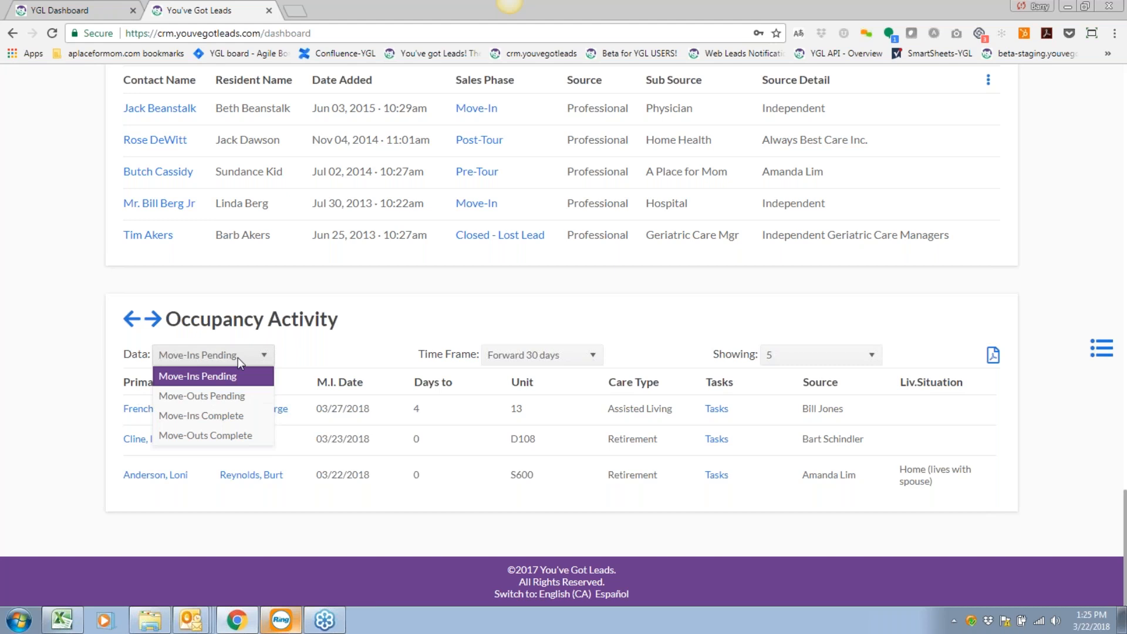
left_click(567, 356)
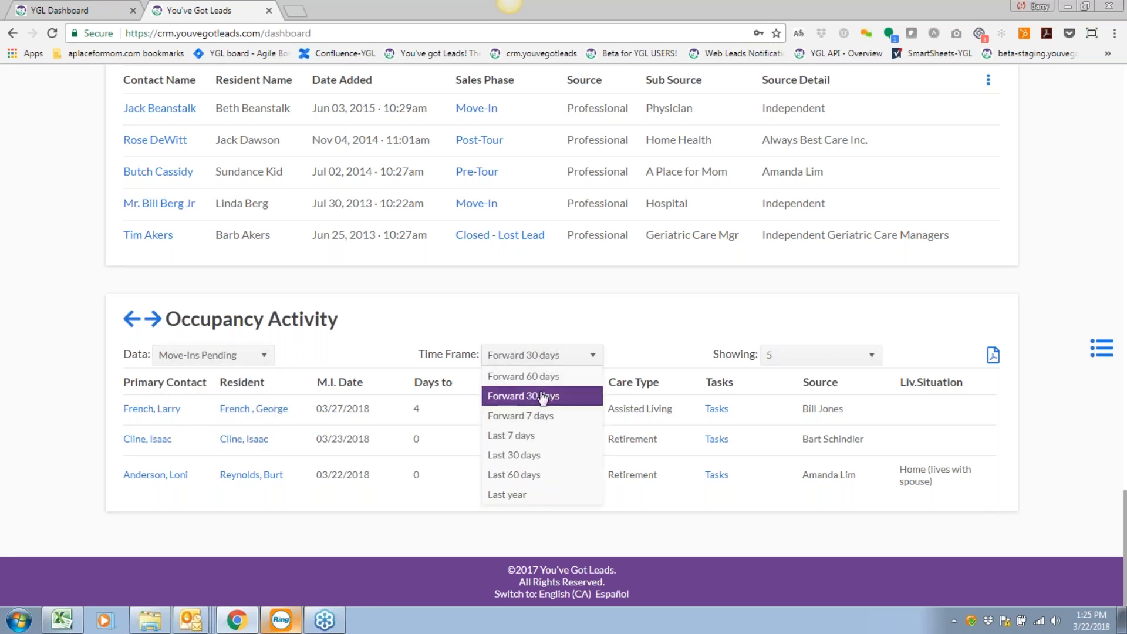
left_click(379, 347)
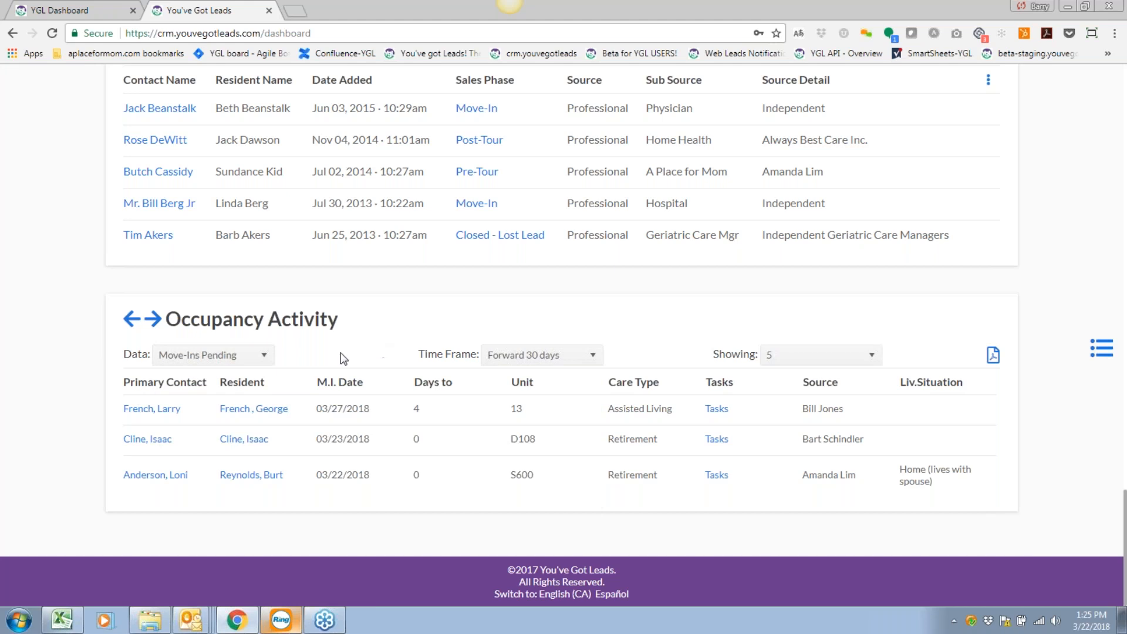
left_click(154, 320)
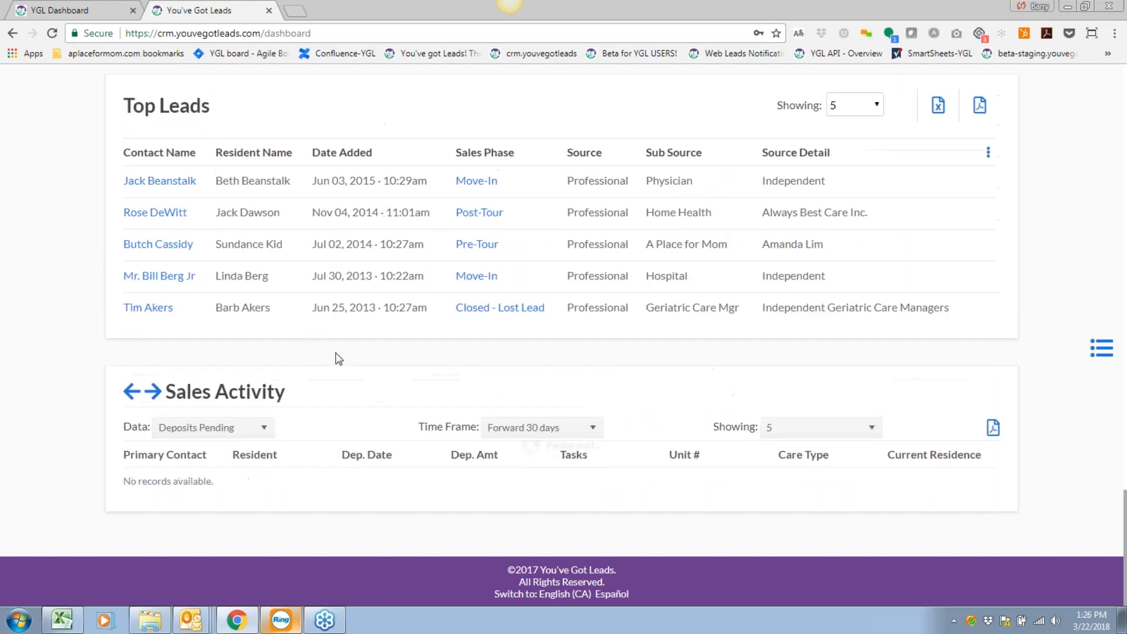
Set Sales Activity's Data to Tours Pending and Time Frame to Forward 7 days.
left_click(251, 429)
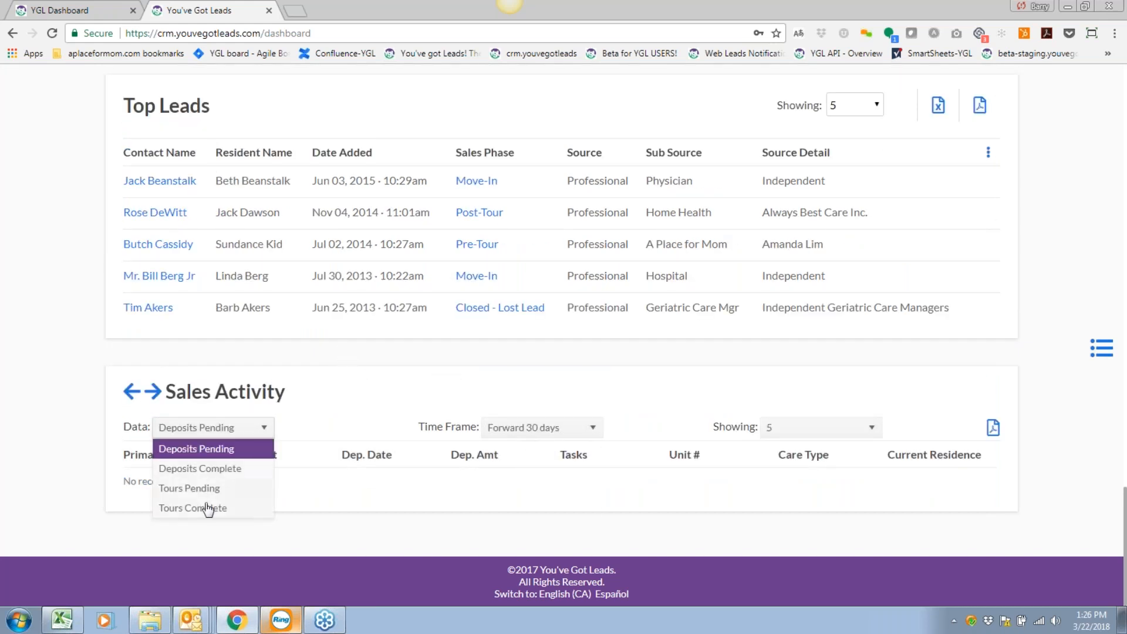
left_click(209, 509)
scroll(525, 510, "down", 2)
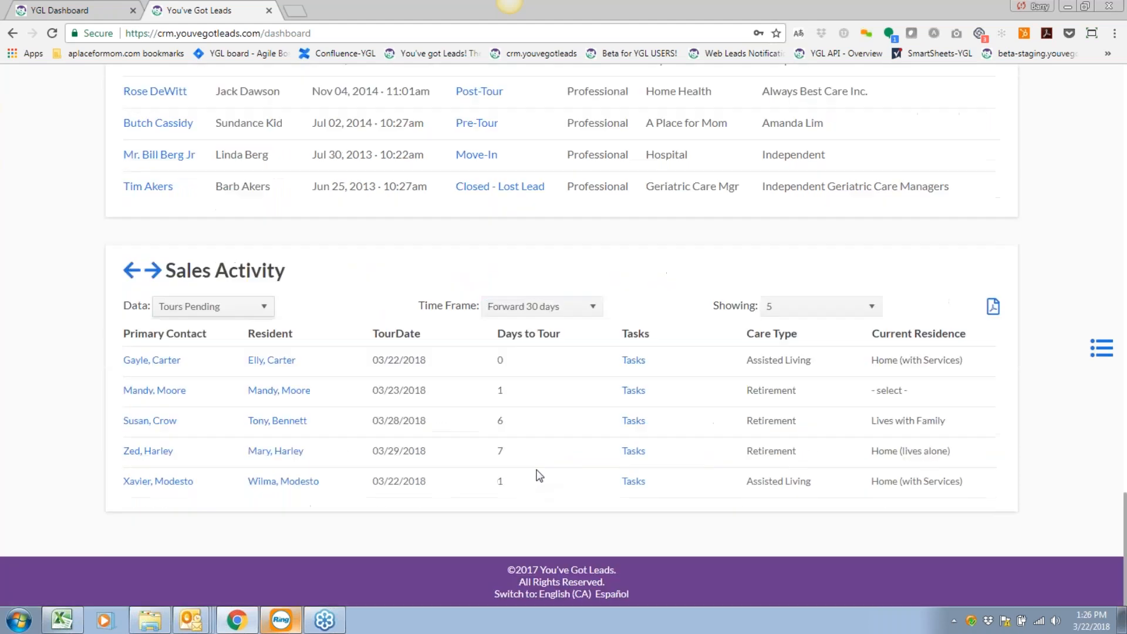
left_click(581, 306)
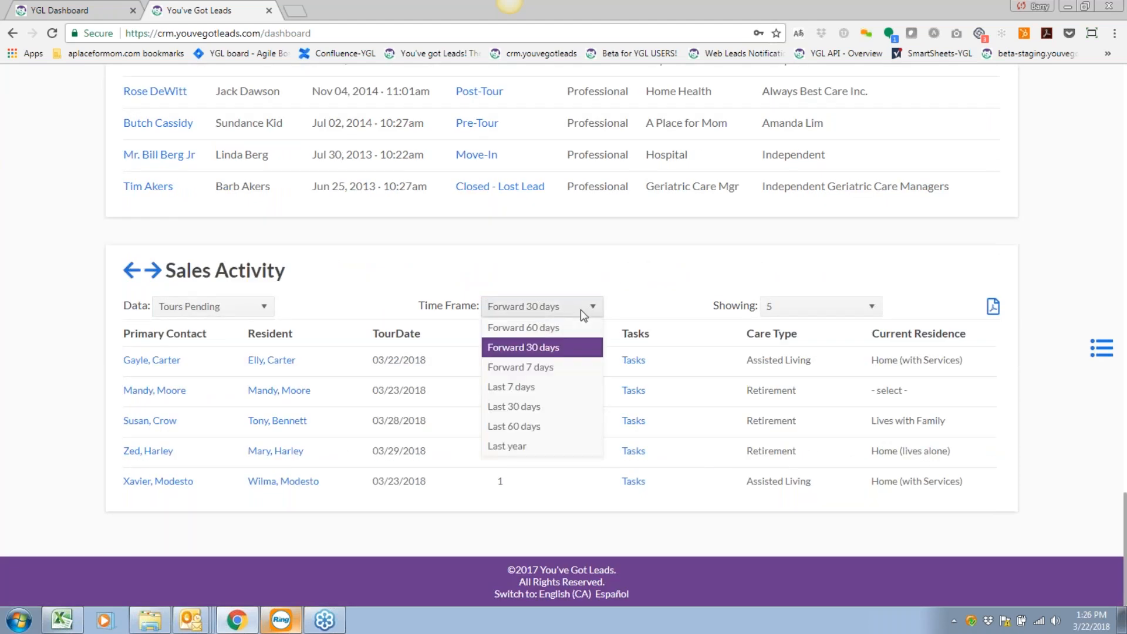
left_click(534, 369)
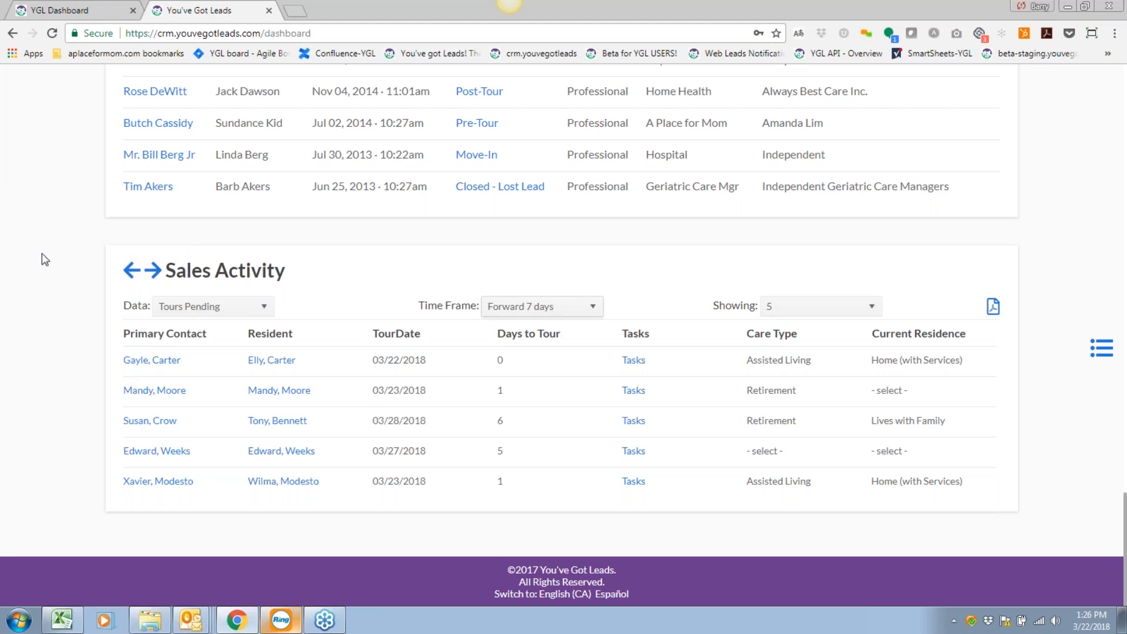
Scroll up until Sales Pipeline shows 205 Pre-Tour, 165 Post-Tour, 22 Deposit Made.
scroll(1027, 229, "up", 10)
scroll(1063, 379, "up", 15)
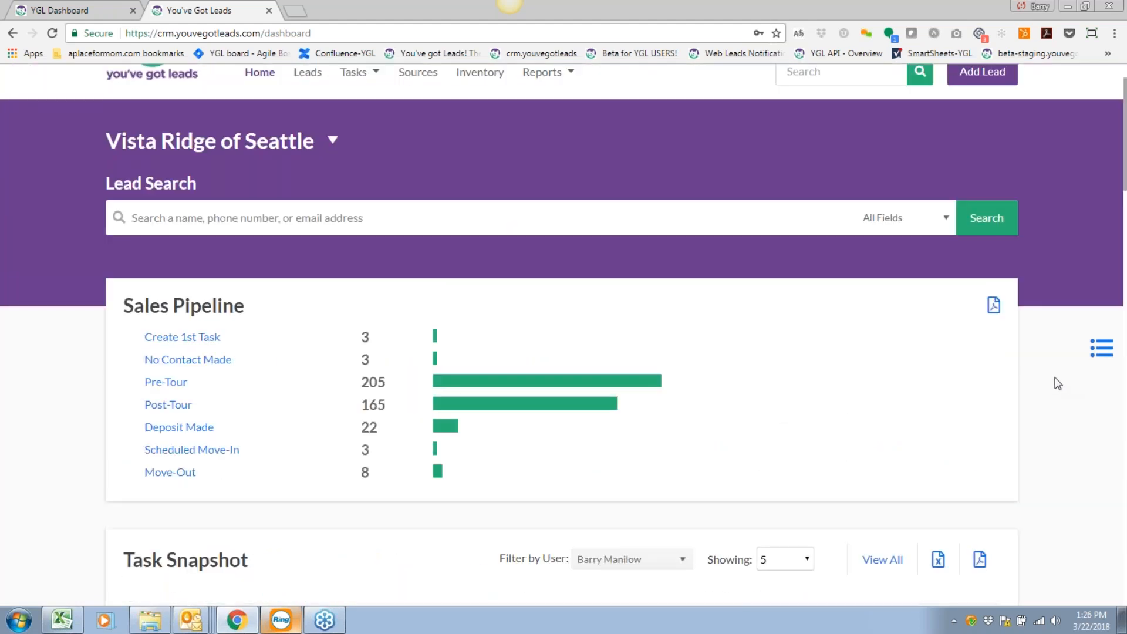
scroll(103, 245, "up", 1)
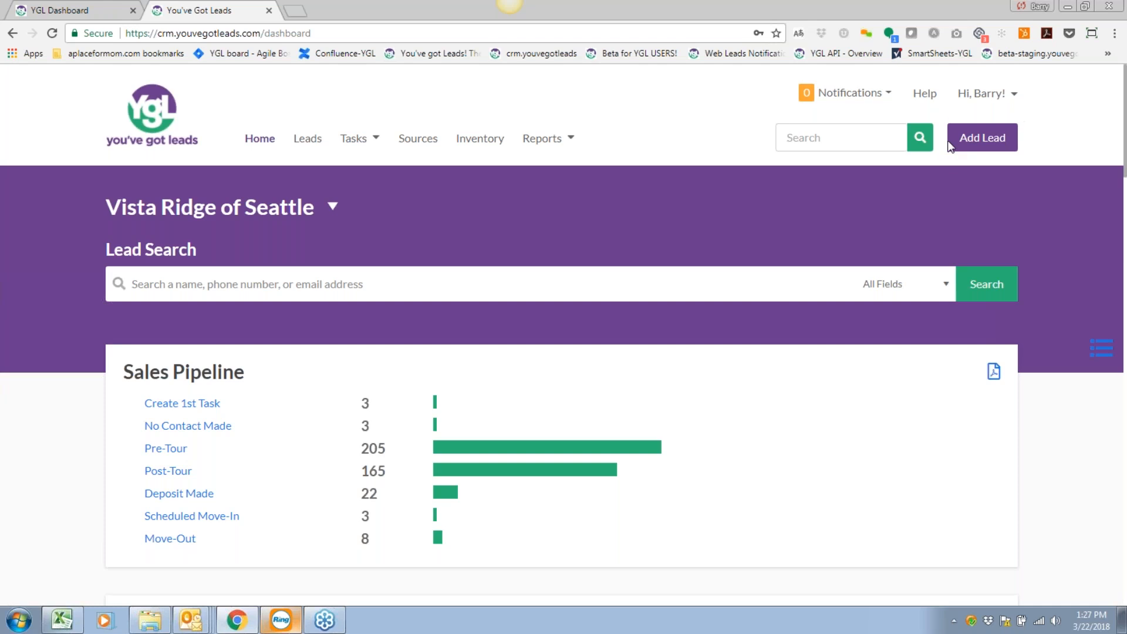
Start a new lead and scroll through the blank Create a new Lead form for Vista Ridge of Seattle.
left_click(981, 141)
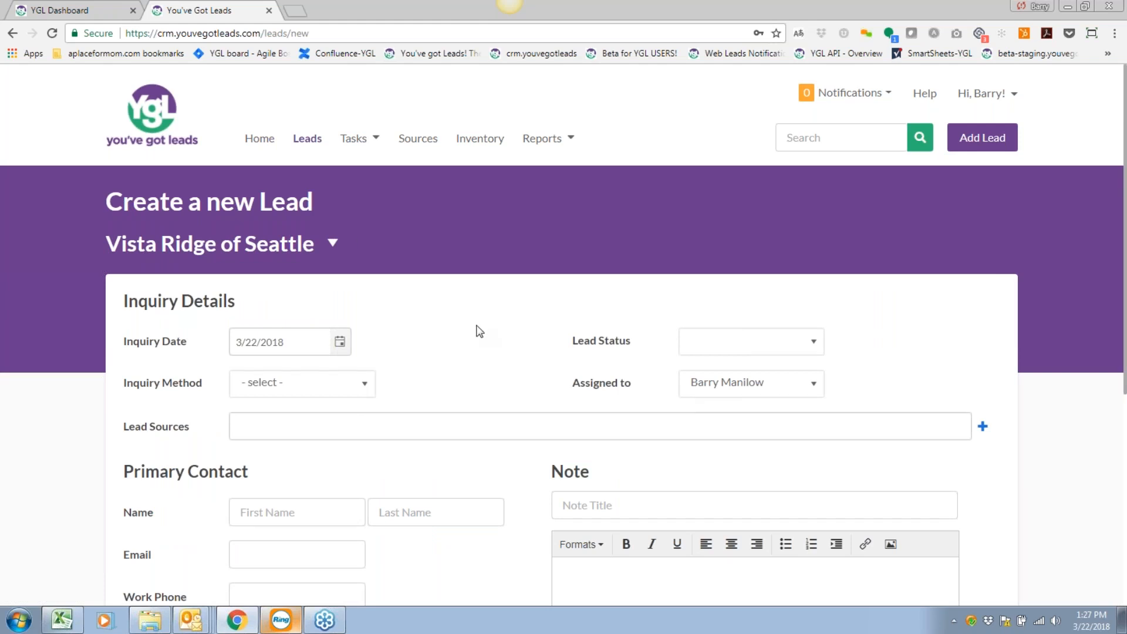
scroll(478, 329, "down", 6)
scroll(480, 331, "up", 3)
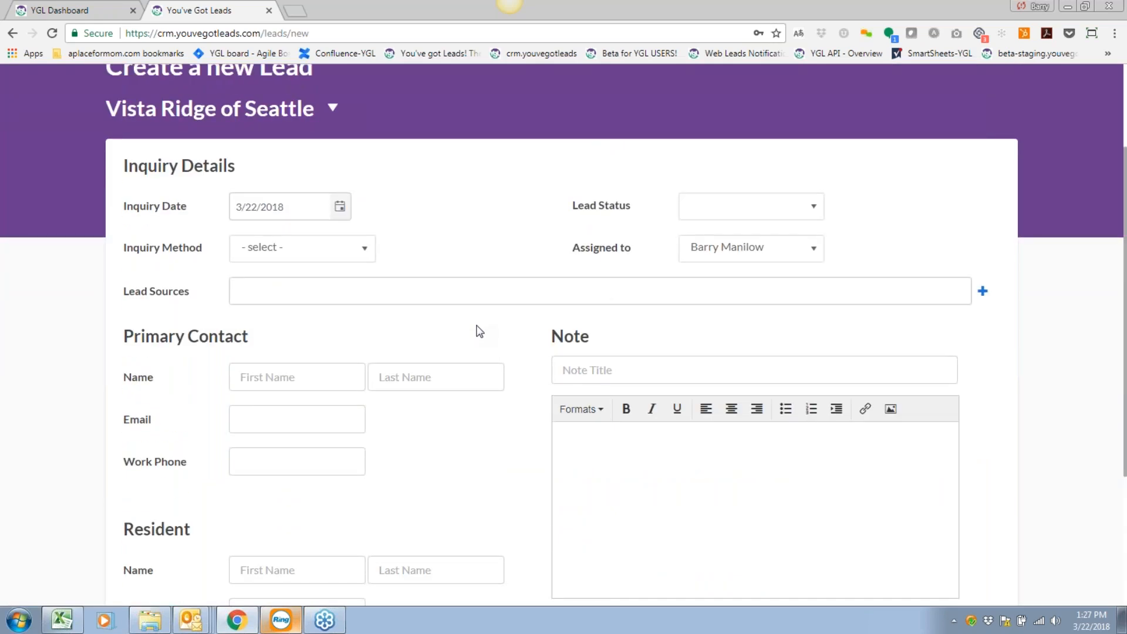
scroll(480, 330, "down", 3)
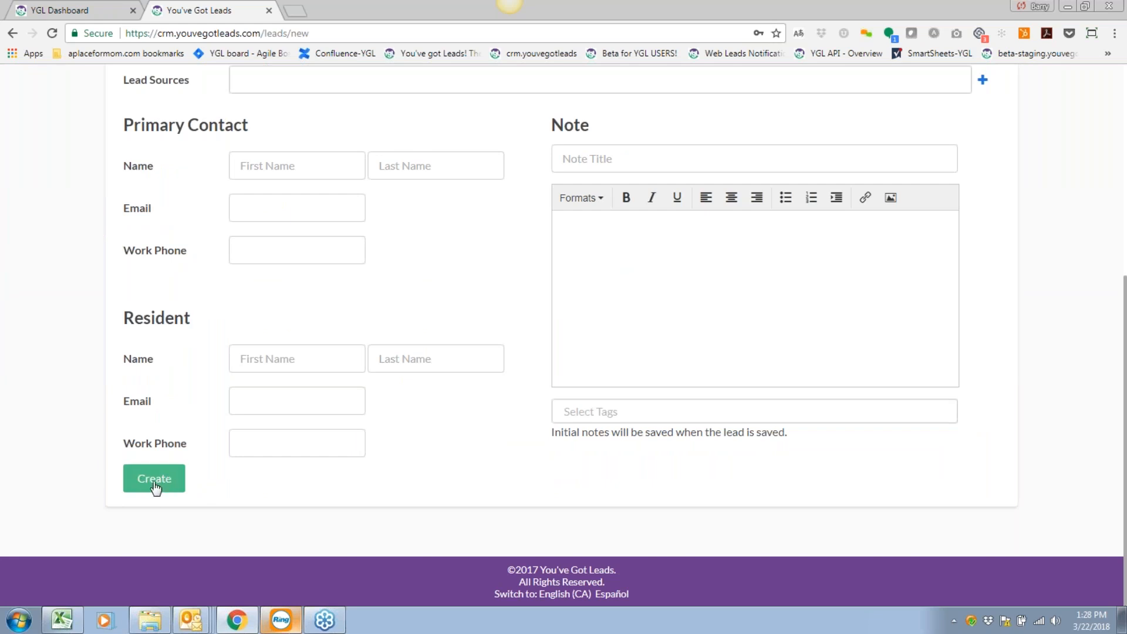
scroll(477, 470, "up", 2)
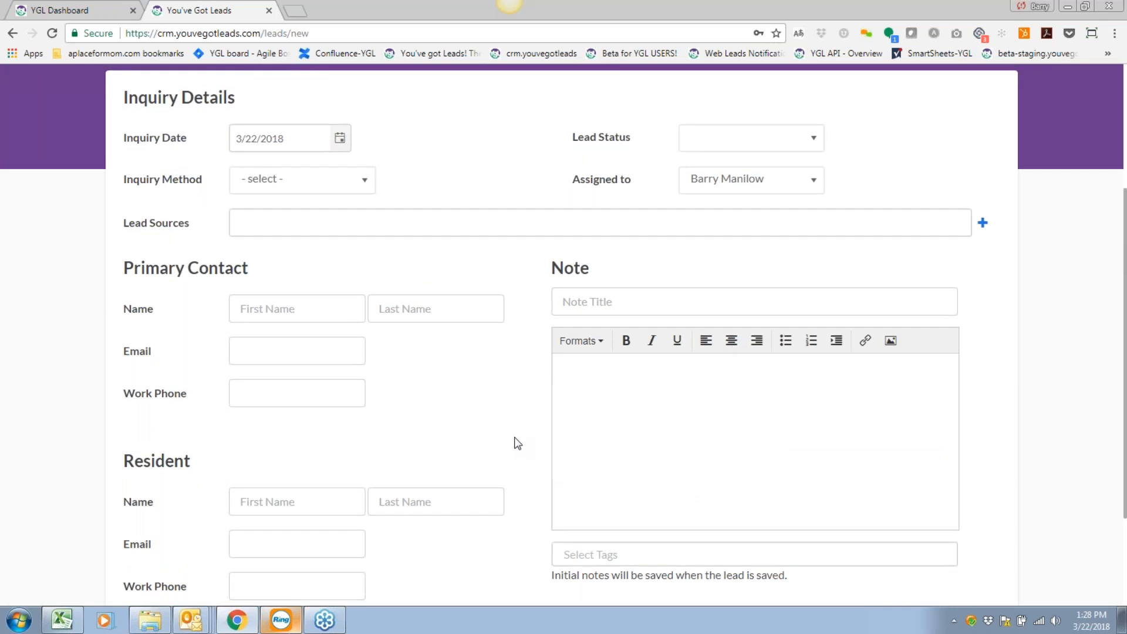
scroll(517, 443, "up", 2)
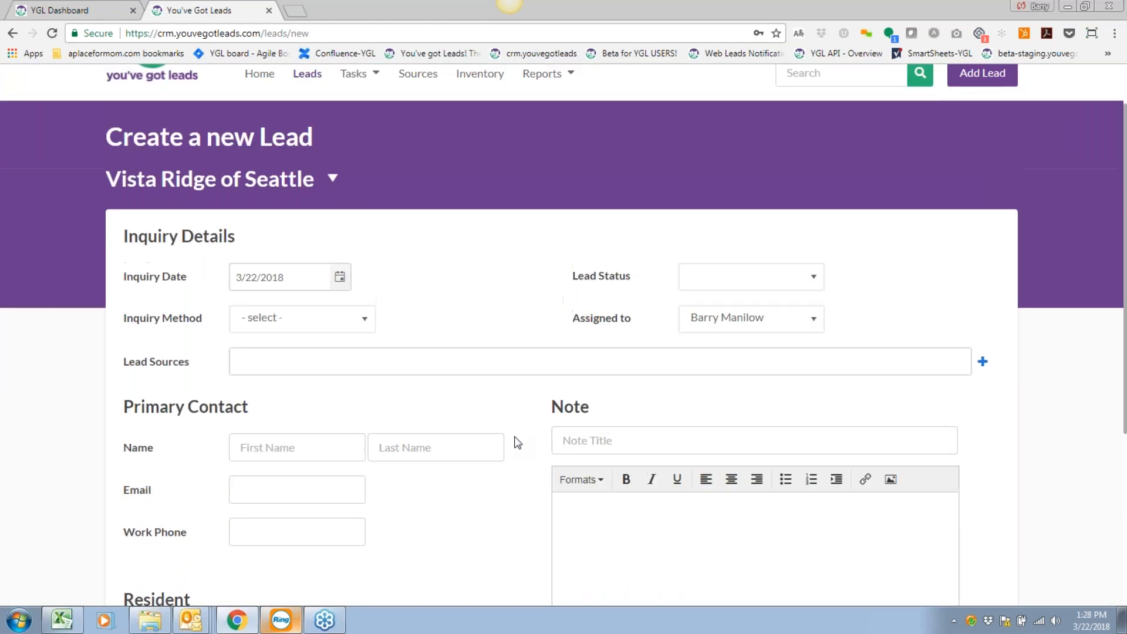
Keep today's inquiry date, and set Lead Status to A Lead and Inquiry Method to Phone In.
left_click(339, 277)
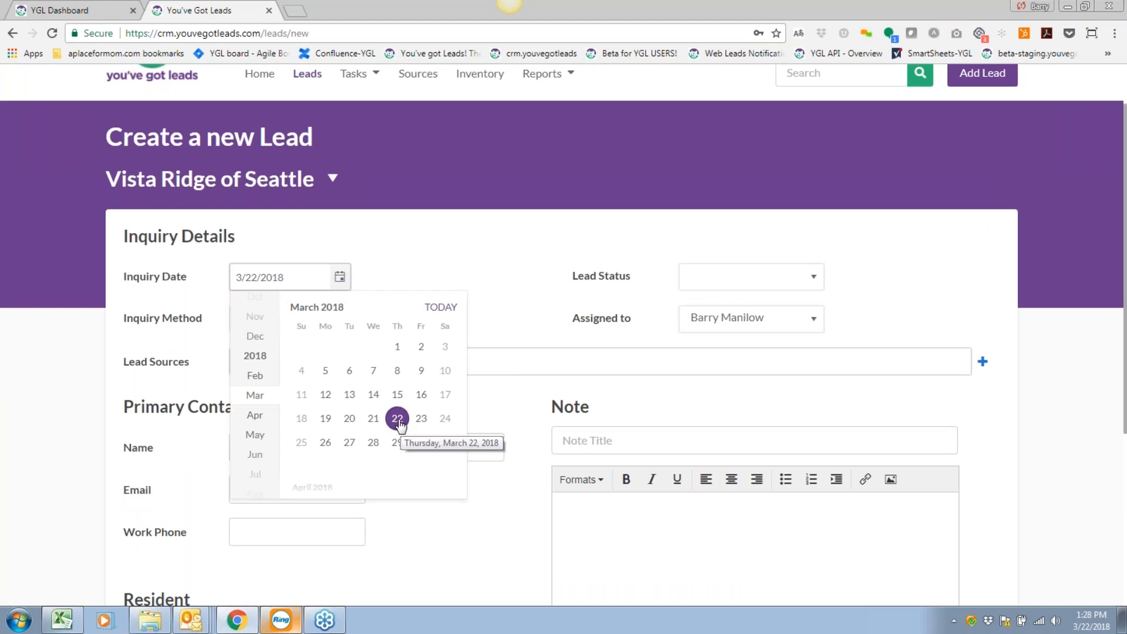
left_click(404, 265)
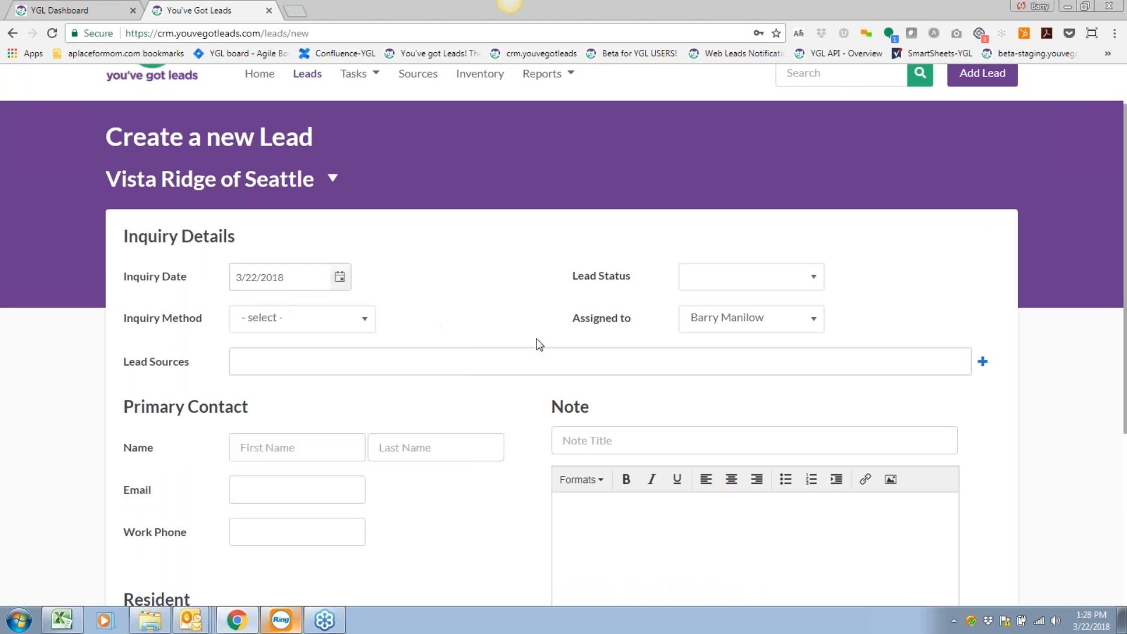
left_click(774, 284)
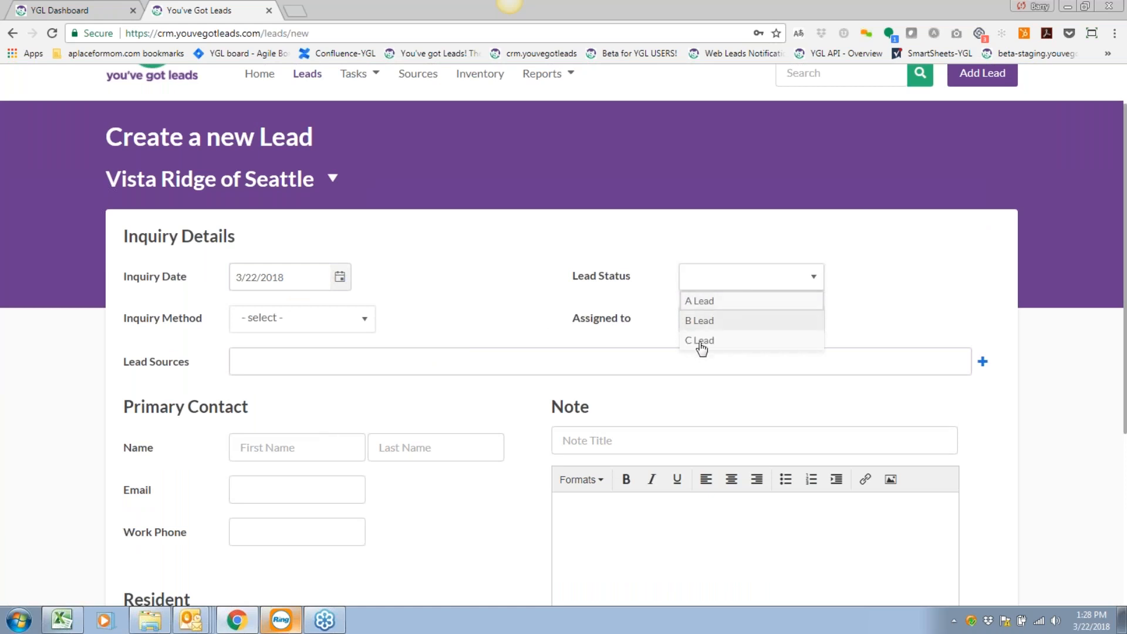
left_click(700, 302)
left_click(340, 318)
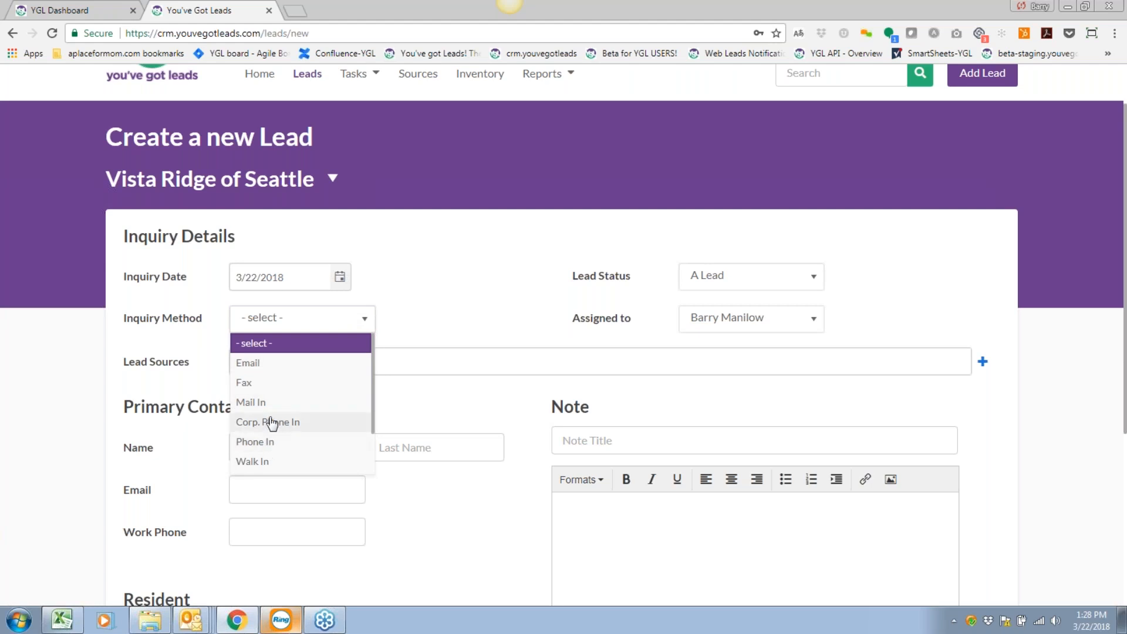
scroll(270, 421, "down", 2)
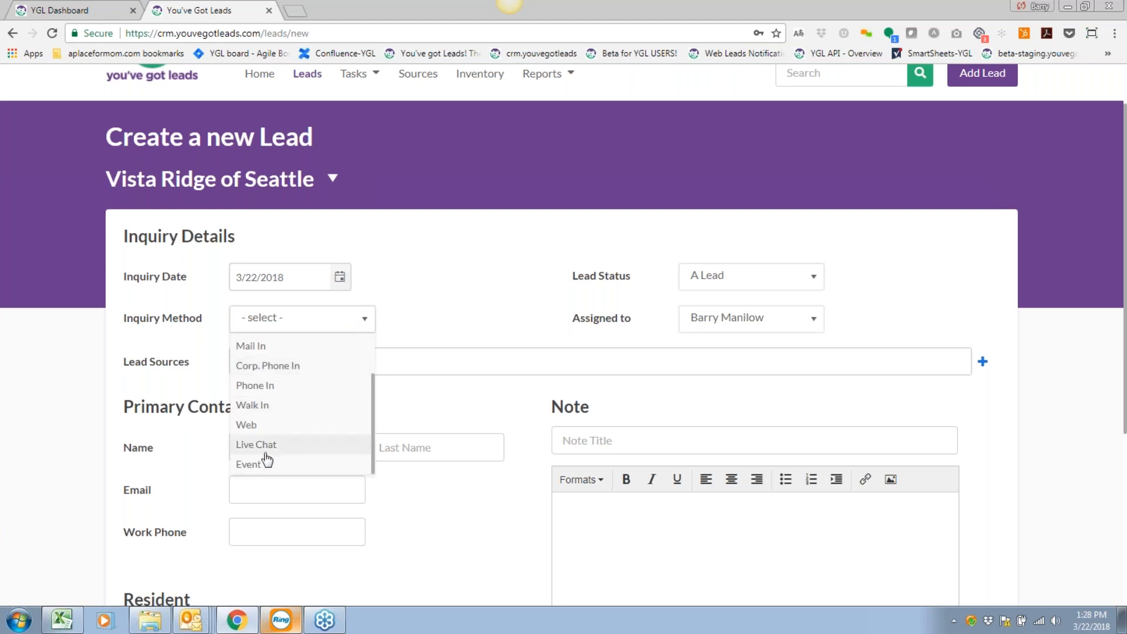
left_click(254, 388)
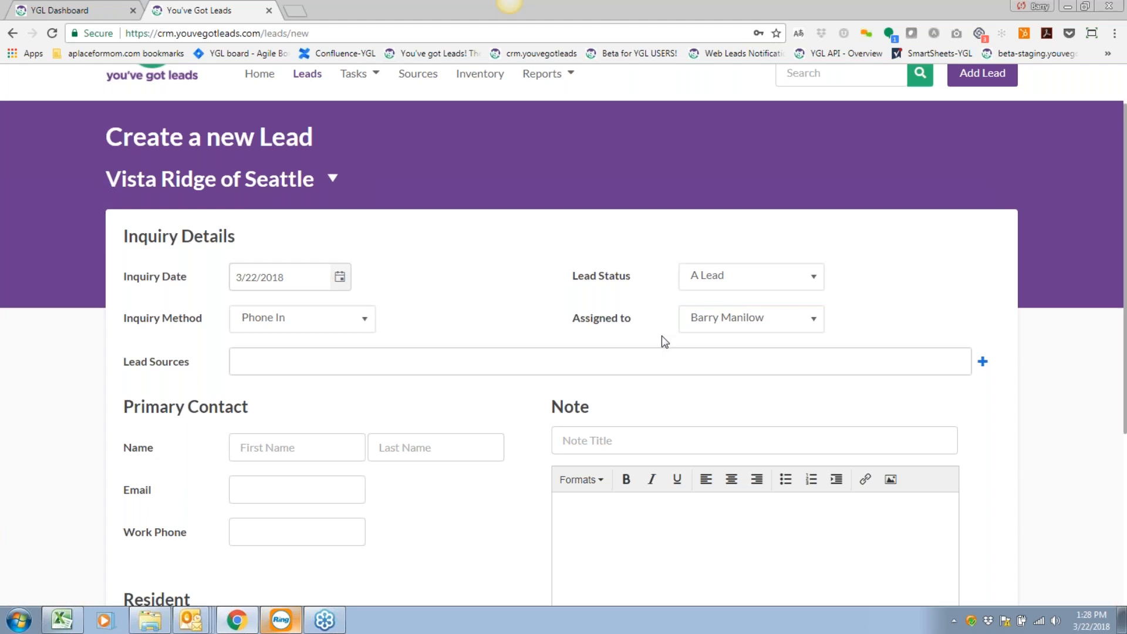
Reassign the lead to another staff member, then go to the lead source field.
left_click(780, 321)
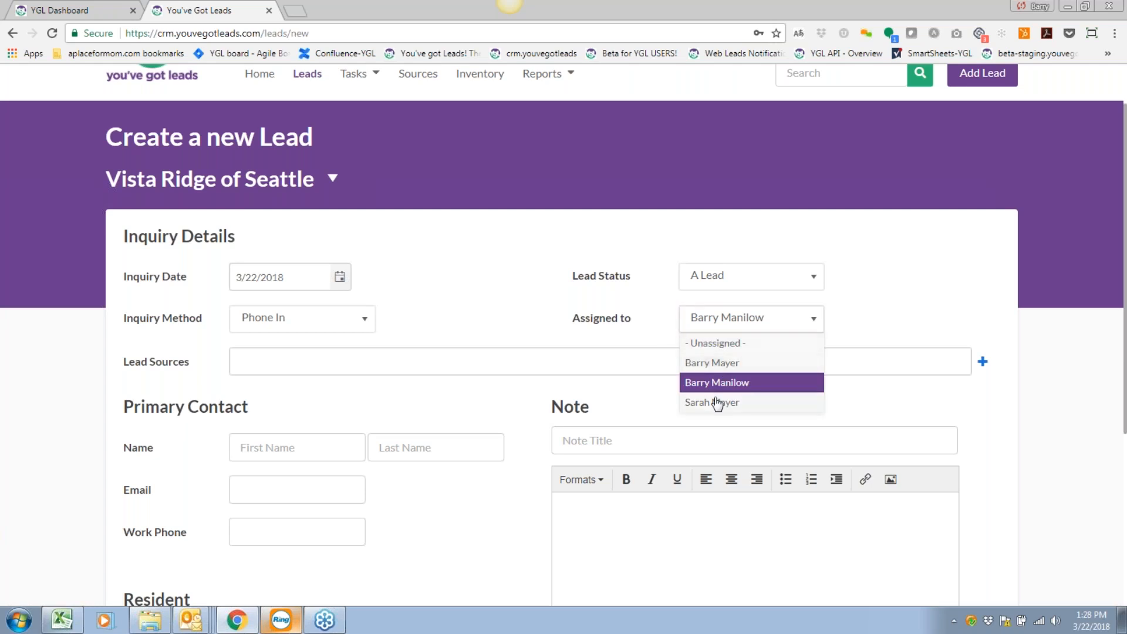
left_click(707, 362)
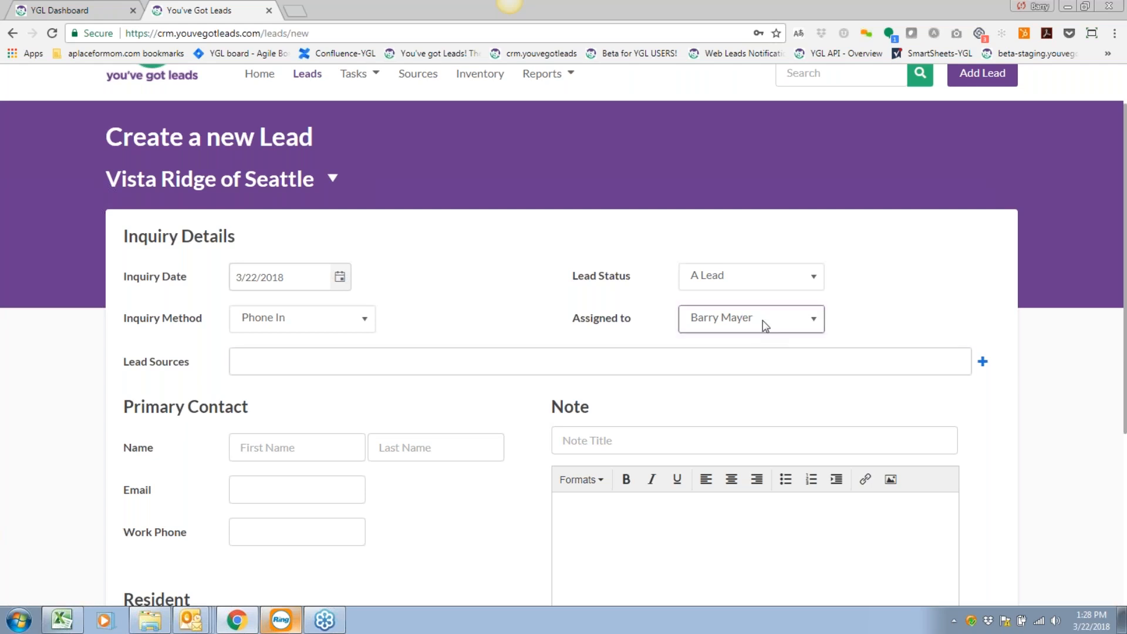
scroll(527, 308, "down", 2)
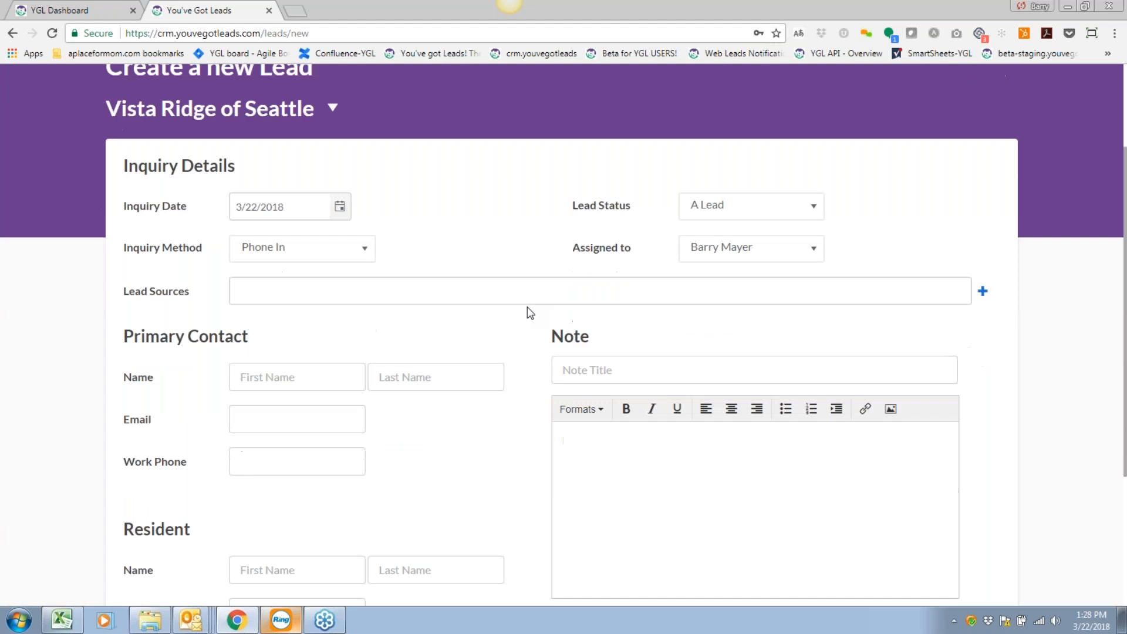
left_click(292, 218)
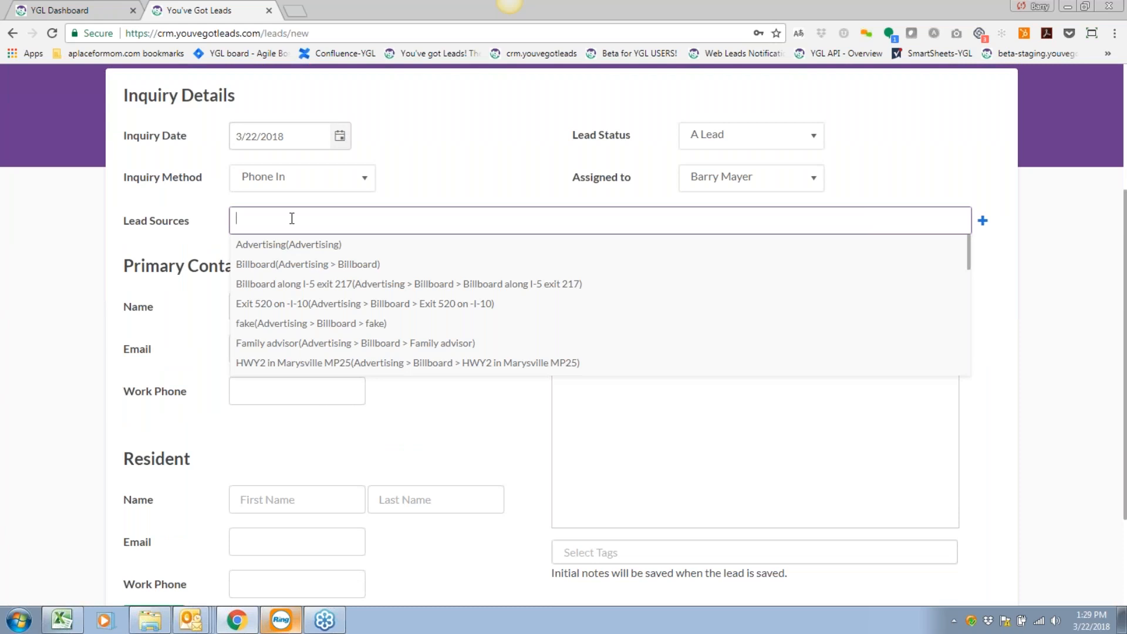
type("Sh")
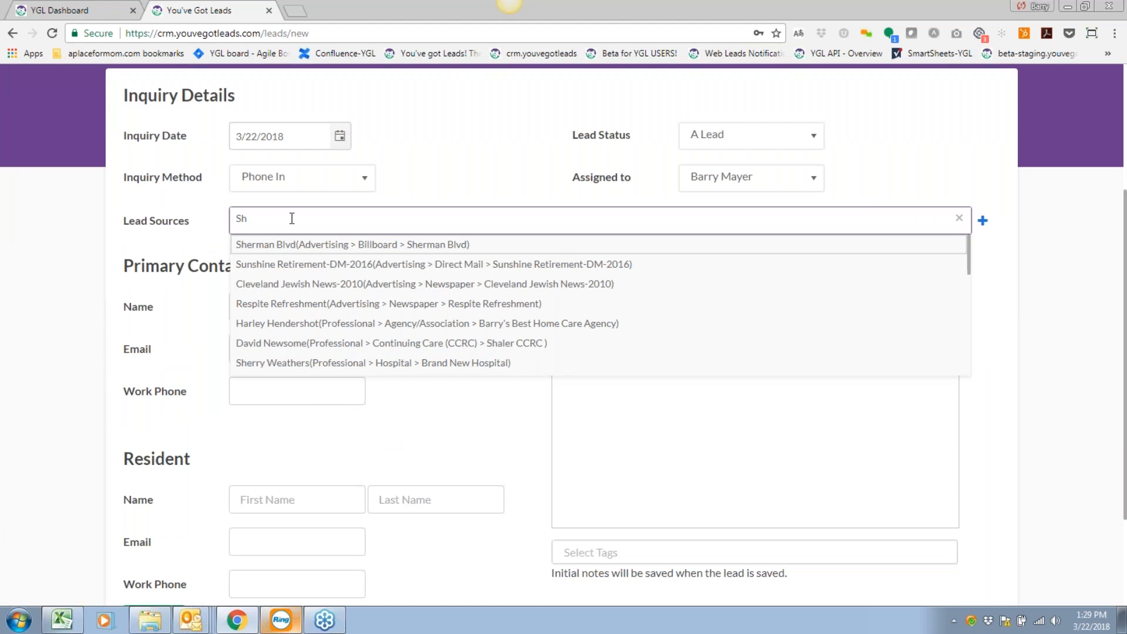
type("e")
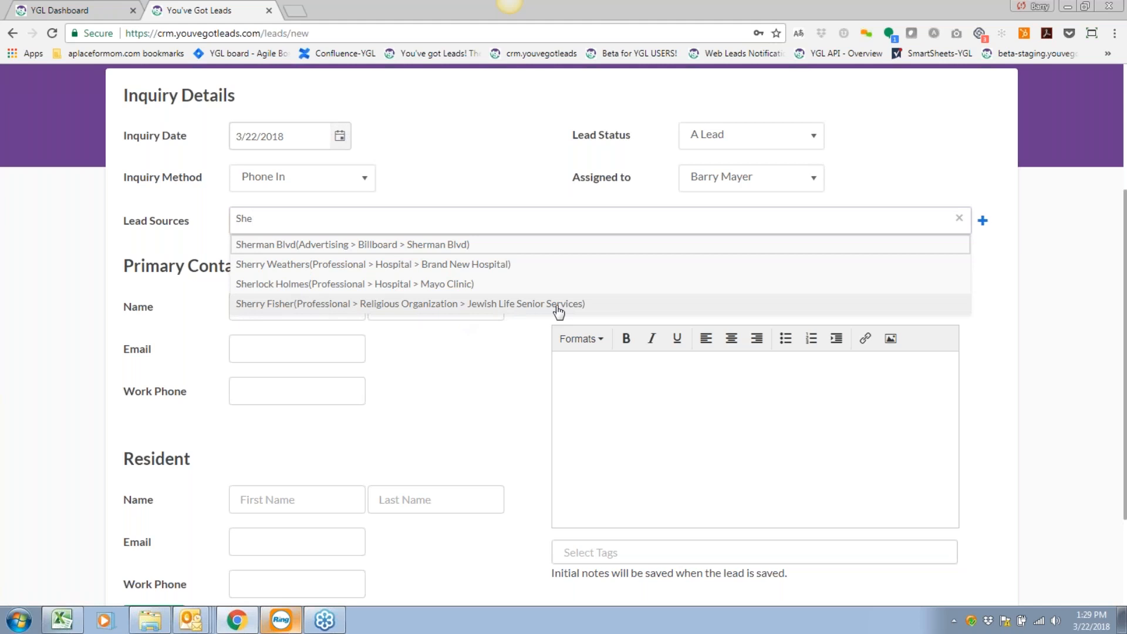
left_click(399, 304)
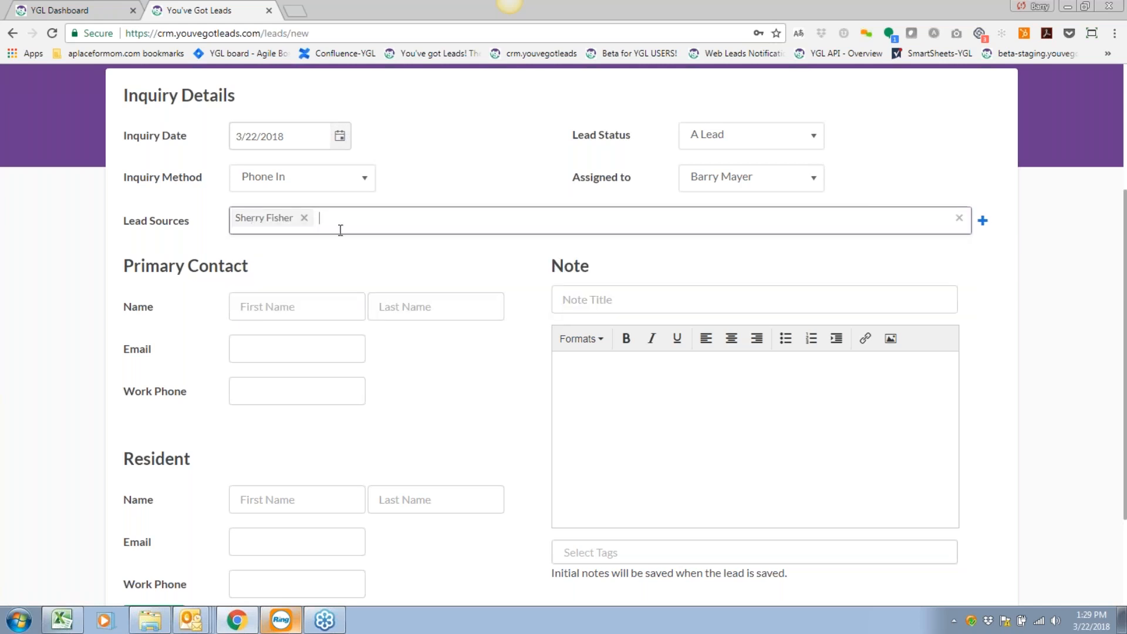
scroll(355, 284, "up", 1)
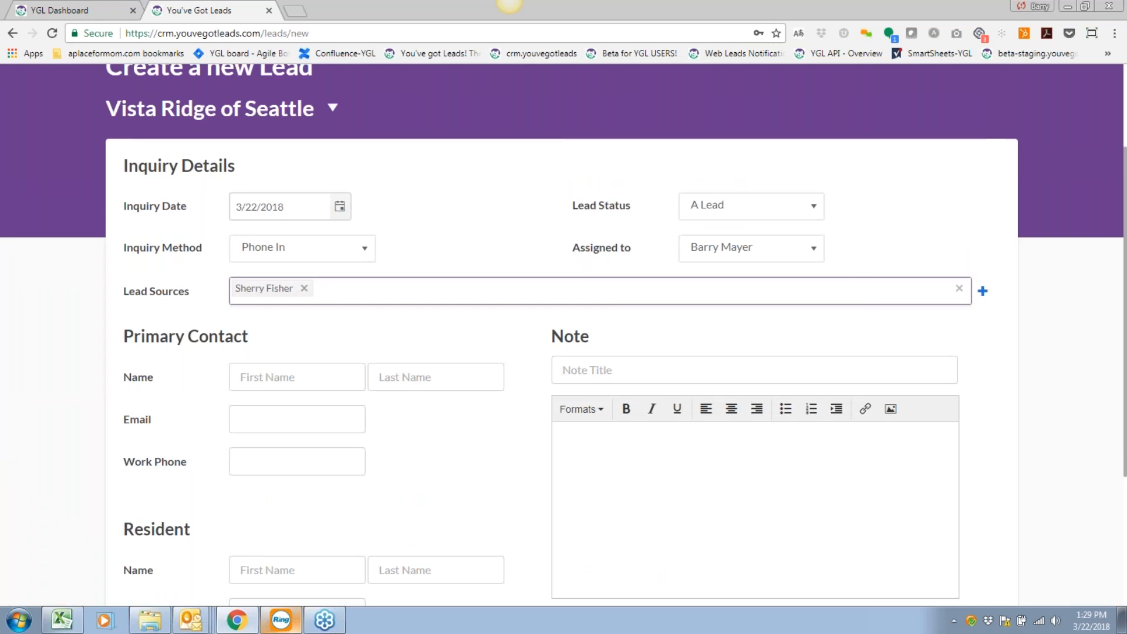
left_click(349, 285)
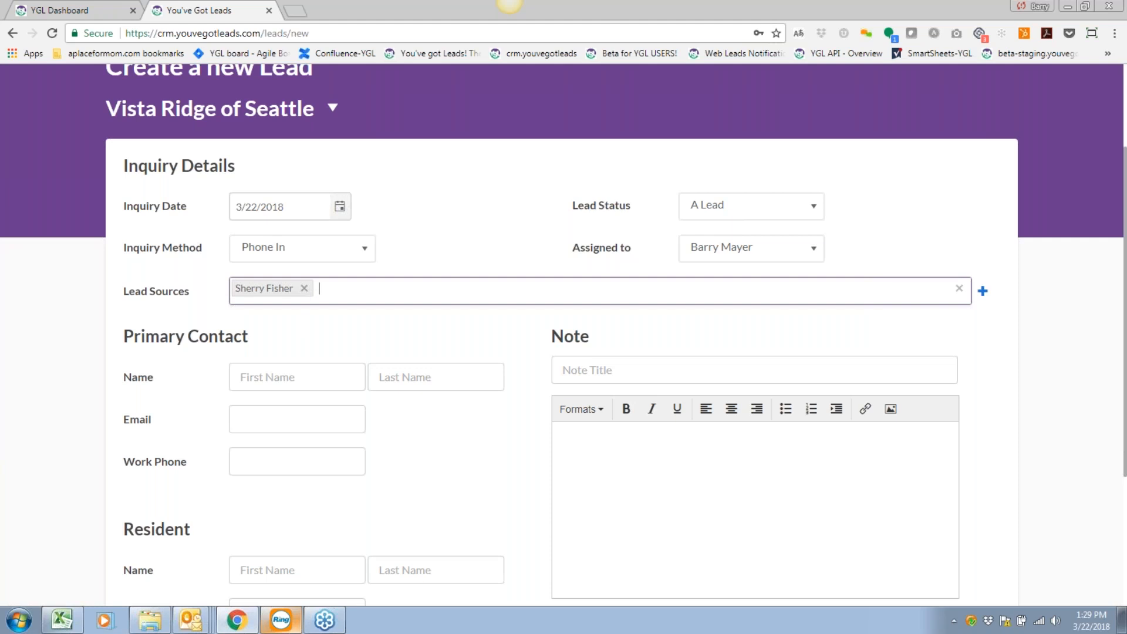
left_click(303, 288)
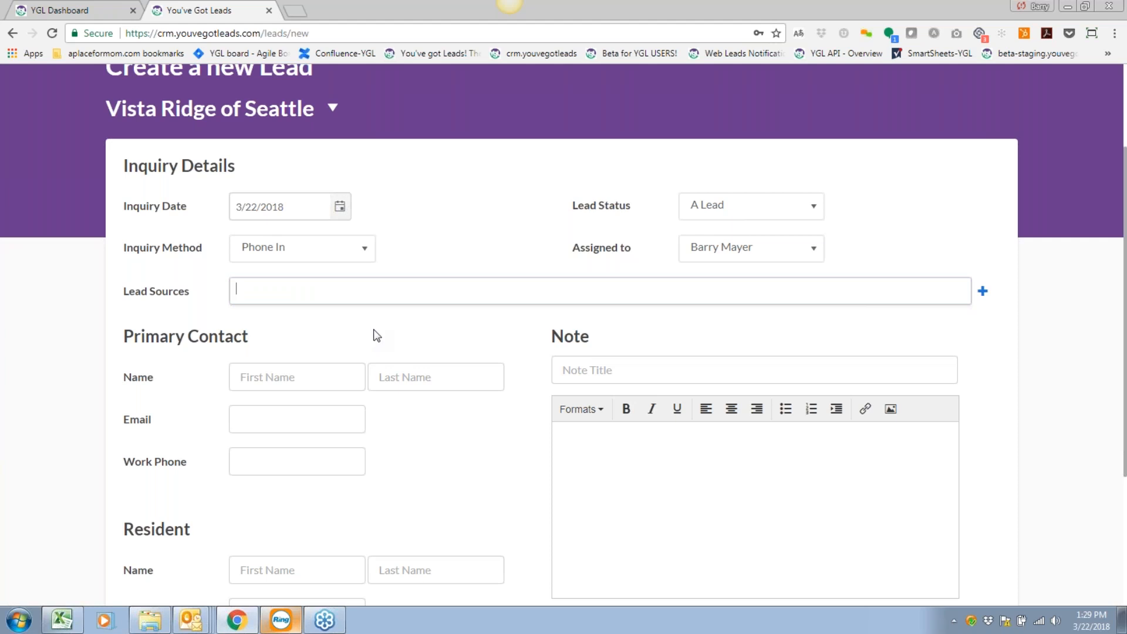
Open Source Management and browse the Professional sub-categories, such as Hospital with 34 sub sources.
left_click(983, 291)
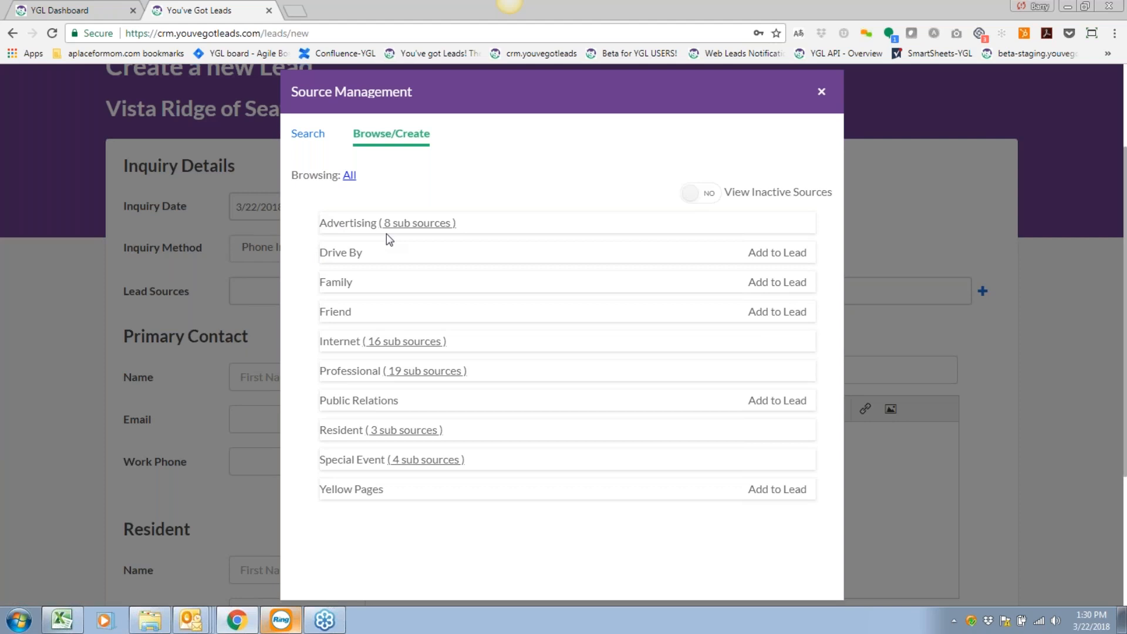
left_click(433, 371)
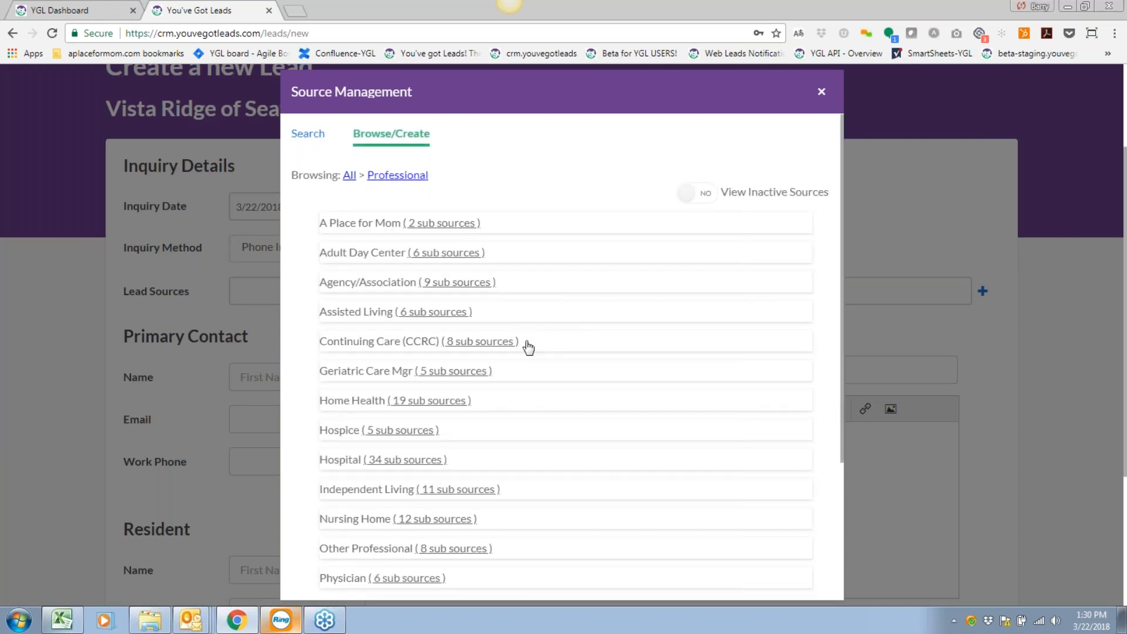
scroll(528, 348, "down", 1)
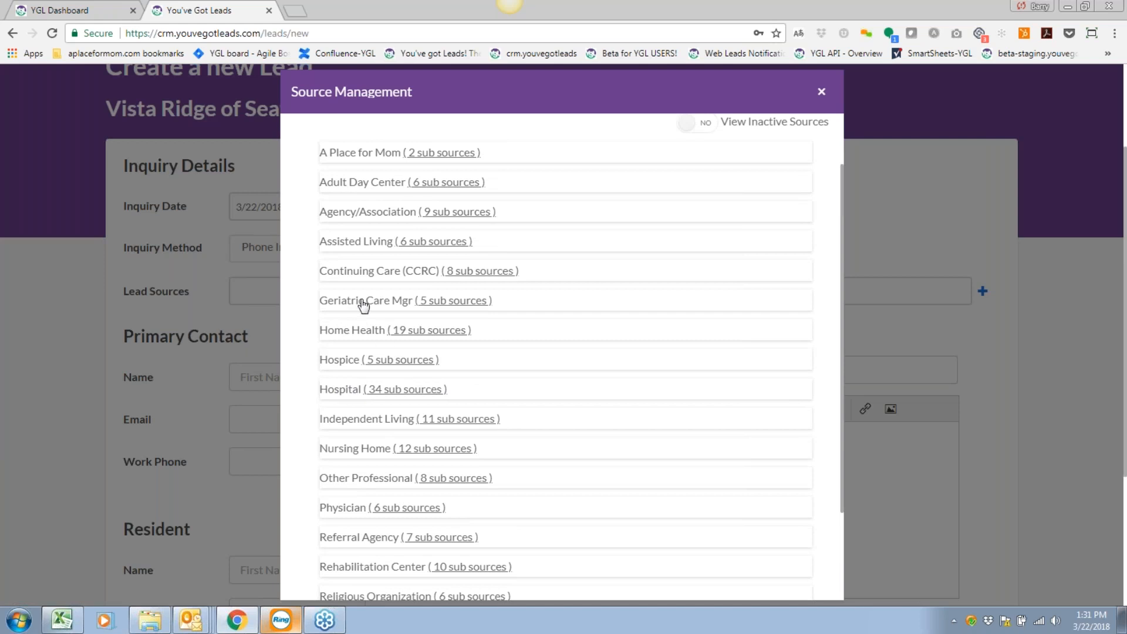
scroll(372, 372, "down", 2)
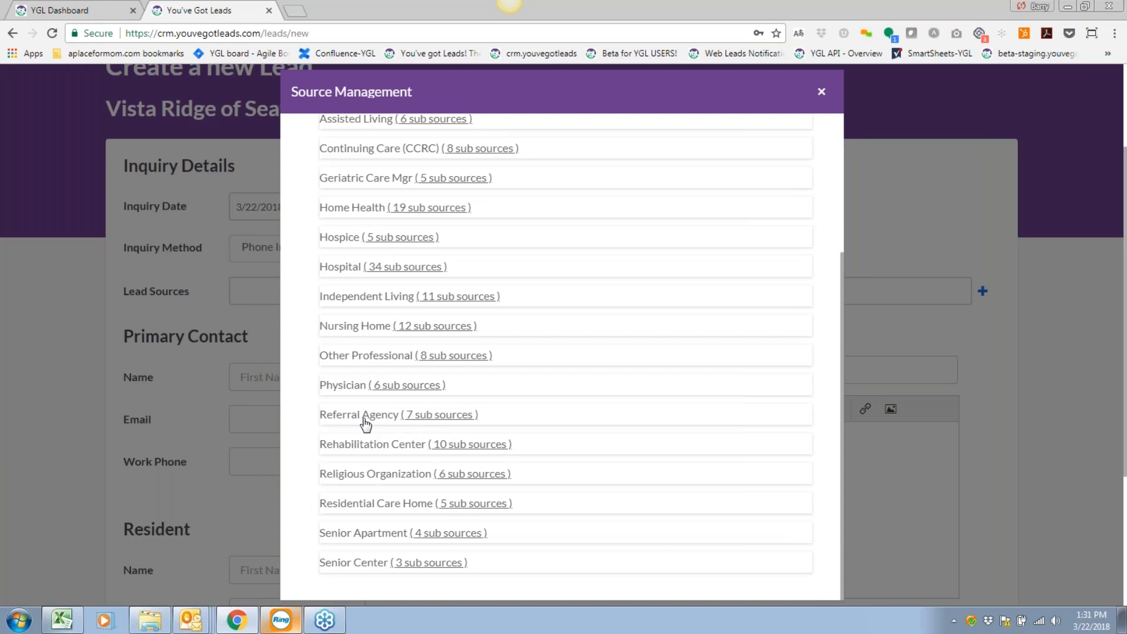
scroll(460, 362, "down", 1)
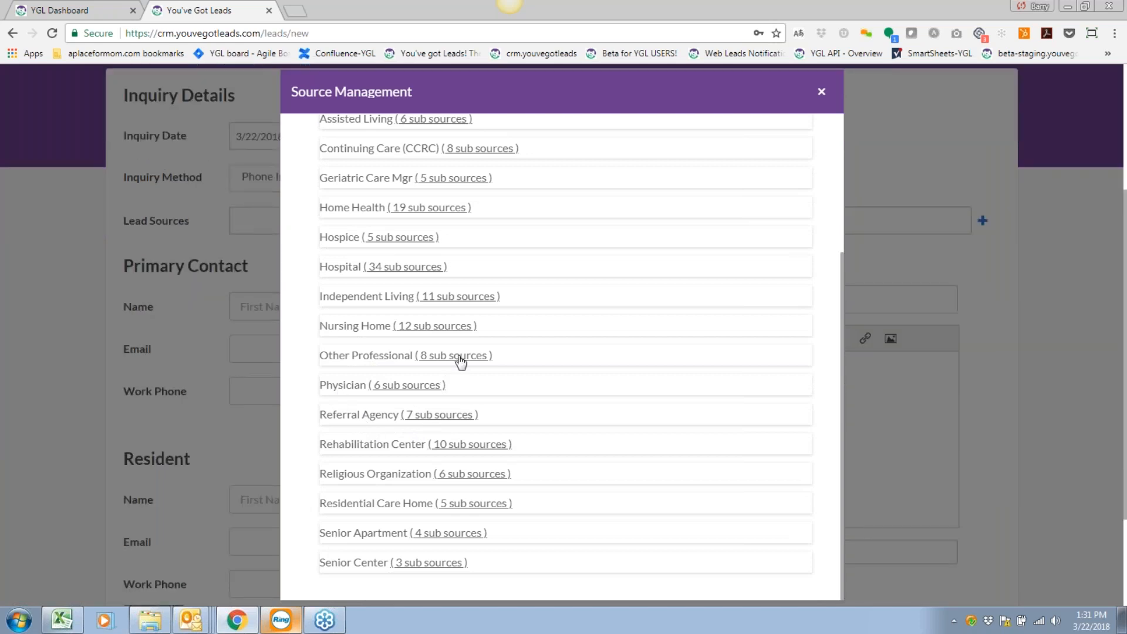
Show the Rehabilitation Center sources and start a blank Source Detail - New form.
left_click(473, 449)
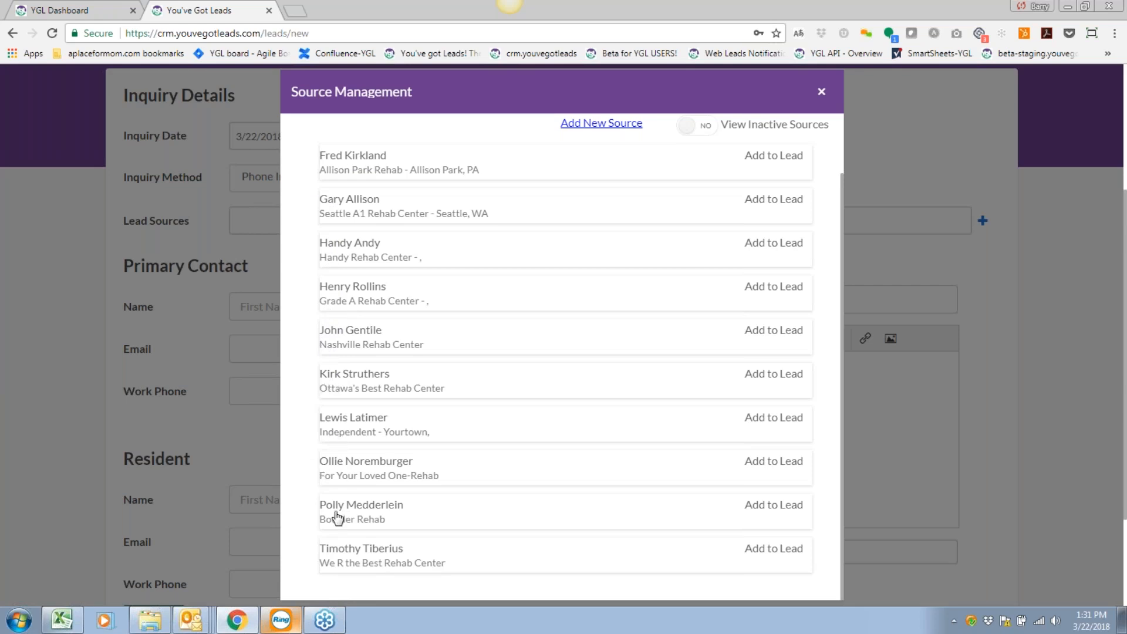
scroll(396, 411, "up", 2)
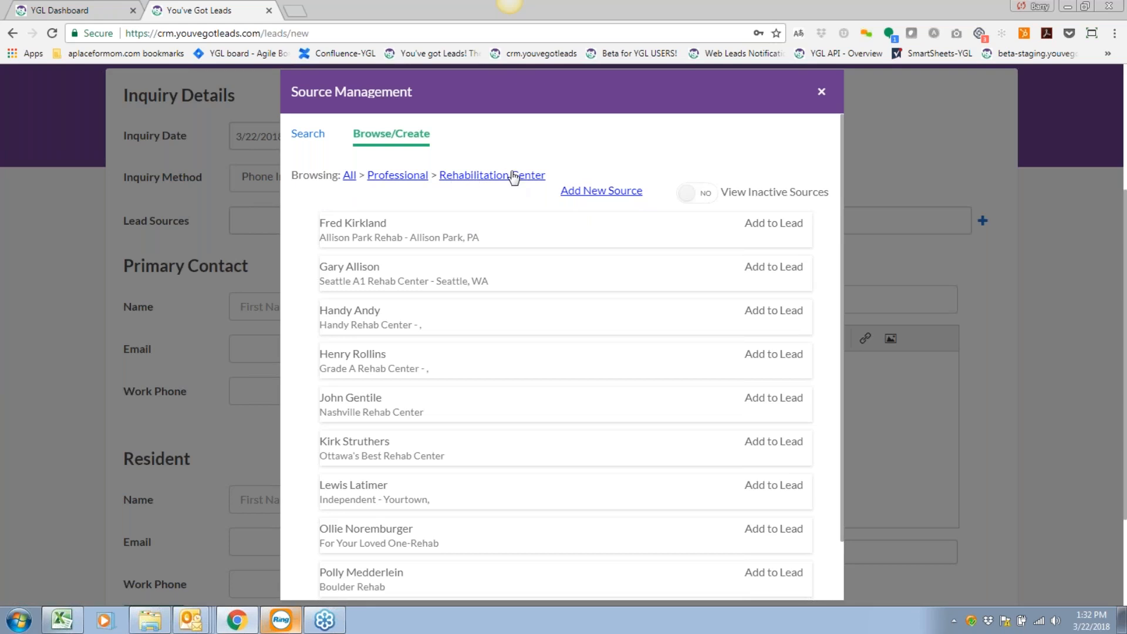
left_click(605, 191)
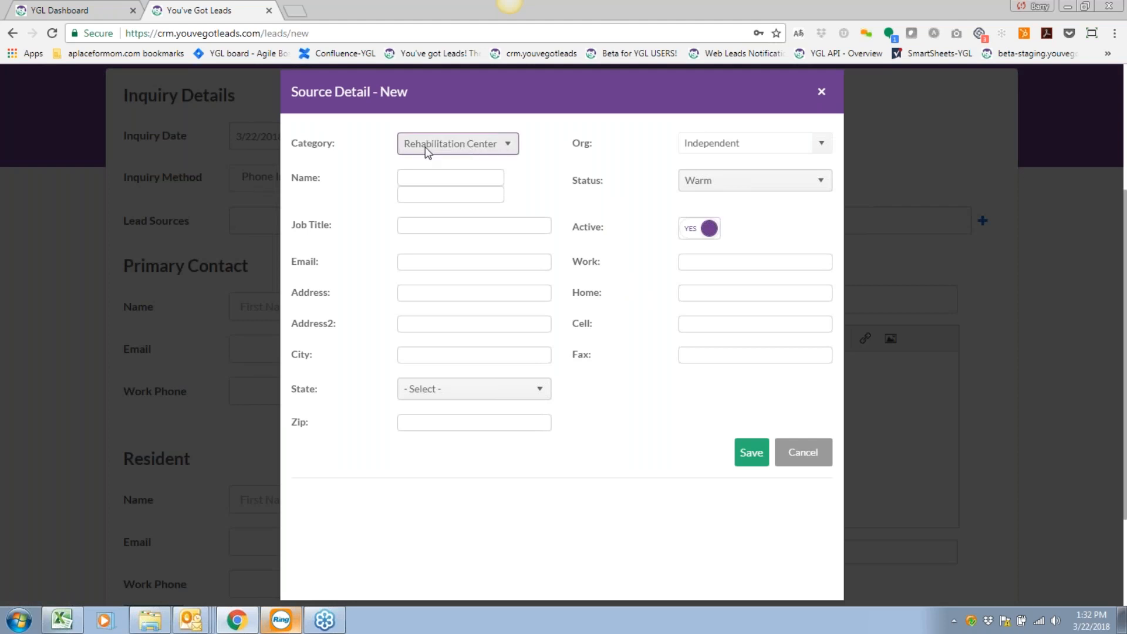
Keep the Rehabilitation Center category and change the organisation to Bellevue Rehab.
left_click(491, 145)
mouse_move(517, 234)
left_mouse_down()
mouse_move(510, 184)
mouse_move(491, 254)
mouse_move(485, 199)
mouse_move(492, 226)
left_mouse_up()
left_click(507, 143)
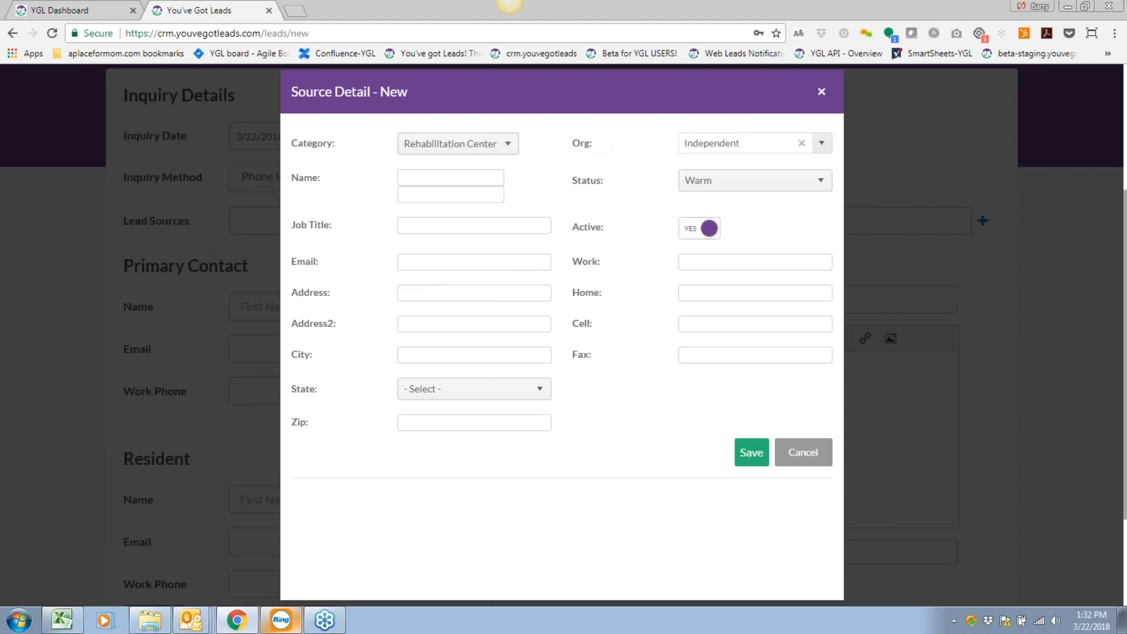
left_click(824, 146)
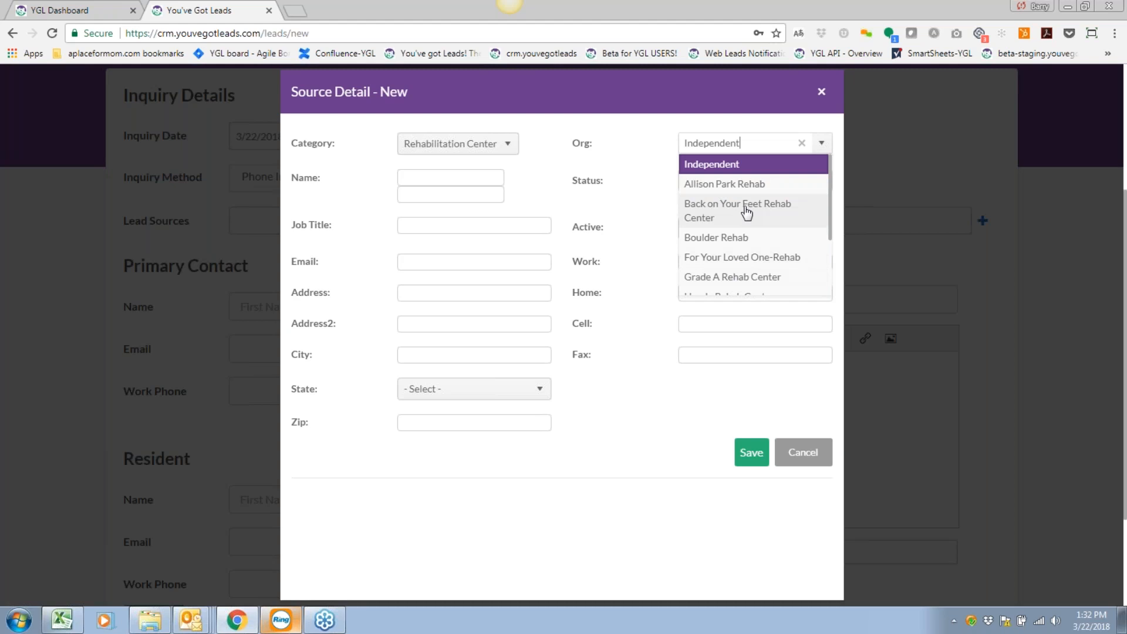
scroll(745, 216, "down", 3)
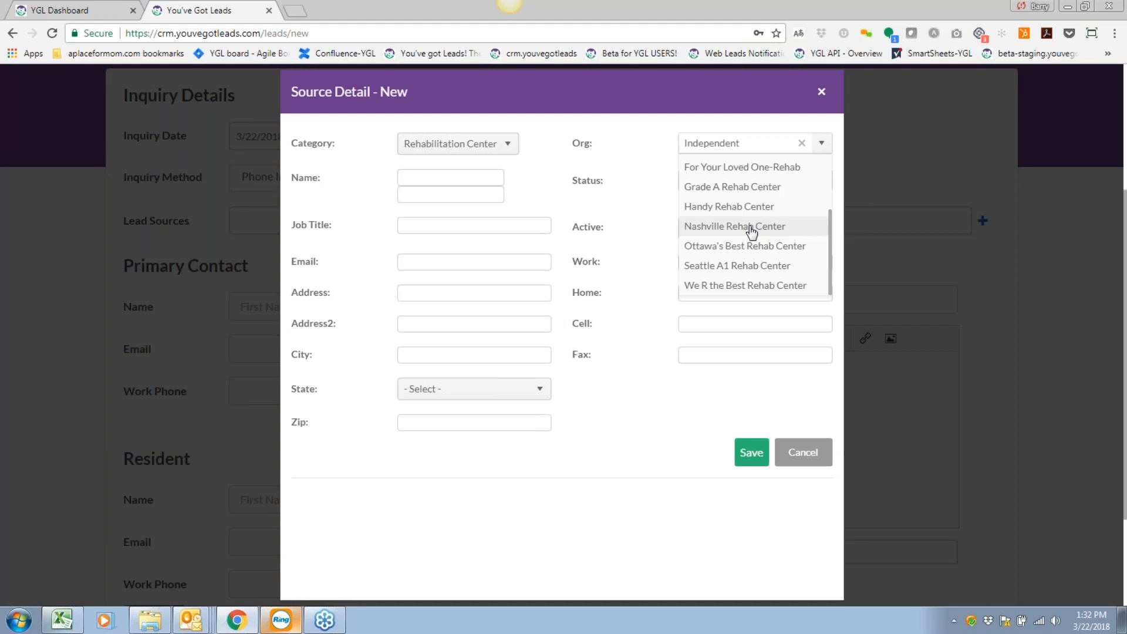
scroll(757, 233, "up", 3)
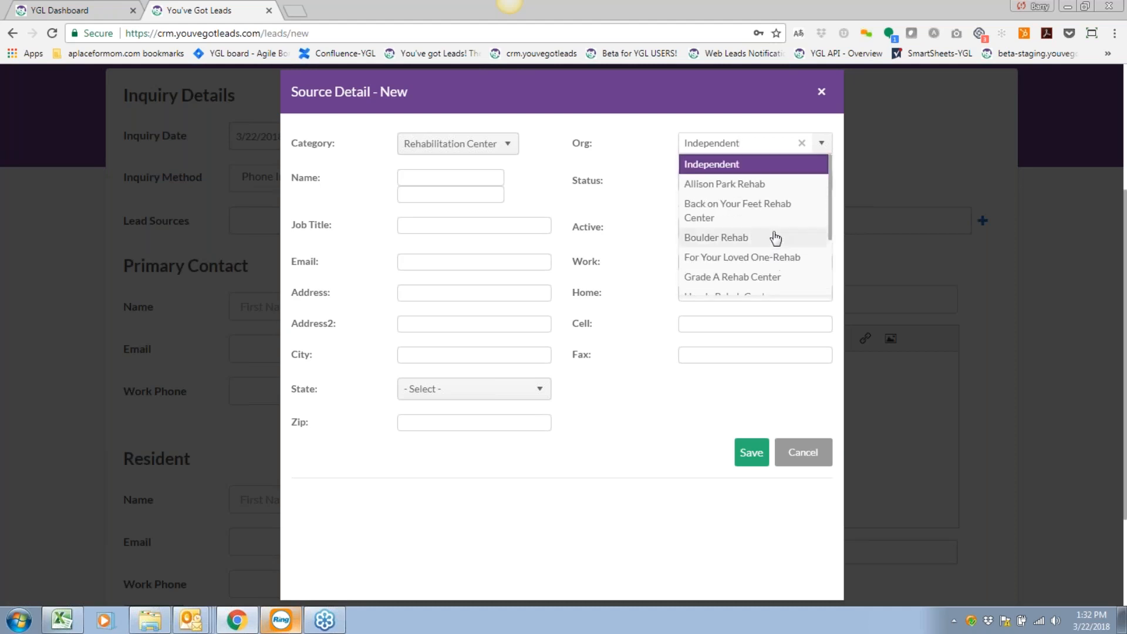
left_click(654, 210)
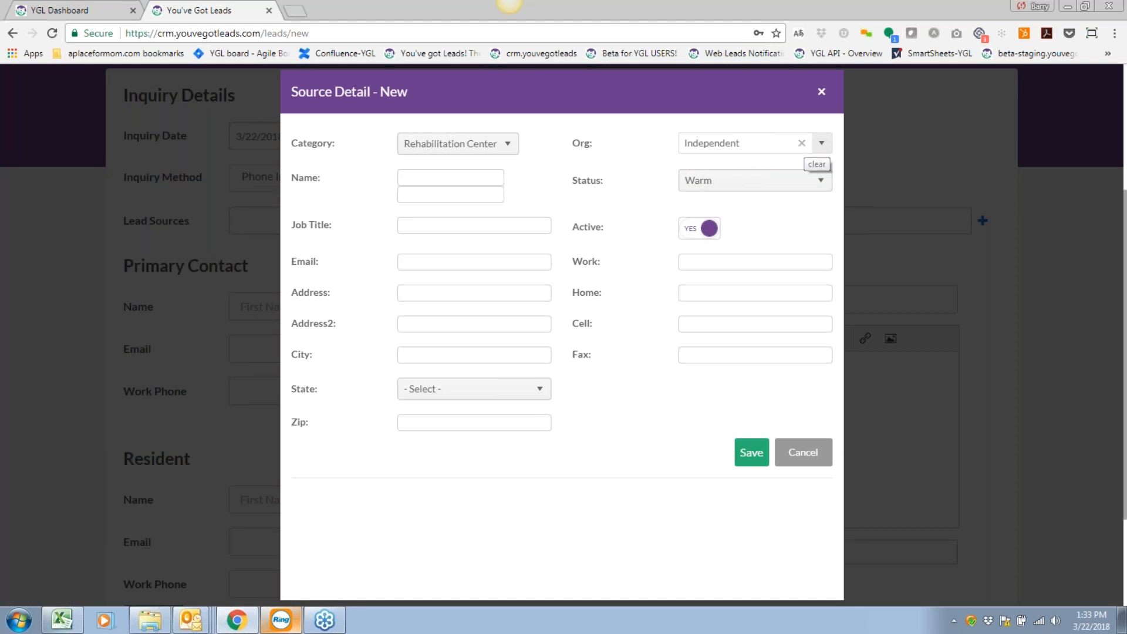
left_click_drag(742, 143, 679, 141)
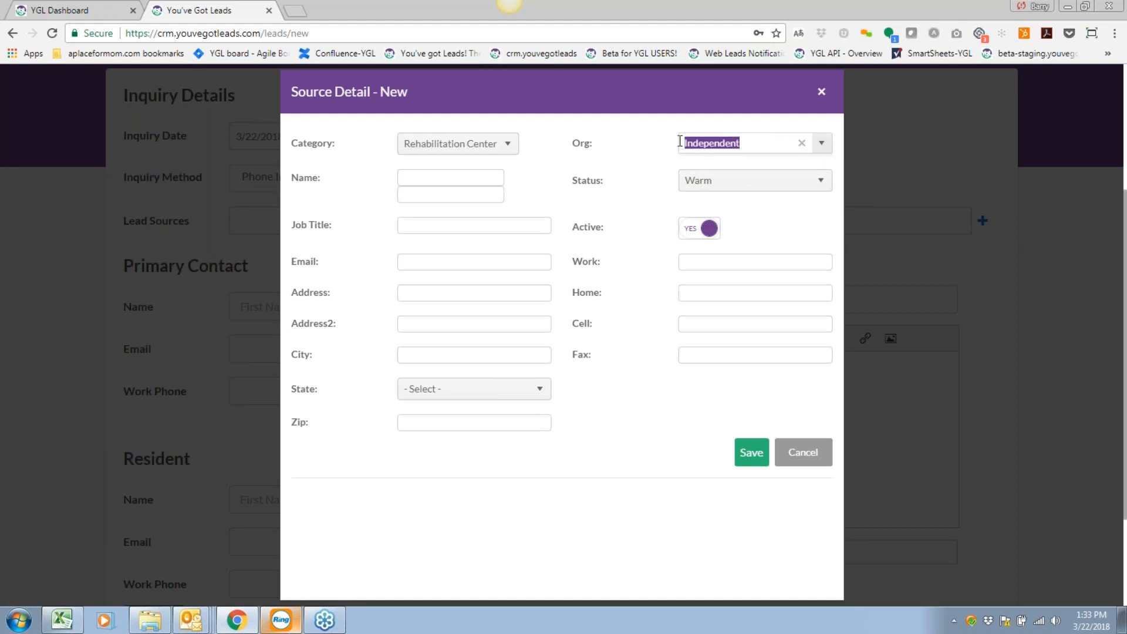
key("BackSpace")
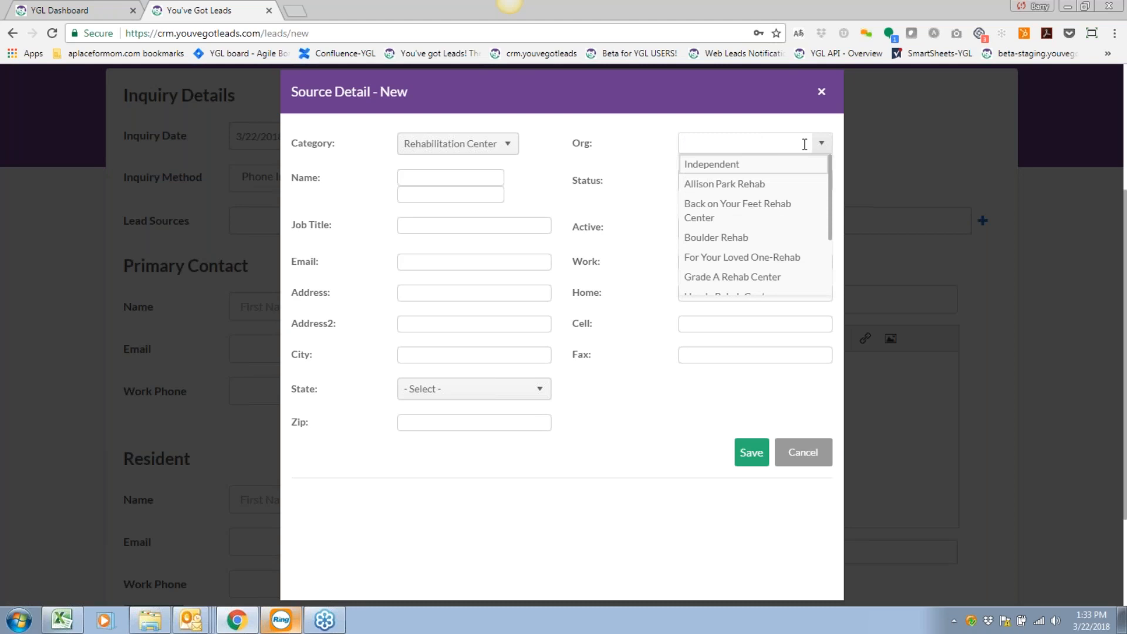
left_click(742, 166)
left_click(802, 143)
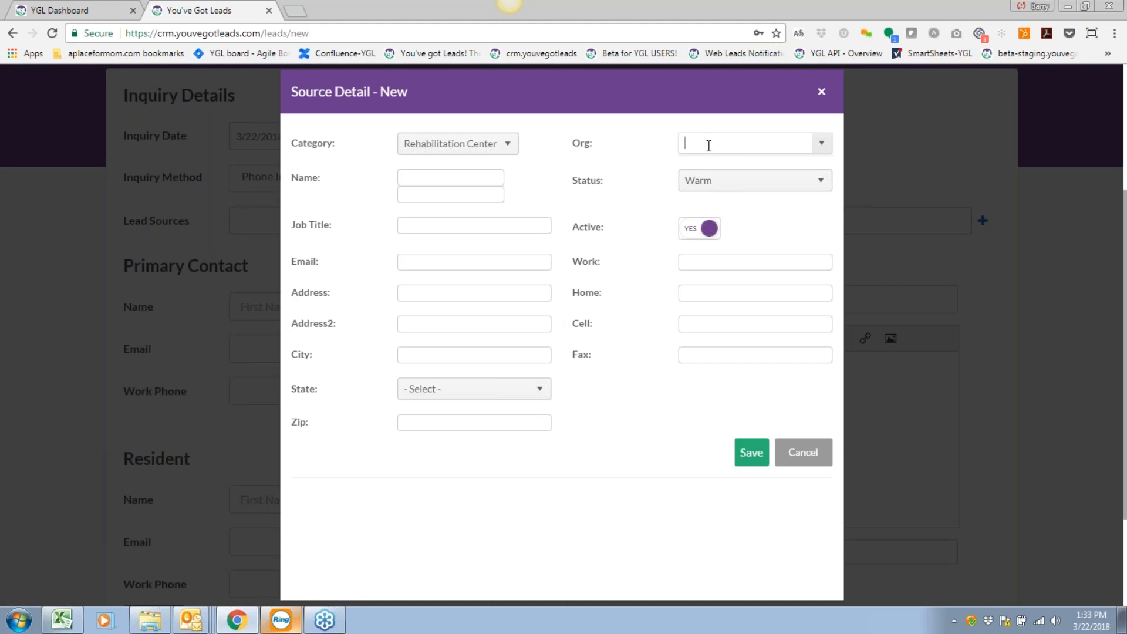
left_click(708, 145)
type("Bellevue")
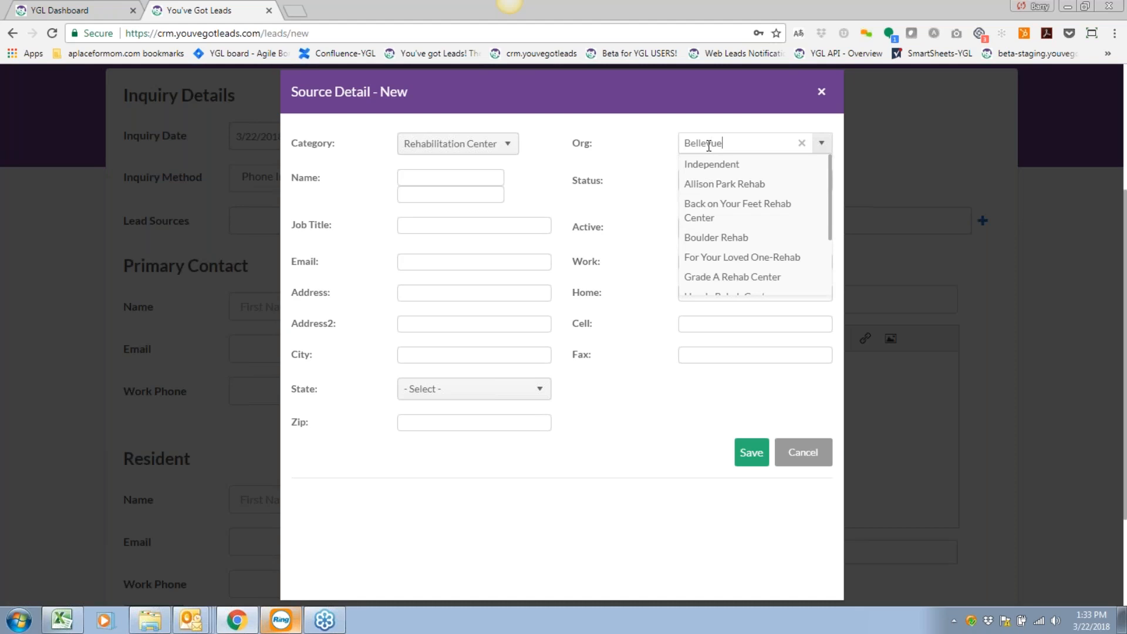
type(" Rehab")
left_click(661, 149)
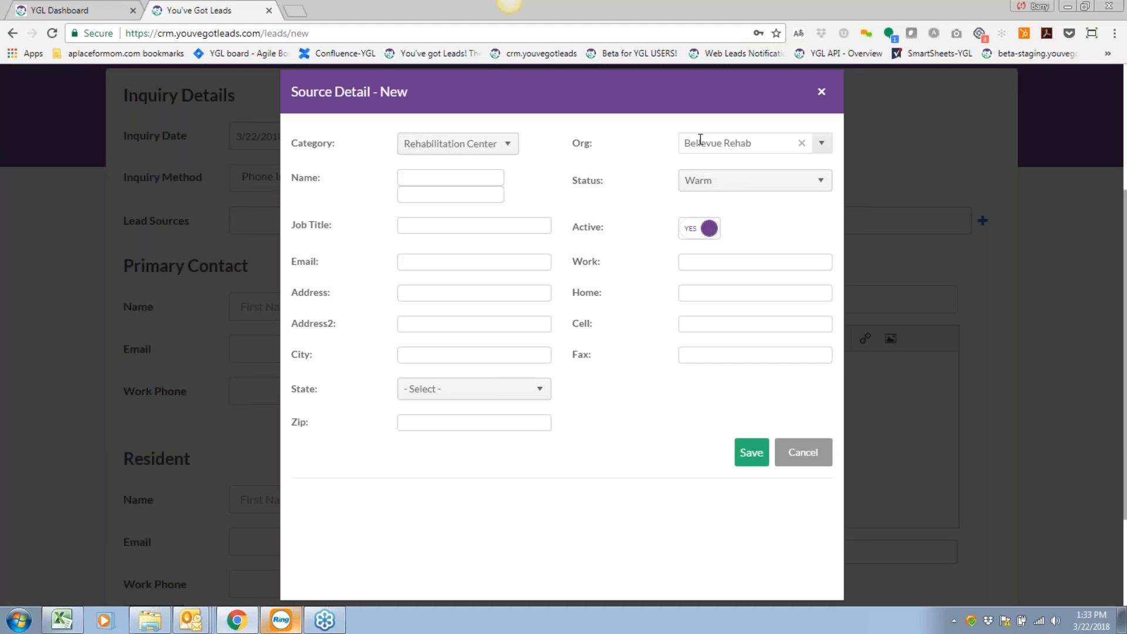
Enter the contact's first and last name, job title Executive Director, and e-mail address.
left_click(497, 177)
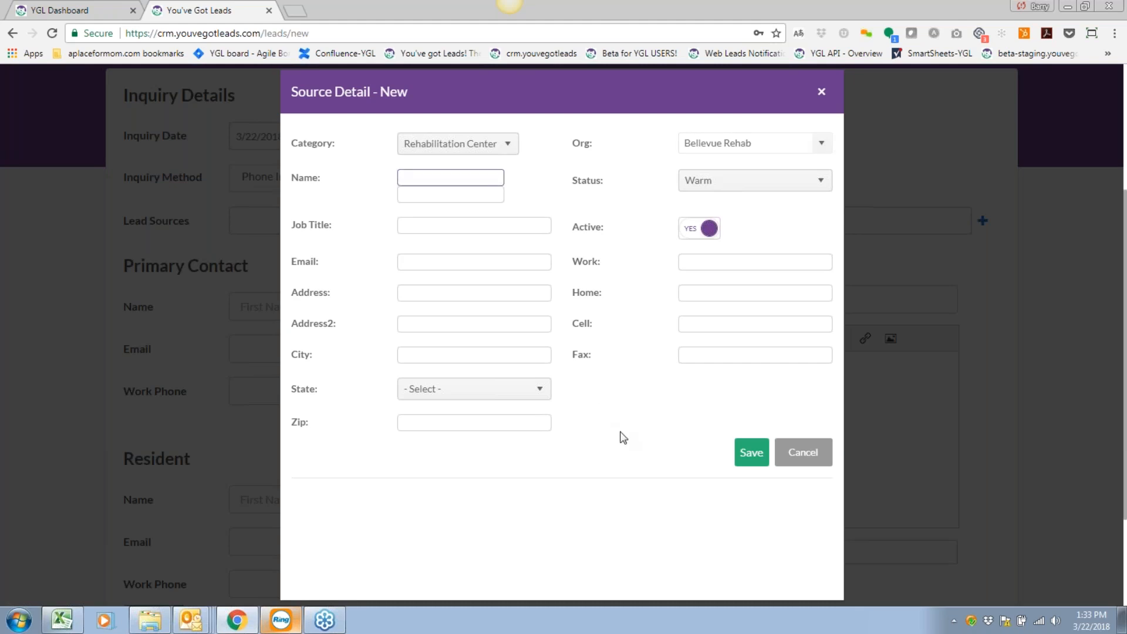
key("Tab")
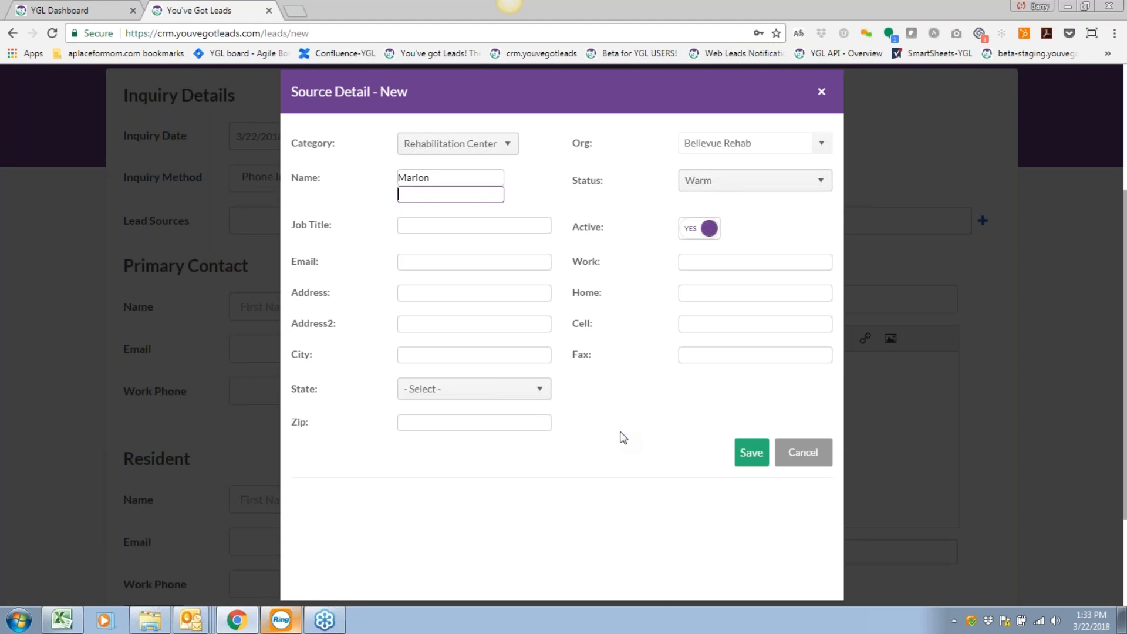
left_click(412, 224)
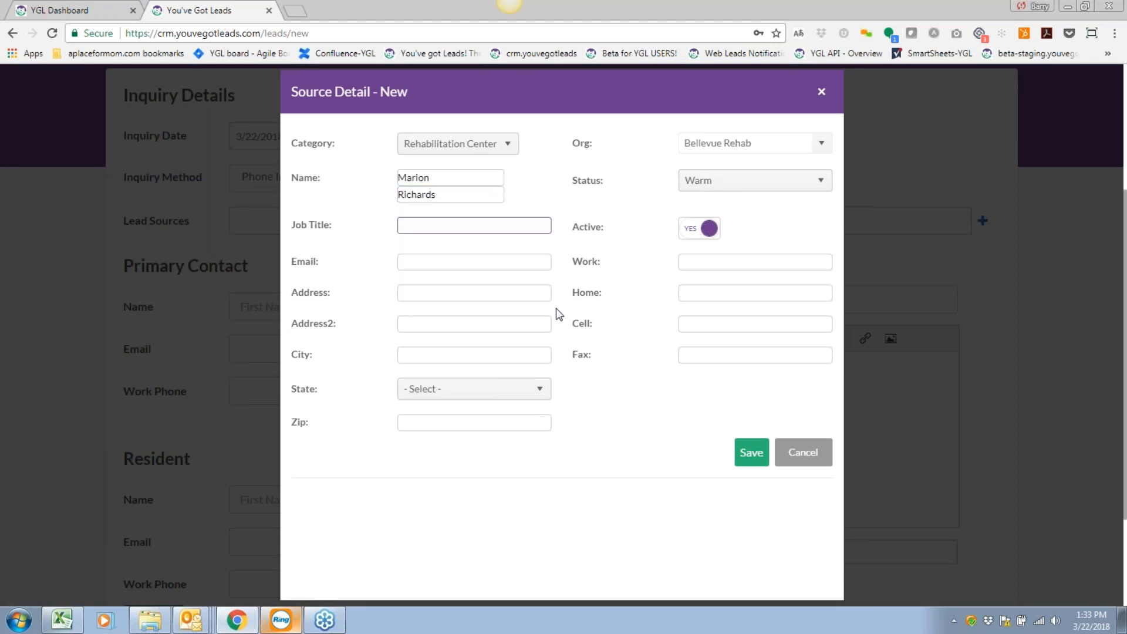
type("Executive Director")
left_click(491, 259)
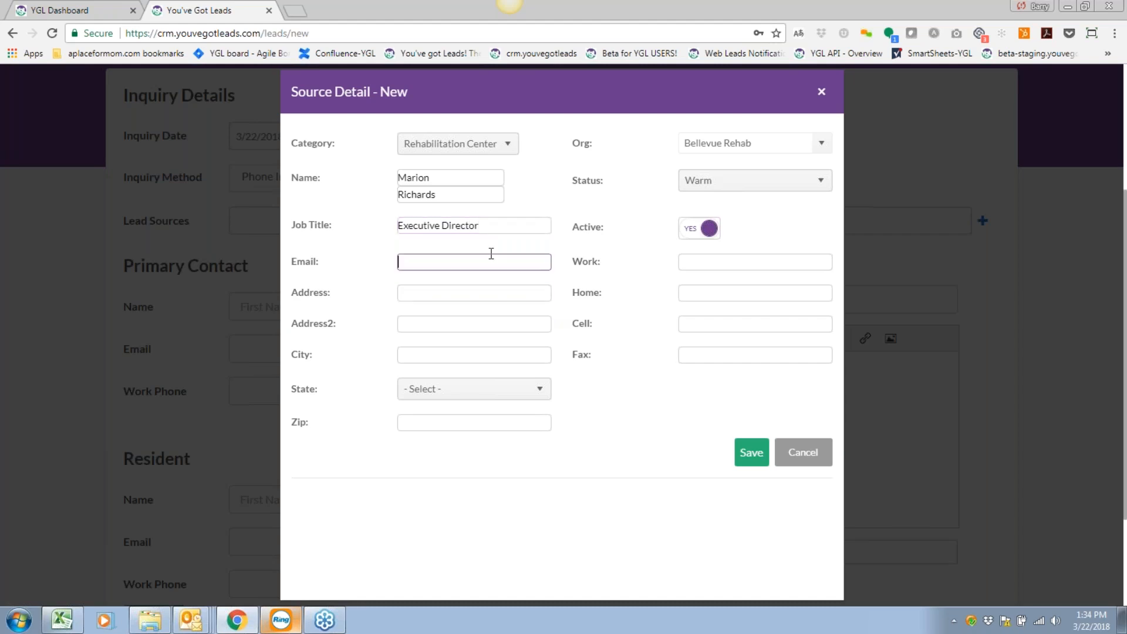
Fill in the contact's street address, city, Pennsylvania as the state, and zip code.
left_click(457, 298)
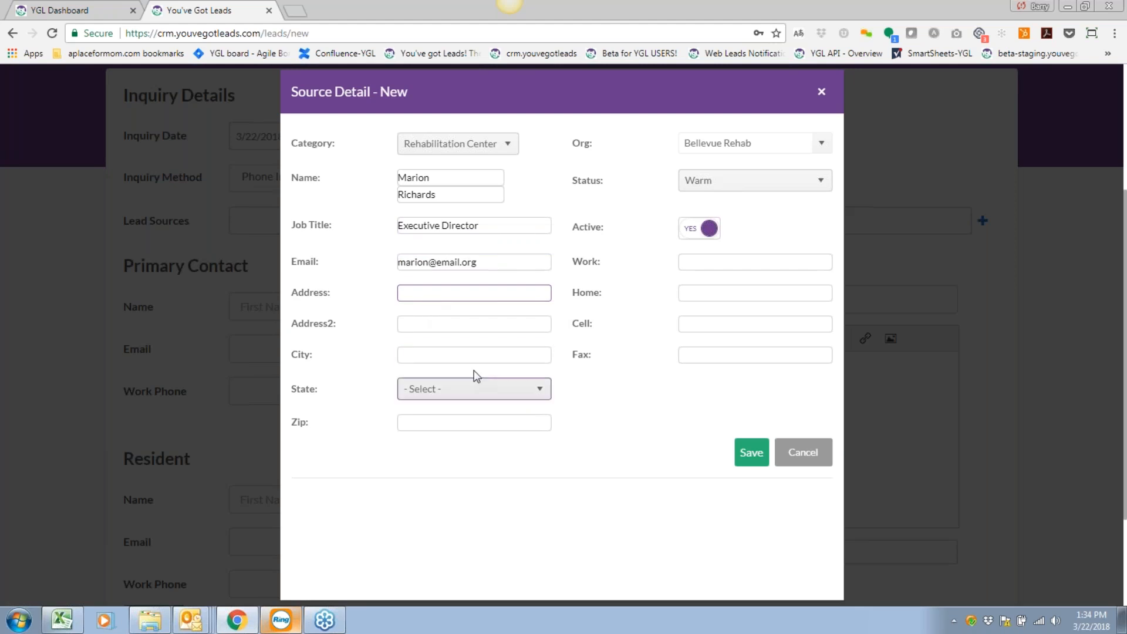
type("1234567")
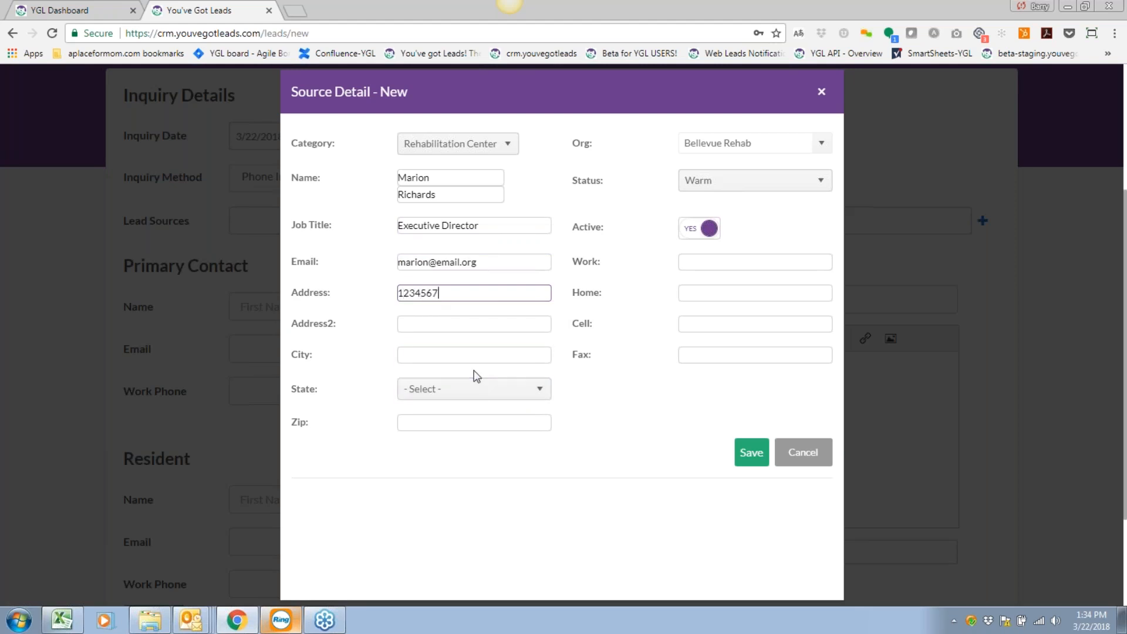
type(" 4th Ave. South")
key("Tab")
key("Tab")
left_click(474, 390)
scroll(450, 497, "down", 6)
scroll(449, 499, "down", 6)
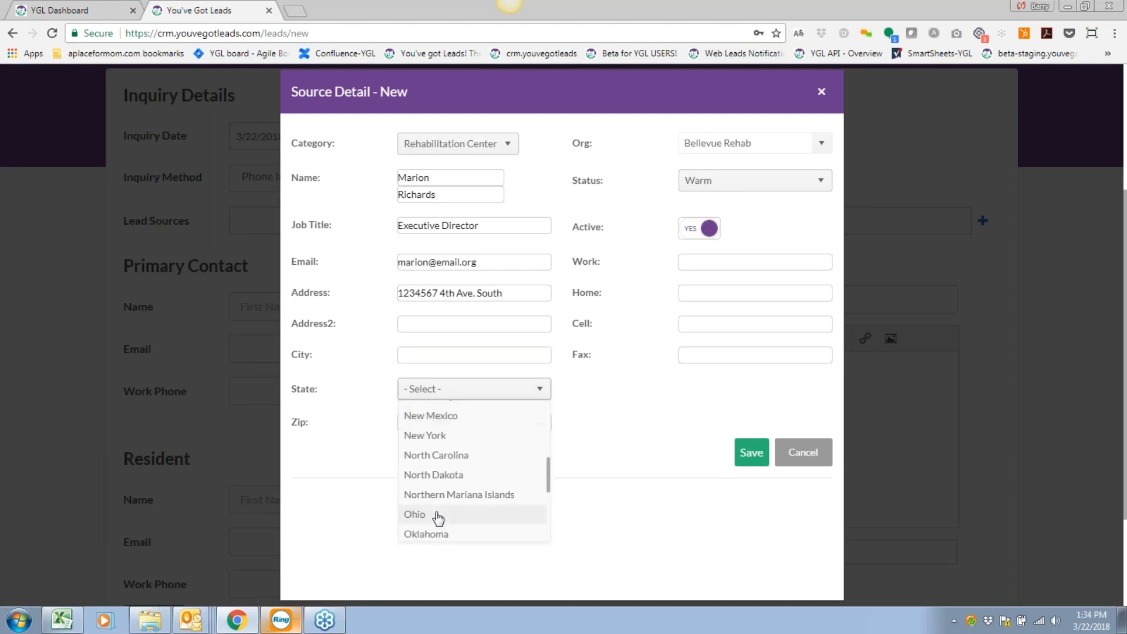
key("p")
scroll(438, 511, "down", 3)
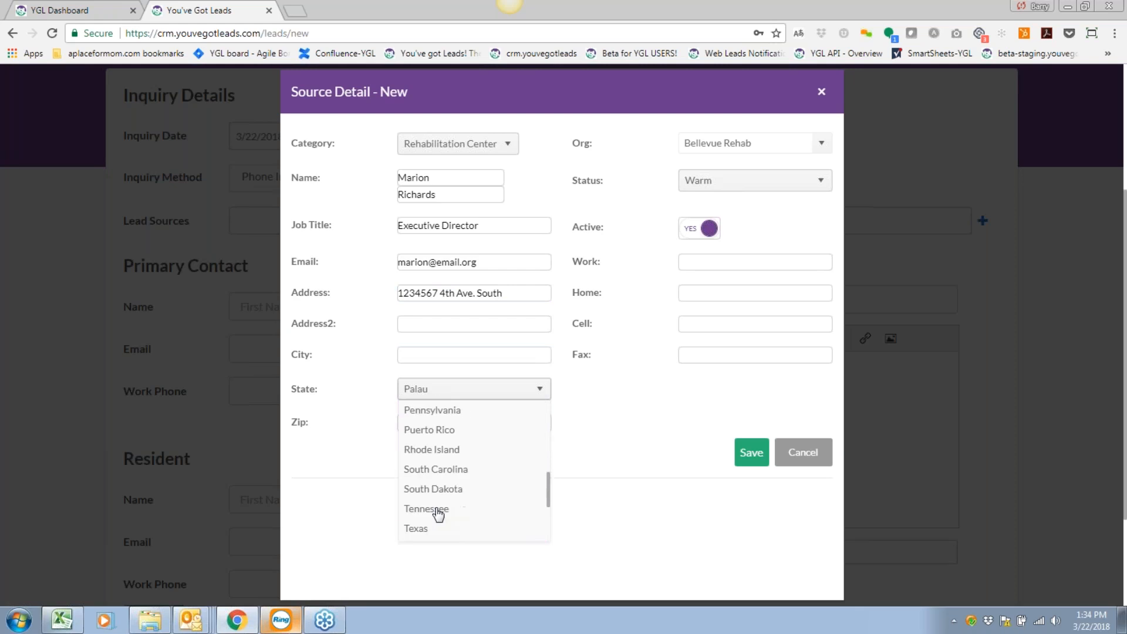
left_click(443, 410)
left_click(445, 416)
type("15101")
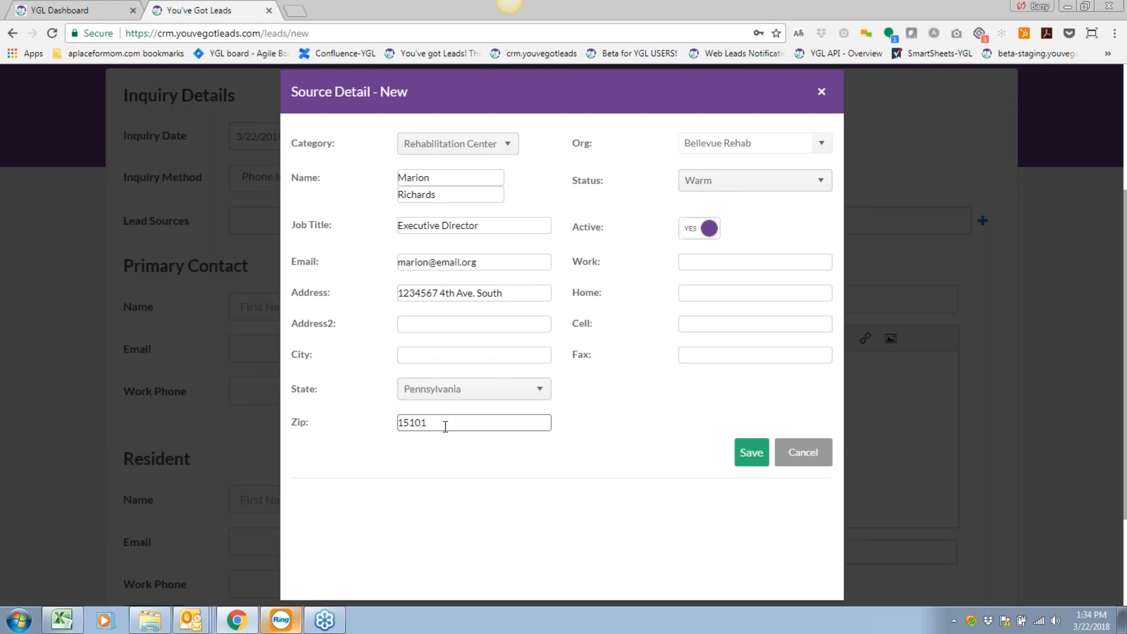
left_click(495, 353)
type("Allison Park")
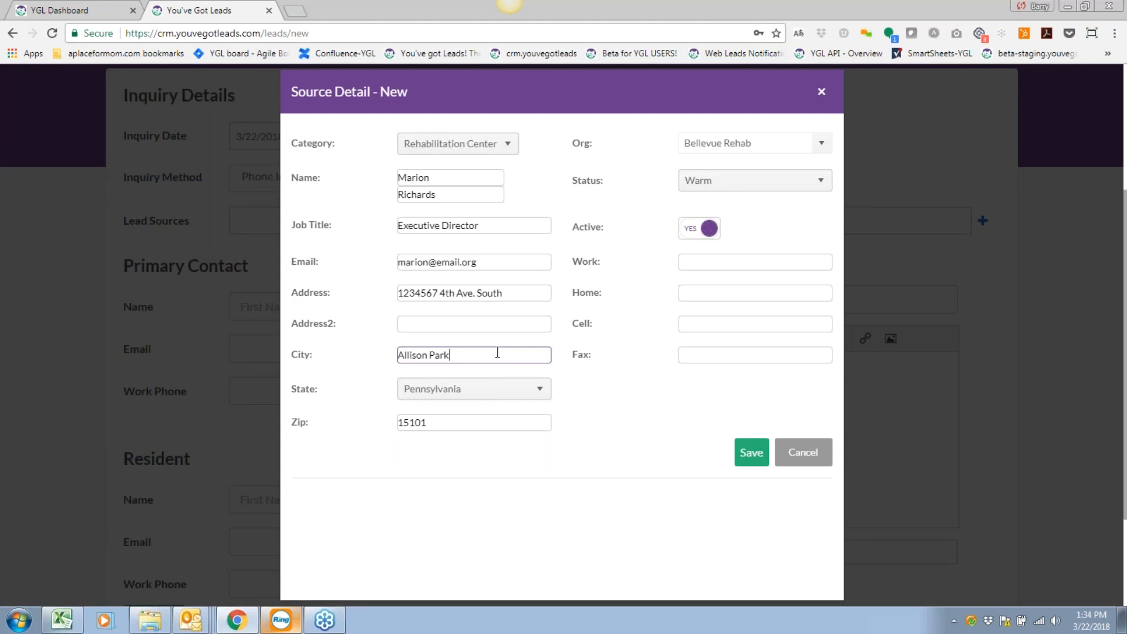
type("Bell")
key("BackSpace")
key("BackSpace")
key("BackSpace")
key("BackSpace")
left_click(695, 394)
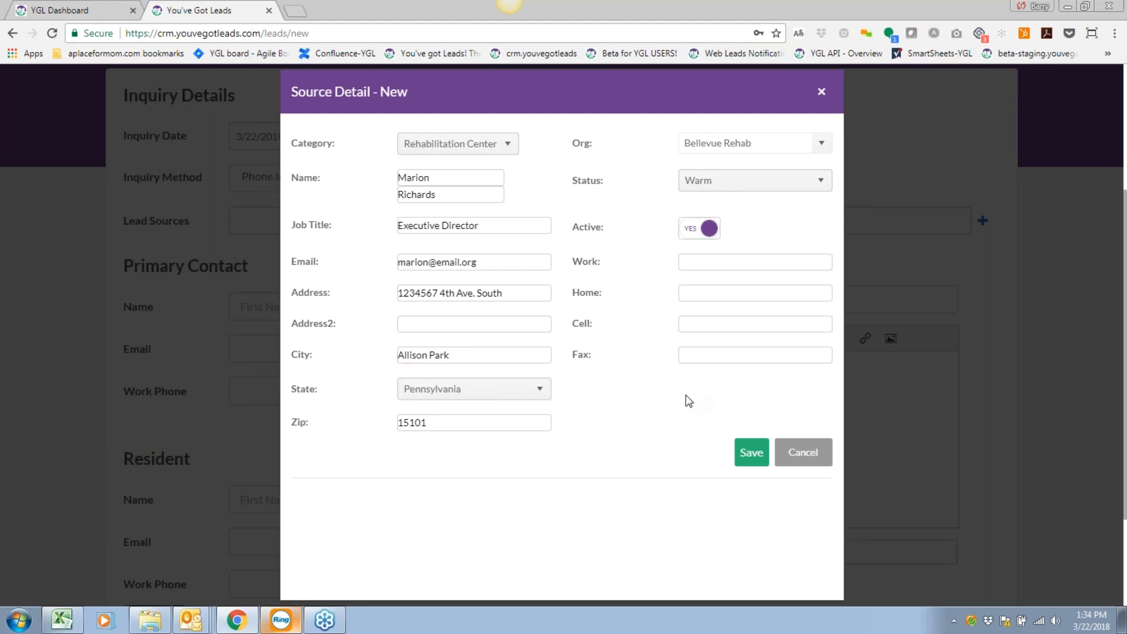
Enter the contact's work phone number and save the new source.
left_click(727, 261)
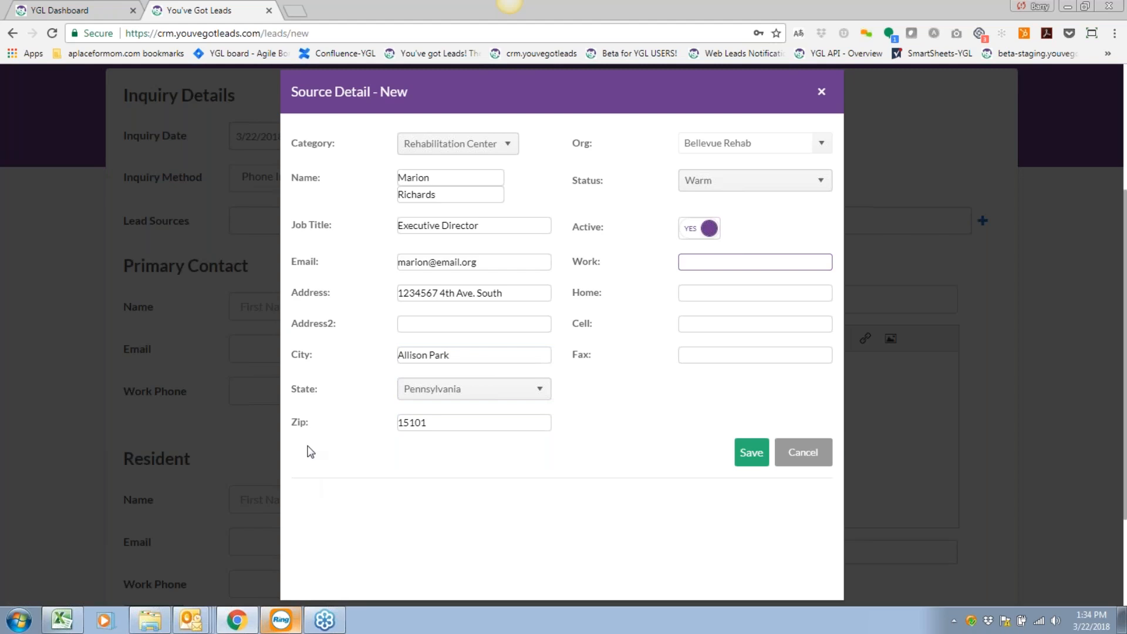
type("555-555-2233")
key("Tab")
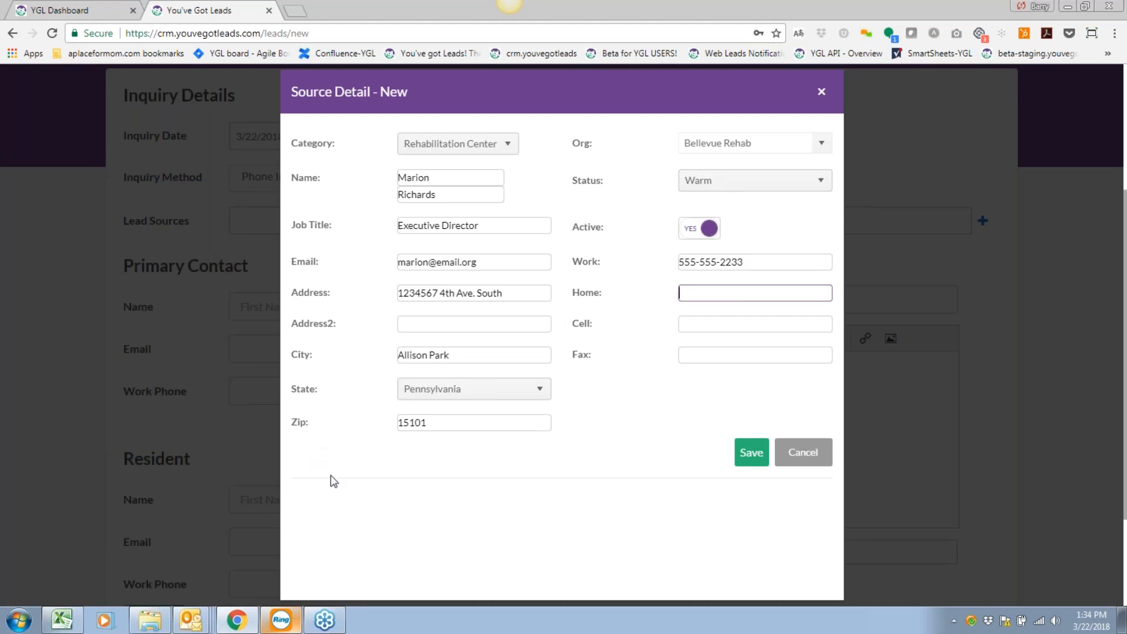
left_click(756, 454)
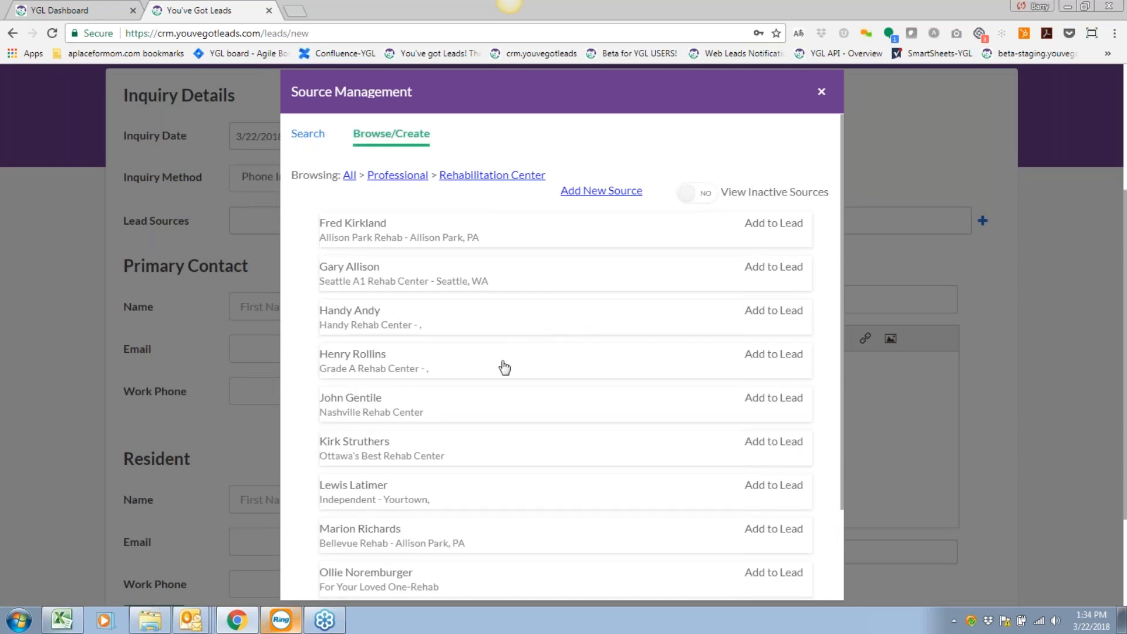
Add the new Bellevue Rehab contact to the lead as its source.
scroll(504, 367, "down", 1)
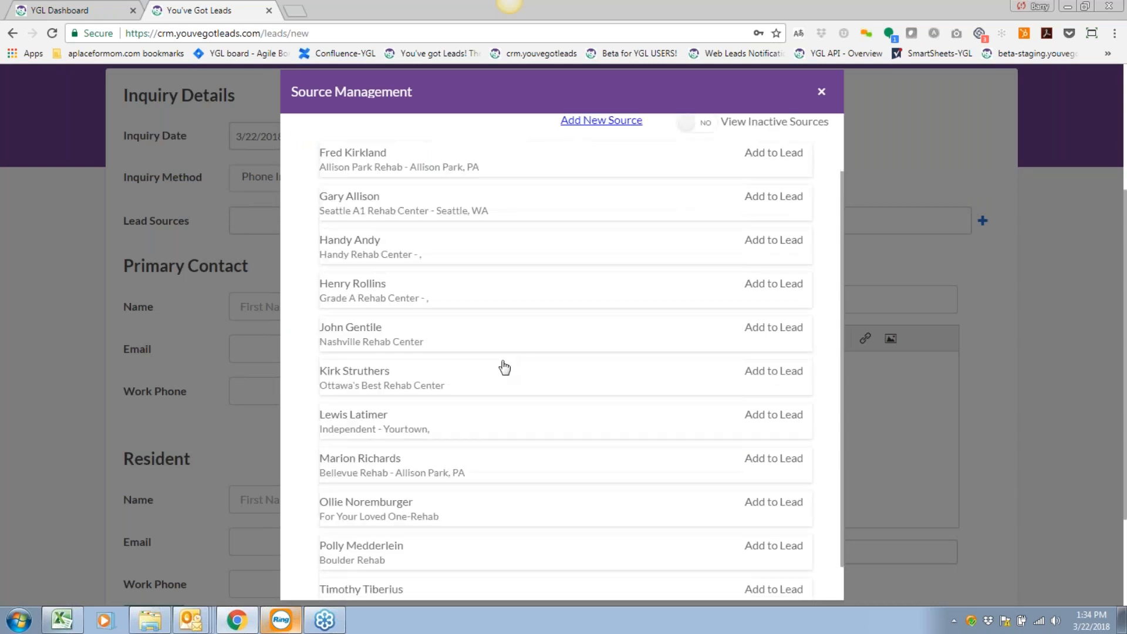
scroll(504, 368, "down", 1)
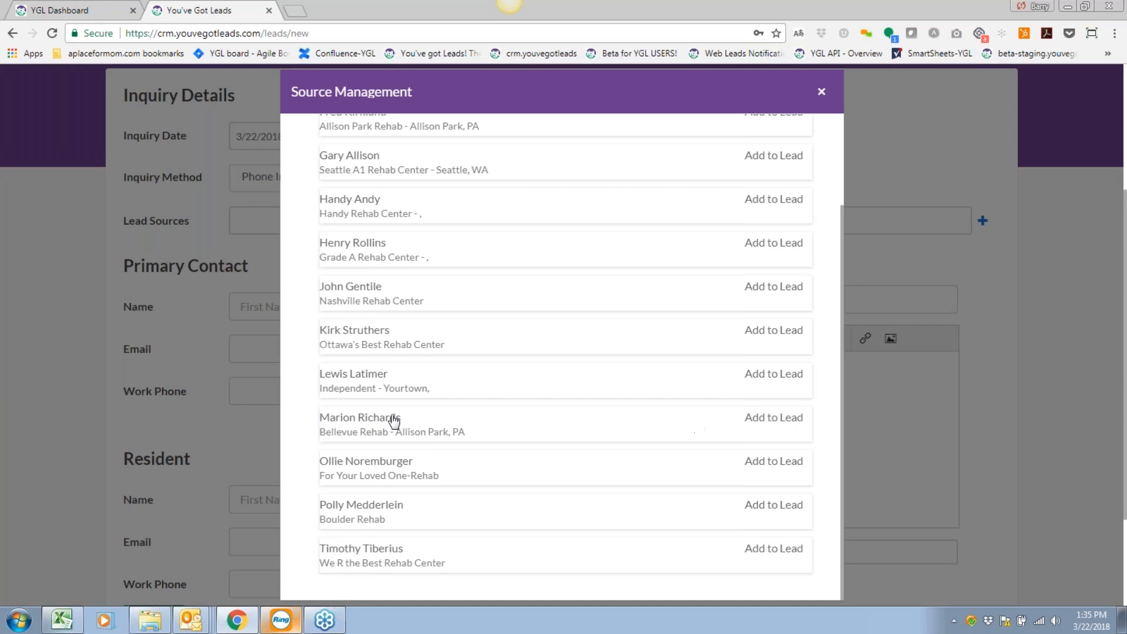
left_click(757, 419)
scroll(757, 419, "up", 2)
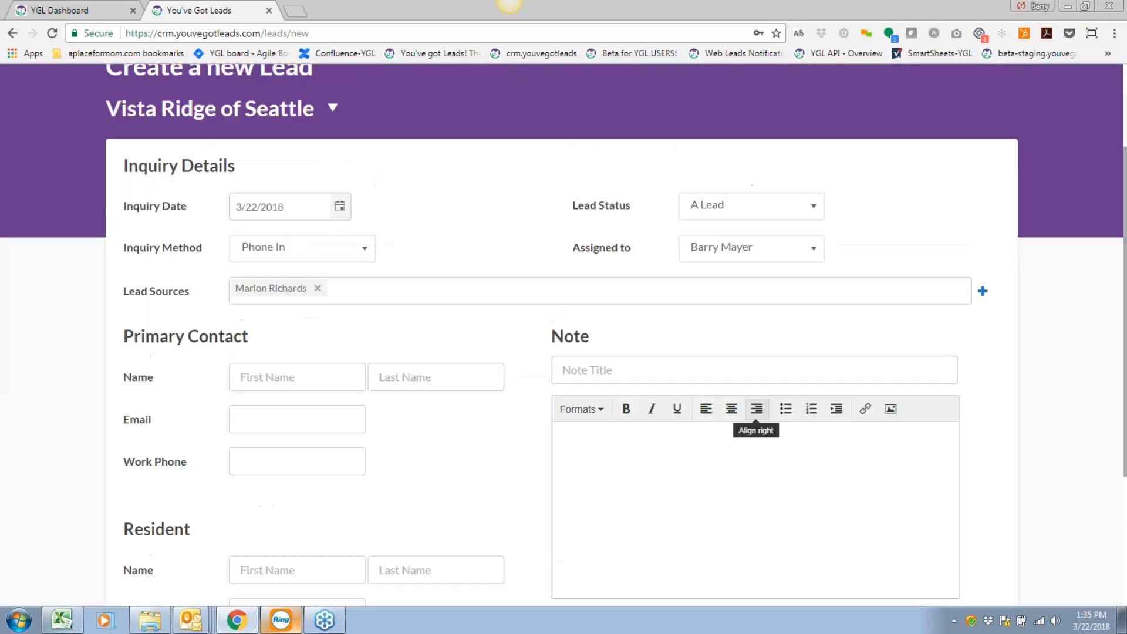
left_click(132, 357)
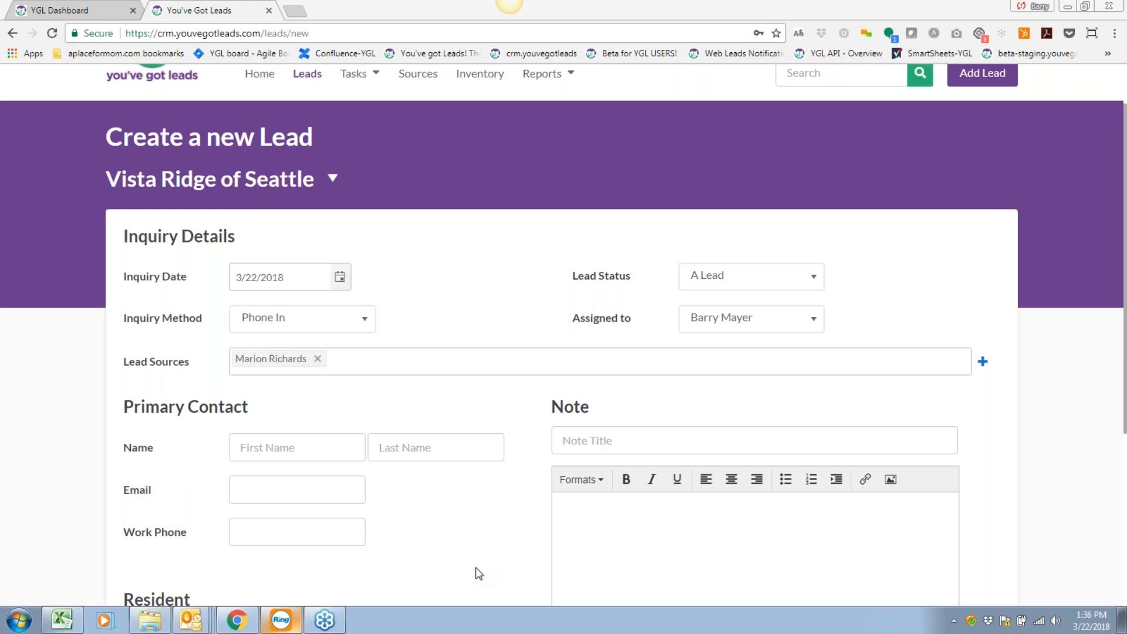
scroll(479, 521, "down", 2)
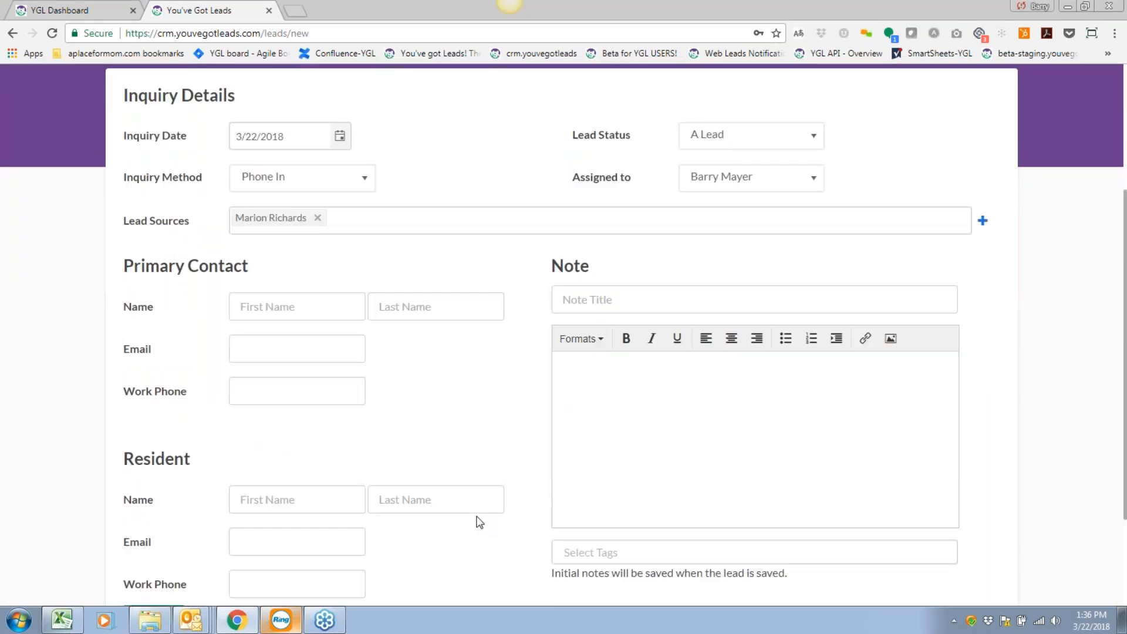
scroll(480, 522, "up", 1)
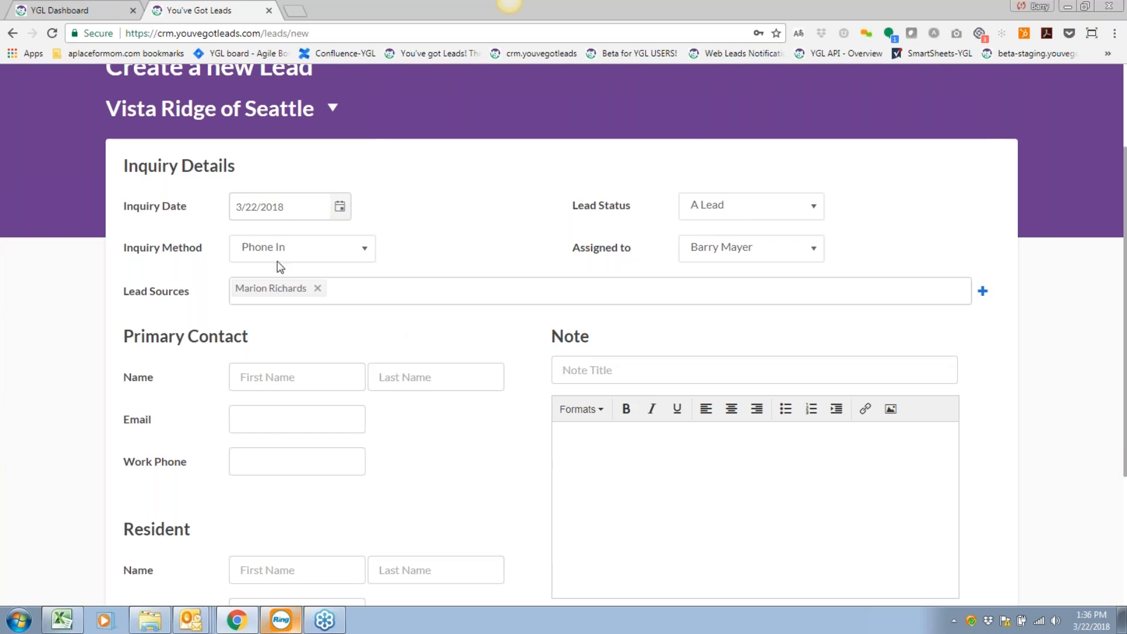
scroll(443, 460, "down", 1)
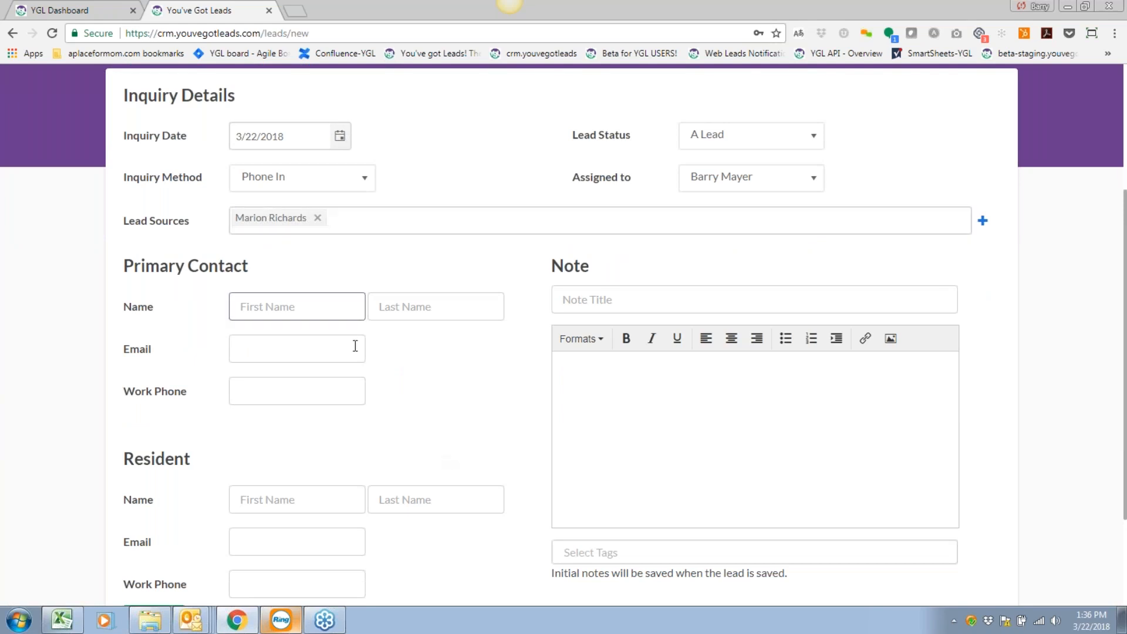
scroll(440, 406, "down", 1)
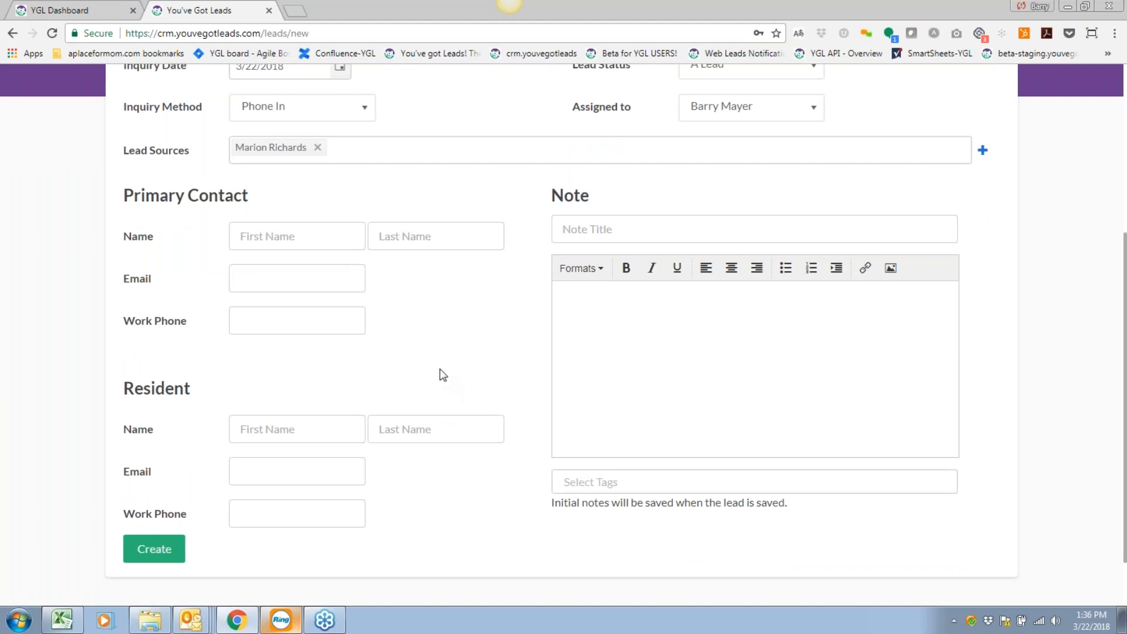
left_click(313, 239)
Enter the primary contact's first name, last name and e-mail address.
key("Tab")
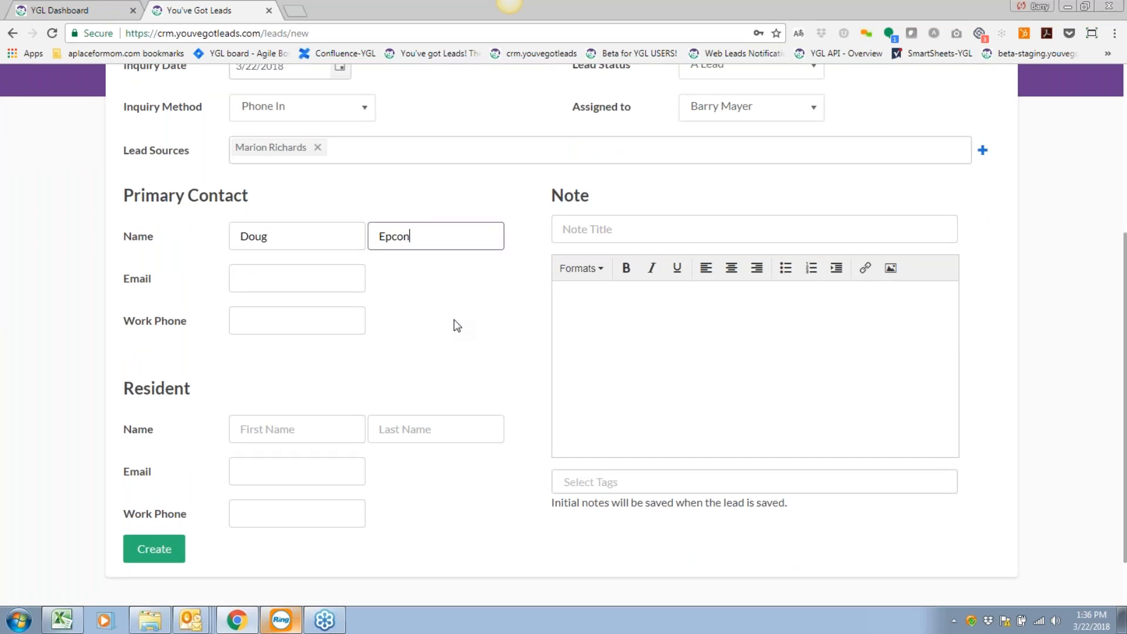
key("Tab")
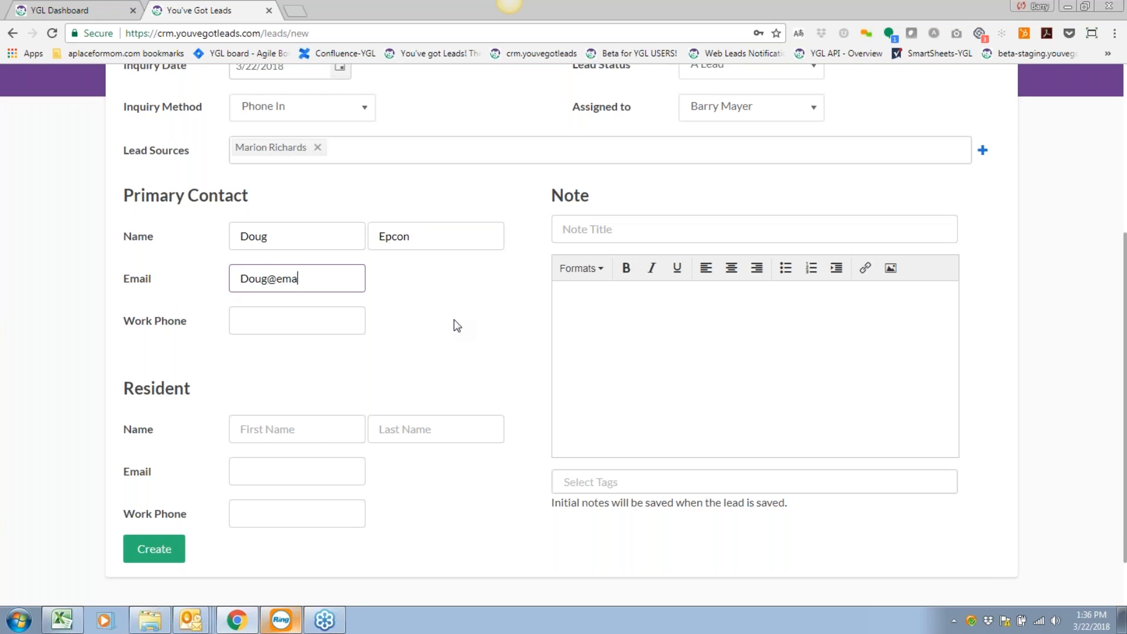
key("Tab")
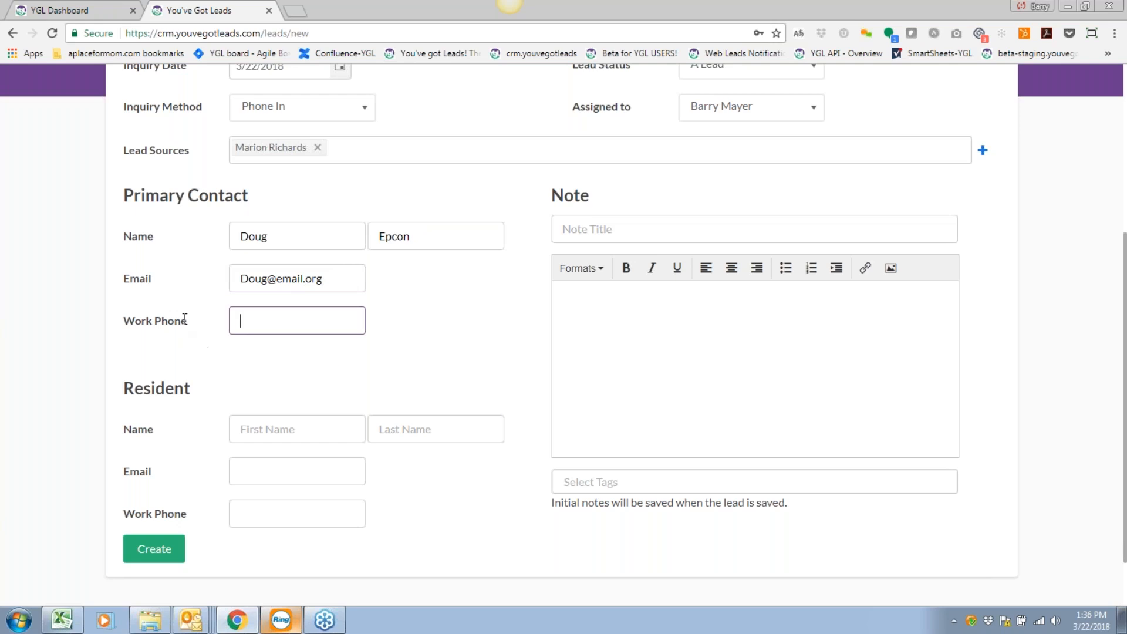
mouse_move(185, 320)
left_mouse_down()
mouse_move(123, 320)
mouse_move(189, 320)
left_mouse_up()
left_click(125, 320)
left_click(328, 384)
Enter the primary contact's work phone number.
scroll(401, 355, "down", 1)
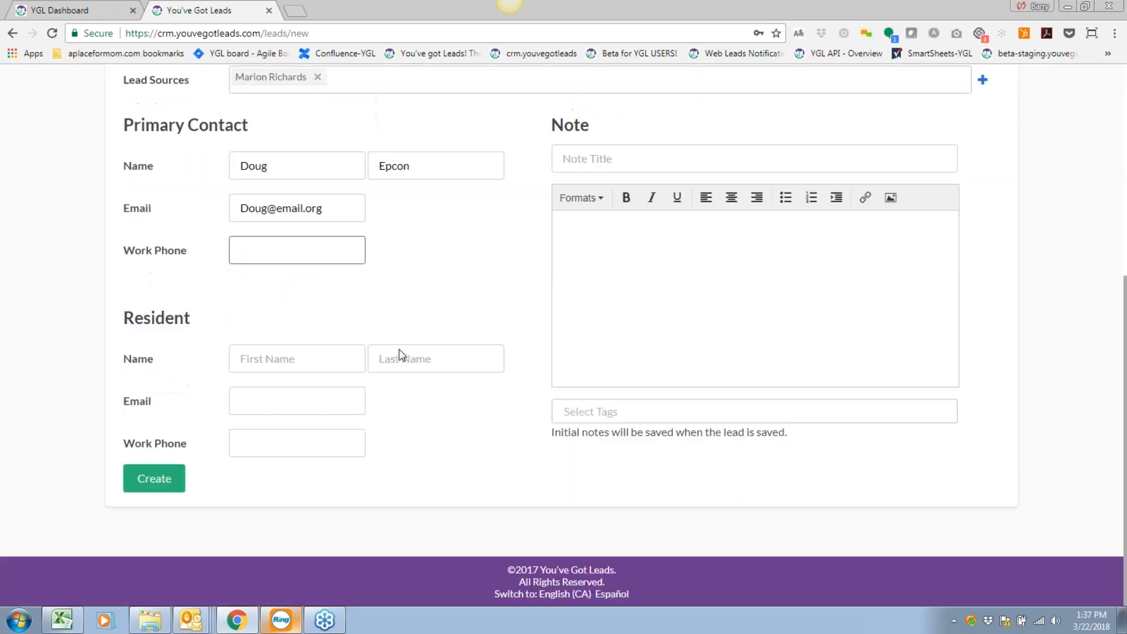
left_click(347, 365)
left_click(317, 253)
scroll(415, 278, "up", 1)
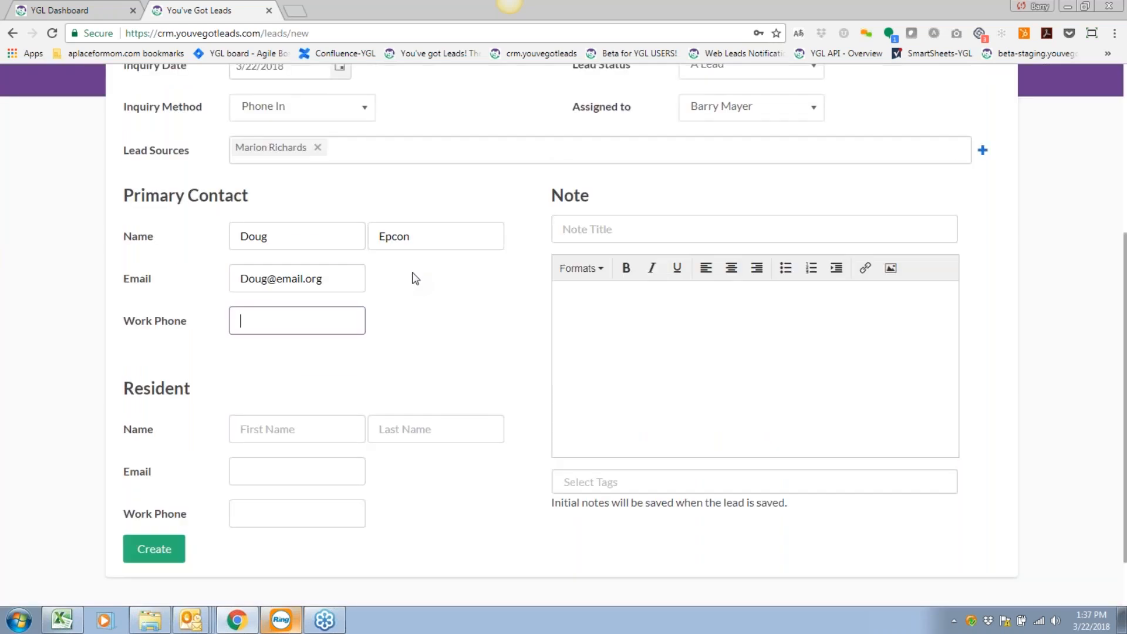
type("455-000-5555")
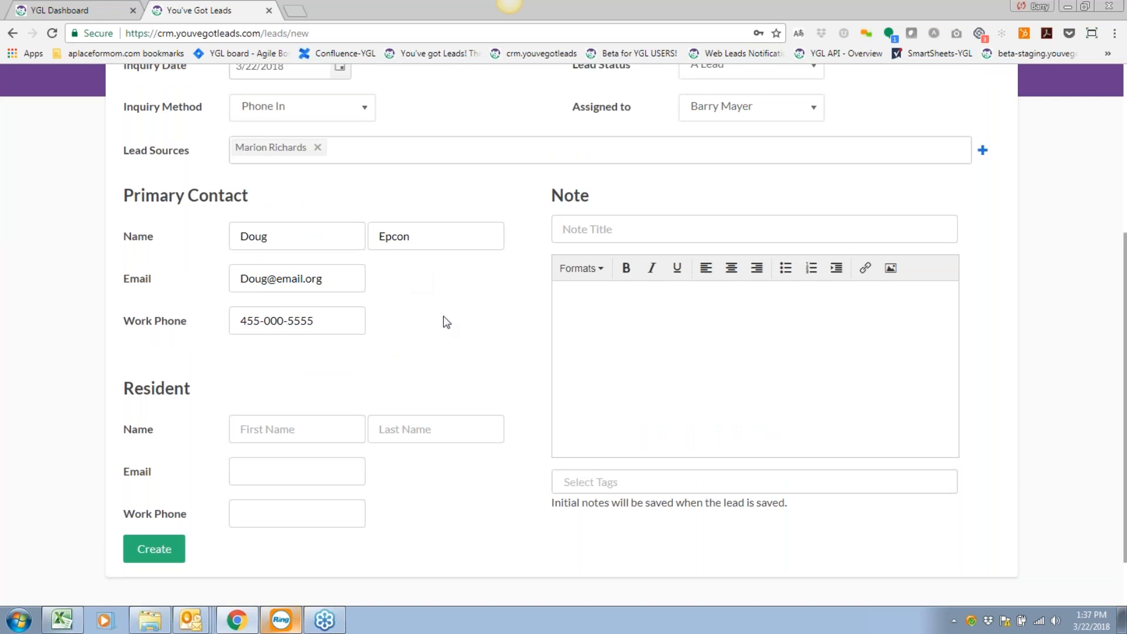
Enter the resident's first and last name.
scroll(411, 329, "down", 1)
left_click(307, 357)
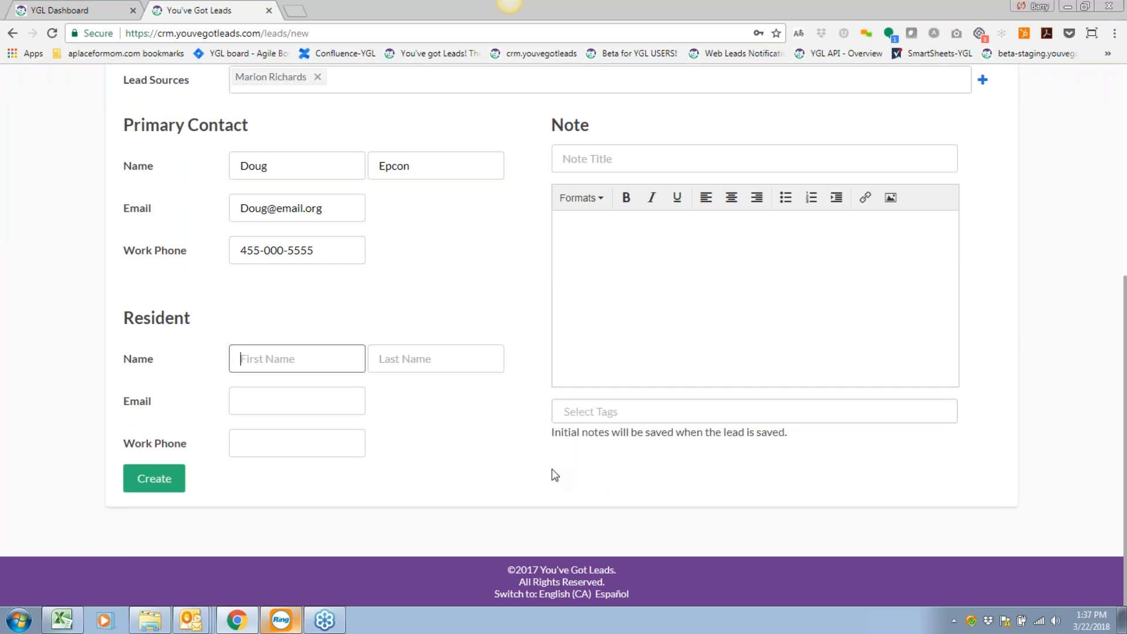
key("Tab")
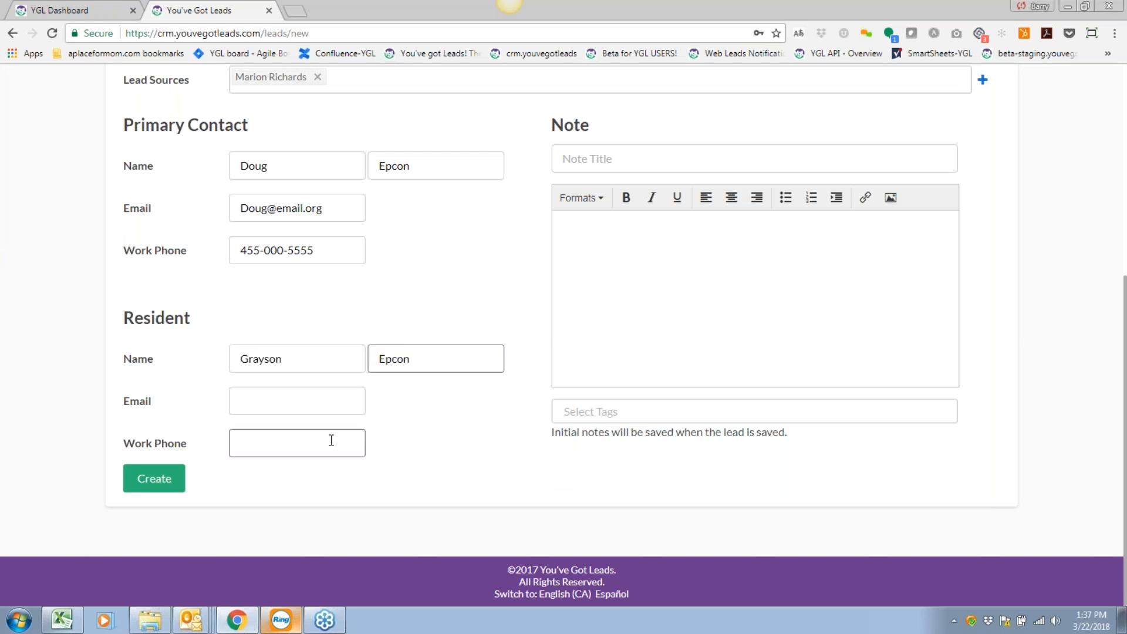
left_click(500, 419)
scroll(503, 415, "up", 1)
scroll(503, 416, "up", 1)
left_click(628, 236)
Title the note 'This is a note title.' with a capital T.
left_click(627, 241)
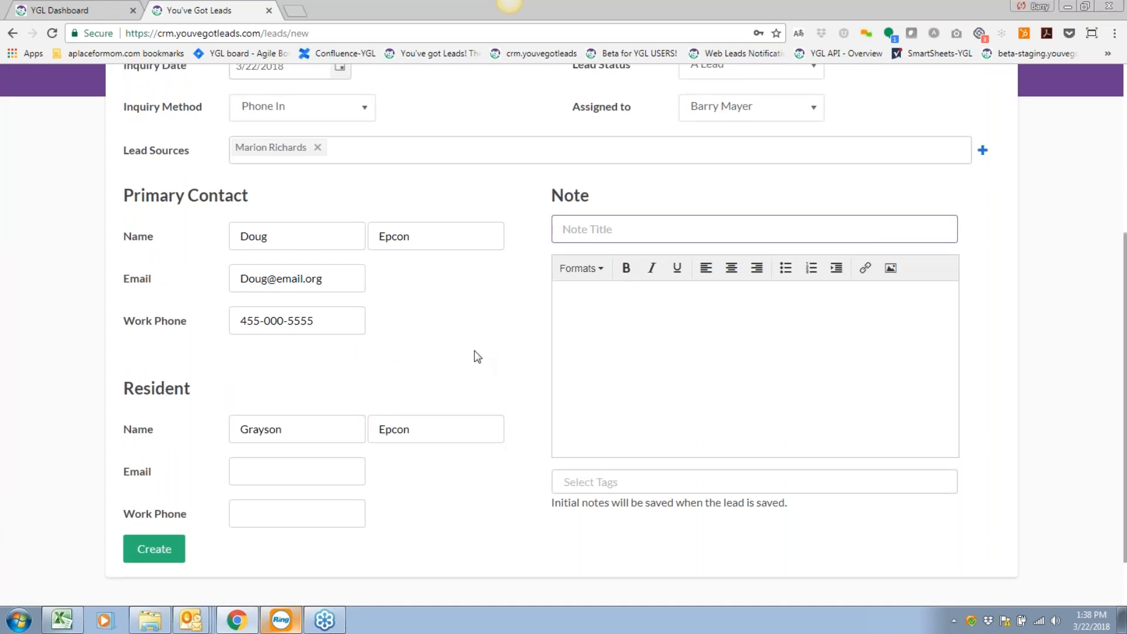
type("this is a note title.")
left_click(568, 230)
key("BackSpace")
type("T")
Write the note body 'Enter great notes and then you'll remember what you discussed upon following up!' and create the lead.
left_click(654, 321)
type("Enter great notes ")
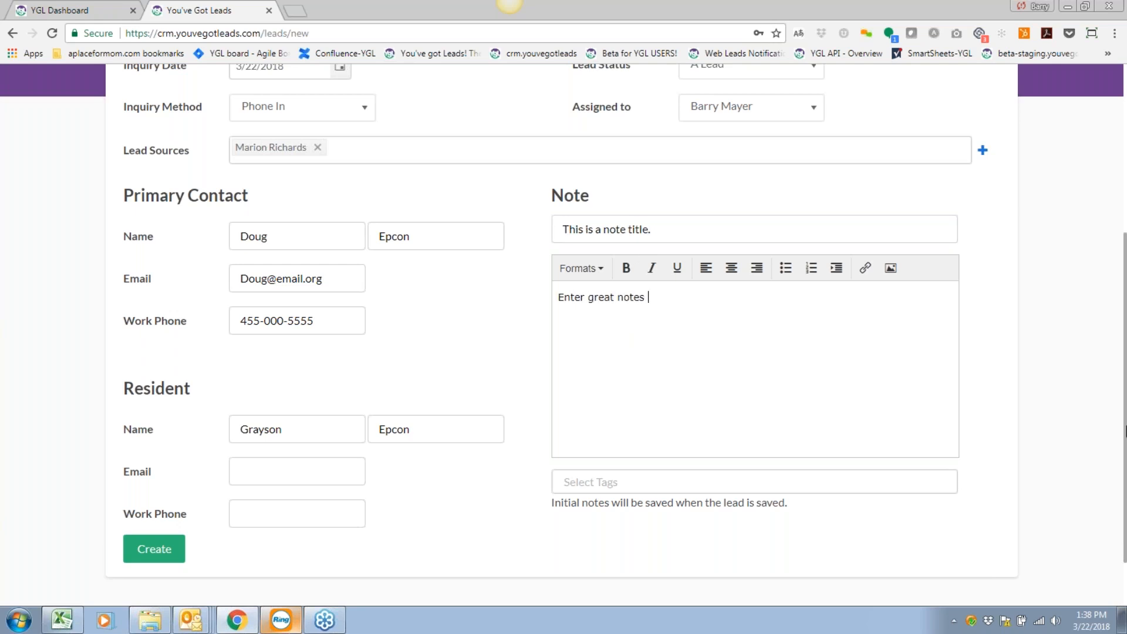
type("and then you'll remember what you")
key("BackSpace")
key("BackSpace")
key("BackSpace")
type("you discu")
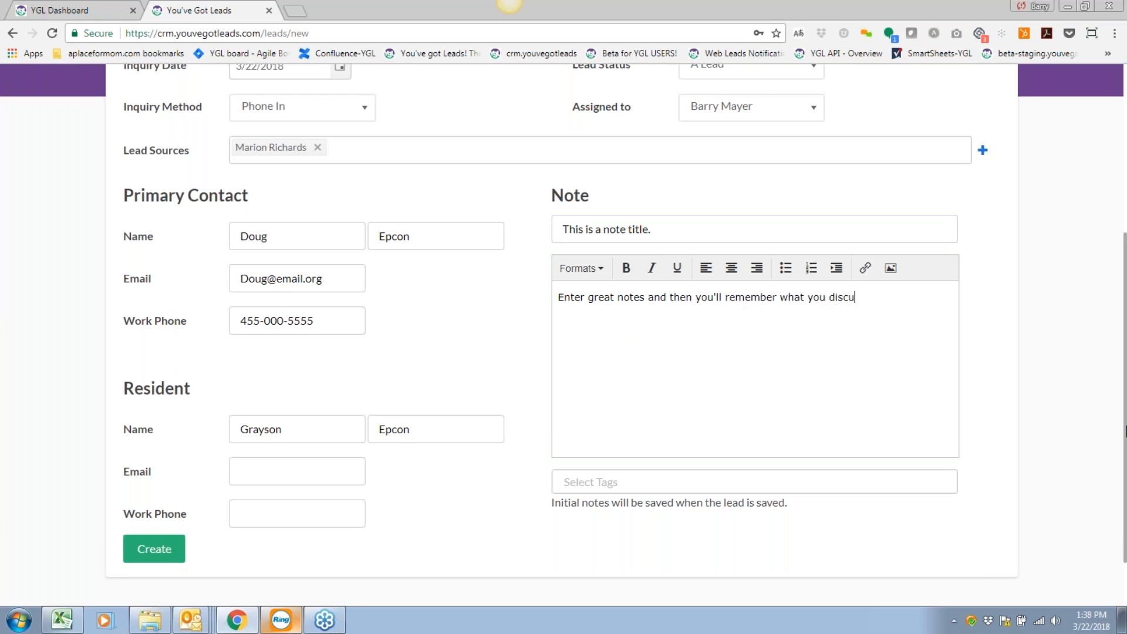
type("ssed upon following up!")
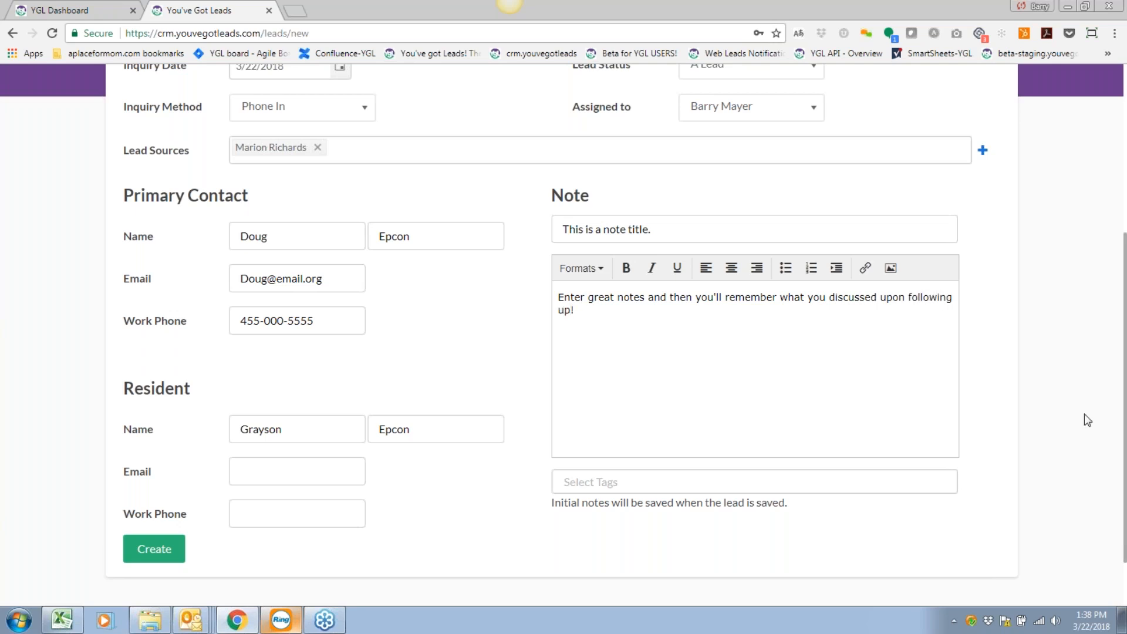
scroll(473, 388, "up", 1)
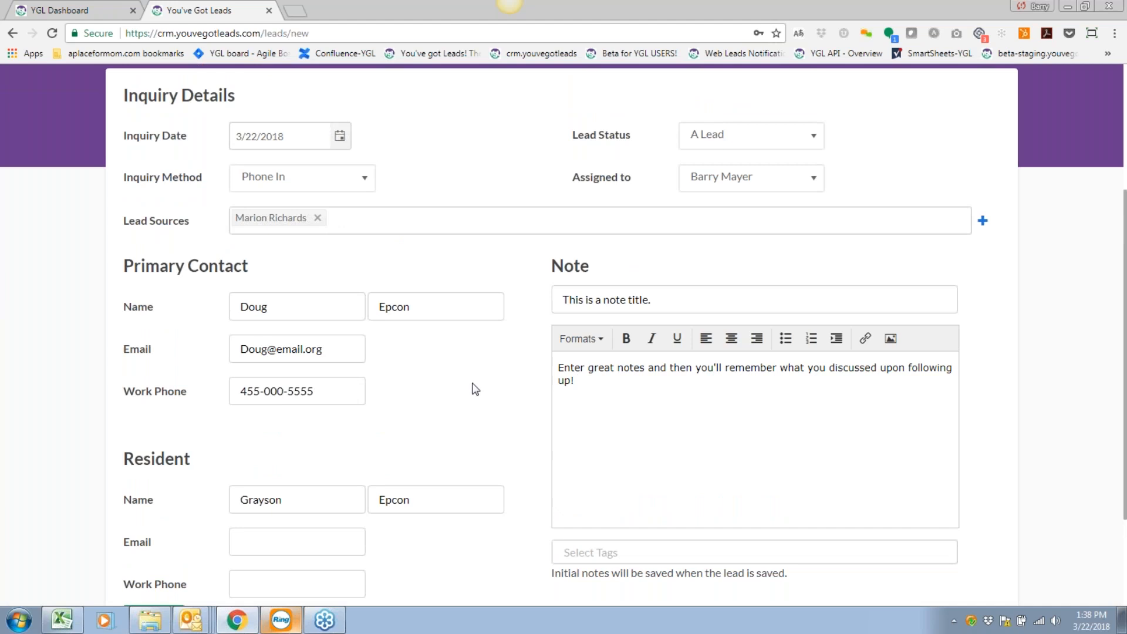
scroll(475, 388, "up", 2)
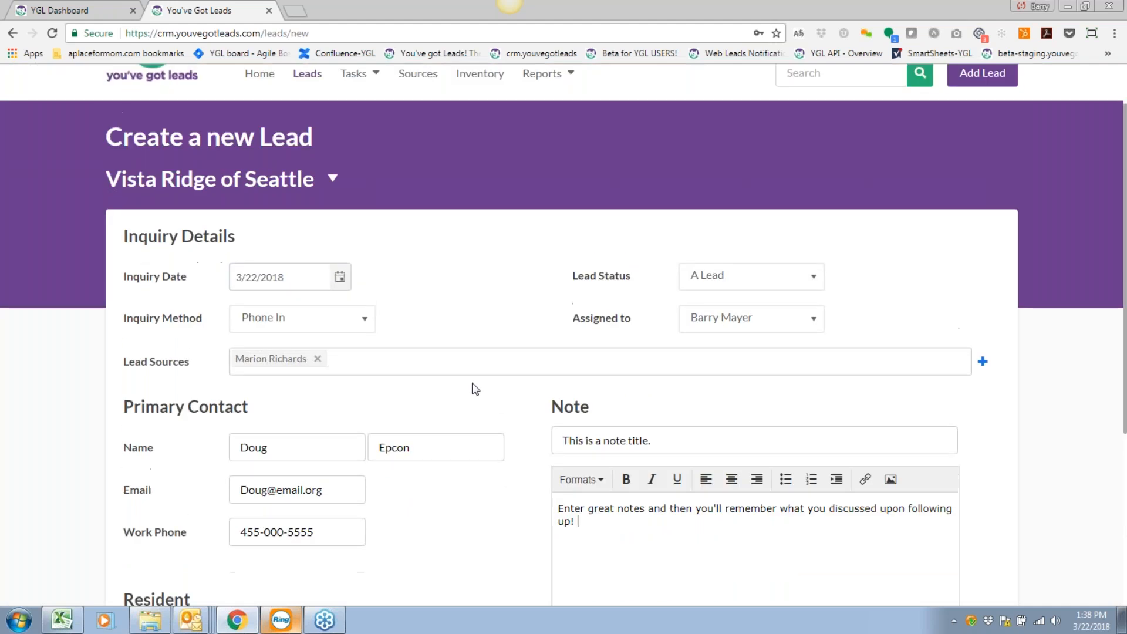
scroll(475, 389, "down", 4)
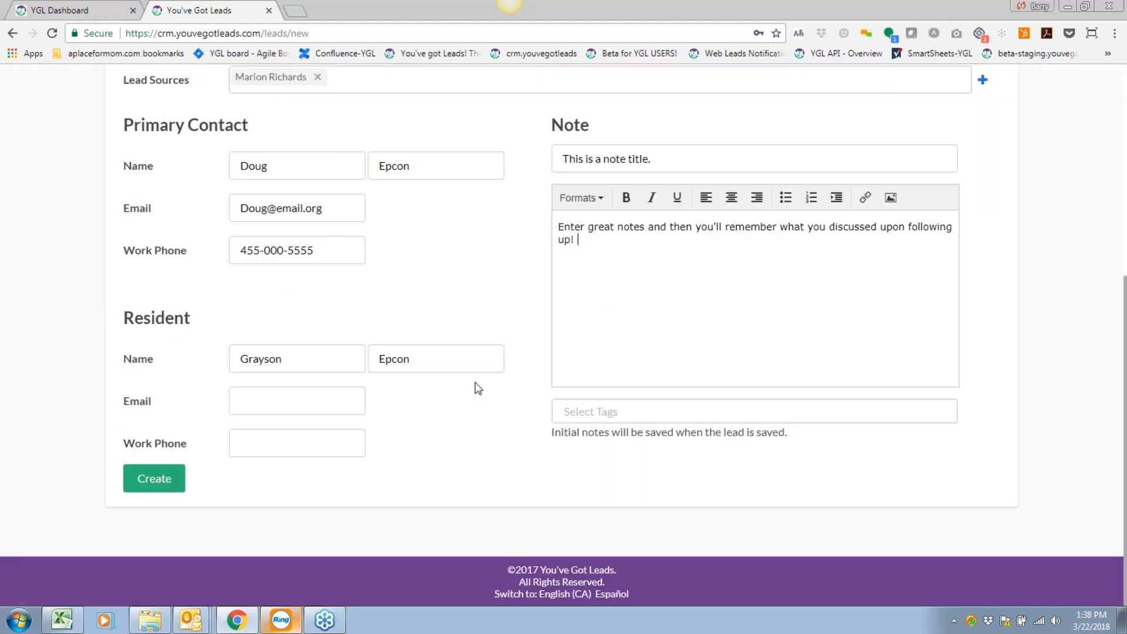
left_click(166, 480)
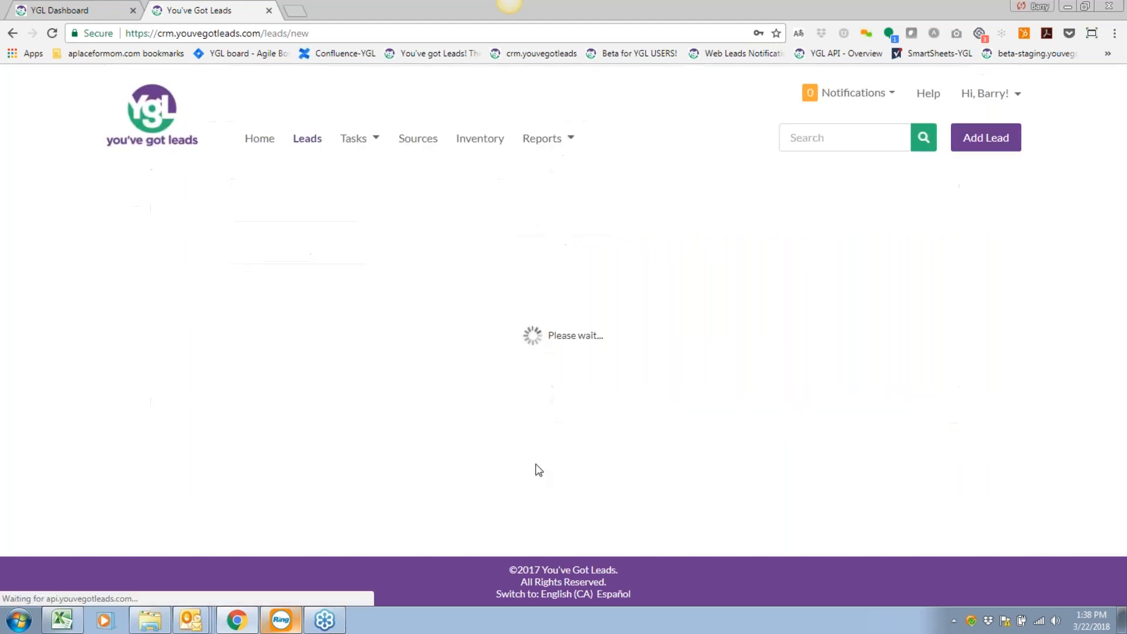
Review the phone fields on the new lead's page and save the Primary Contact section.
scroll(445, 411, "down", 2)
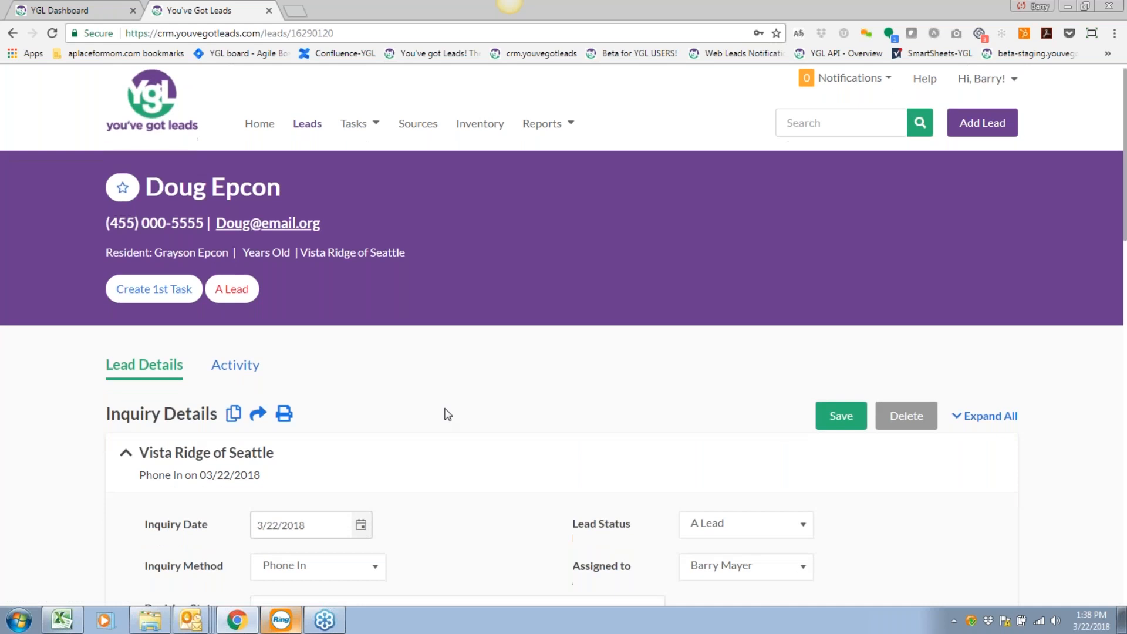
scroll(448, 414, "up", 2)
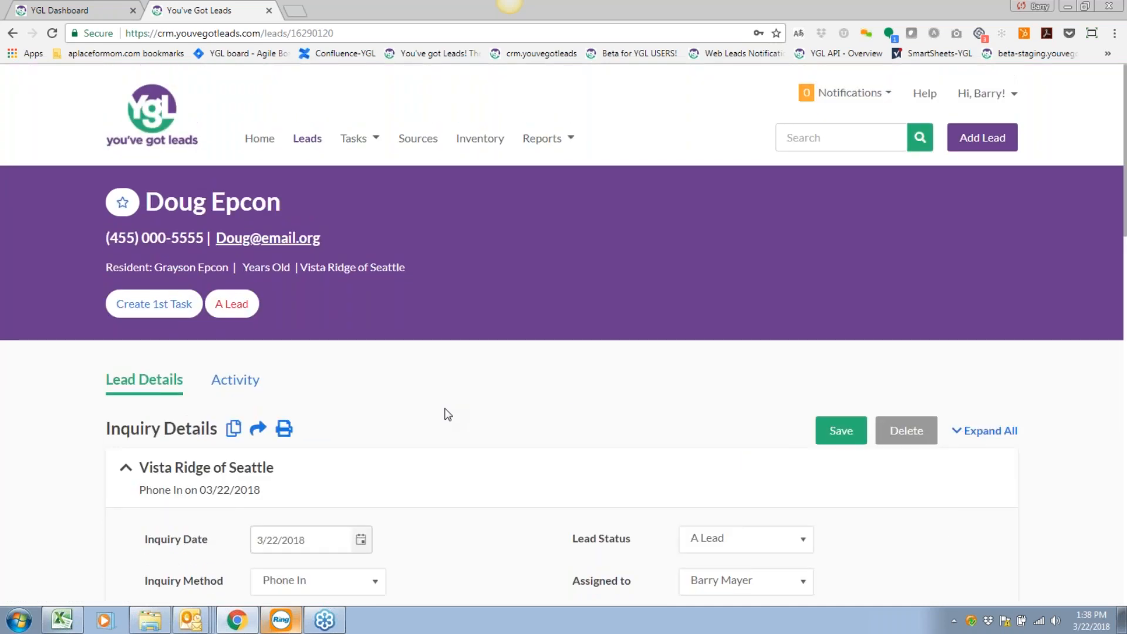
scroll(446, 414, "down", 1)
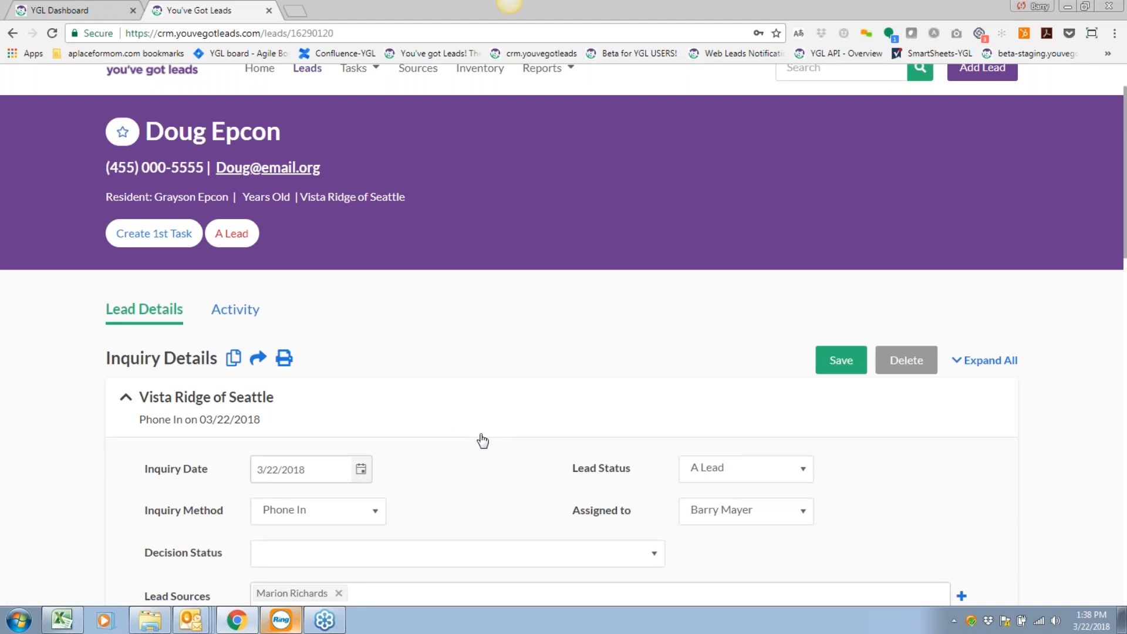
scroll(482, 440, "down", 2)
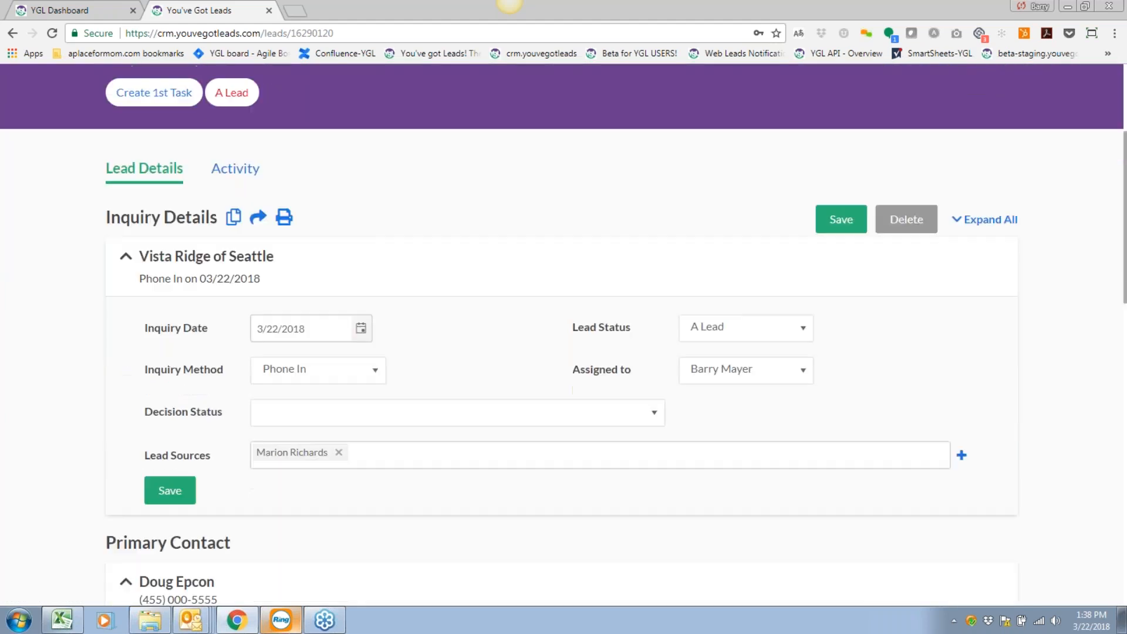
scroll(482, 441, "up", 2)
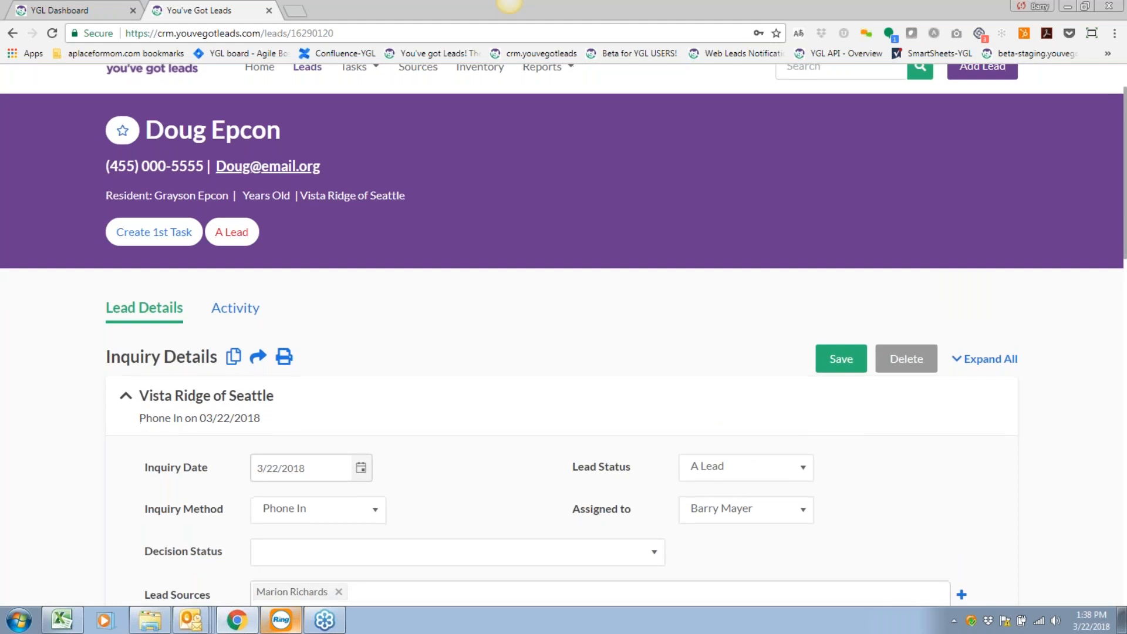
scroll(530, 371, "down", 5)
scroll(530, 371, "down", 4)
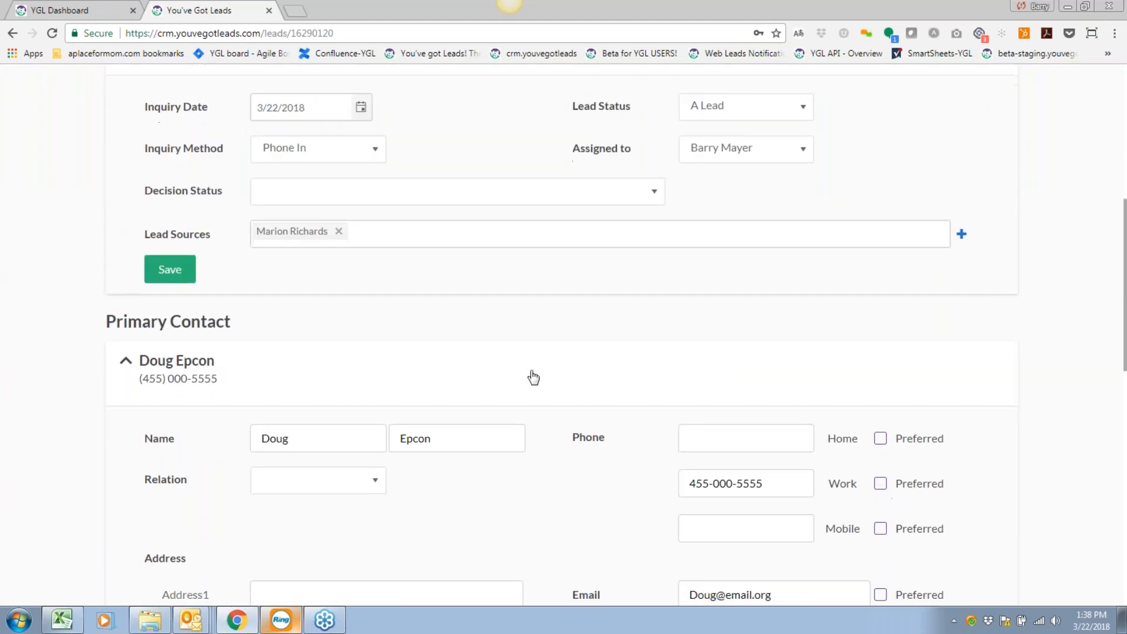
left_click(769, 161)
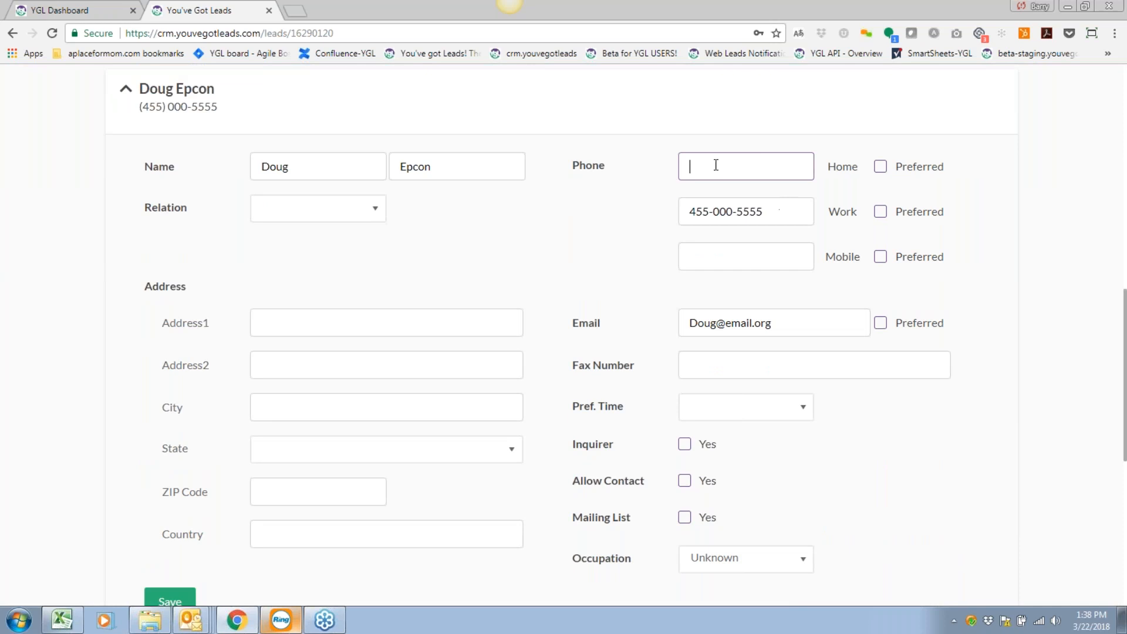
left_click(712, 263)
scroll(491, 290, "down", 3)
scroll(492, 289, "down", 2)
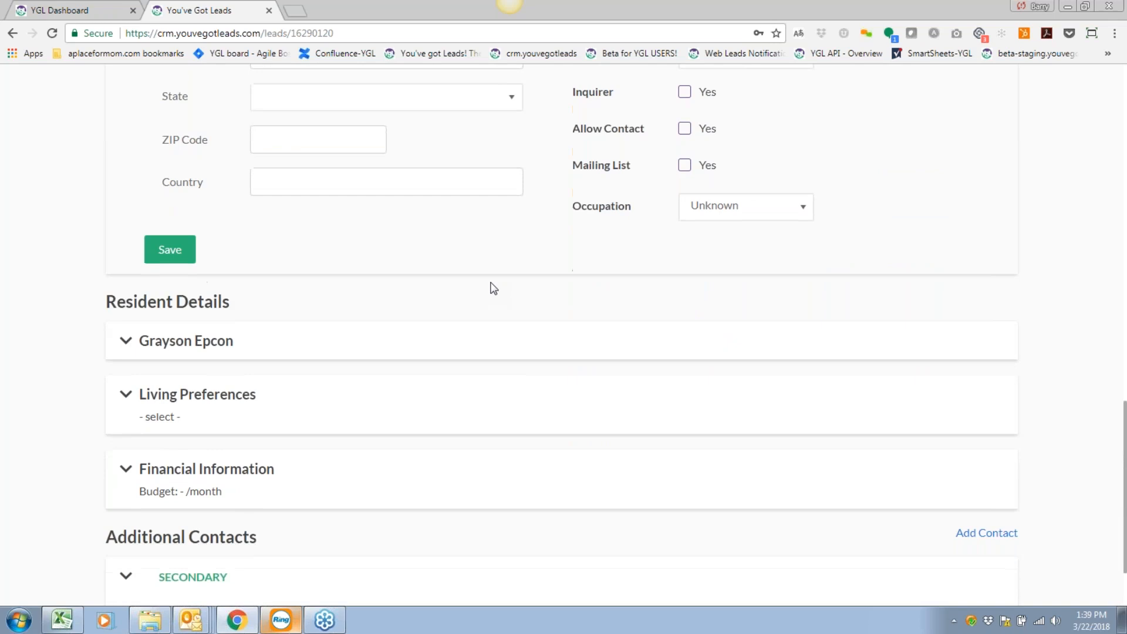
left_click(161, 257)
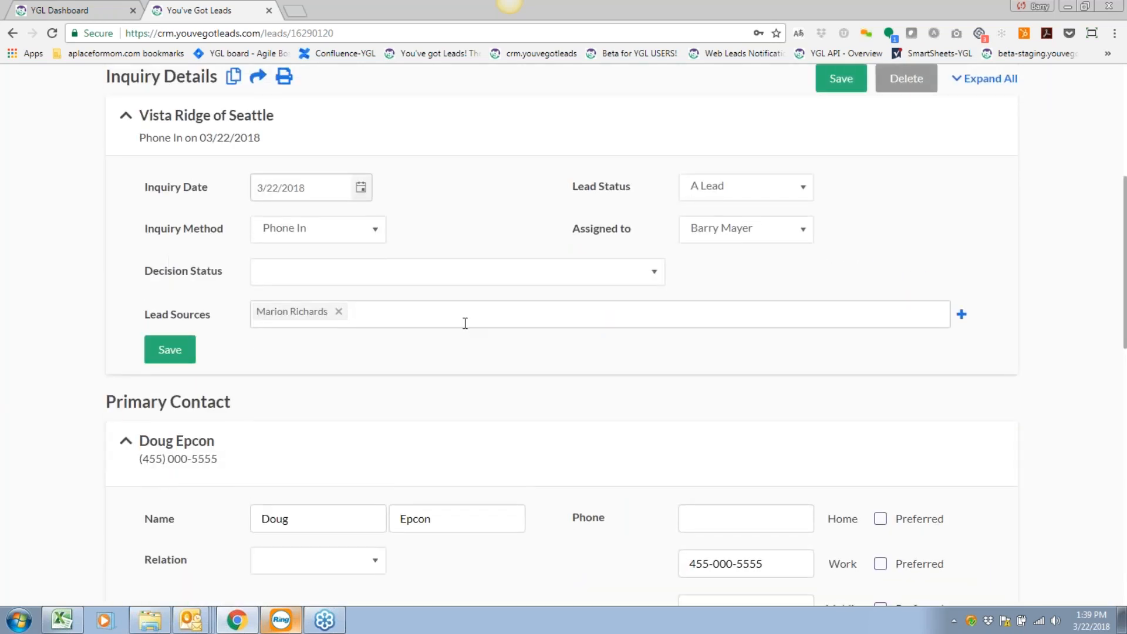
Save the lead's Inquiry details section.
scroll(463, 322, "up", 1)
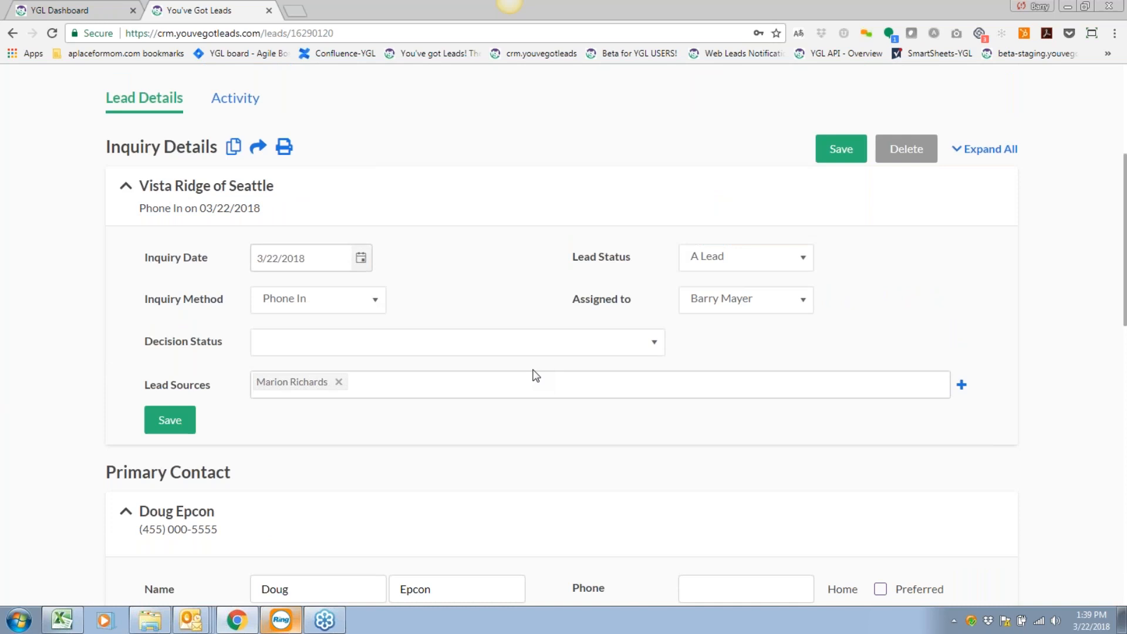
scroll(535, 376, "down", 2)
scroll(548, 385, "up", 2)
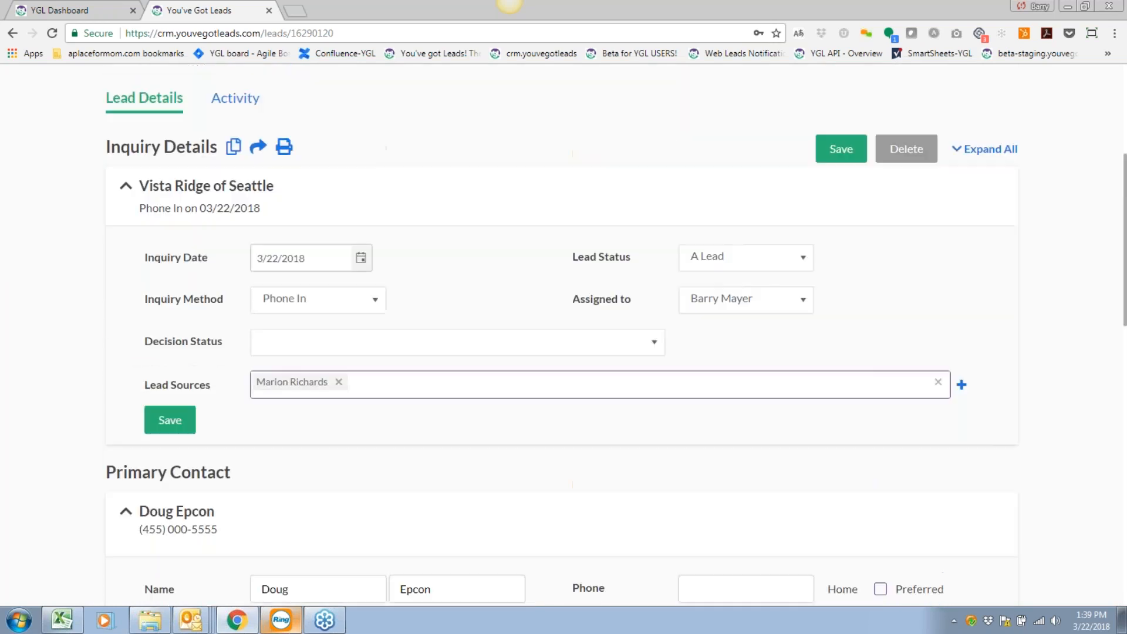
scroll(573, 397, "down", 1)
scroll(572, 398, "up", 1)
left_click(170, 421)
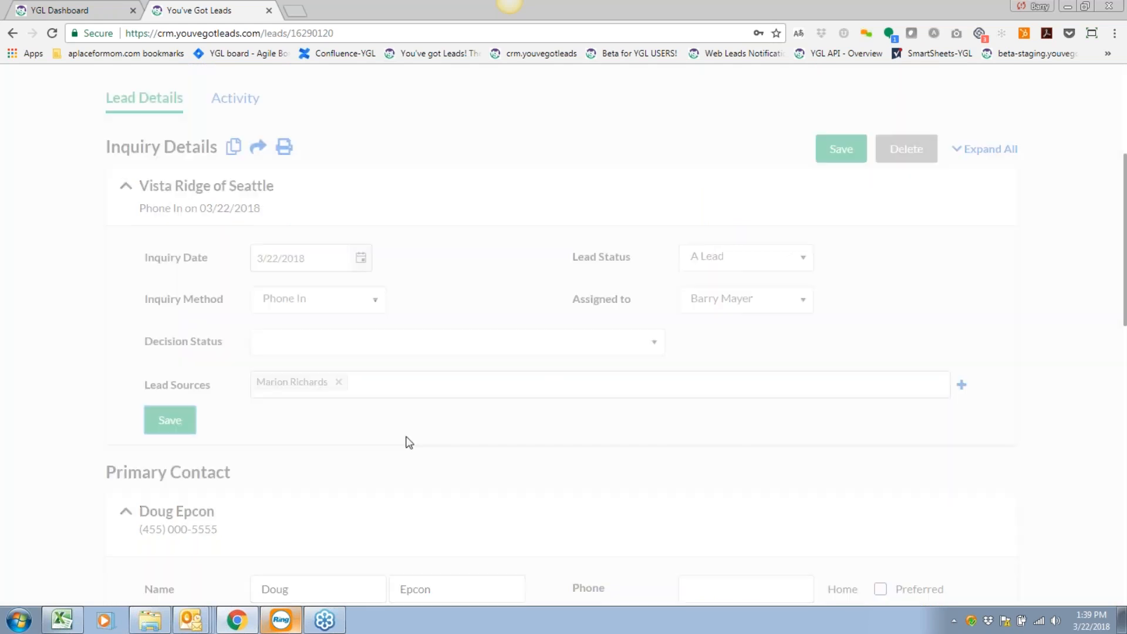
Expand the resident's details and the Living Preferences section.
scroll(406, 443, "down", 8)
scroll(407, 437, "down", 6)
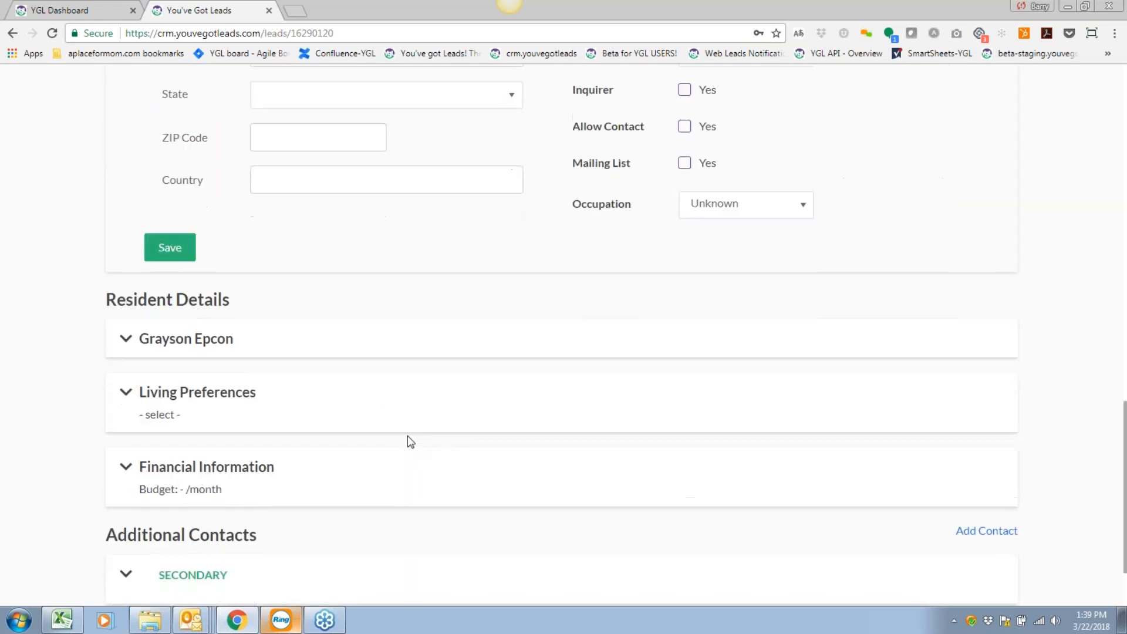
left_click(392, 251)
scroll(387, 435, "down", 10)
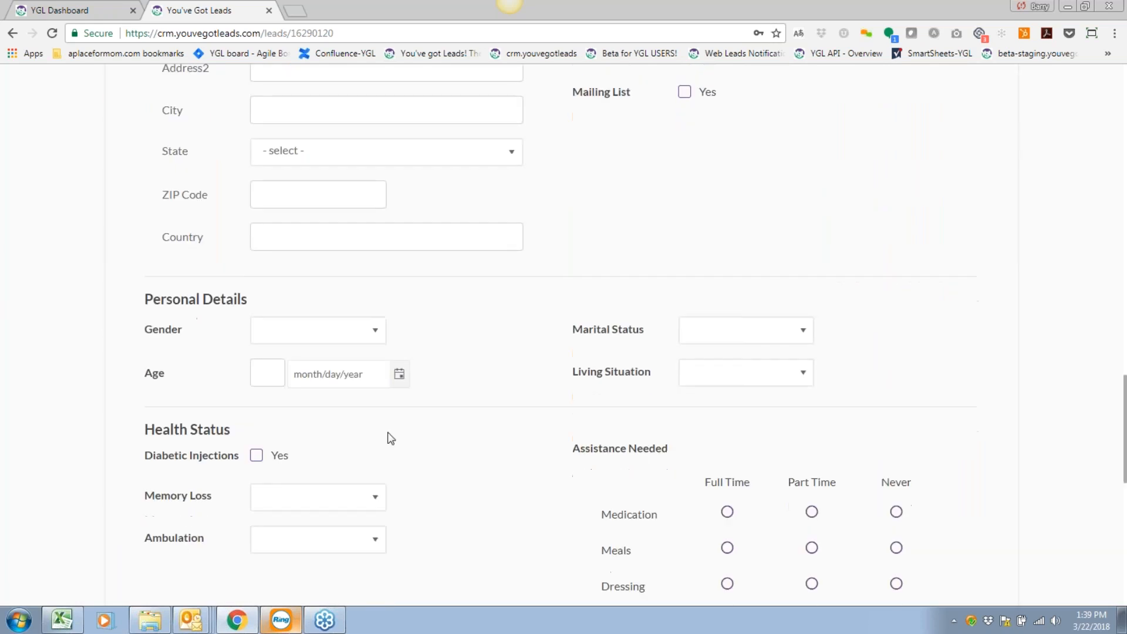
scroll(270, 496, "down", 2)
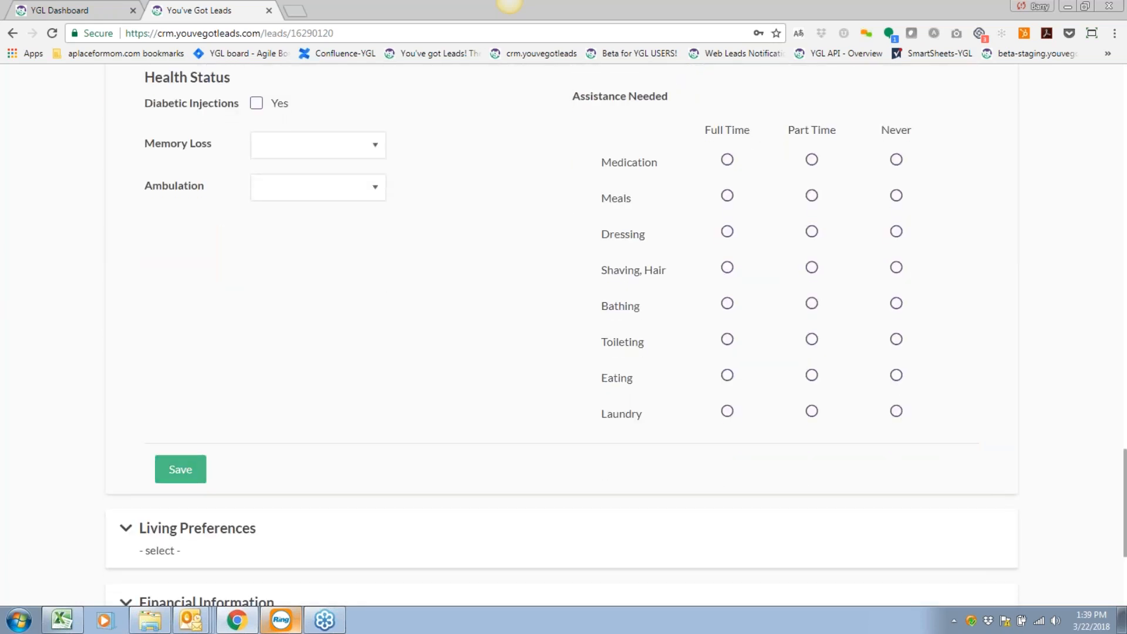
left_click(273, 543)
scroll(356, 390, "down", 7)
scroll(357, 394, "up", 15)
scroll(354, 386, "up", 15)
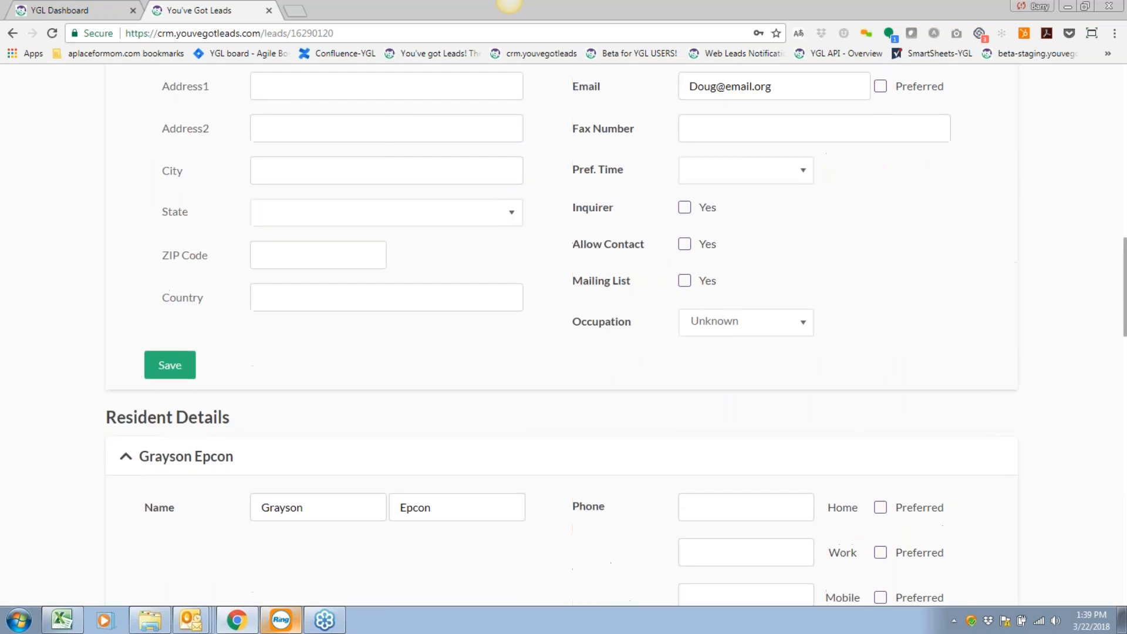
scroll(355, 386, "down", 6)
scroll(354, 386, "down", 2)
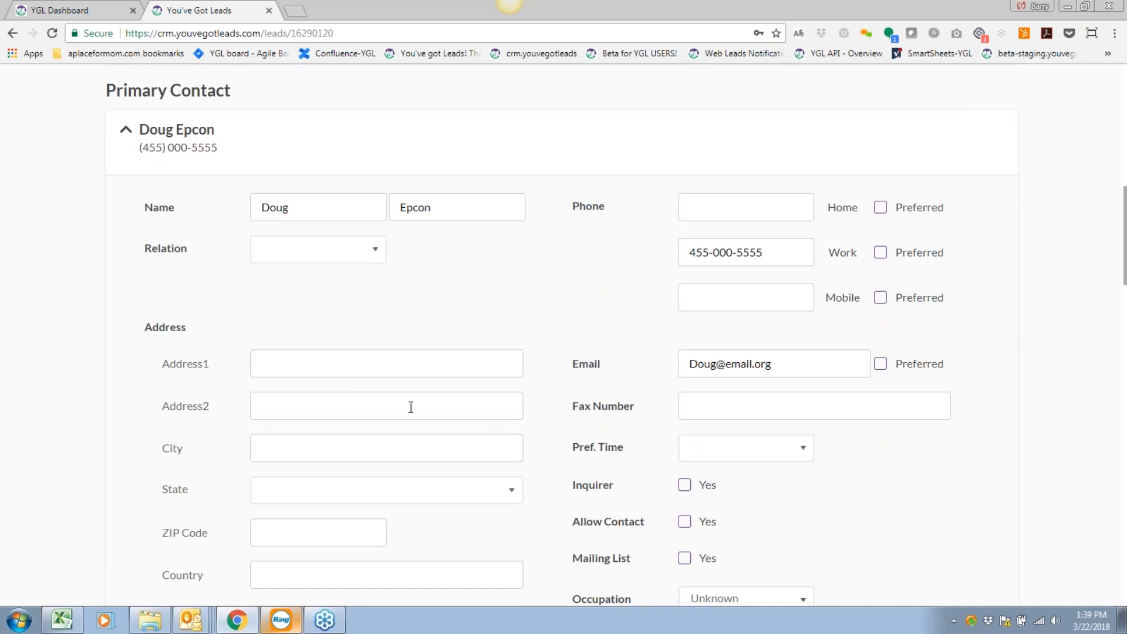
left_click(355, 253)
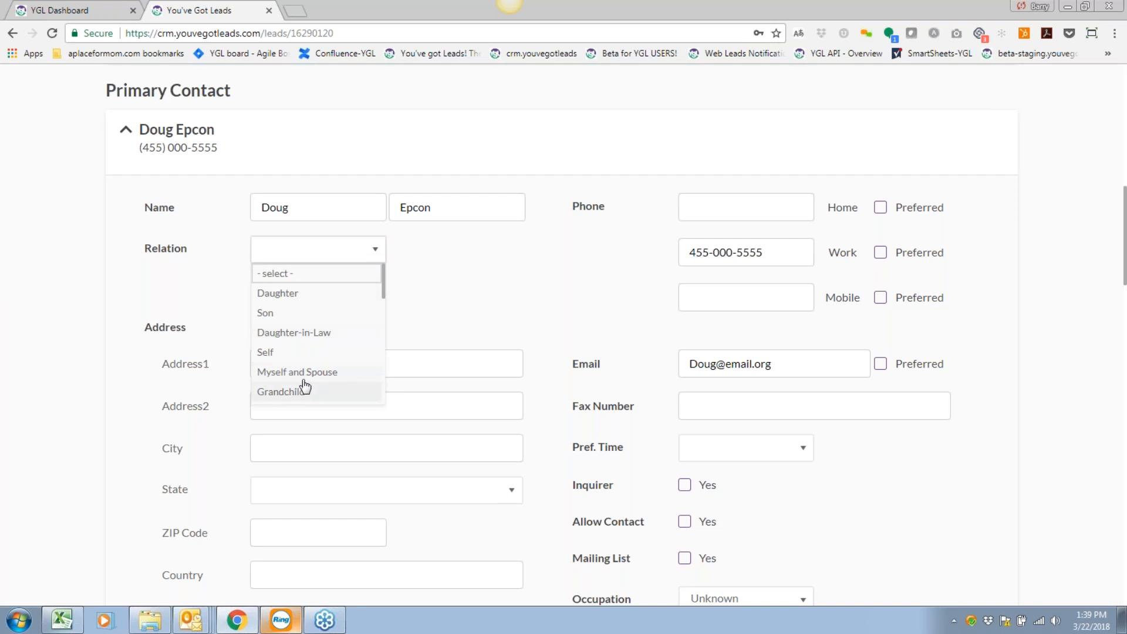
left_click(277, 316)
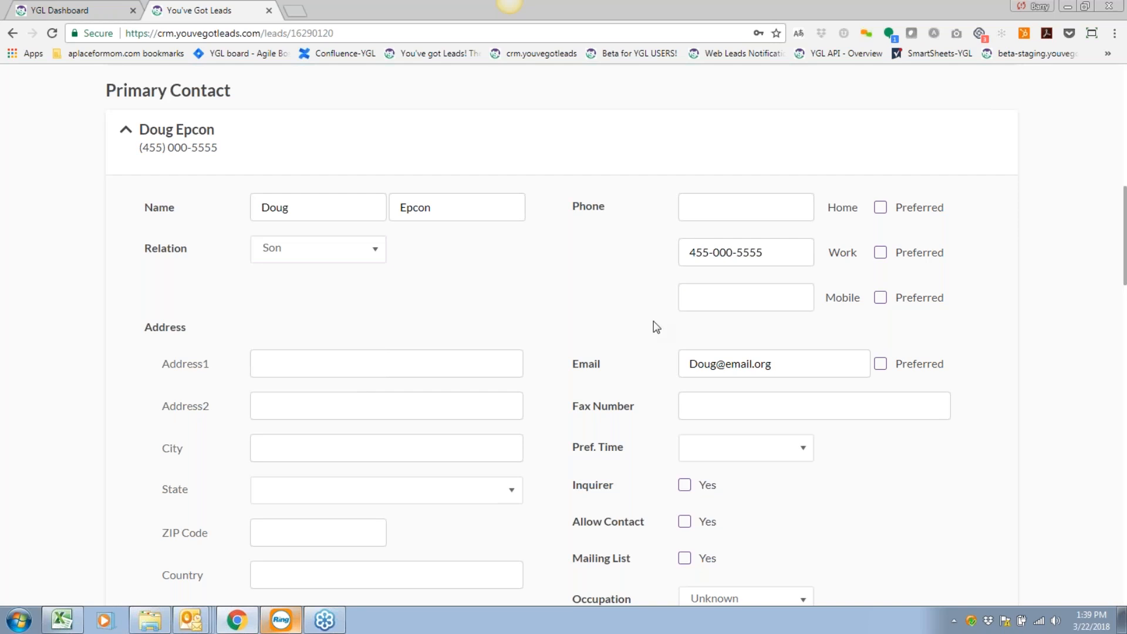
scroll(656, 325, "down", 2)
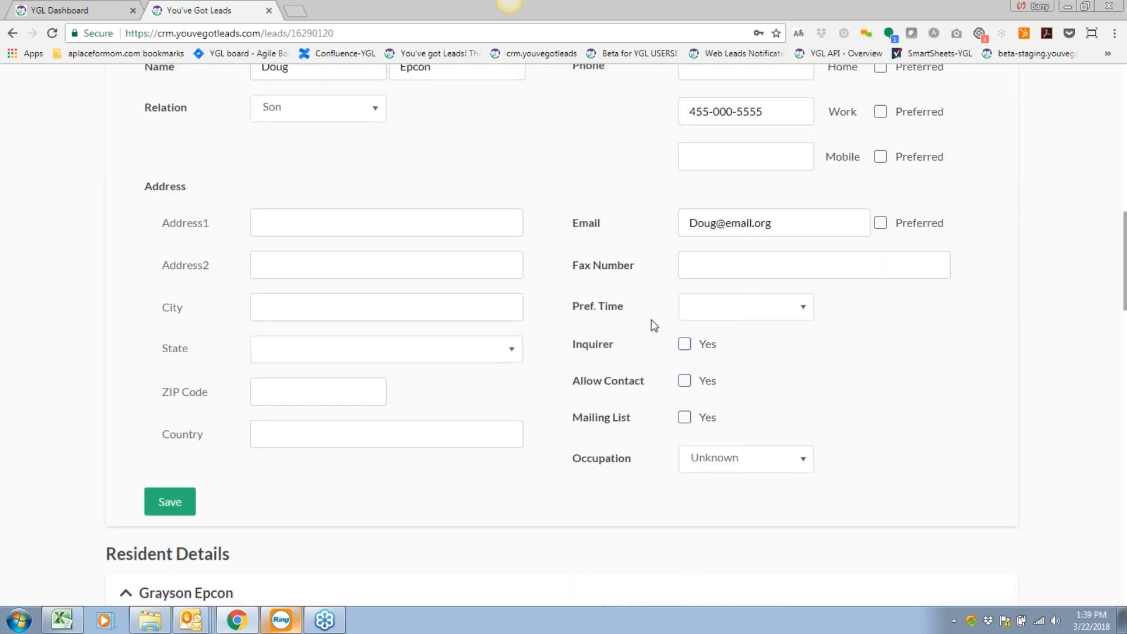
left_click(365, 394)
type("15101")
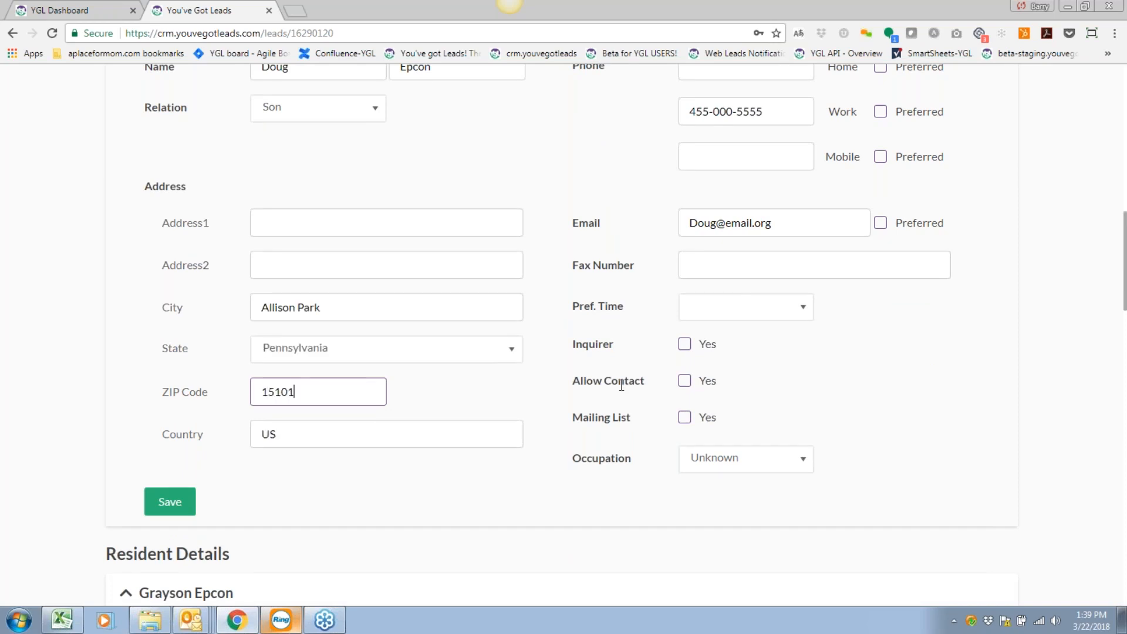
left_click(299, 221)
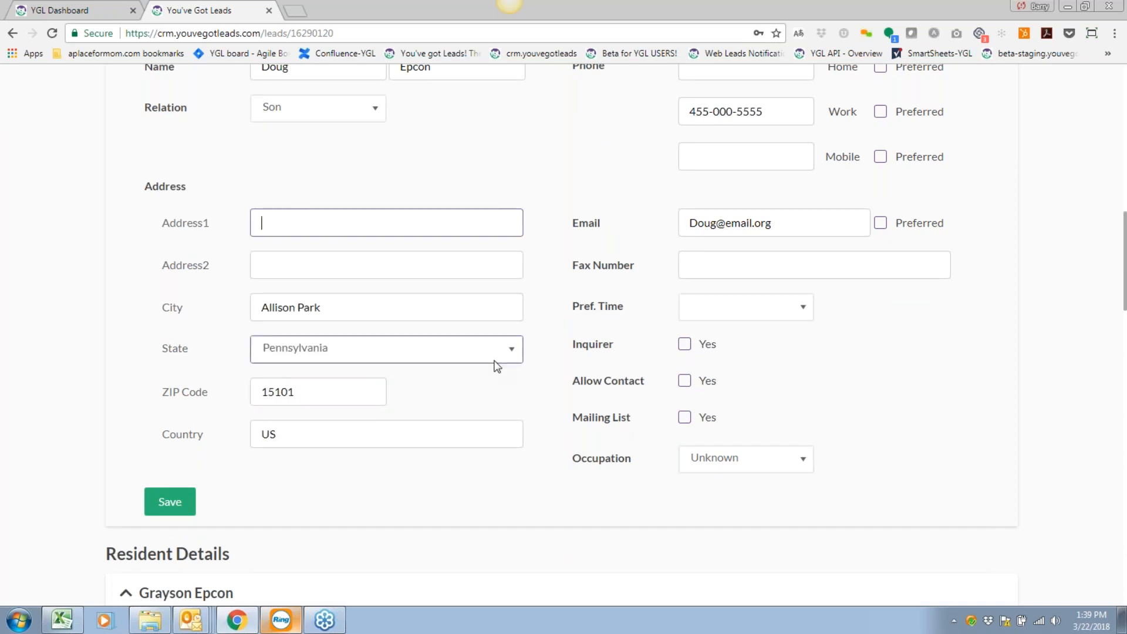
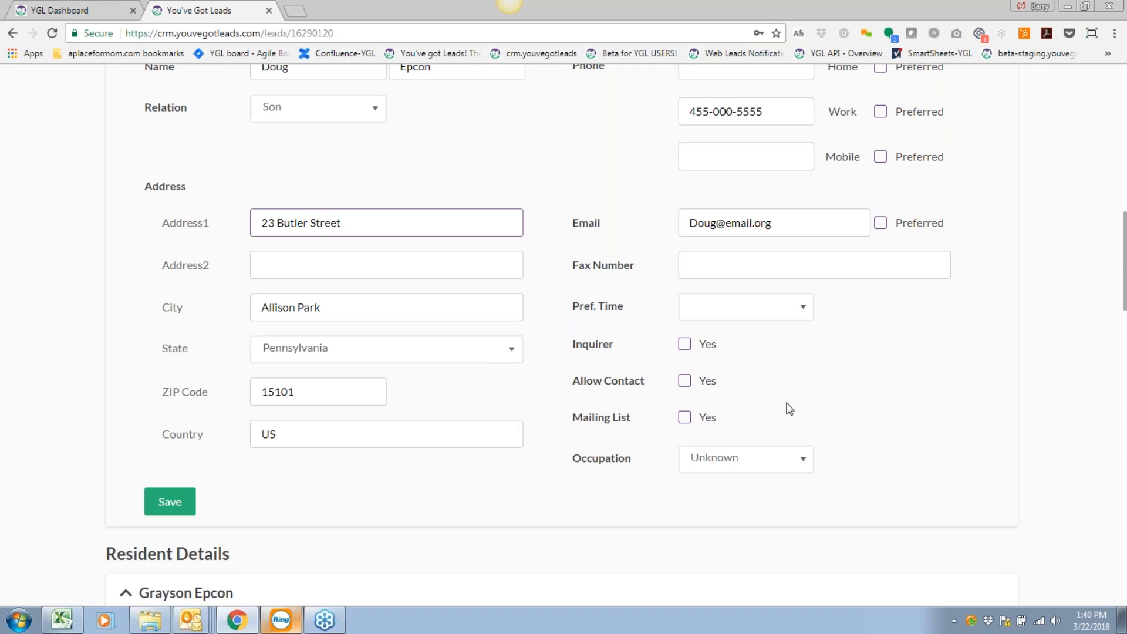
Tick Inquirer and Allow Contact Yes, leaving Occupation as Unknown.
left_click(685, 346)
left_click(684, 380)
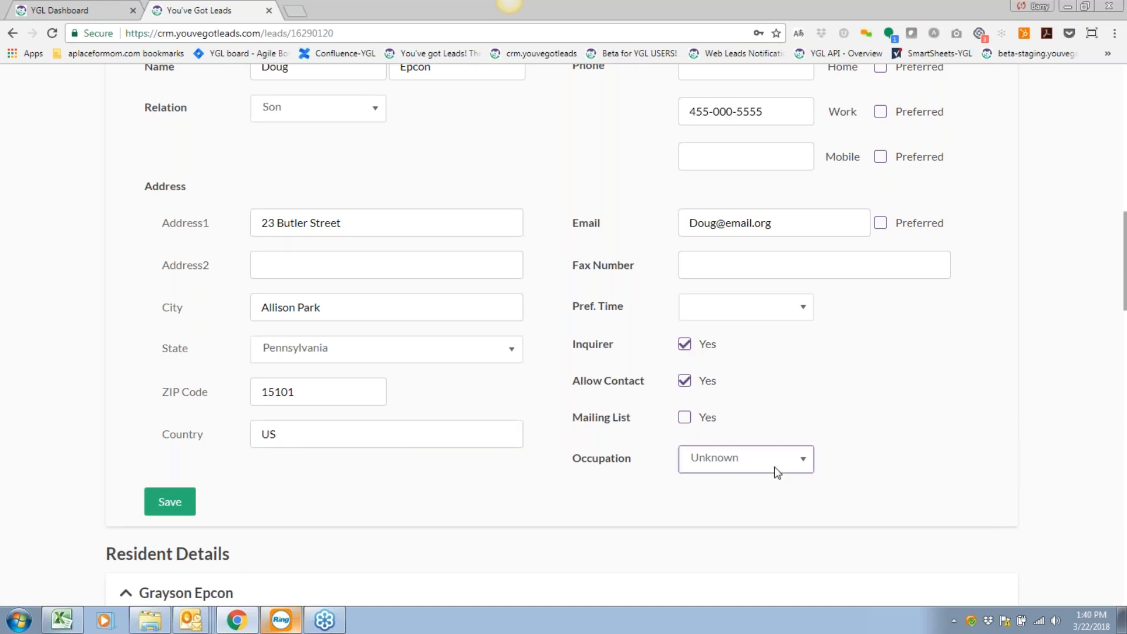
scroll(851, 403, "down", 1)
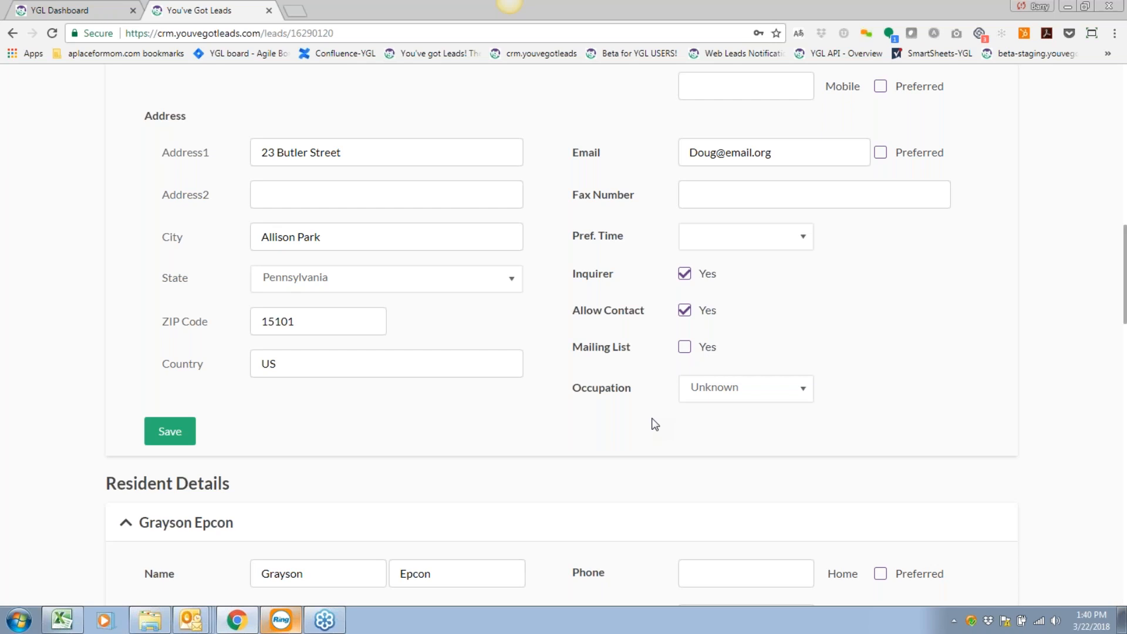
left_click(777, 392)
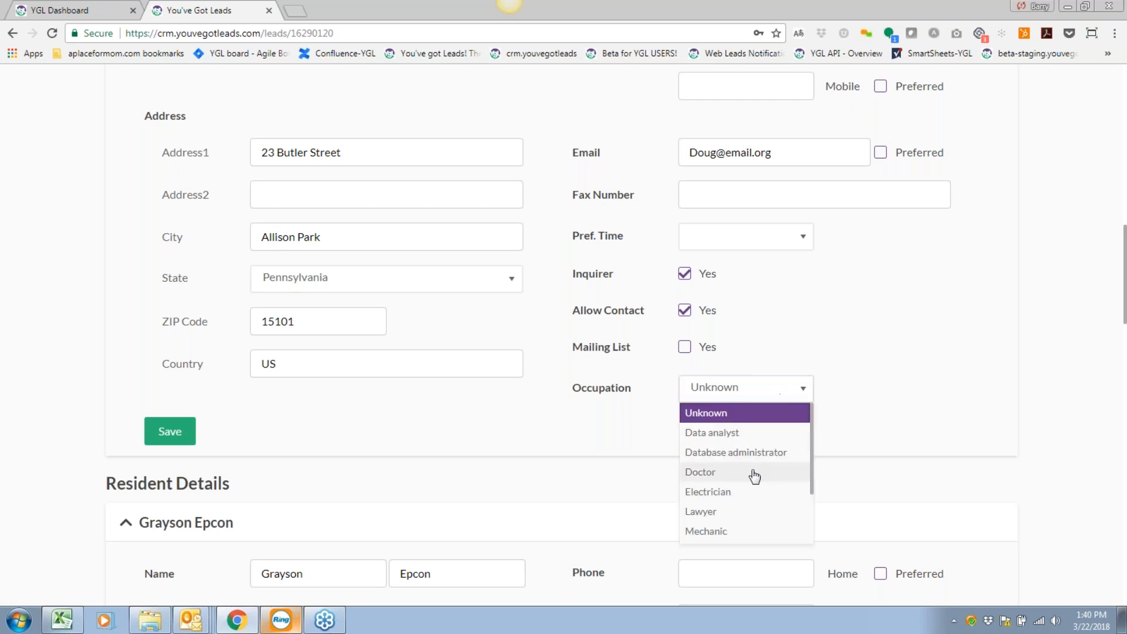
left_click(610, 431)
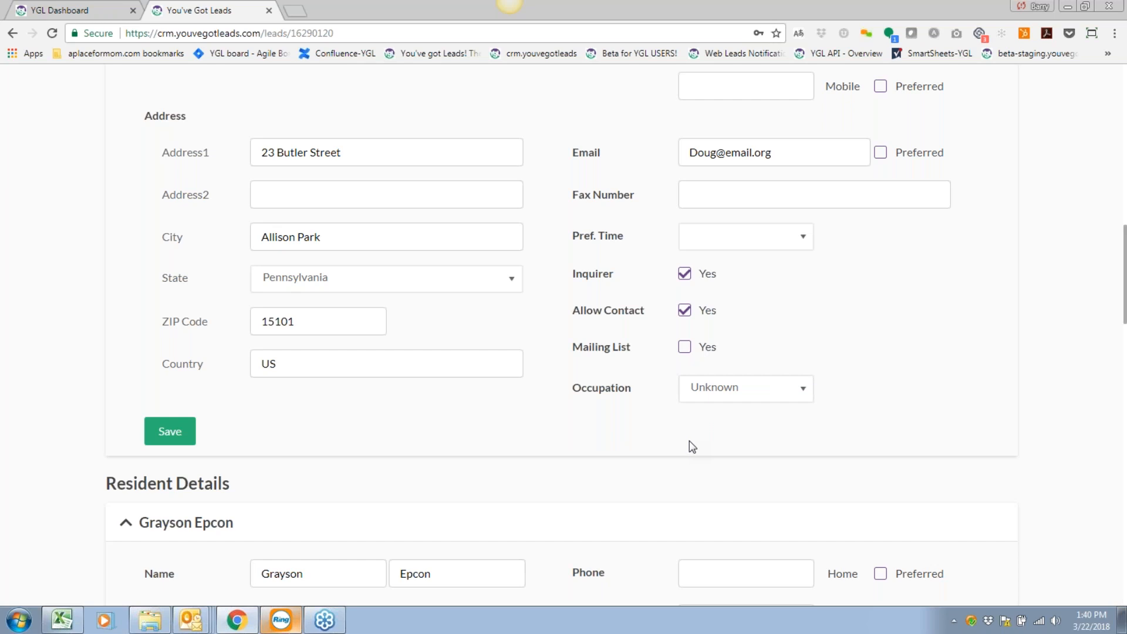
Change the primary contact's relation to Self so the resident section inherits his address.
scroll(669, 463, "down", 6)
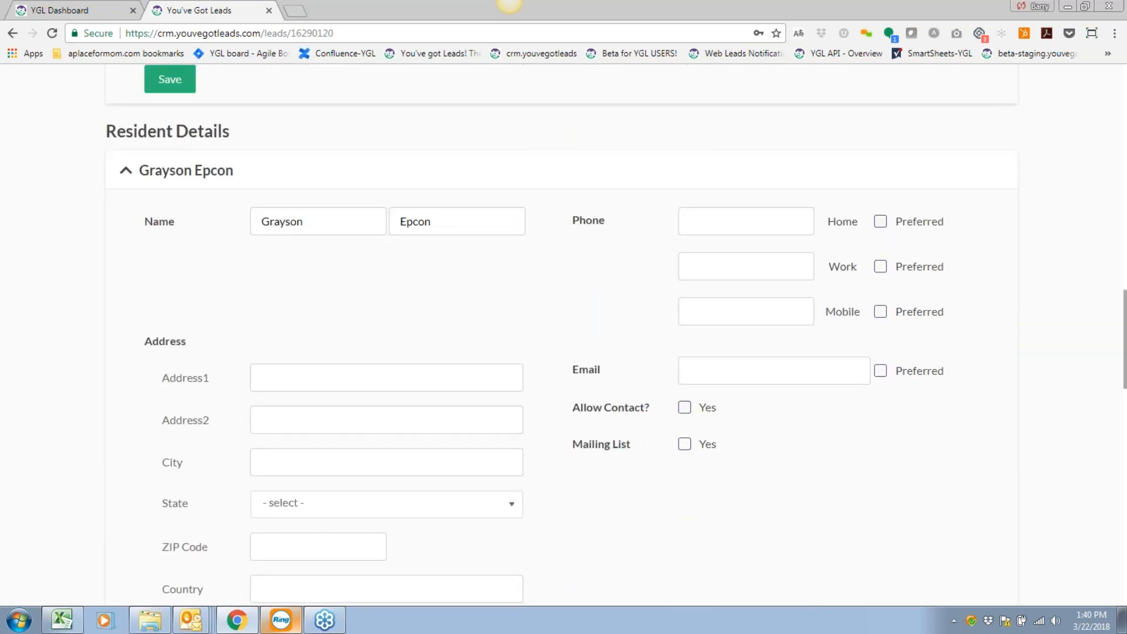
scroll(561, 334, "down", 1)
scroll(561, 335, "up", 1)
scroll(255, 399, "up", 10)
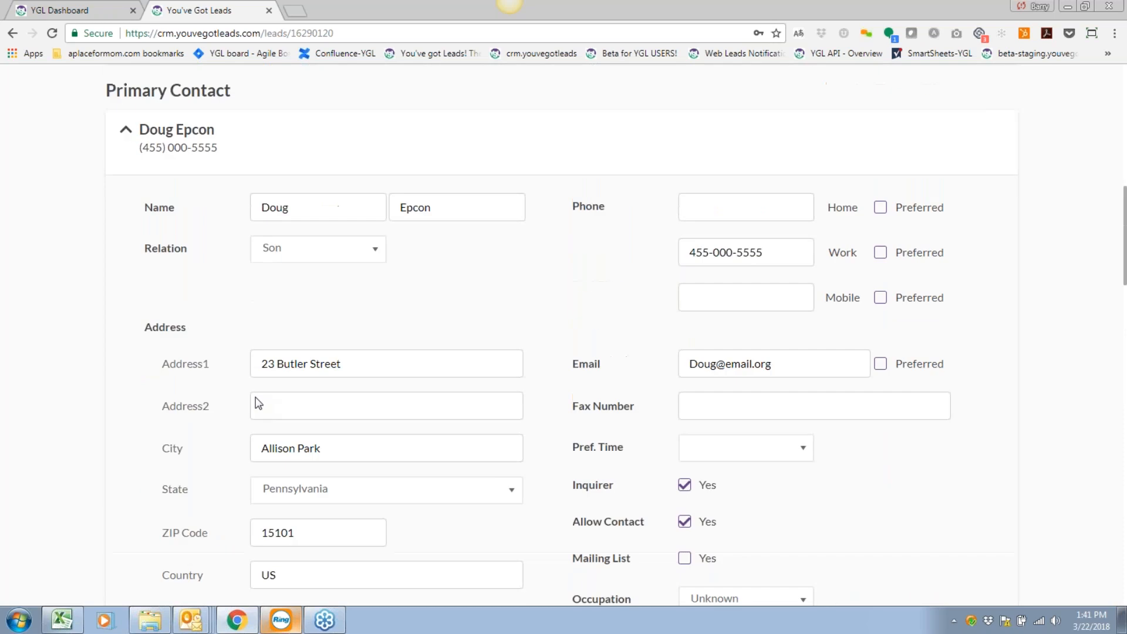
left_click(292, 252)
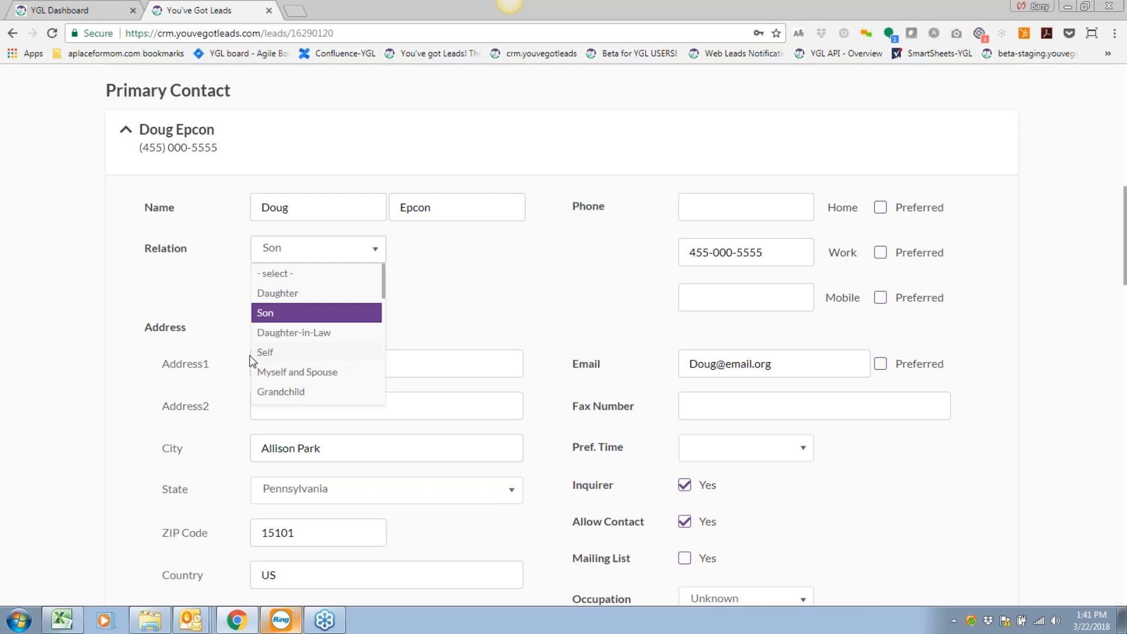
left_click(338, 356)
scroll(502, 476, "down", 12)
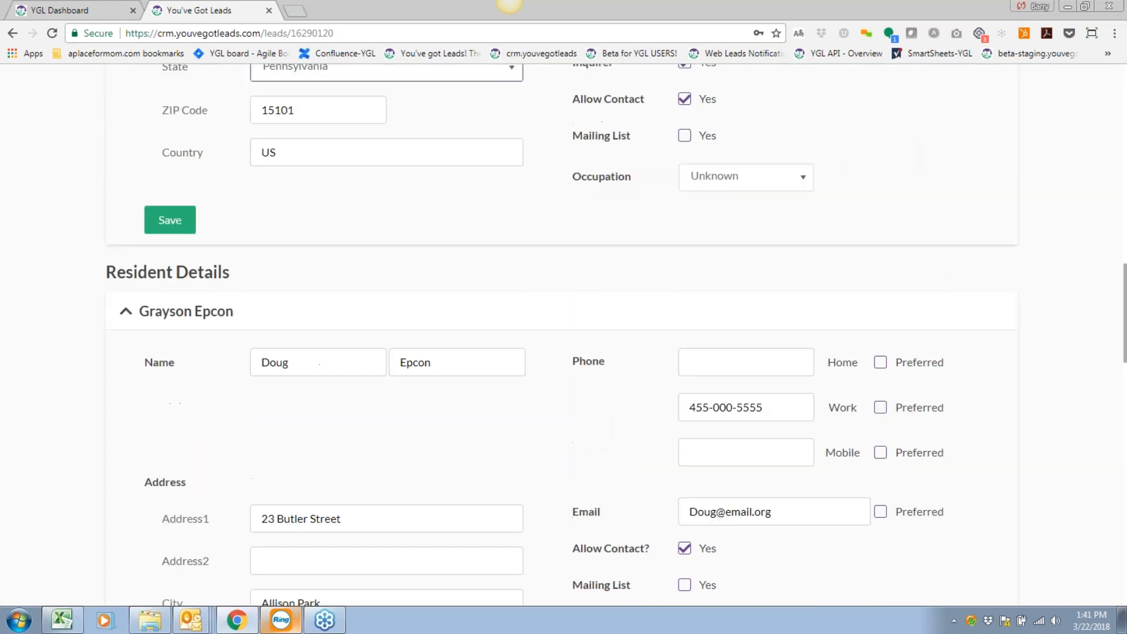
scroll(506, 478, "up", 1)
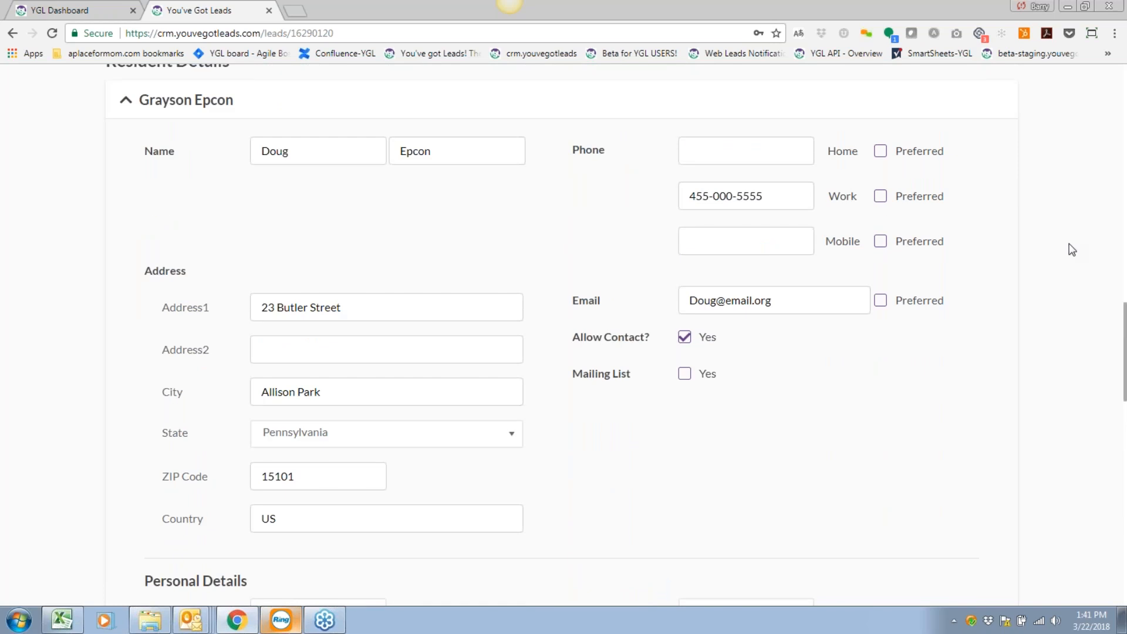
scroll(170, 389, "down", 1)
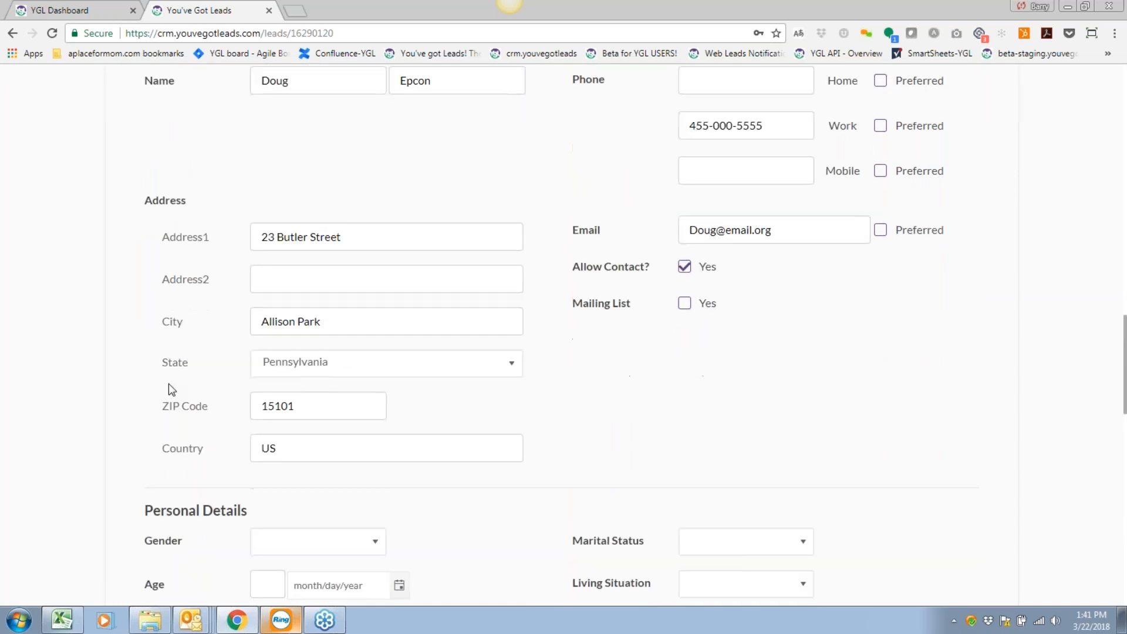
scroll(172, 389, "up", 3)
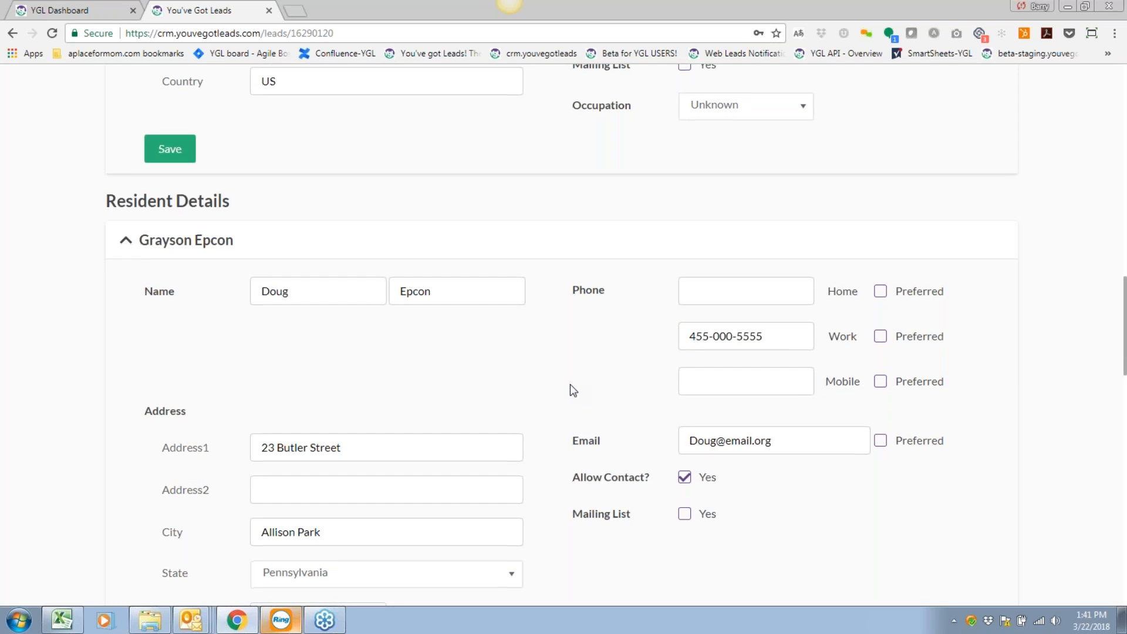
scroll(570, 384, "down", 2)
scroll(573, 389, "down", 2)
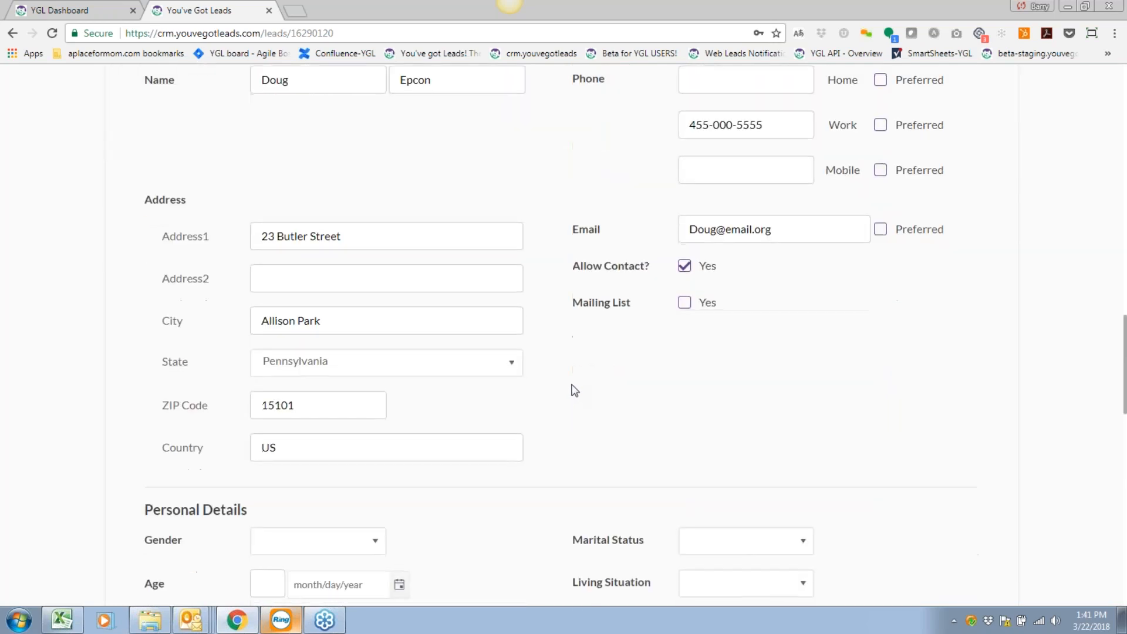
scroll(575, 391, "down", 2)
scroll(574, 390, "down", 2)
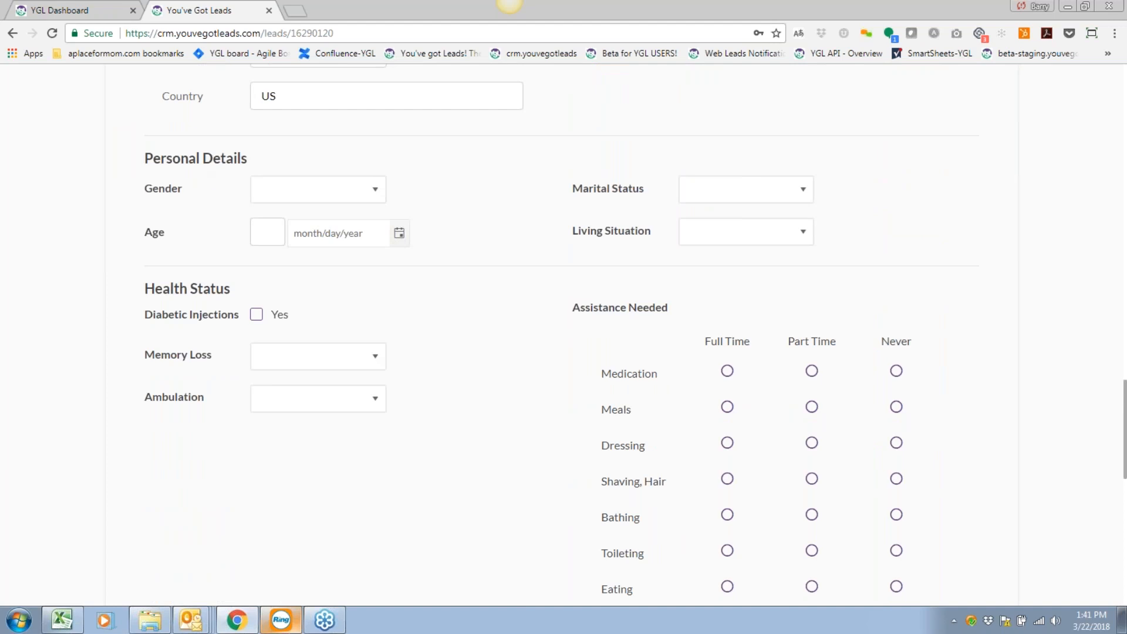
Set the resident's gender to Male and birth date to 7/4/1950.
left_click(347, 198)
left_click(289, 253)
left_click(399, 235)
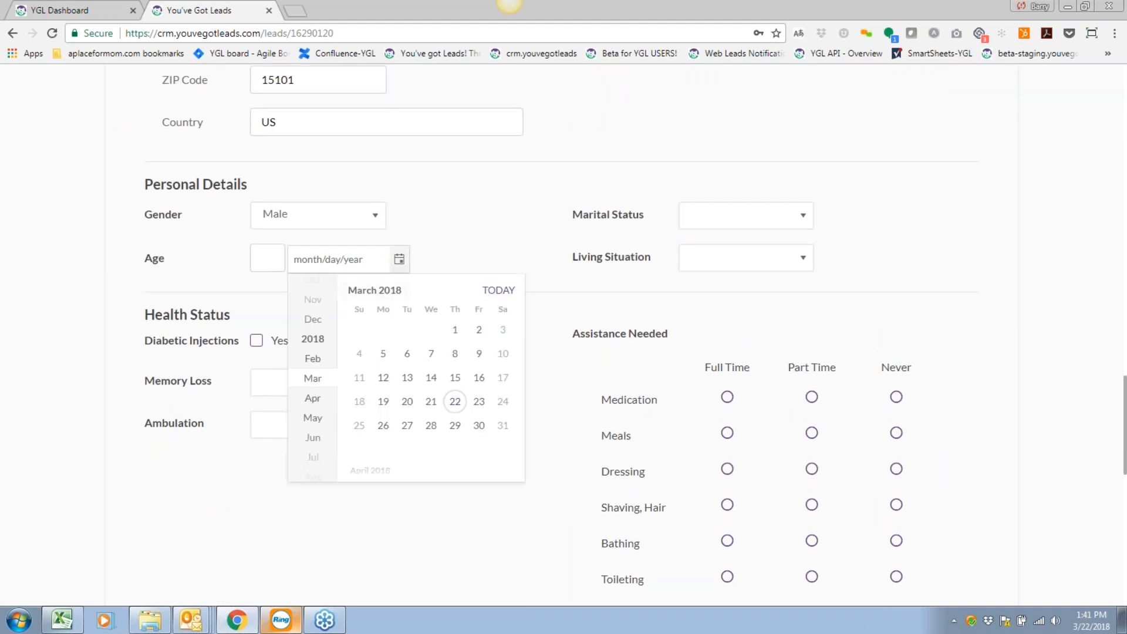
left_click(364, 290)
left_click(365, 290)
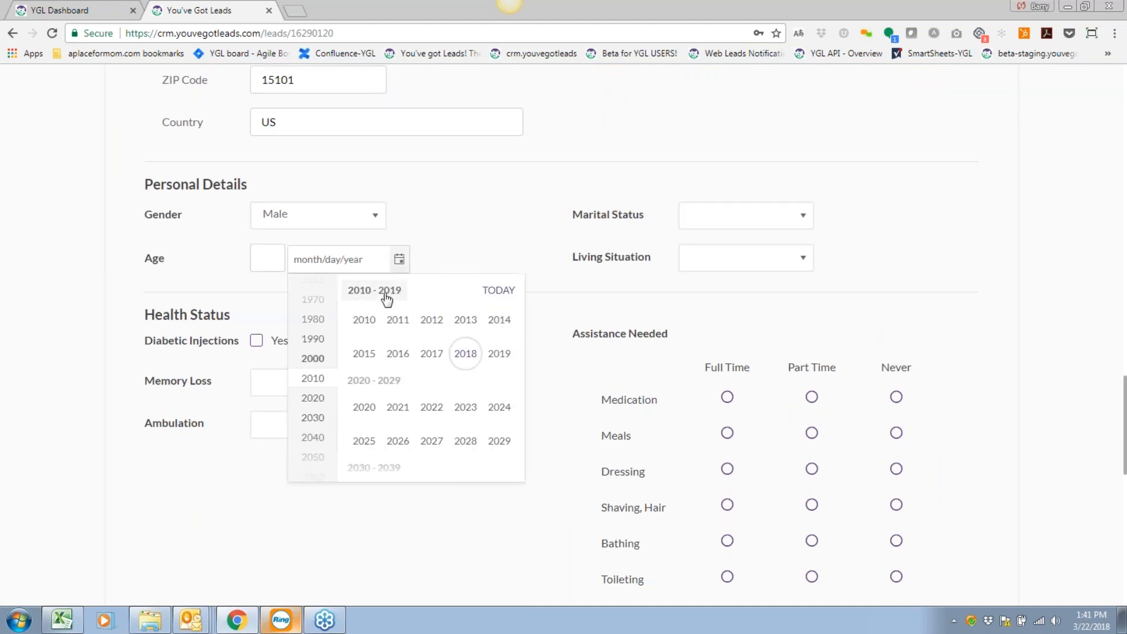
left_click(383, 290)
scroll(485, 372, "up", 3)
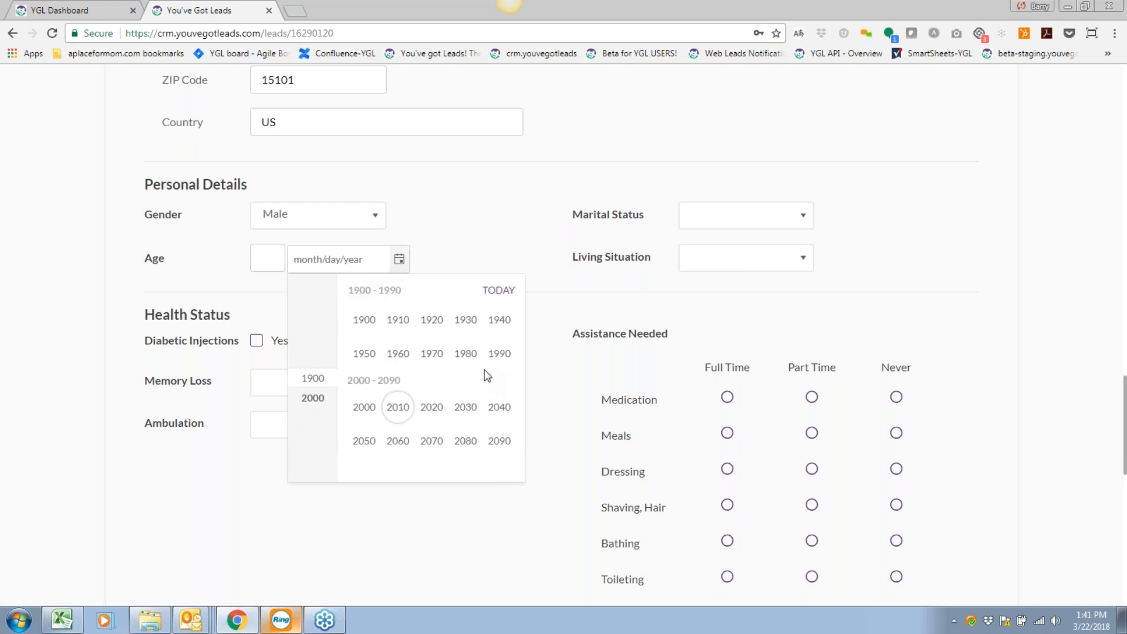
left_click(364, 353)
left_click(362, 330)
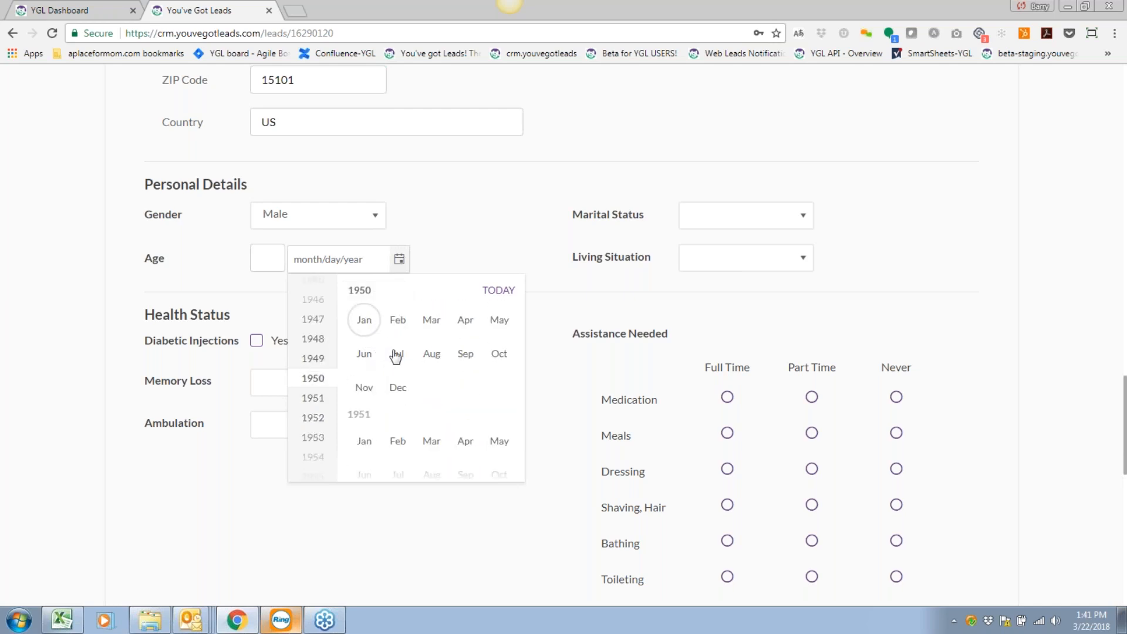
left_click(397, 353)
left_click(409, 354)
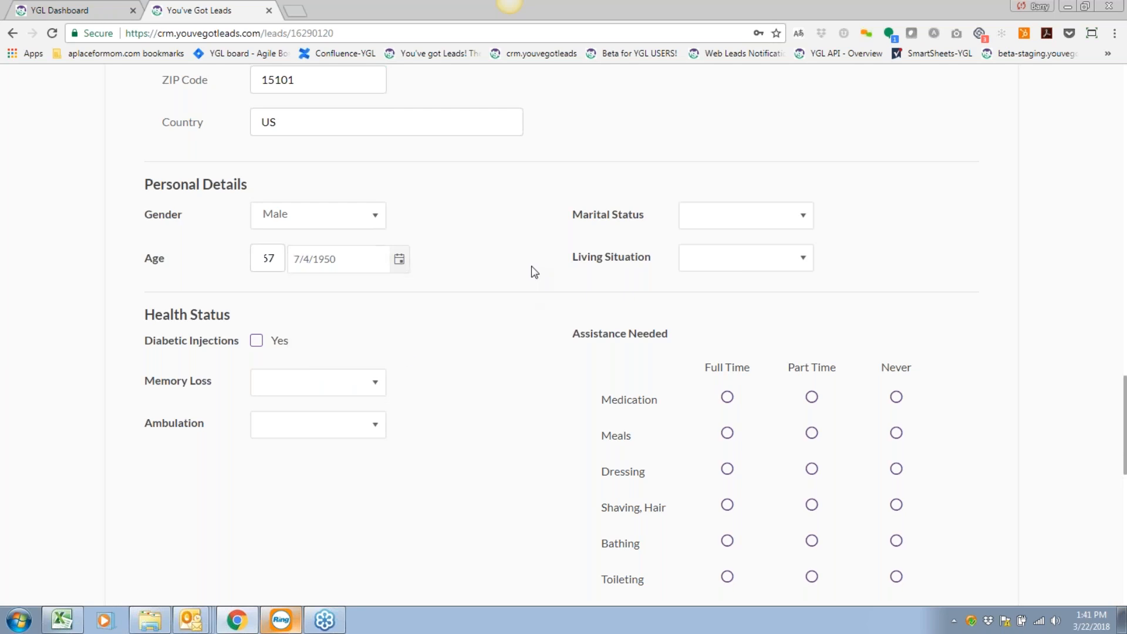
Set marital status to Widowed and living situation to Home (with Services).
left_click(802, 227)
left_click(722, 318)
left_click(741, 264)
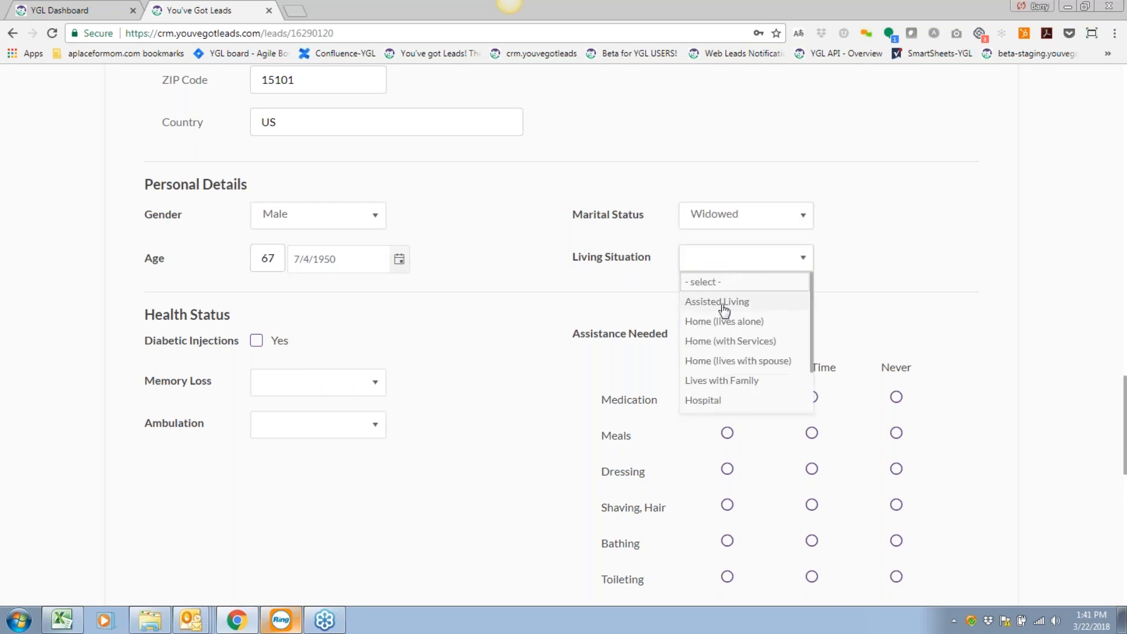
left_click(730, 341)
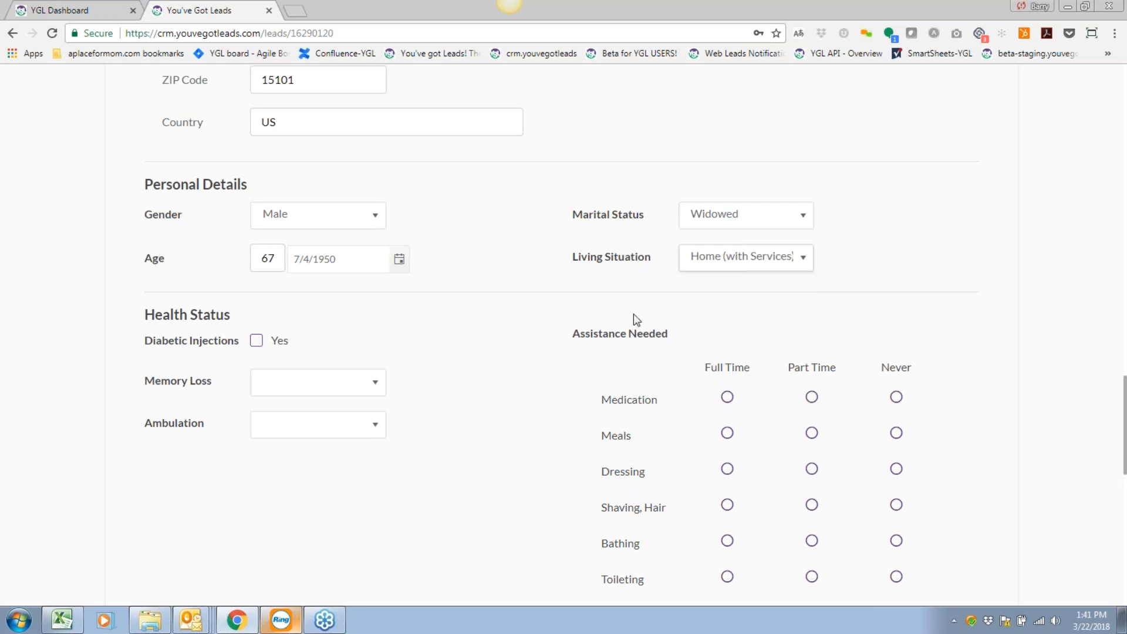
Record diabetic injections, No Memory Loss and Walker ambulation in Health Status.
scroll(493, 347, "down", 3)
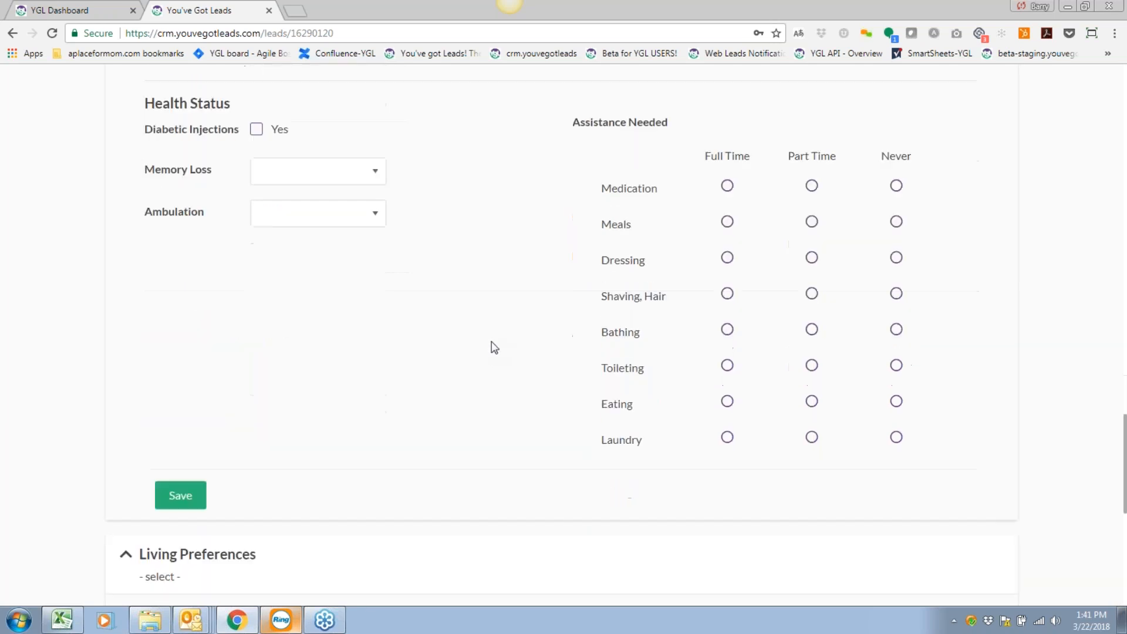
left_click(256, 129)
left_click(352, 182)
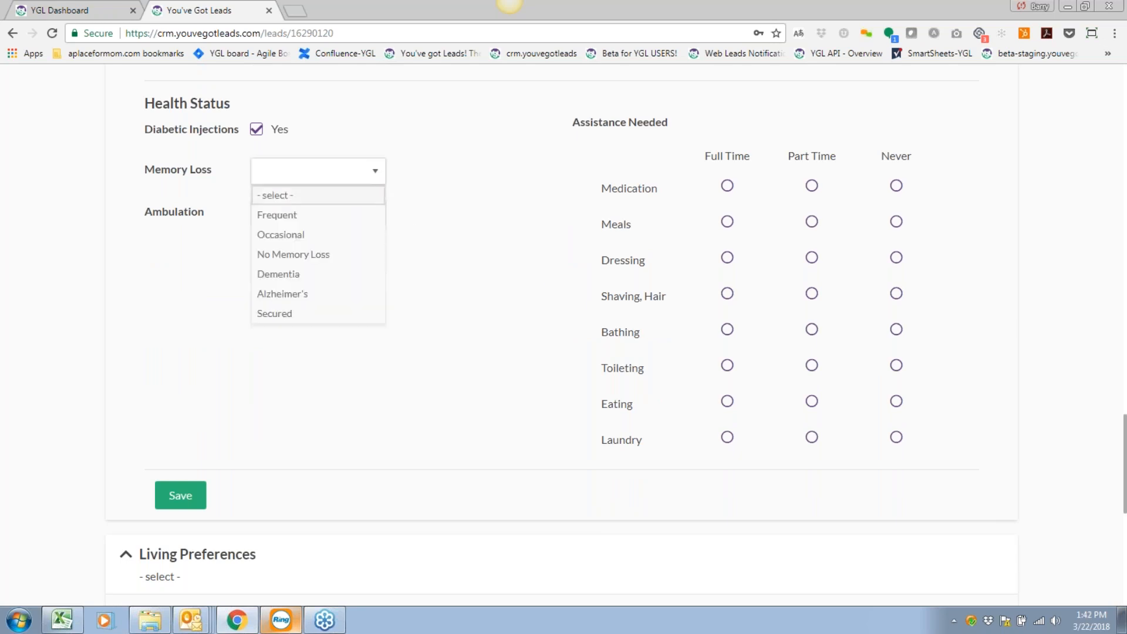
left_click(315, 254)
left_click(293, 222)
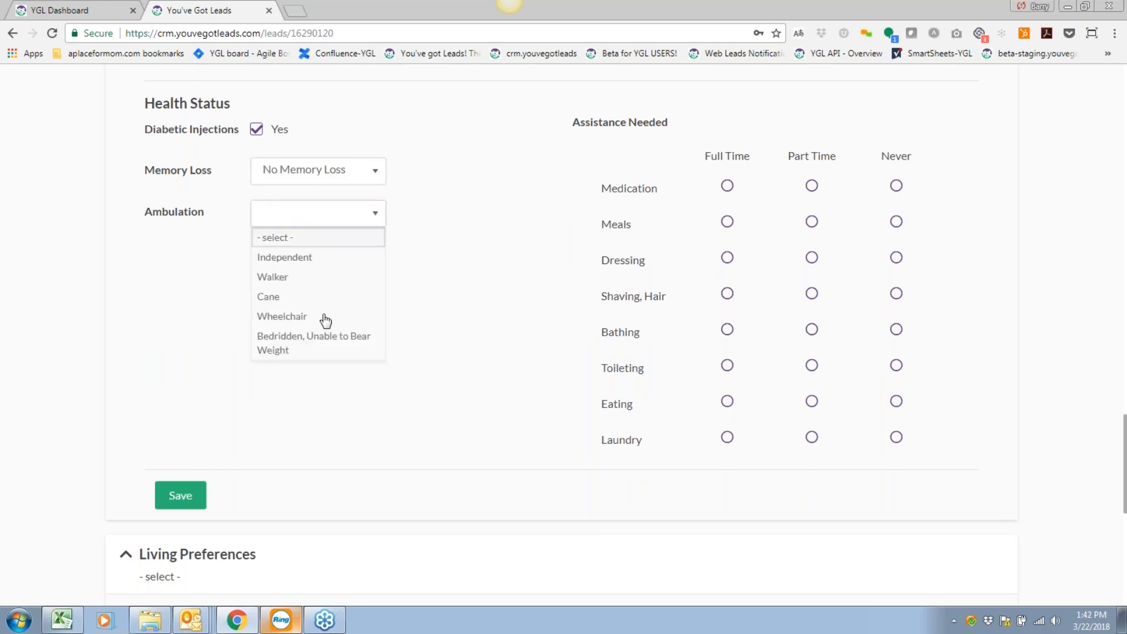
left_click(294, 276)
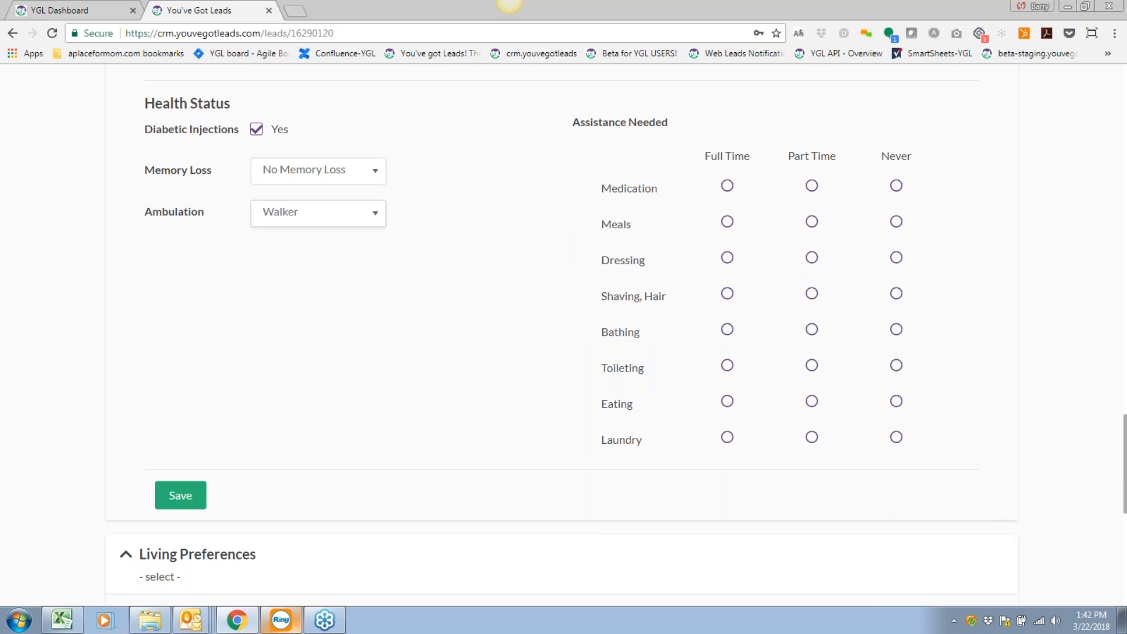
Set assistance needed: medication and shaving/hair Part Time; dressing, toileting and eating Never.
left_click(811, 187)
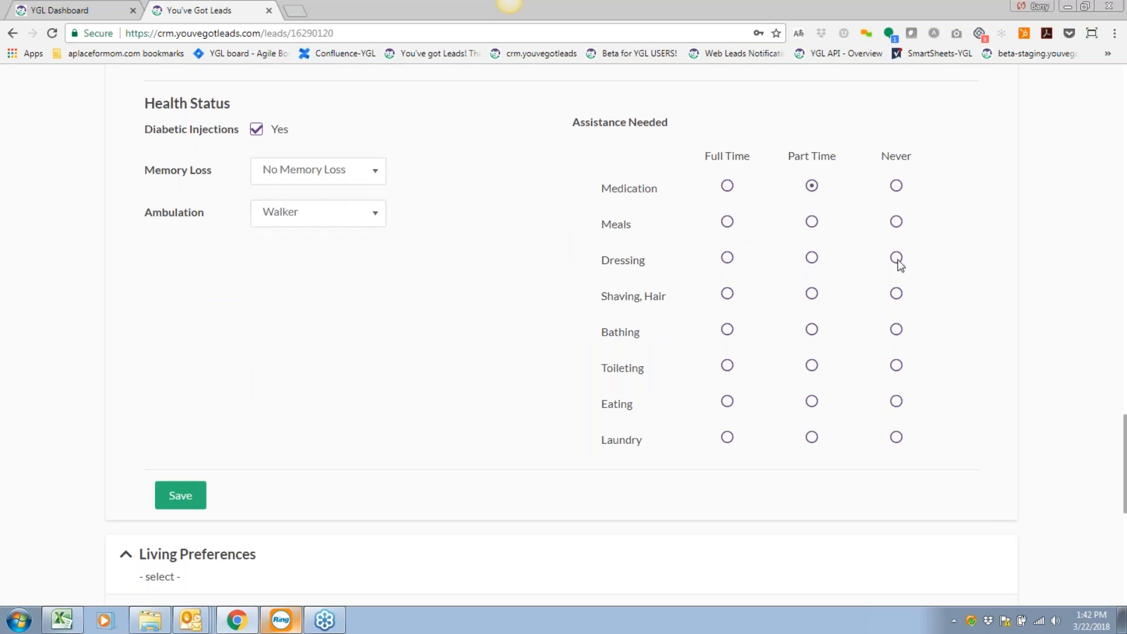
left_click(812, 295)
left_click(896, 329)
left_click(896, 400)
left_click(896, 365)
scroll(388, 360, "down", 6)
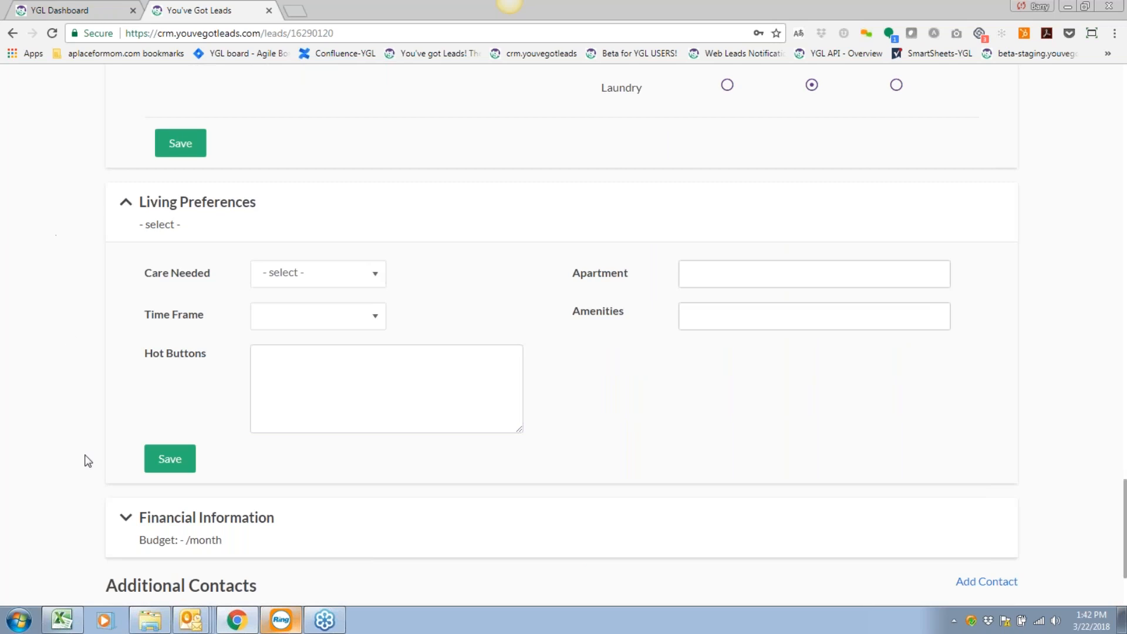
left_click(295, 274)
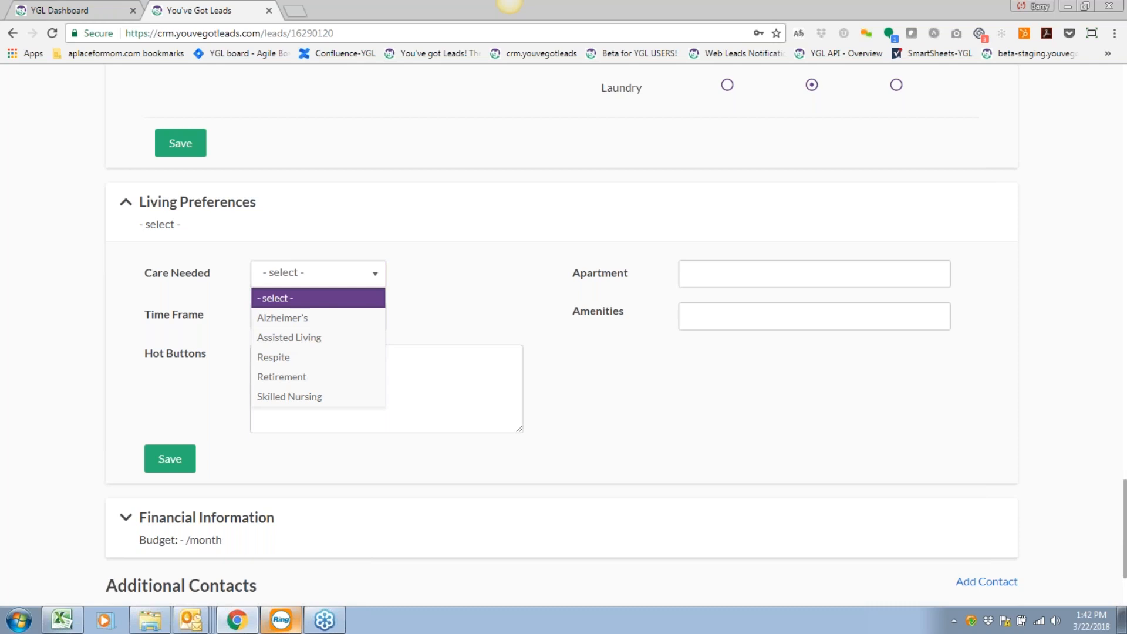
Set care needed to Assisted Living with a 3 - 4 Months time frame.
left_click(307, 339)
left_click(294, 317)
left_click(301, 444)
Write Hot Buttons notes: worried about his small dog, prefers first floor, wants to be near dining.
left_click(306, 361)
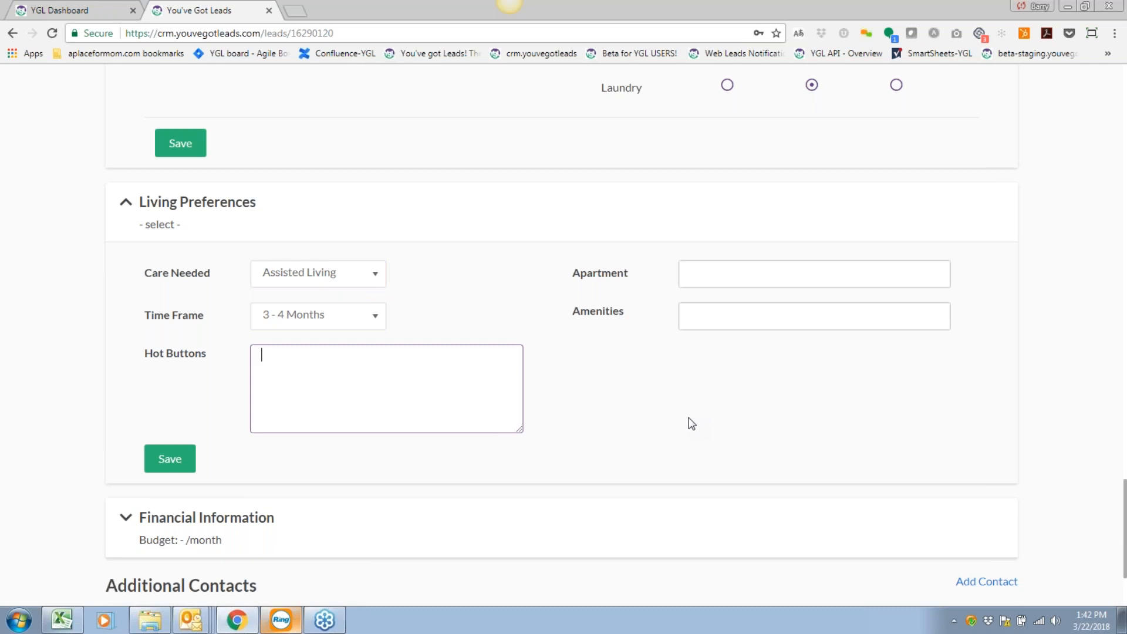
type("Worried about his small dog")
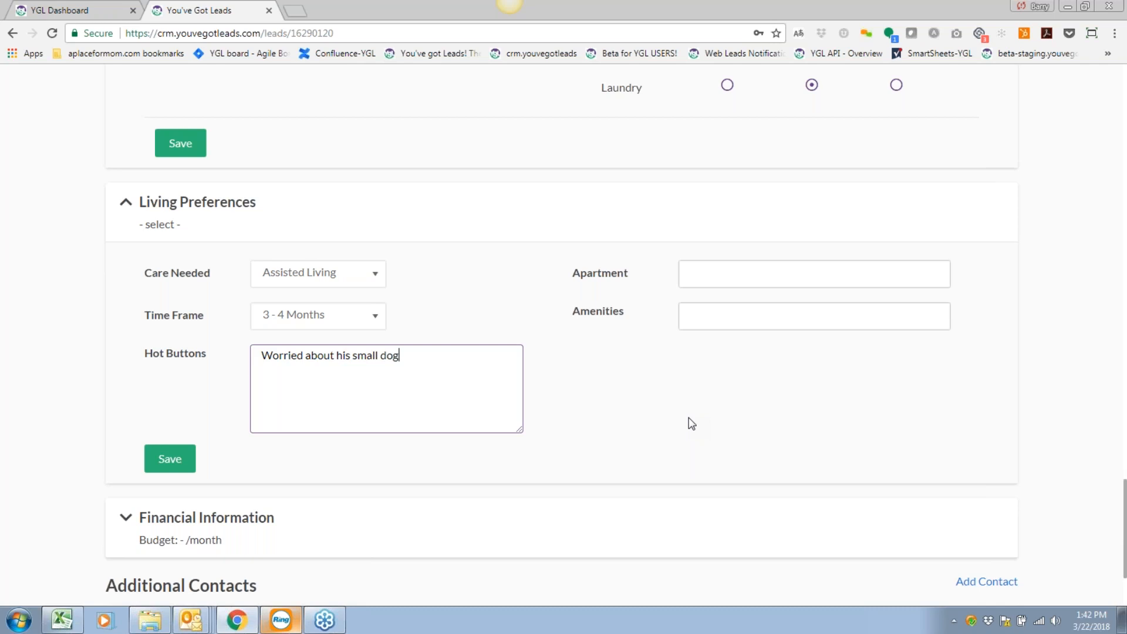
type(" (pet). ti")
type("Prefe")
type("rs first floor only")
type(". Would like to be ")
type("near dining.")
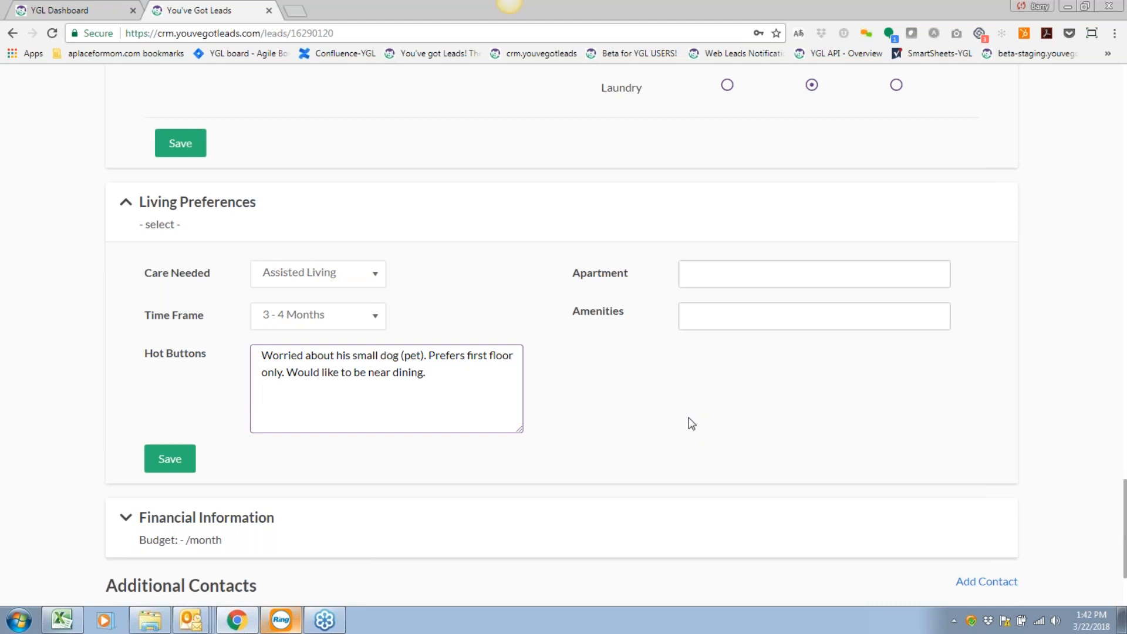
left_click(690, 420)
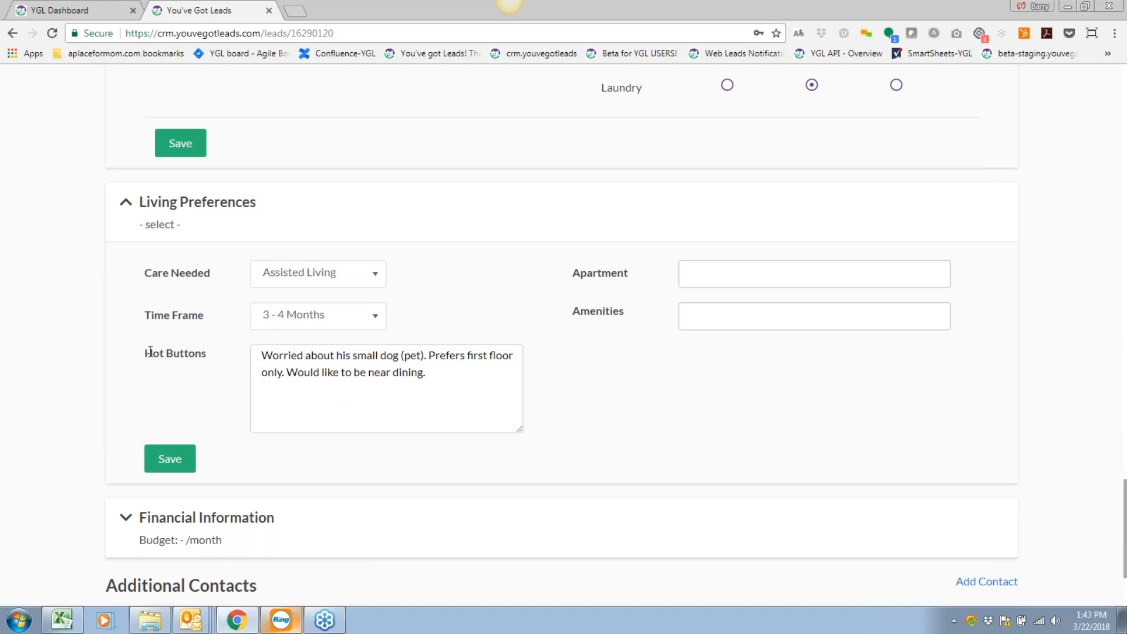
left_click_drag(146, 351, 205, 349)
left_click(762, 400)
scroll(772, 447, "down", 1)
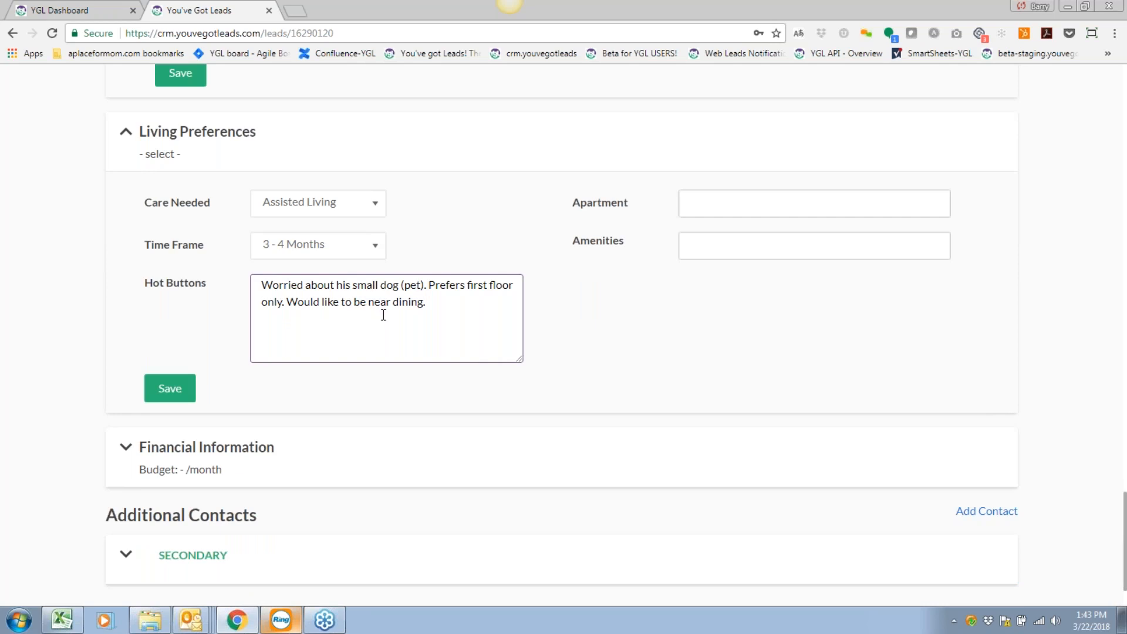
Choose a 1 Bedroom apartment and Community Outings as the amenity.
left_click(742, 209)
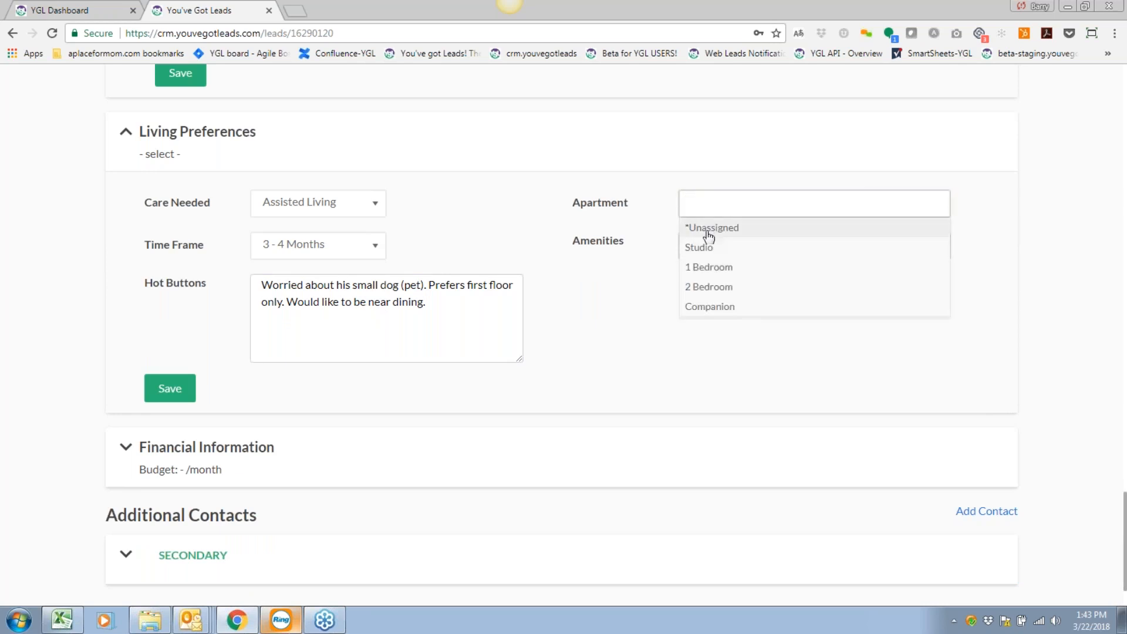
left_click(709, 267)
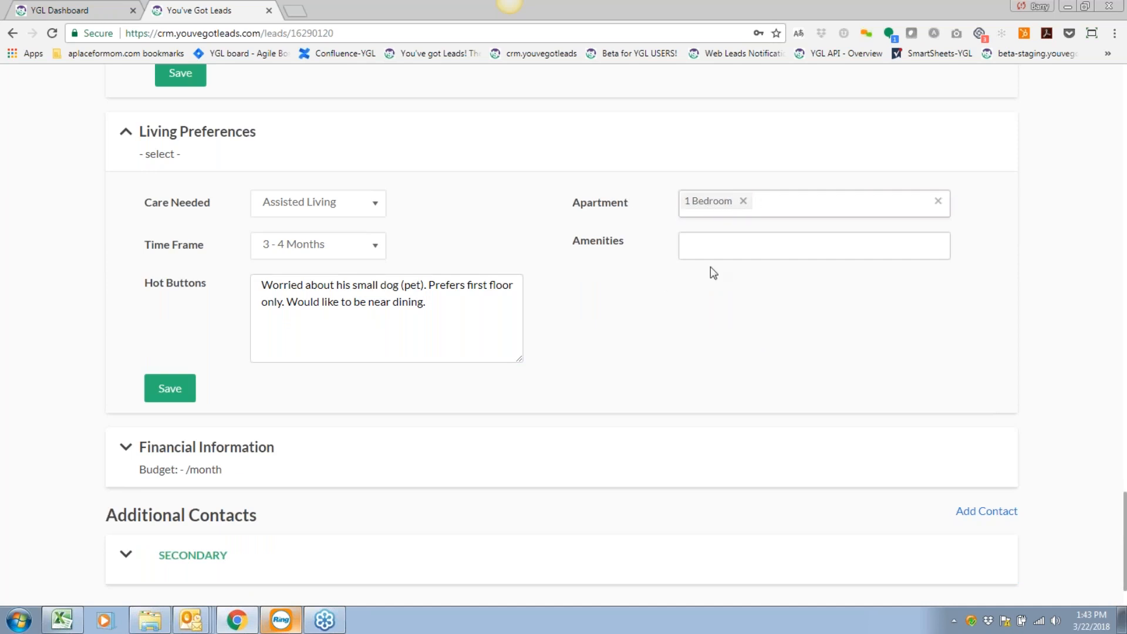
left_click(720, 254)
left_click(718, 310)
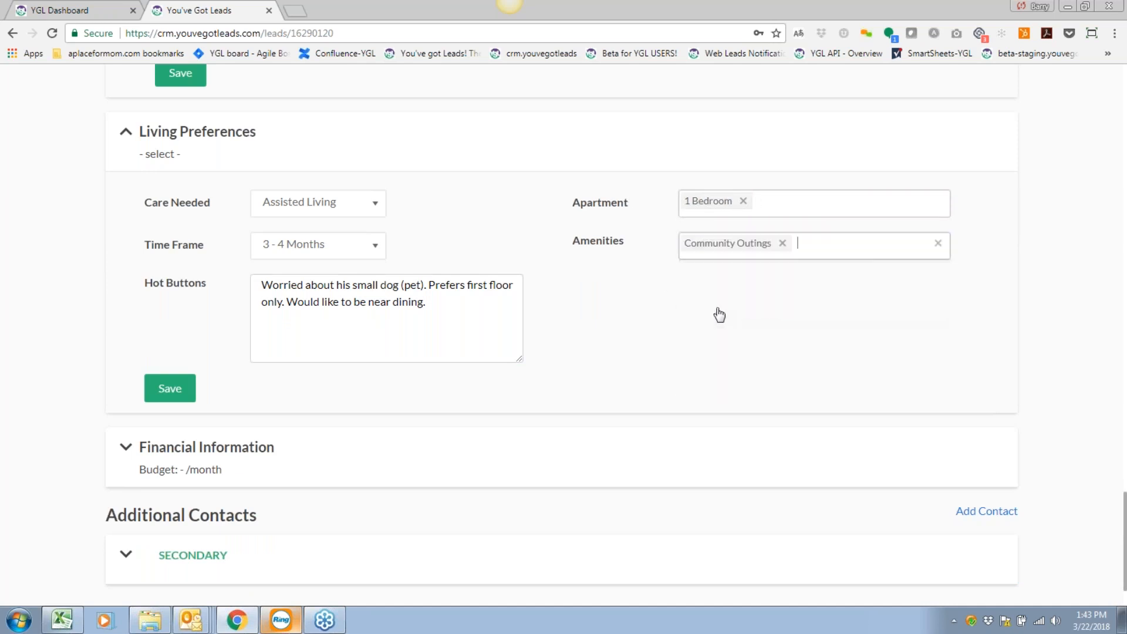
left_click(633, 352)
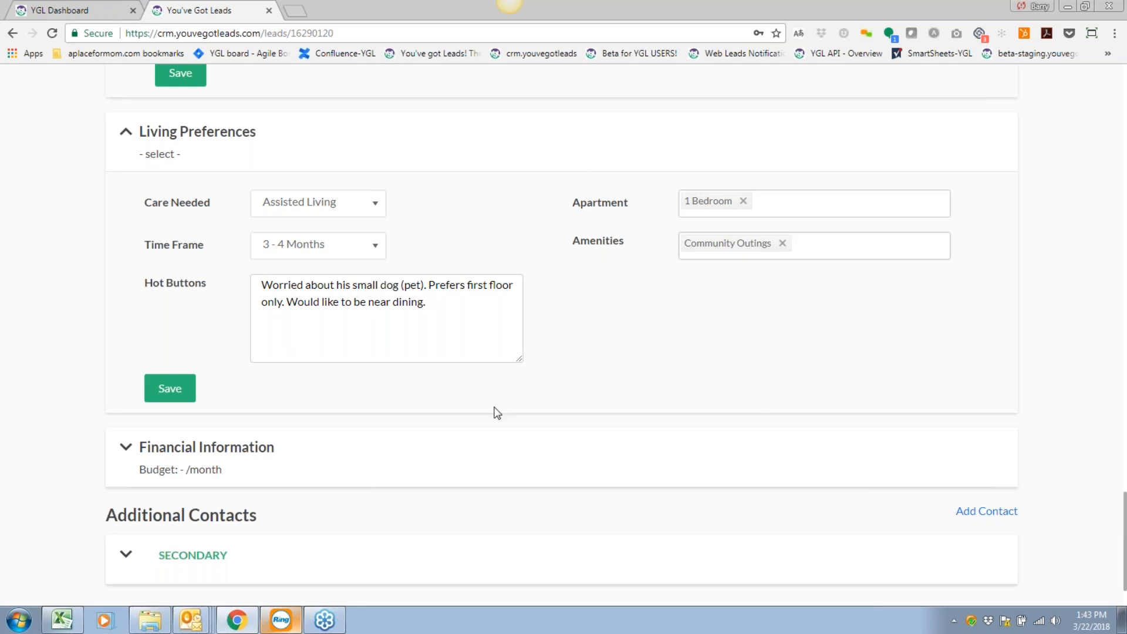
Expand the Financial Information section.
scroll(499, 400, "down", 2)
left_click(355, 396)
scroll(357, 397, "down", 3)
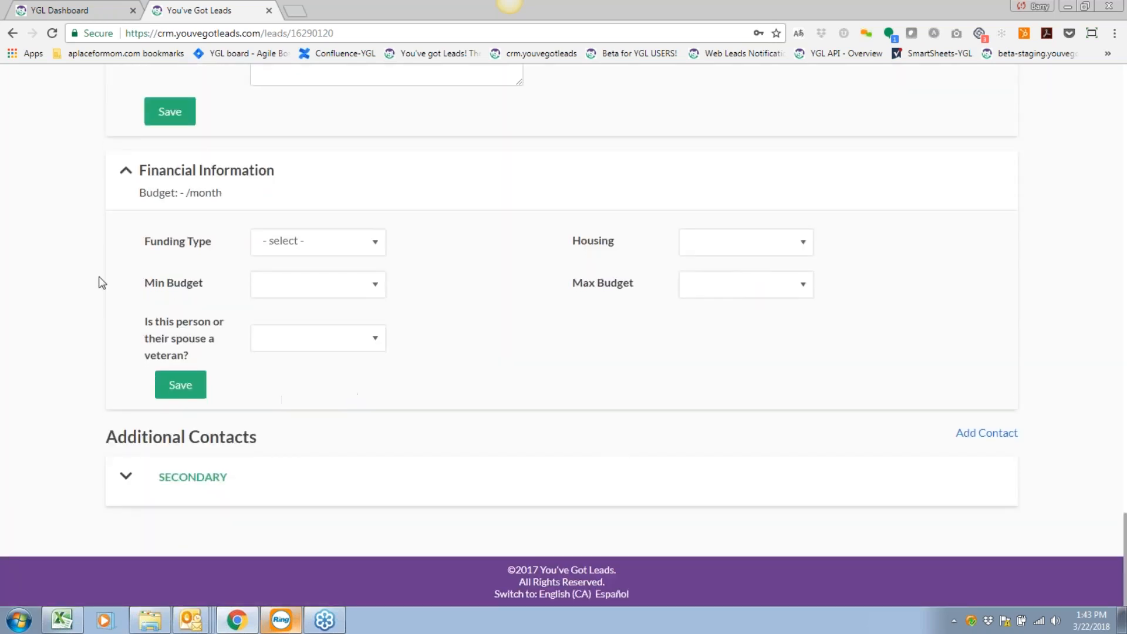
Set funding type to Private with a $3,000 minimum and $4,000 maximum budget.
left_click(315, 241)
left_click(288, 326)
left_click(291, 295)
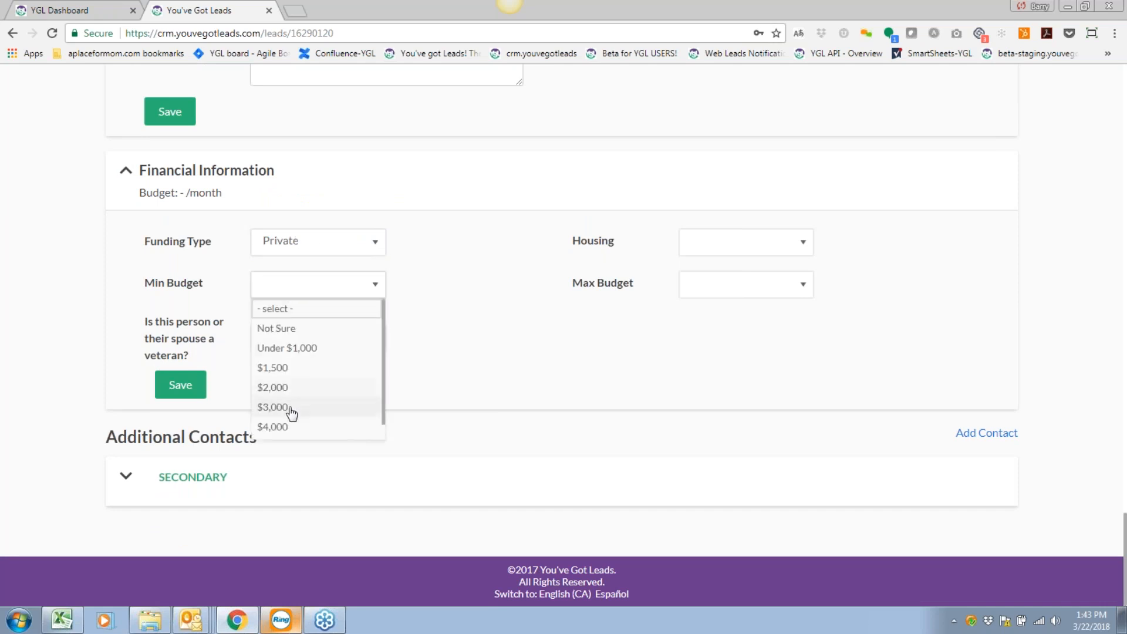
left_click(289, 409)
left_click(739, 285)
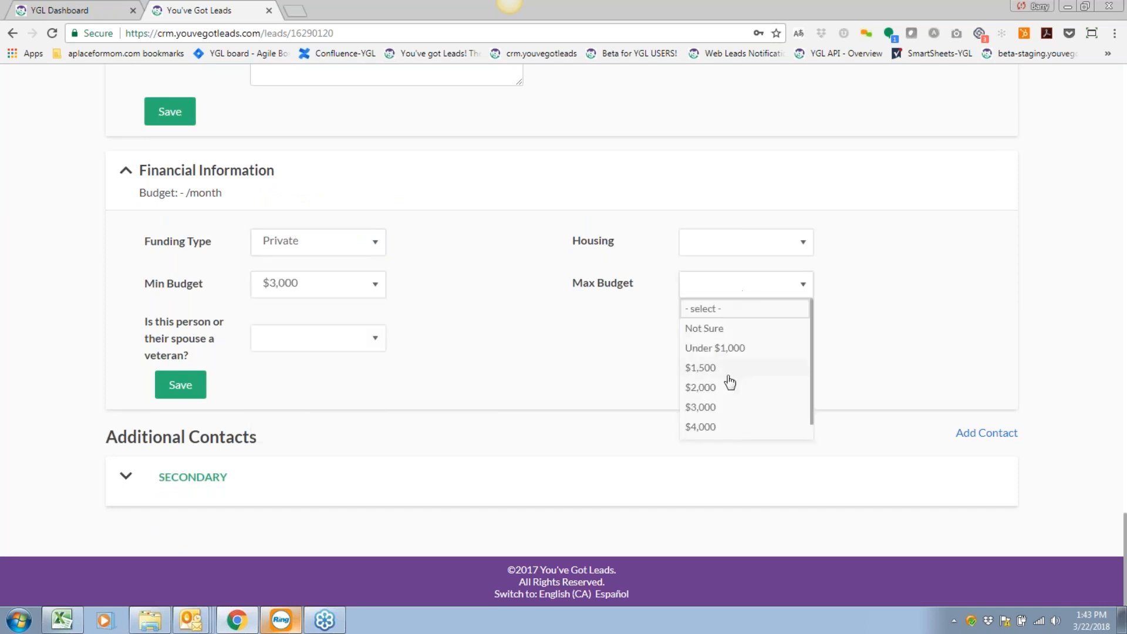
left_click(727, 429)
Mark housing as Own, veteran as No, and expand the secondary contact details.
left_click(746, 243)
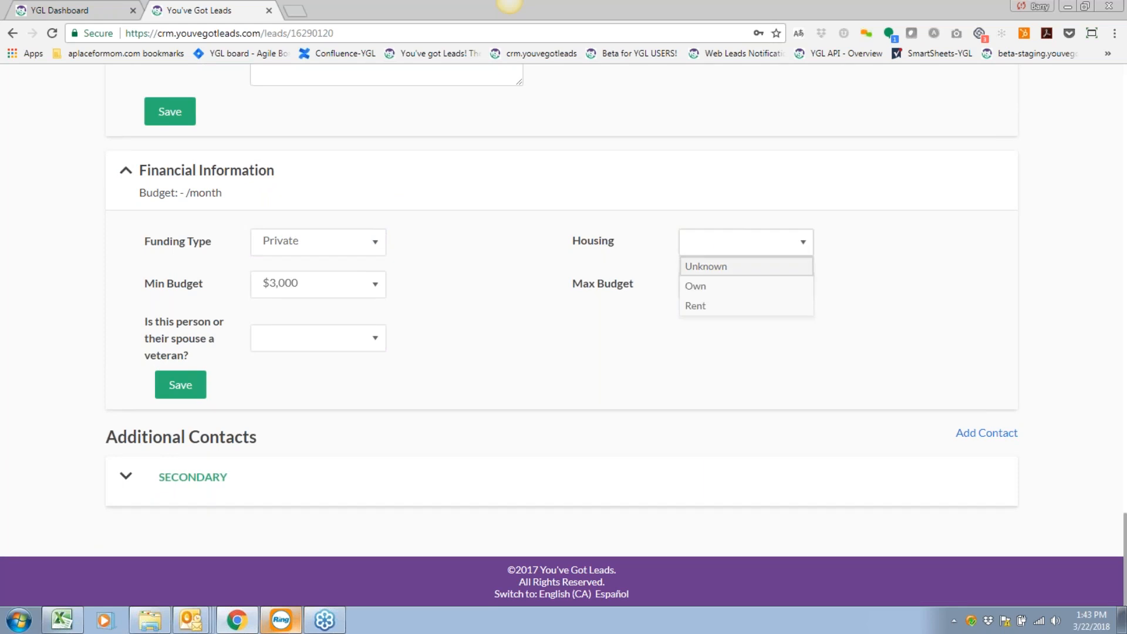
left_click(696, 287)
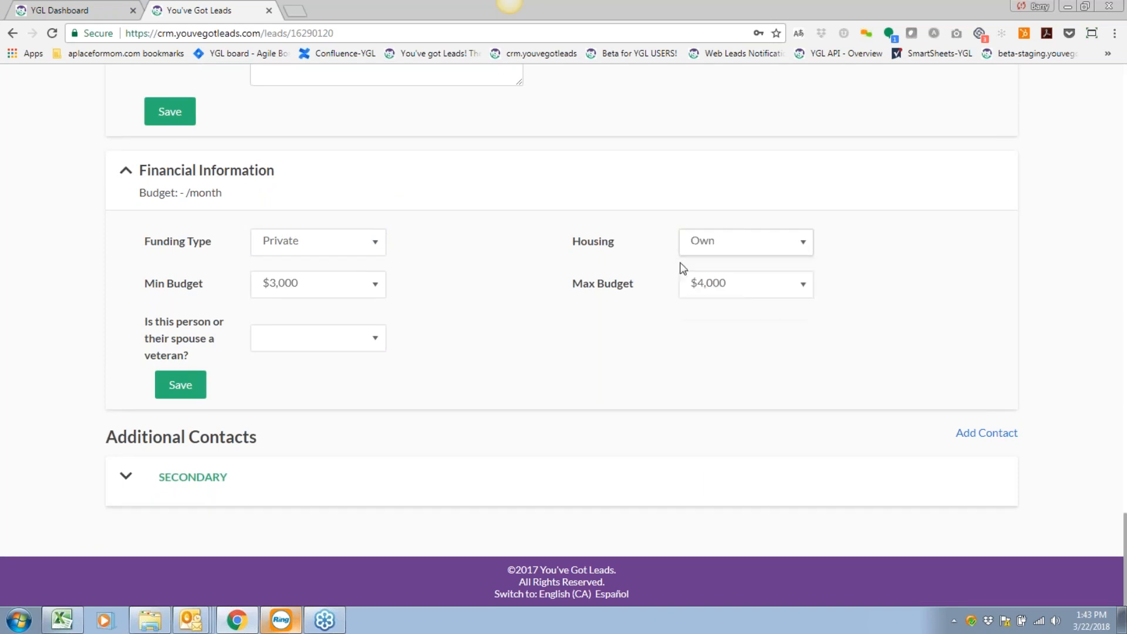
left_click(324, 344)
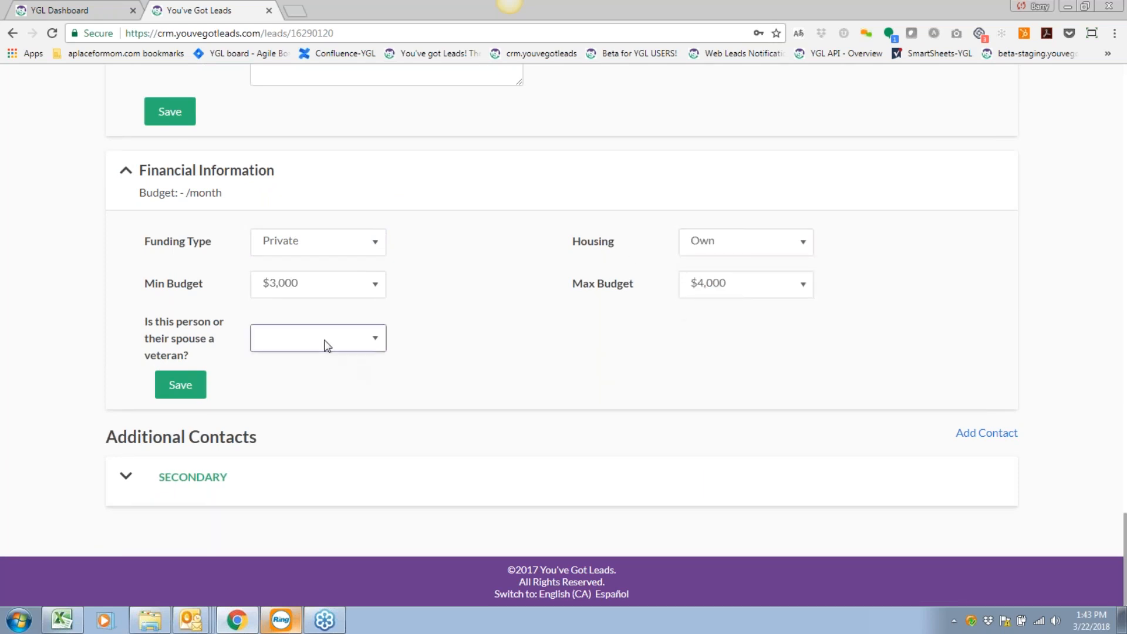
left_click(267, 400)
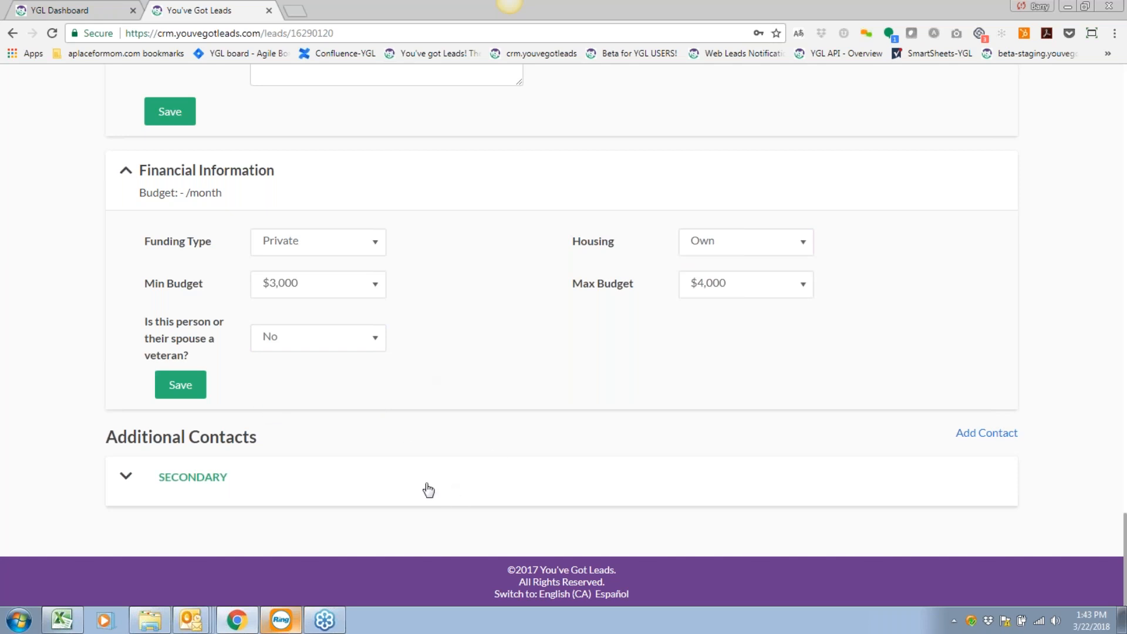
left_click(417, 461)
scroll(425, 381, "down", 3)
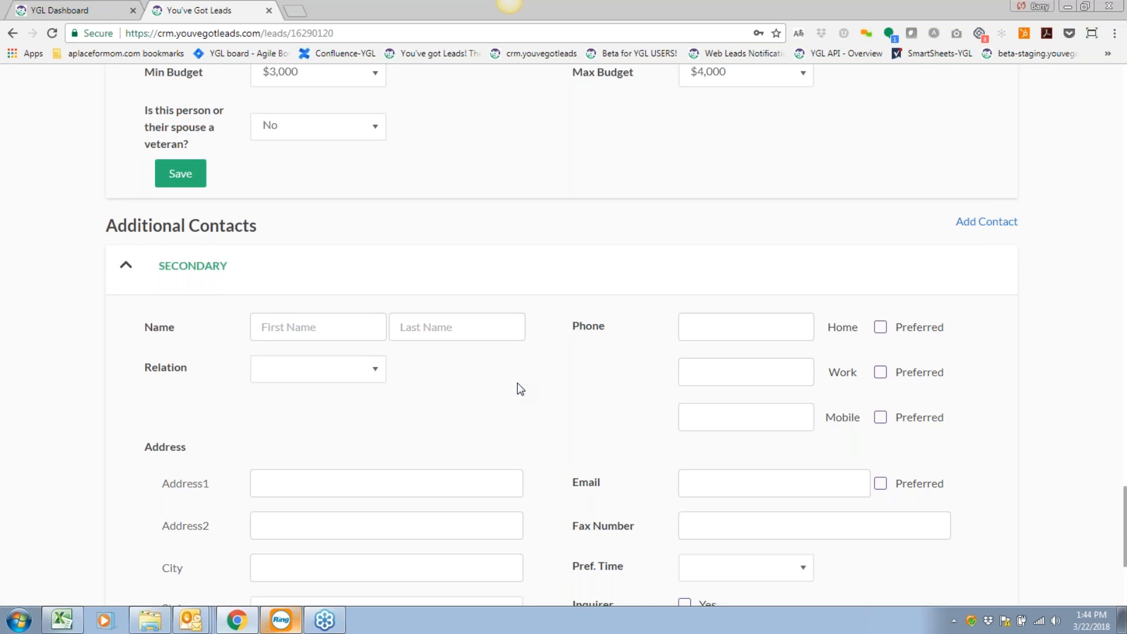
Enter the secondary contact's first and last name.
scroll(527, 388, "down", 2)
scroll(543, 395, "up", 1)
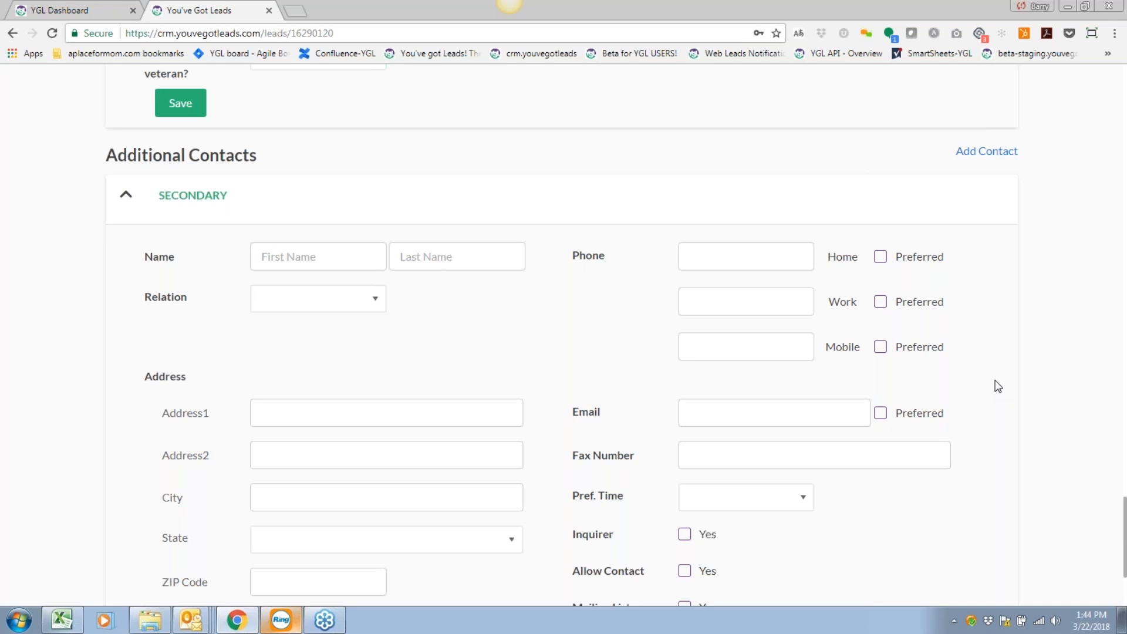
scroll(643, 361, "down", 1)
left_click(329, 185)
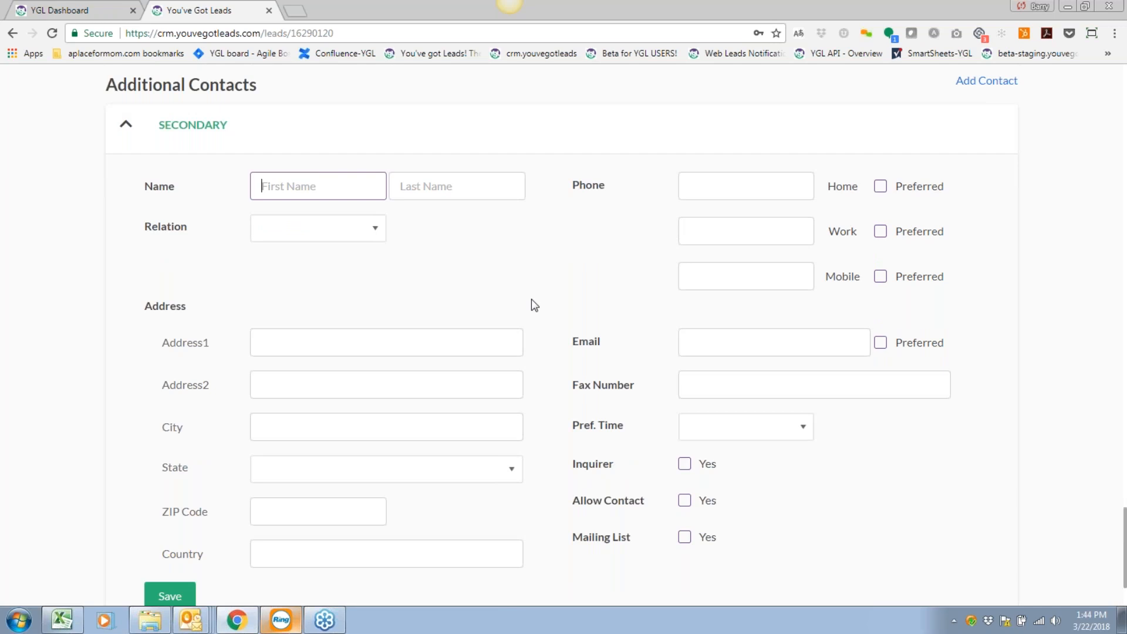
scroll(500, 287, "up", 1)
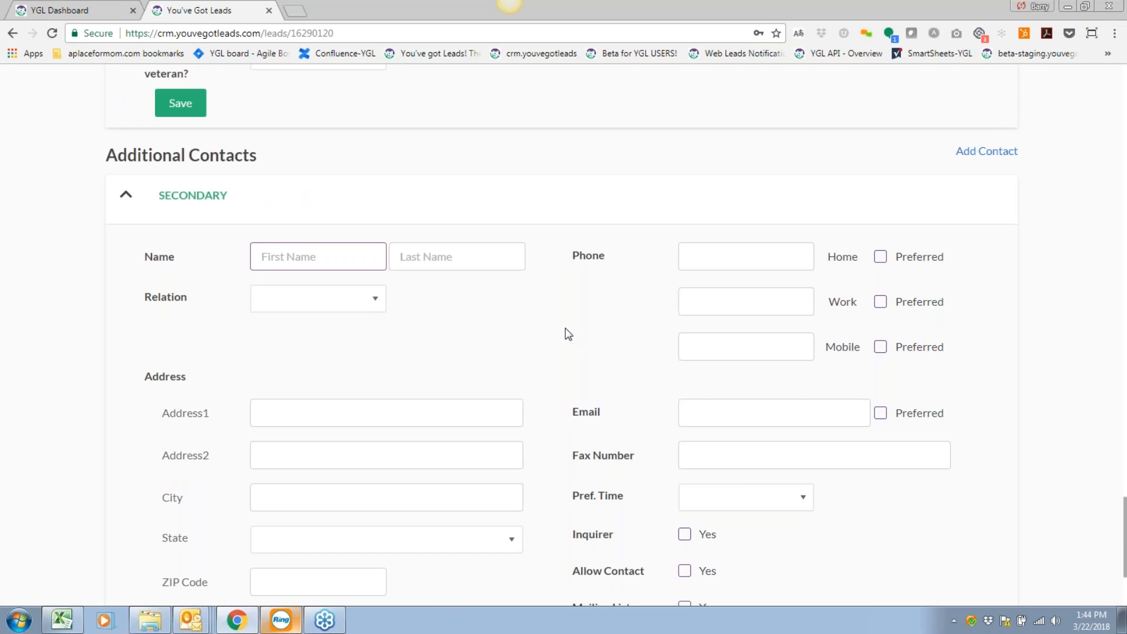
key("Tab")
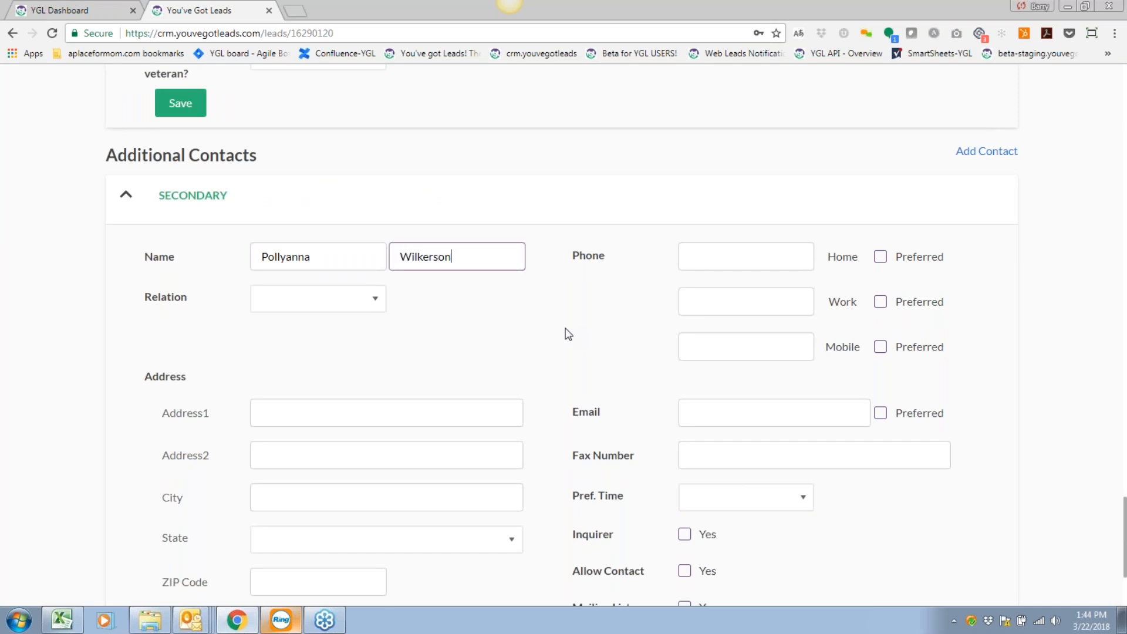
Set the secondary contact's relation to Grandchild.
left_click(316, 306)
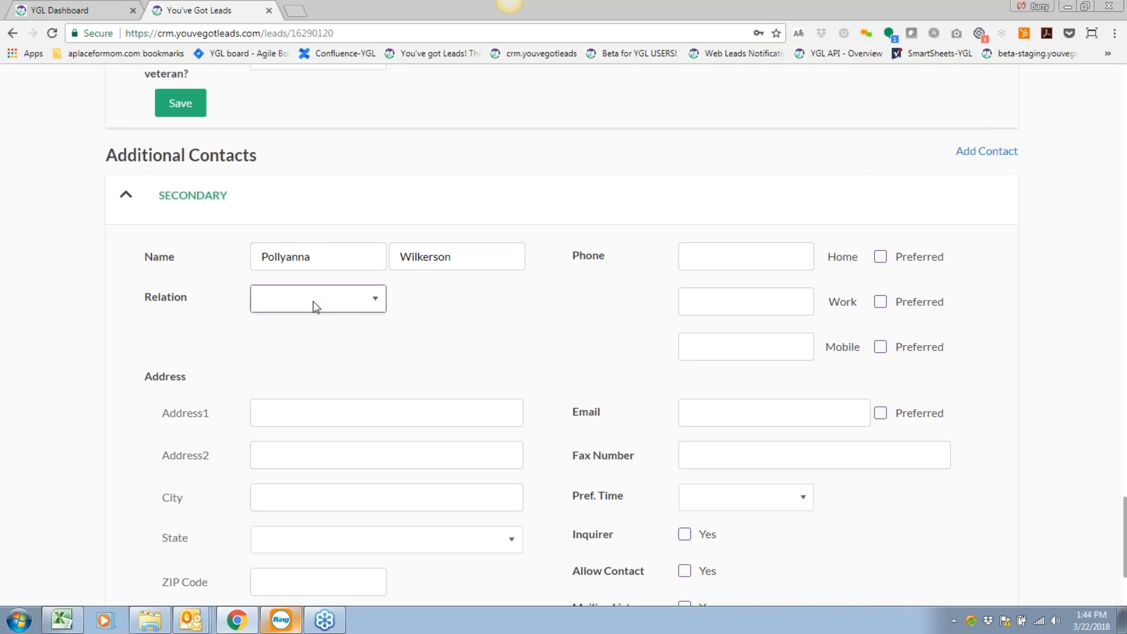
left_click(483, 324)
left_click(342, 301)
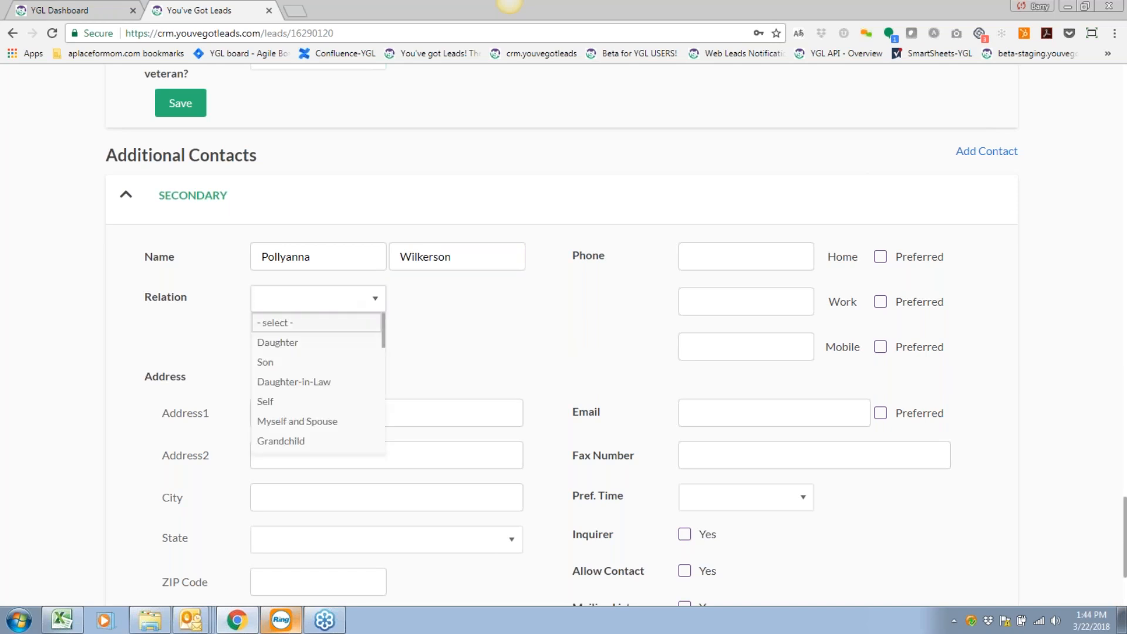
left_click(323, 441)
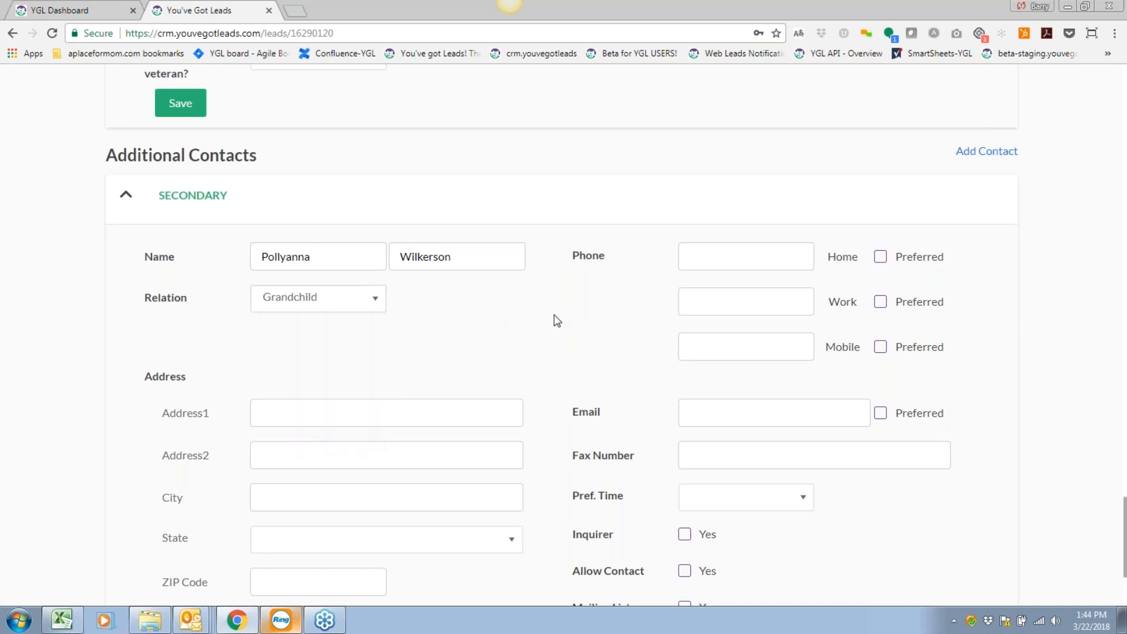
scroll(661, 332, "up", 1)
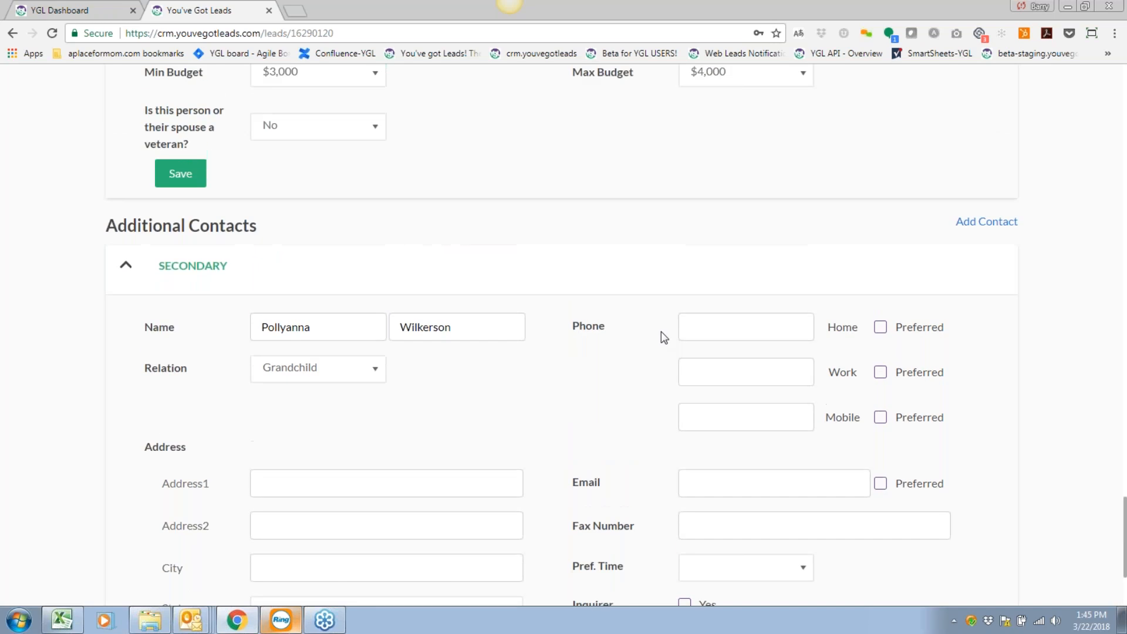
scroll(666, 335, "up", 1)
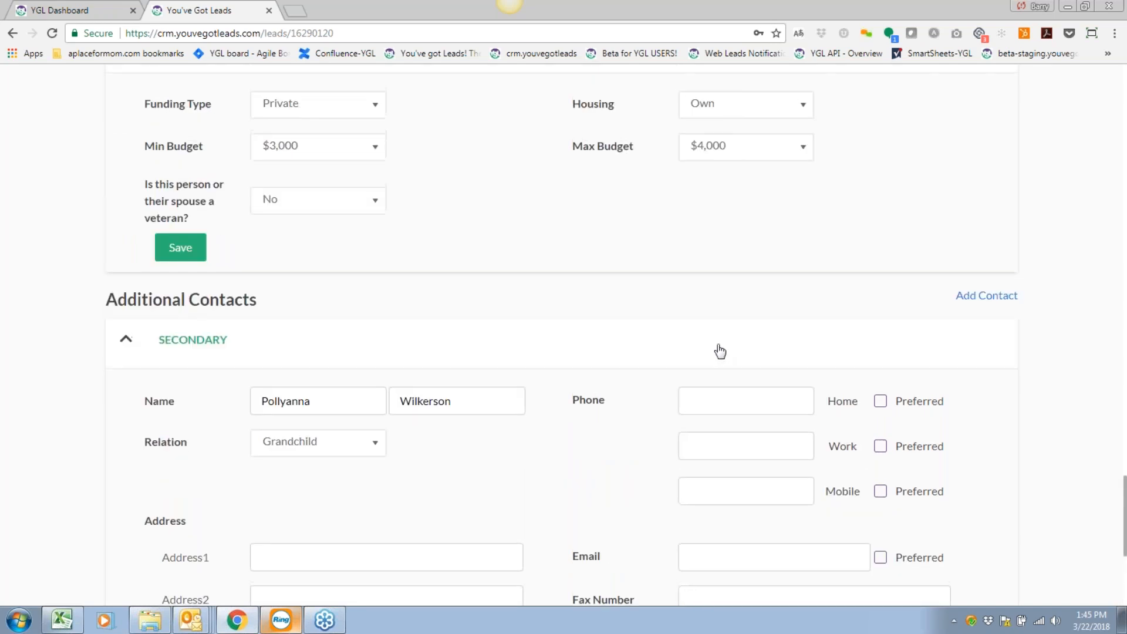
scroll(716, 349, "up", 1)
left_click(184, 318)
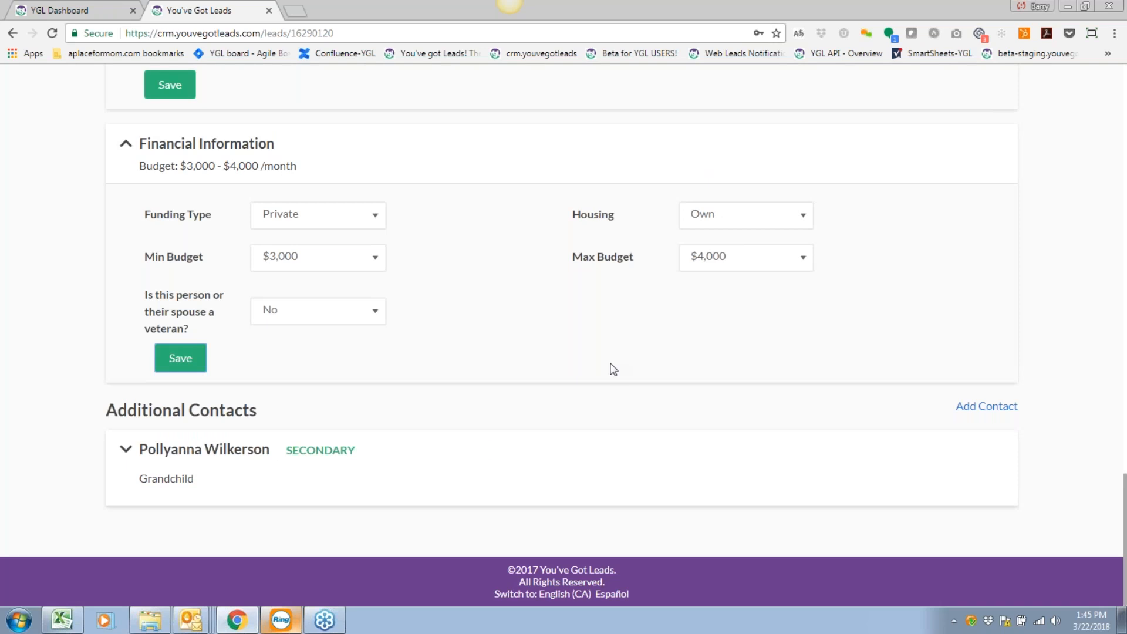
scroll(483, 448, "up", 3)
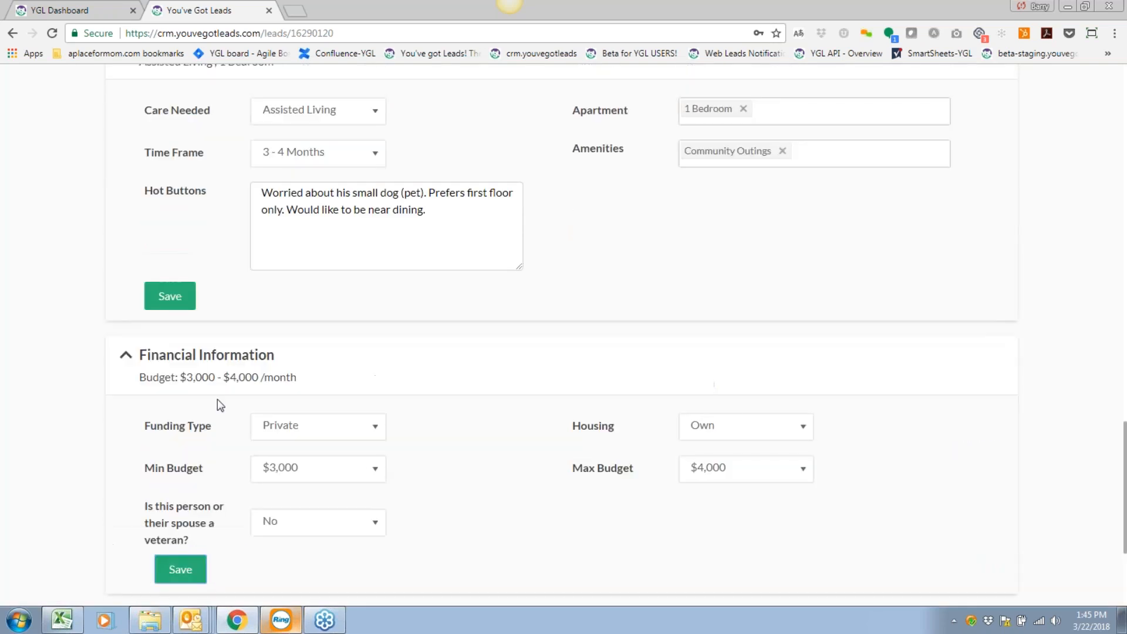
scroll(354, 382, "up", 3)
scroll(364, 290, "up", 2)
left_click(375, 329)
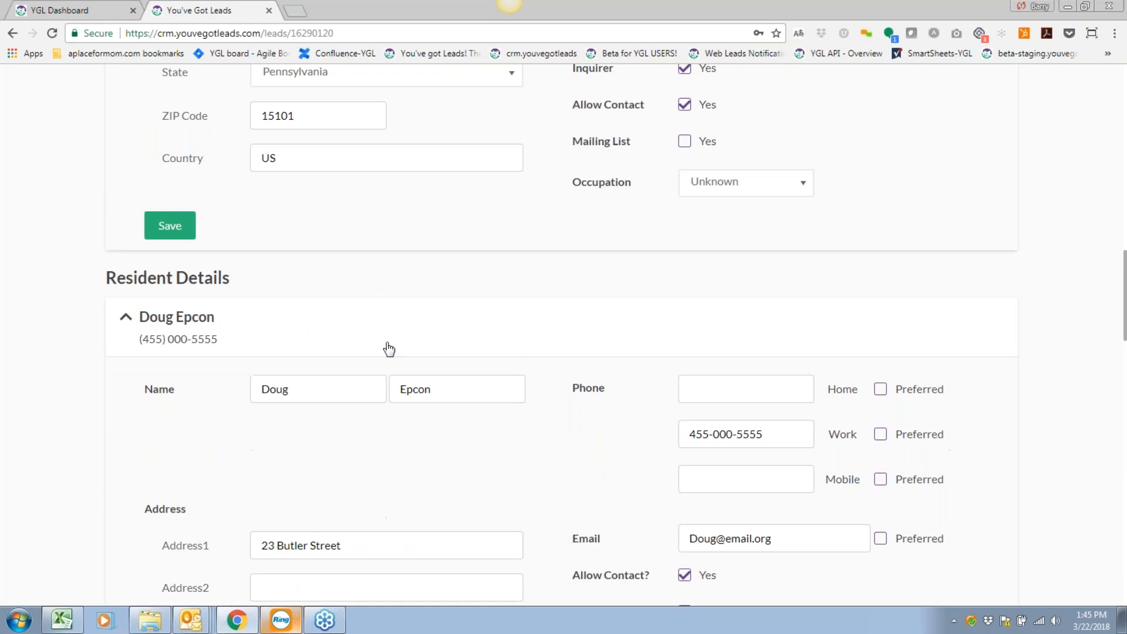
scroll(389, 349, "down", 5)
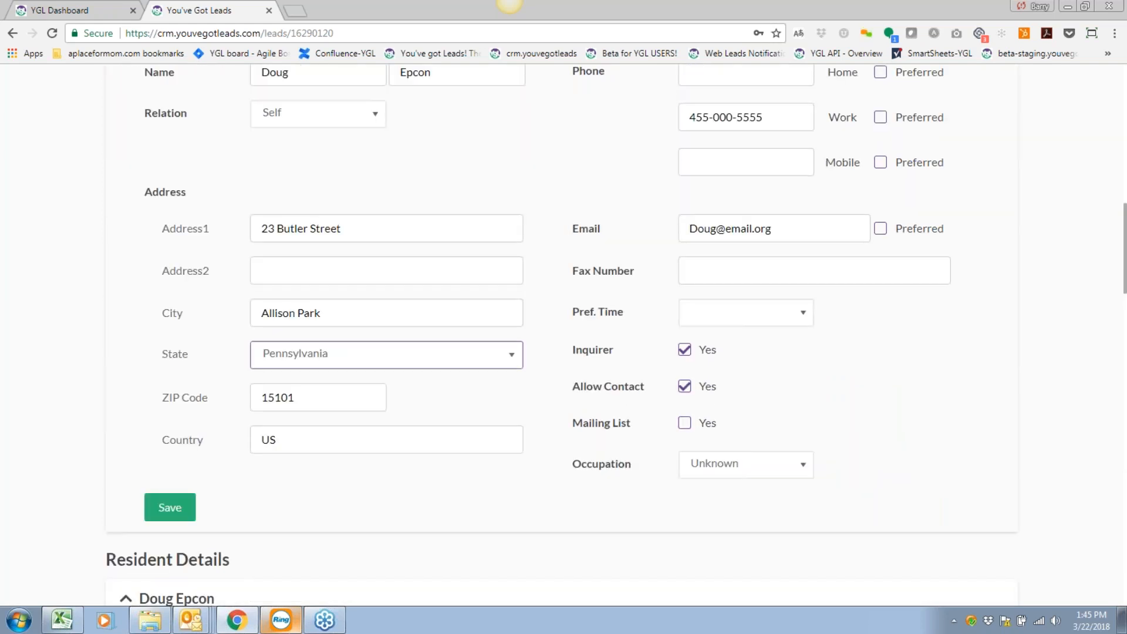
scroll(563, 335, "up", 10)
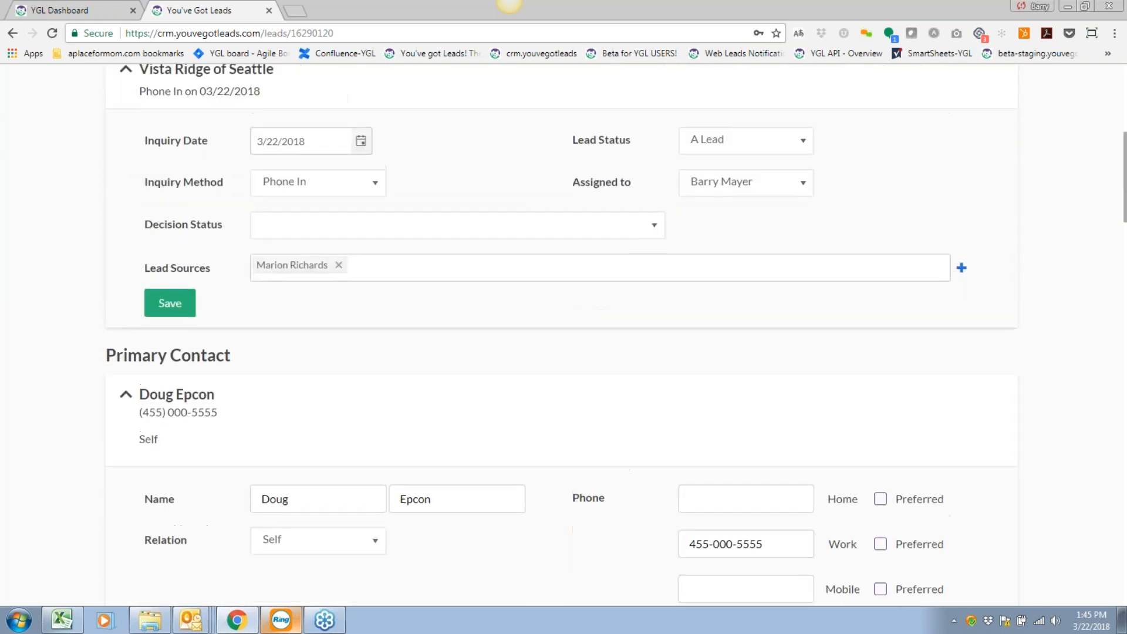
scroll(563, 335, "up", 4)
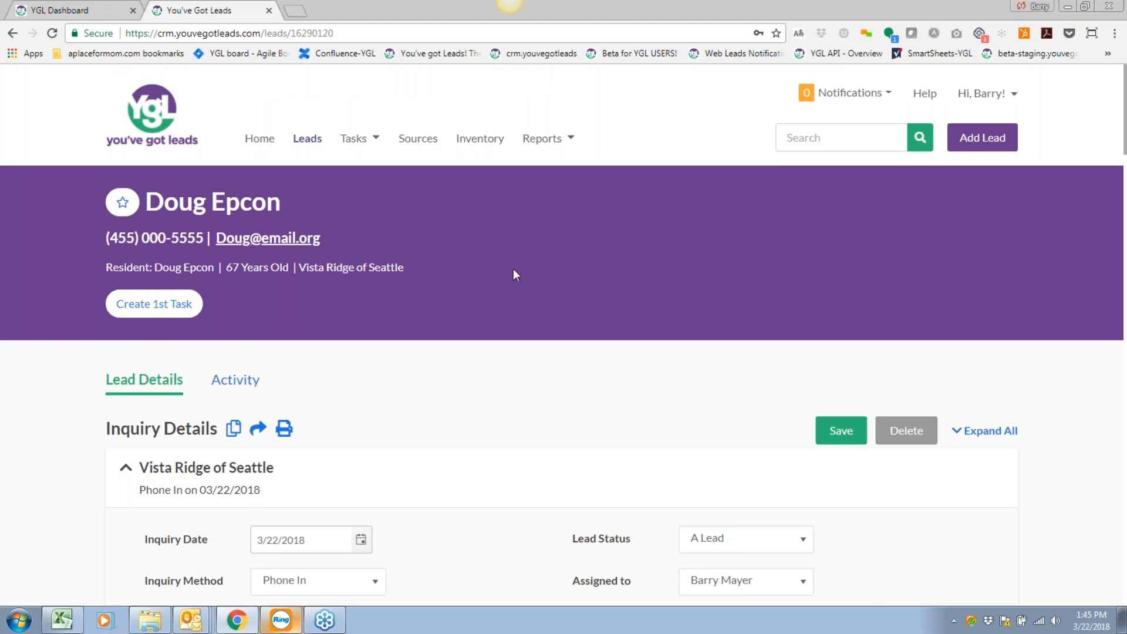
scroll(716, 340, "down", 3)
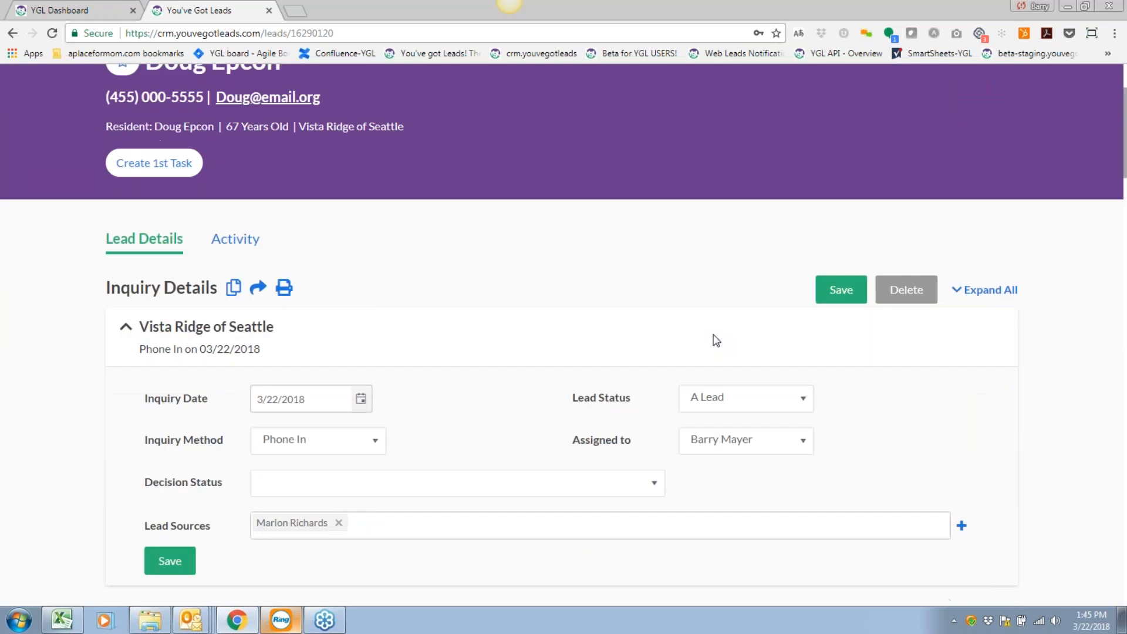
scroll(716, 341, "up", 3)
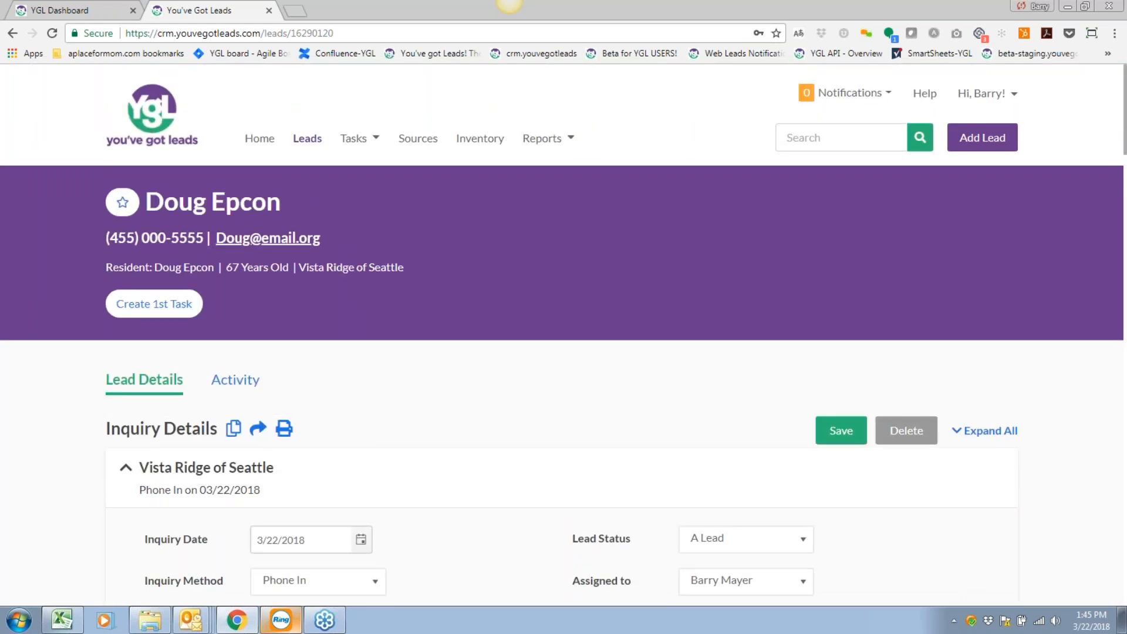
scroll(716, 340, "down", 3)
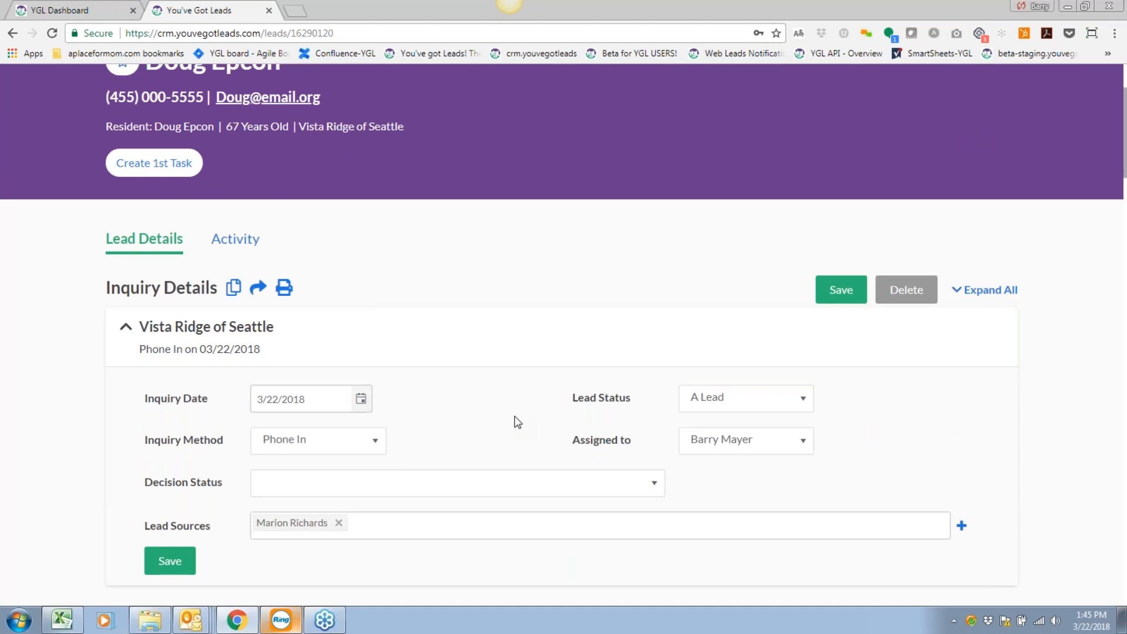
scroll(563, 355, "down", 1)
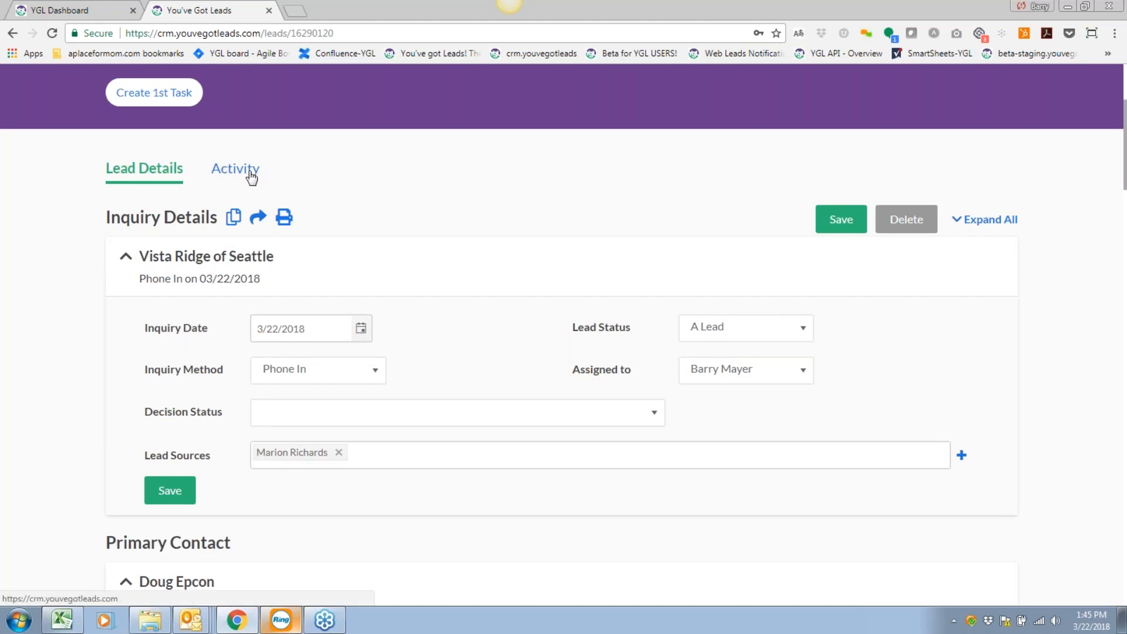
scroll(480, 276, "down", 1)
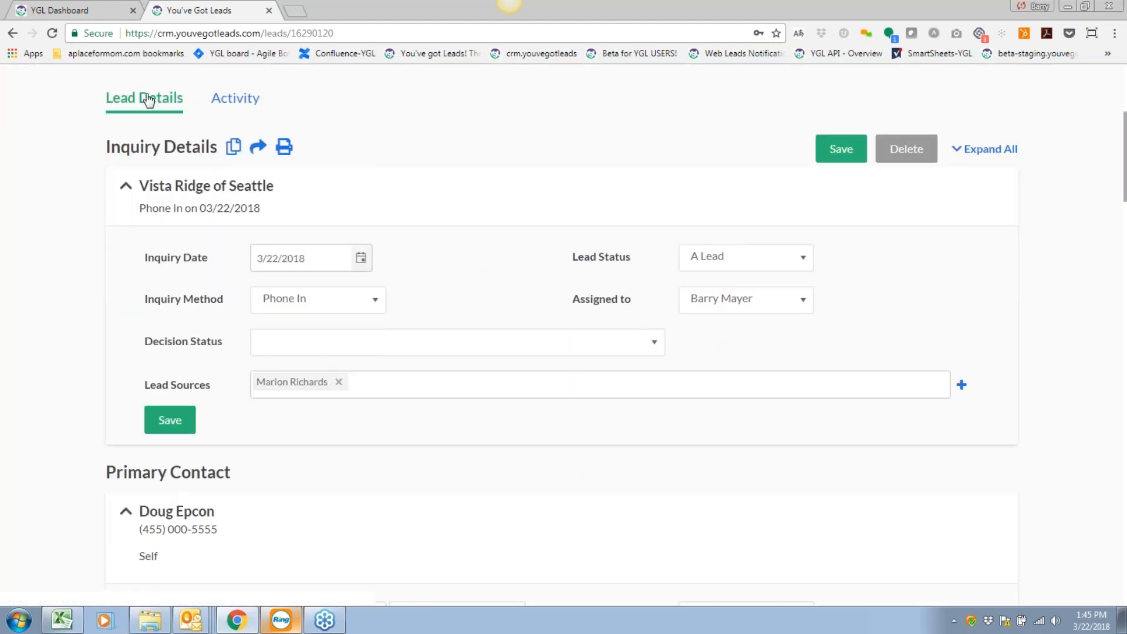
left_click(248, 100)
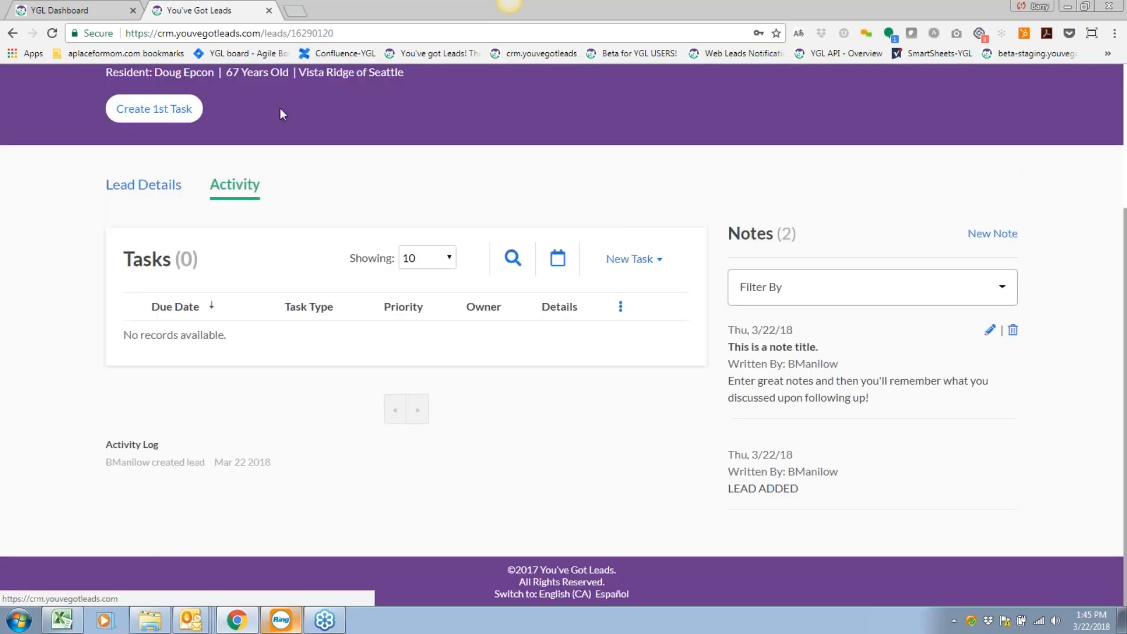
scroll(485, 315, "up", 3)
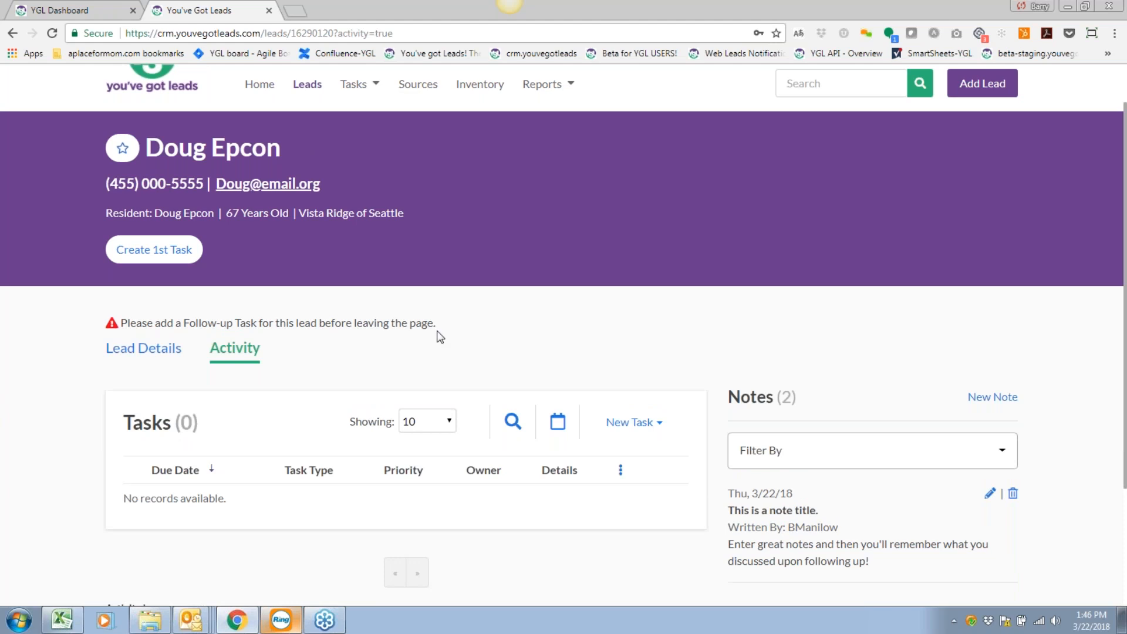
left_click_drag(453, 323, 110, 325)
left_click(477, 329)
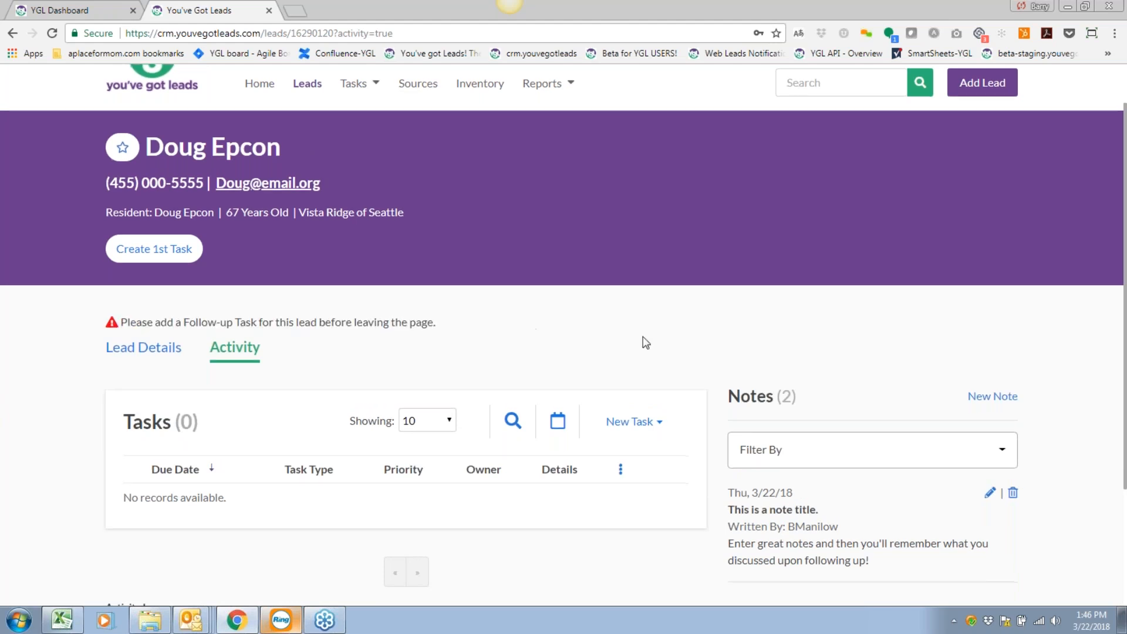
scroll(641, 342, "down", 1)
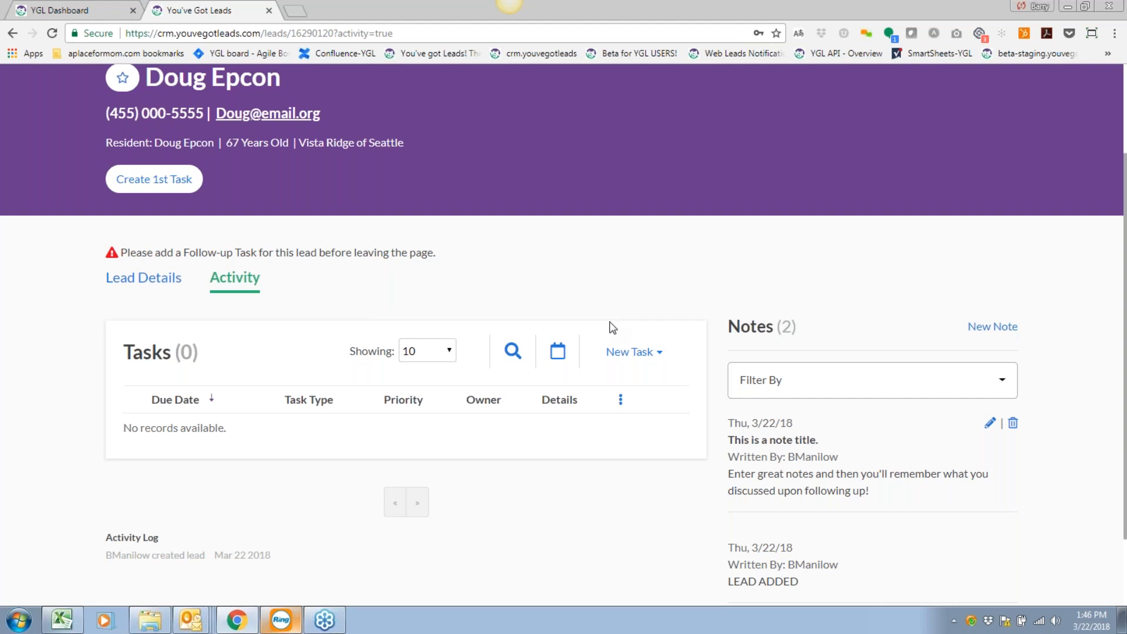
scroll(543, 391, "down", 1)
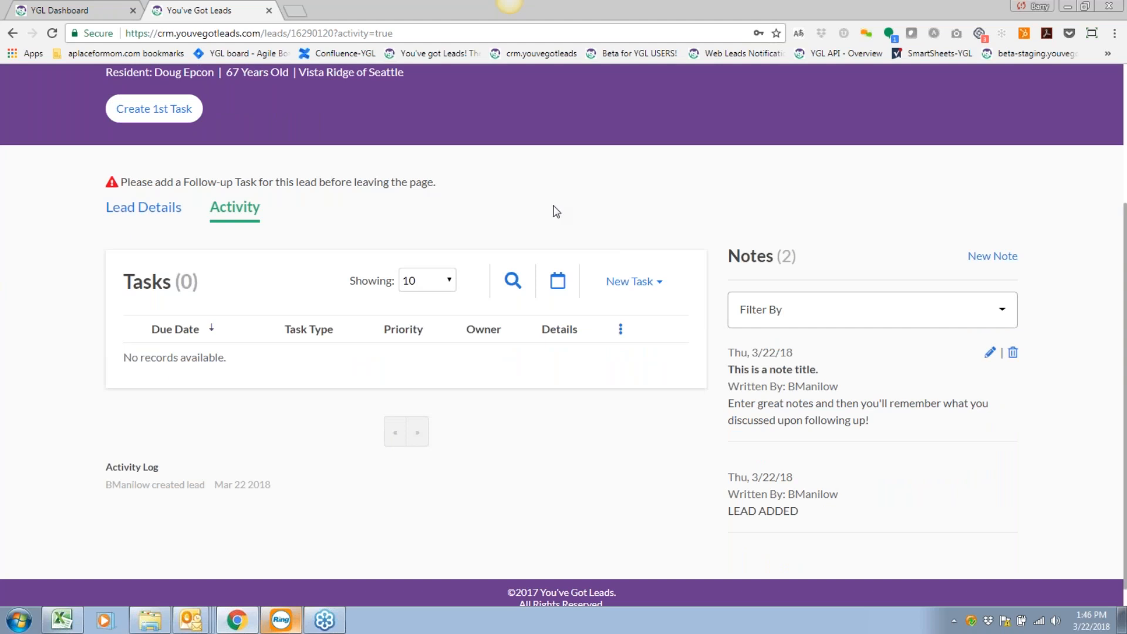
Bring up the New Task list of task types.
left_click(645, 286)
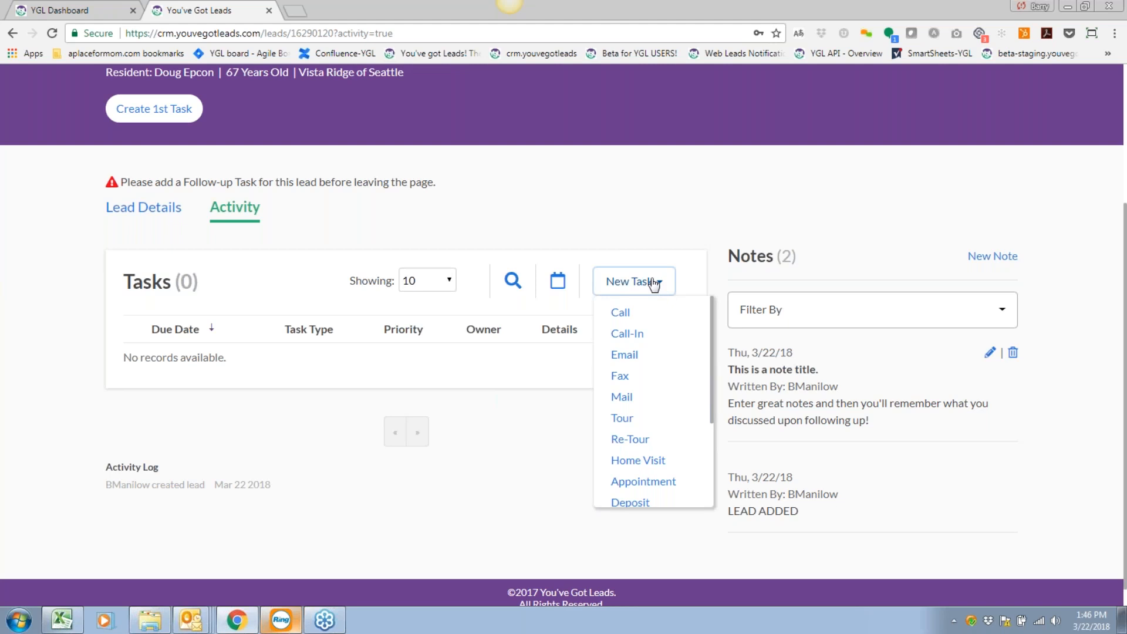
scroll(649, 408, "down", 1)
scroll(648, 408, "down", 1)
scroll(647, 408, "up", 2)
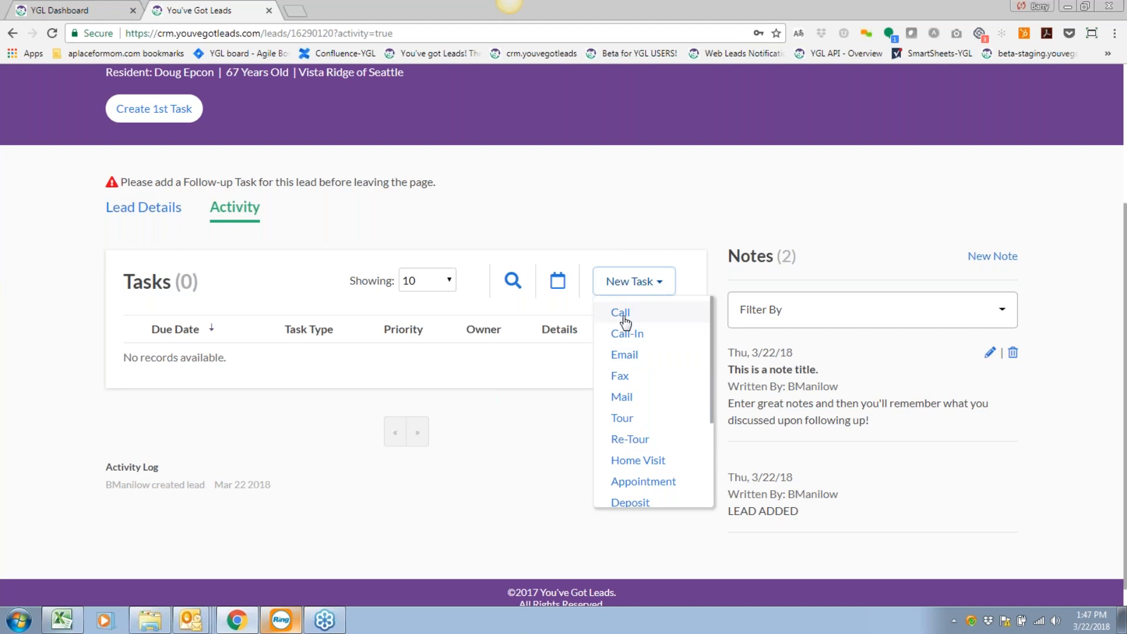
Create a new Call task with details 'Initial consultation'.
left_click(628, 312)
left_click(442, 170)
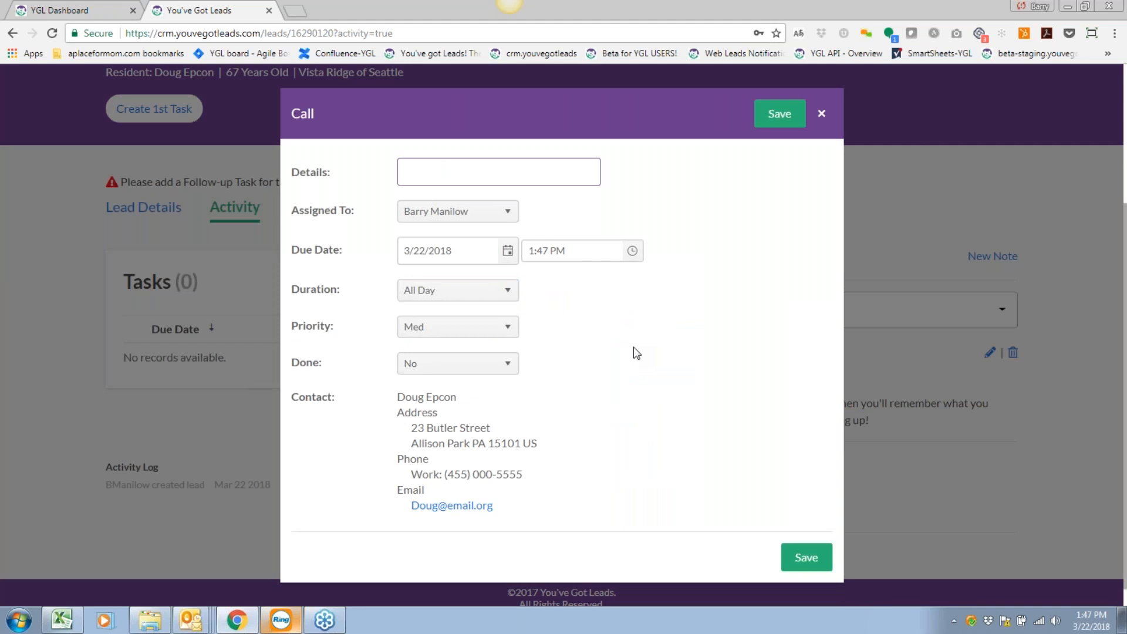
type("Initial consultation")
left_click(633, 347)
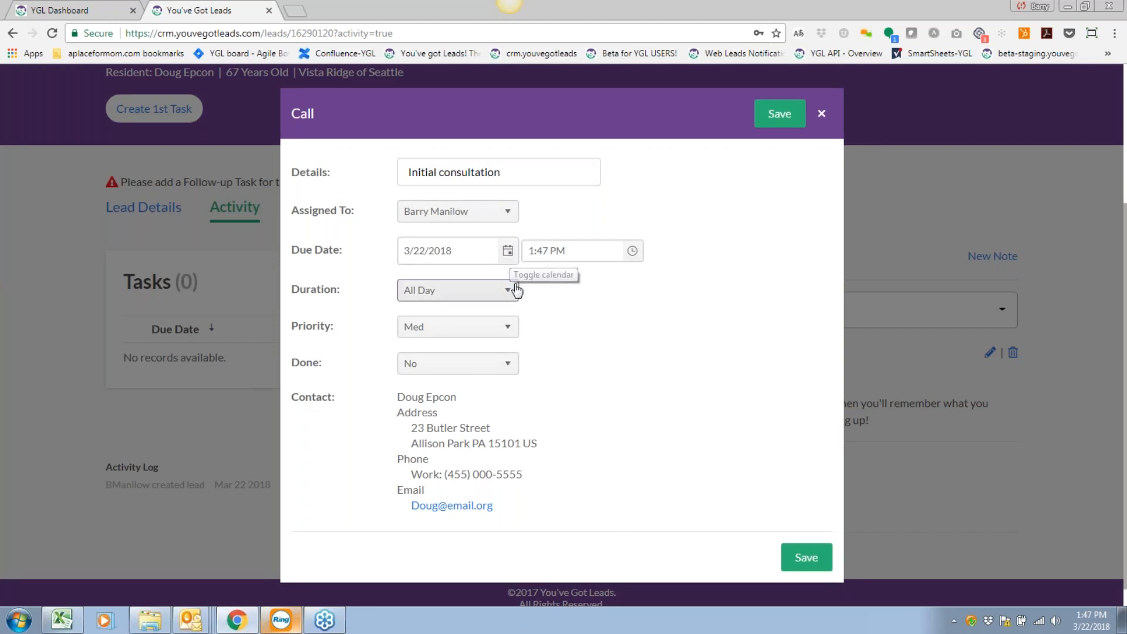
Set the call's Done and Made Contact to Yes and save it.
left_click(475, 364)
left_click(412, 406)
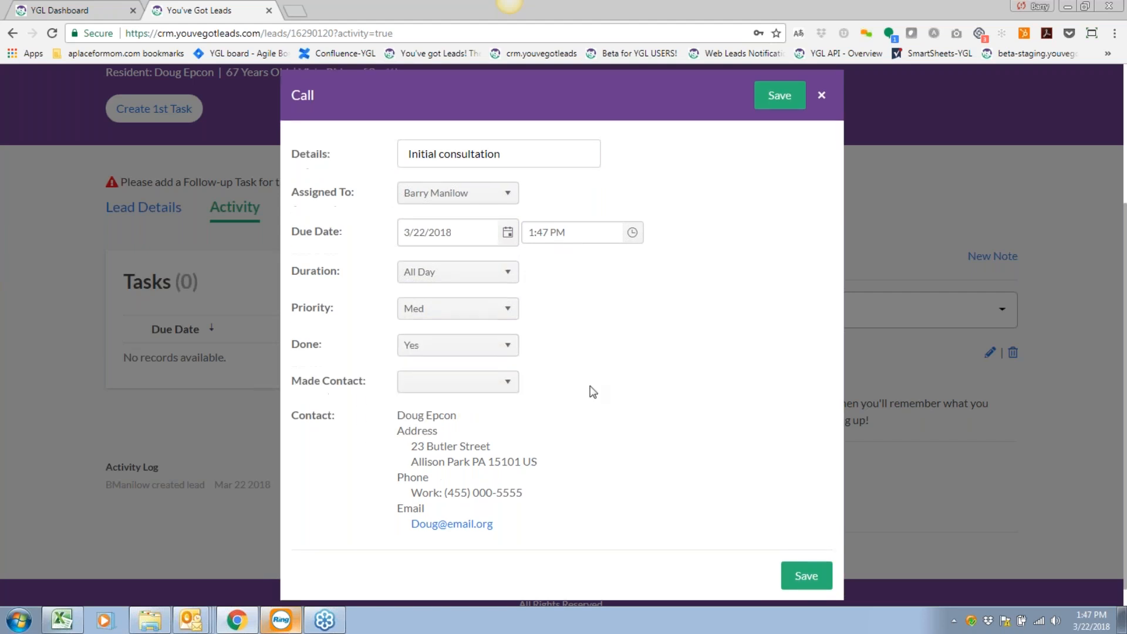
left_click(480, 382)
left_click(419, 404)
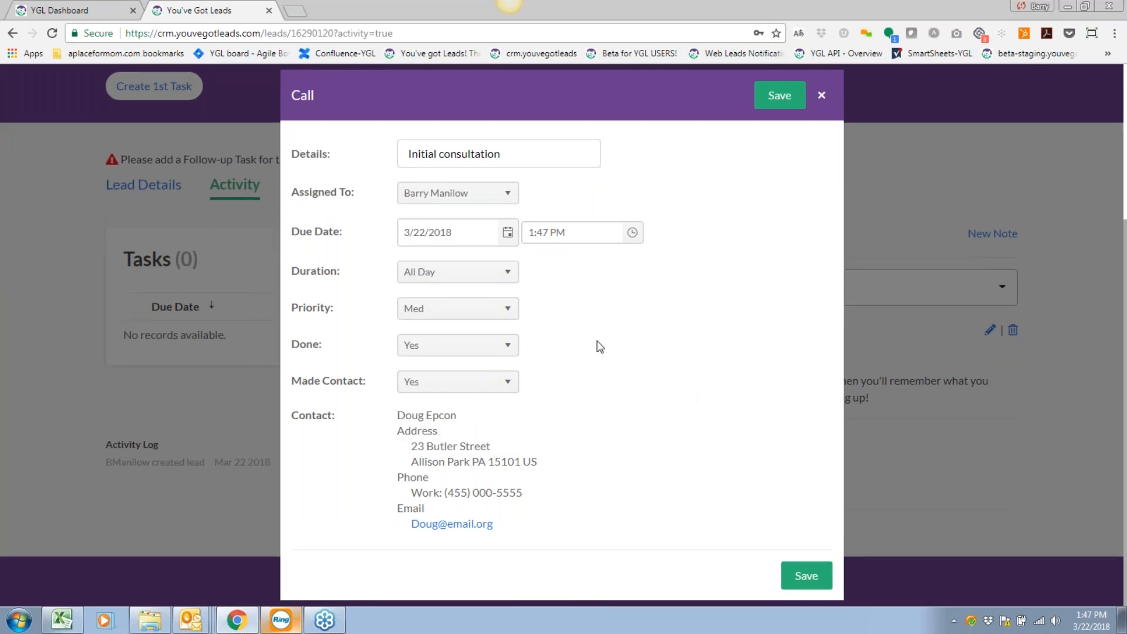
left_click(776, 97)
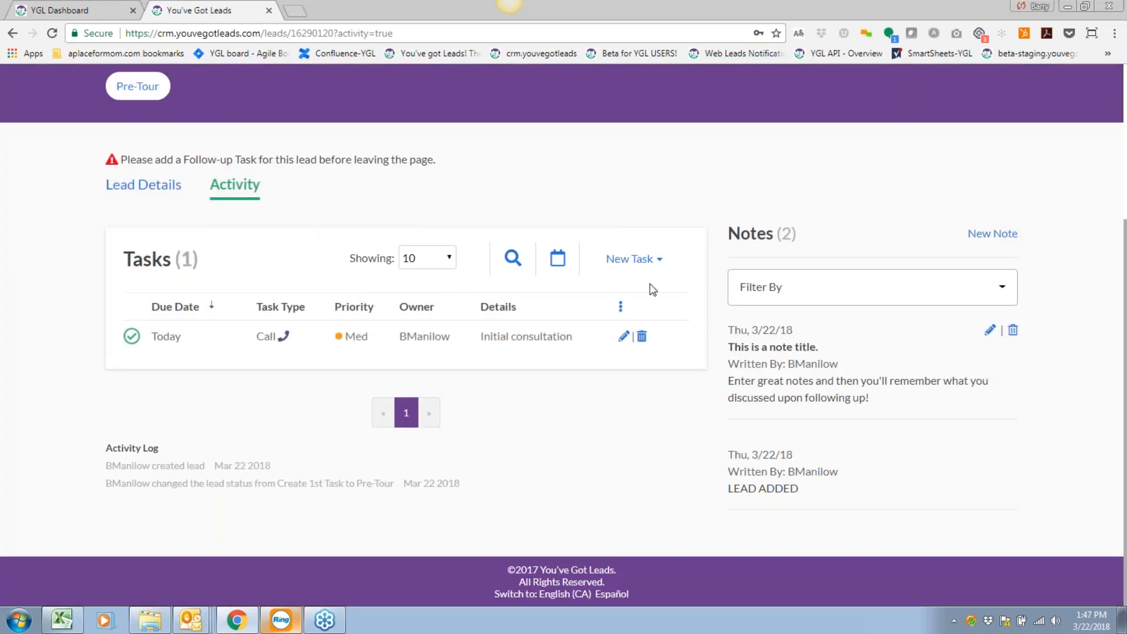
left_click(646, 259)
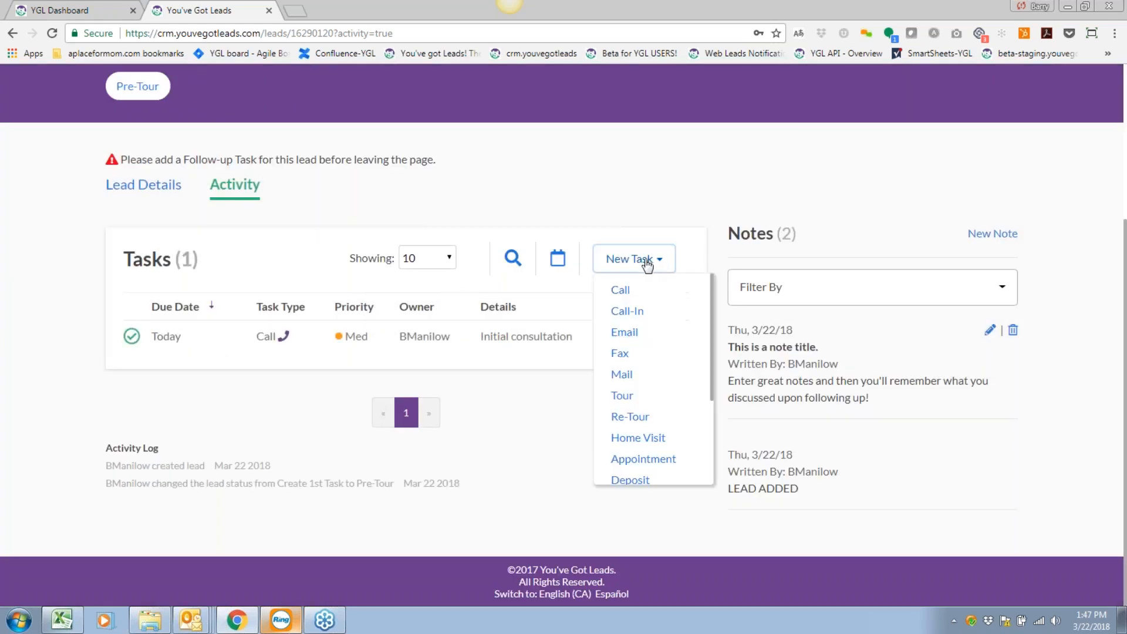
Choose Email from the New Task type list to open a blank Email task form.
left_click(665, 186)
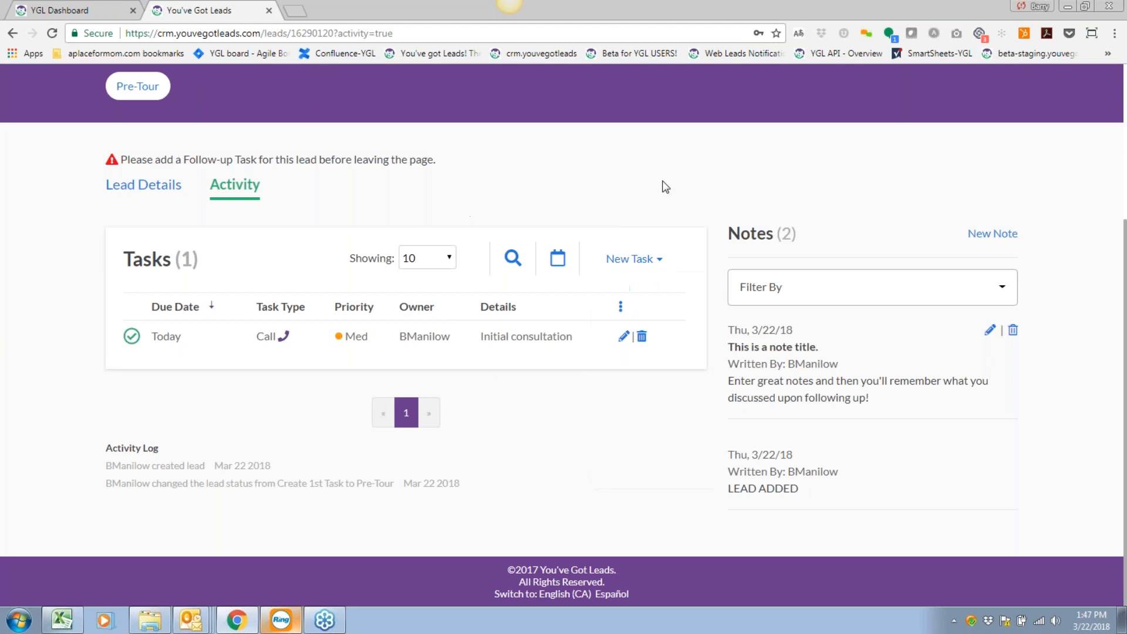
left_click(656, 266)
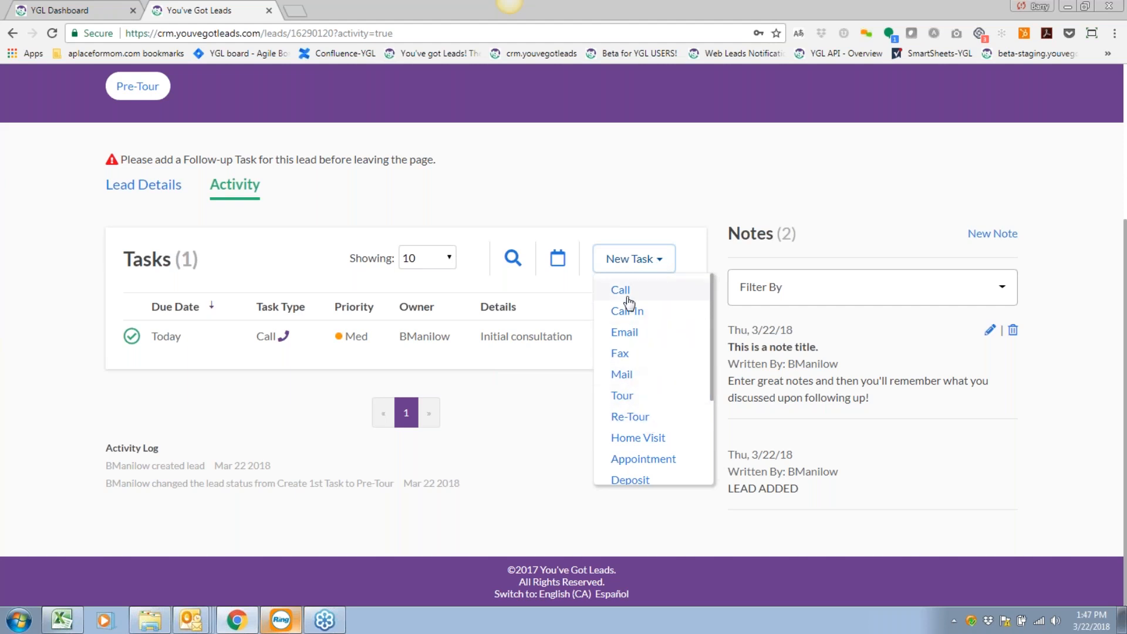
left_click(627, 334)
Save an Email task 'Requested information about community', High priority, due March 23, All Day.
left_click(428, 162)
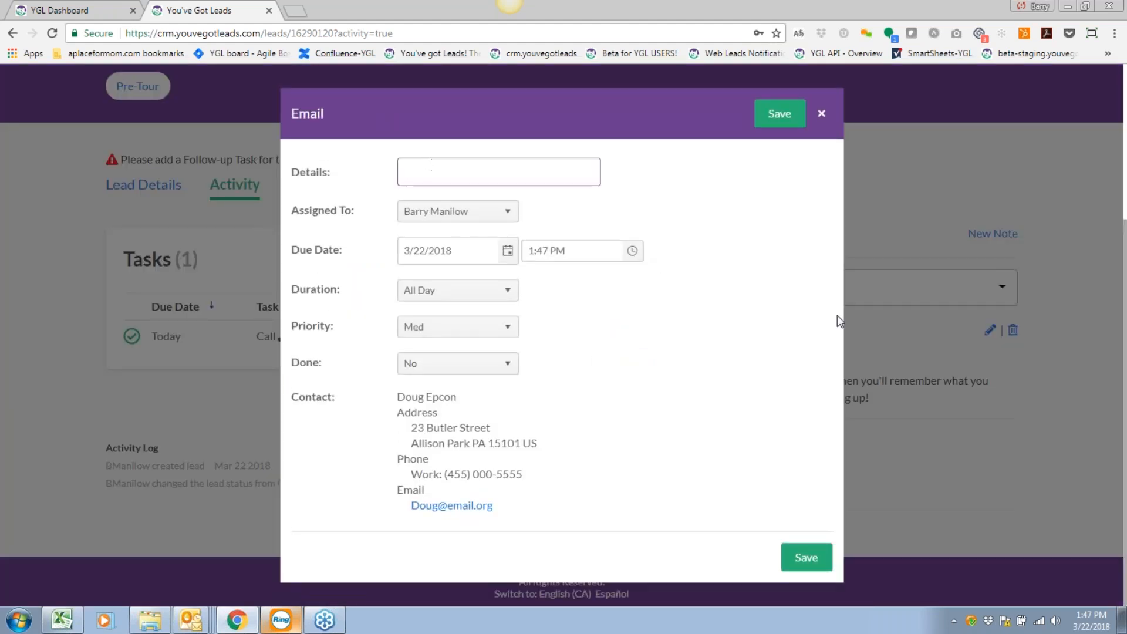
type("Requested information about community")
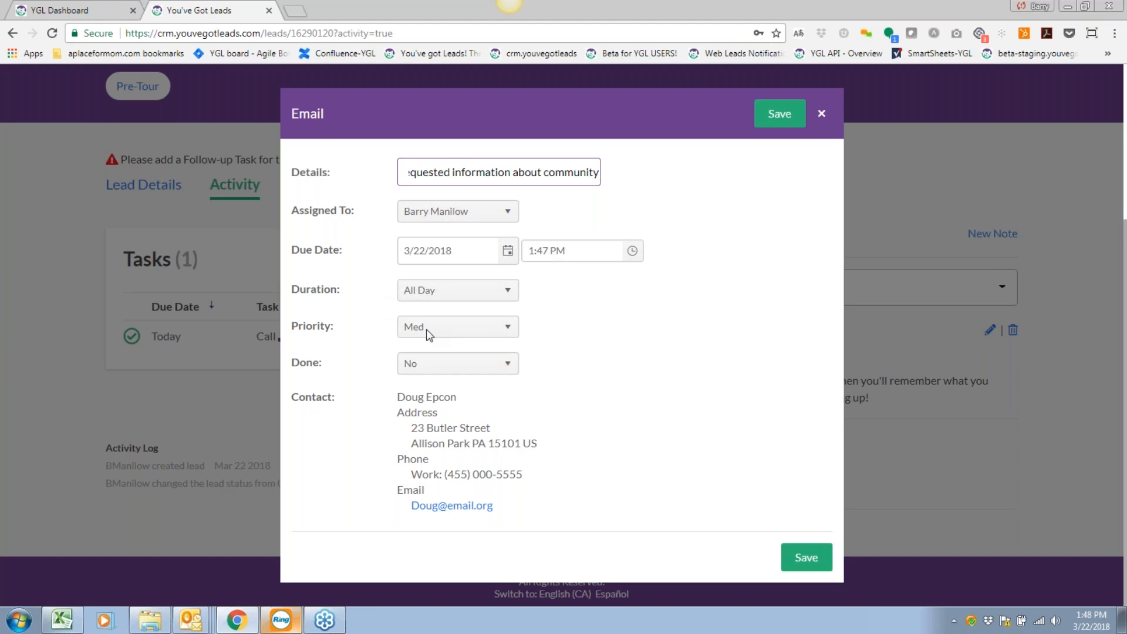
left_click(439, 330)
left_click(420, 346)
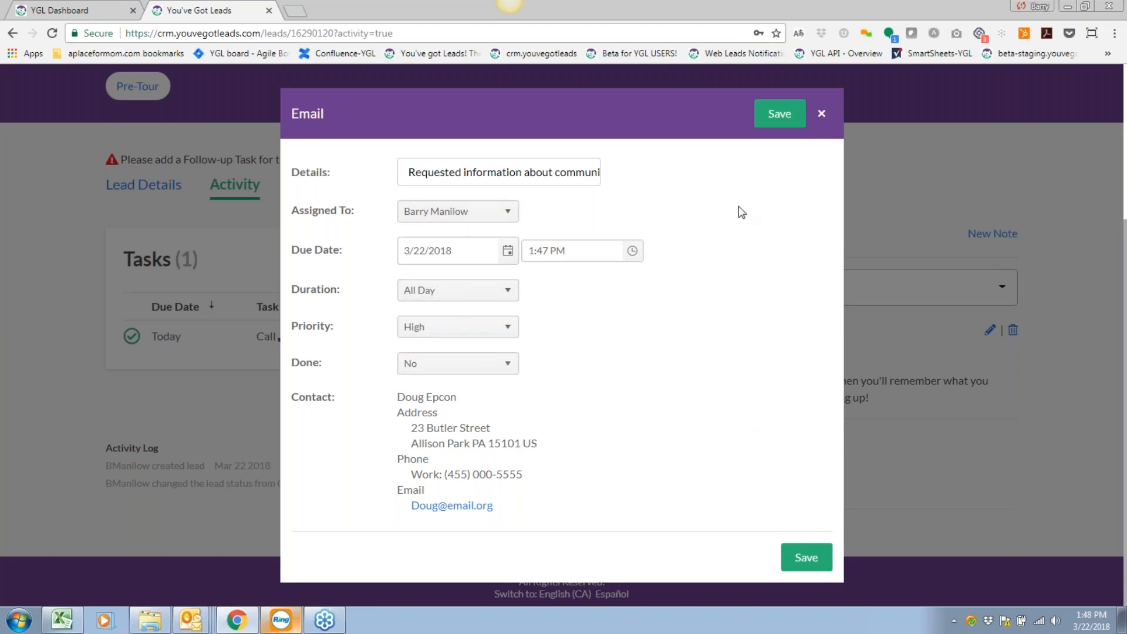
left_click(508, 253)
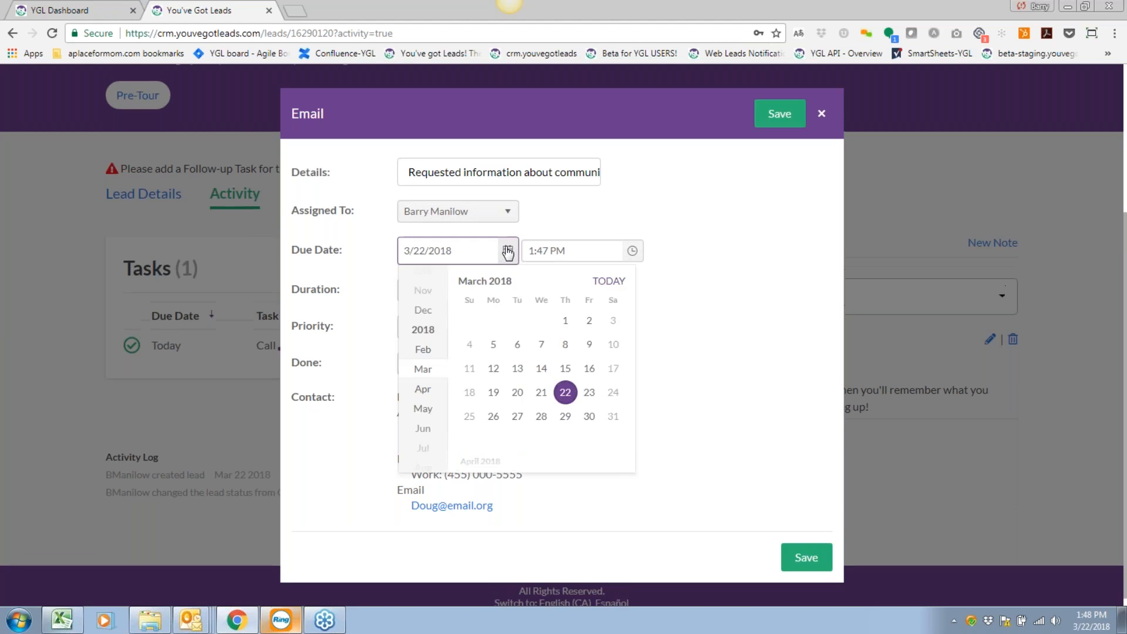
left_click(589, 392)
left_click(603, 313)
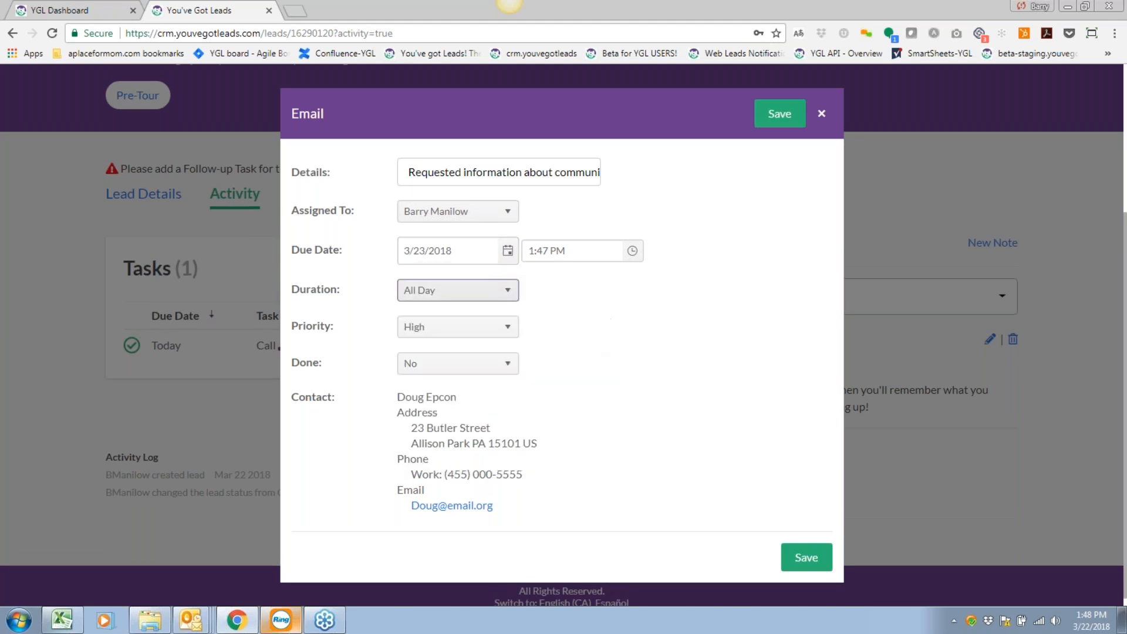
left_click(480, 298)
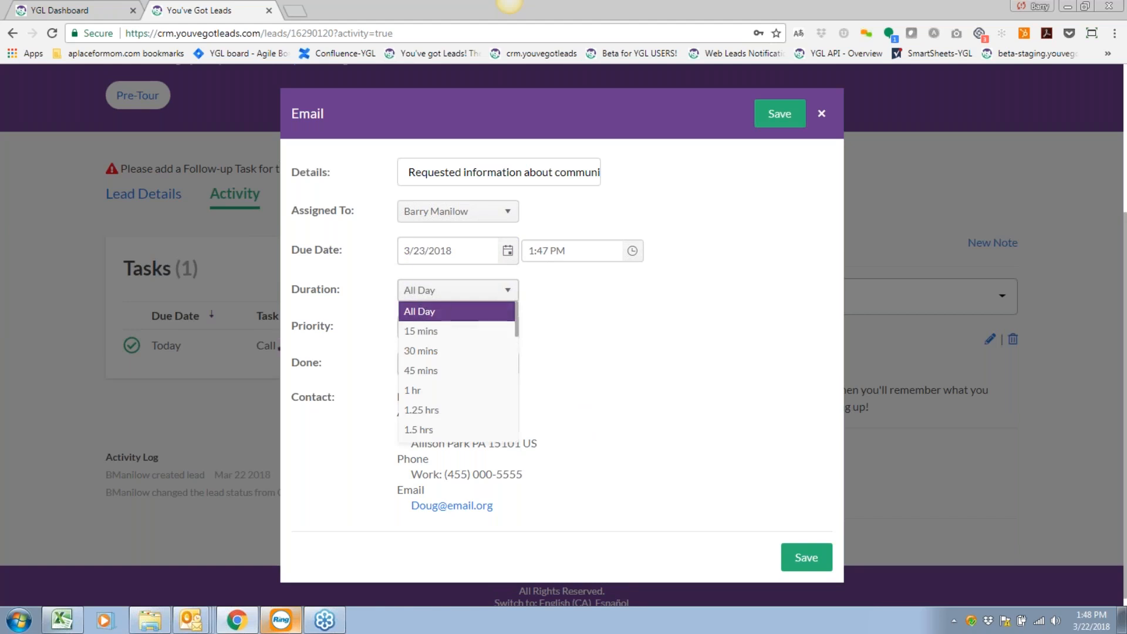
left_click(446, 311)
left_click(779, 113)
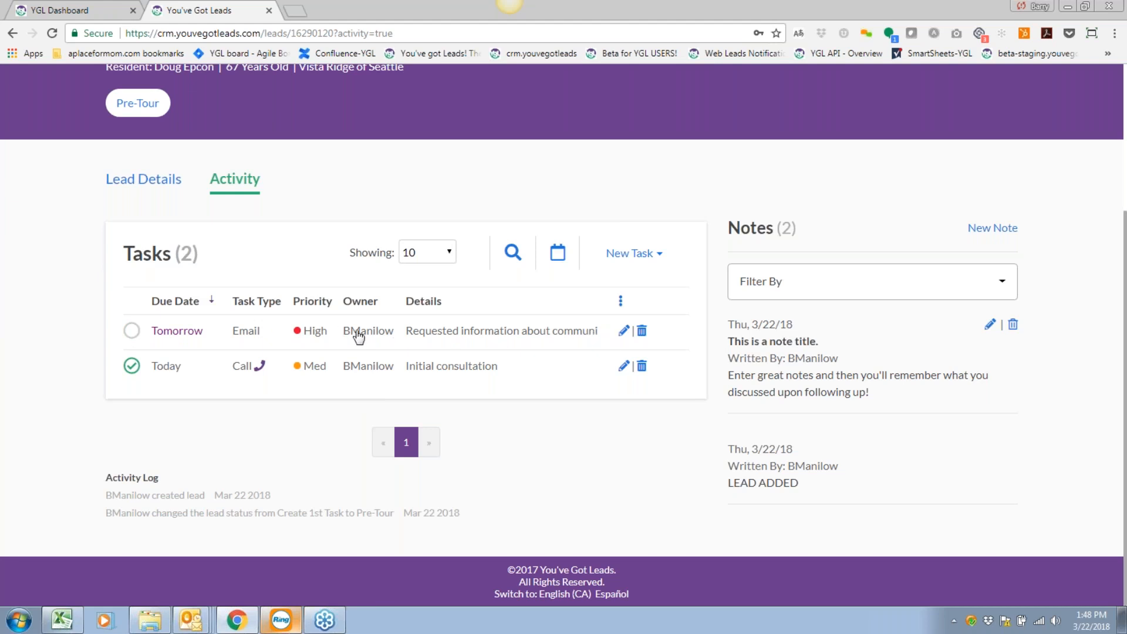
Review the new Email task and the Initial consultation call task without changing them.
left_click(355, 331)
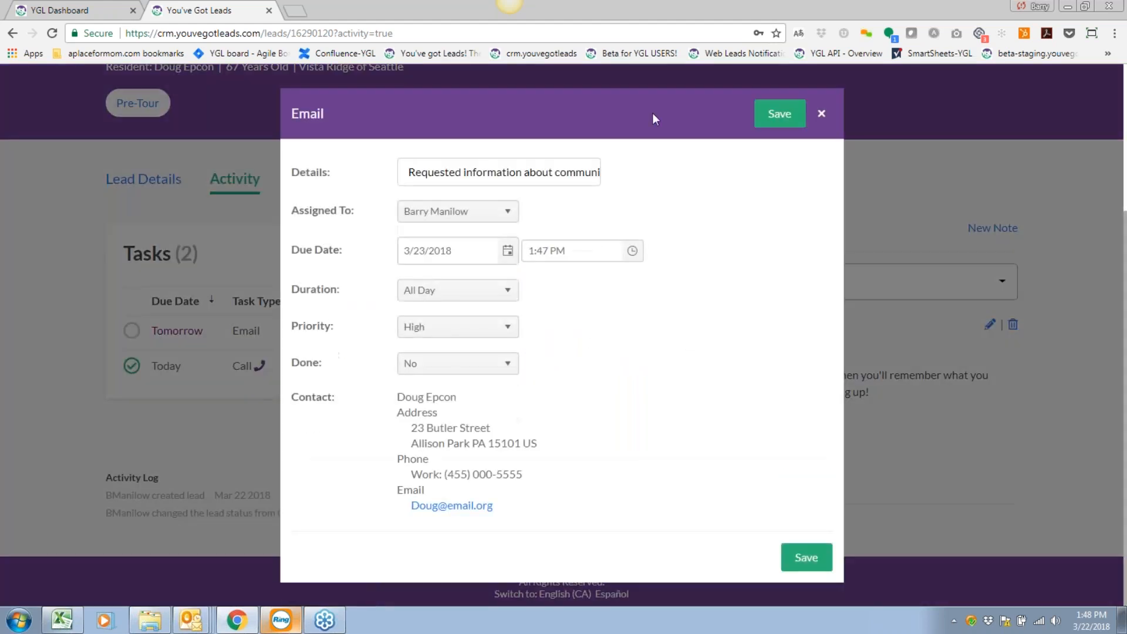
left_click(821, 115)
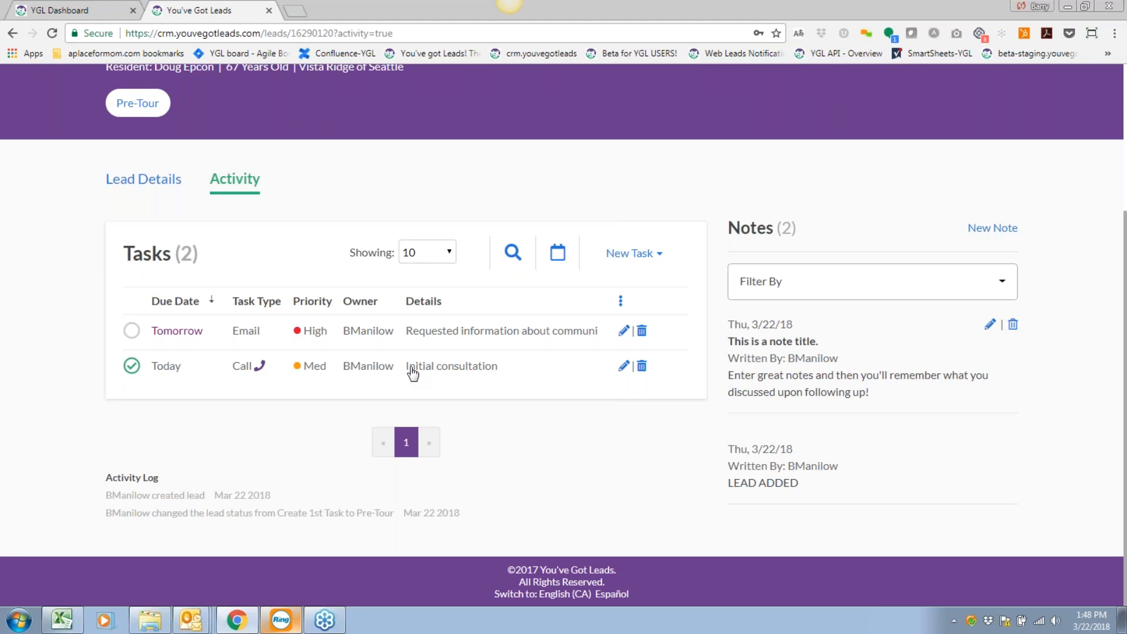
left_click(413, 372)
left_click(823, 96)
scroll(678, 424, "up", 1)
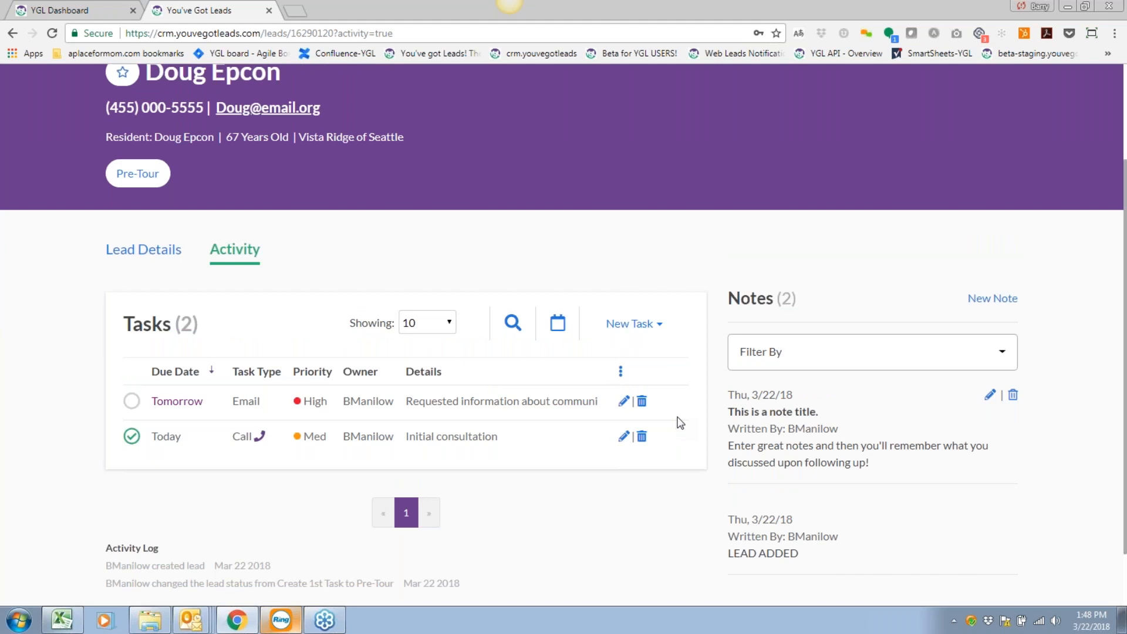
scroll(679, 423, "down", 1)
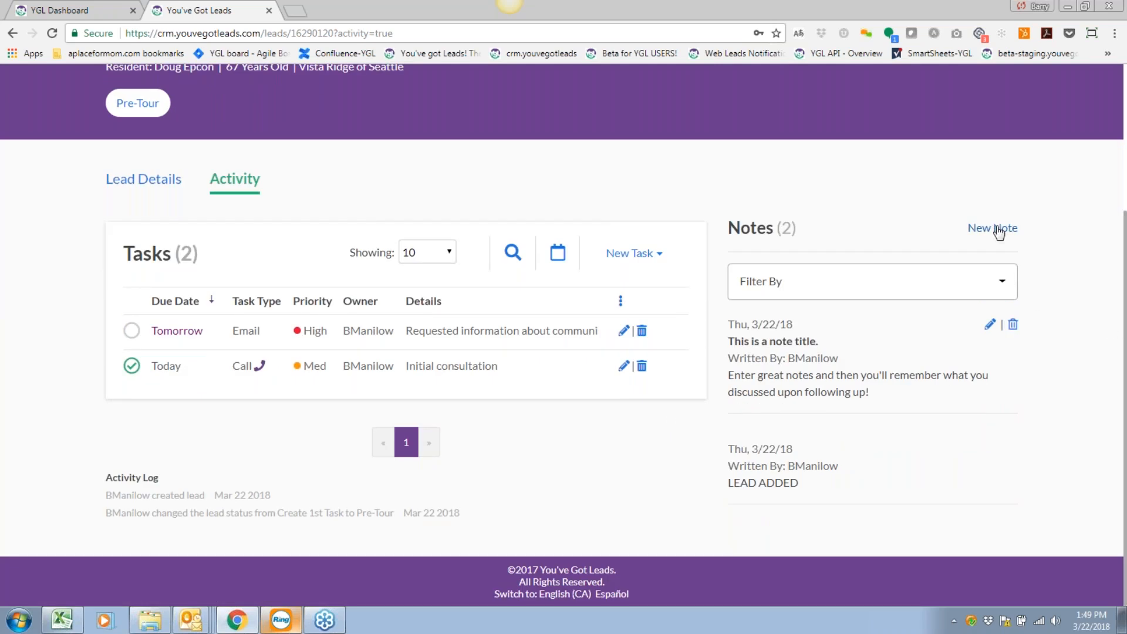
Write a note titled 'More Notes' about keeping comprehensive notes in the system.
left_click(994, 229)
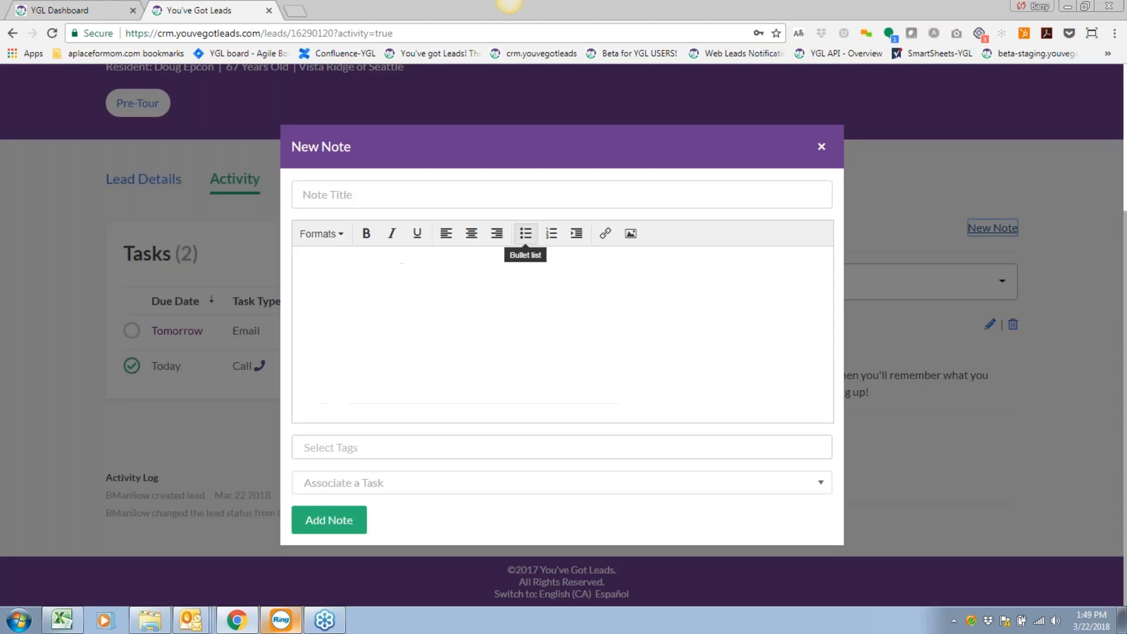
type("More Notes")
key("Tab")
type("Please keep tracking comprehensive notes inth")
key("BackSpace")
key("BackSpace")
type("the syst")
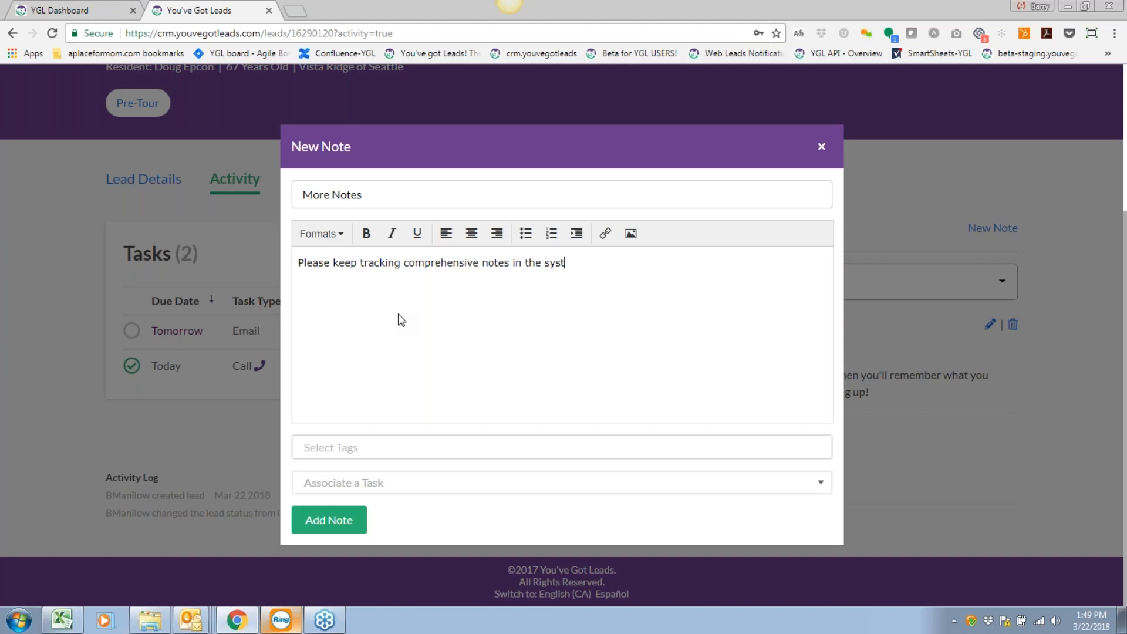
type("em so that you have all the details at yo")
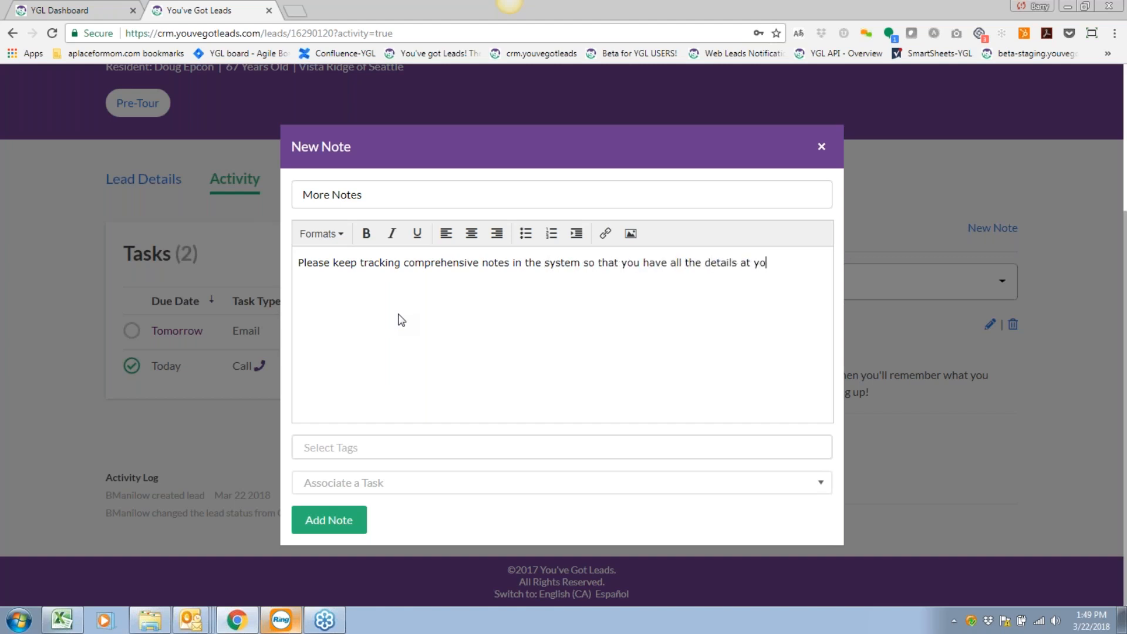
type("ur disposal when following up.")
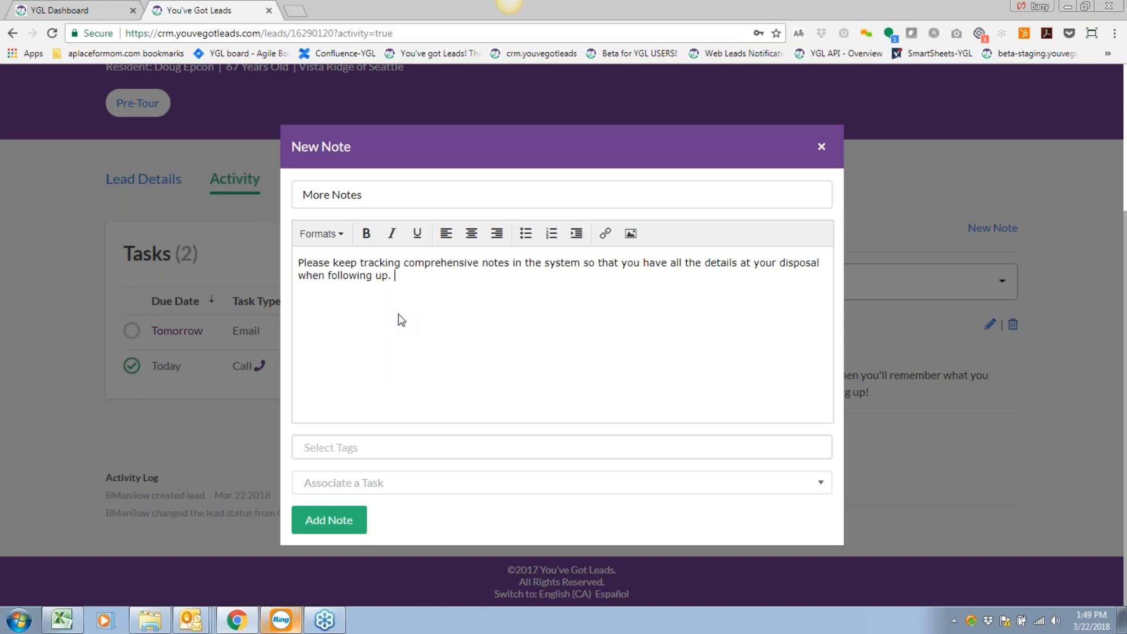
Link the note to the Email - Mar. 23 task and add it.
left_click(350, 446)
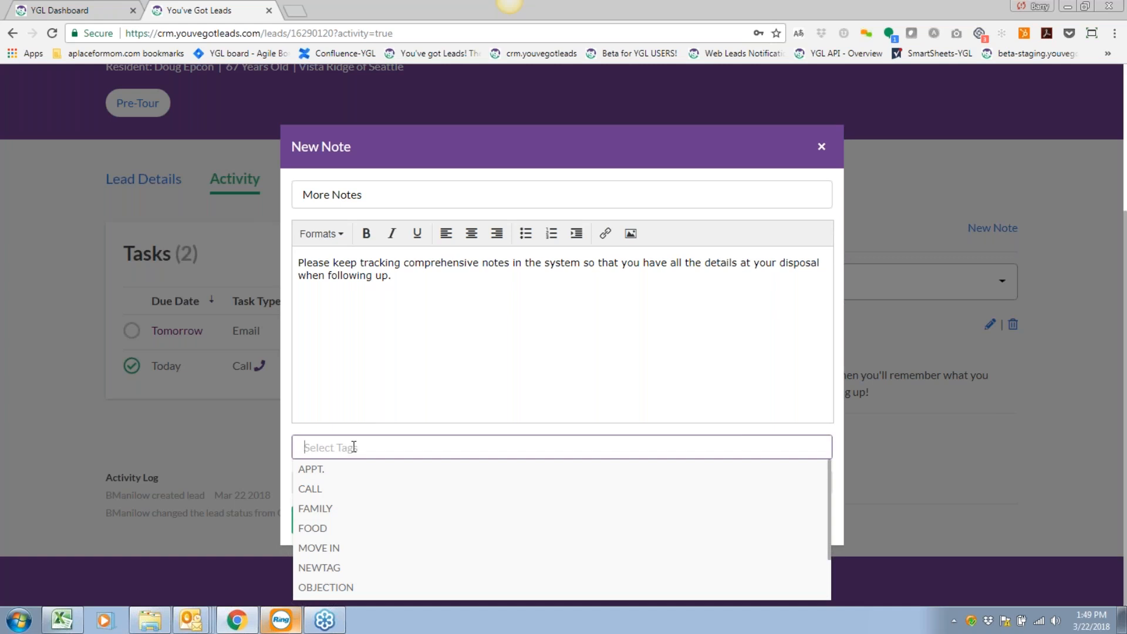
type("Price")
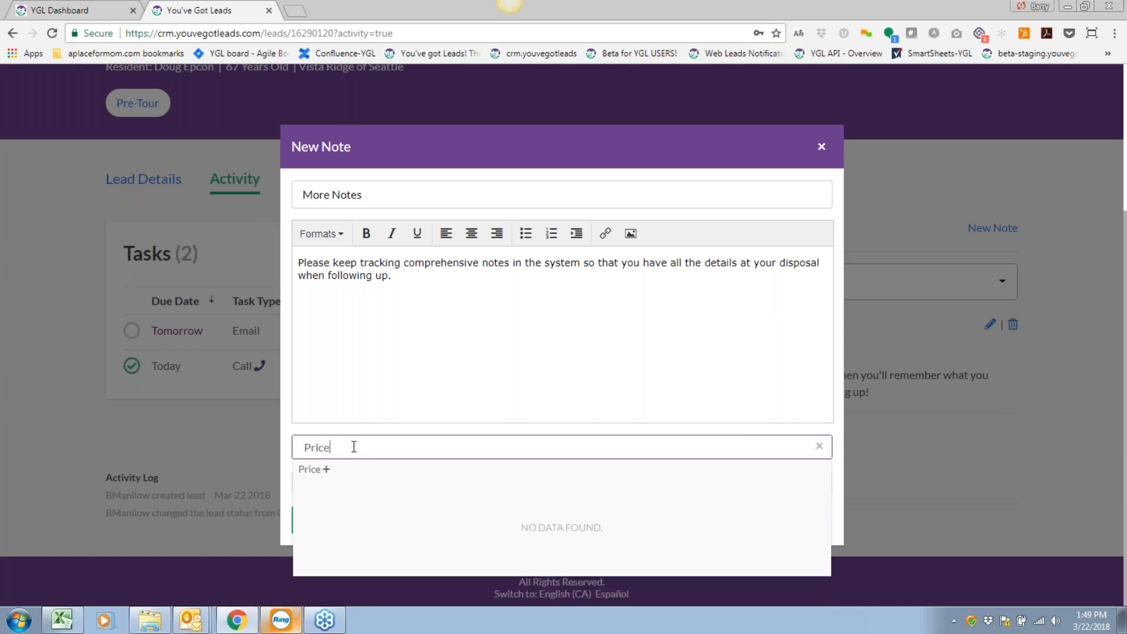
type(" Concern")
key("Return")
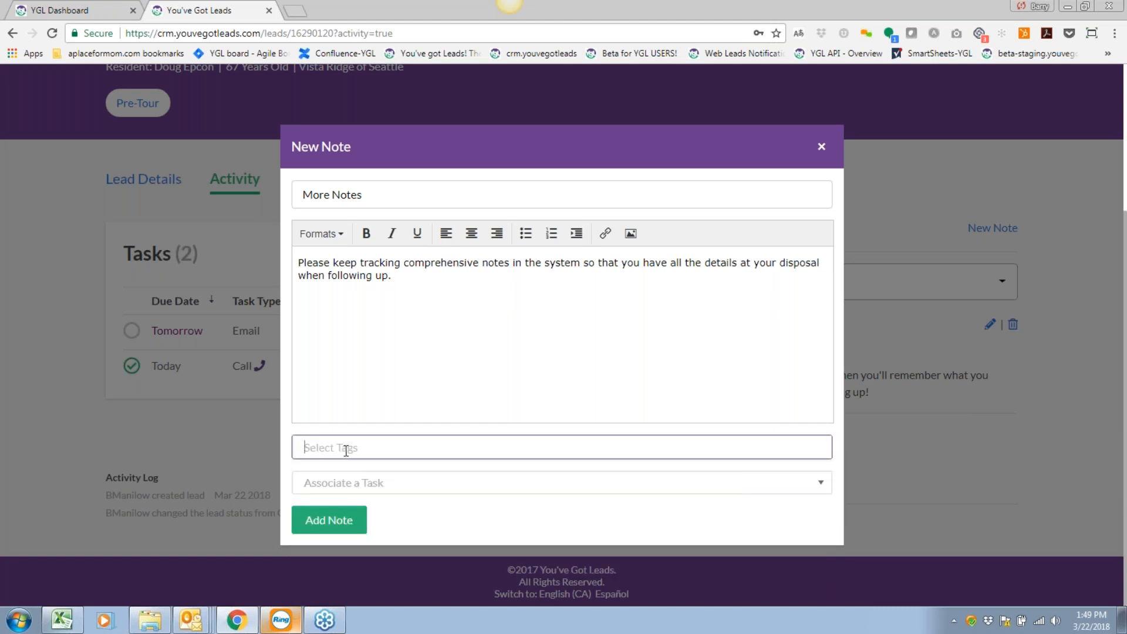
left_click(351, 481)
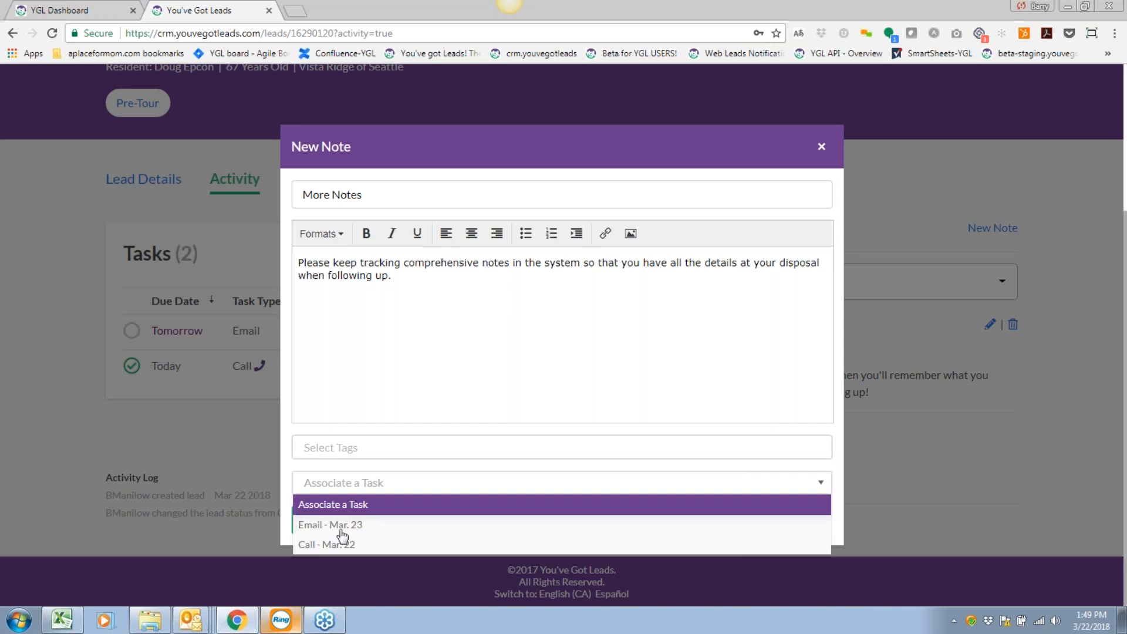
left_click(347, 545)
left_click(348, 485)
left_click(349, 524)
left_click(327, 520)
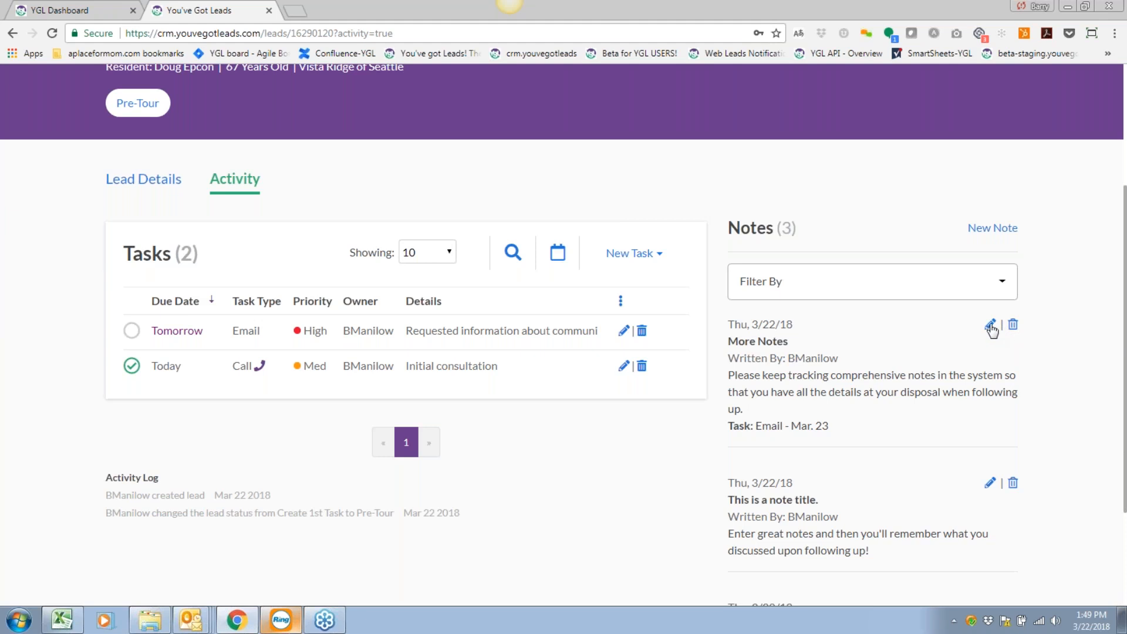
Edit the More Notes note, create a new 'Price' tag on it, and save.
left_click(989, 326)
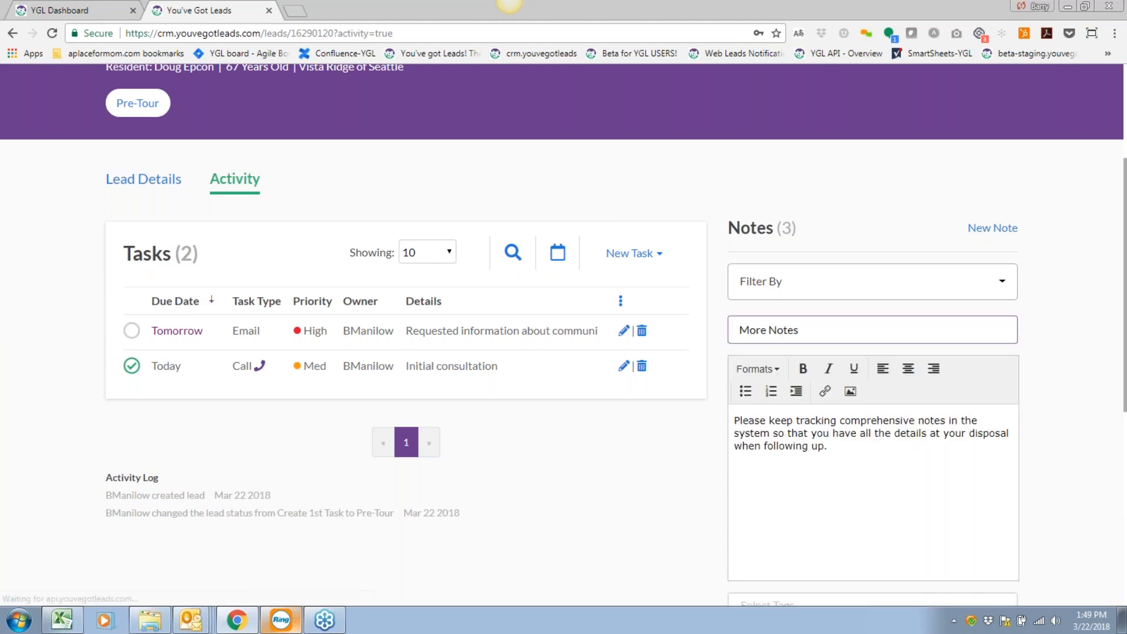
scroll(856, 446, "down", 3)
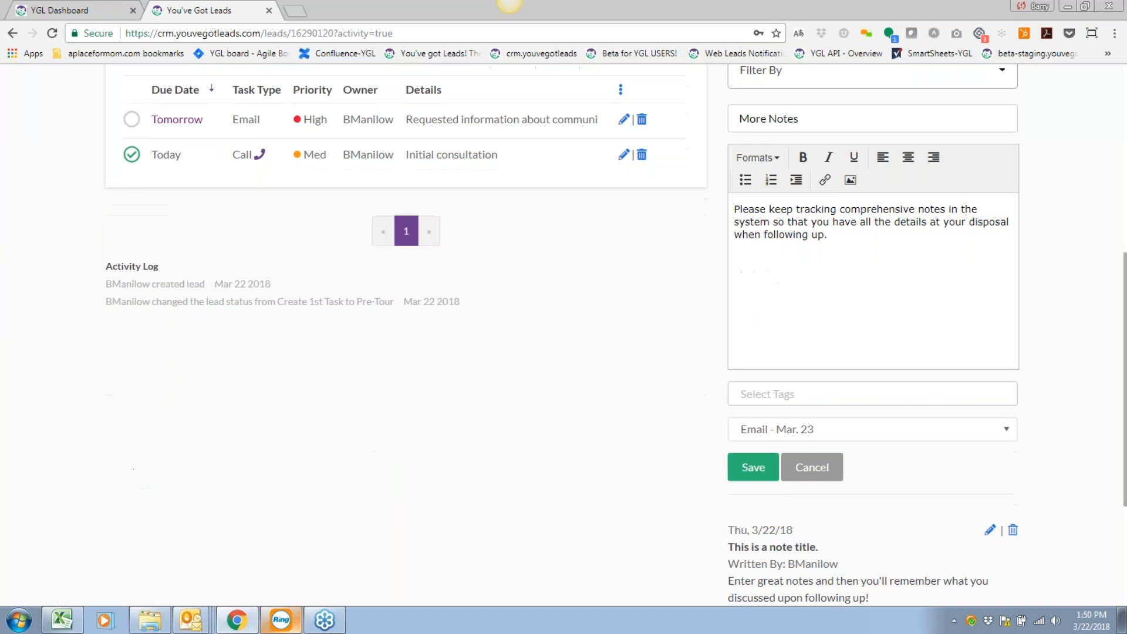
left_click(822, 392)
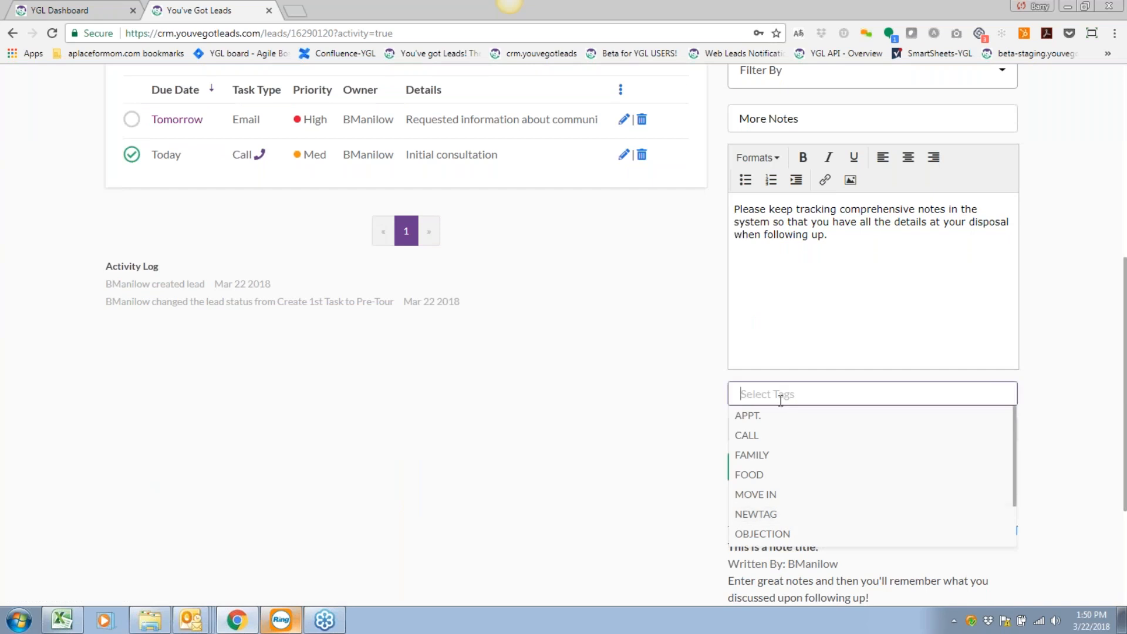
type("Pric")
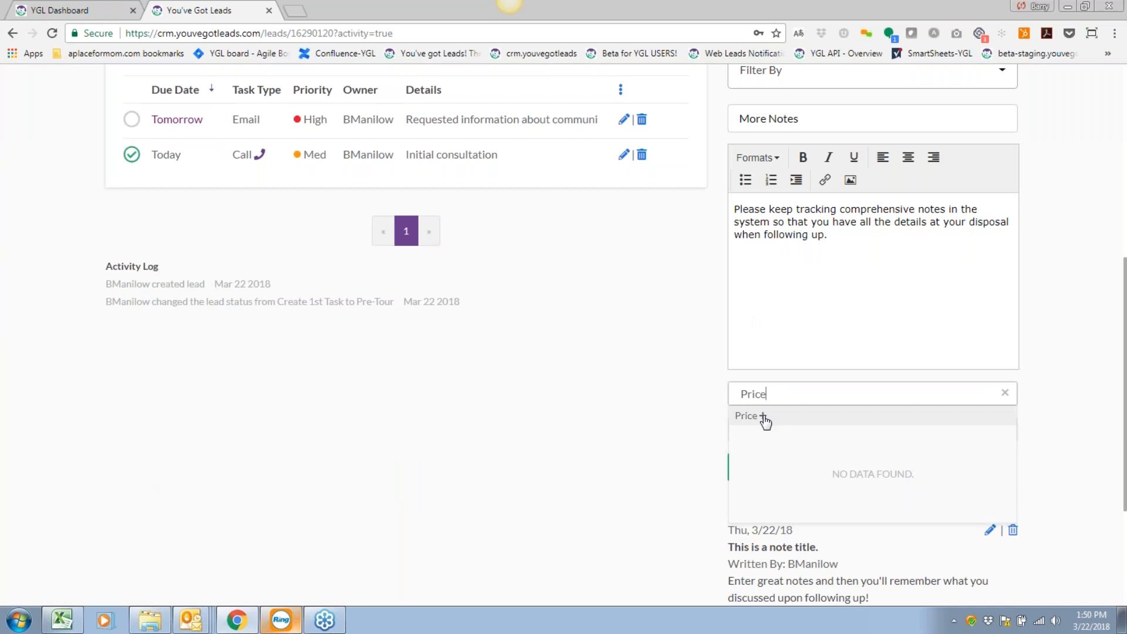
type("e")
left_click(763, 416)
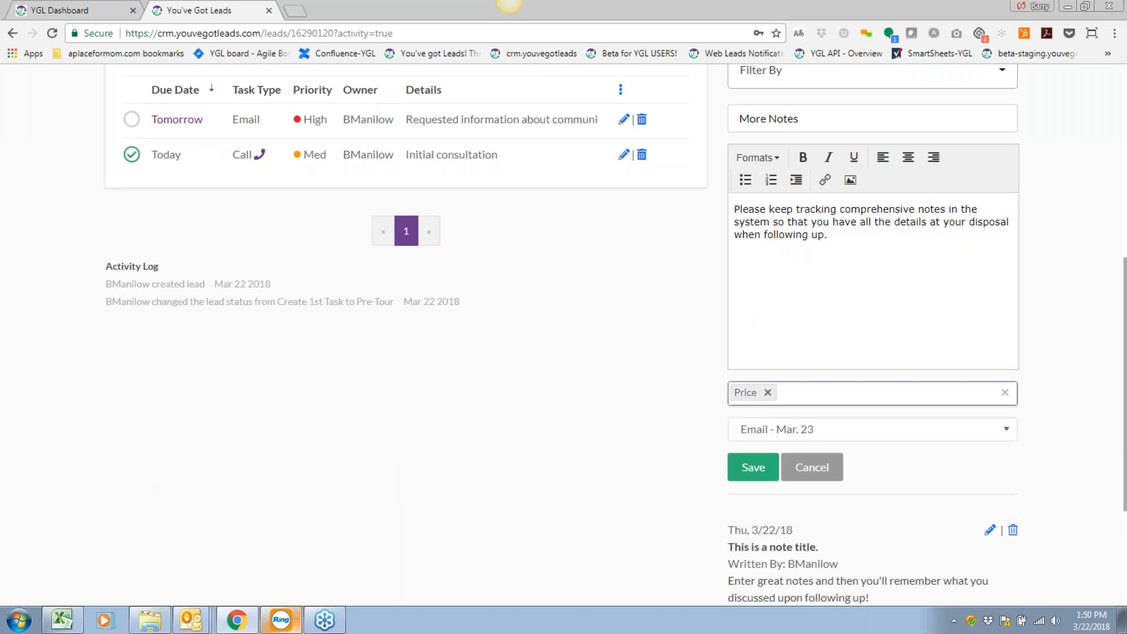
left_click(754, 468)
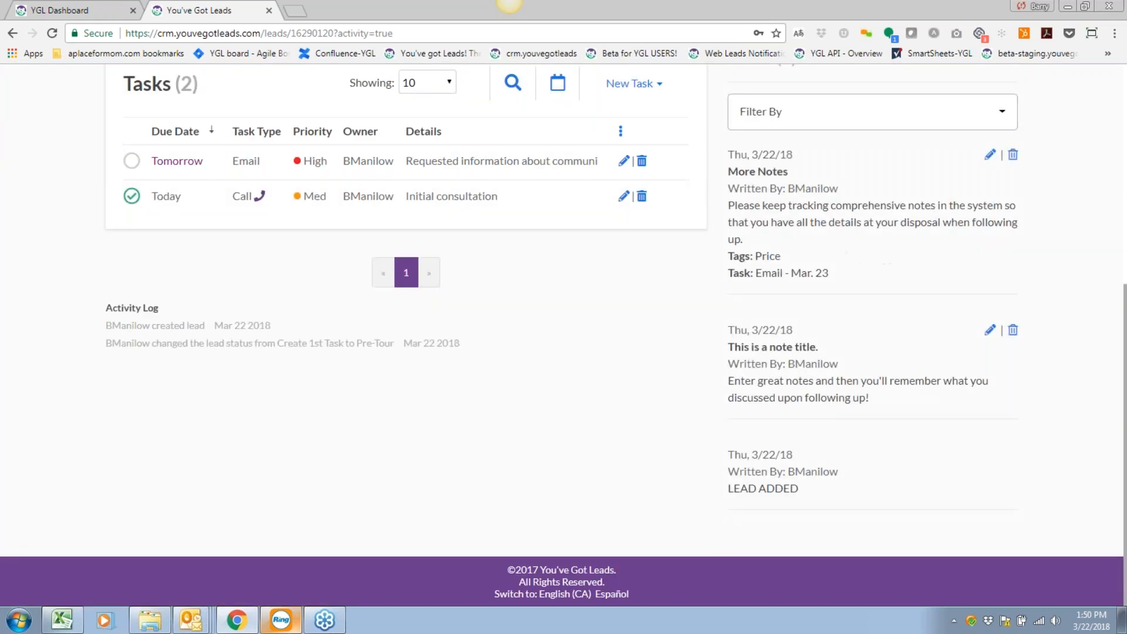
left_click_drag(796, 332, 731, 327)
left_click_drag(844, 345, 713, 225)
left_click(855, 324)
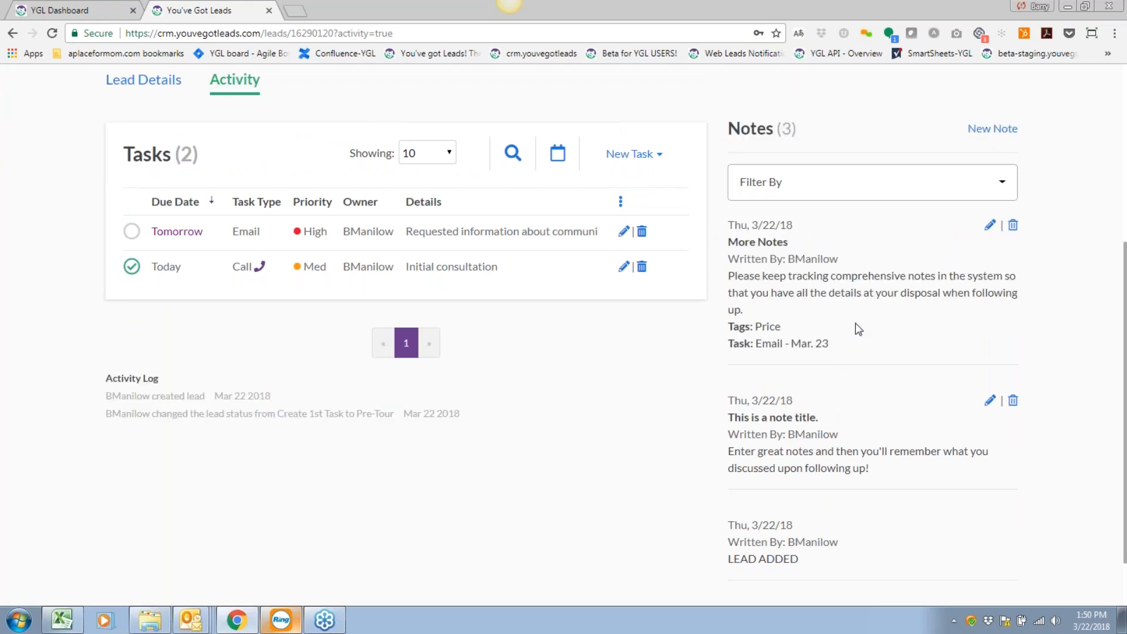
scroll(856, 325, "up", 2)
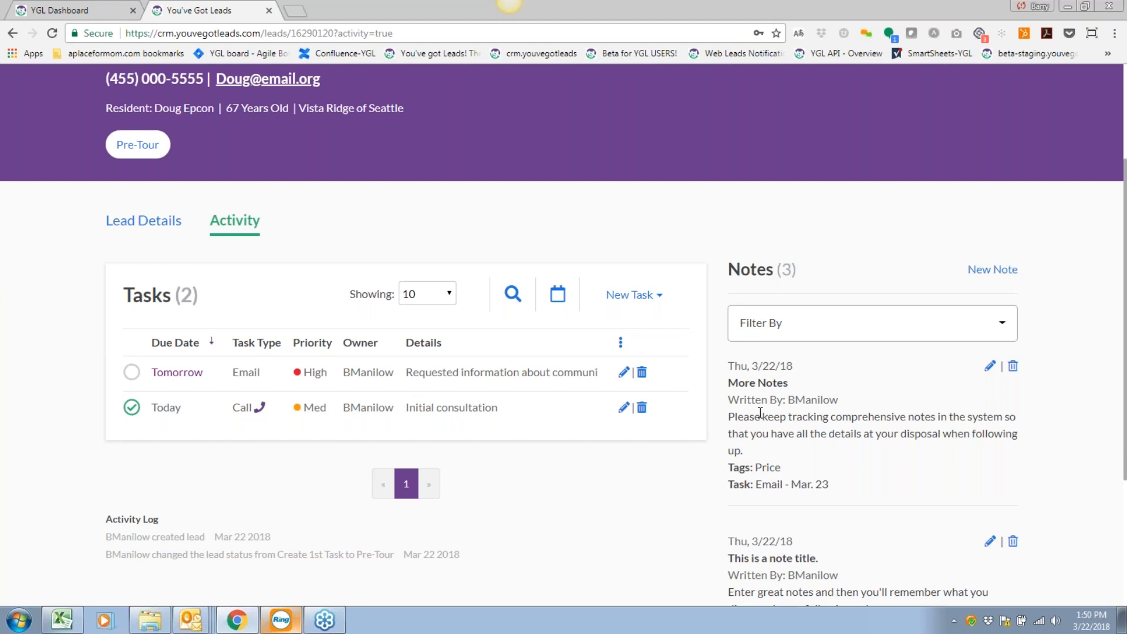
scroll(763, 414, "down", 1)
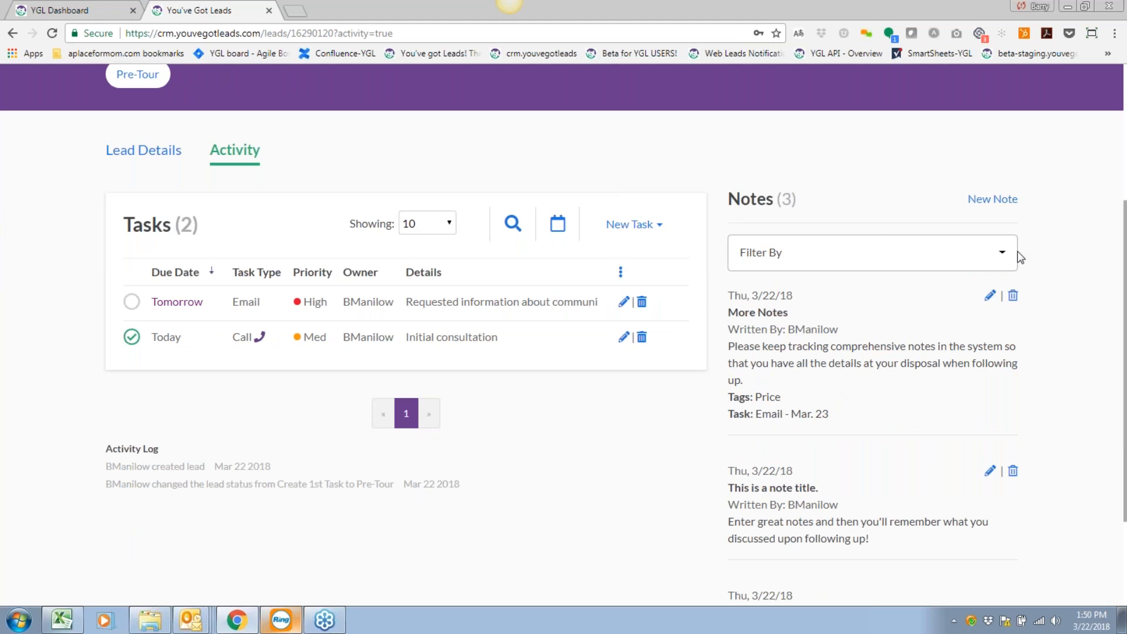
left_click(994, 254)
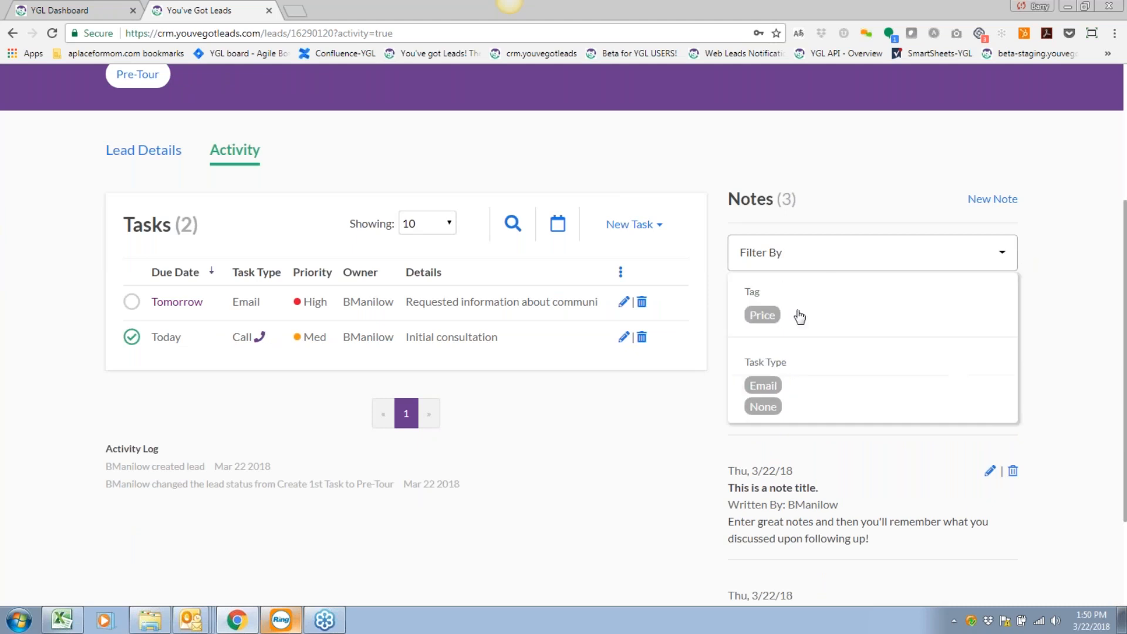
scroll(799, 317, "down", 1)
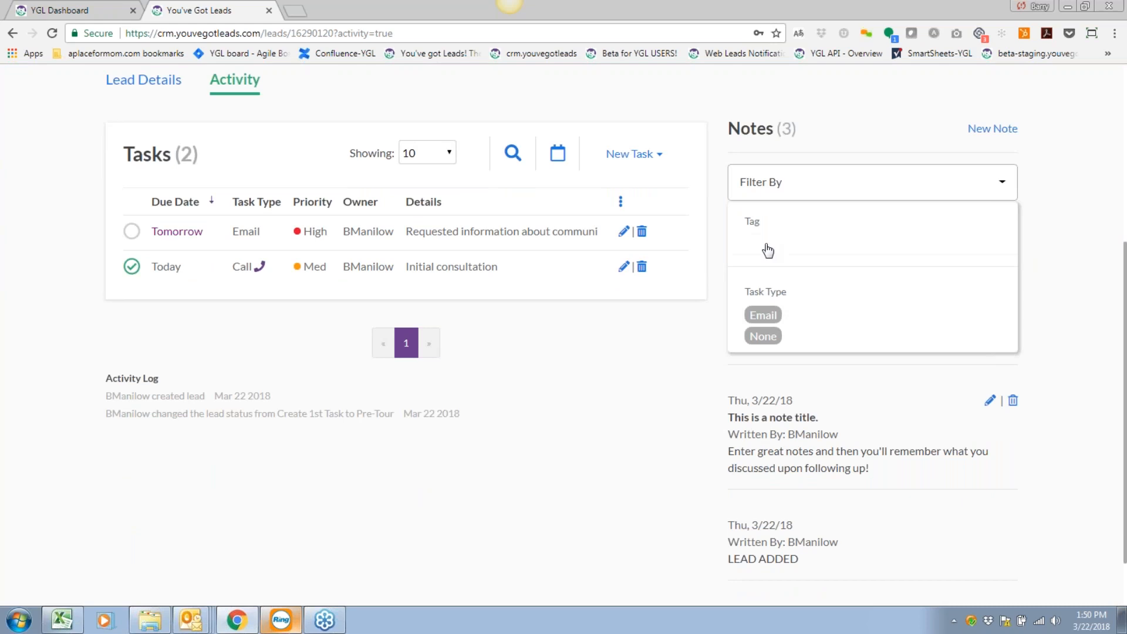
left_click(768, 246)
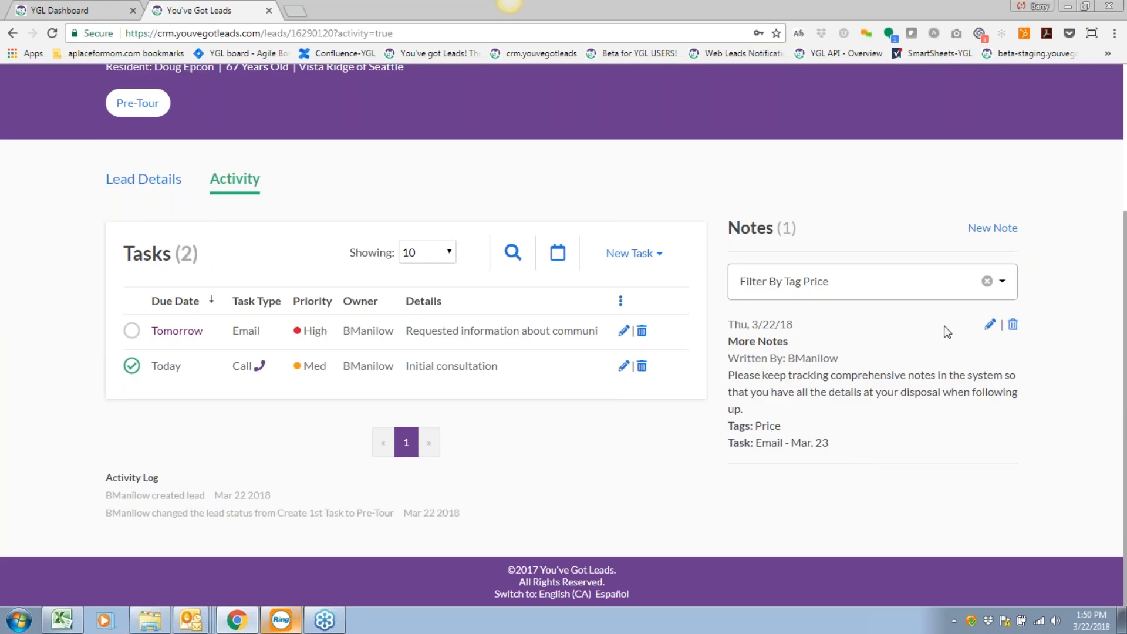
left_click(986, 281)
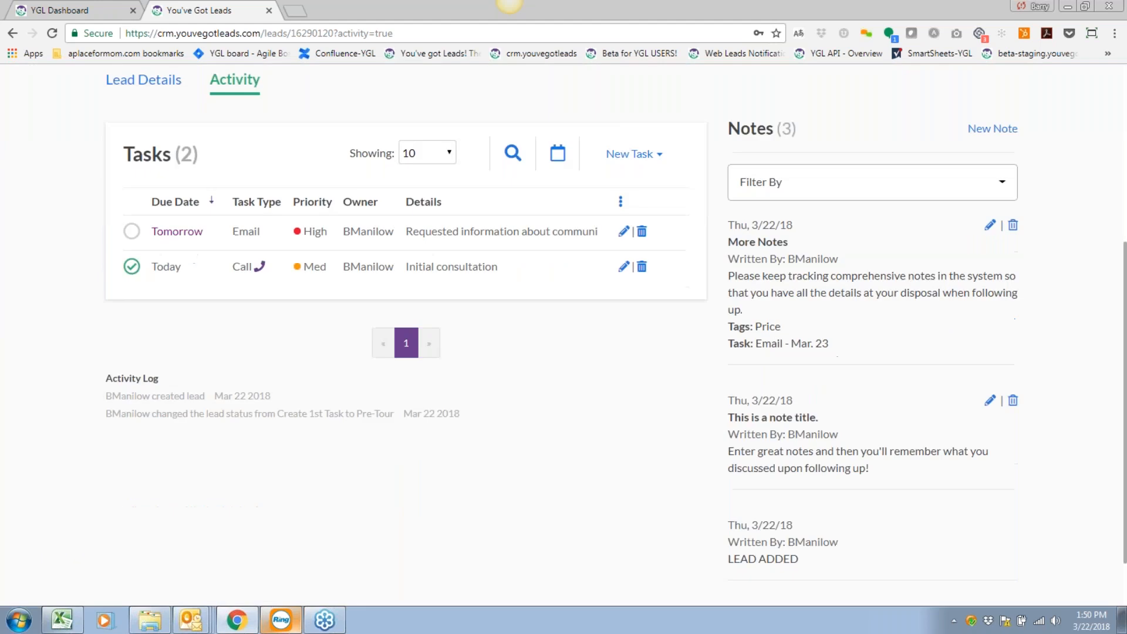
scroll(819, 379, "up", 3)
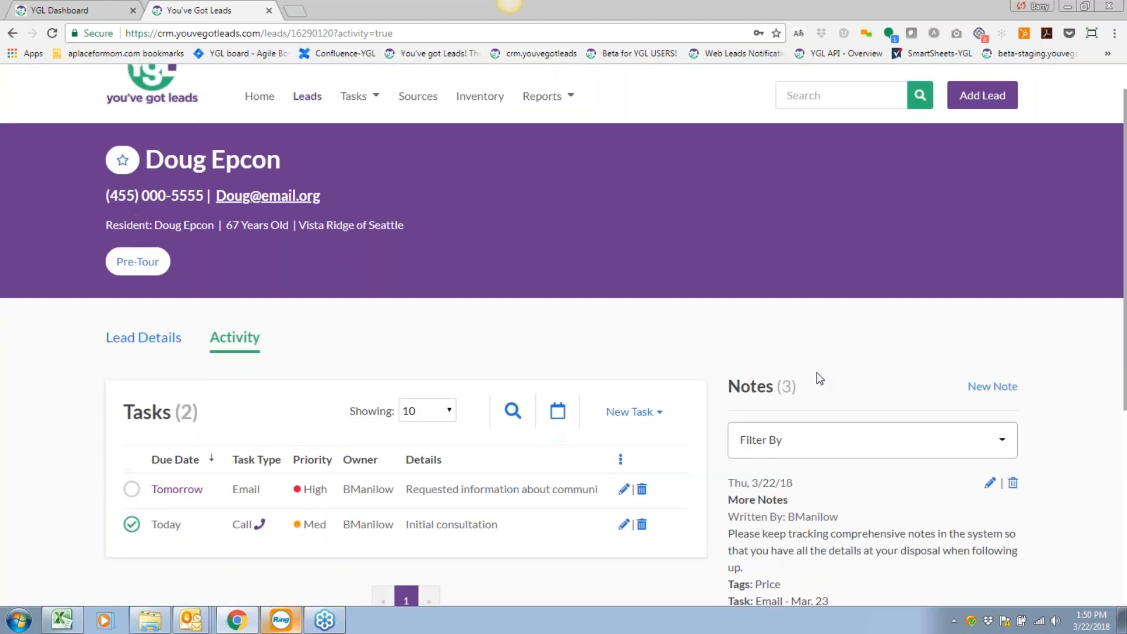
scroll(821, 375, "down", 1)
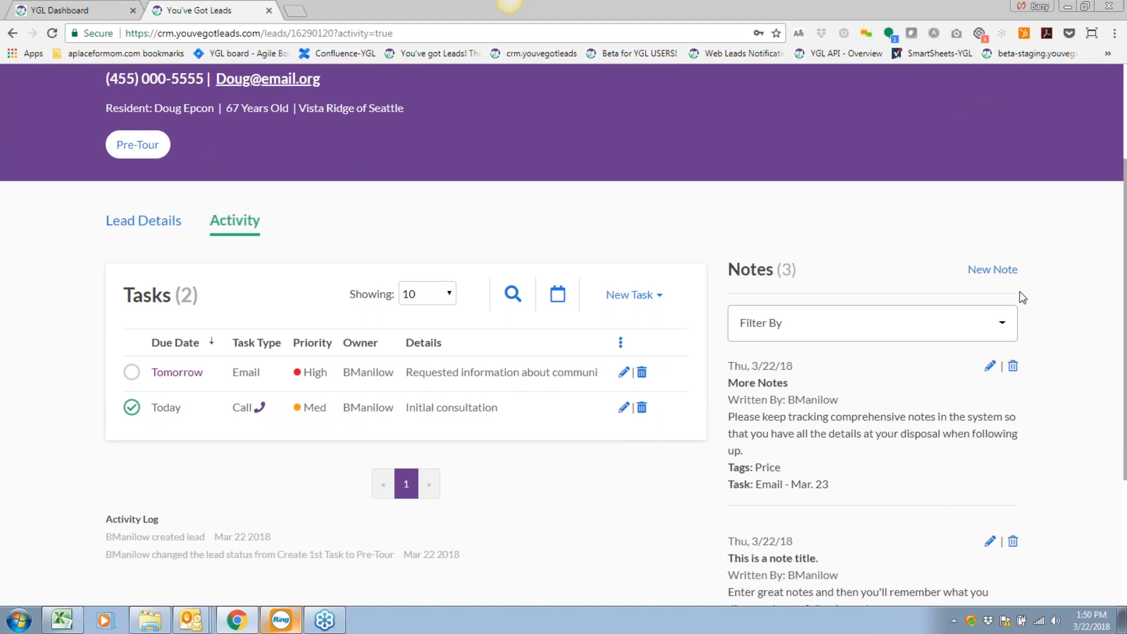
left_click(1007, 272)
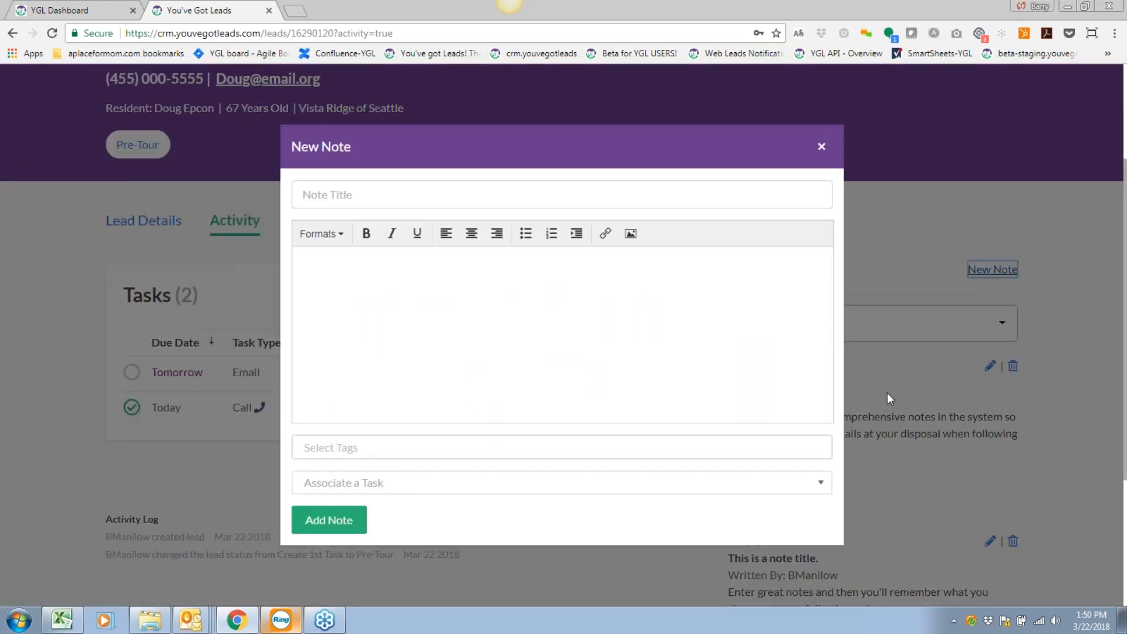
left_click(365, 196)
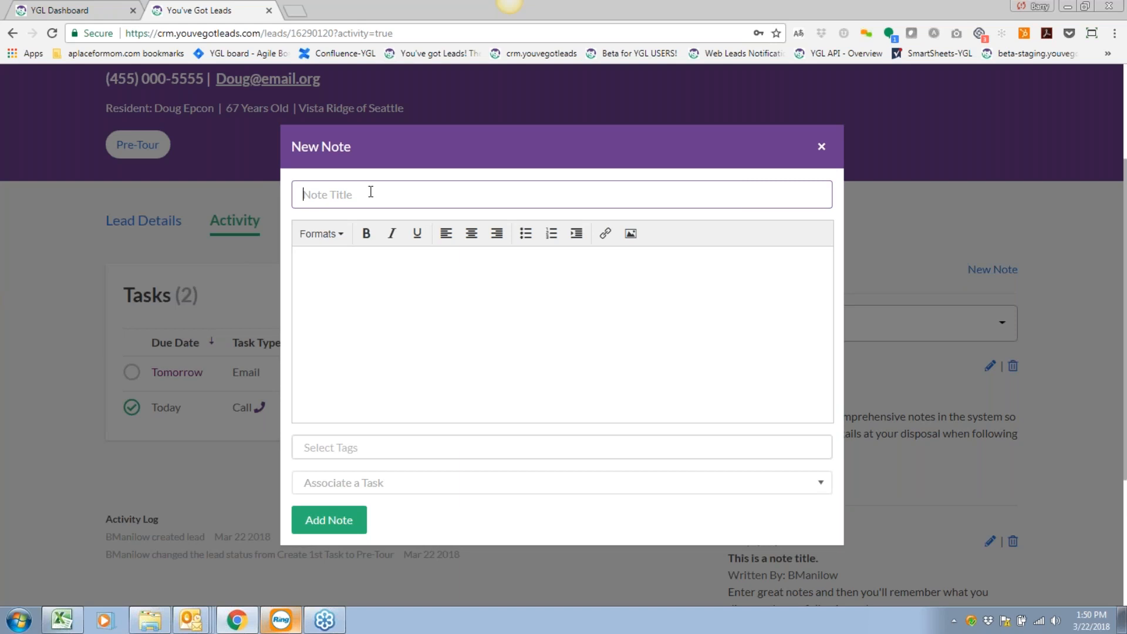
left_click(351, 277)
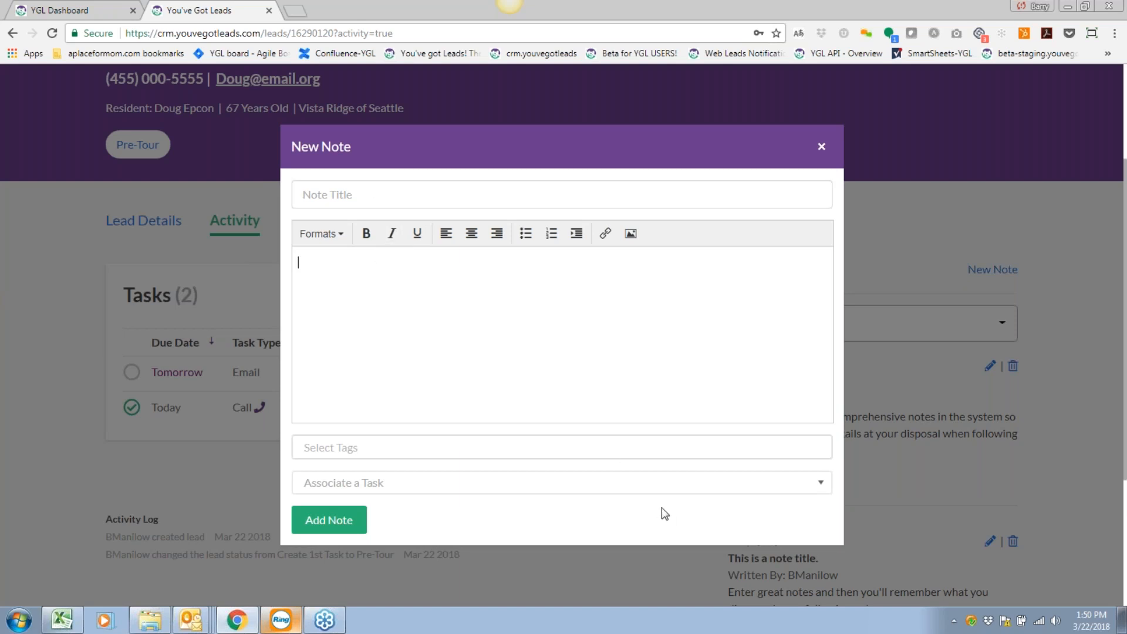
left_click(821, 147)
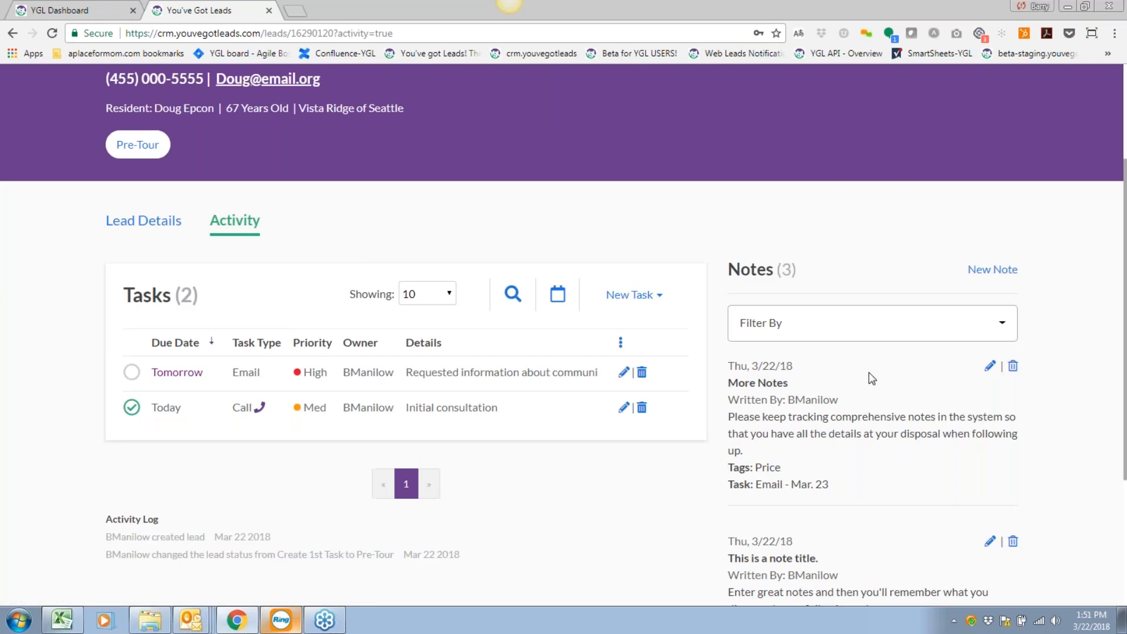
scroll(869, 376, "down", 1)
scroll(869, 373, "down", 1)
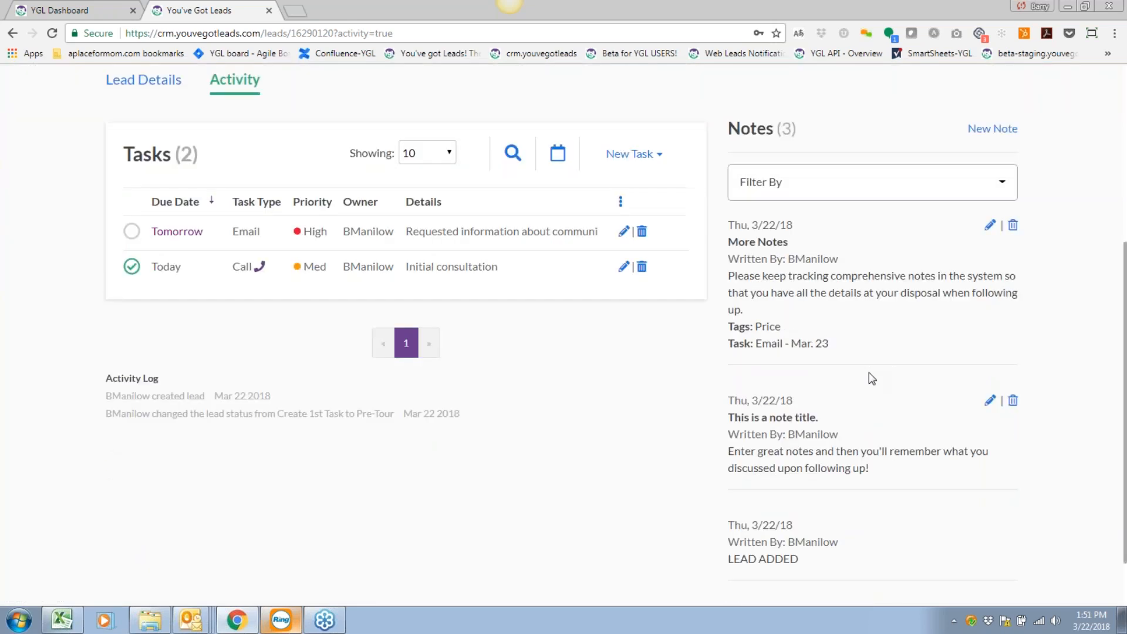
scroll(869, 373, "up", 5)
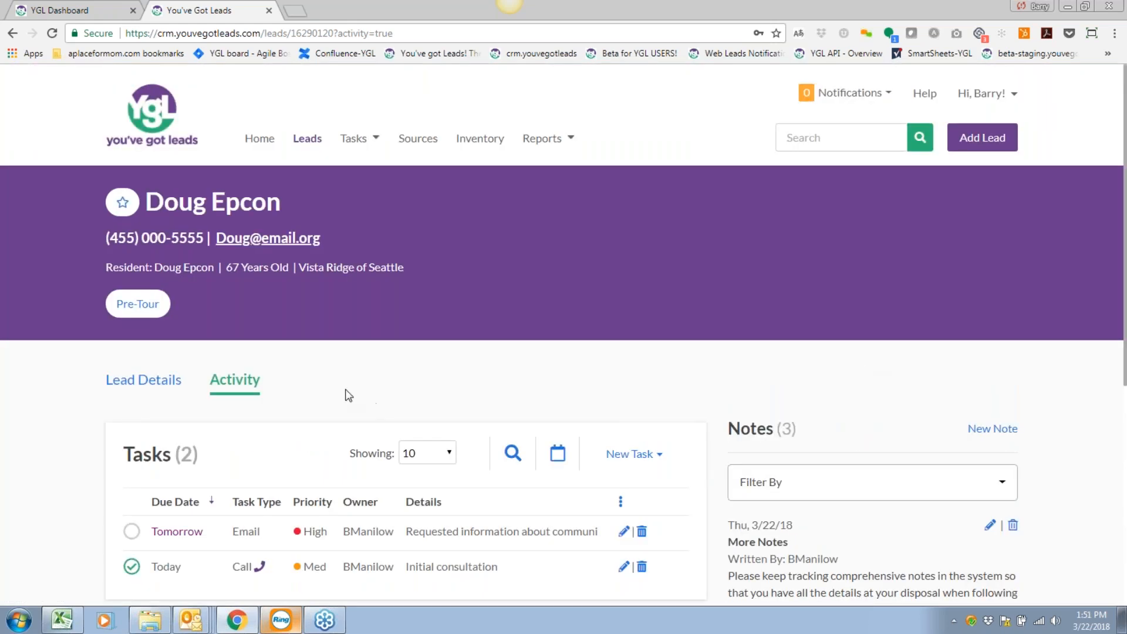
Go to the Vista Ridge of Seattle leads list, leaving the community selection unchanged.
left_click(307, 140)
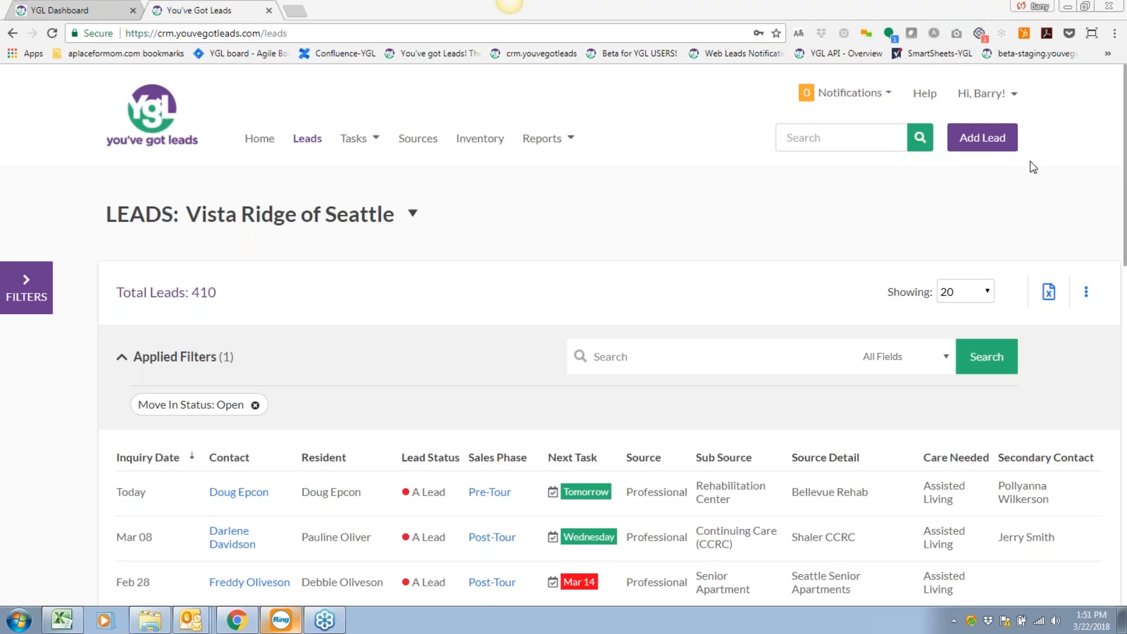
left_click(488, 218)
scroll(489, 218, "down", 2)
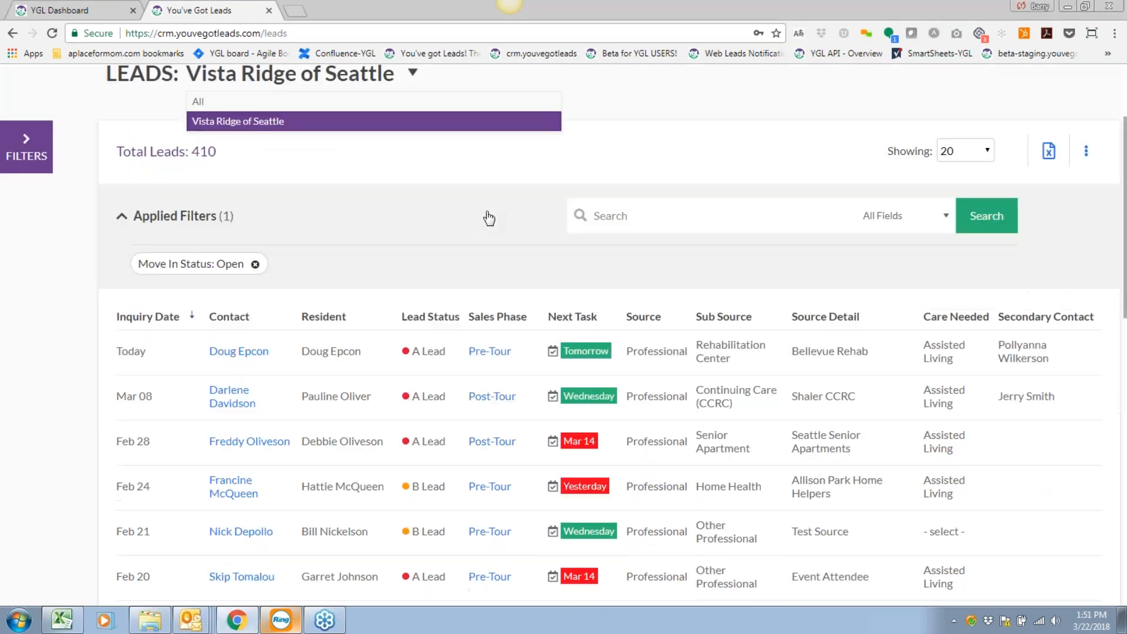
scroll(486, 212, "up", 2)
left_click(710, 195)
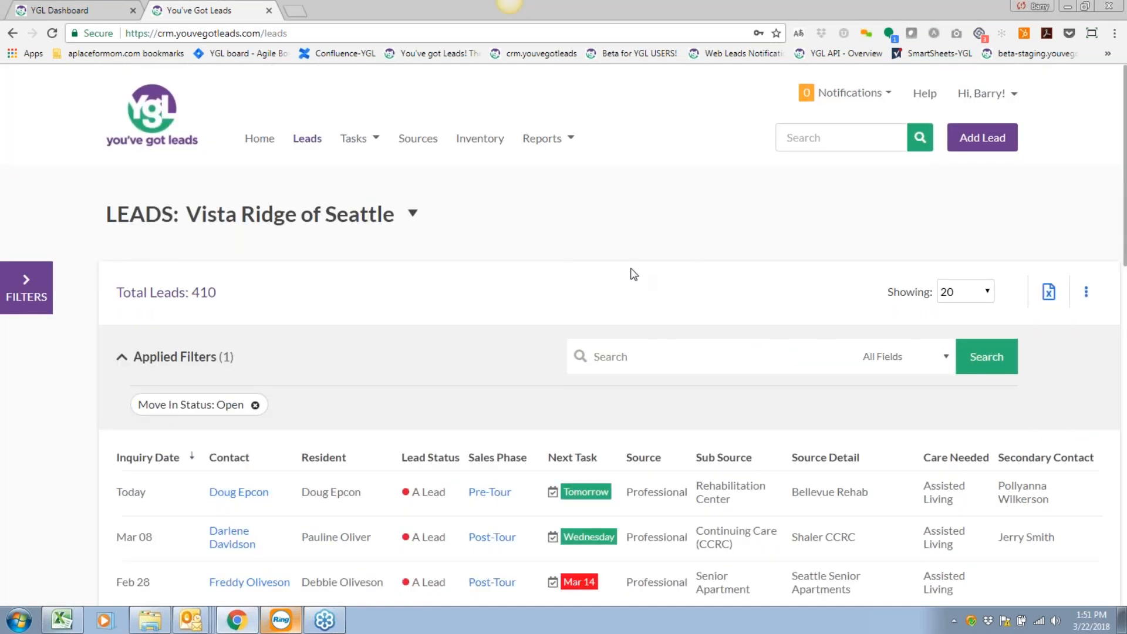
scroll(440, 357, "down", 1)
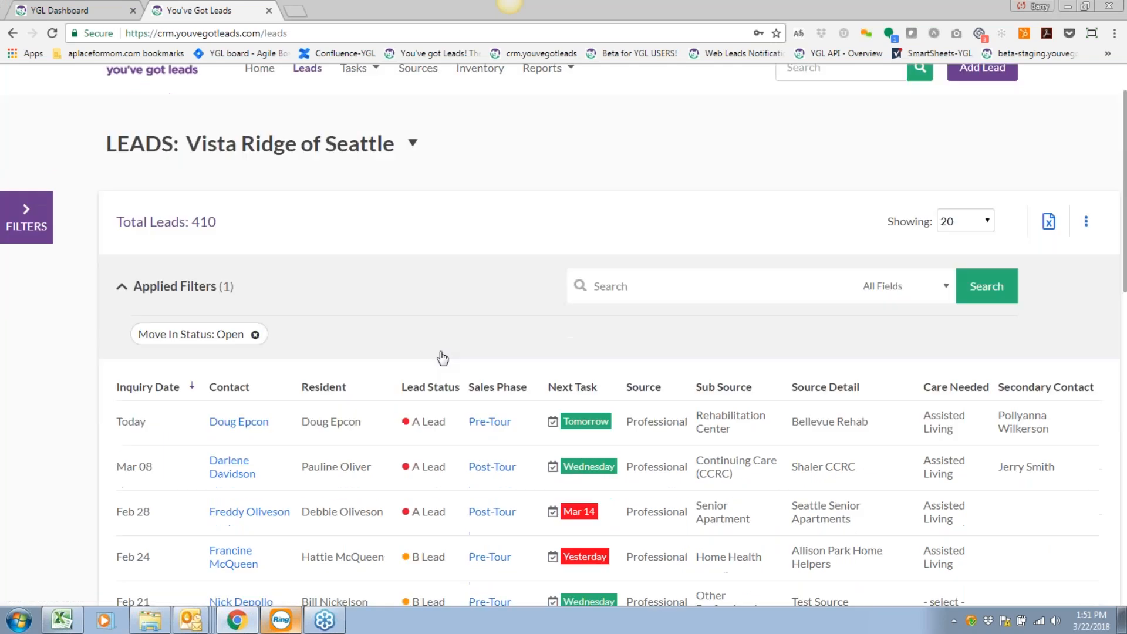
Expand the Filters side panel and look over the Move In Status: Open filter.
left_click(26, 216)
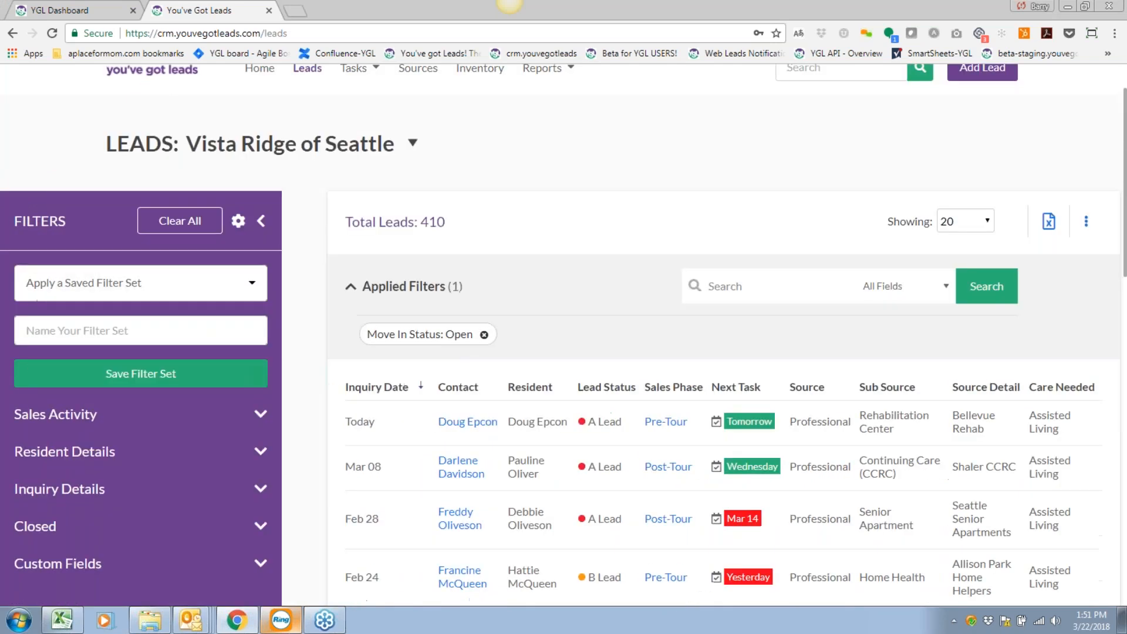
scroll(77, 258, "down", 1)
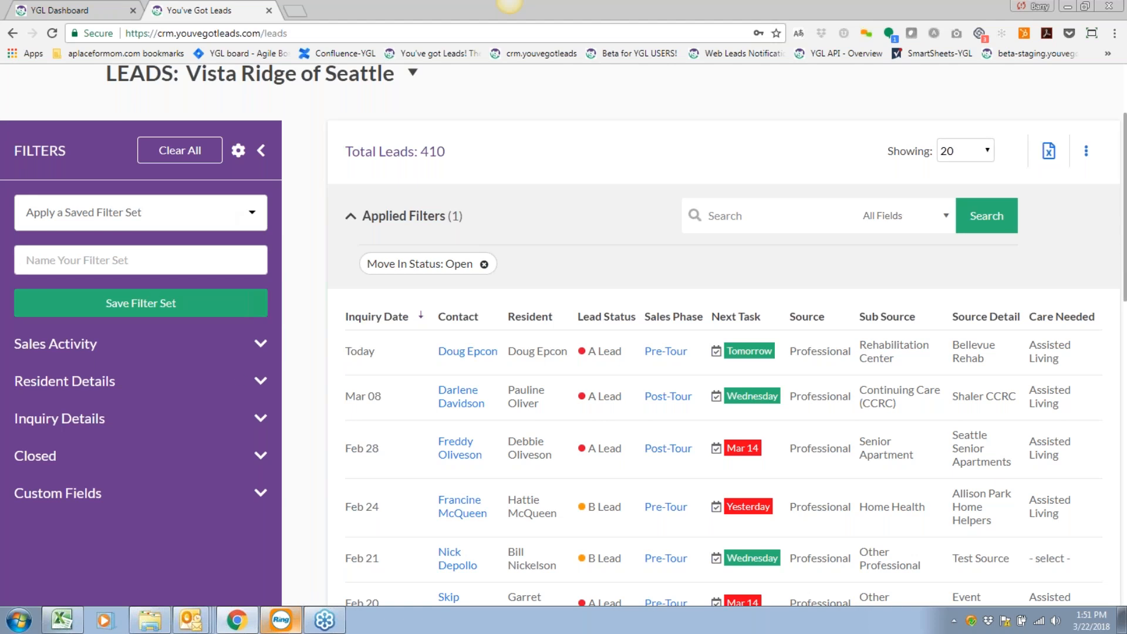
scroll(240, 376, "down", 1)
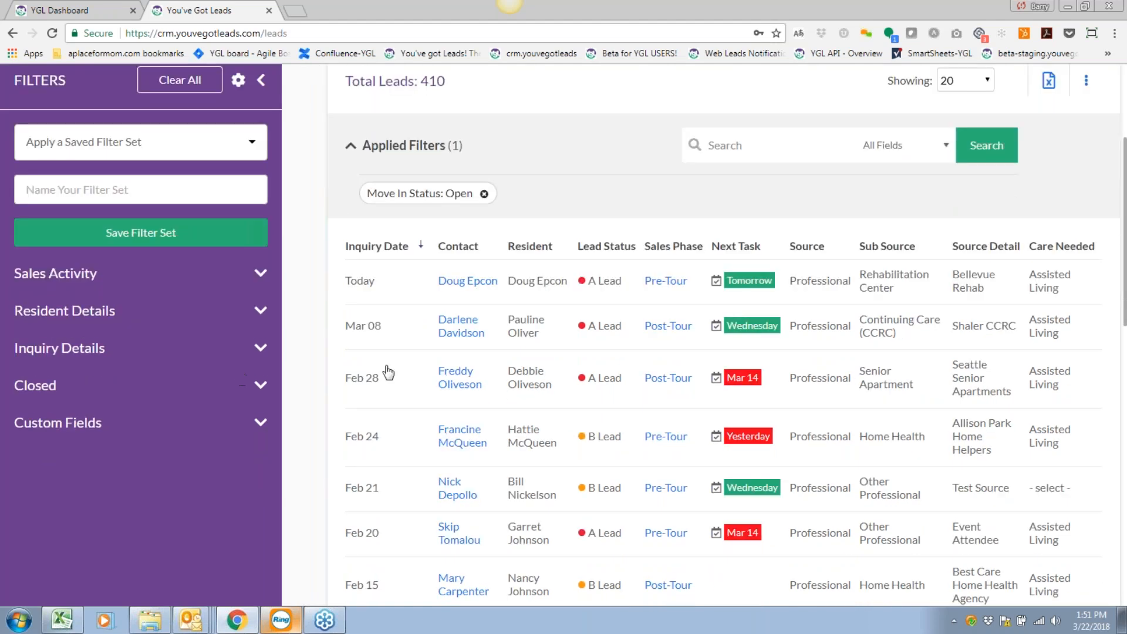
scroll(390, 370, "up", 1)
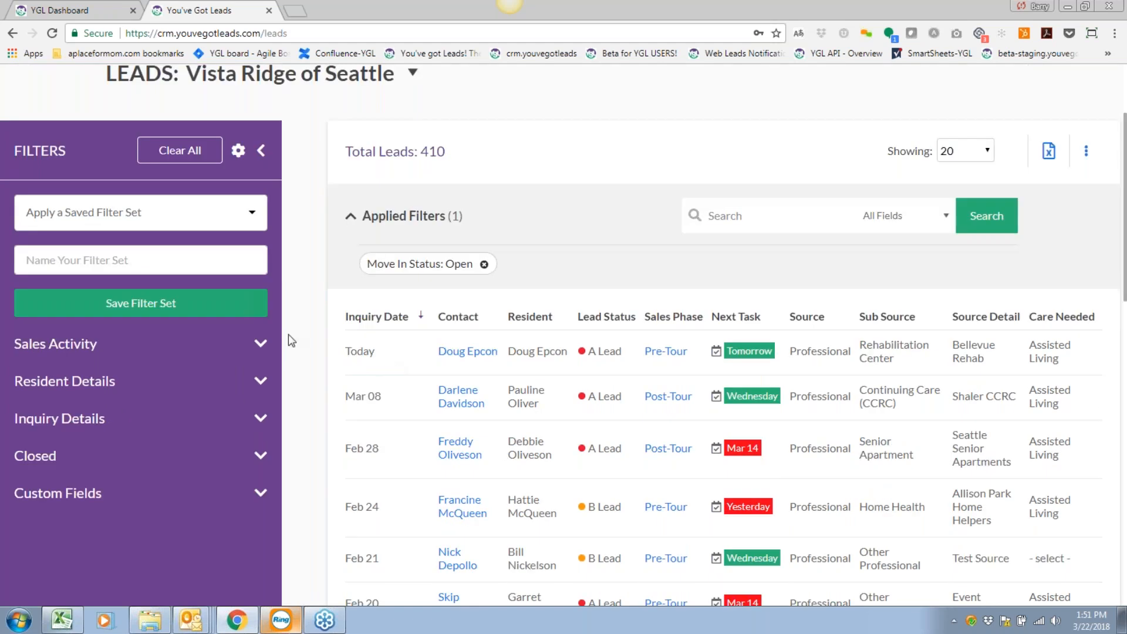
Expand Sales Activity to show Sales Phase, Move In Status (Open), Lead Status and Users filters.
left_click(260, 344)
left_click(260, 385)
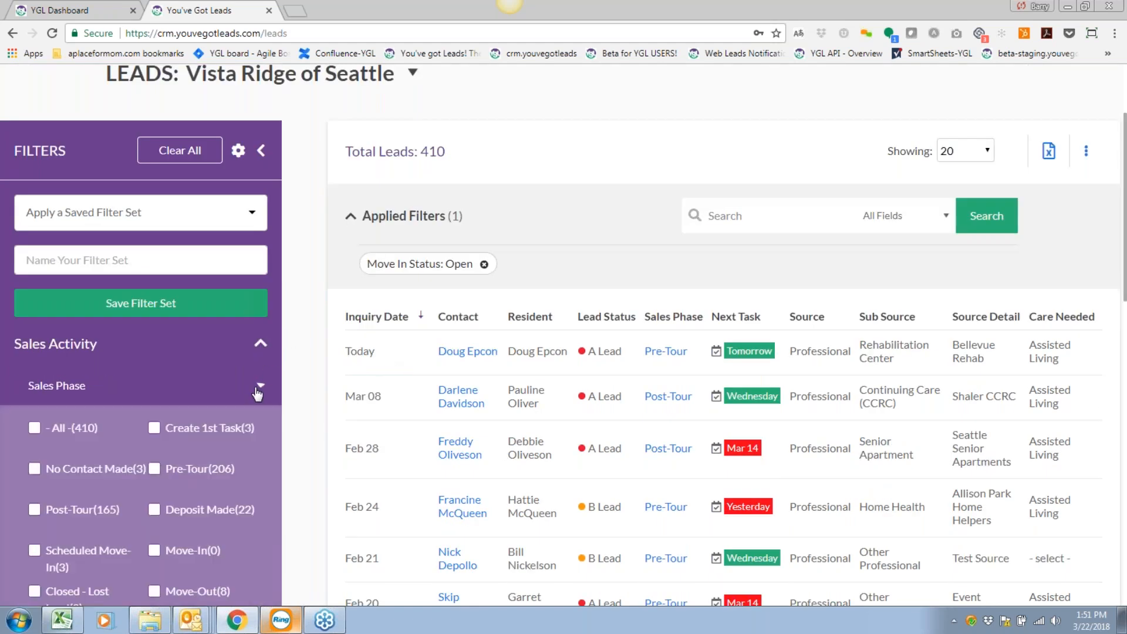
left_click(262, 384)
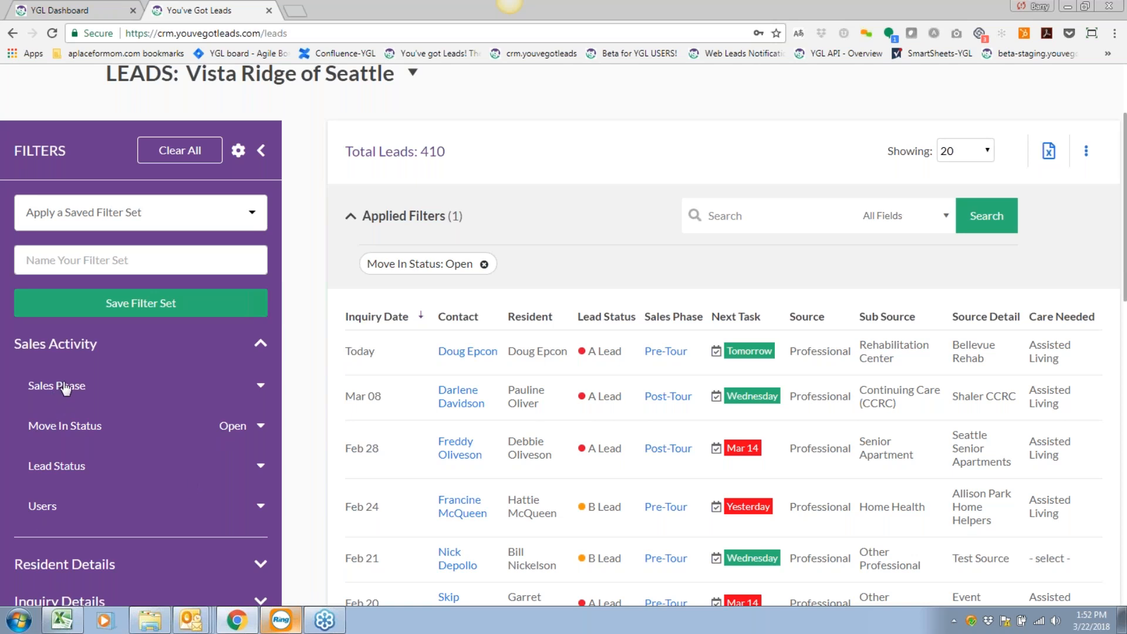
scroll(149, 399, "up", 1)
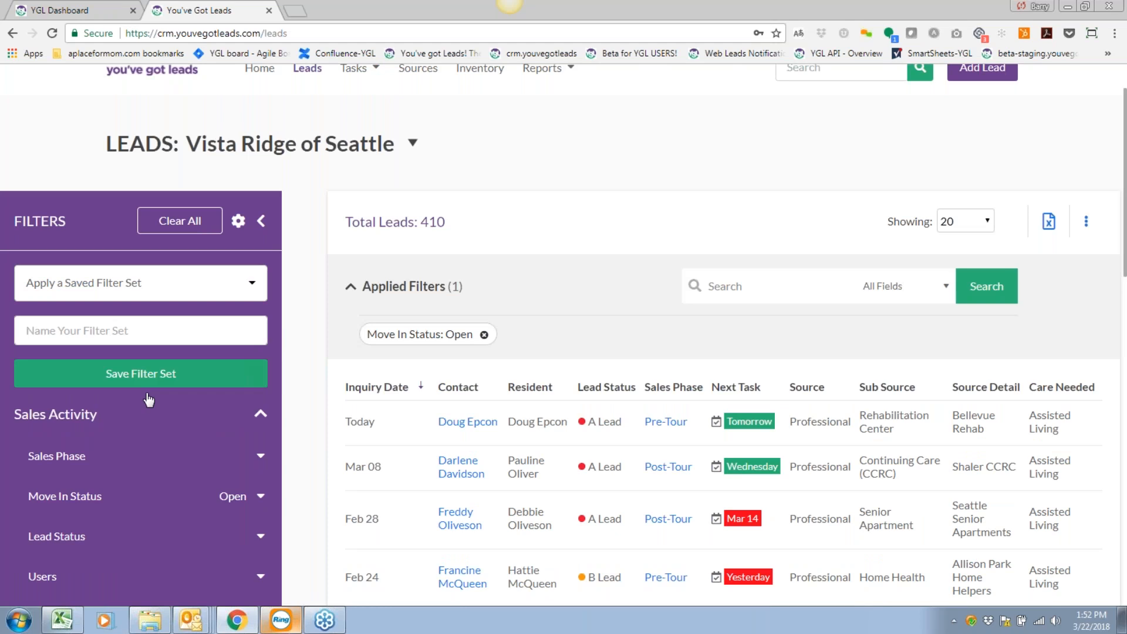
scroll(148, 400, "down", 1)
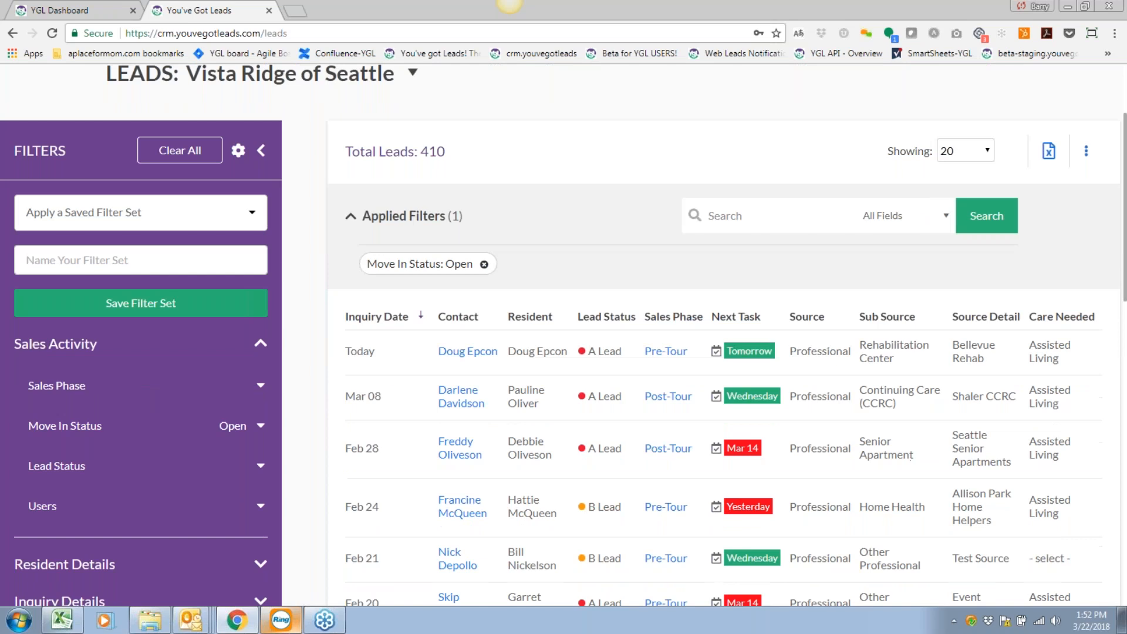
Clear all filters so the leads list shows all 618 leads.
left_click(176, 151)
left_click(261, 149)
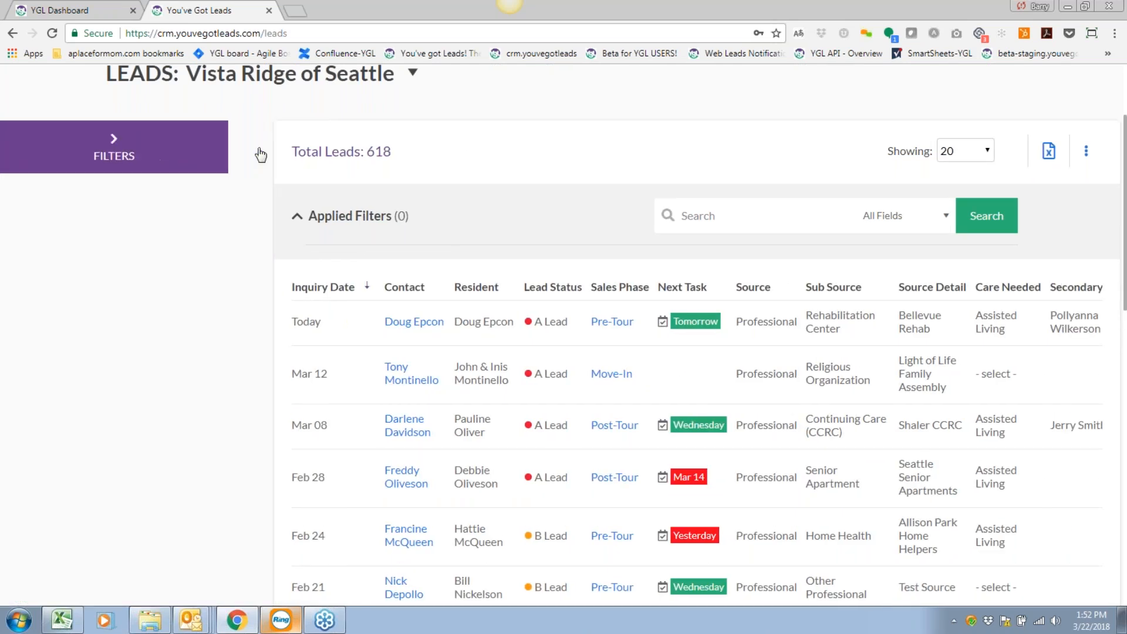
scroll(468, 262, "up", 1)
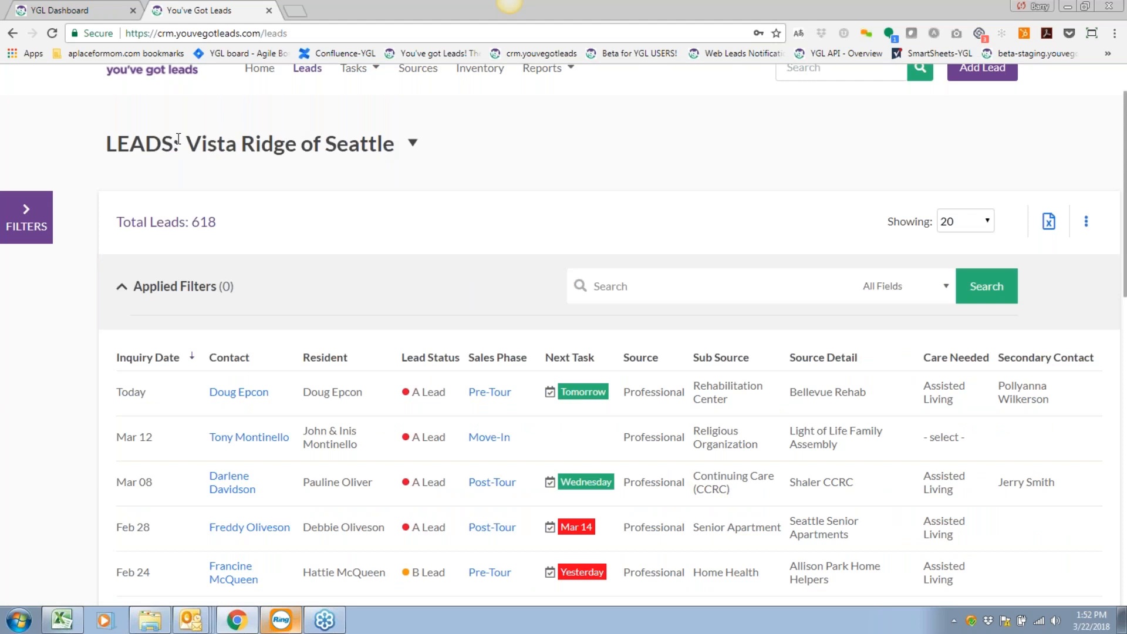
Check the community list without changing it and reopen the Filters panel.
left_click(385, 150)
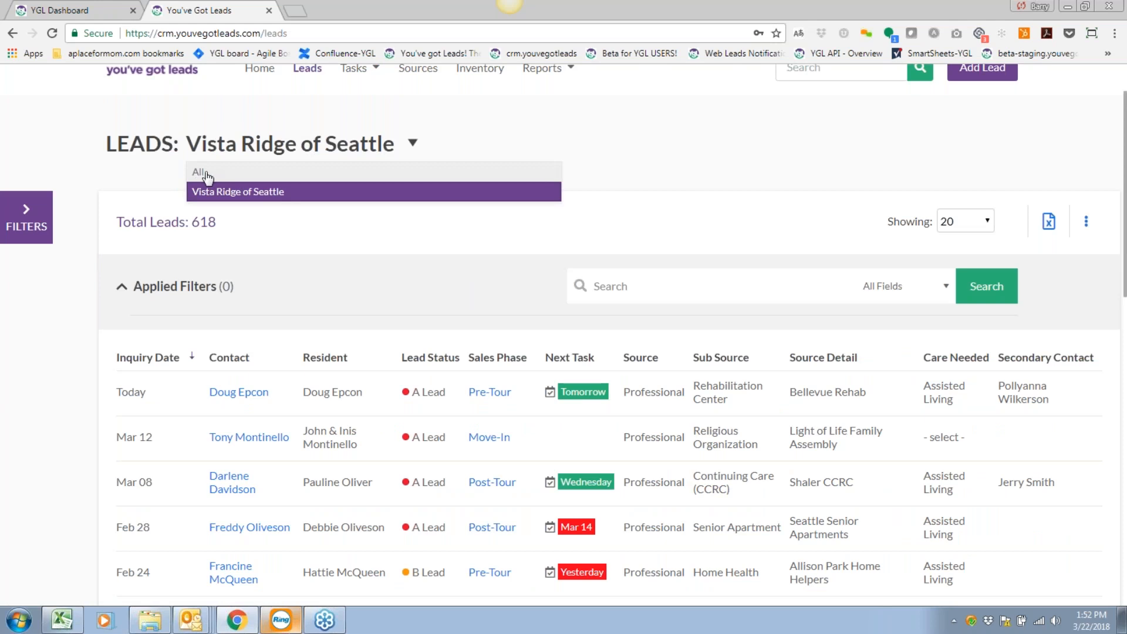
left_click(264, 230)
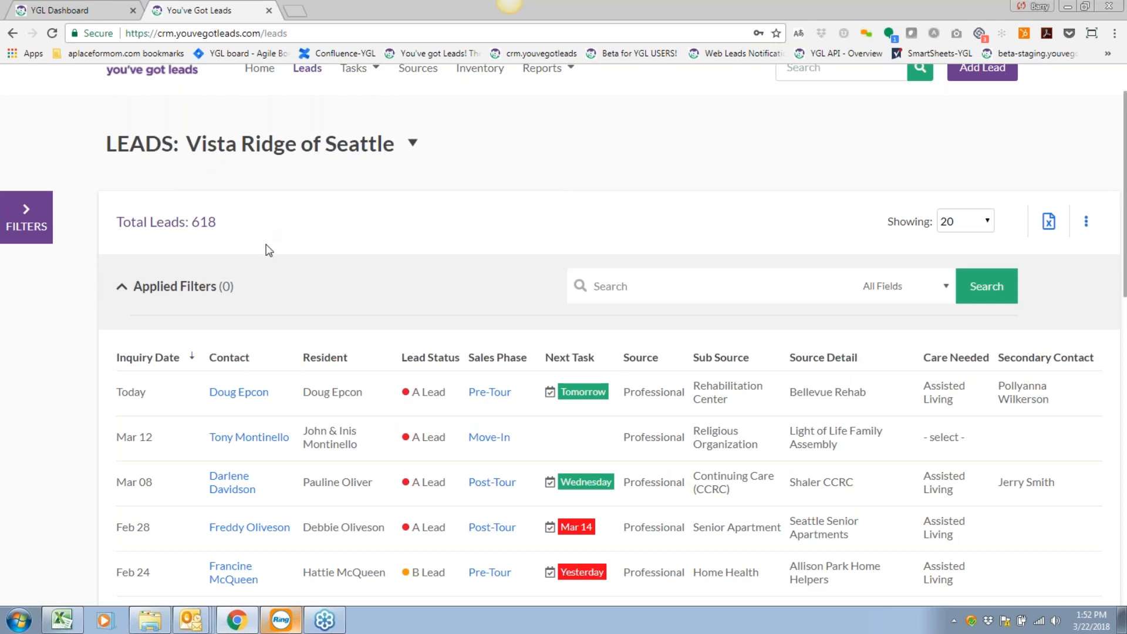
scroll(269, 250, "down", 1)
left_click(30, 148)
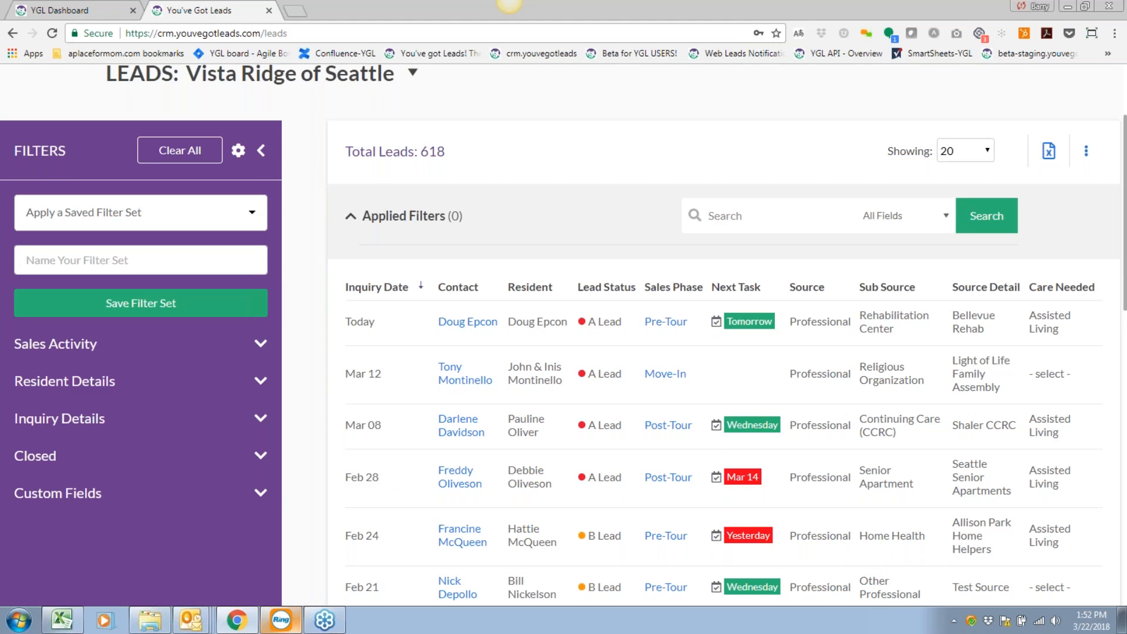
scroll(350, 283, "up", 1)
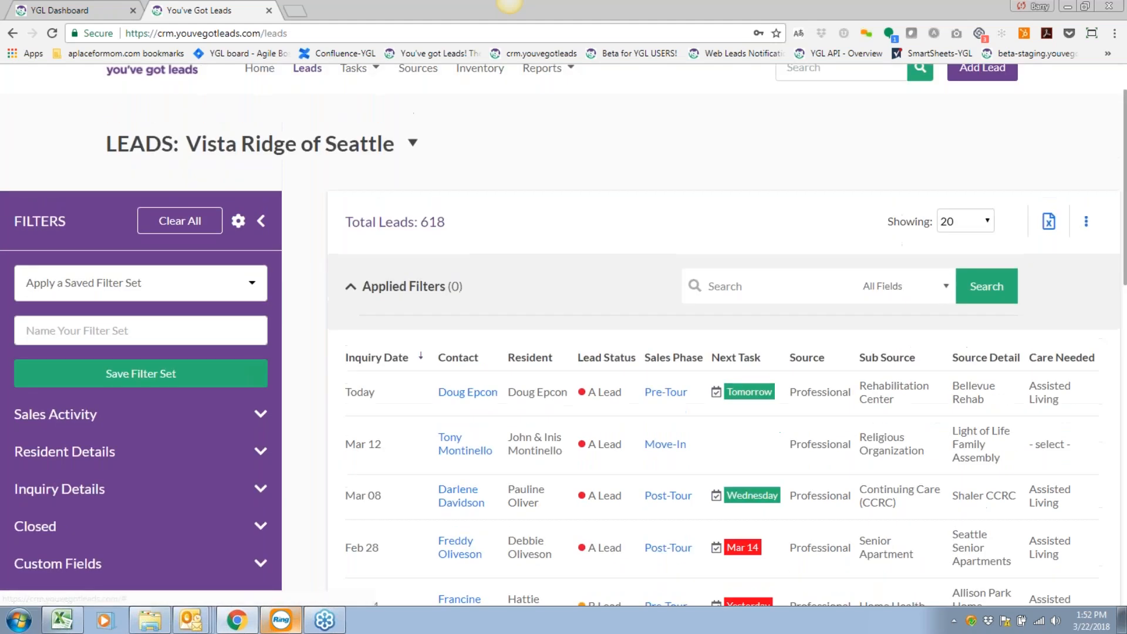
scroll(564, 328, "down", 1)
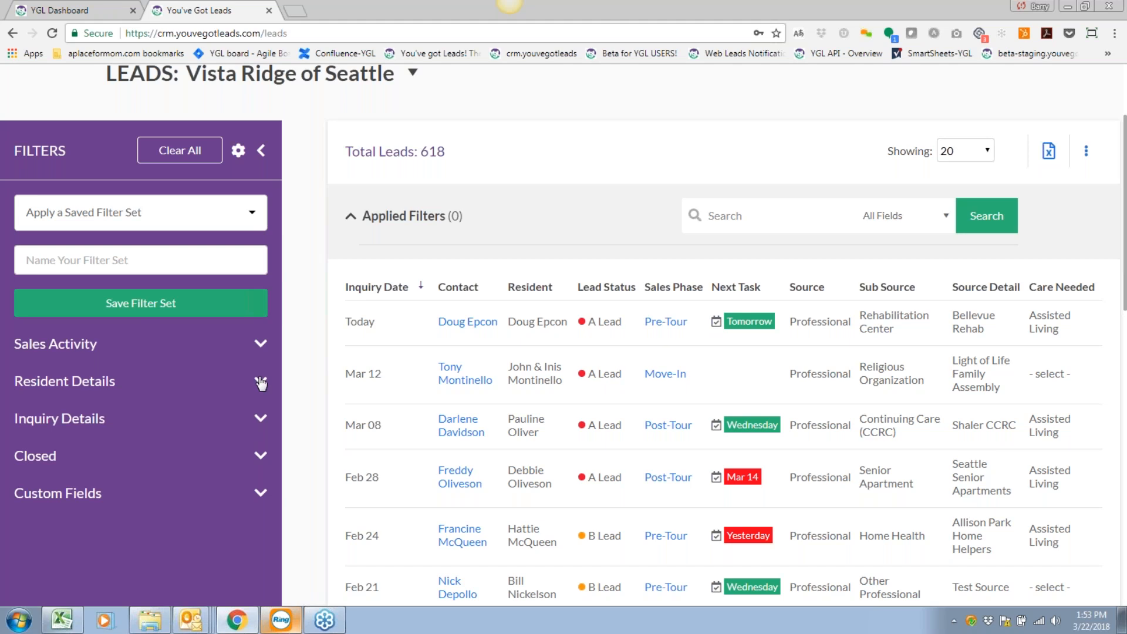
Delete the three saved filter sets: a user's open-leads set, All Closed Leads and All Open Leads.
left_click(216, 214)
left_click(169, 253)
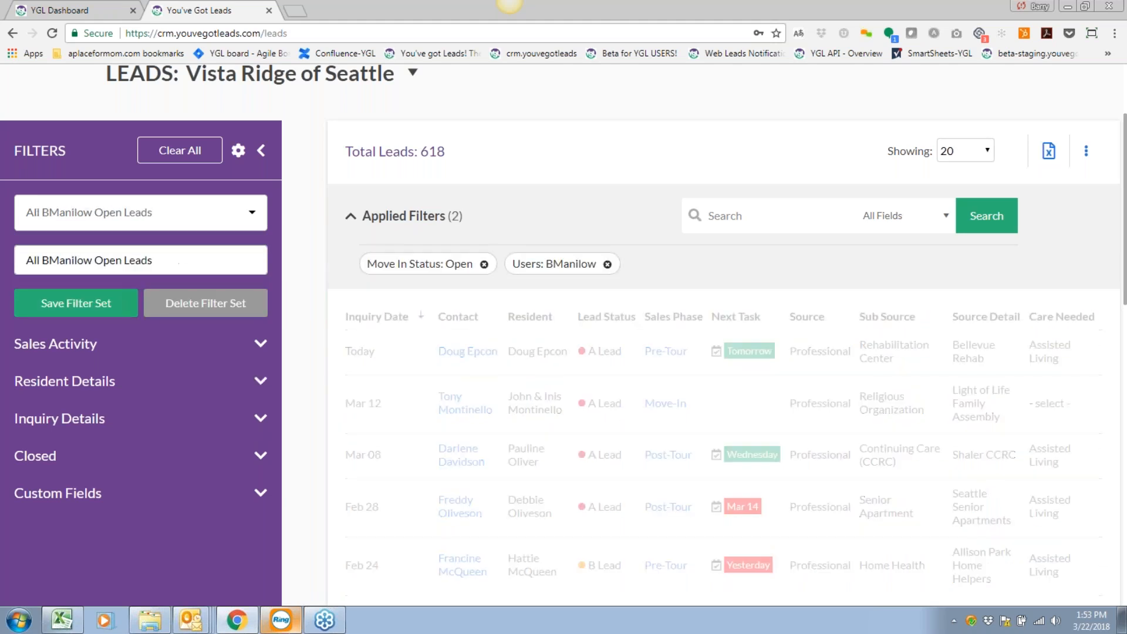
left_click(222, 304)
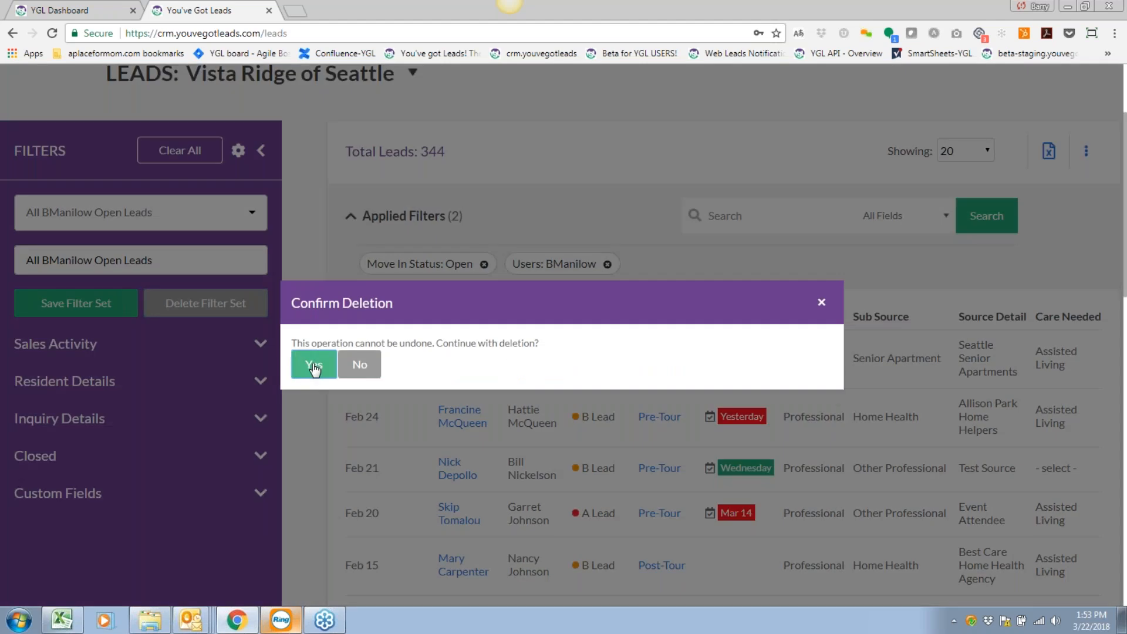
left_click(311, 361)
left_click(220, 219)
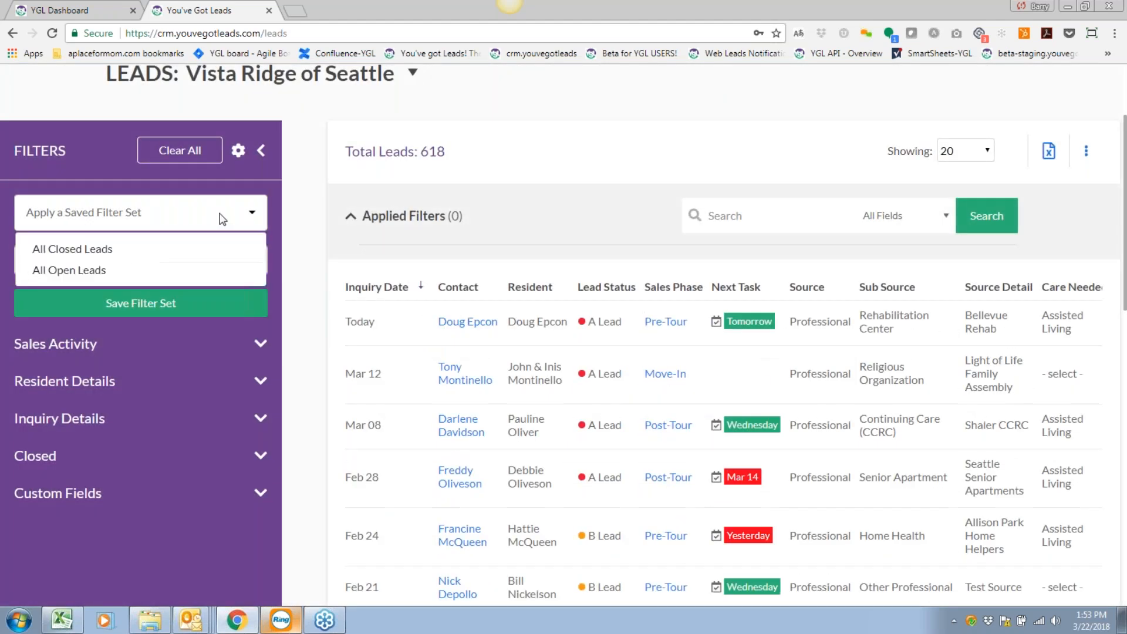
left_click(114, 251)
left_click(212, 311)
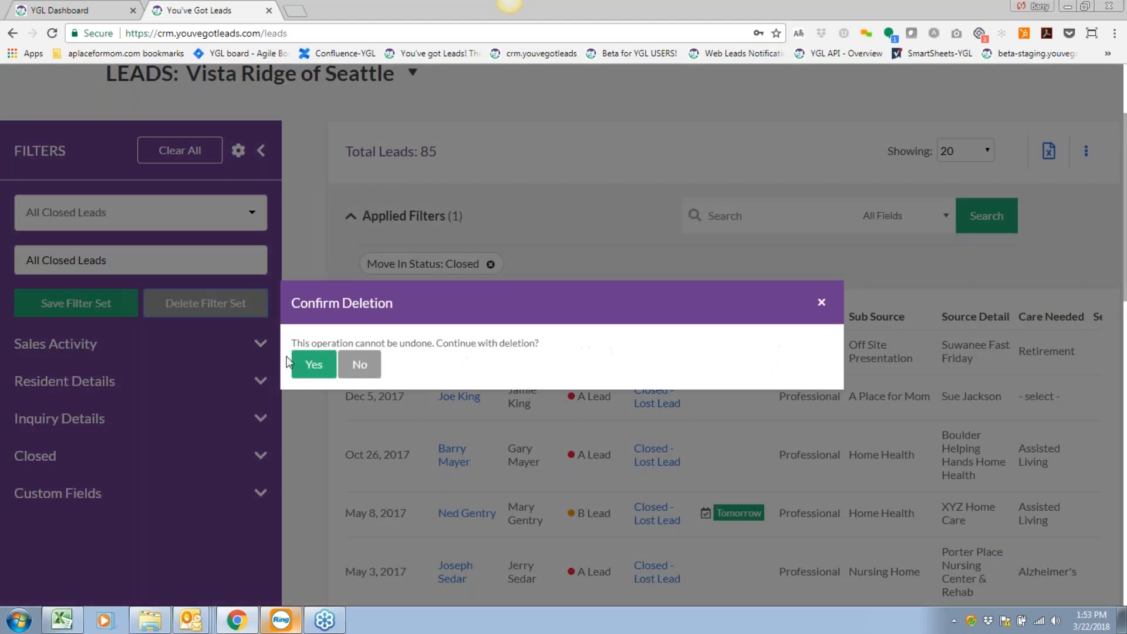
left_click(309, 362)
left_click(213, 223)
left_click(113, 258)
left_click(188, 306)
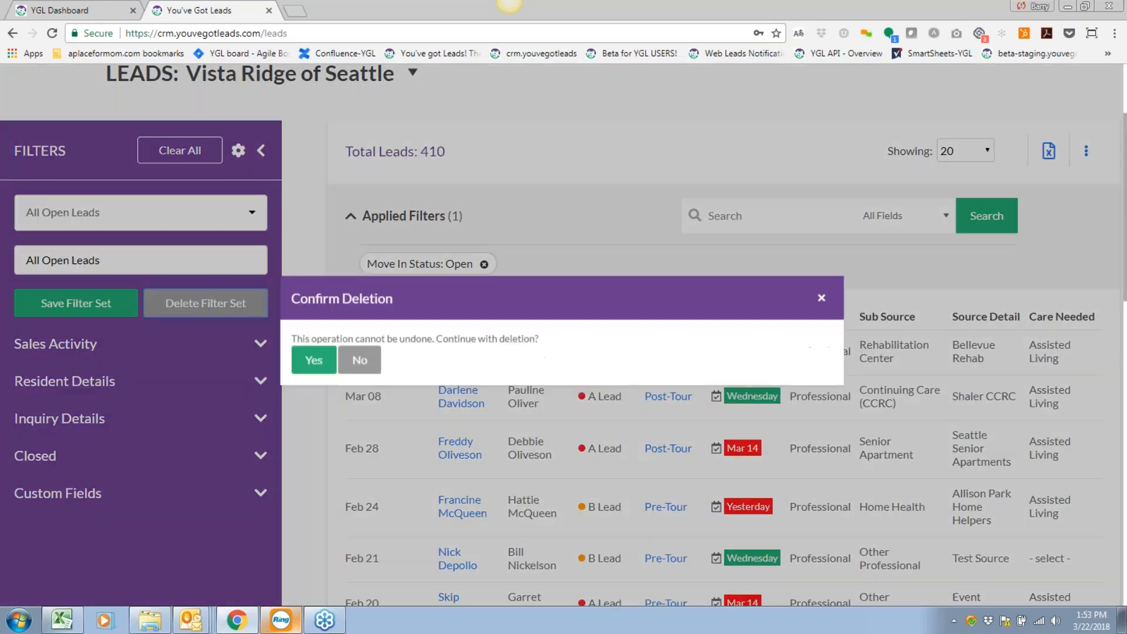
left_click(314, 365)
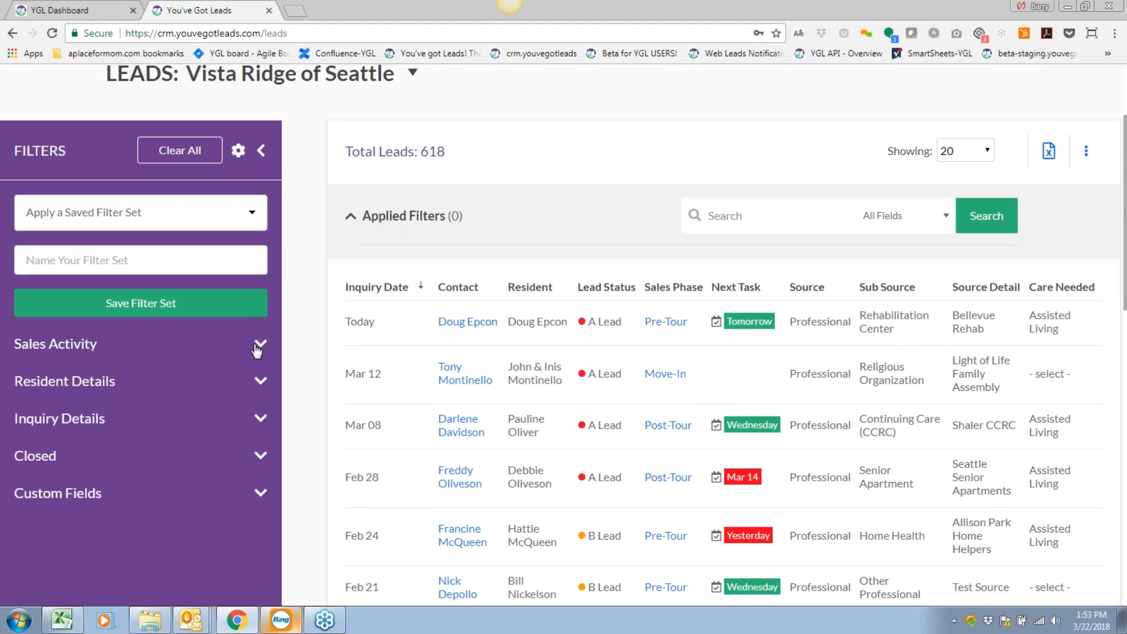
left_click(261, 151)
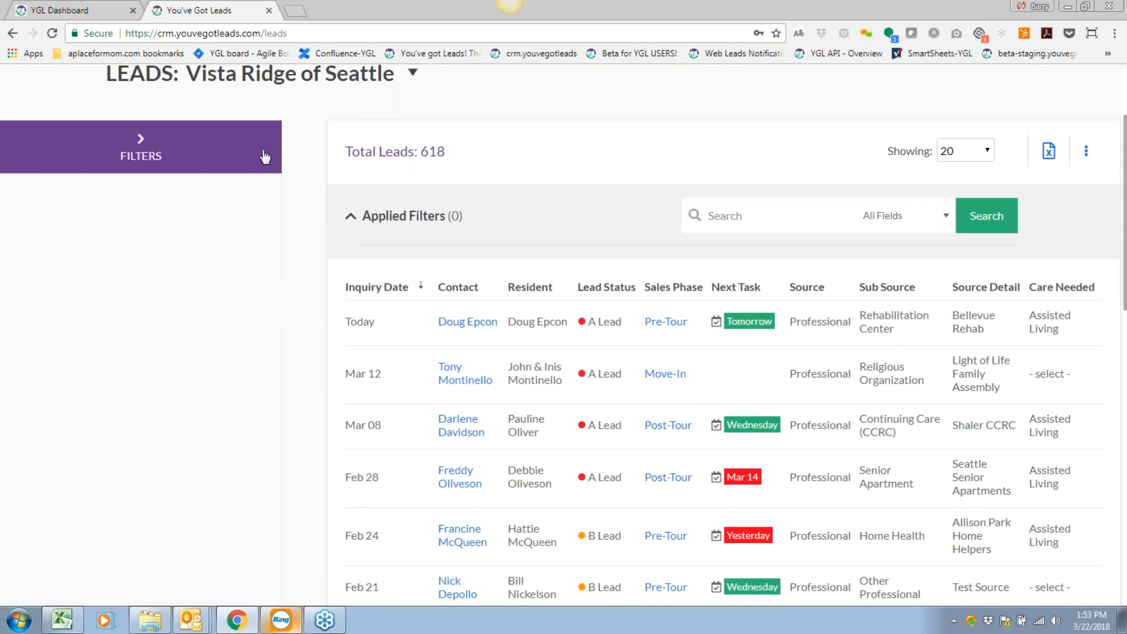
scroll(328, 275, "up", 1)
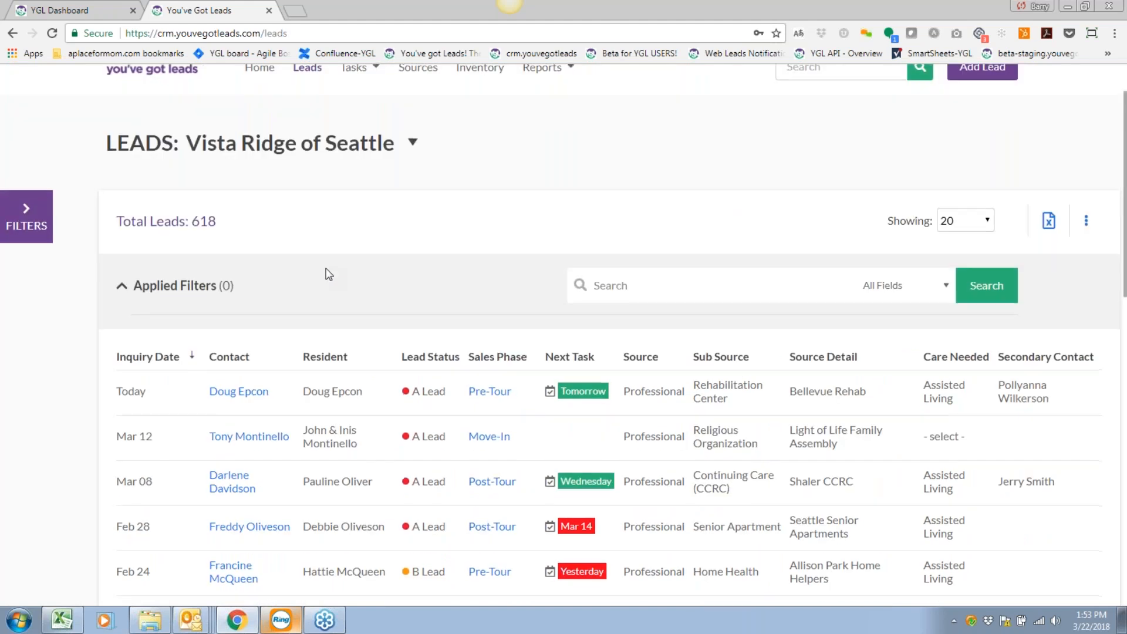
scroll(328, 274, "down", 1)
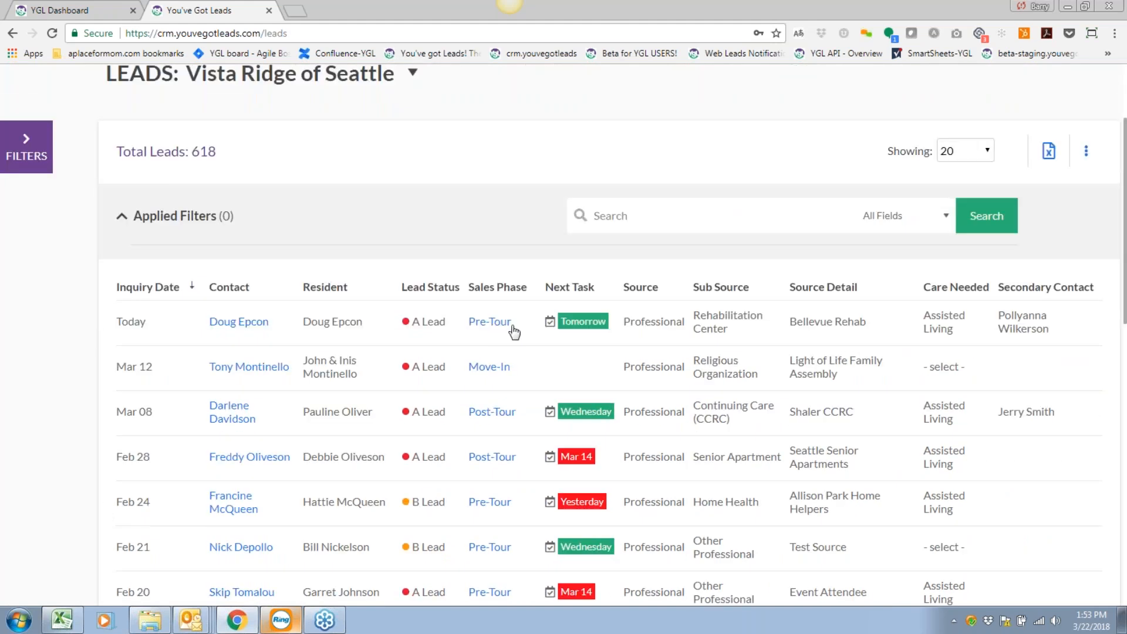
left_click(27, 146)
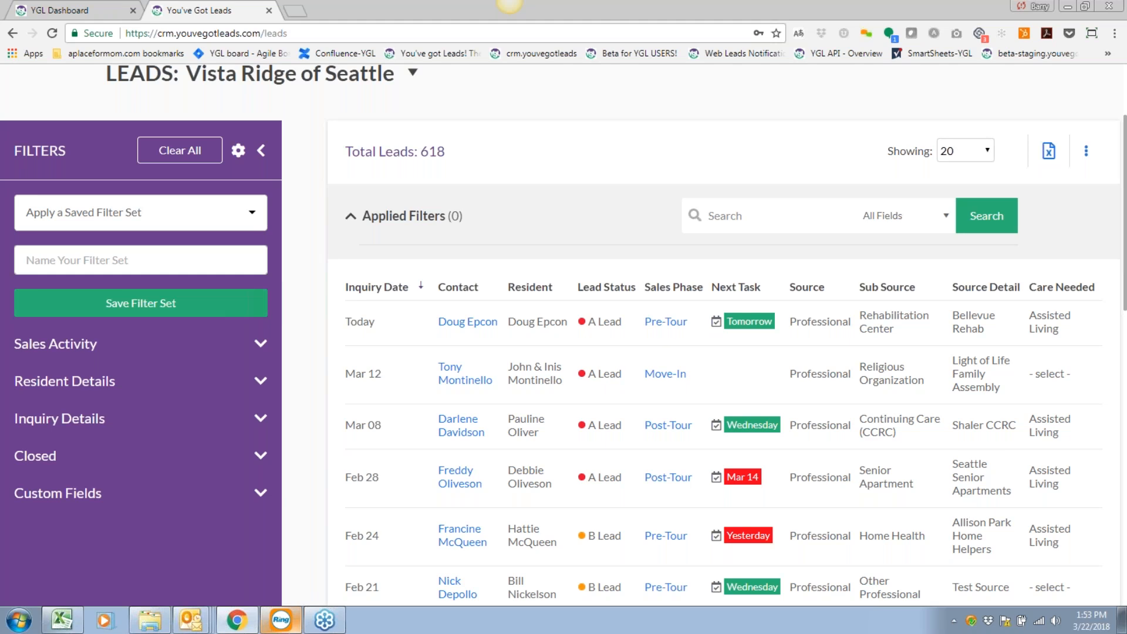
scroll(563, 335, "down", 1)
scroll(563, 335, "up", 1)
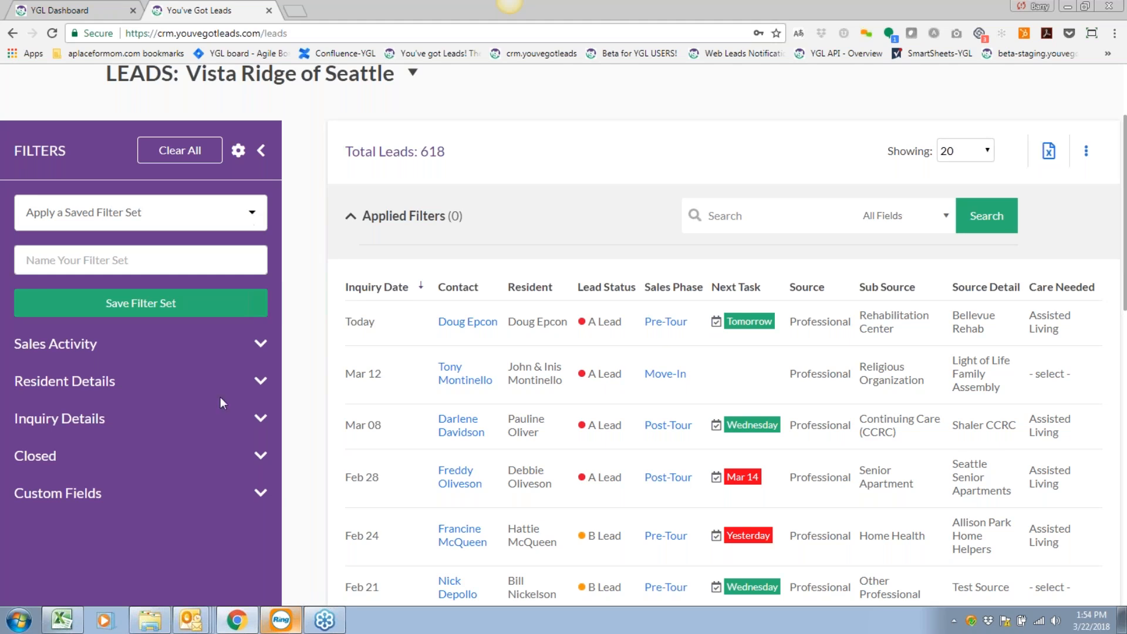
Expand Sales Activity and show the Move In Status choices: Open 410, Moved-In 123, Closed 85.
scroll(223, 381, "down", 1)
left_click(260, 352)
scroll(260, 352, "down", 1)
left_click(262, 244)
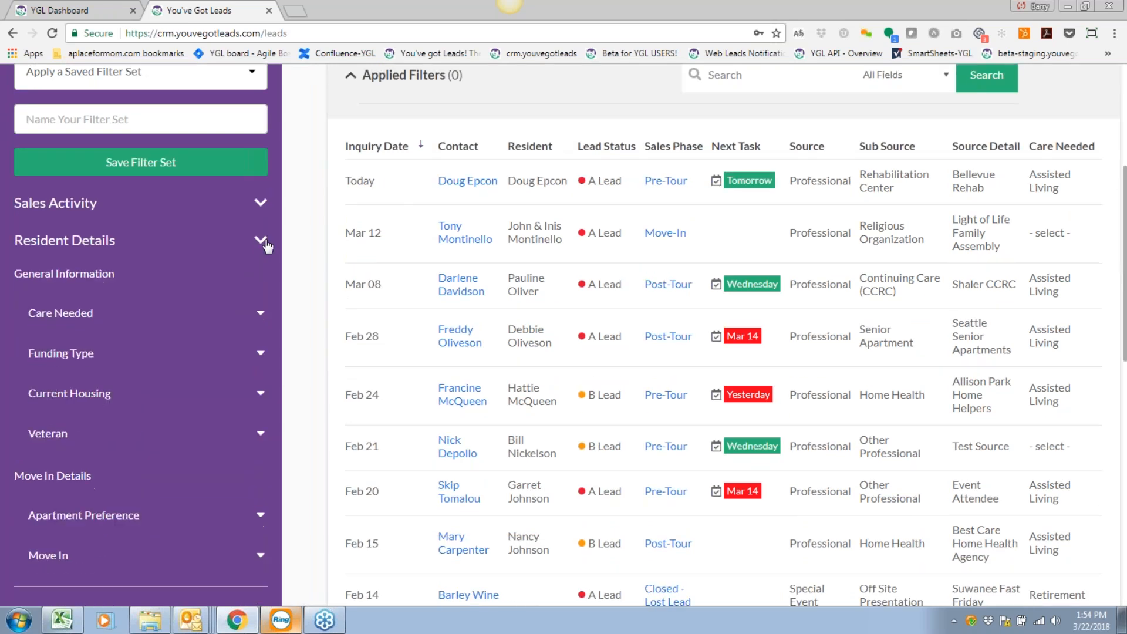
left_click(260, 203)
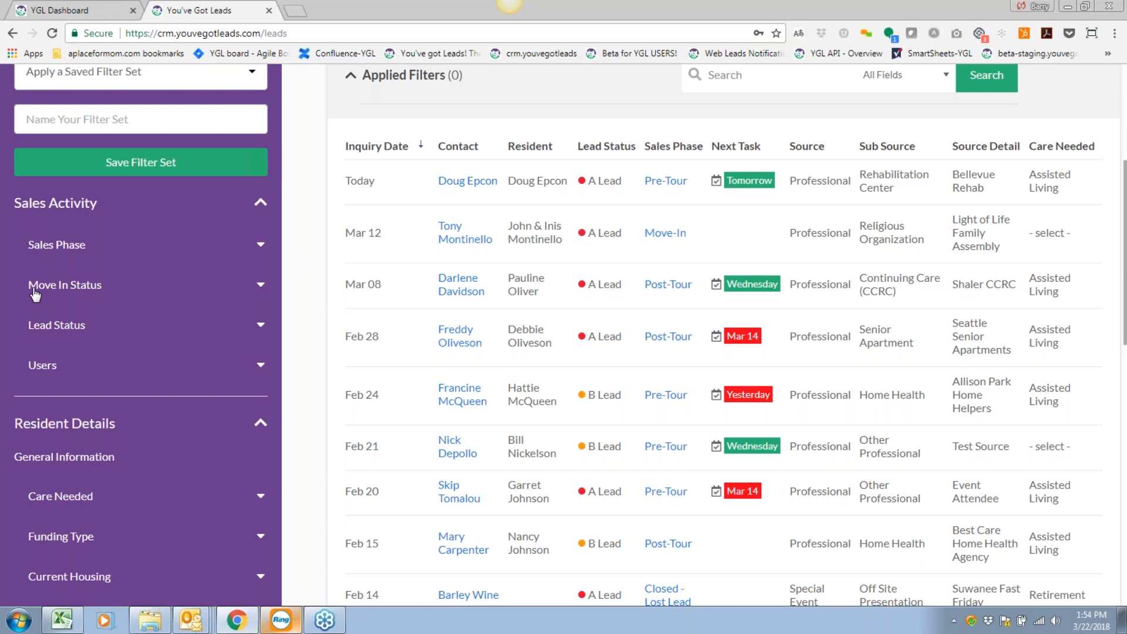
left_click(261, 288)
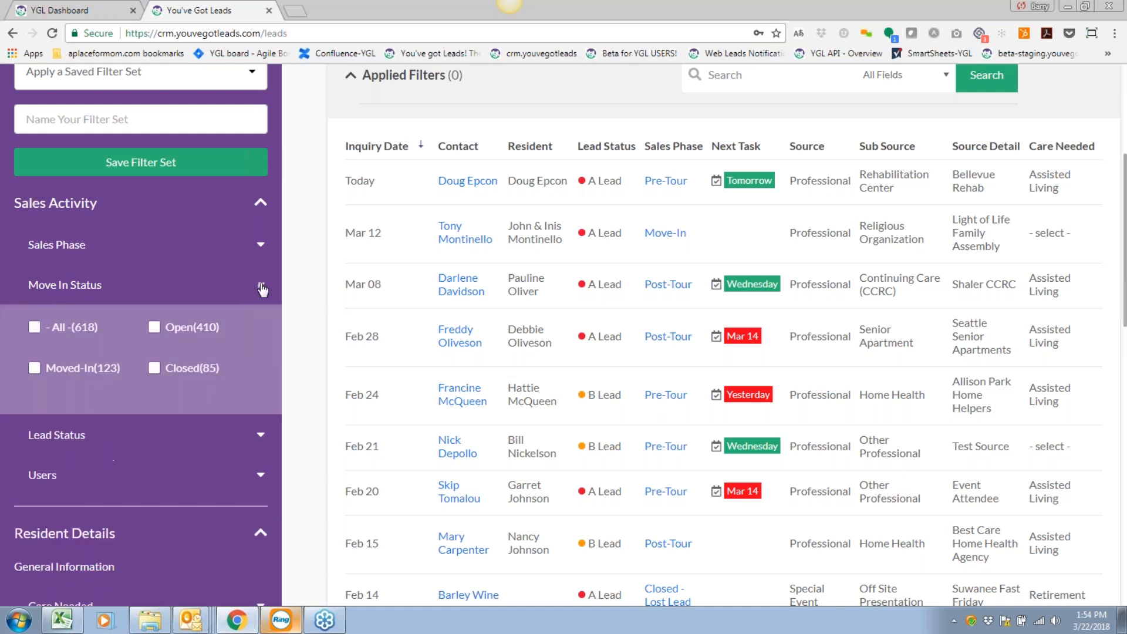
scroll(164, 300, "down", 1)
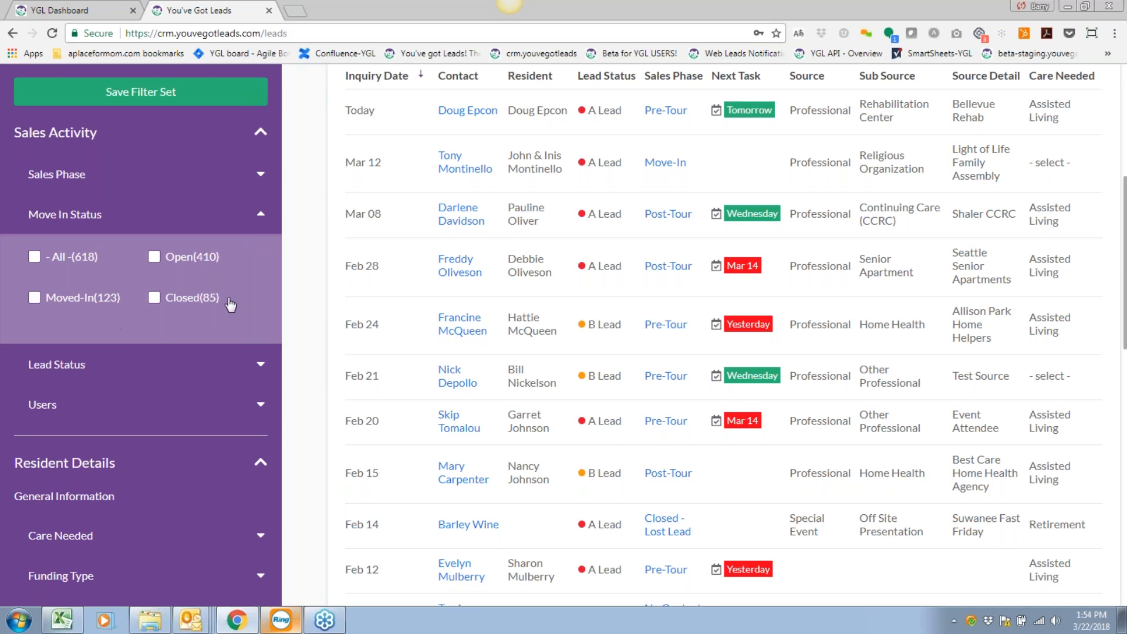
Filter the leads list to Open move-in status, leaving 410 leads.
left_click(154, 257)
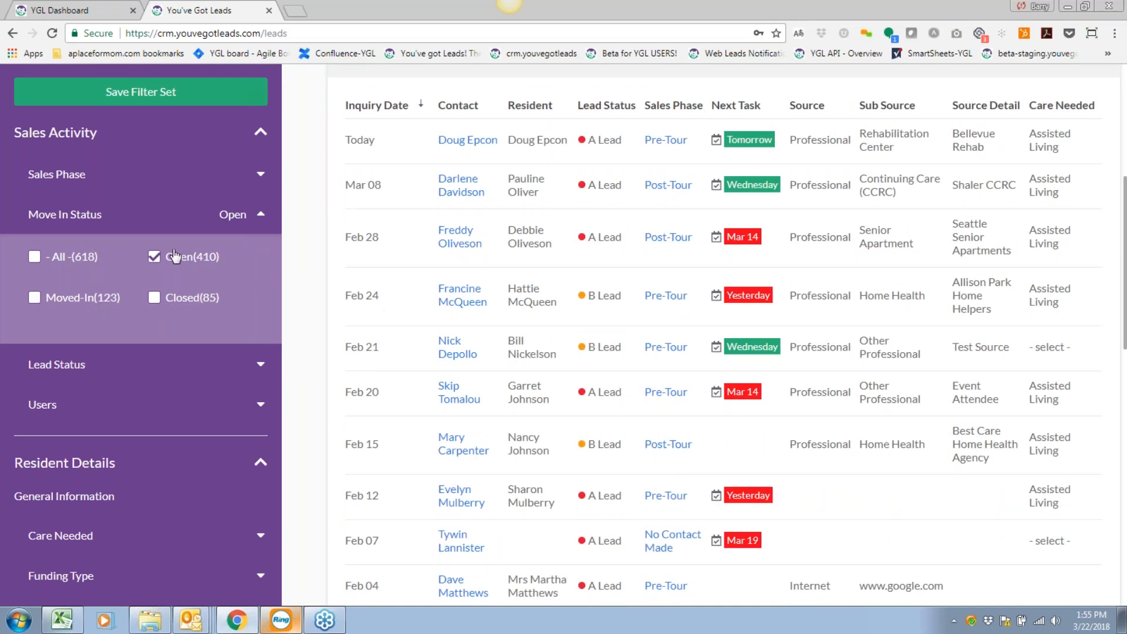
scroll(390, 330, "up", 3)
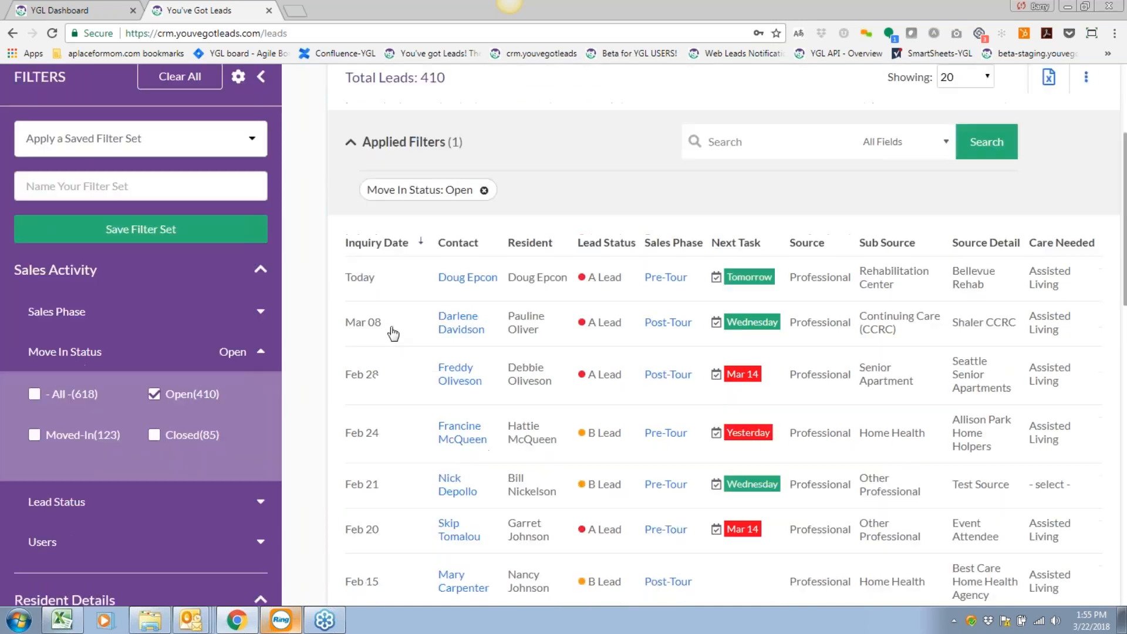
scroll(392, 333, "up", 3)
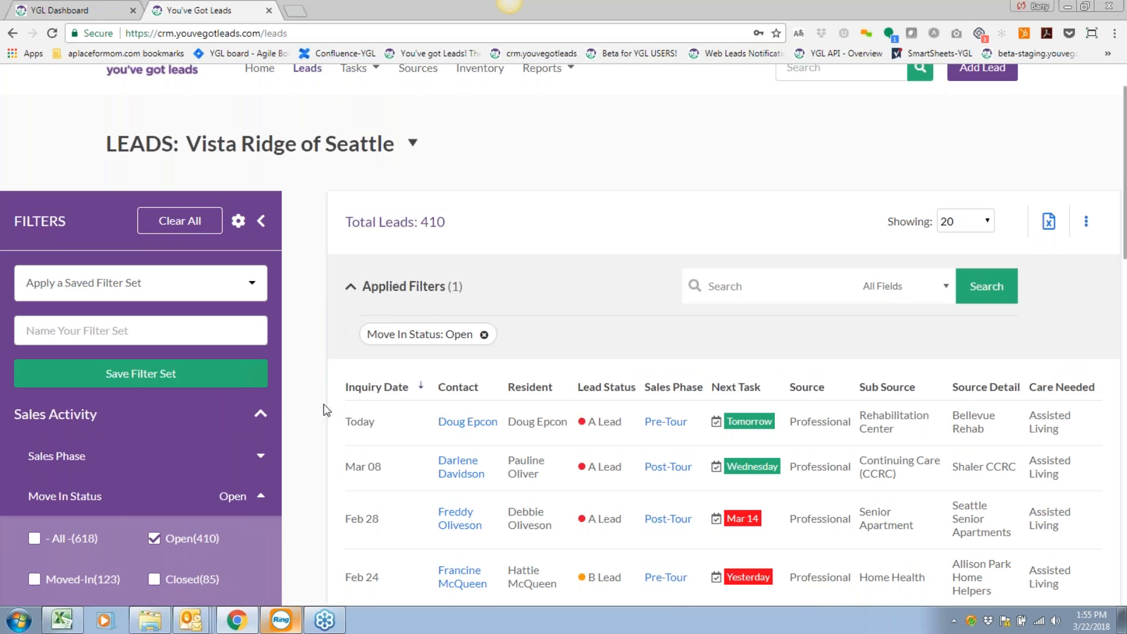
scroll(322, 407, "down", 4)
scroll(211, 421, "up", 3)
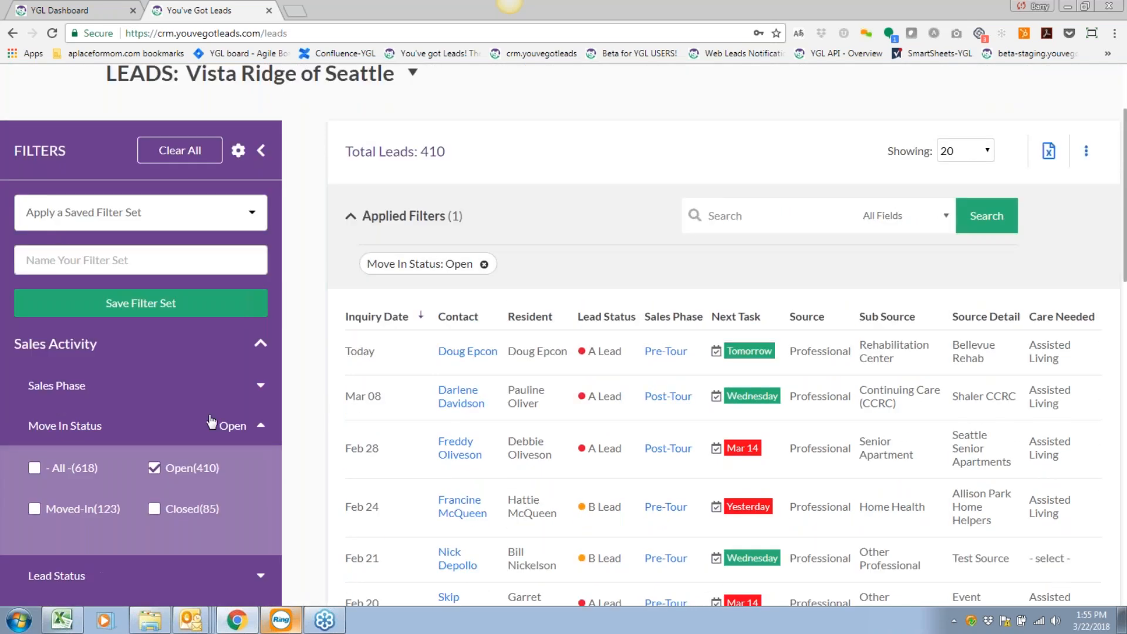
Re-expand Move In Status in the Filters panel and check that the saved filter set list is empty.
left_click(260, 150)
left_click(28, 150)
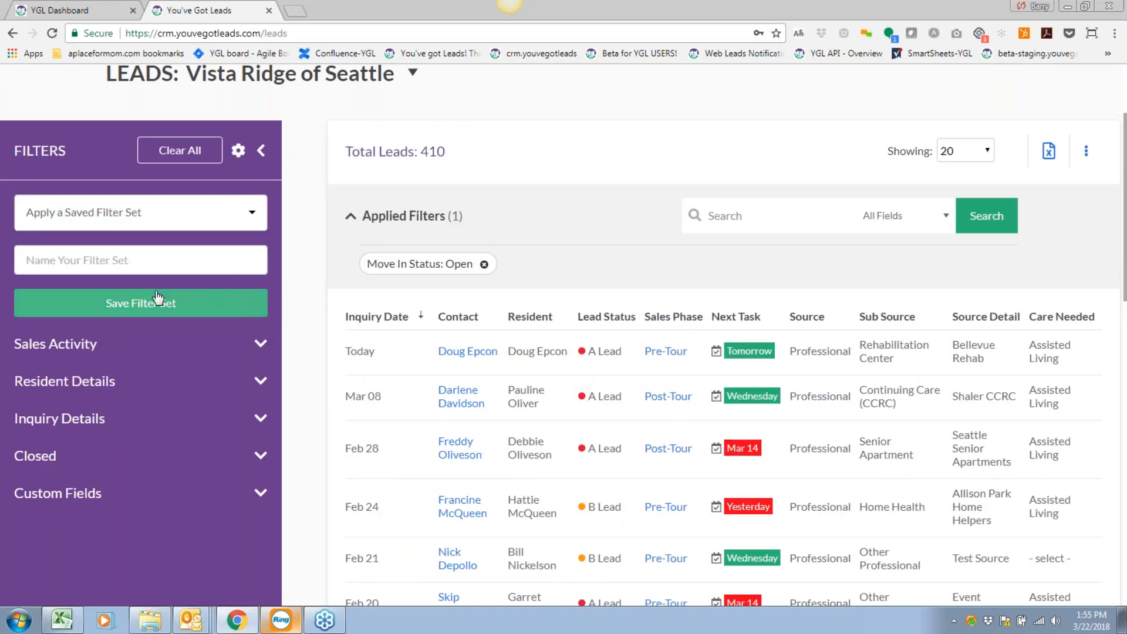
left_click(258, 346)
scroll(256, 367, "down", 1)
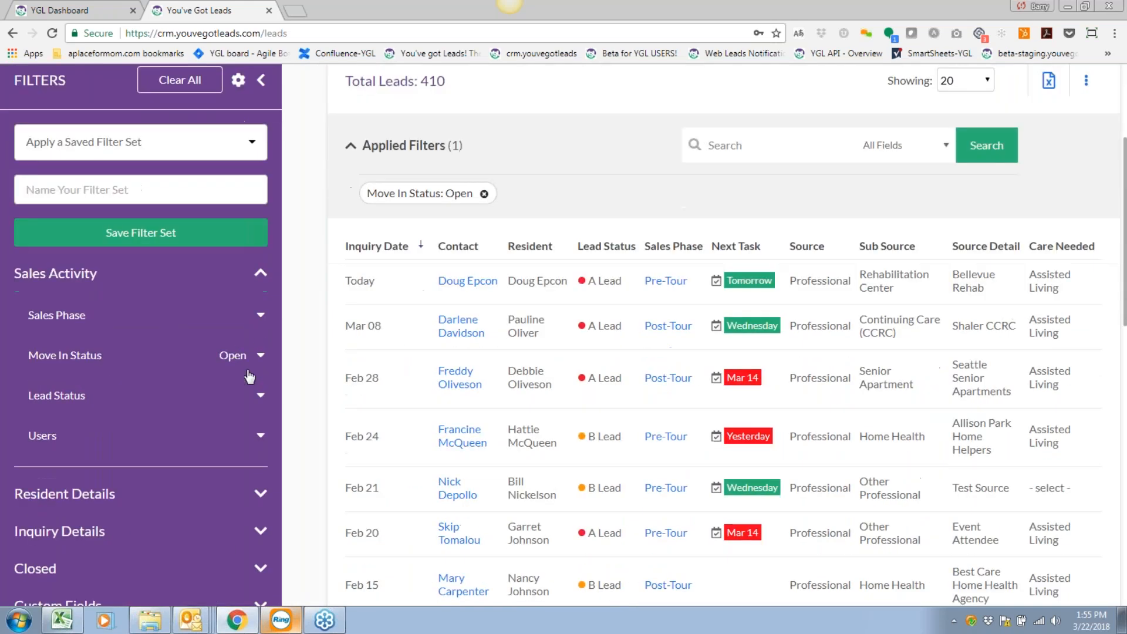
left_click(260, 362)
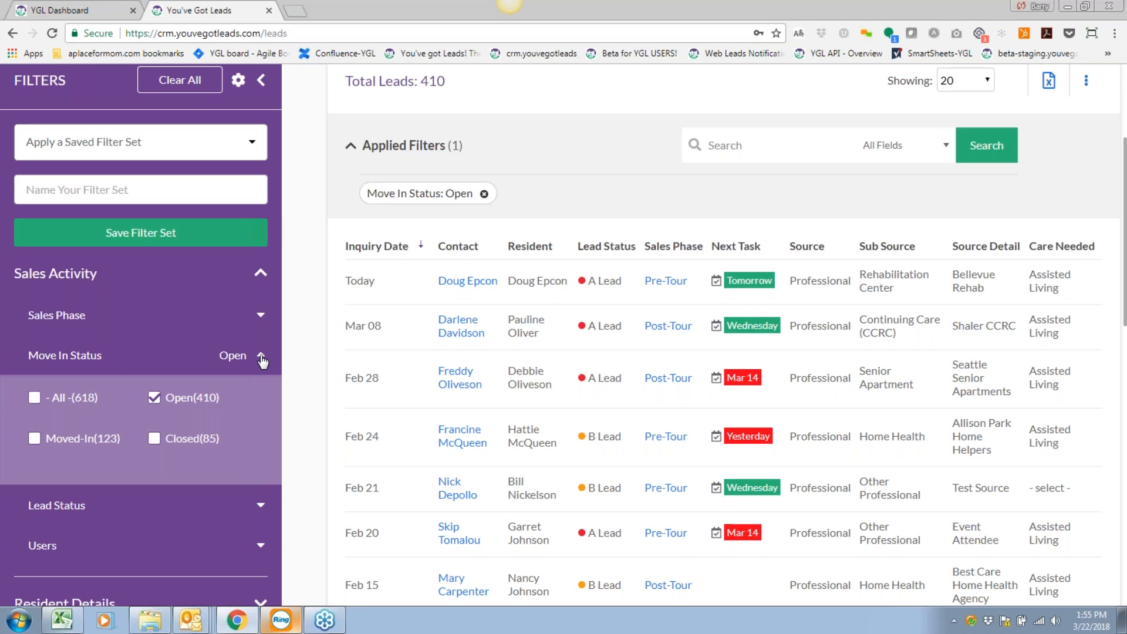
scroll(262, 362, "up", 2)
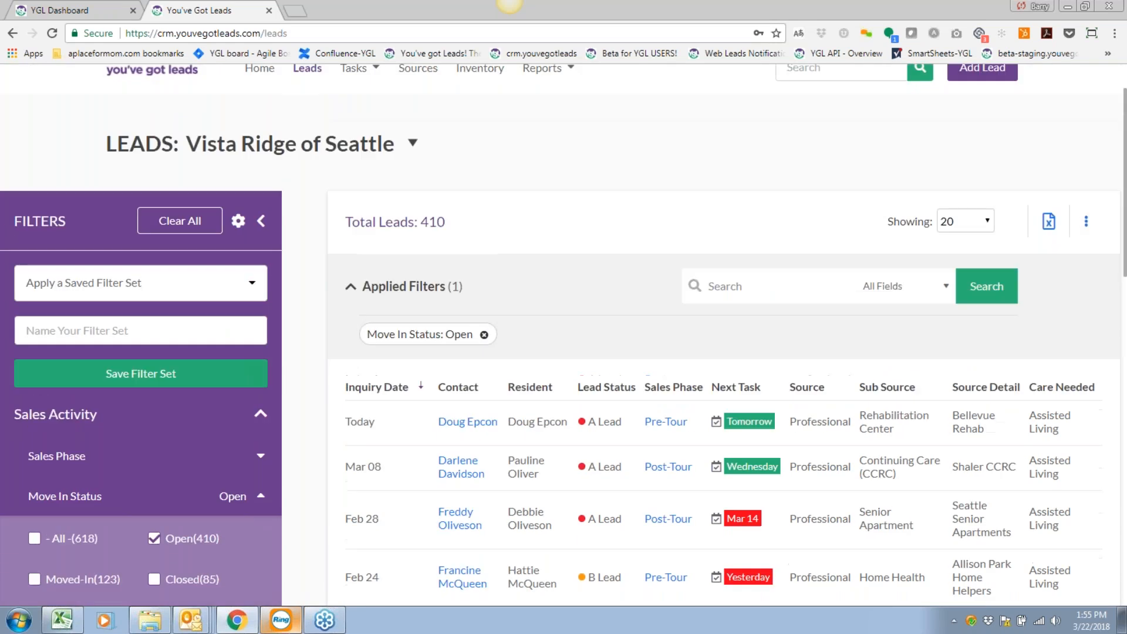
left_click(257, 284)
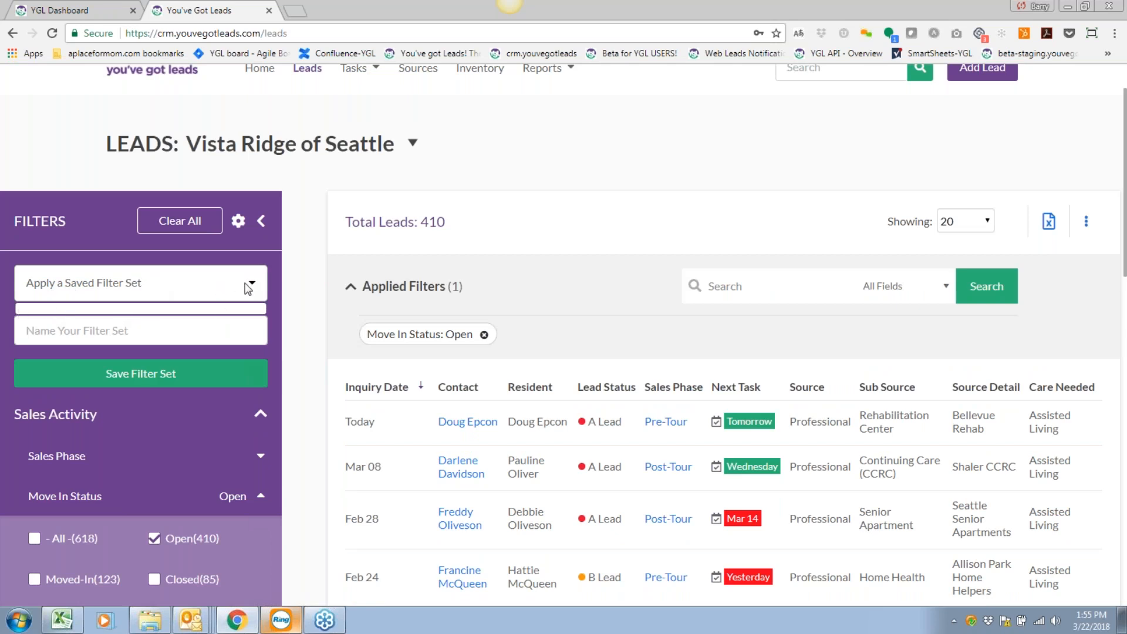
left_click(272, 283)
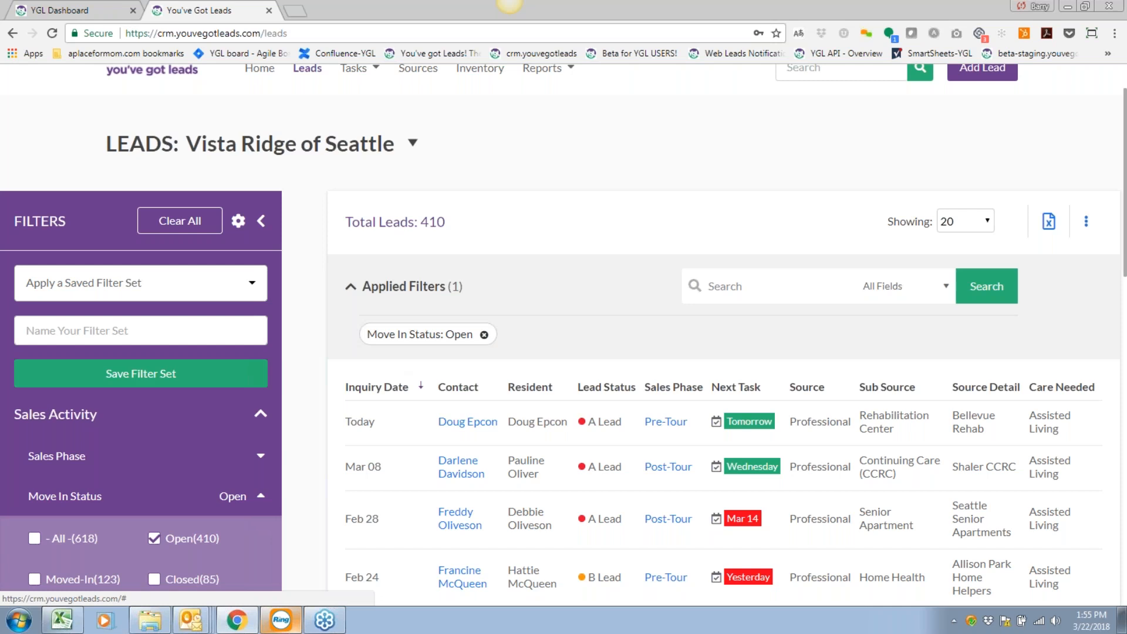
scroll(346, 393, "down", 1)
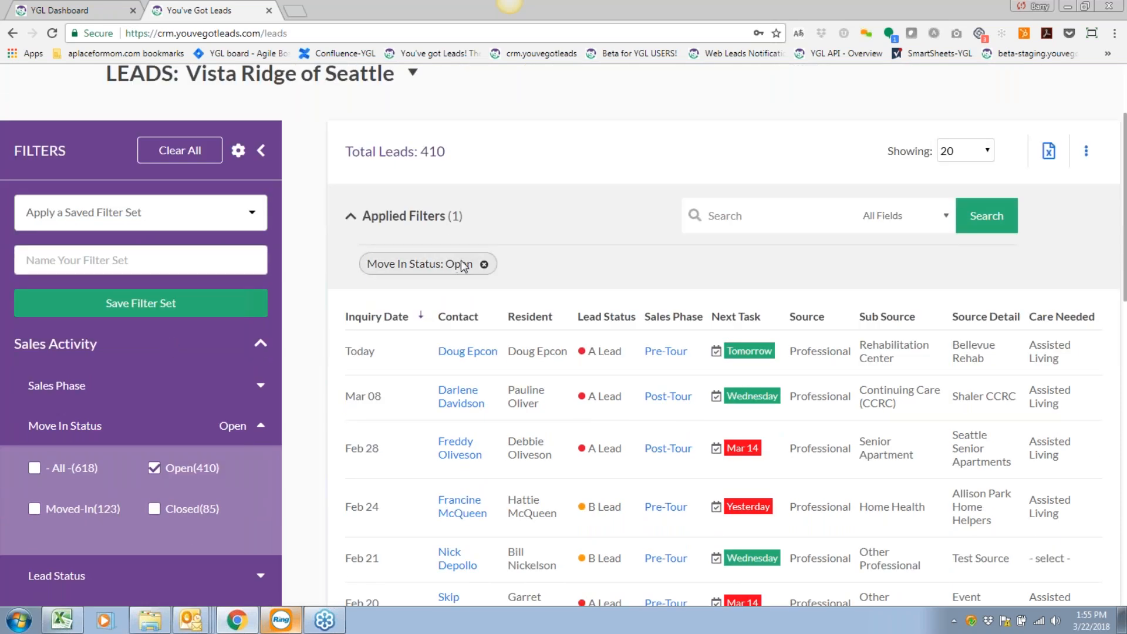
Save the Open filter as 'All Open Leads', then clear all filters back to 618 leads.
left_click(58, 266)
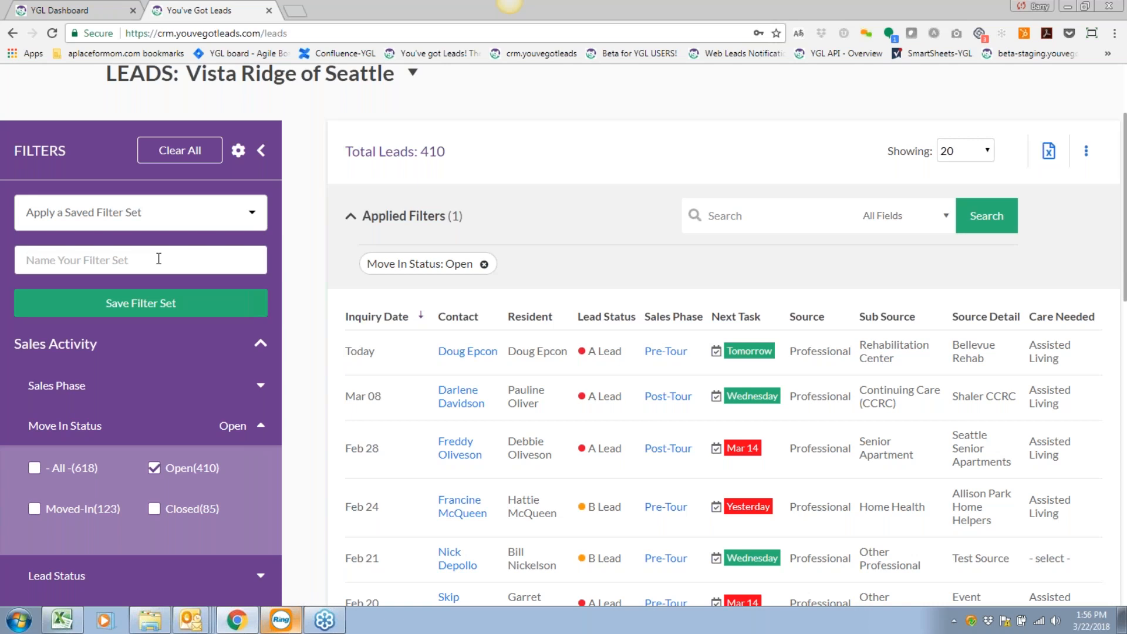
type("All Open Leads")
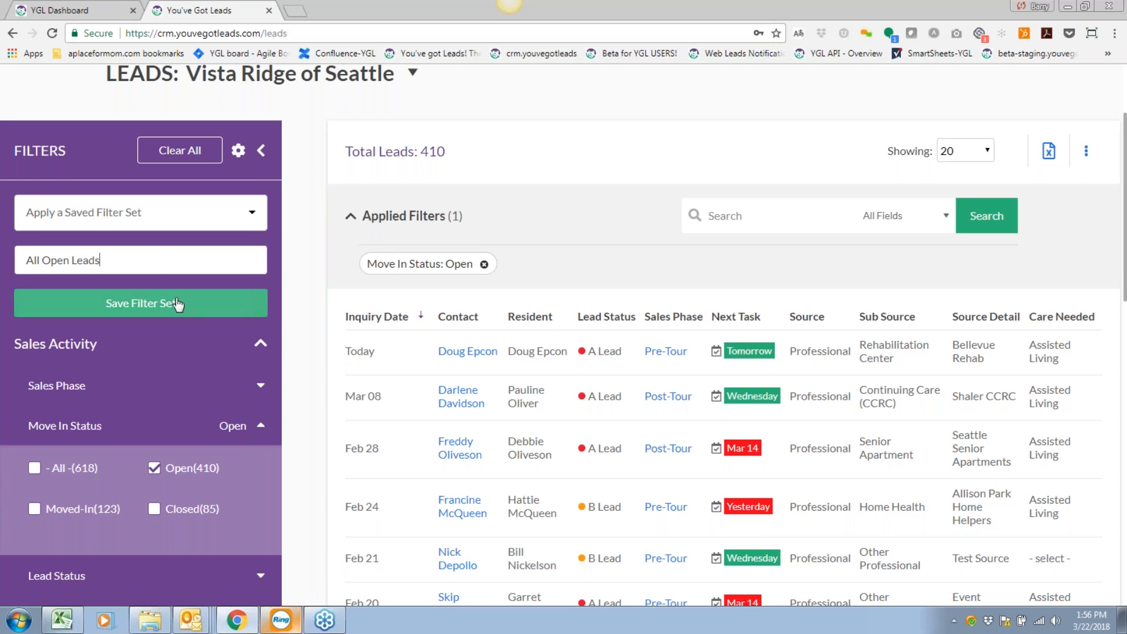
left_click(154, 304)
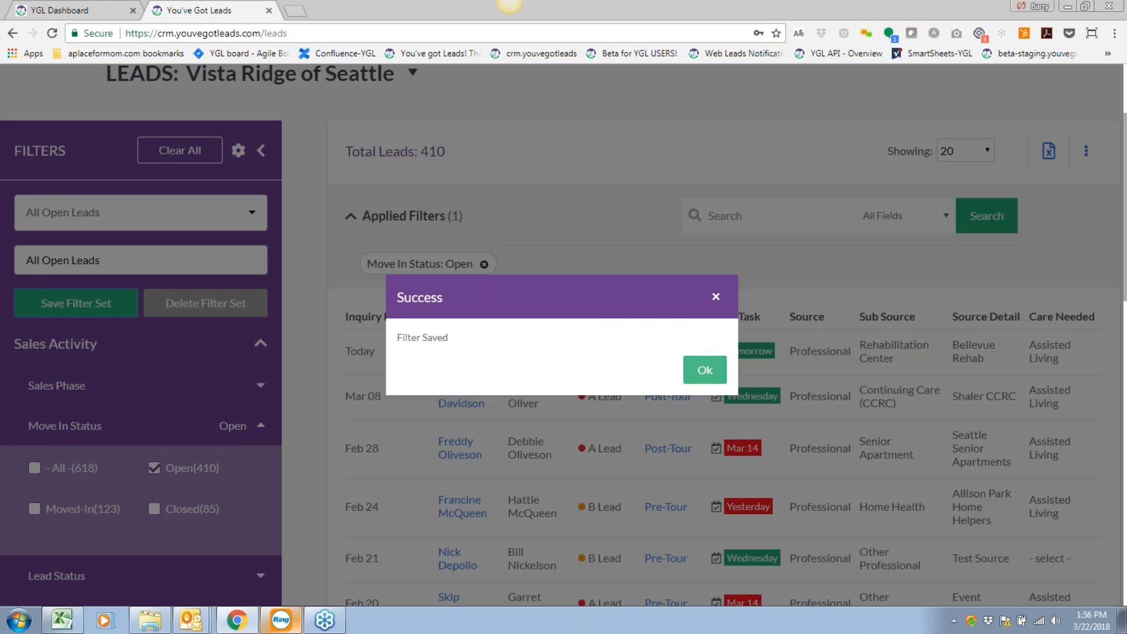
left_click(704, 370)
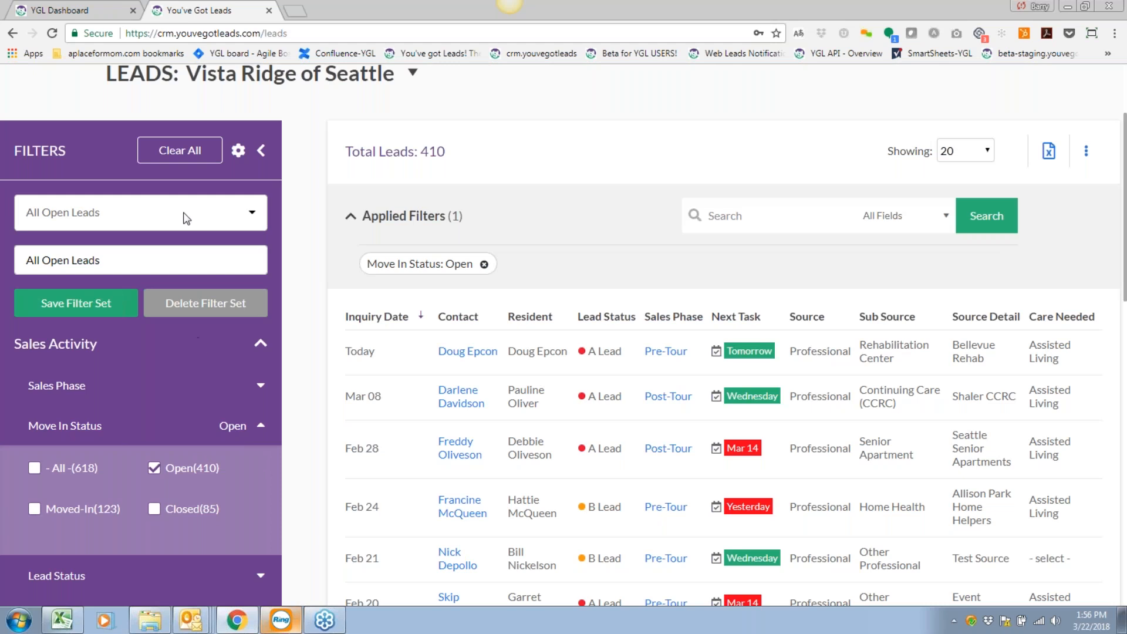
left_click(175, 154)
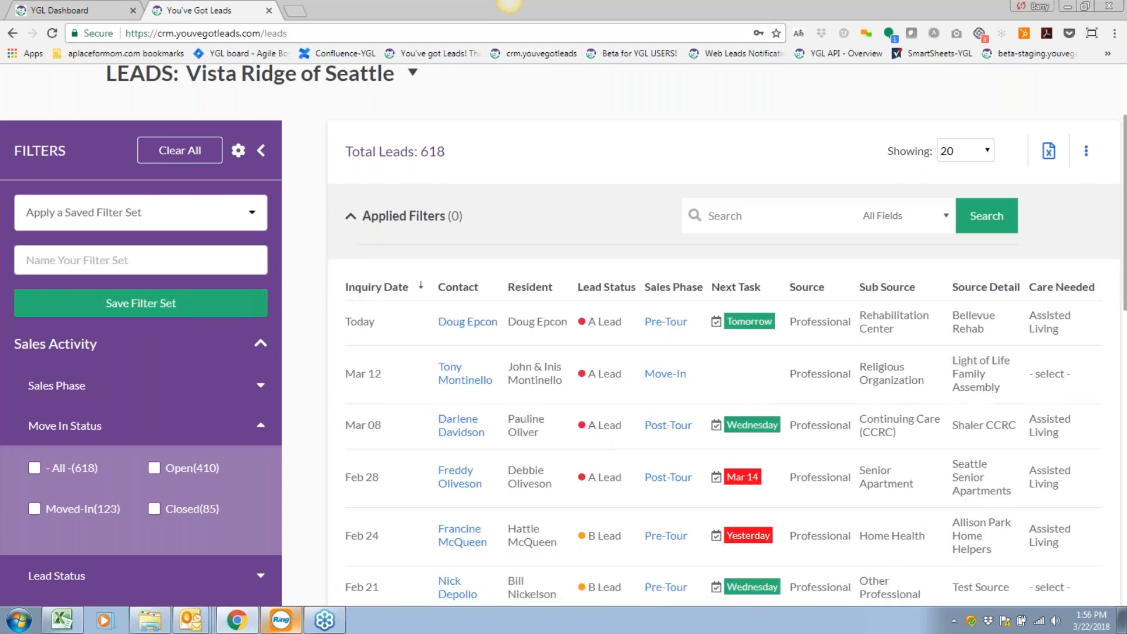
Apply the saved All Open Leads set, dropping the list from 618 to 410 leads.
left_click(260, 150)
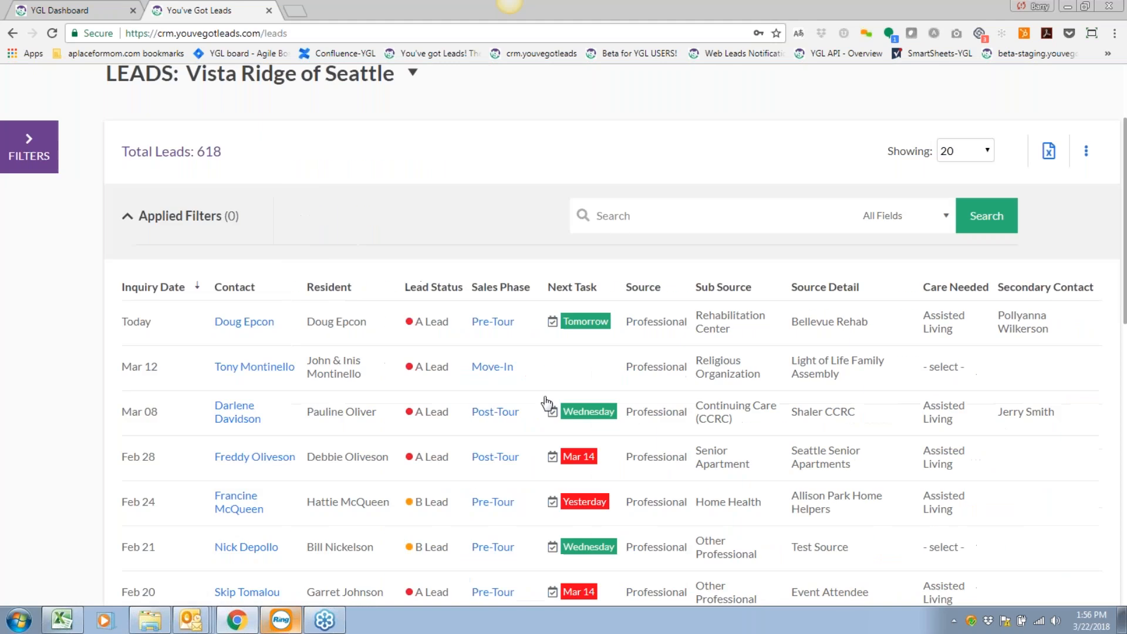
scroll(495, 418, "up", 1)
scroll(495, 418, "up", 1)
double_click(204, 222)
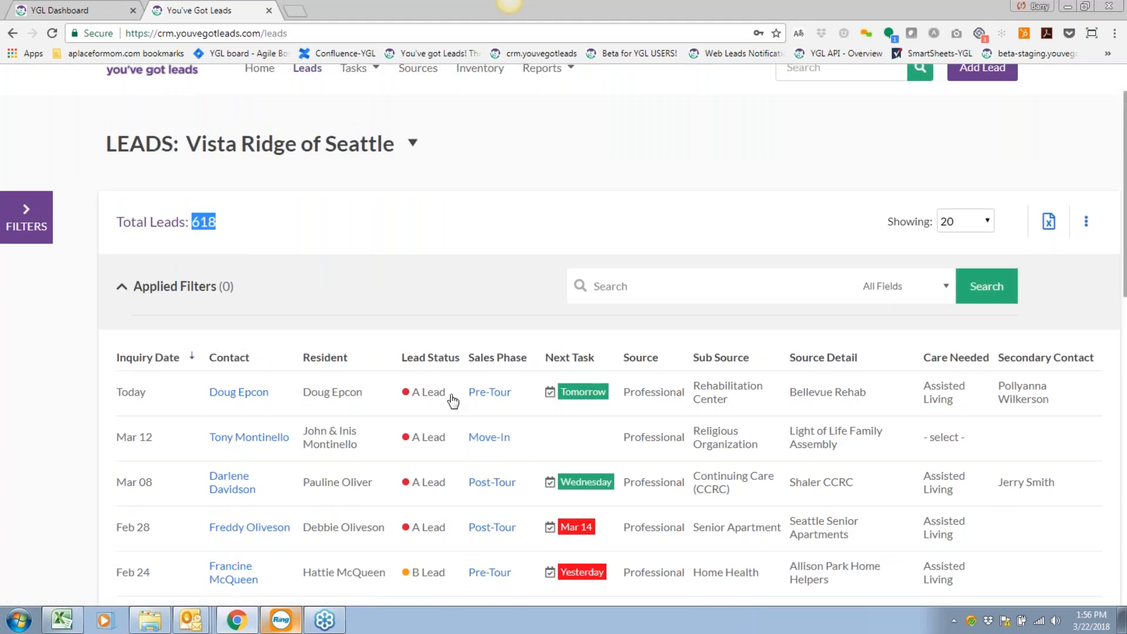
left_click(24, 222)
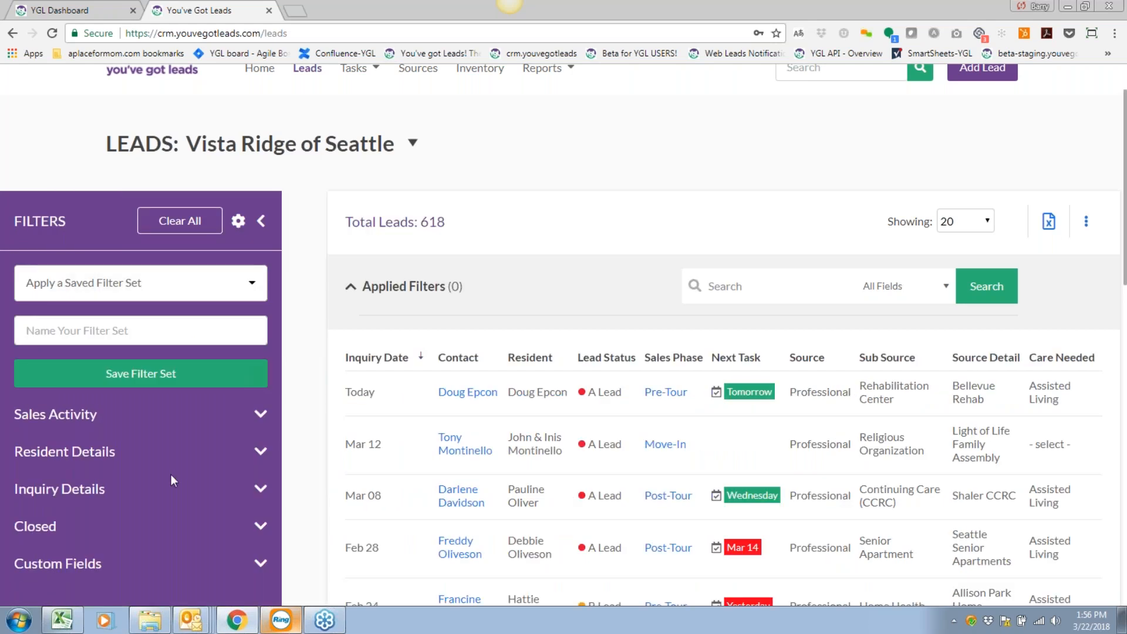
left_click(241, 290)
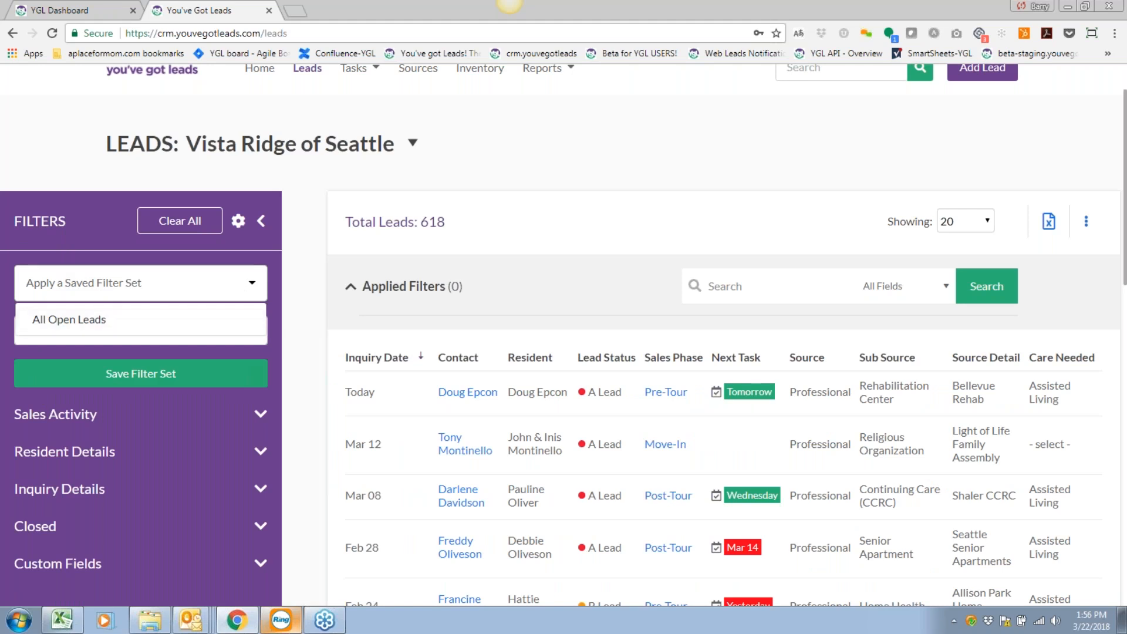
left_click(220, 290)
left_click(221, 289)
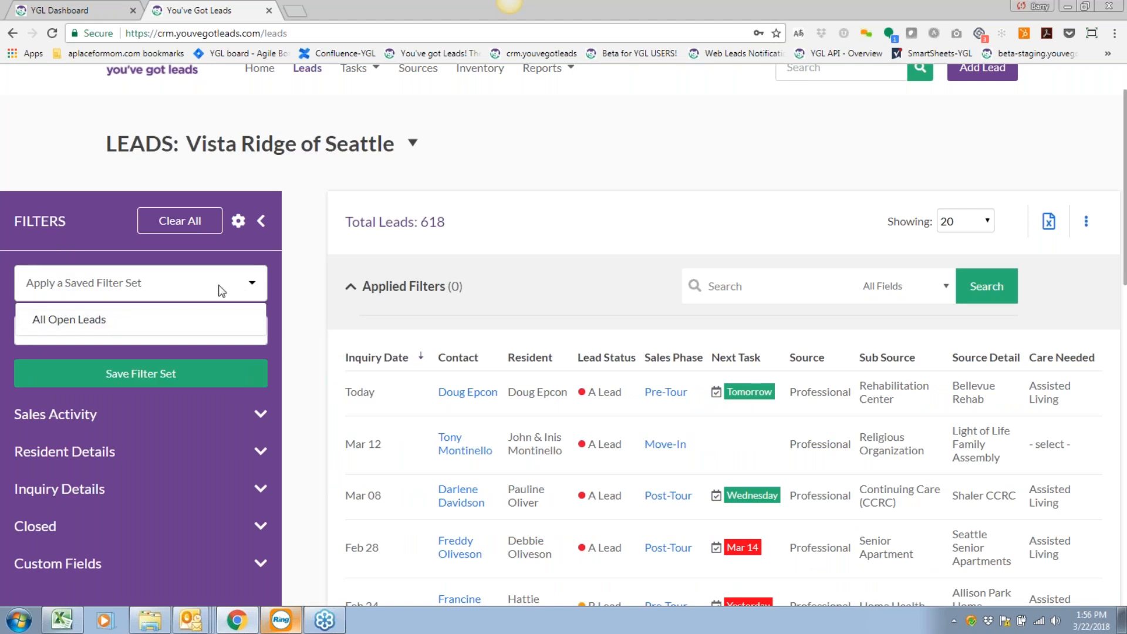
left_click(88, 322)
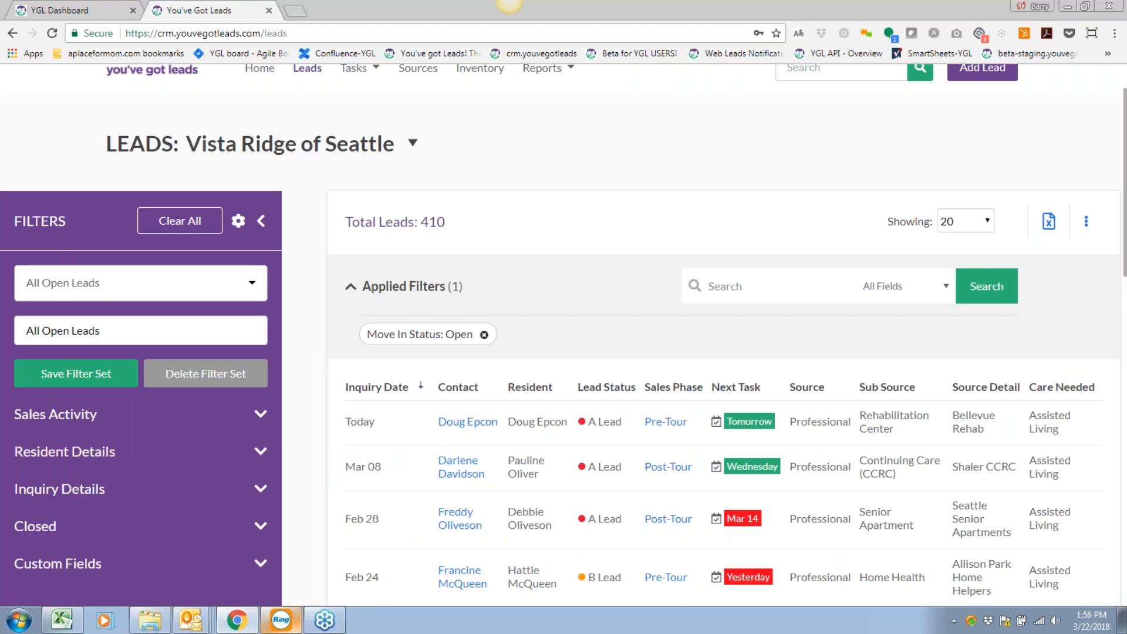
scroll(563, 352, "down", 1)
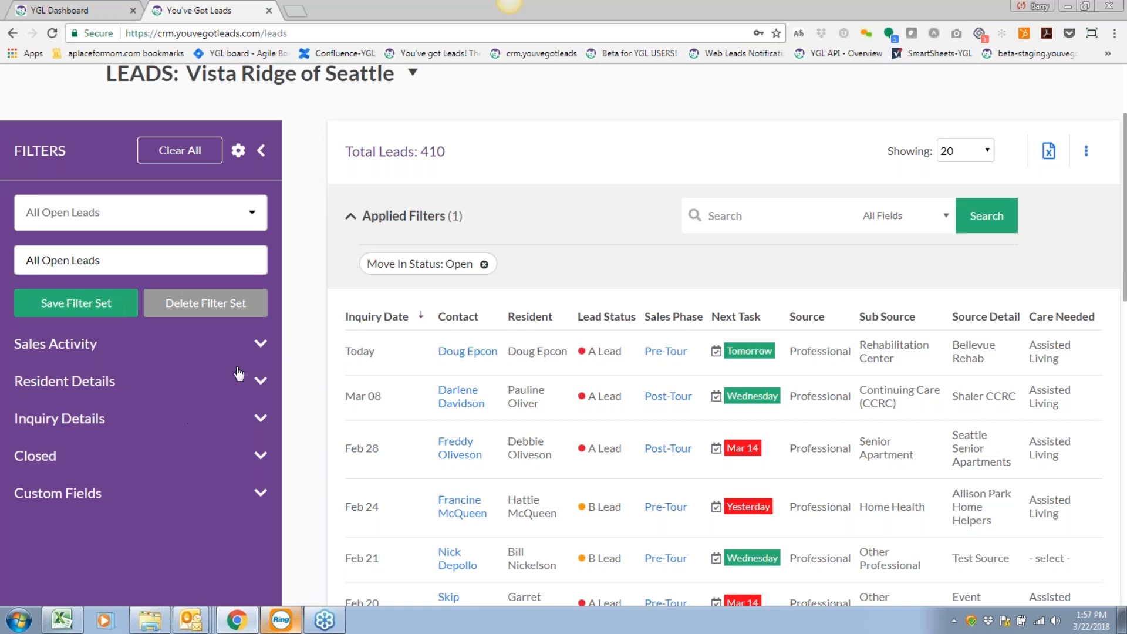
Add a Sales Phase filter for Pre-Tour leads.
left_click(259, 345)
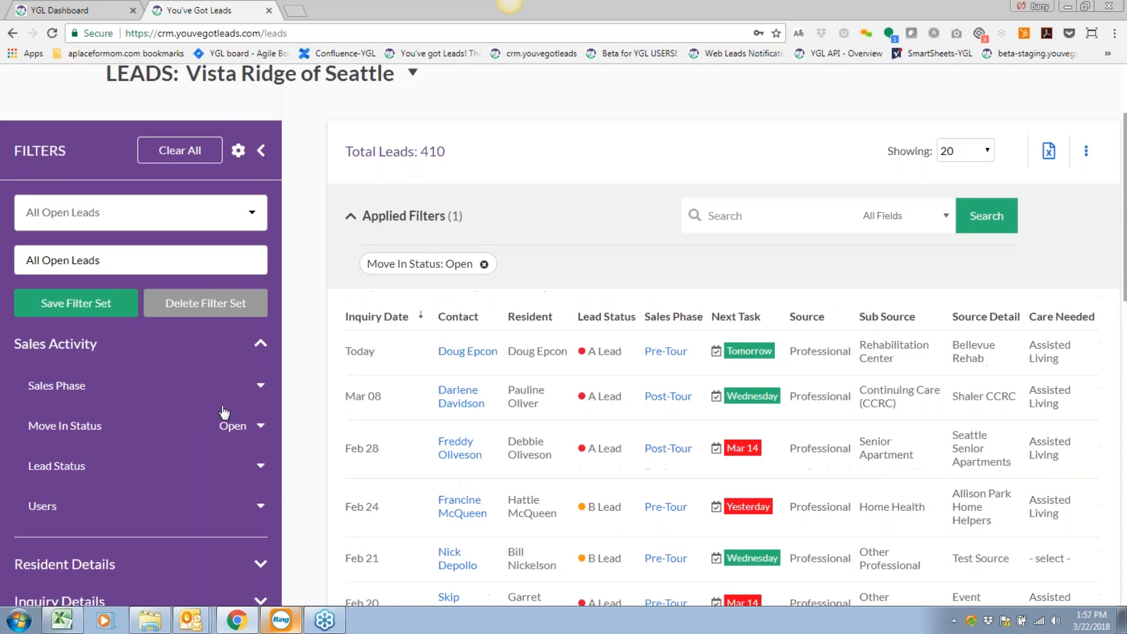
scroll(222, 411, "down", 1)
left_click(262, 317)
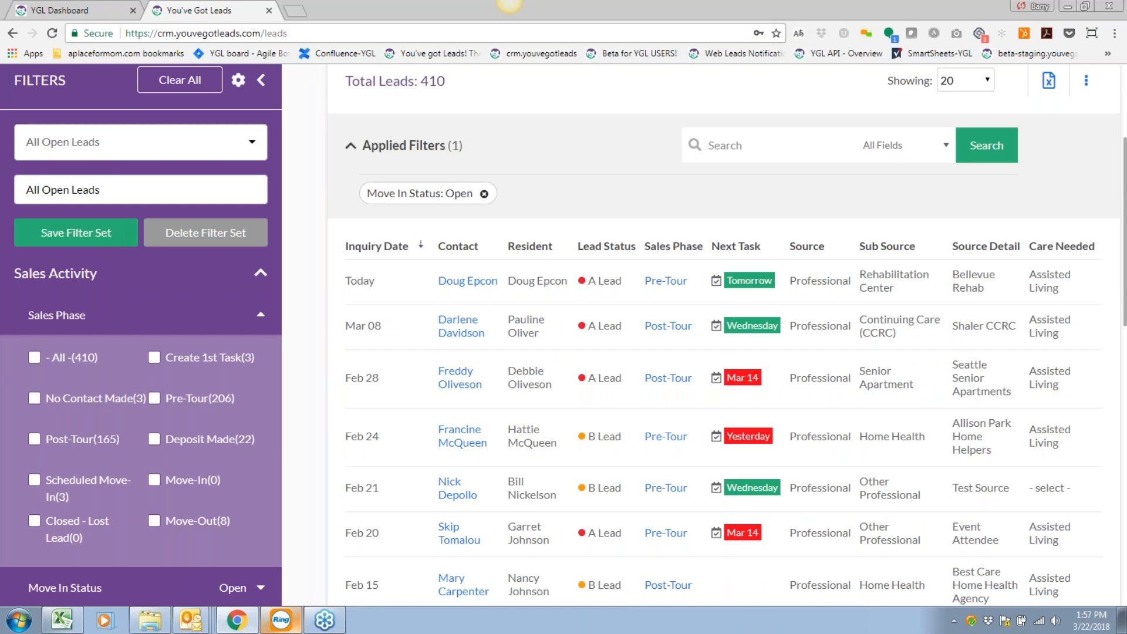
left_click(155, 399)
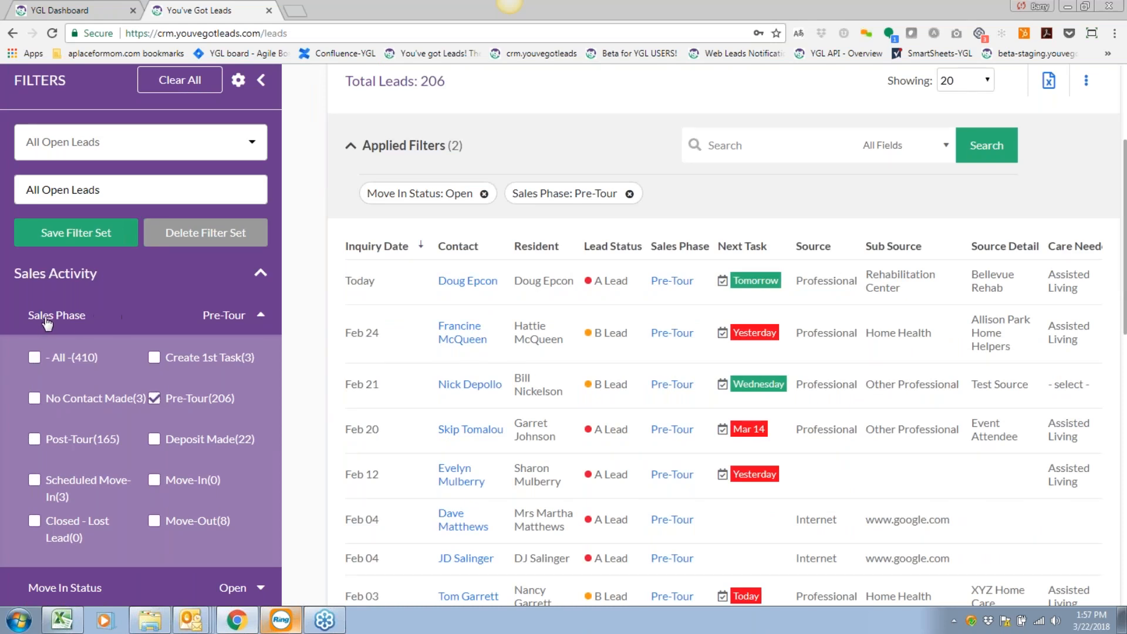
left_click(261, 317)
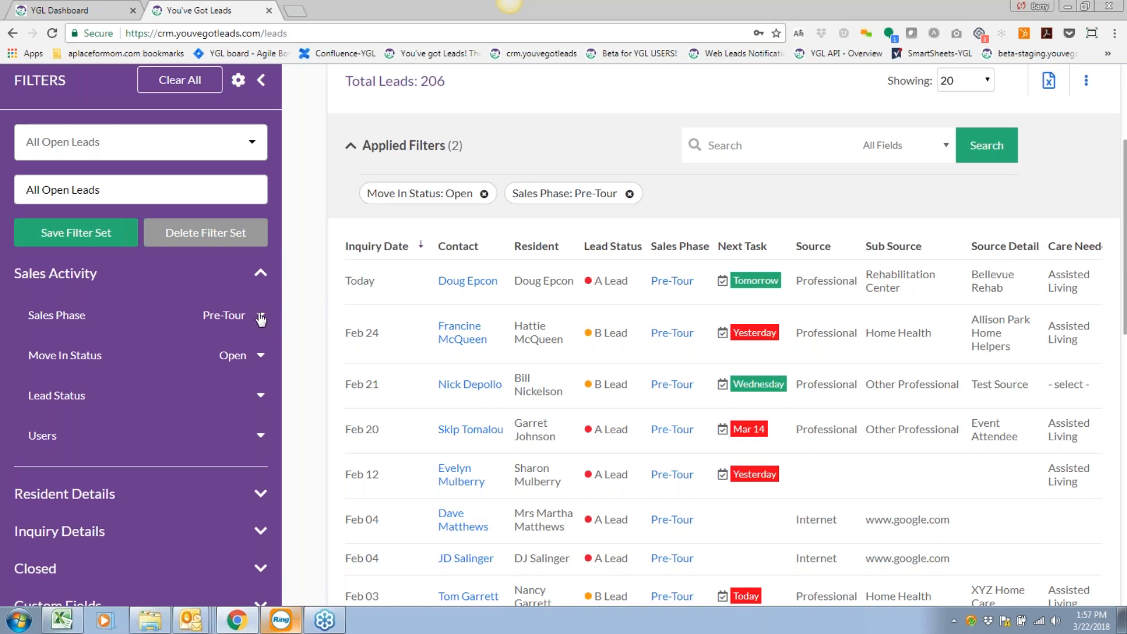
Add a Lead Status filter for A Leads, leaving 115 leads.
scroll(261, 323, "down", 1)
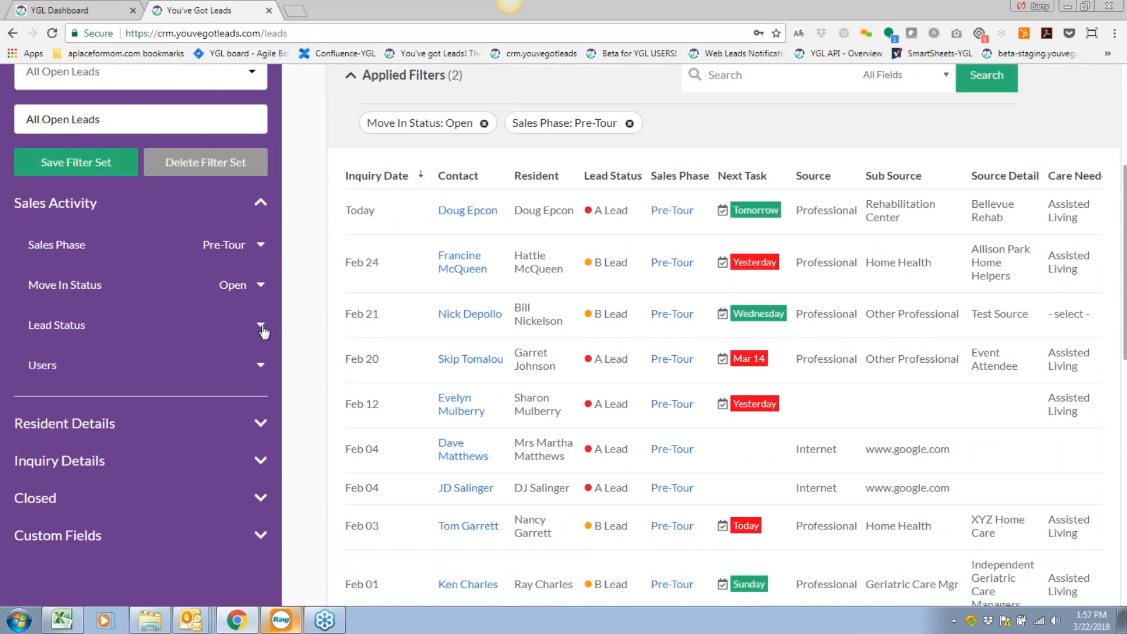
left_click(260, 326)
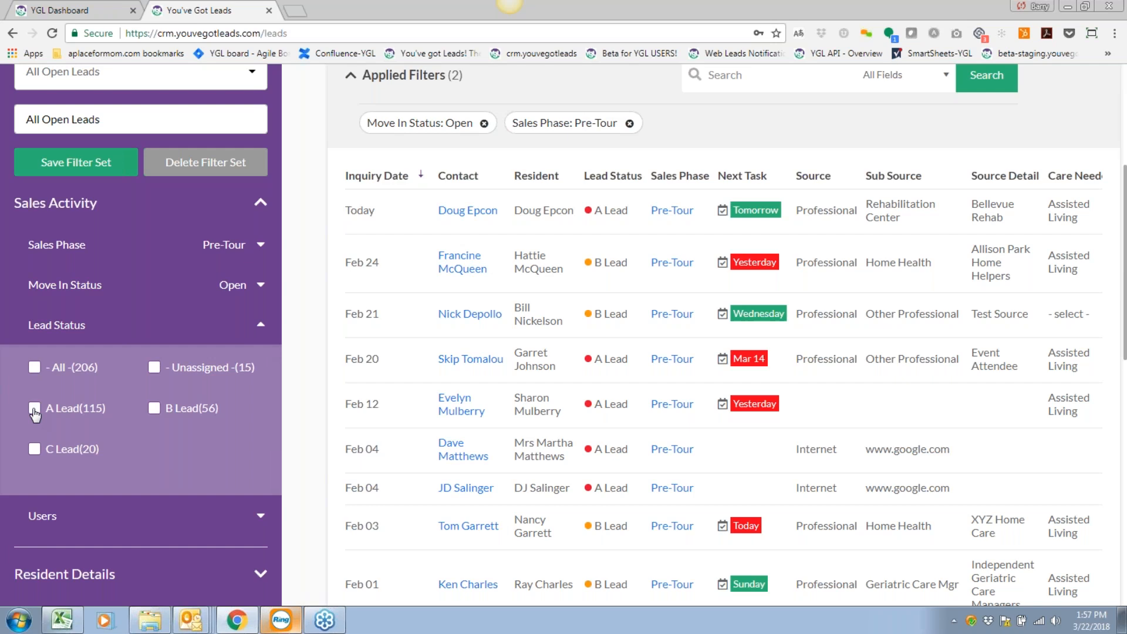
left_click(34, 411)
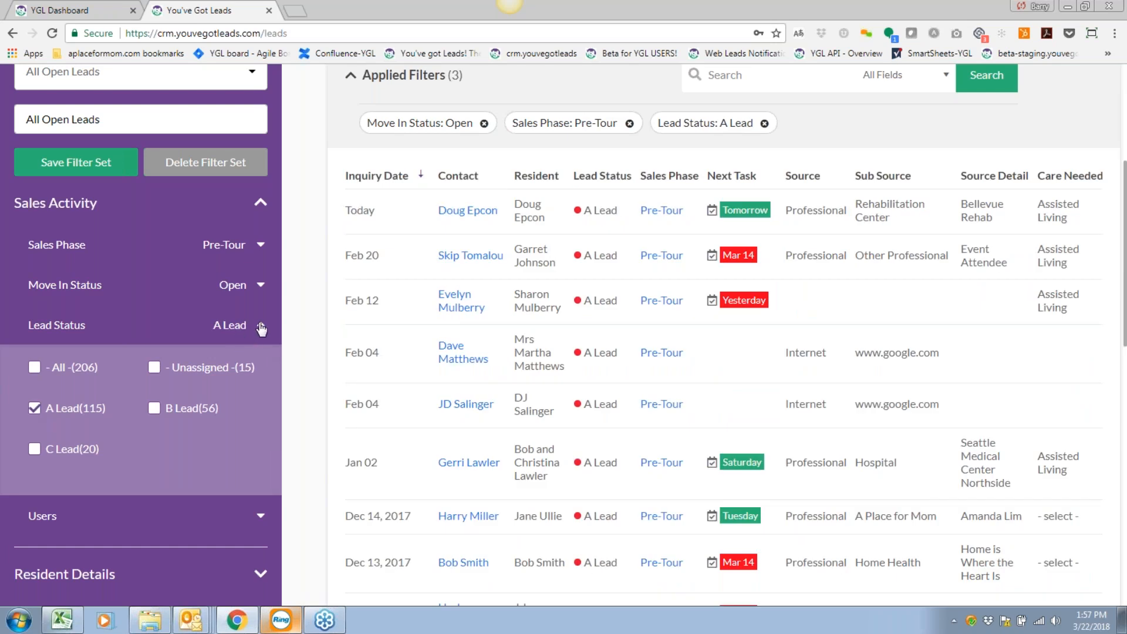
left_click(261, 327)
scroll(407, 352, "up", 2)
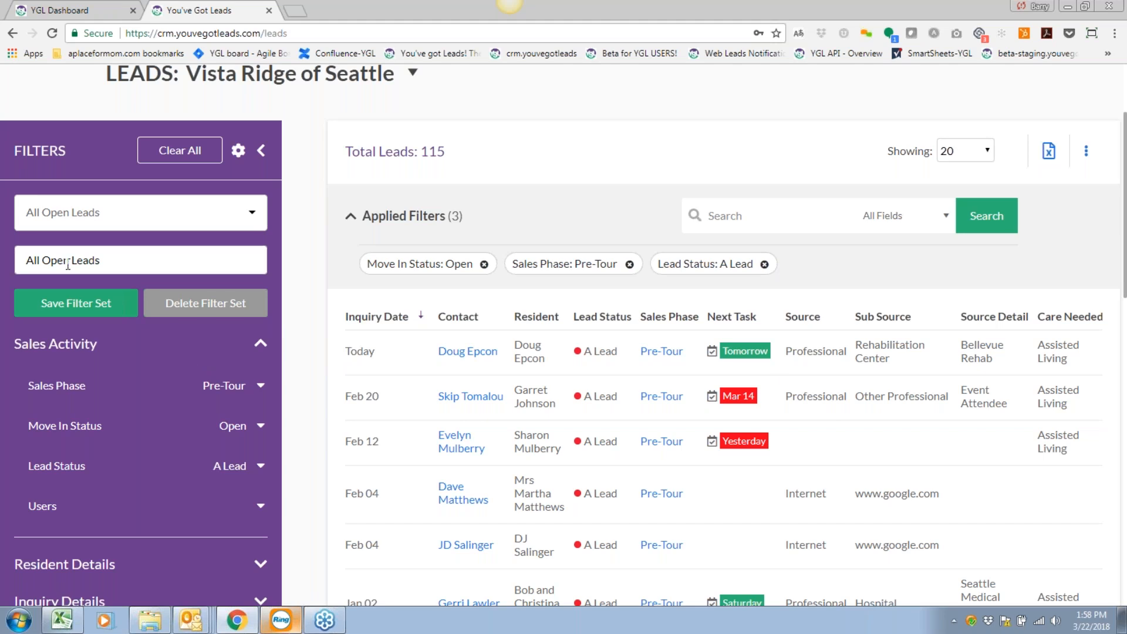
Save the three filters as the set 'Open Pre-Tour and Hot', then clear all filters.
left_click_drag(121, 256, 25, 260)
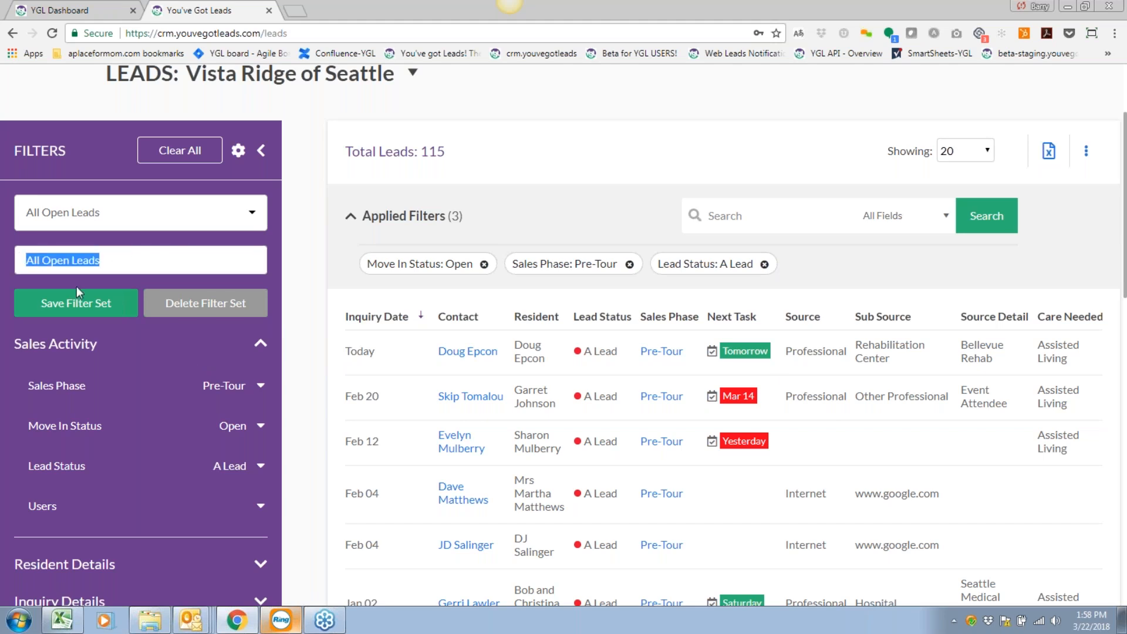
key("BackSpace")
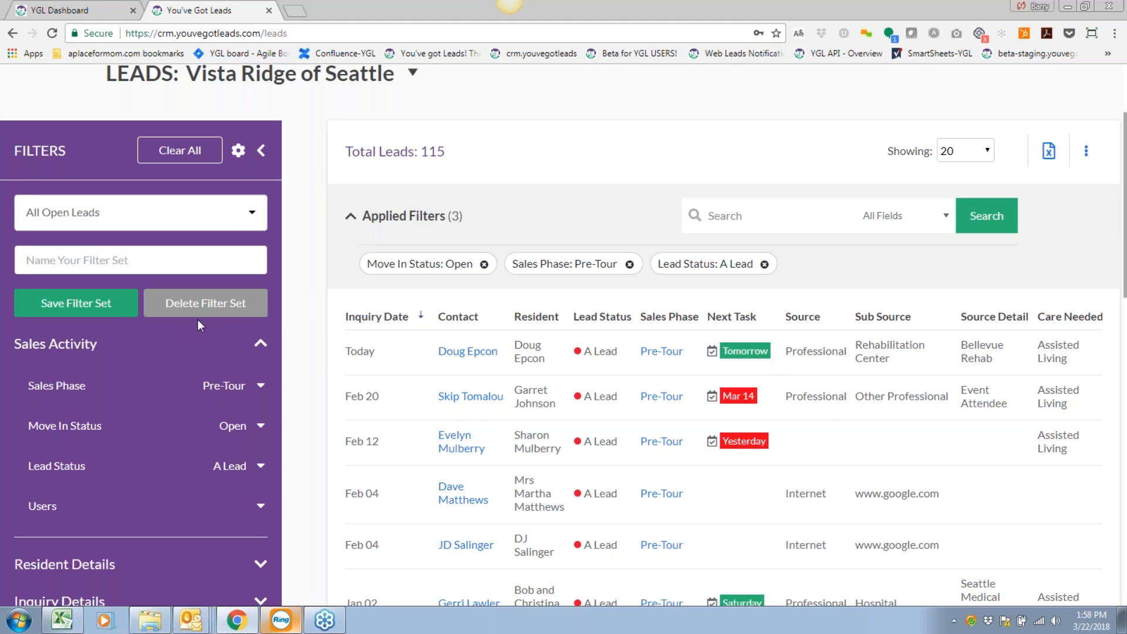
type("Open Pre-Tour and Ho")
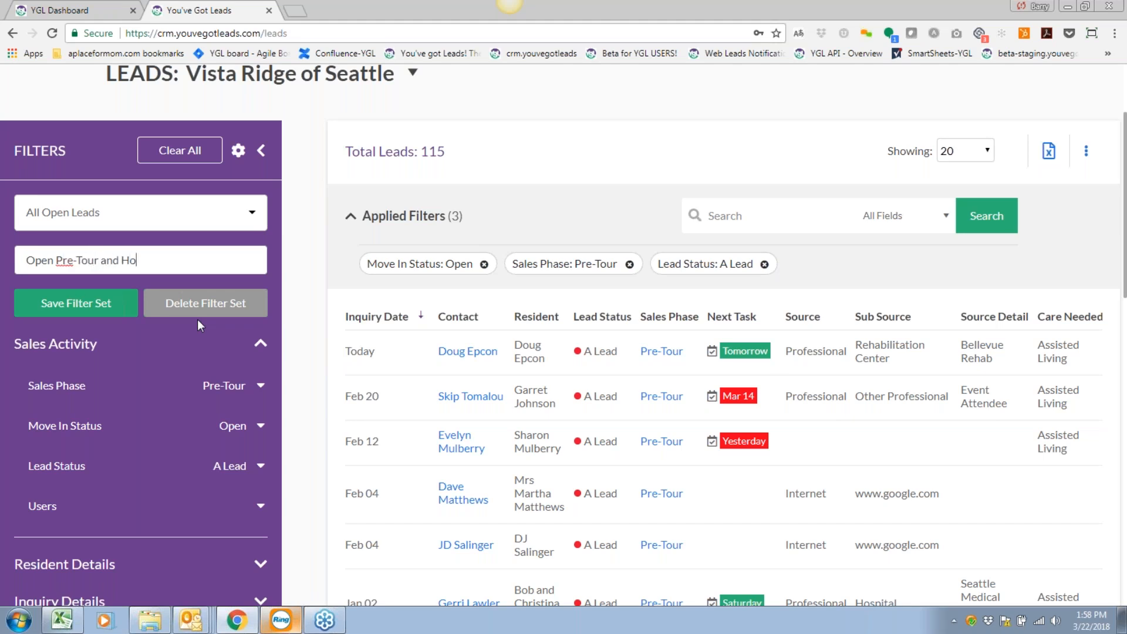
type("t")
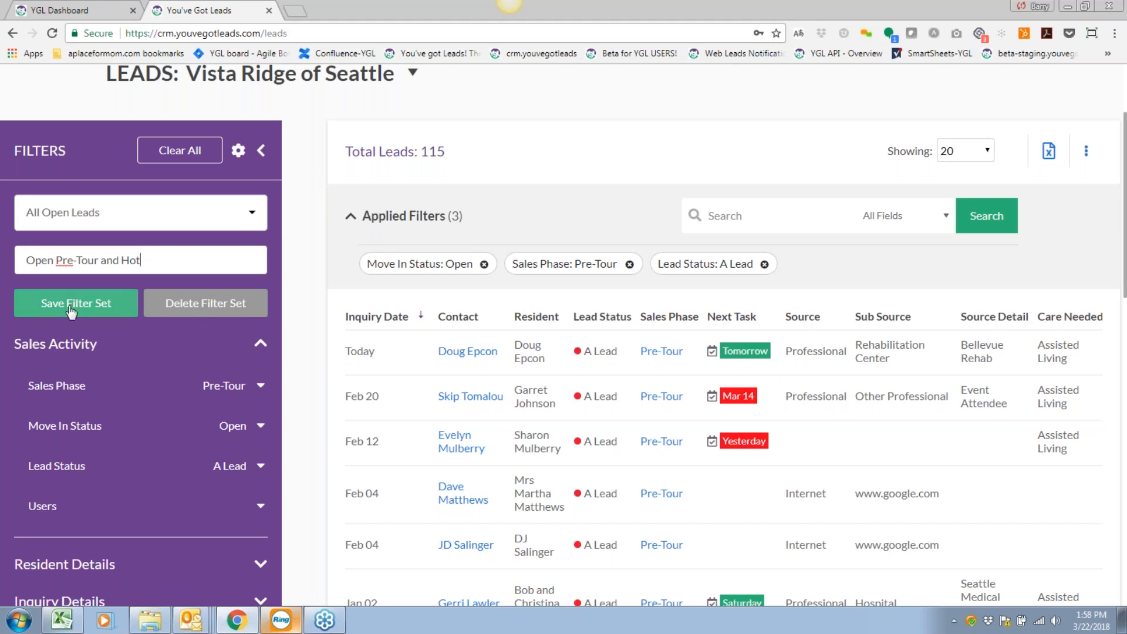
left_click_drag(27, 259, 161, 258)
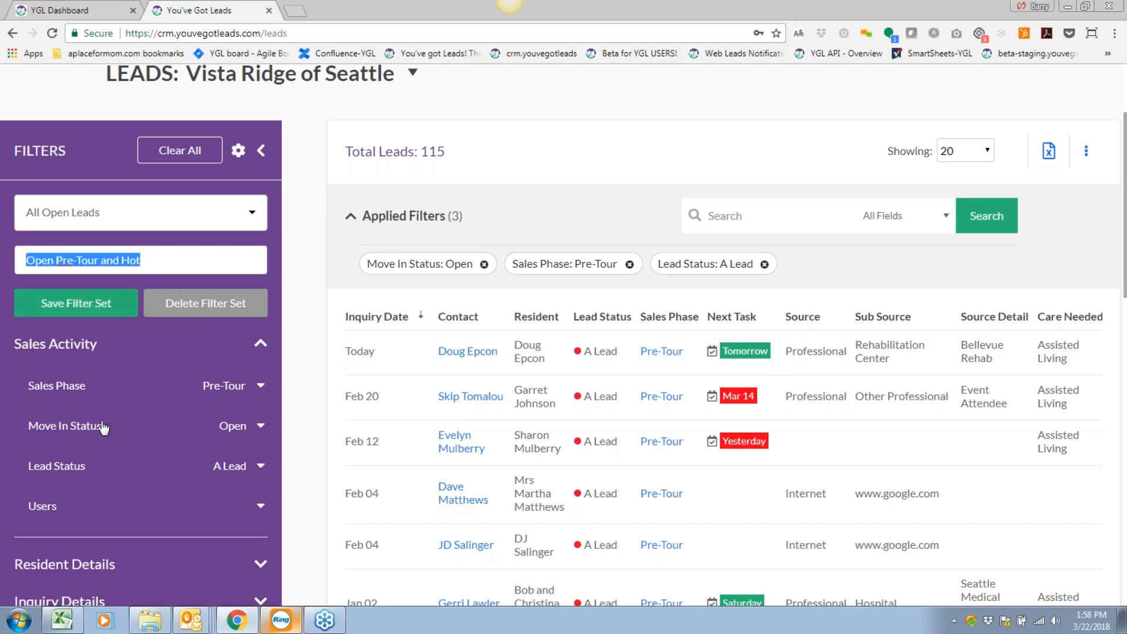
left_click(68, 300)
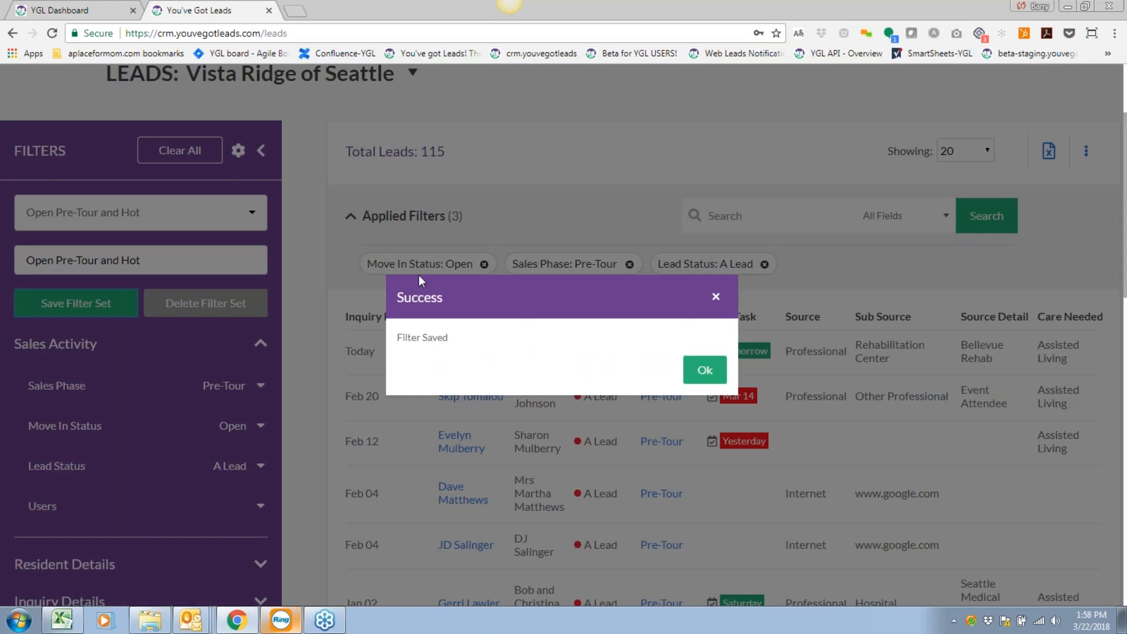
left_click(710, 378)
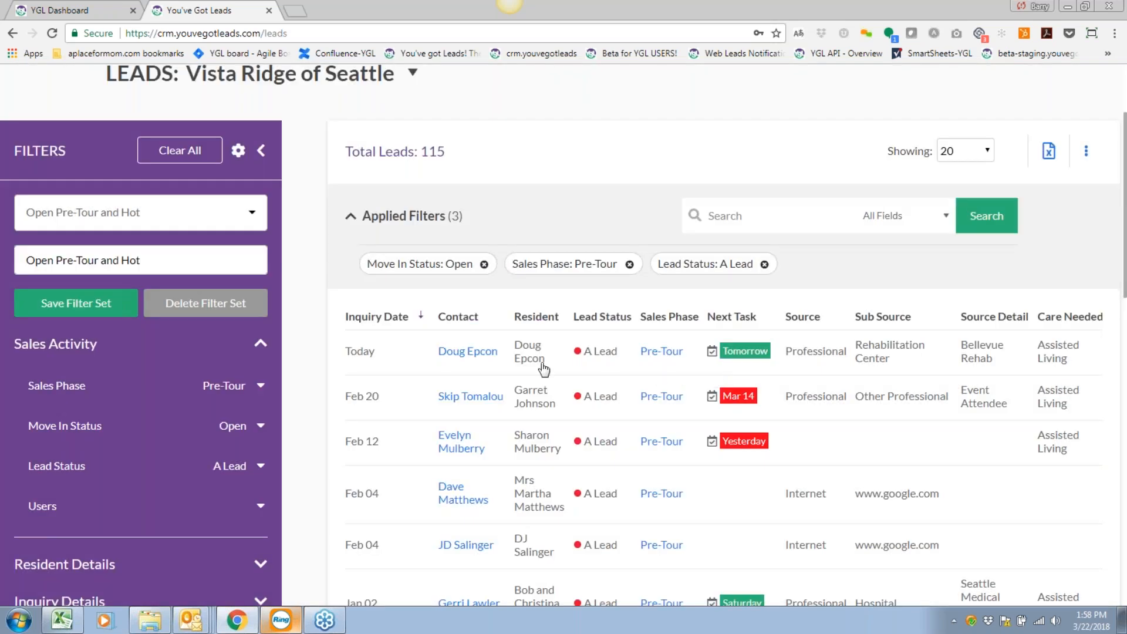
left_click(163, 156)
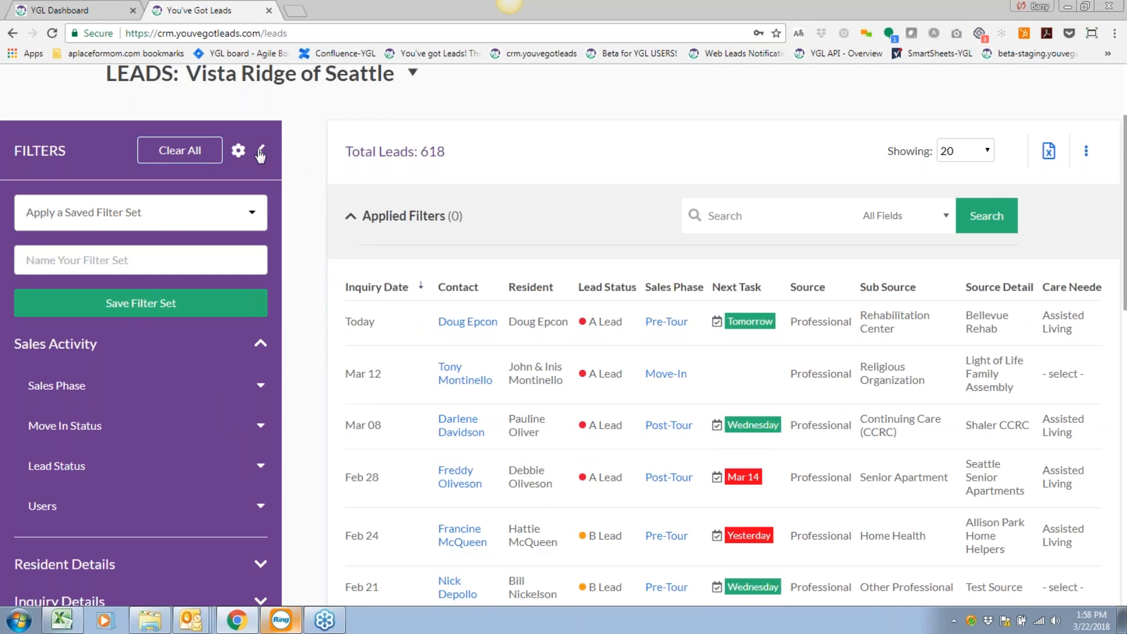
Apply the saved Open Pre-Tour and Hot filter set, showing 115 leads.
left_click(259, 155)
scroll(360, 301, "up", 1)
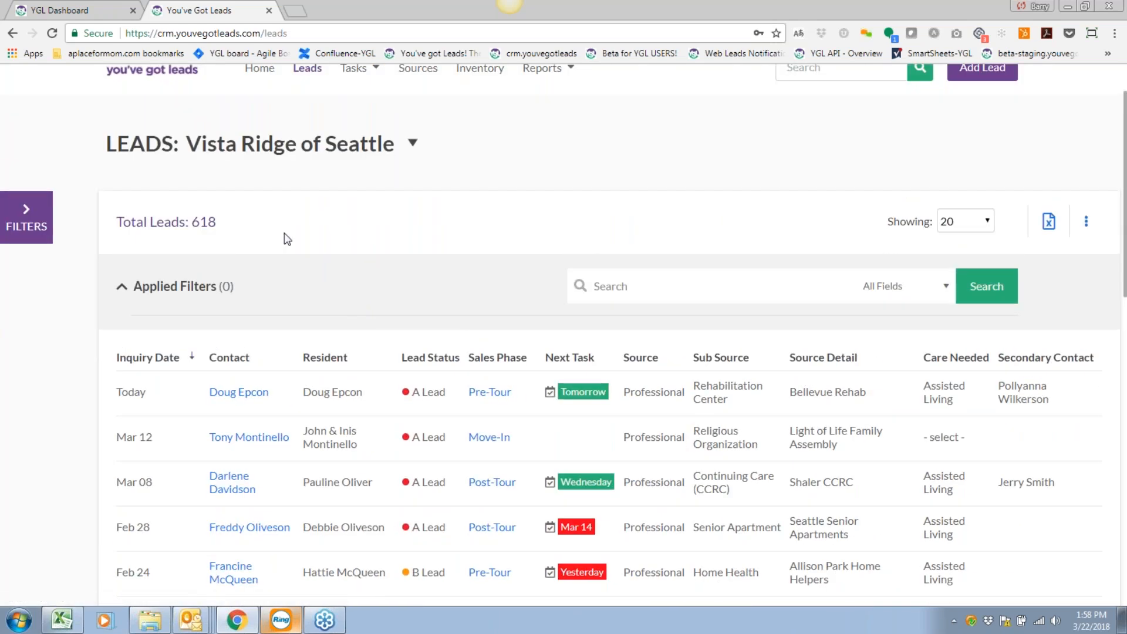
left_click(40, 225)
scroll(108, 353, "down", 1)
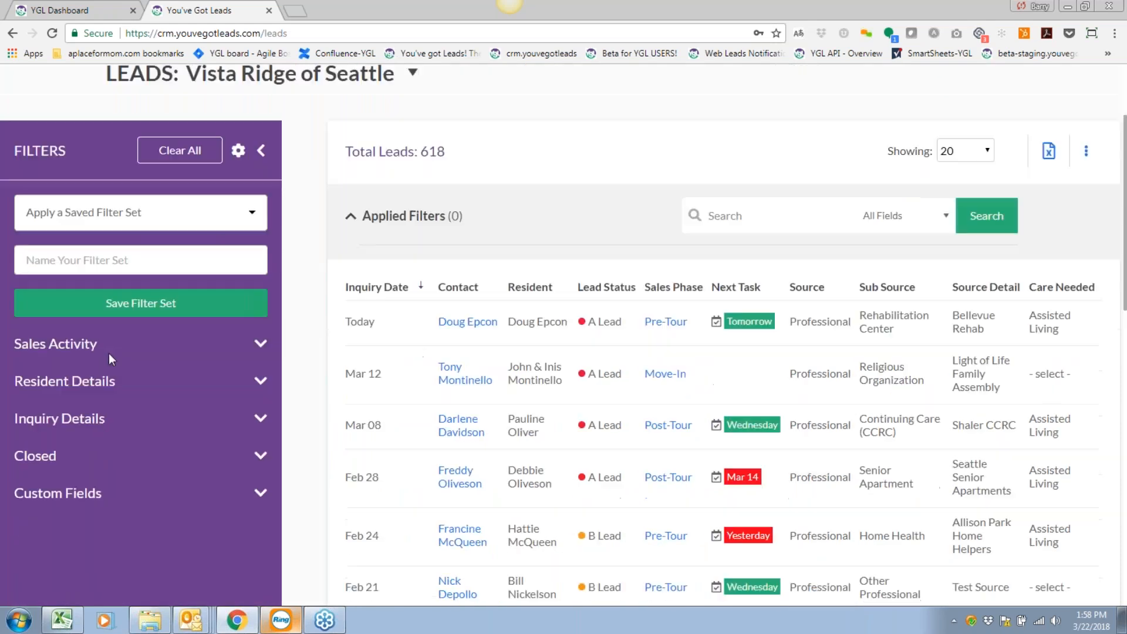
left_click(227, 218)
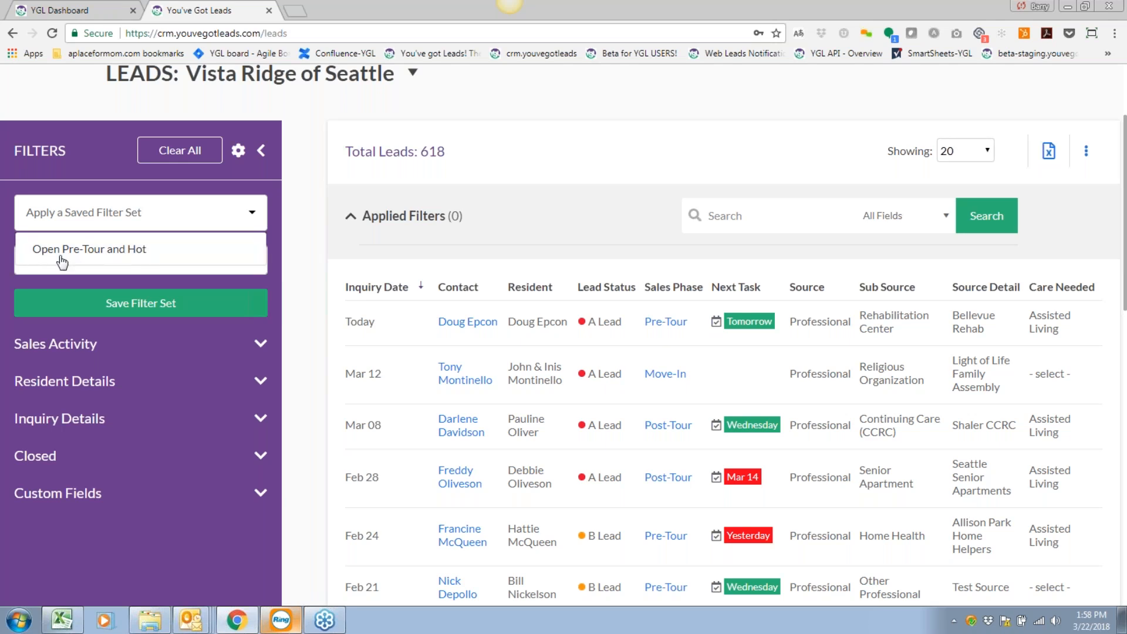
left_click(136, 253)
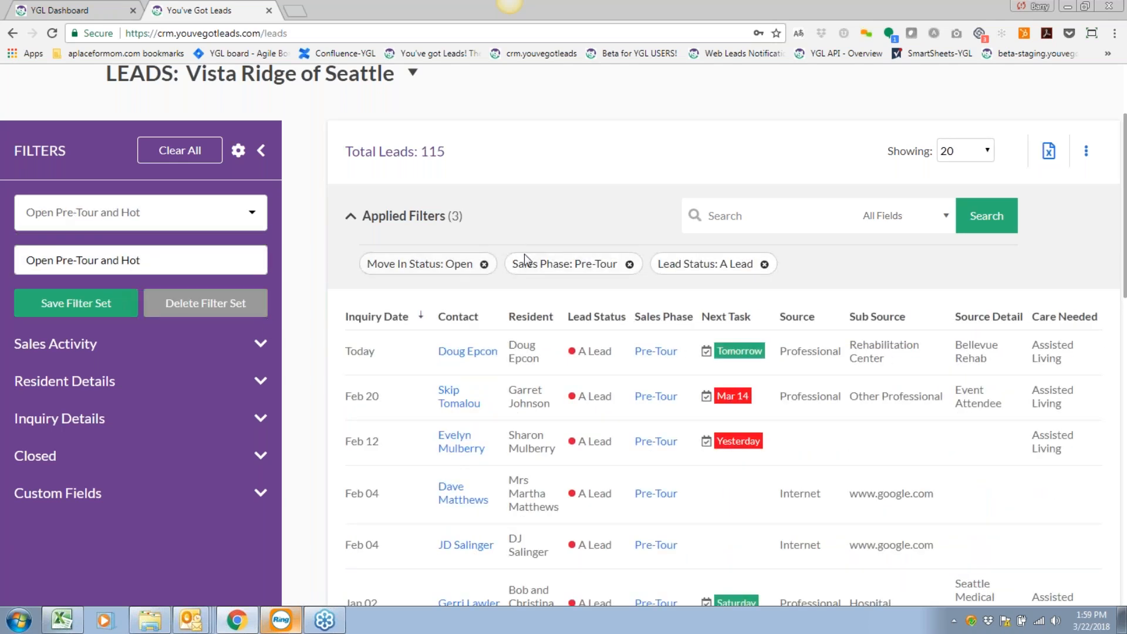
scroll(463, 479, "down", 2)
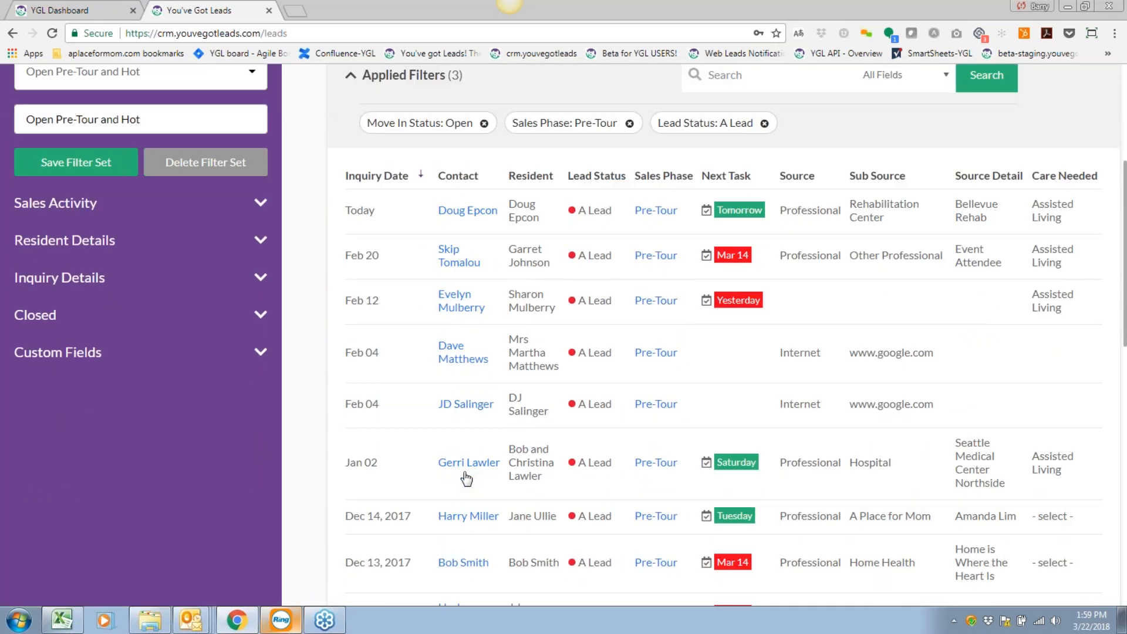
scroll(466, 479, "up", 1)
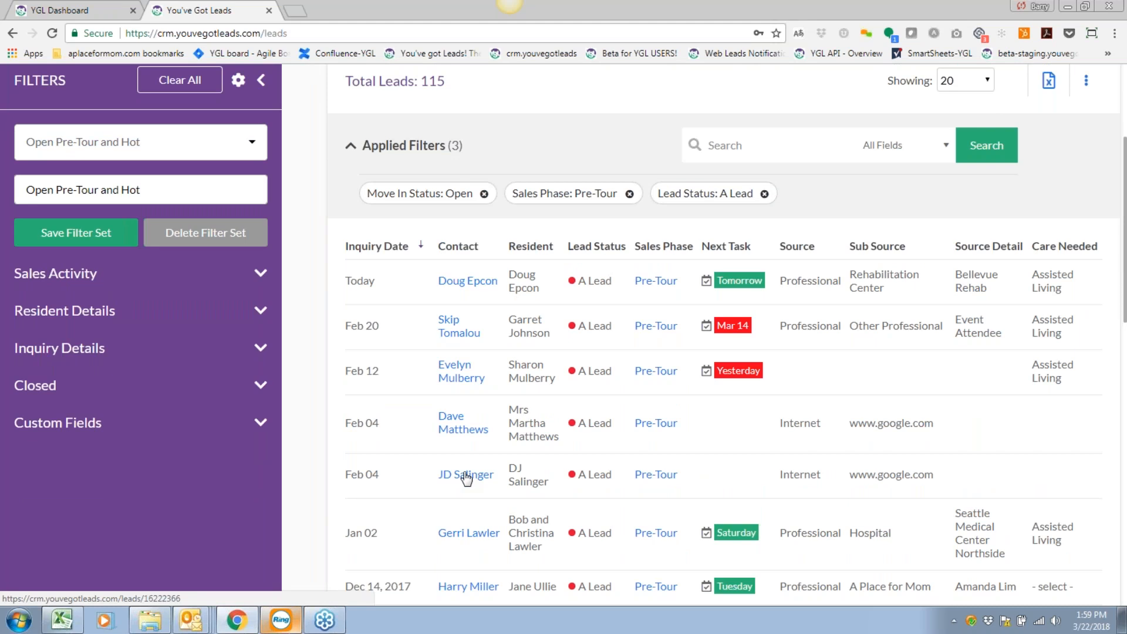
scroll(466, 479, "up", 1)
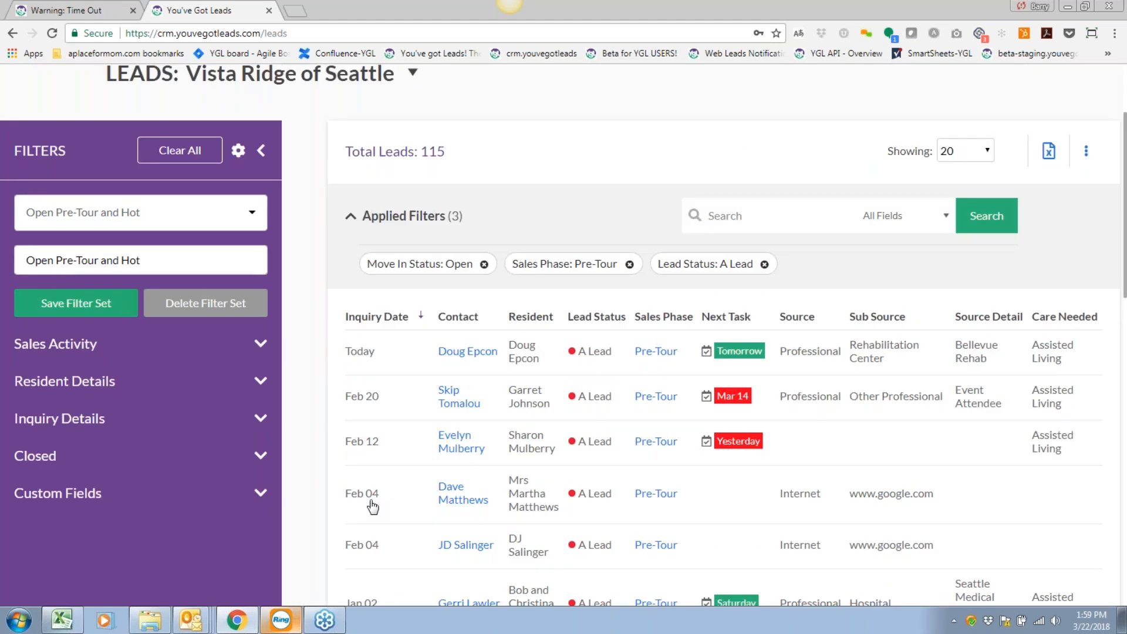
scroll(372, 506, "up", 1)
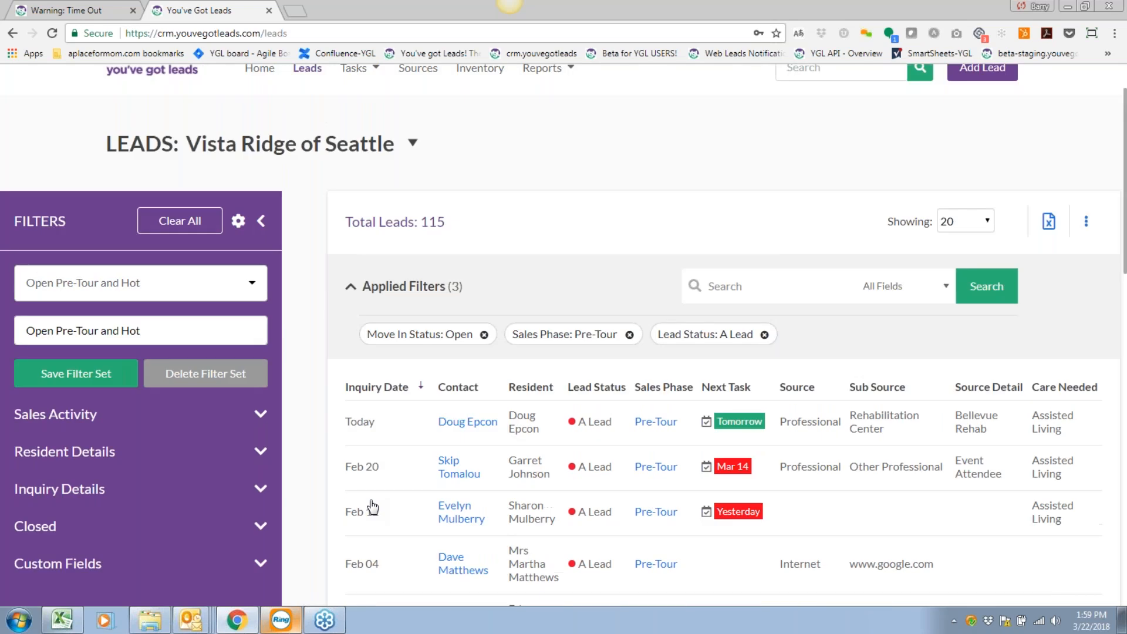
scroll(579, 530, "up", 1)
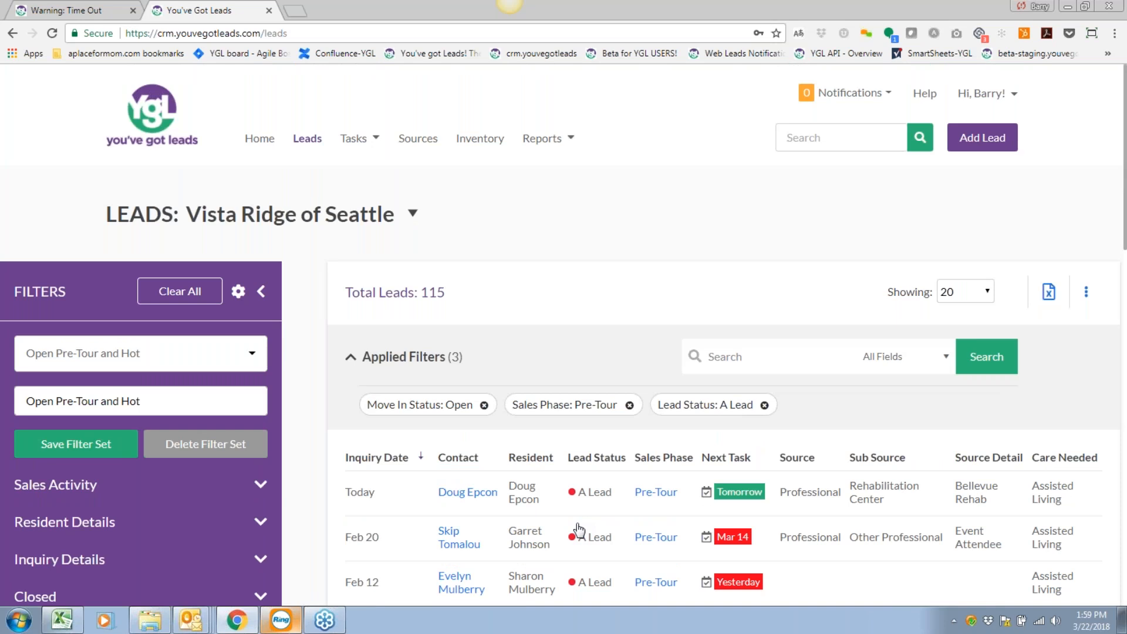
Clear all filters and return to the top of the full 618-lead list.
left_click(262, 293)
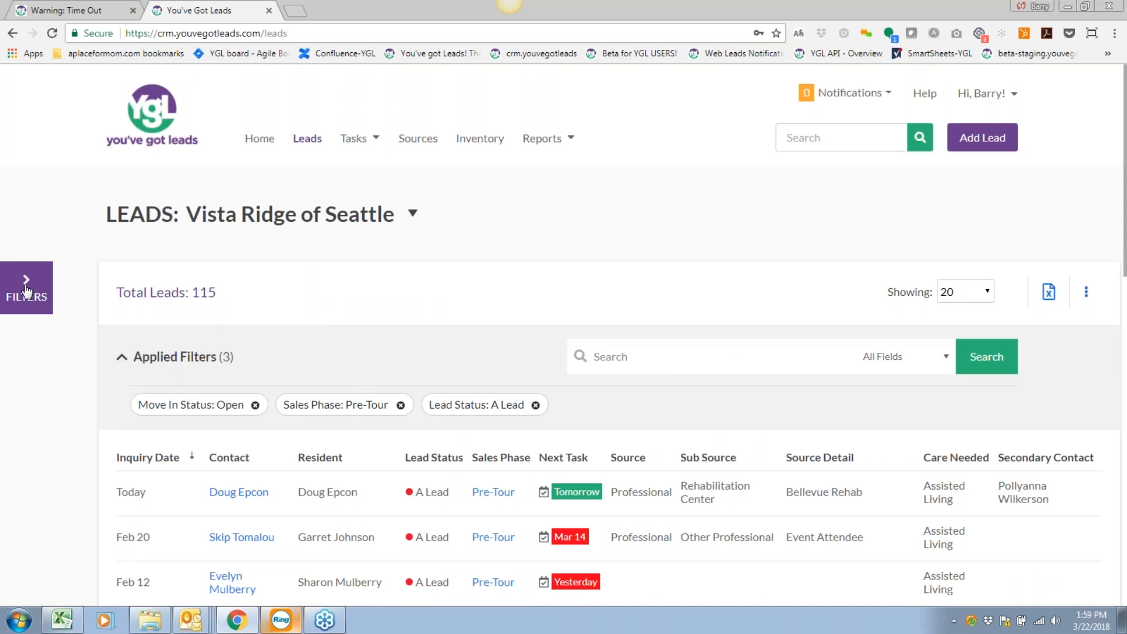
left_click(26, 287)
left_click(183, 298)
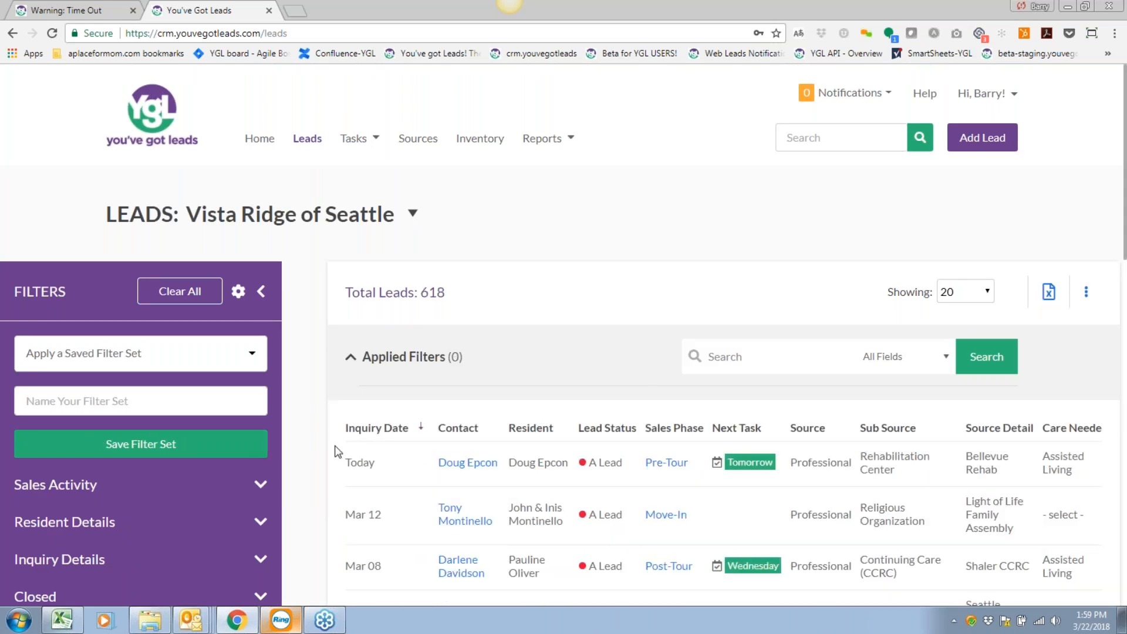
scroll(337, 451, "down", 5)
scroll(338, 451, "up", 2)
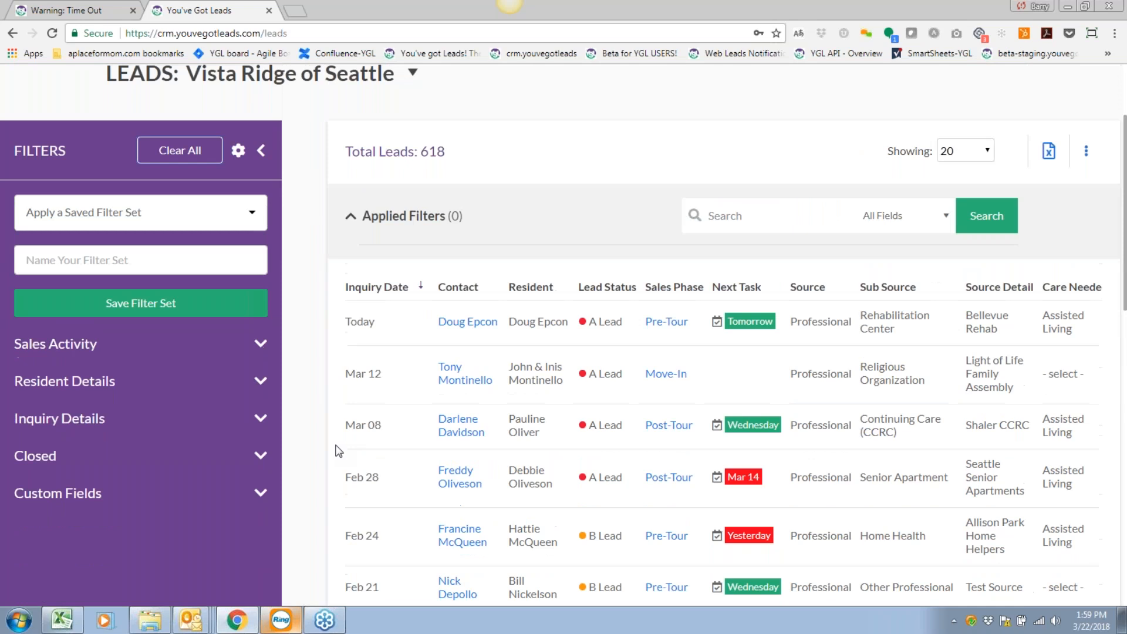
left_click(263, 151)
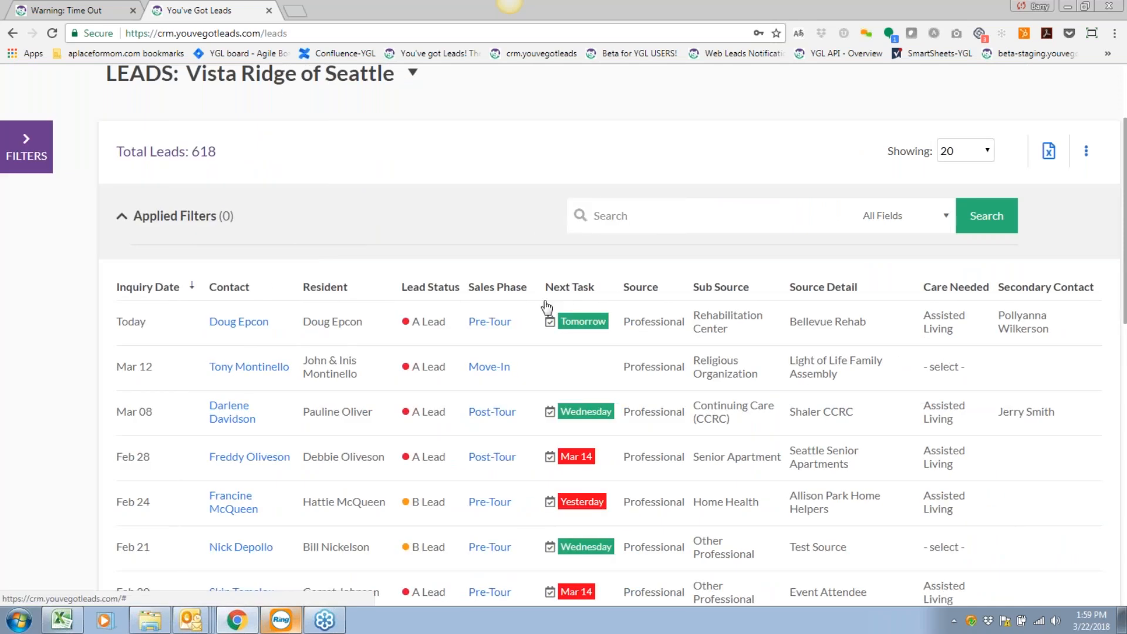
scroll(546, 310, "down", 1)
scroll(546, 309, "up", 1)
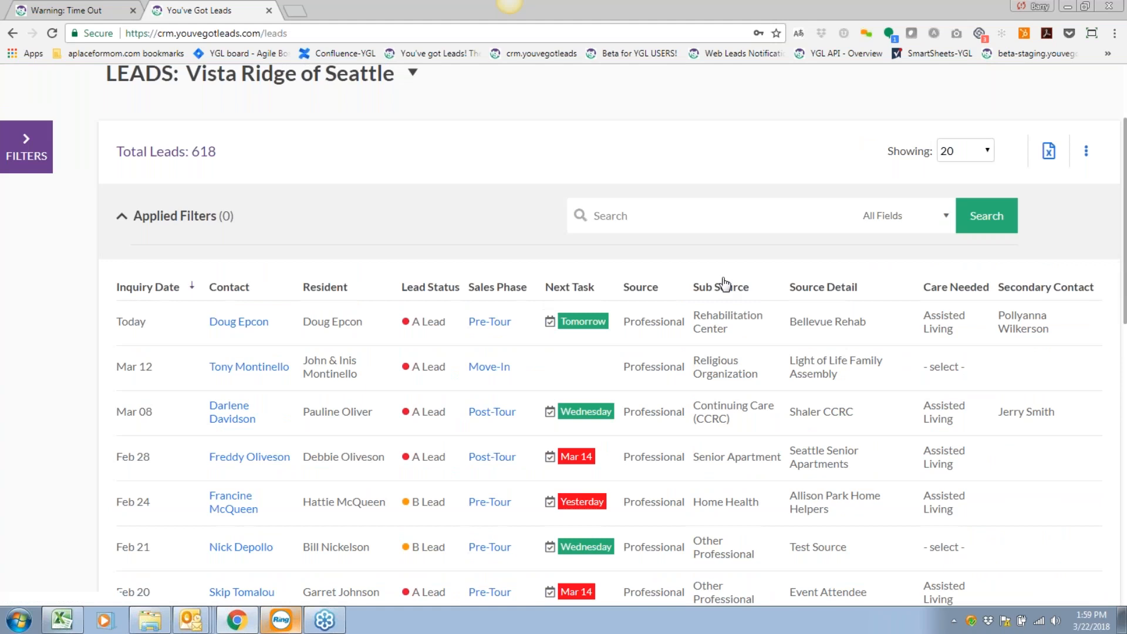
scroll(650, 215, "up", 3)
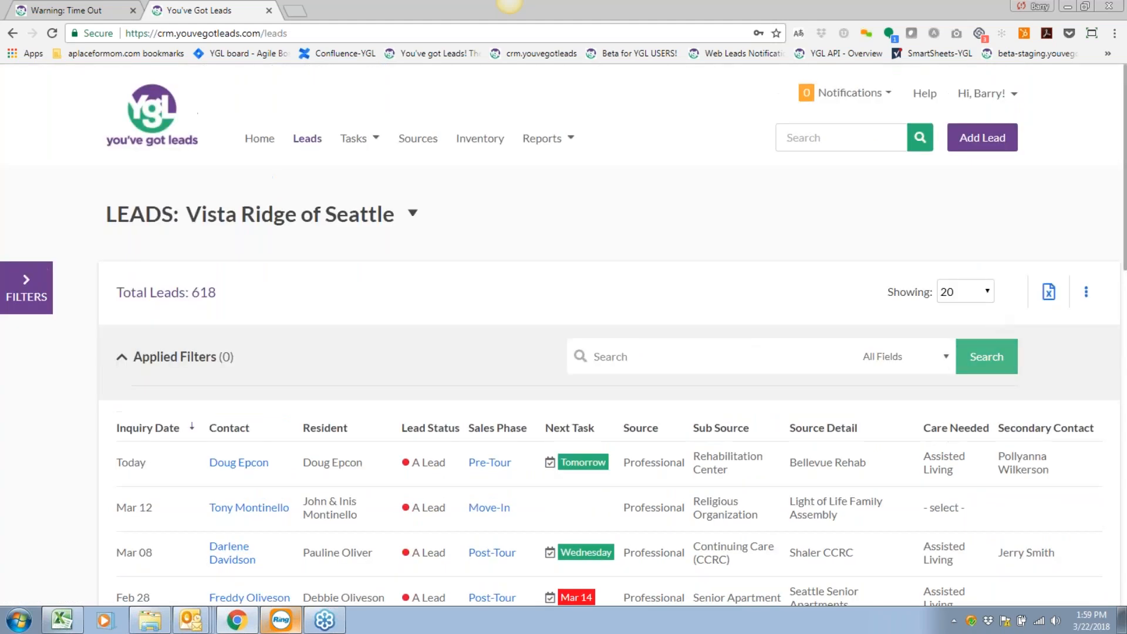
Search the HotButtons field for 'Dog', narrowing the list to 92 leads.
left_click(925, 358)
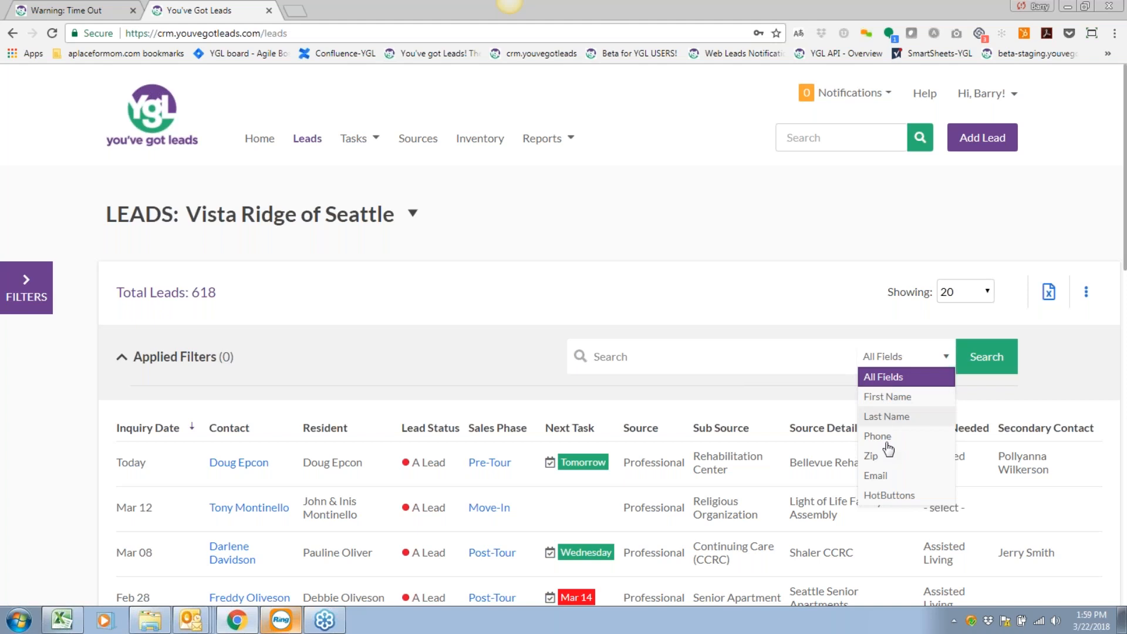
scroll(887, 461, "down", 1)
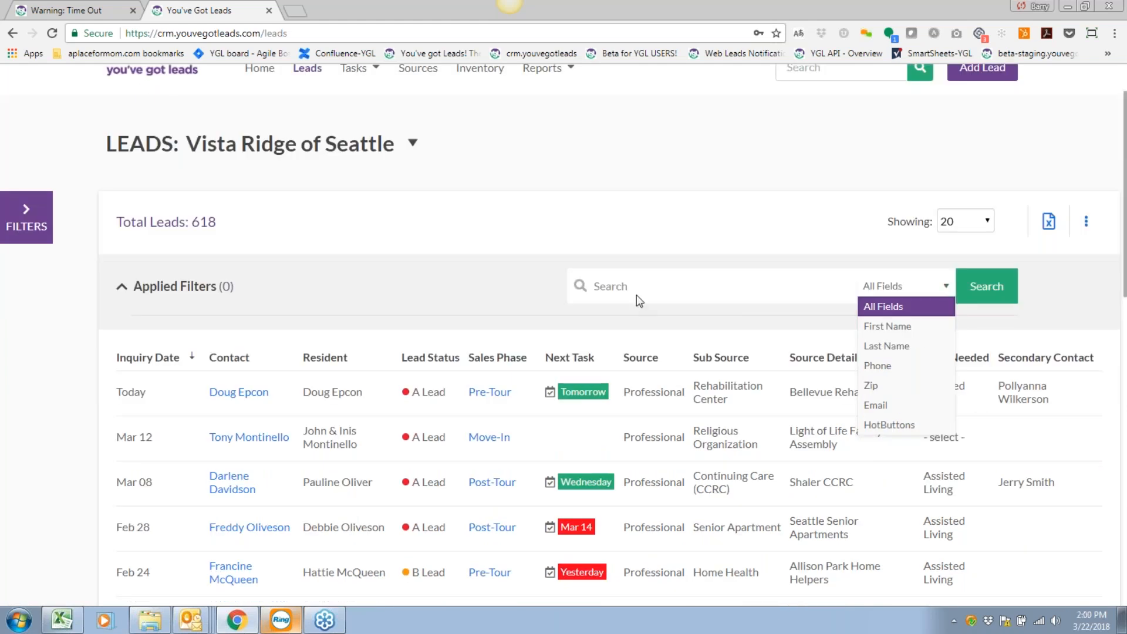
scroll(892, 414, "down", 1)
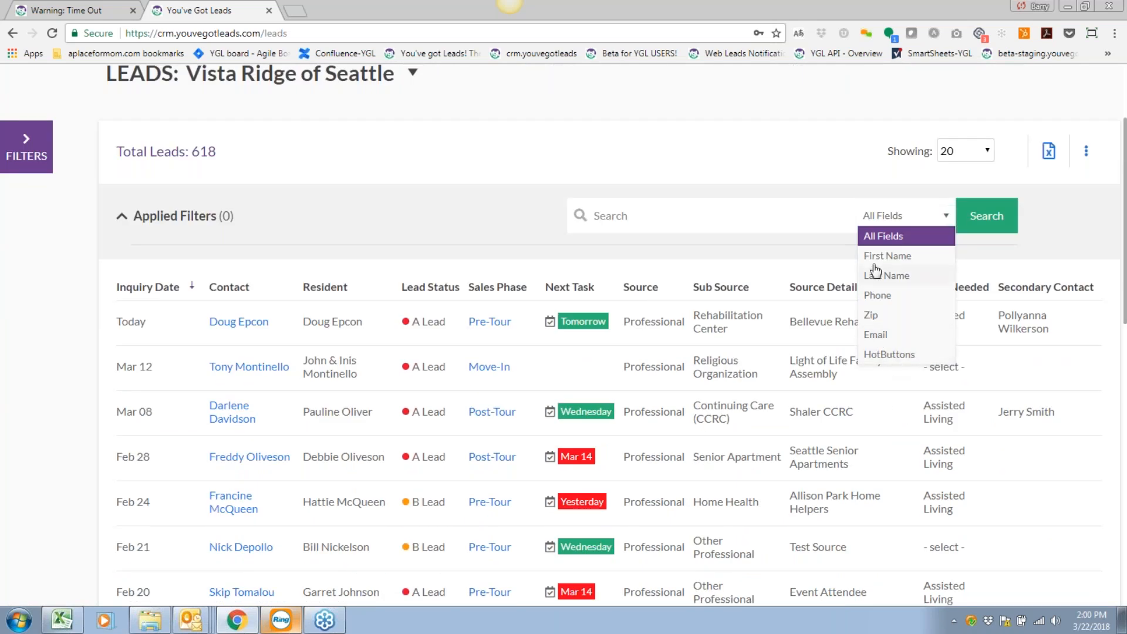
left_click(888, 355)
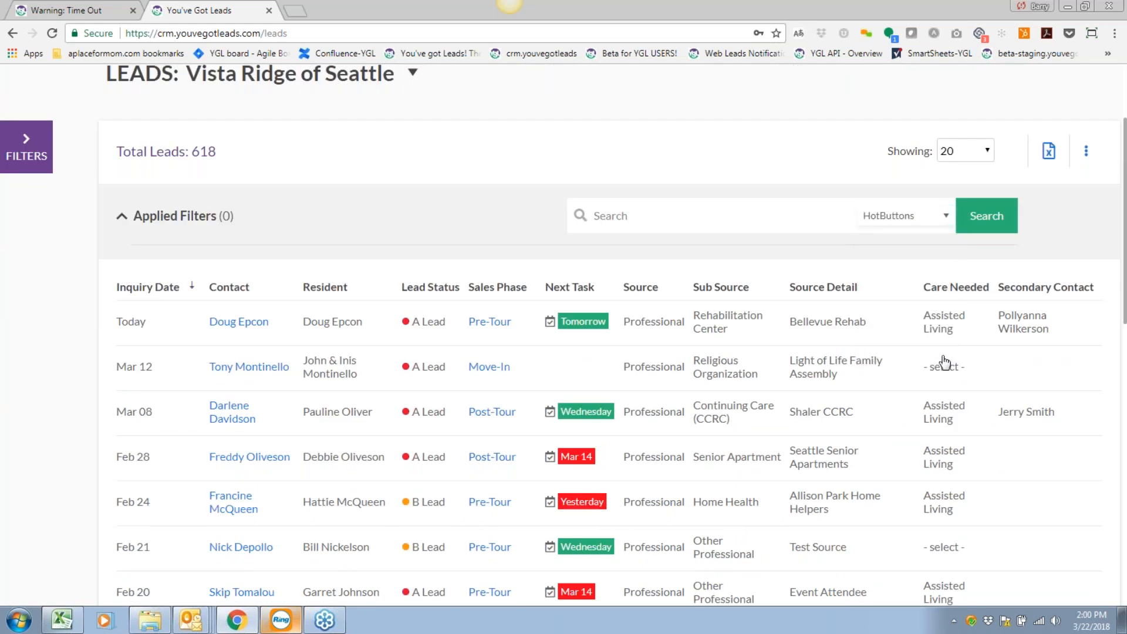
scroll(681, 317, "up", 1)
left_click(655, 286)
type("Dog")
key("Return")
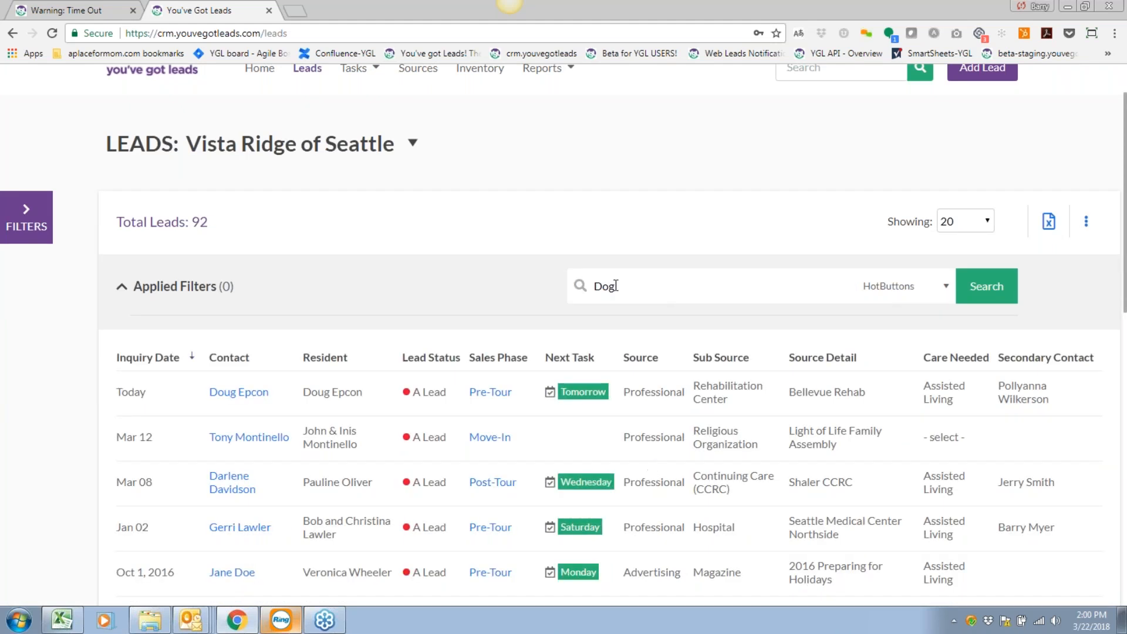
scroll(446, 381, "down", 1)
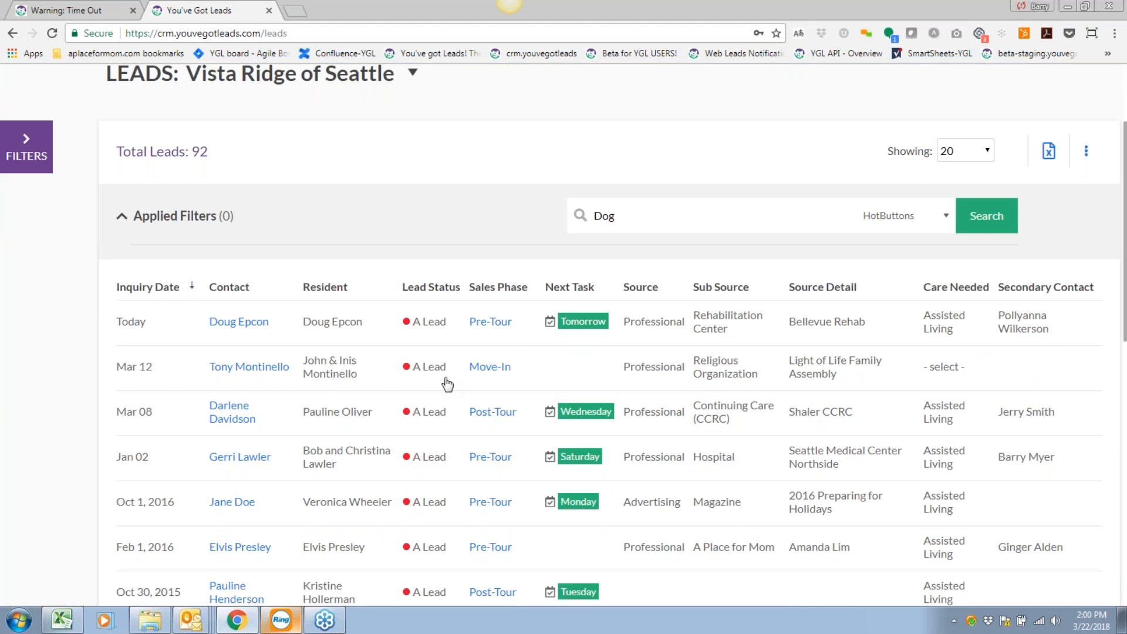
scroll(449, 385, "down", 1)
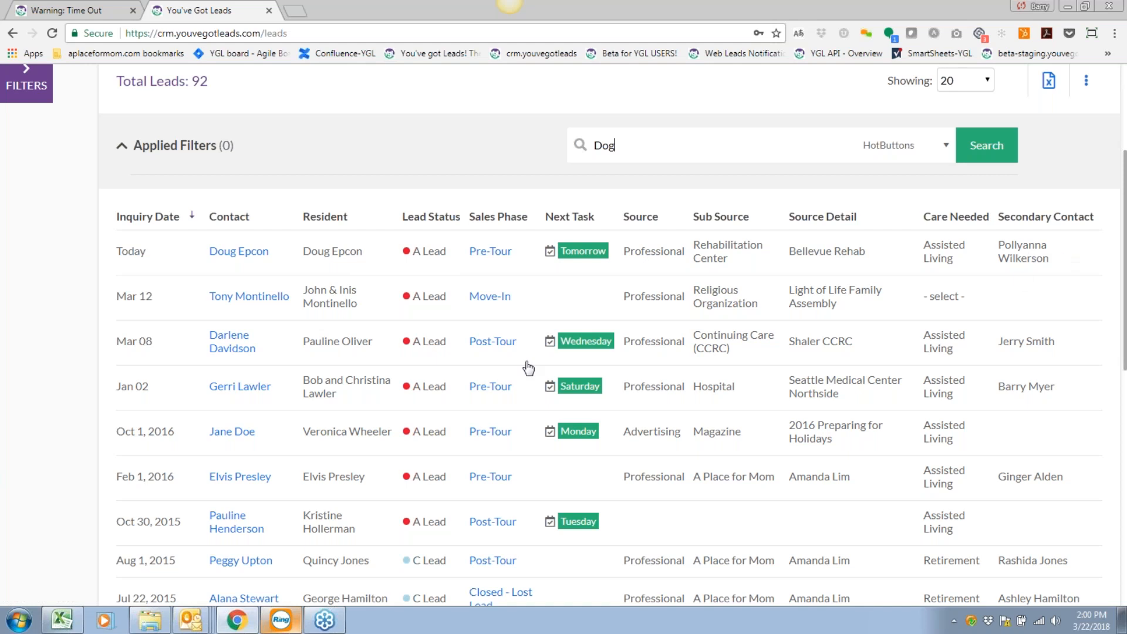
scroll(528, 368, "up", 4)
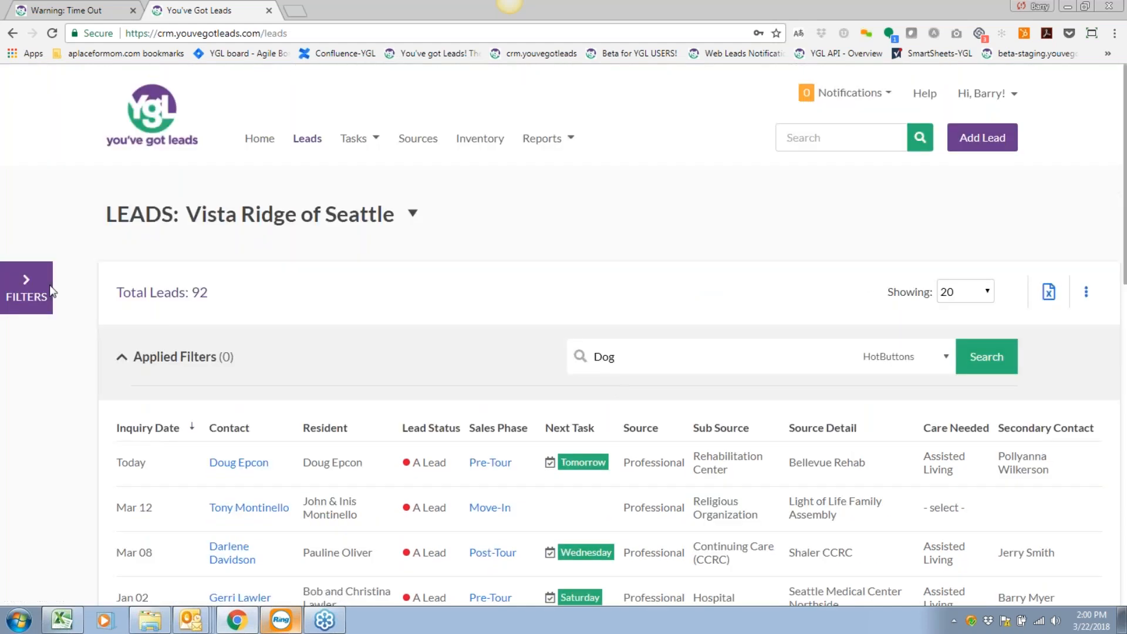
Clear the Dog search and all filters from the leads list.
left_click(29, 288)
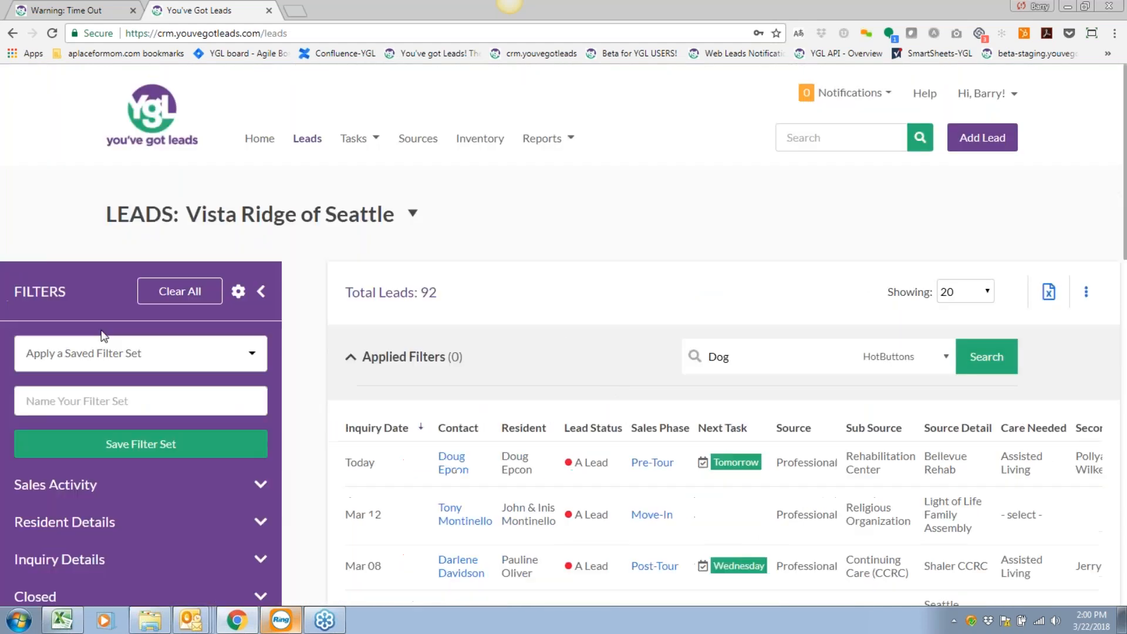
left_click(179, 291)
left_click(260, 291)
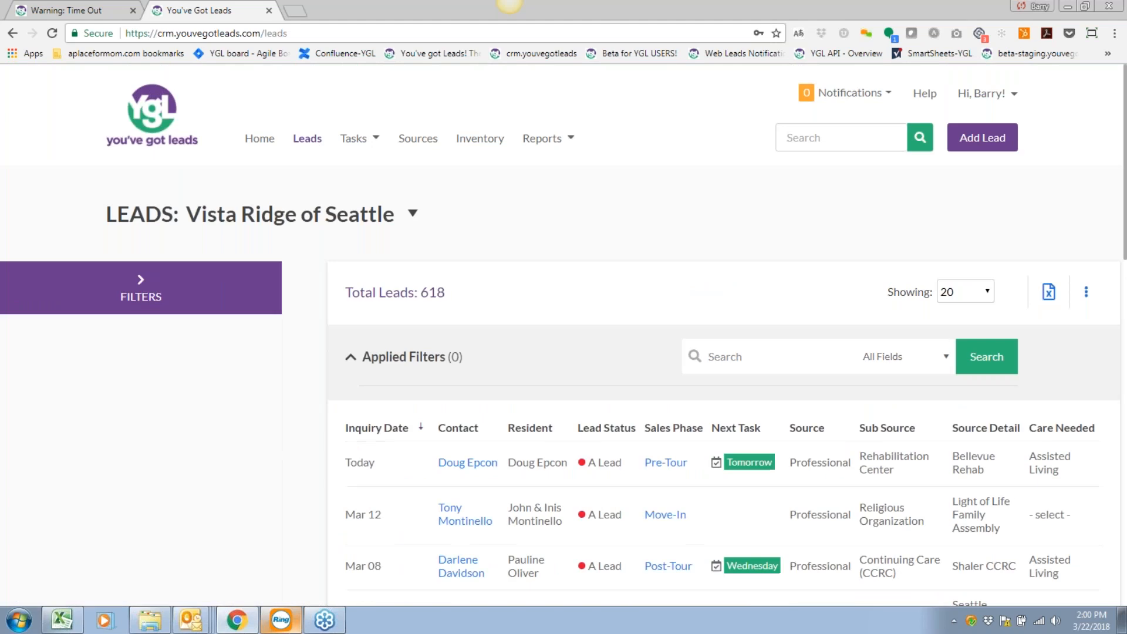
scroll(589, 398, "down", 1)
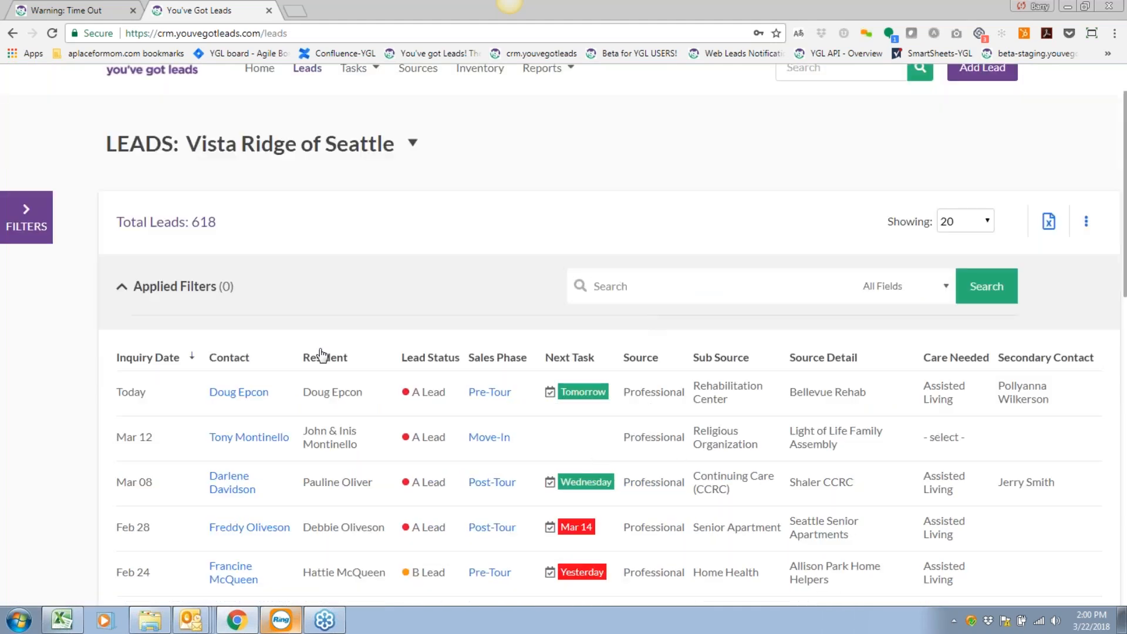
Search All Fields for a lead's first name, leaving 6 matching leads.
type("Polly")
left_click(977, 291)
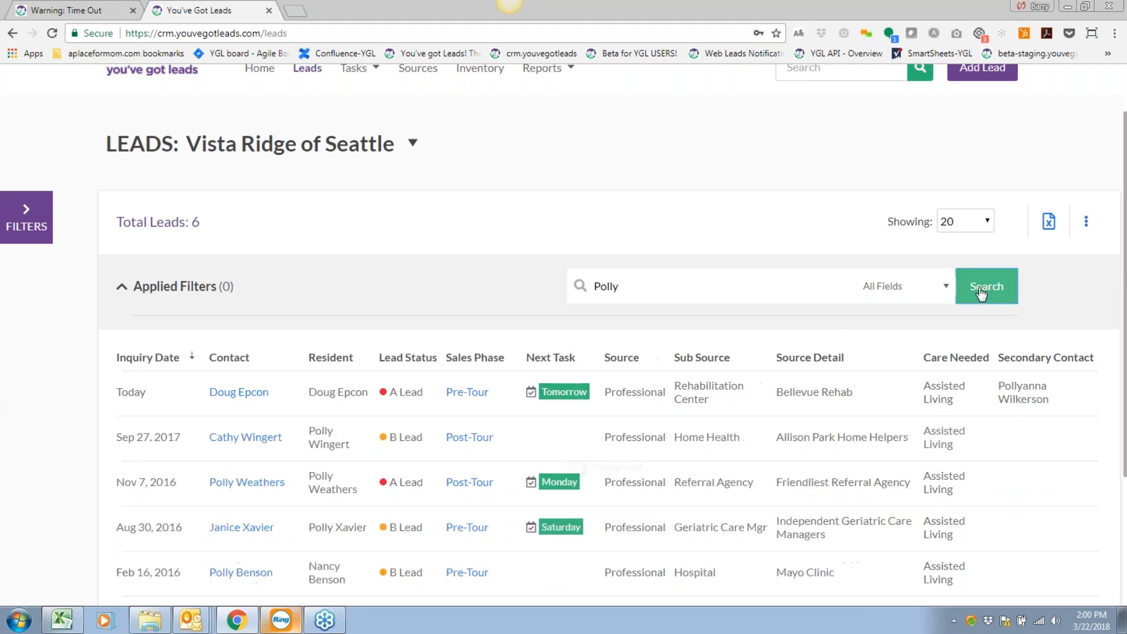
scroll(607, 437, "down", 3)
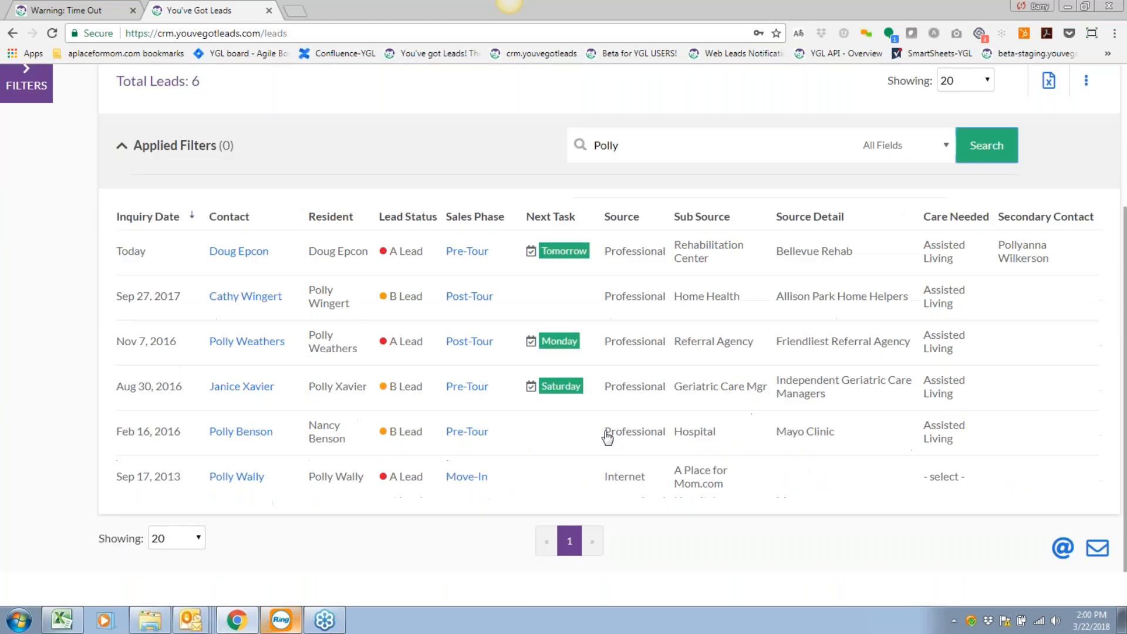
scroll(607, 437, "up", 1)
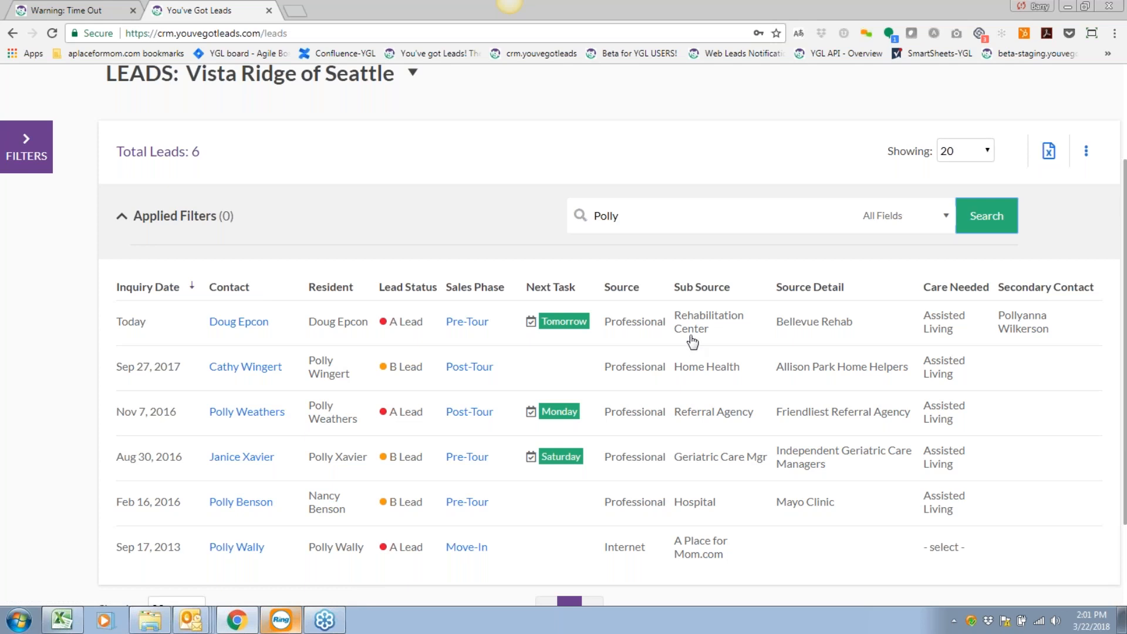
scroll(692, 341, "up", 1)
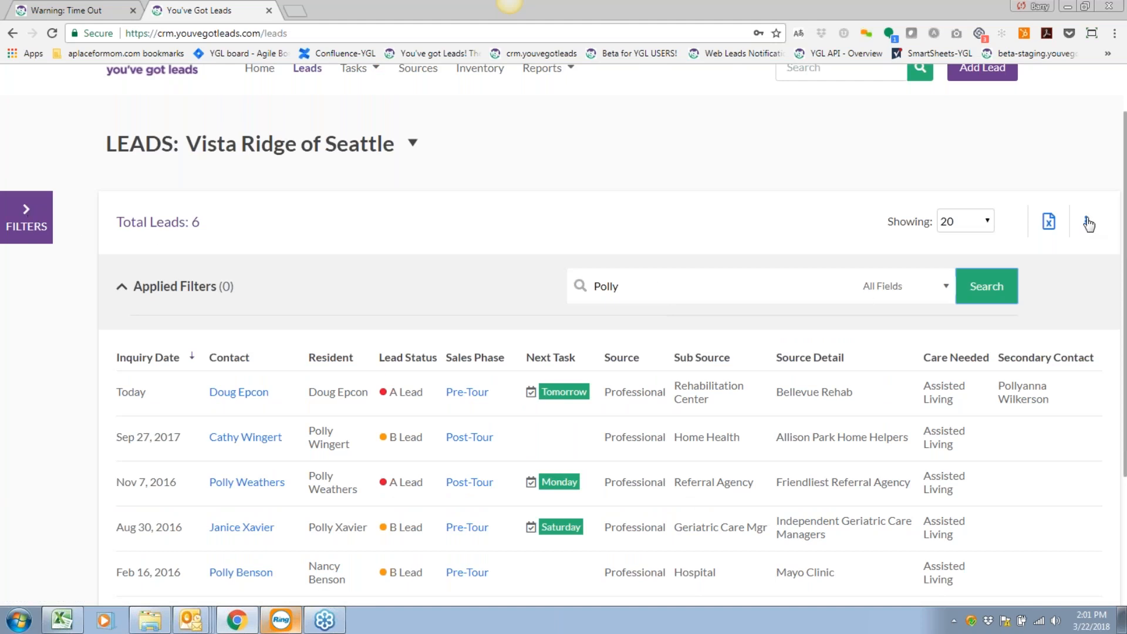
Reorder the table columns to Contact, Resident, then Inquiry Date.
left_click(1086, 222)
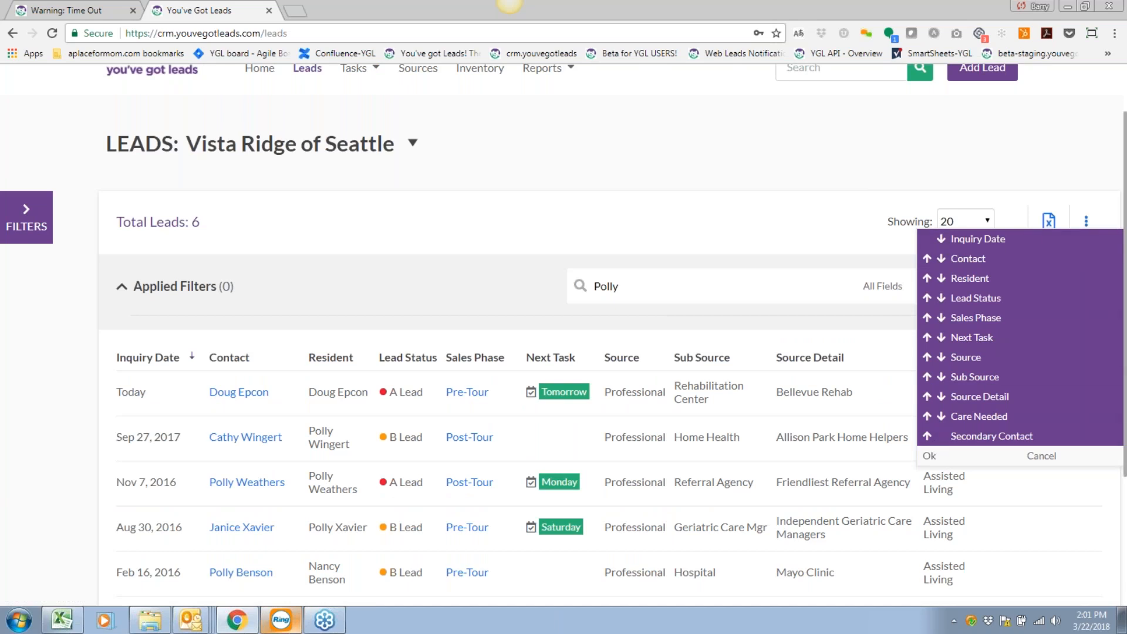
left_click(928, 260)
left_click(927, 279)
left_click(935, 459)
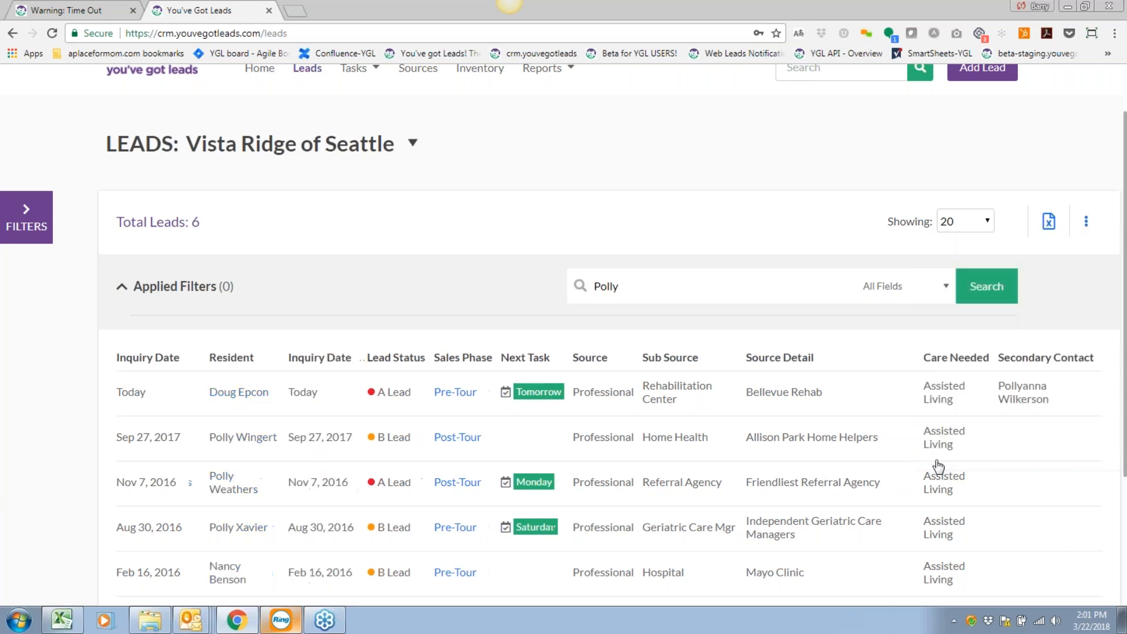
Open the top lead's Activity tab, showing 2 tasks and 3 notes.
scroll(319, 409, "down", 1)
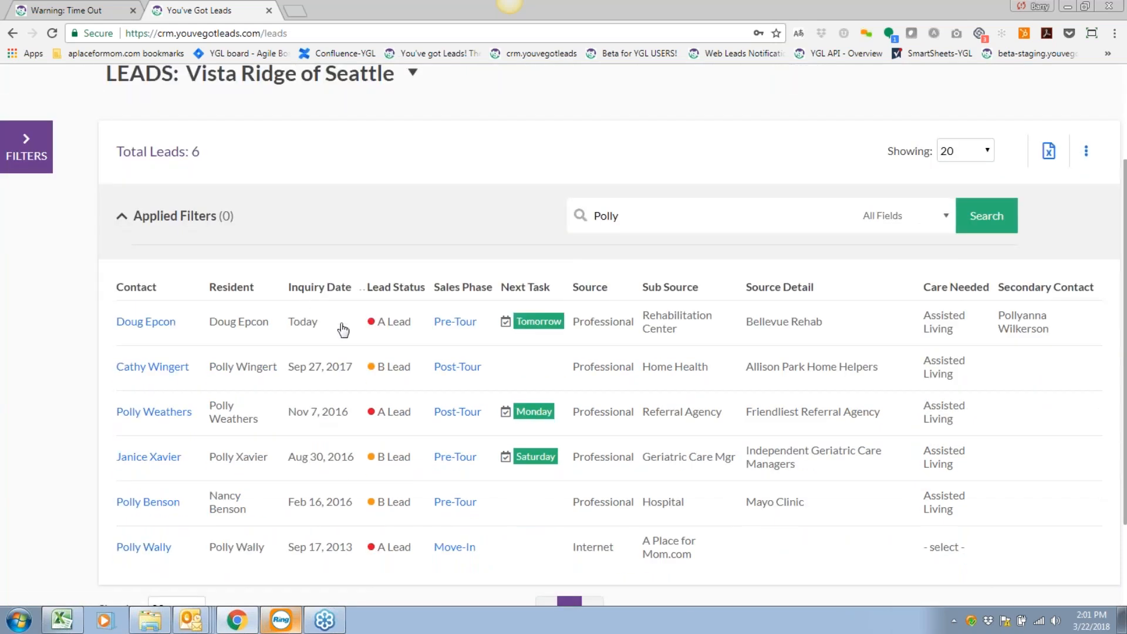
scroll(671, 396, "up", 1)
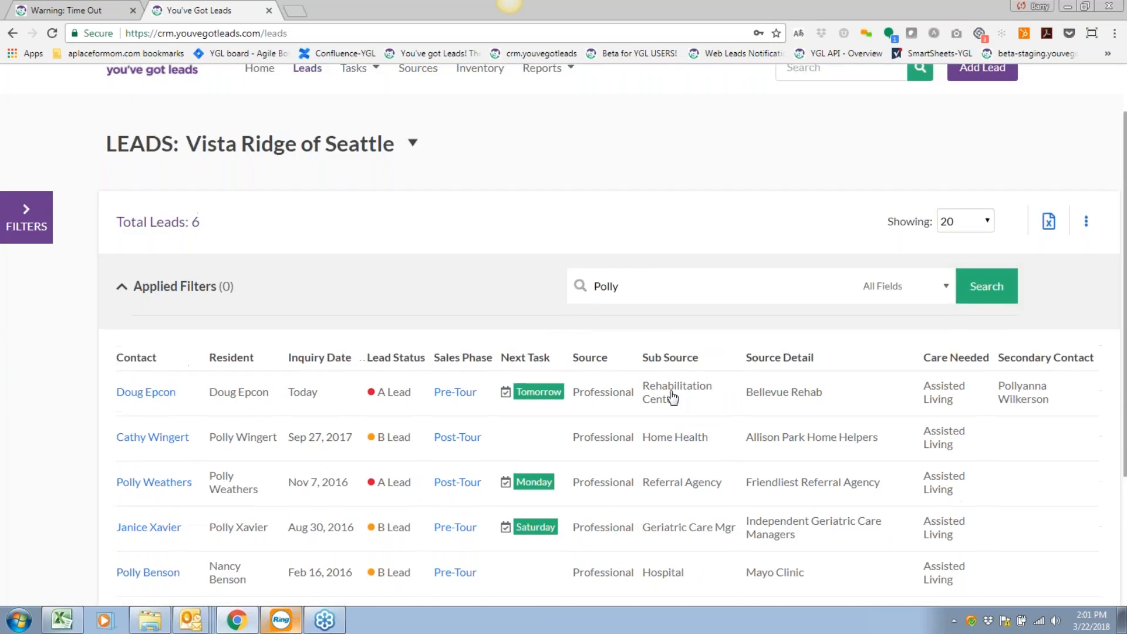
scroll(672, 396, "down", 1)
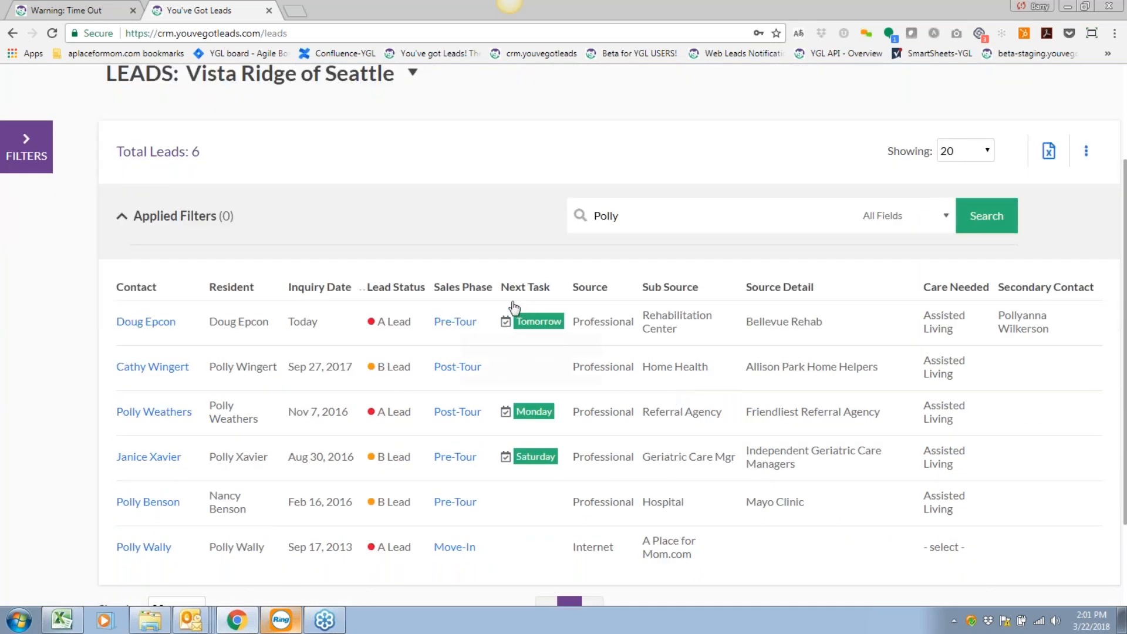
mouse_move(529, 324)
scroll(529, 325, "down", 1)
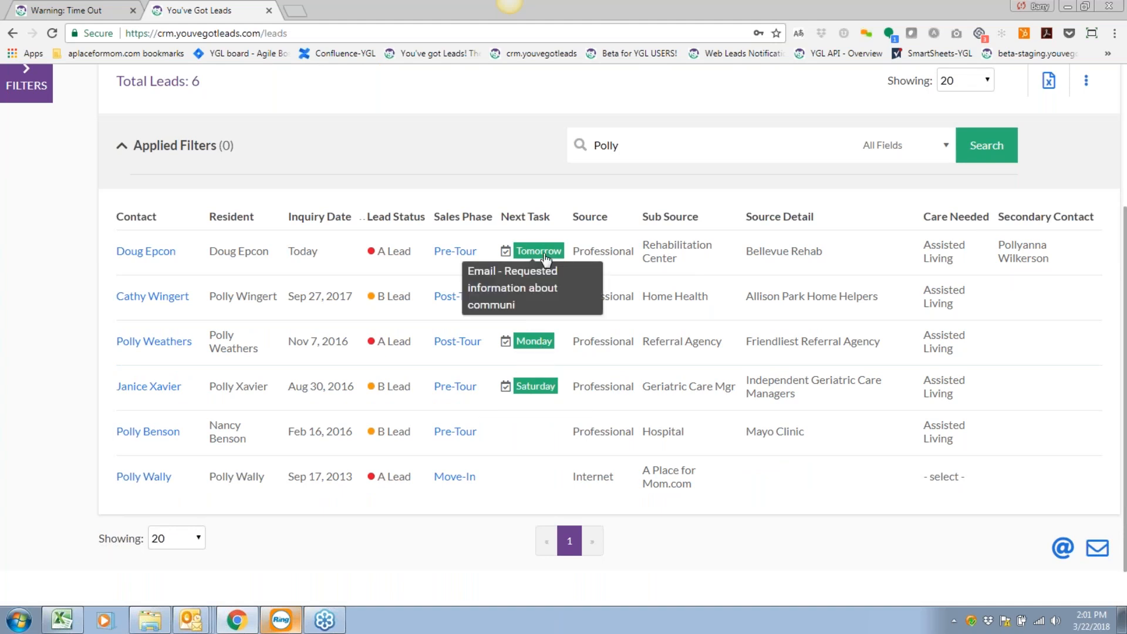
left_click(533, 253)
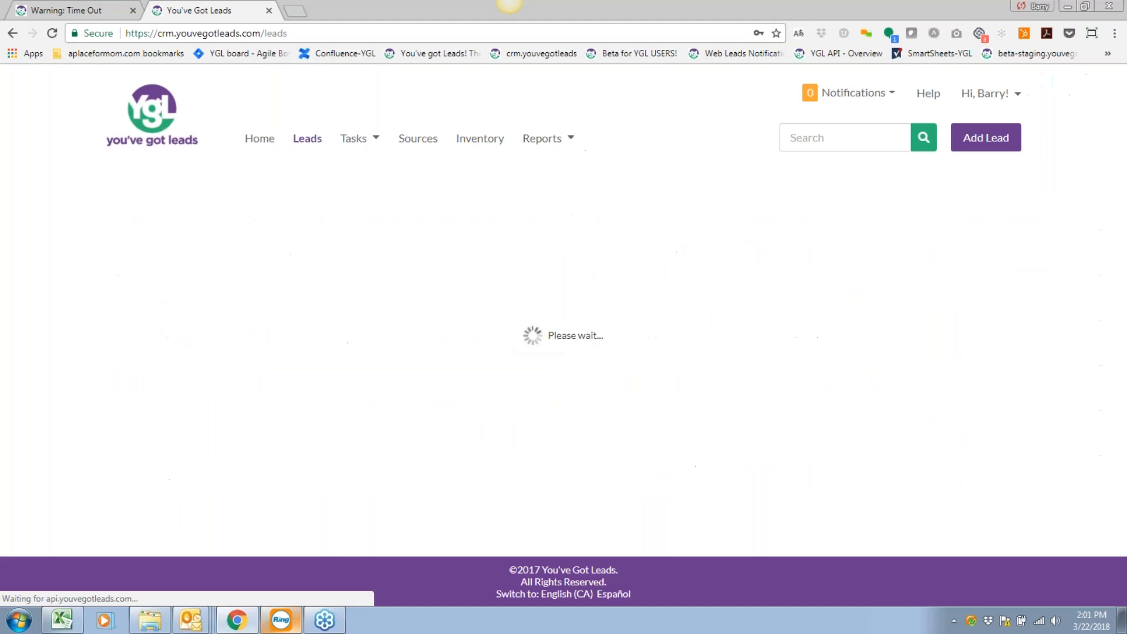
scroll(568, 351, "down", 2)
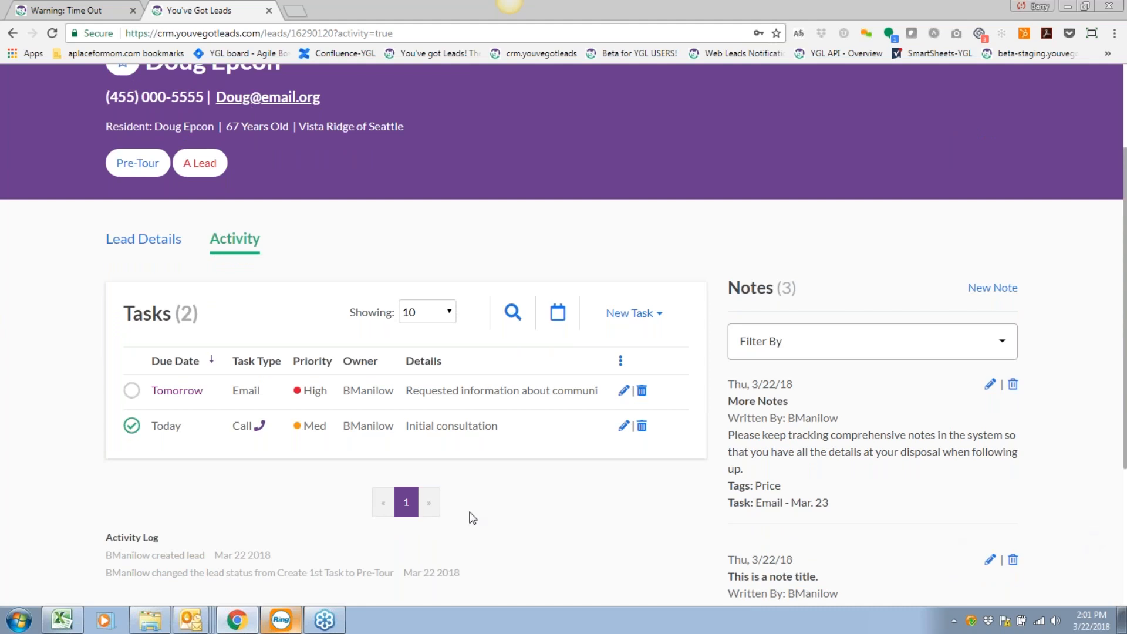
scroll(519, 465, "up", 2)
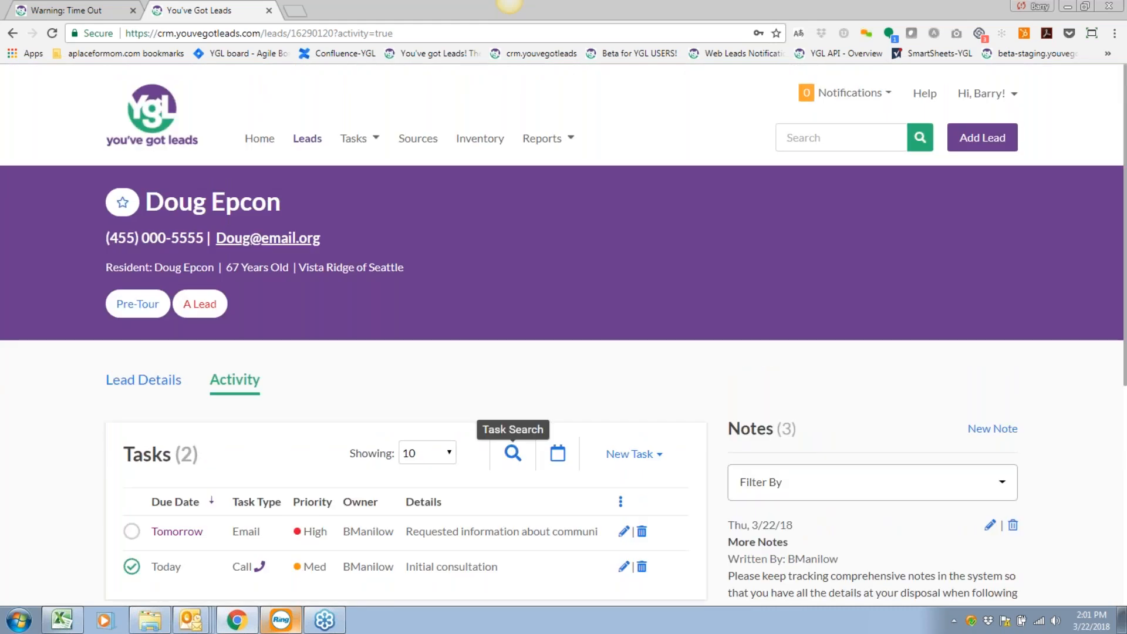
left_click(297, 140)
left_click(314, 364)
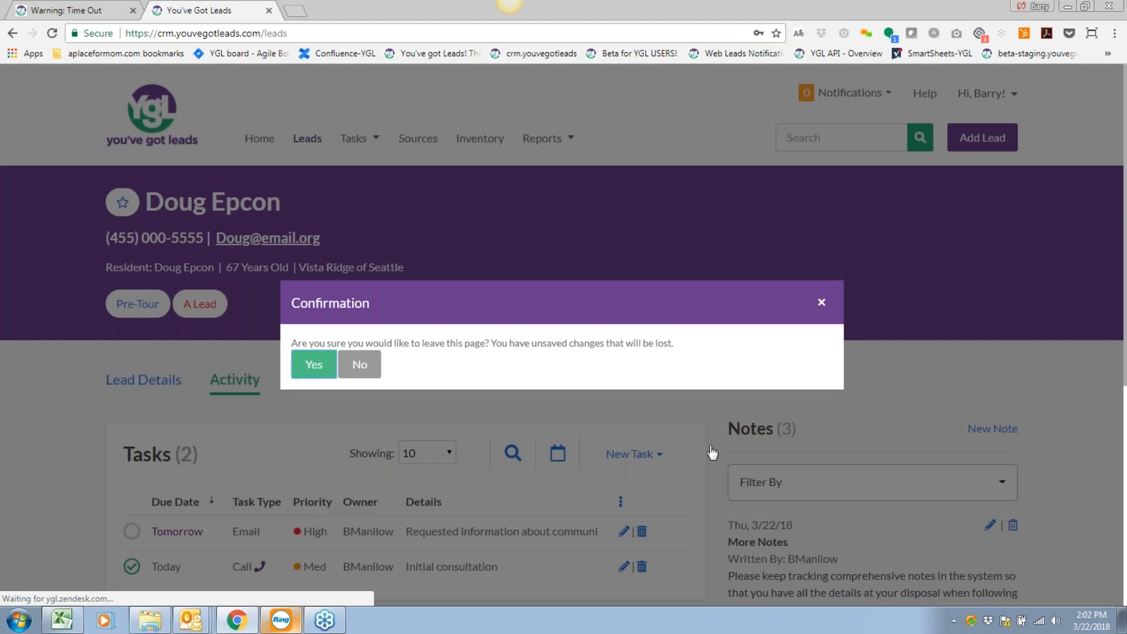
scroll(633, 359, "down", 3)
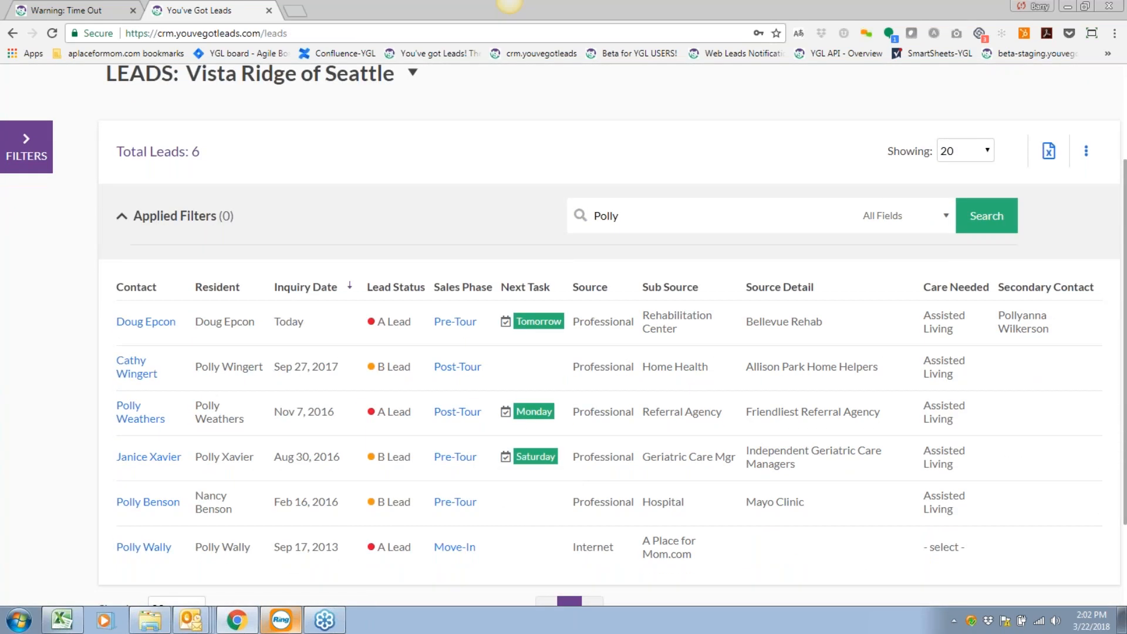
left_click(28, 144)
left_click(194, 153)
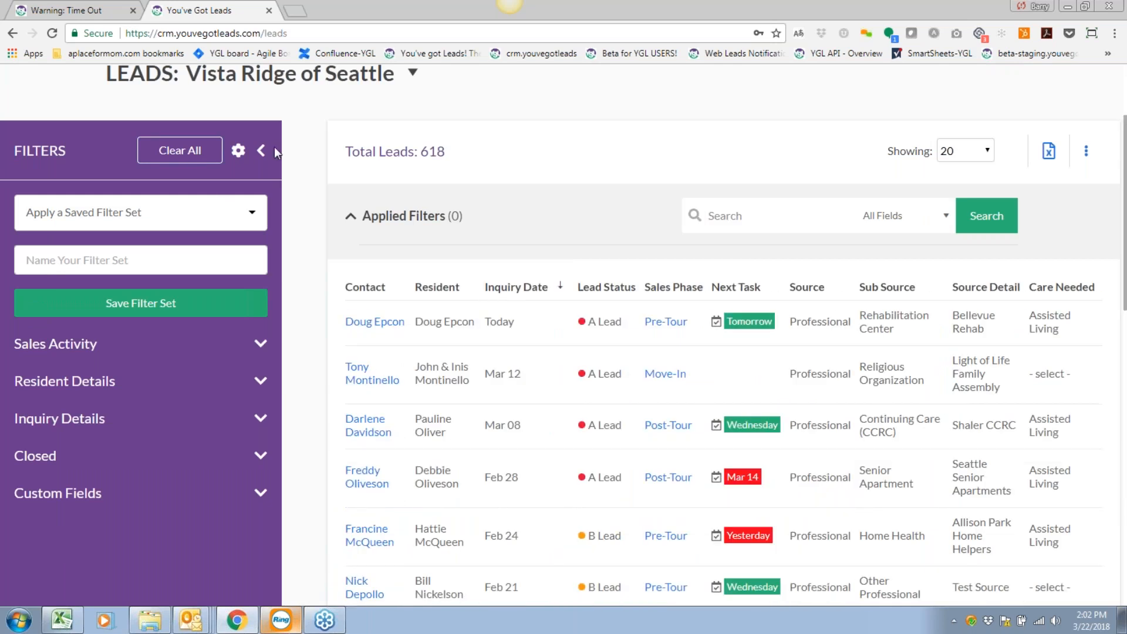
left_click(260, 154)
scroll(296, 269, "down", 3)
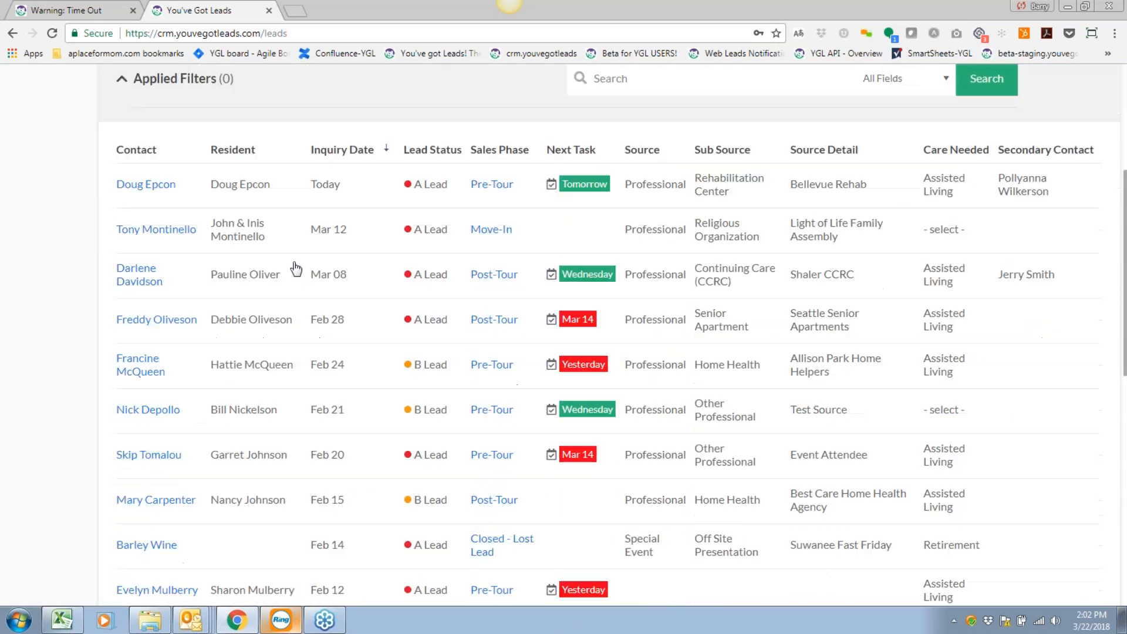
scroll(294, 276, "down", 10)
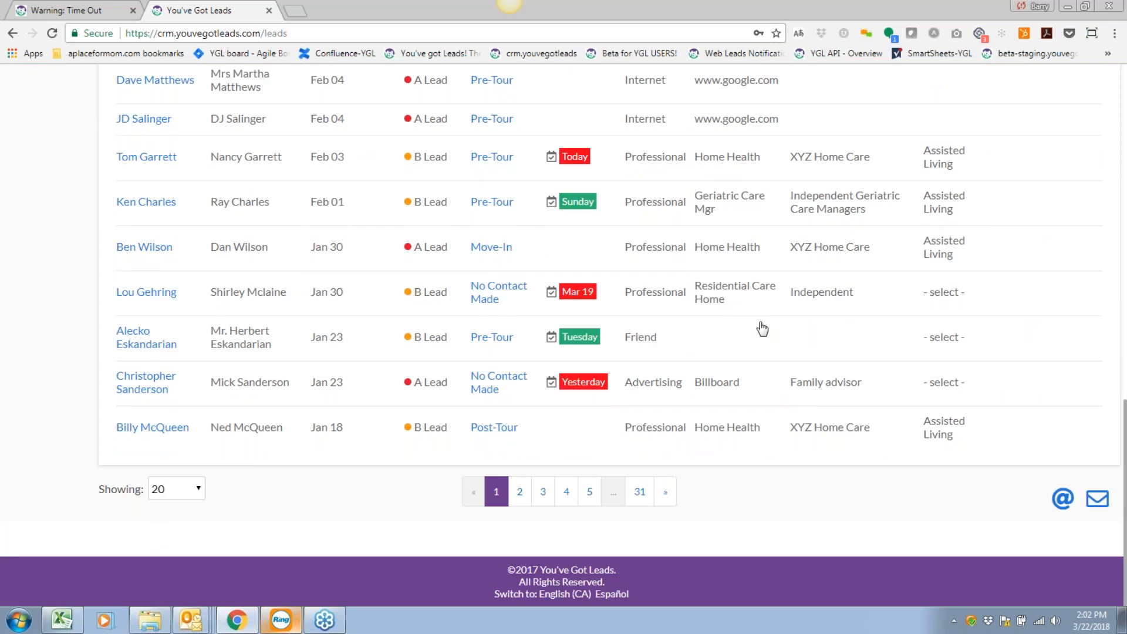
scroll(761, 329, "up", 12)
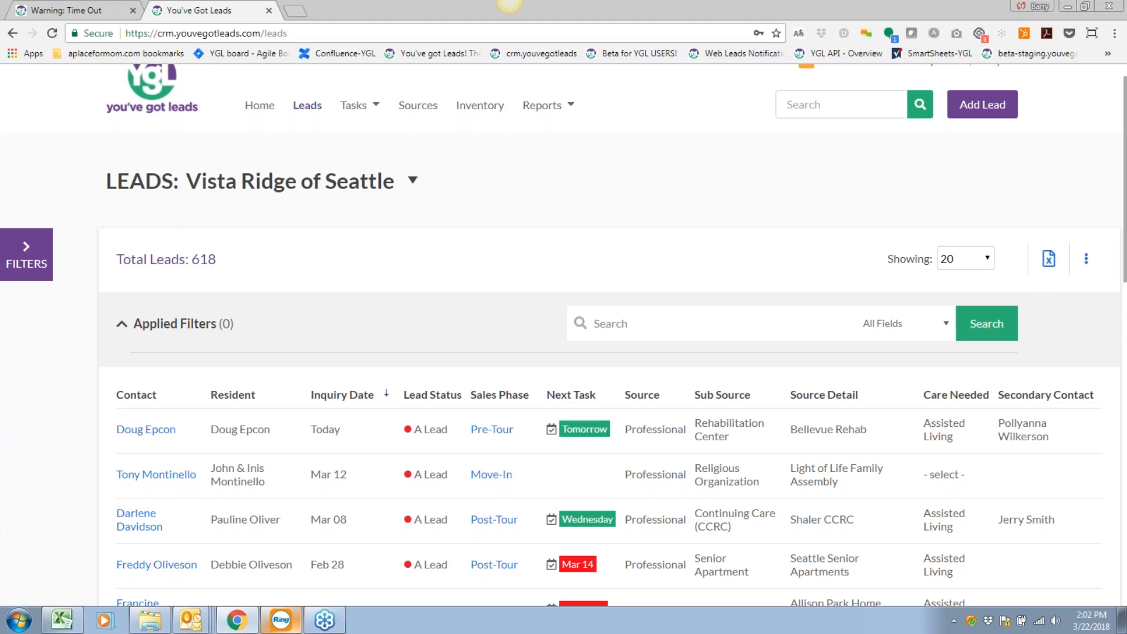
scroll(738, 330, "down", 3)
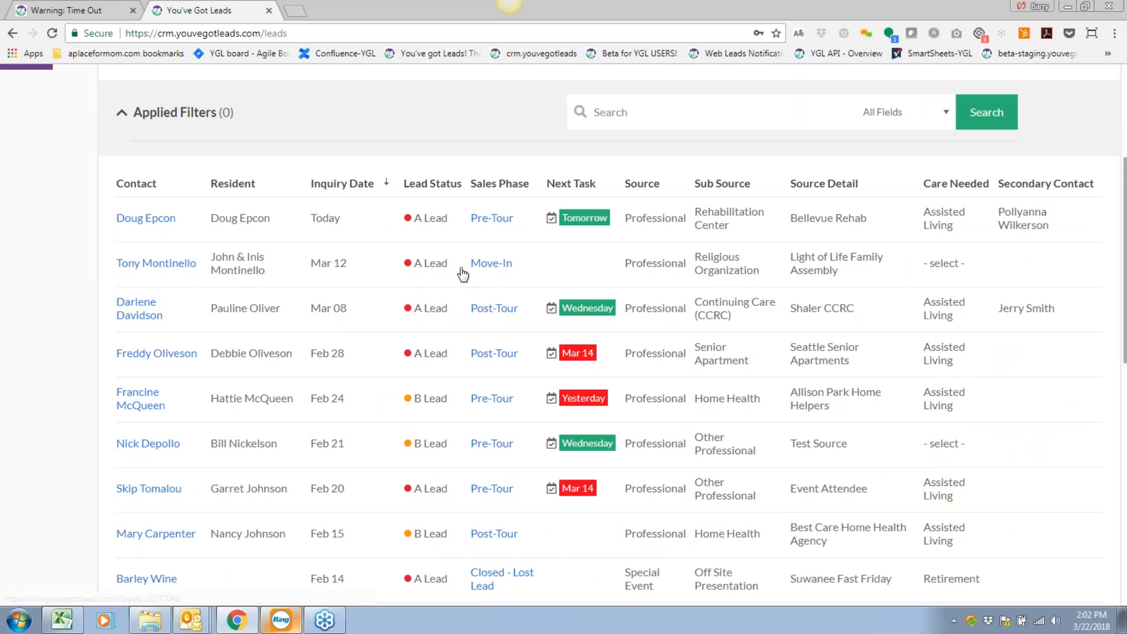
Open the Mar 12 Move-In lead and view its Mar 19 Move In task without saving.
left_click(499, 264)
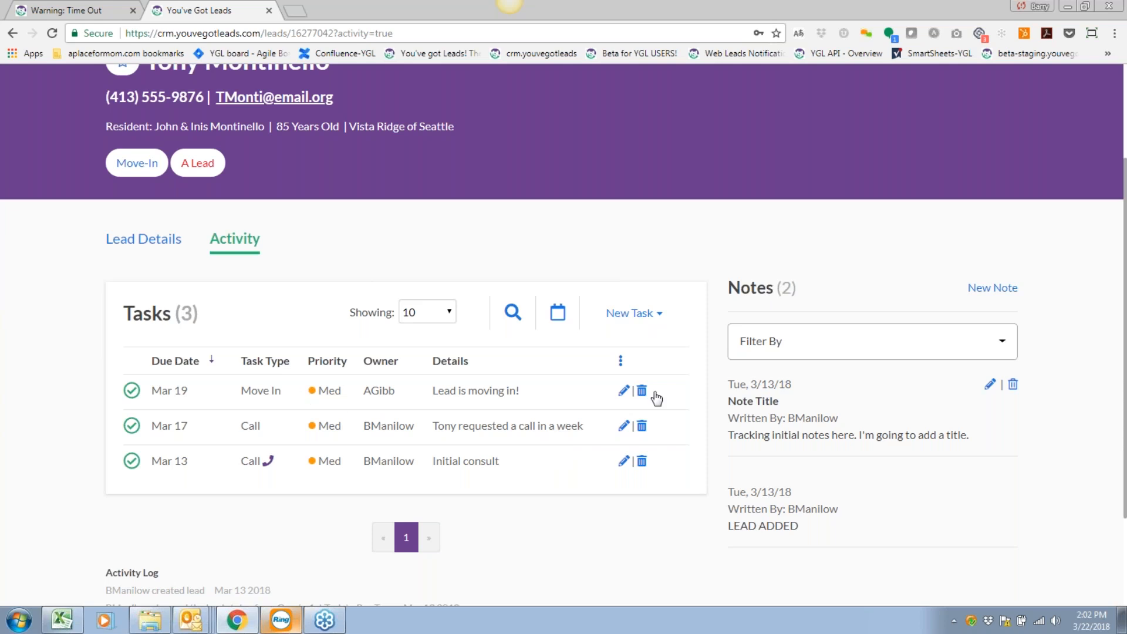
left_click(622, 391)
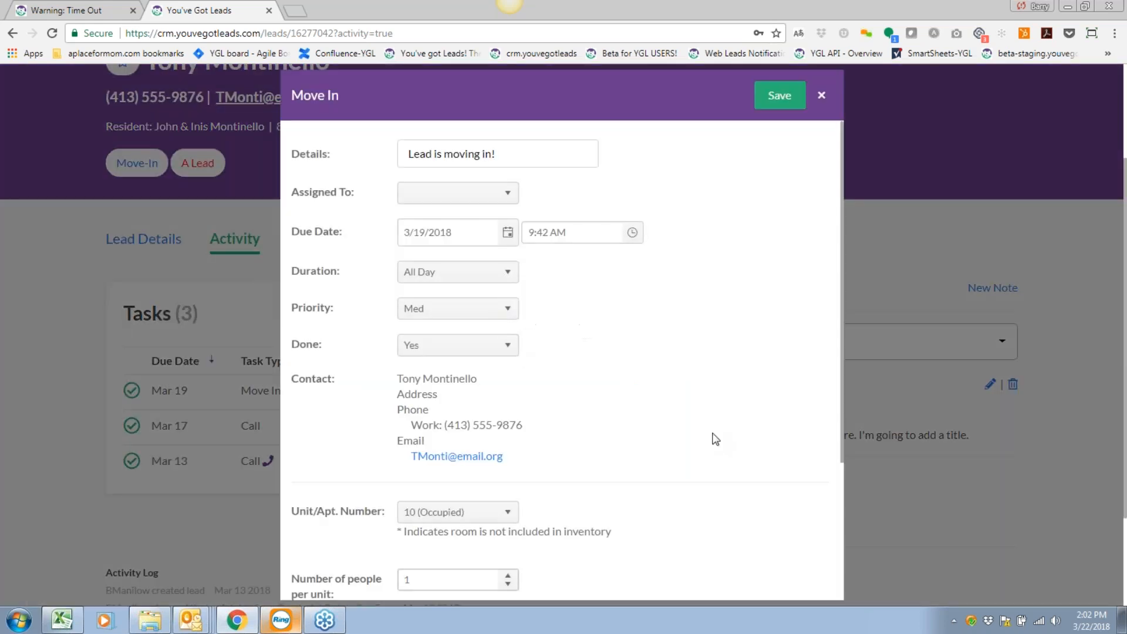
scroll(641, 378, "down", 3)
scroll(651, 346, "up", 3)
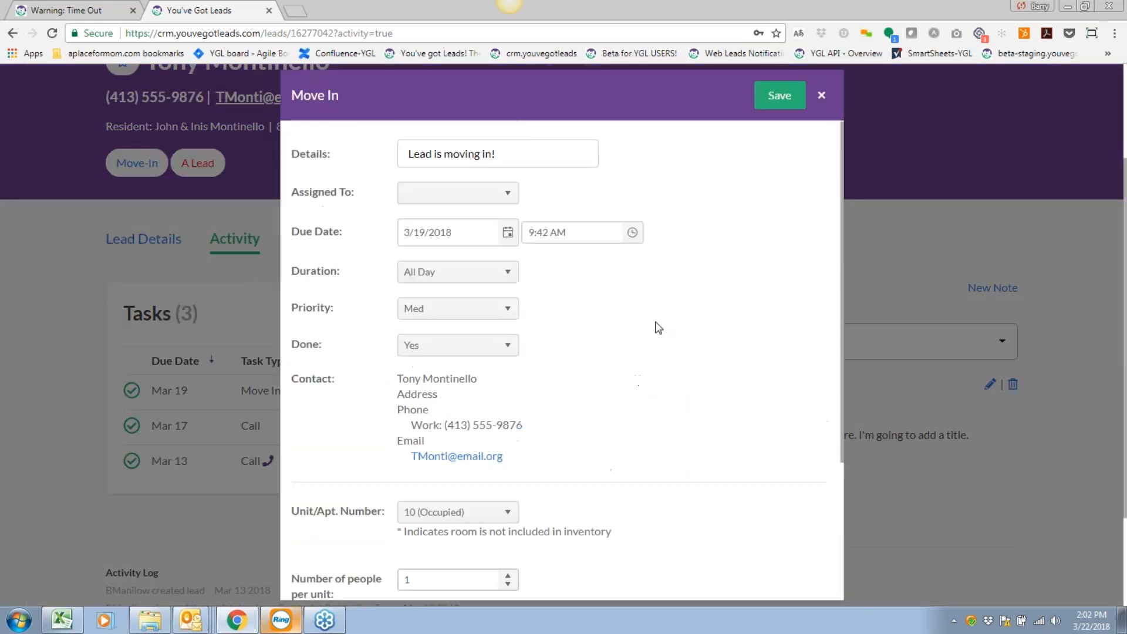
left_click(820, 95)
Delete the Mar 19 Move In task, returning the lead to Pre-Tour with 2 tasks.
left_click(642, 391)
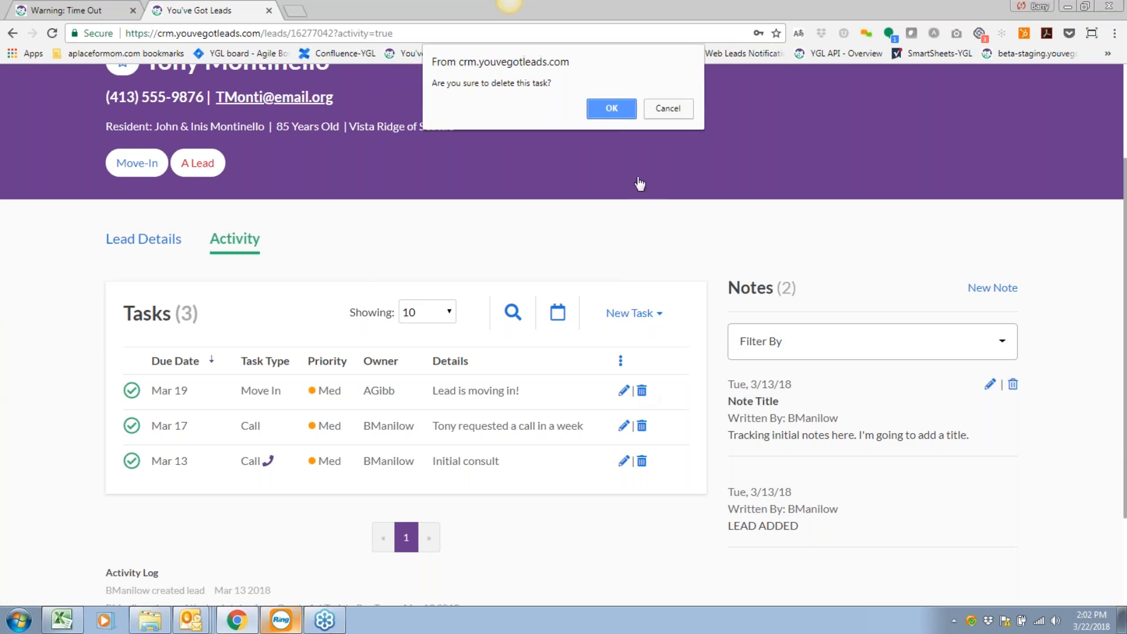
left_click(613, 116)
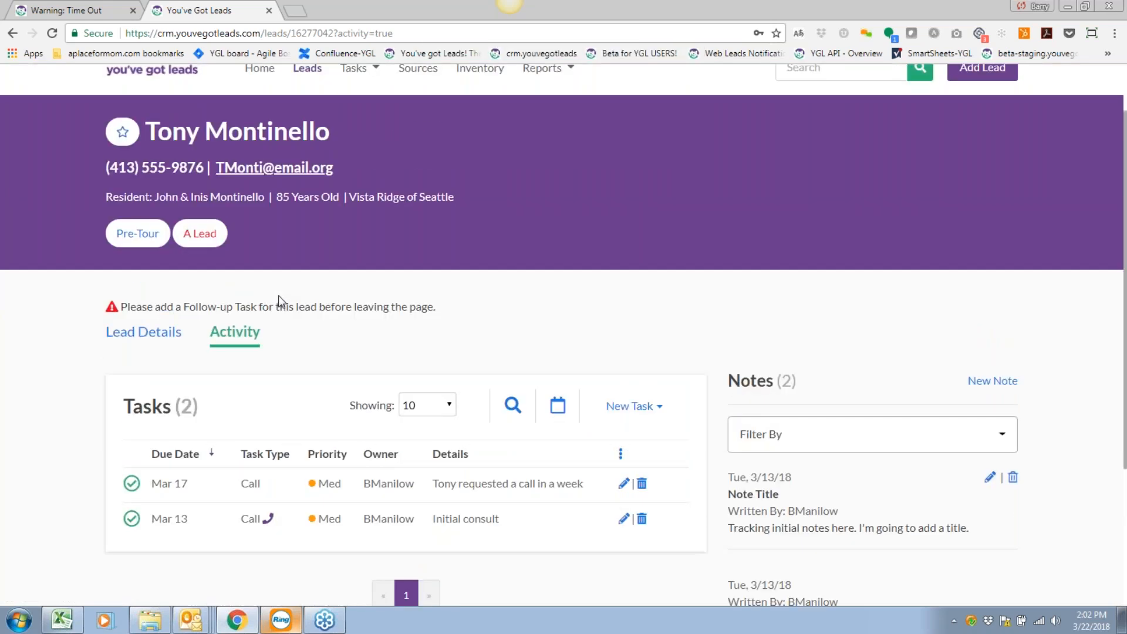
scroll(553, 339, "down", 1)
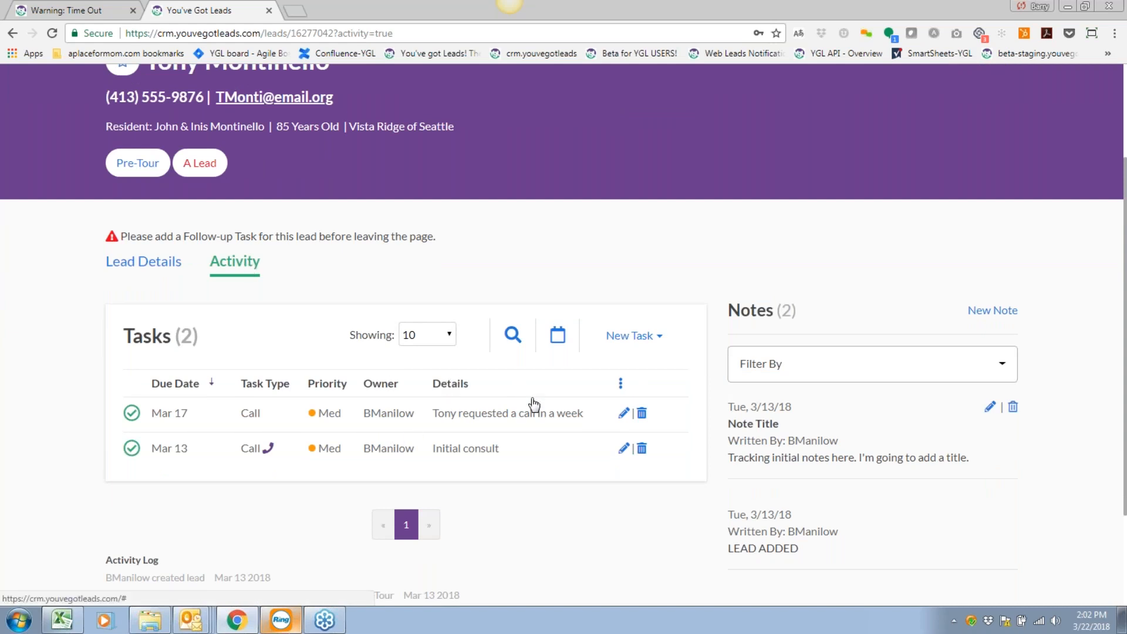
Start a new Deposit task due March 19 with details 'Left deposi'.
left_click(645, 338)
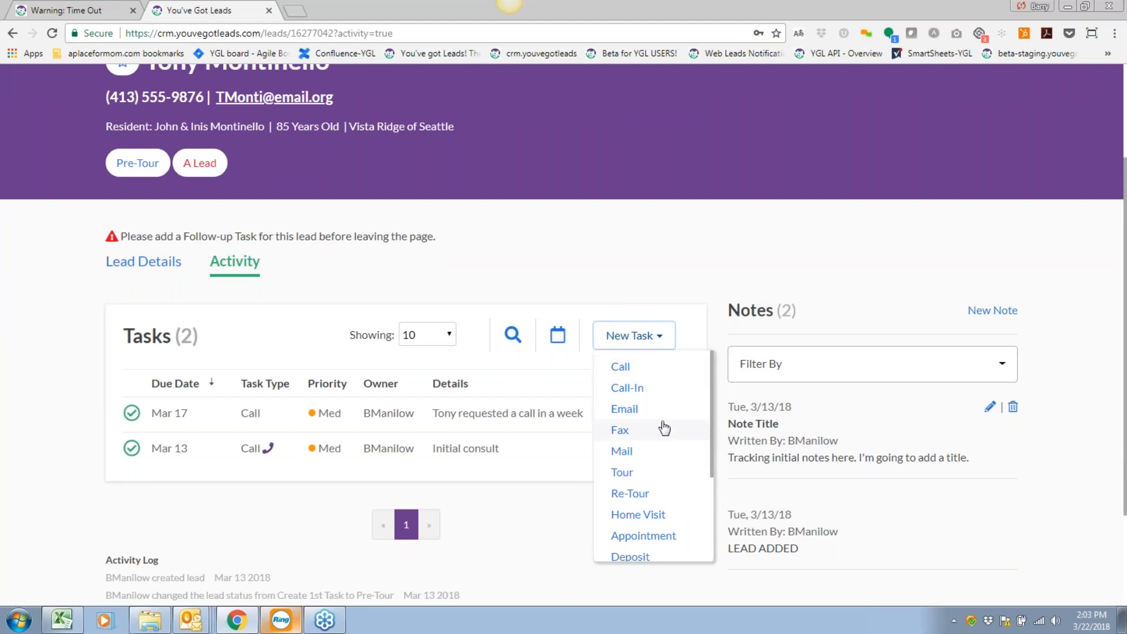
scroll(654, 427, "down", 2)
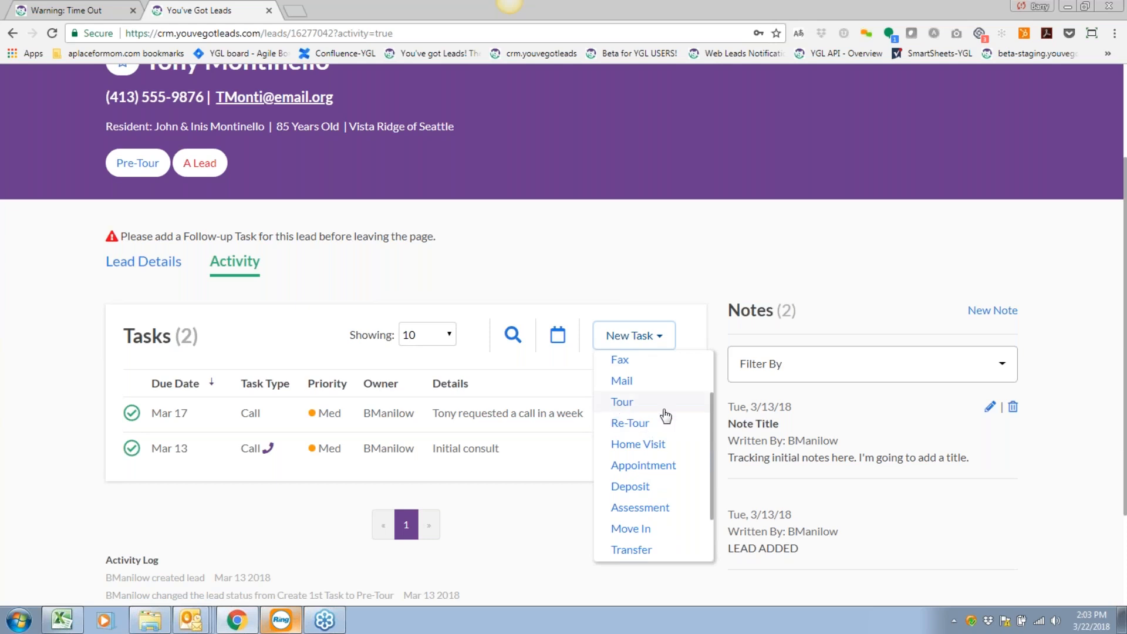
scroll(646, 449, "down", 2)
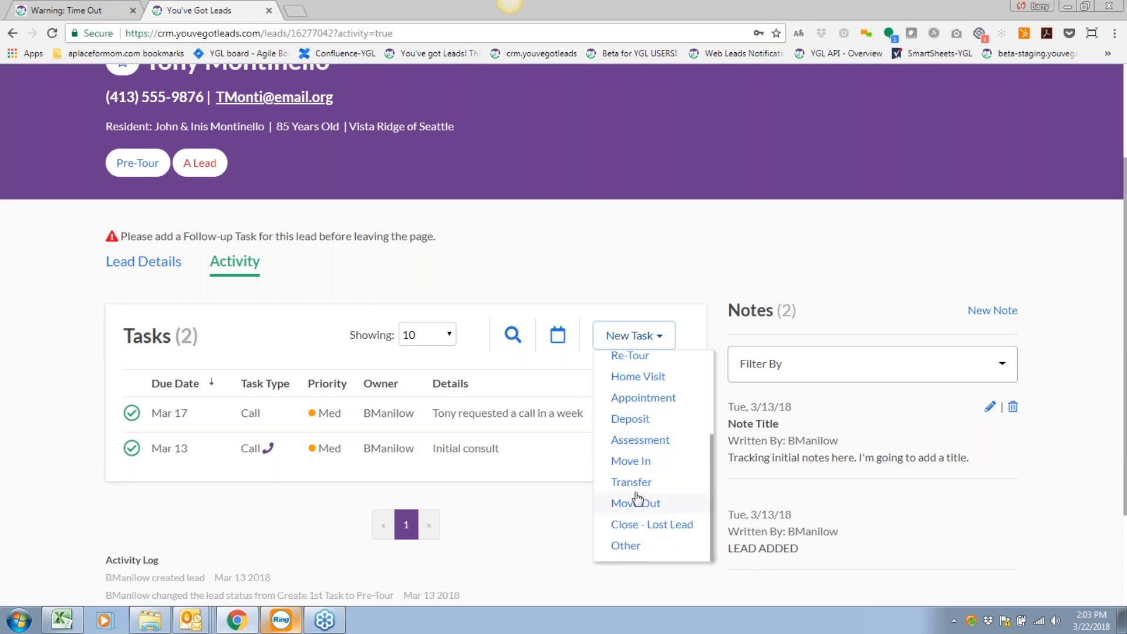
left_click(629, 419)
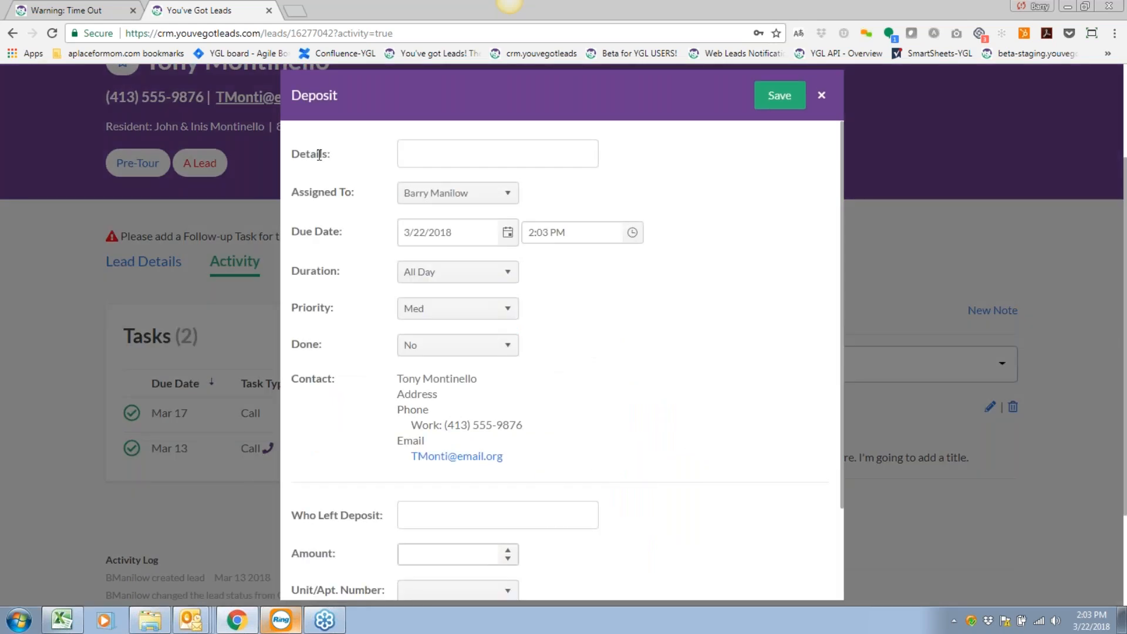
left_click(508, 233)
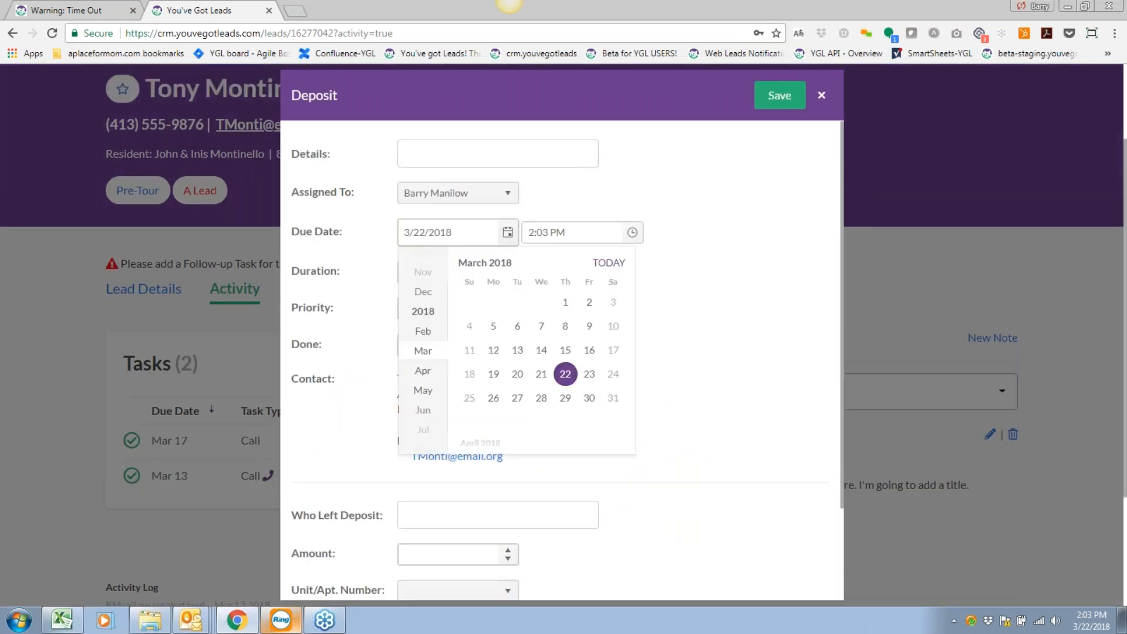
left_click(488, 375)
left_click(457, 152)
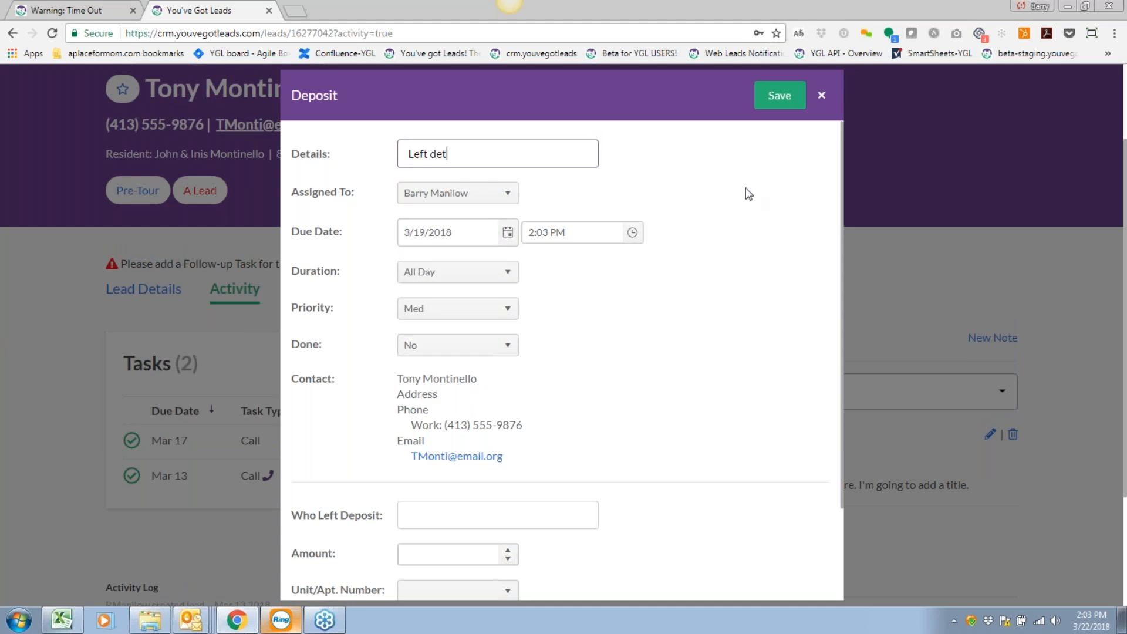
type("Left deposi")
left_click(860, 217)
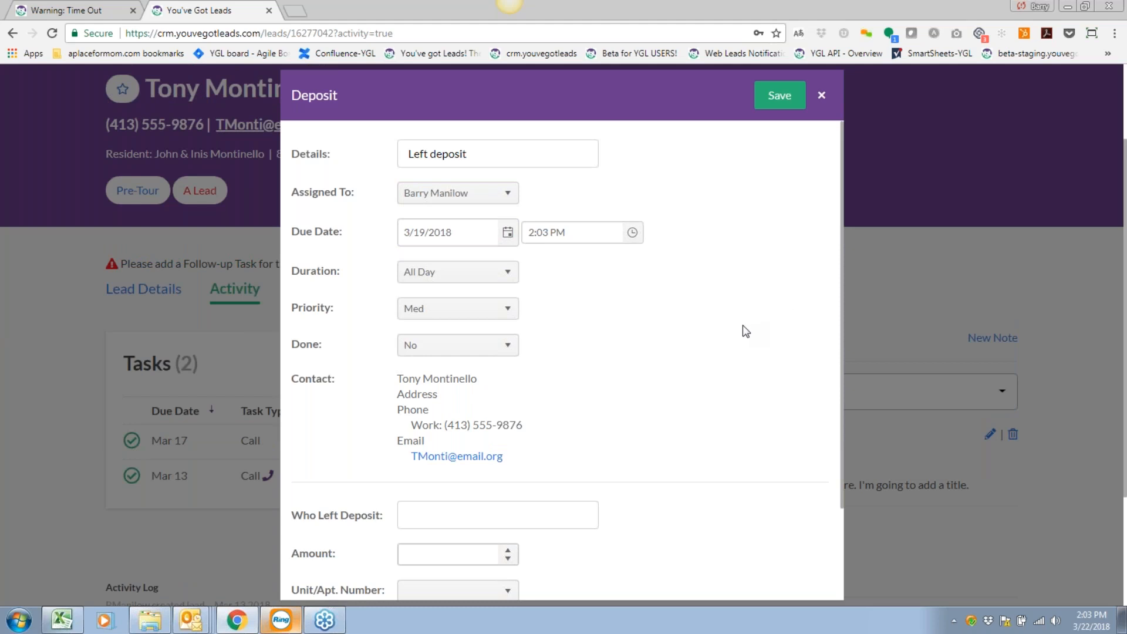
Set the Deposit task's priority to High and mark it done.
left_click(443, 313)
left_click(437, 328)
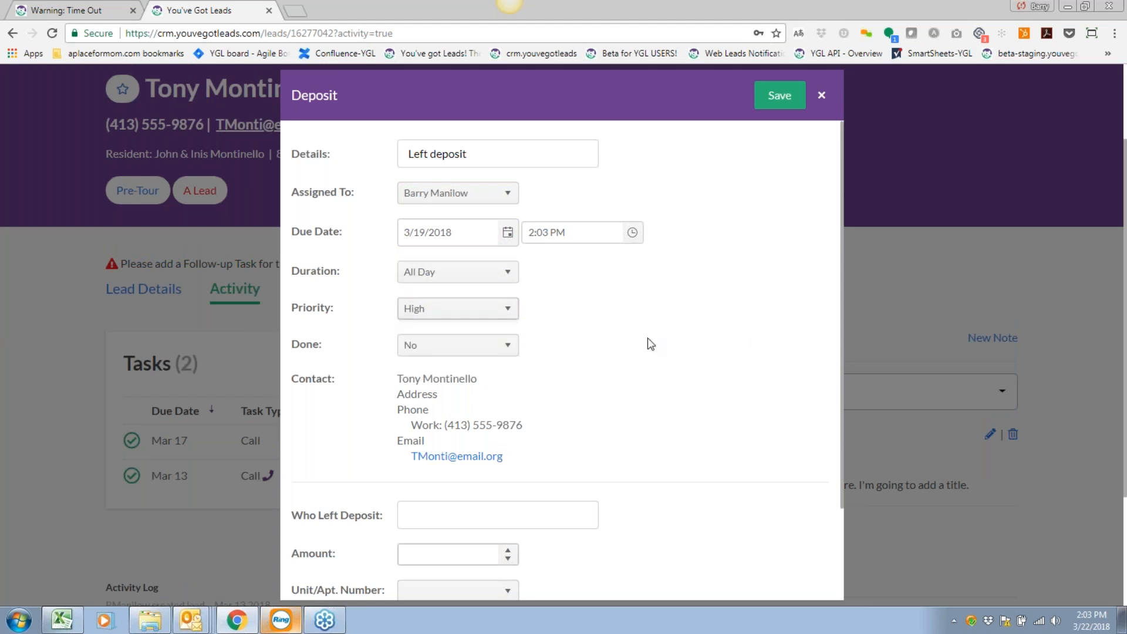
left_click(455, 347)
left_click(447, 387)
Enter the depositor's name, $1,000 amount, unit 10, waiting list, and save the Deposit task.
scroll(629, 360, "down", 2)
left_click(497, 400)
type("Tom")
key("Tab")
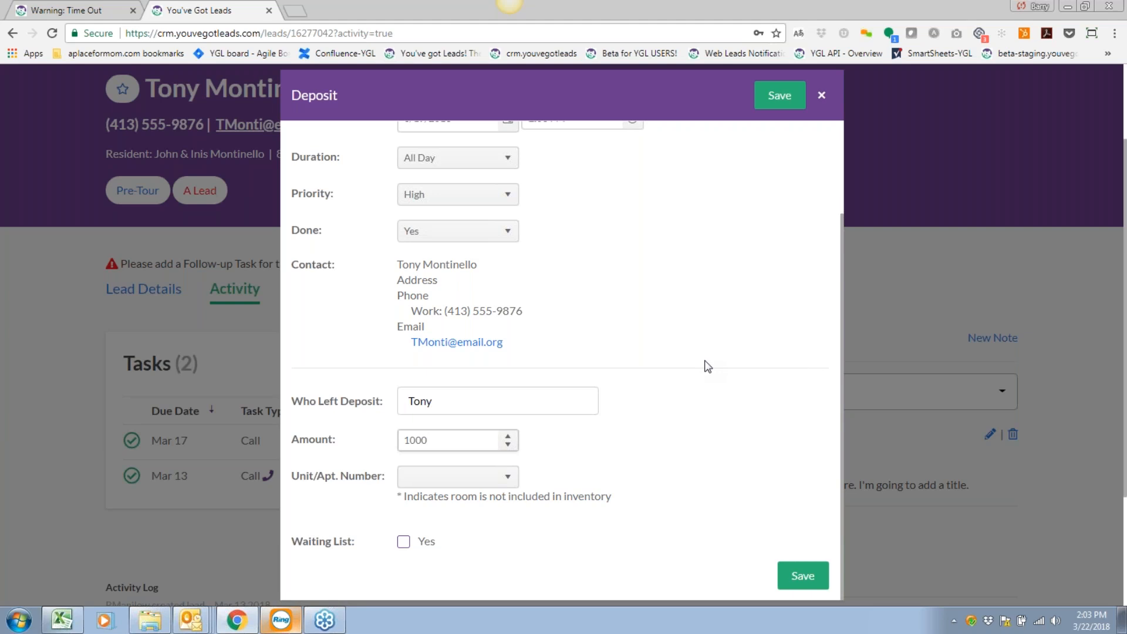
left_click(465, 476)
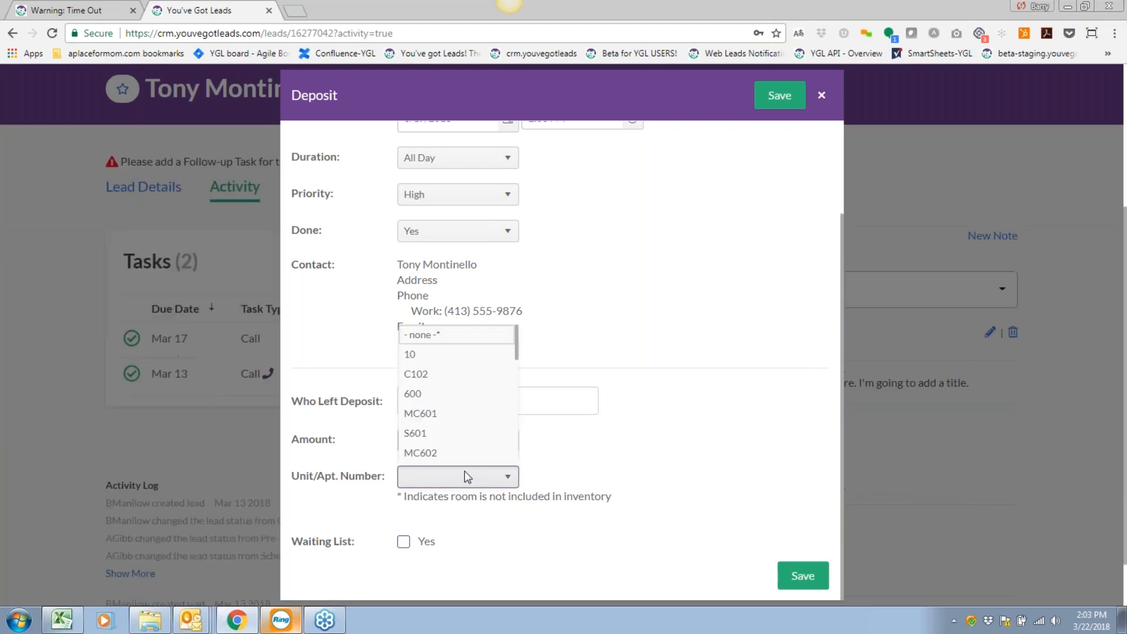
left_click(410, 354)
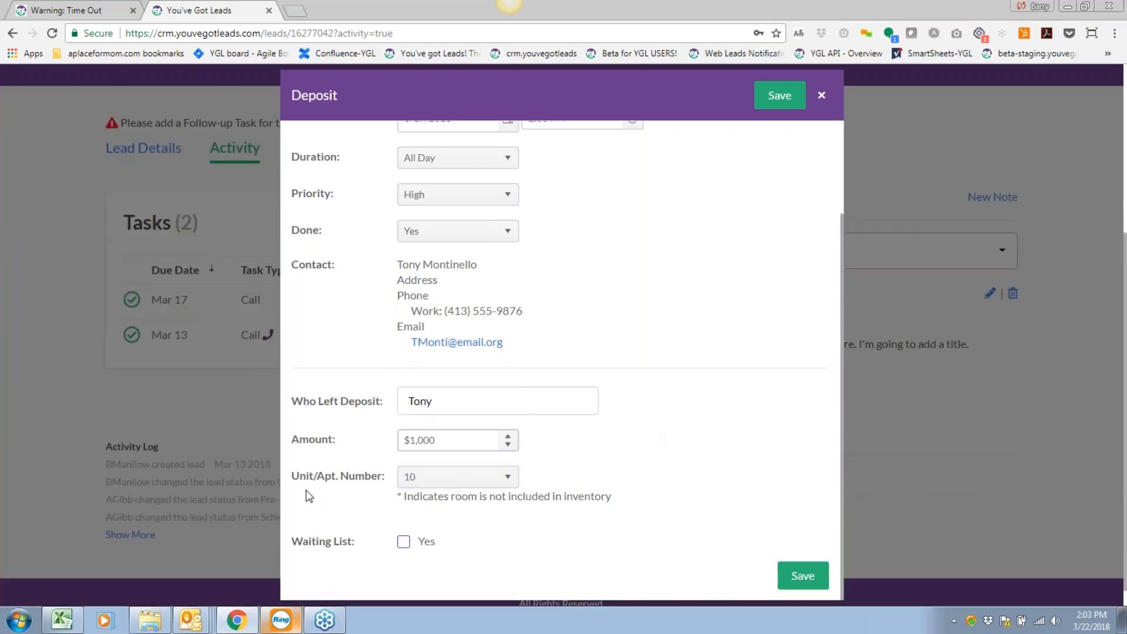
left_click(404, 542)
left_click(803, 577)
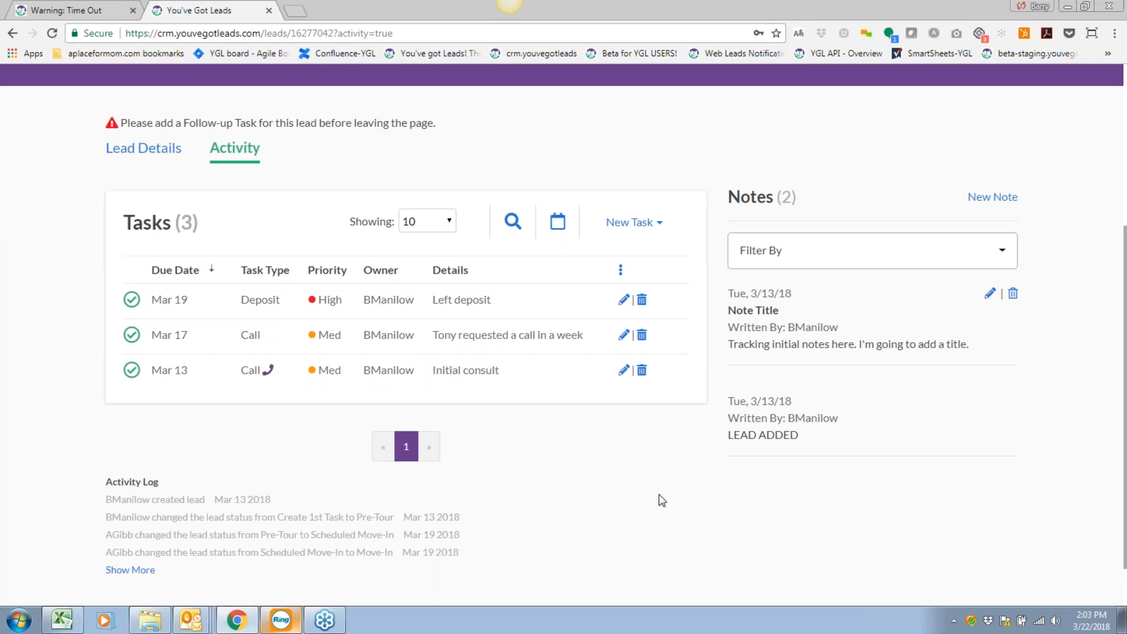
Start a new Move In task and leave it marked as not done.
scroll(662, 500, "up", 1)
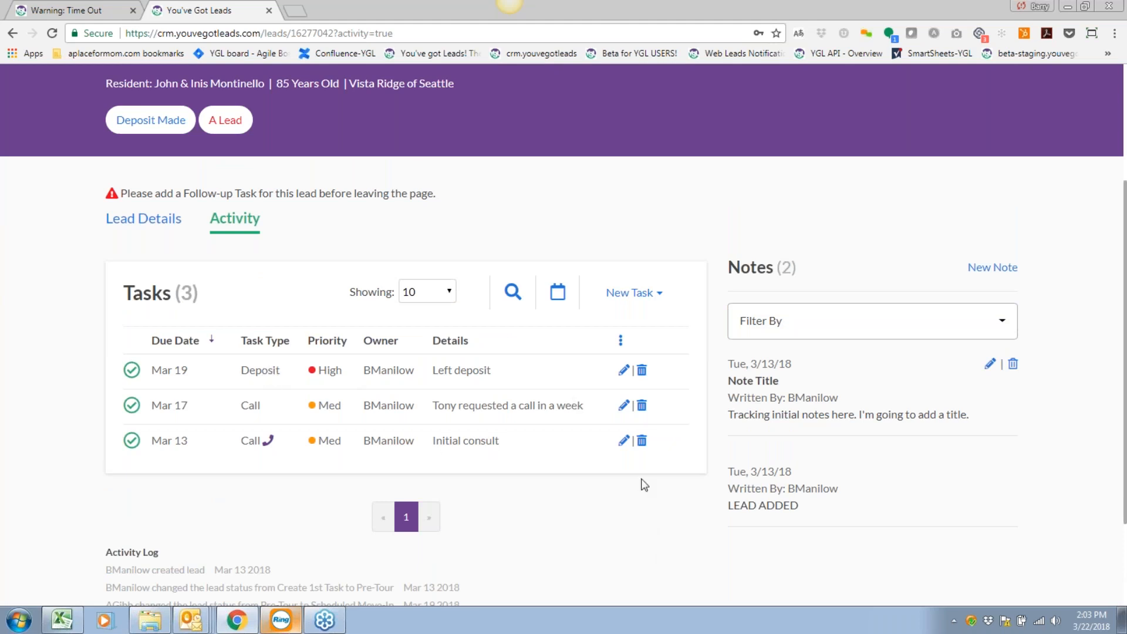
left_click(643, 300)
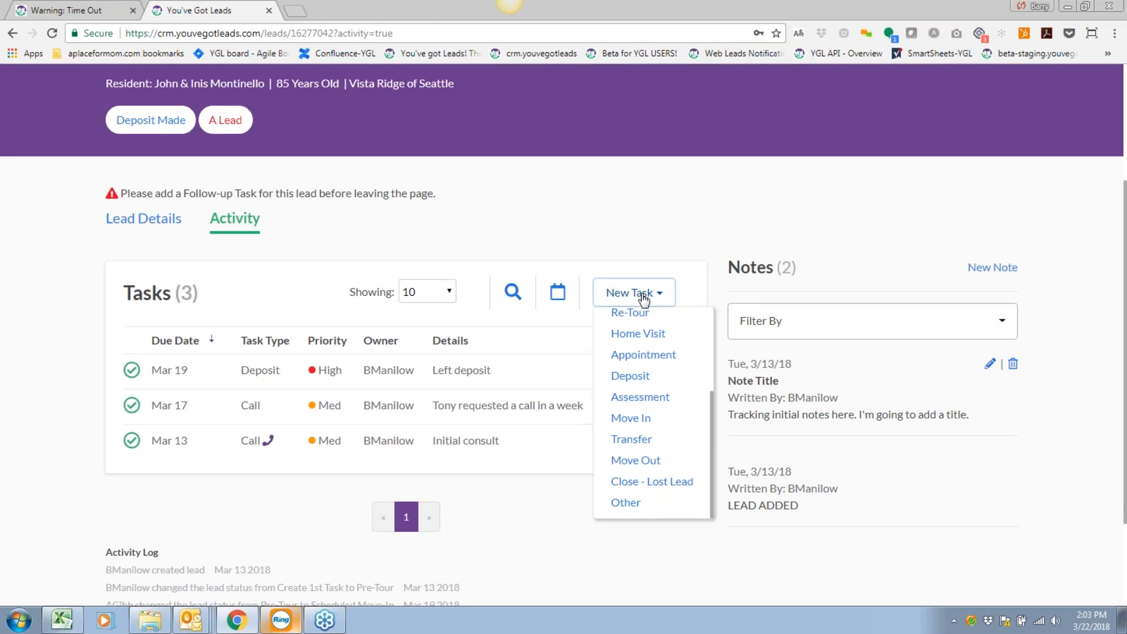
left_click(638, 419)
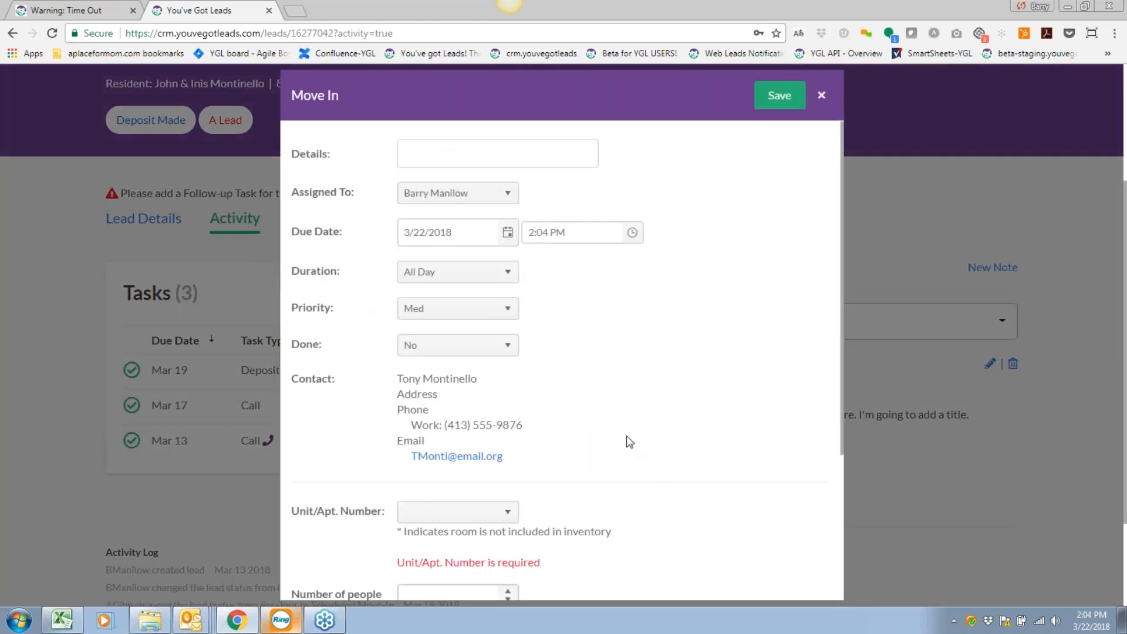
scroll(625, 410, "down", 3)
scroll(630, 411, "up", 3)
left_click(486, 348)
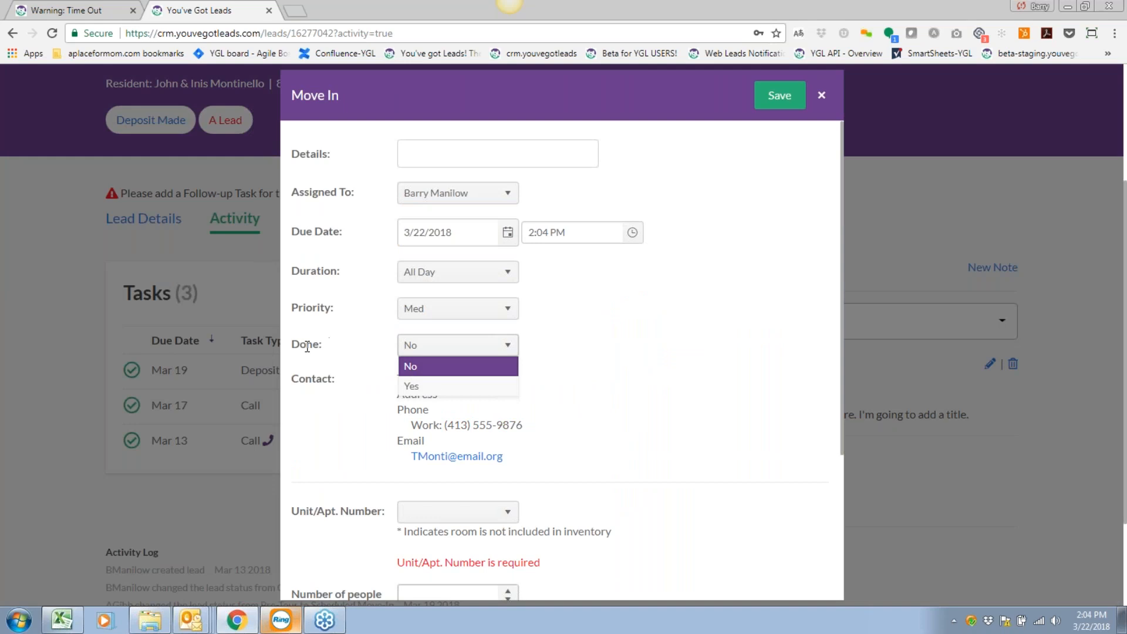
left_click(466, 367)
Assign unit 10 with 1 person per unit and Single/Private occupancy.
scroll(608, 369, "down", 4)
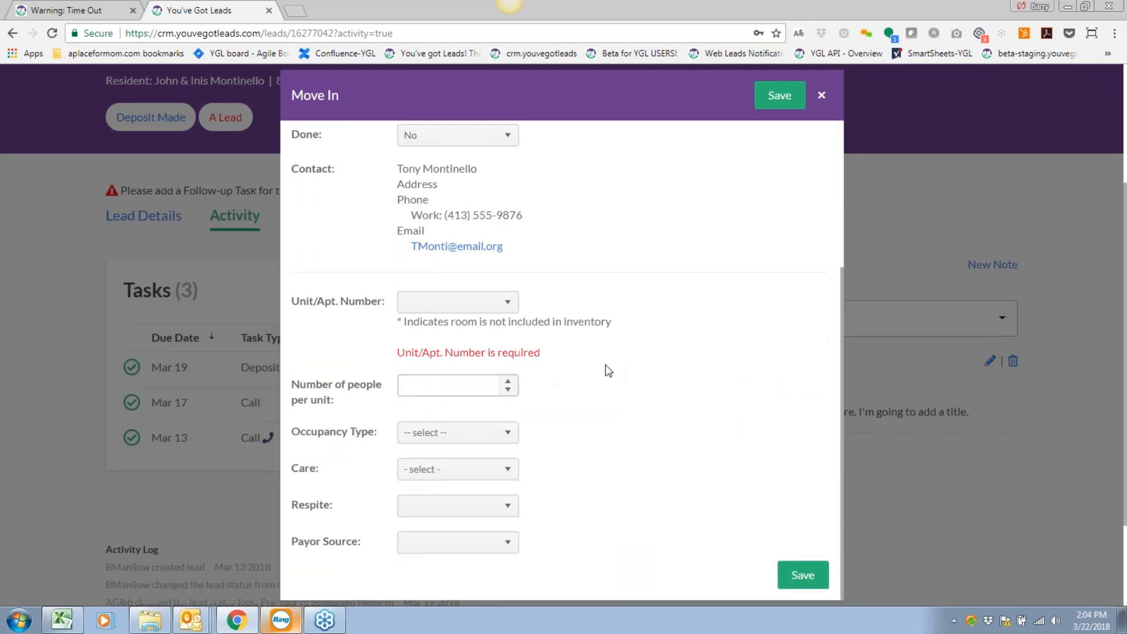
left_click(504, 302)
left_click(420, 350)
left_click(426, 387)
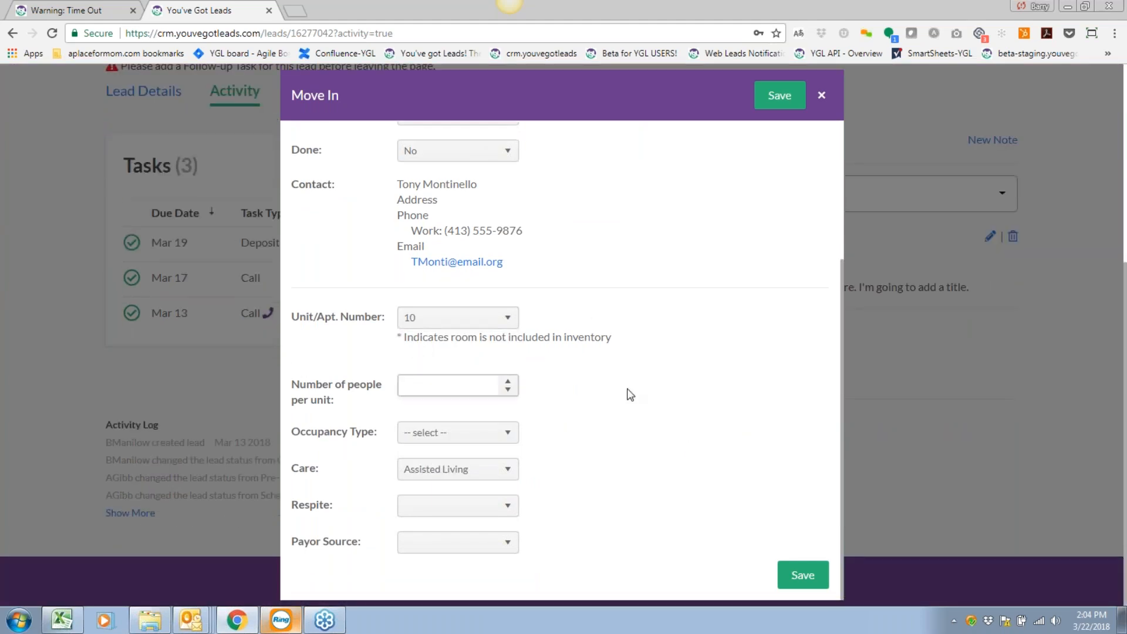
type("1")
left_click(501, 431)
left_click(440, 479)
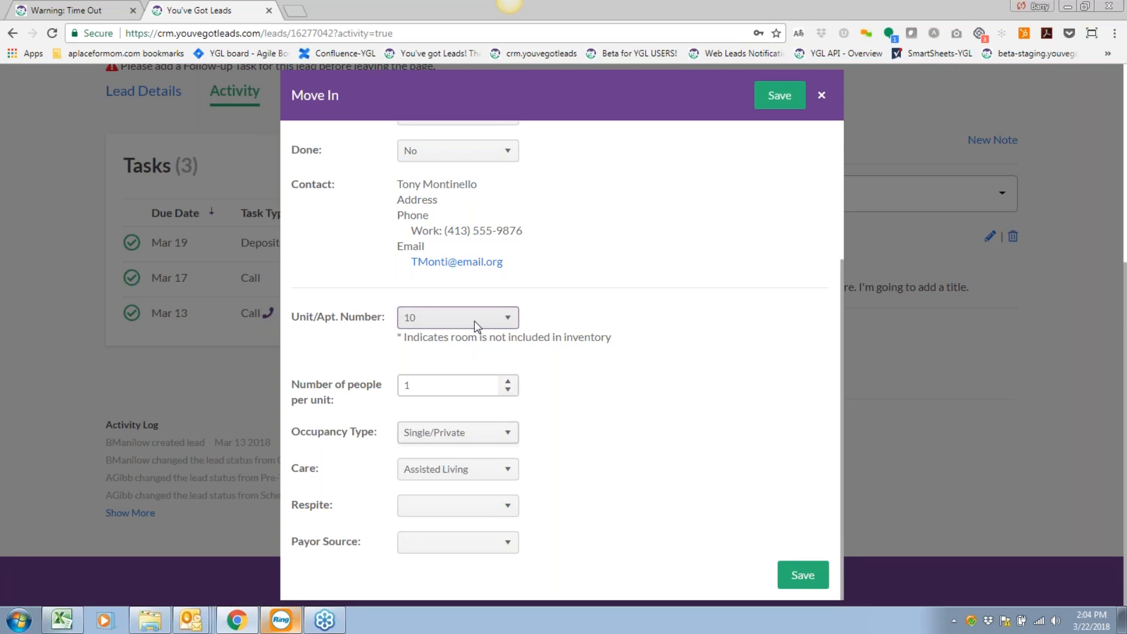
Set respite to No, make the primary contact the payor source, and save.
left_click(474, 508)
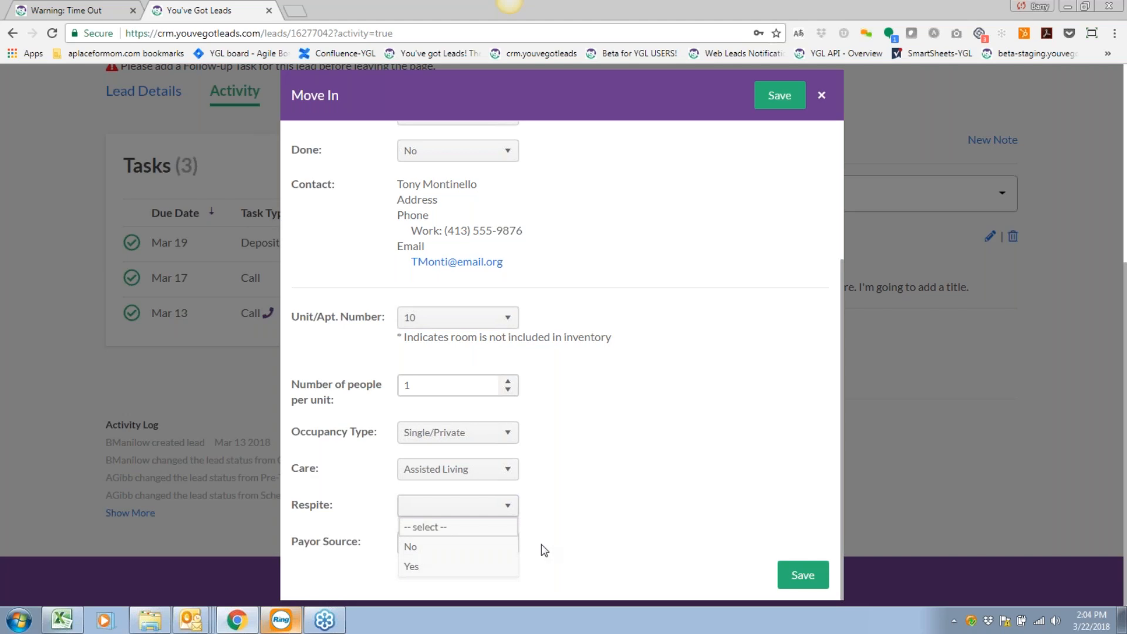
left_click(429, 548)
left_click(437, 541)
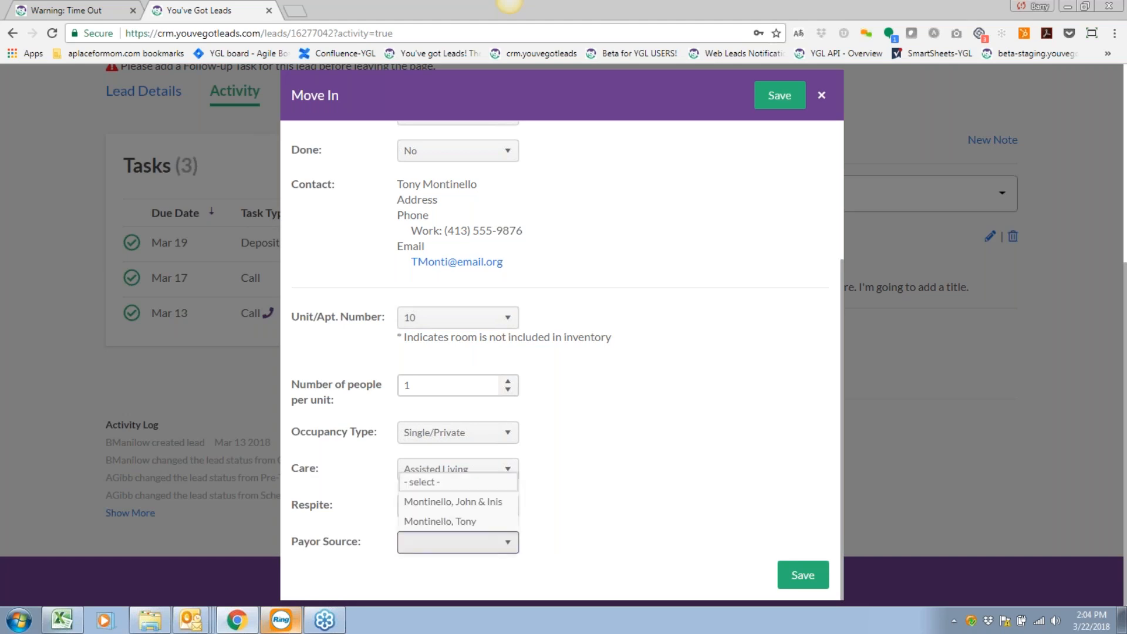
left_click(437, 522)
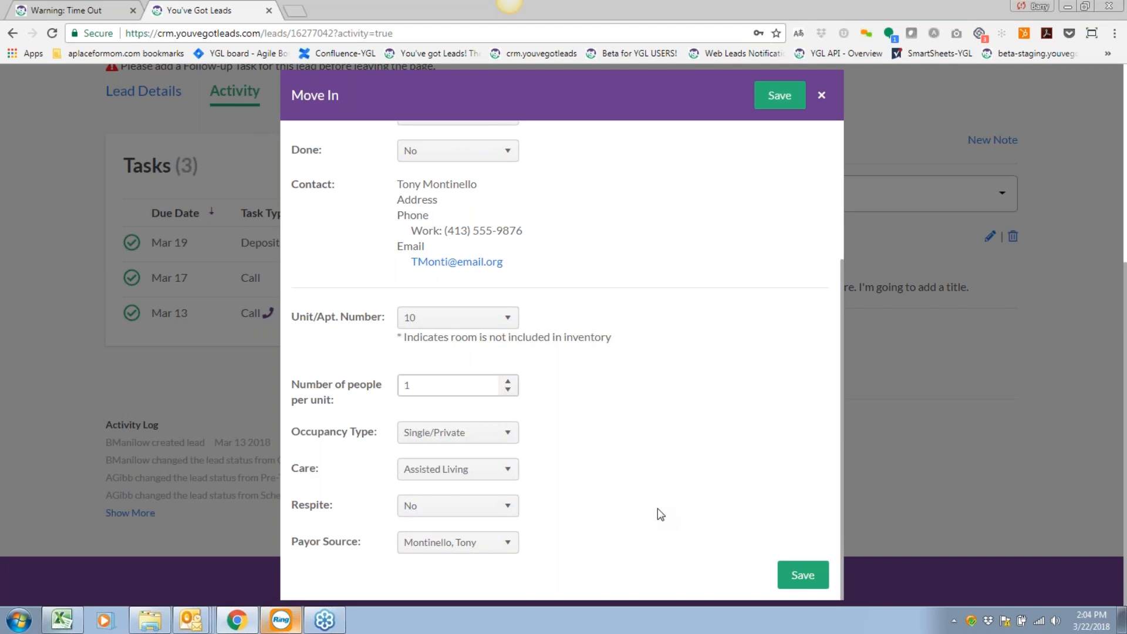
left_click(778, 101)
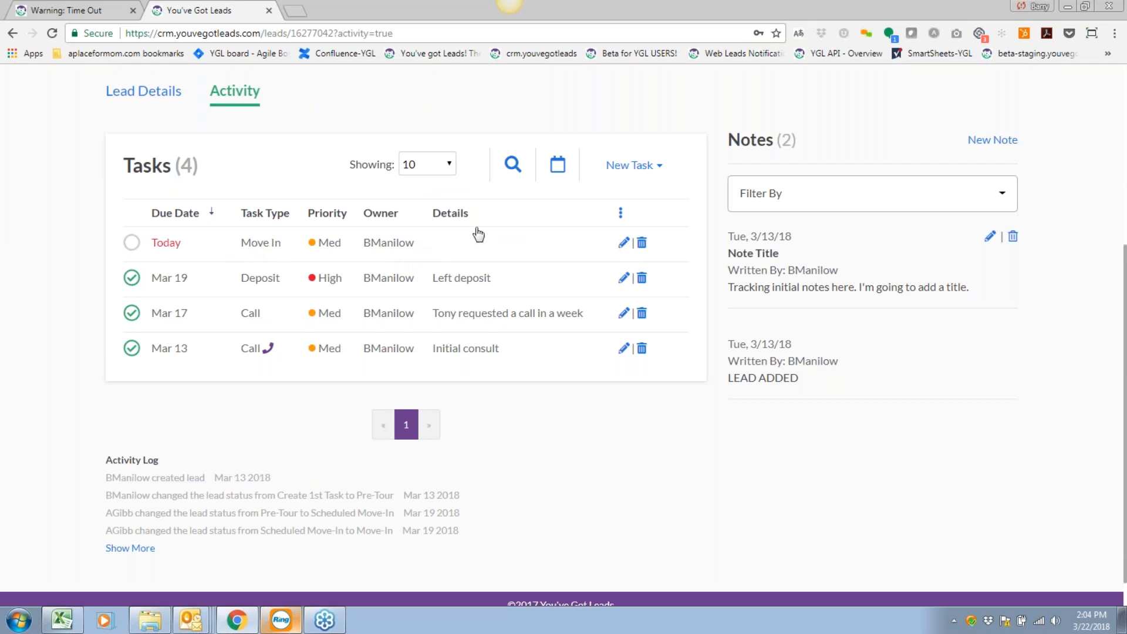
Change today's Move In task due time to 5:00 PM.
left_click(623, 242)
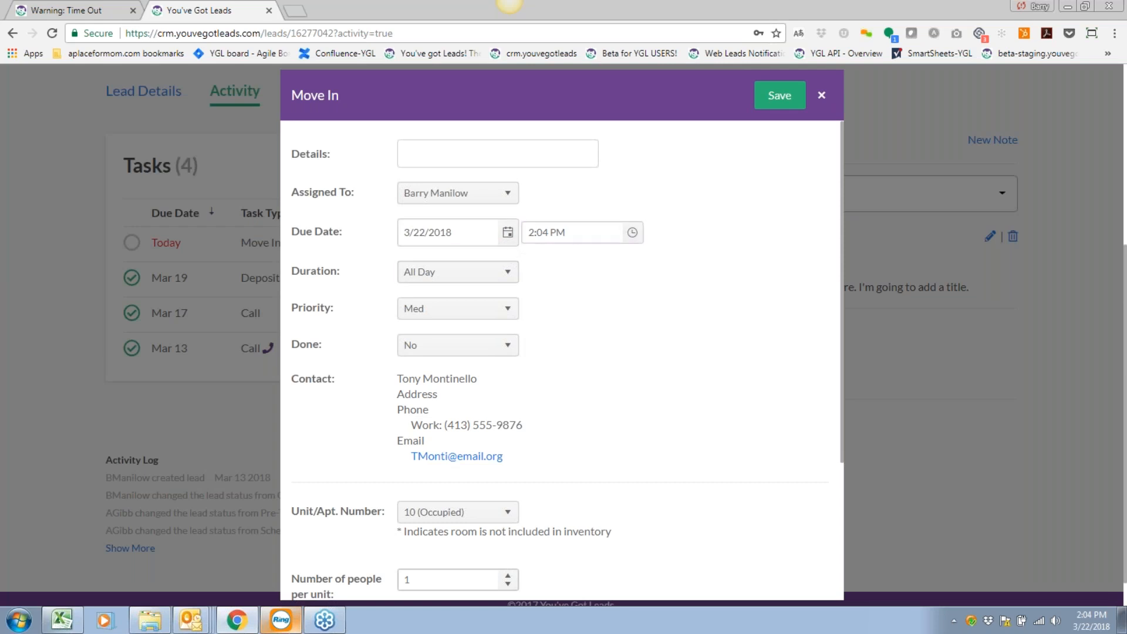
left_click(632, 232)
left_click(546, 429)
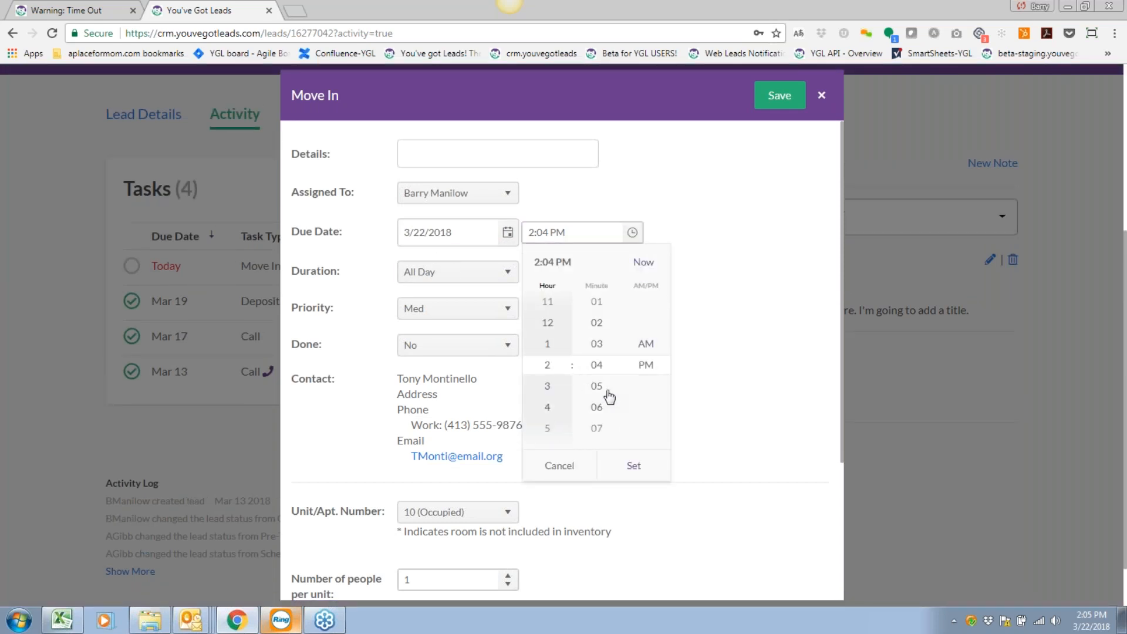
left_click(604, 321)
left_click(605, 322)
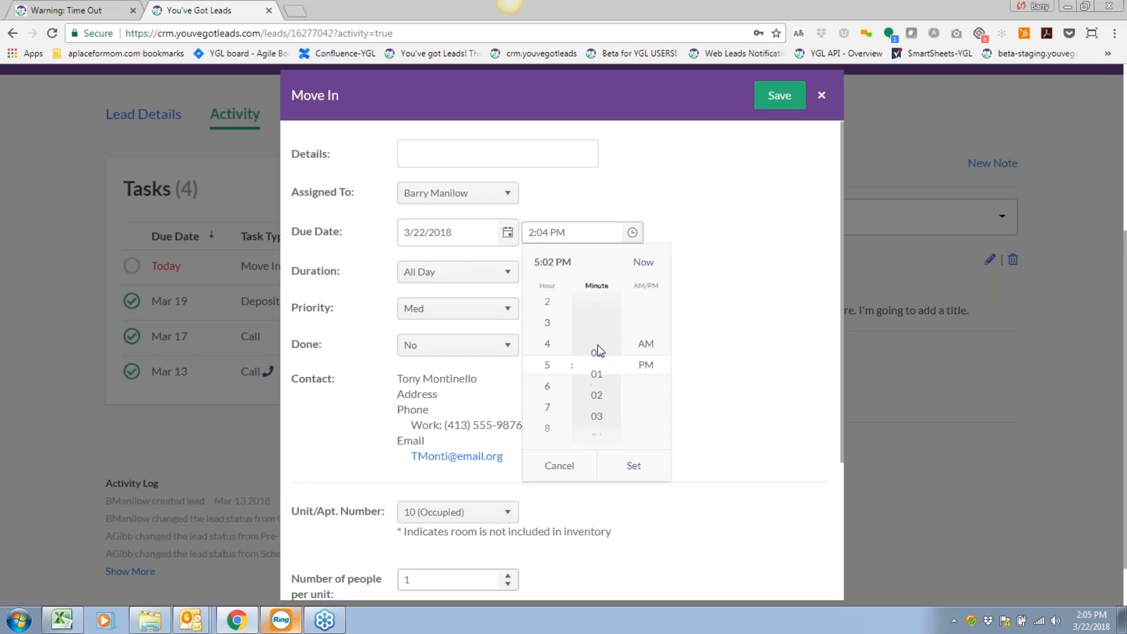
left_click(634, 462)
left_click(582, 255)
left_click_drag(592, 229, 530, 230)
left_click(580, 316)
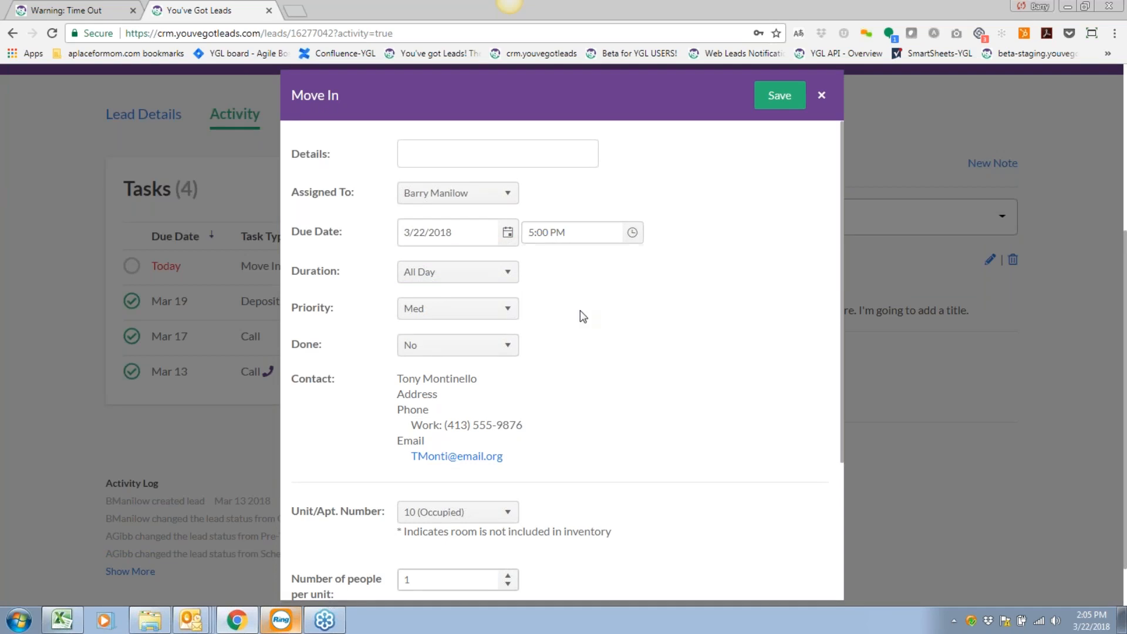
Set the Move In task duration to 1 hr and save it.
left_click(437, 267)
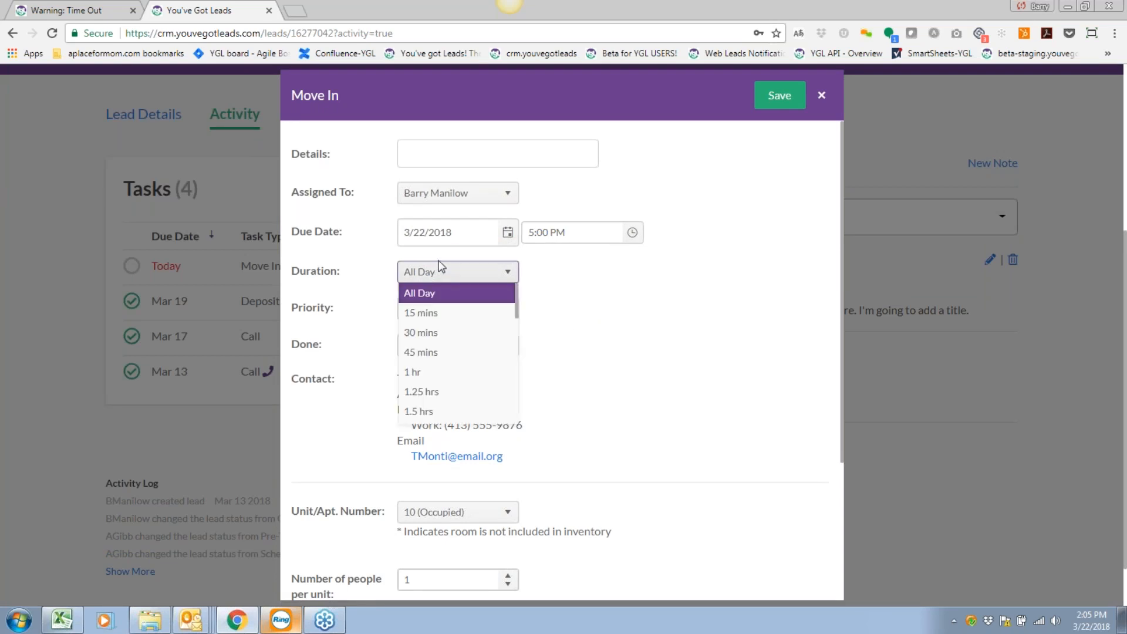
left_click(427, 374)
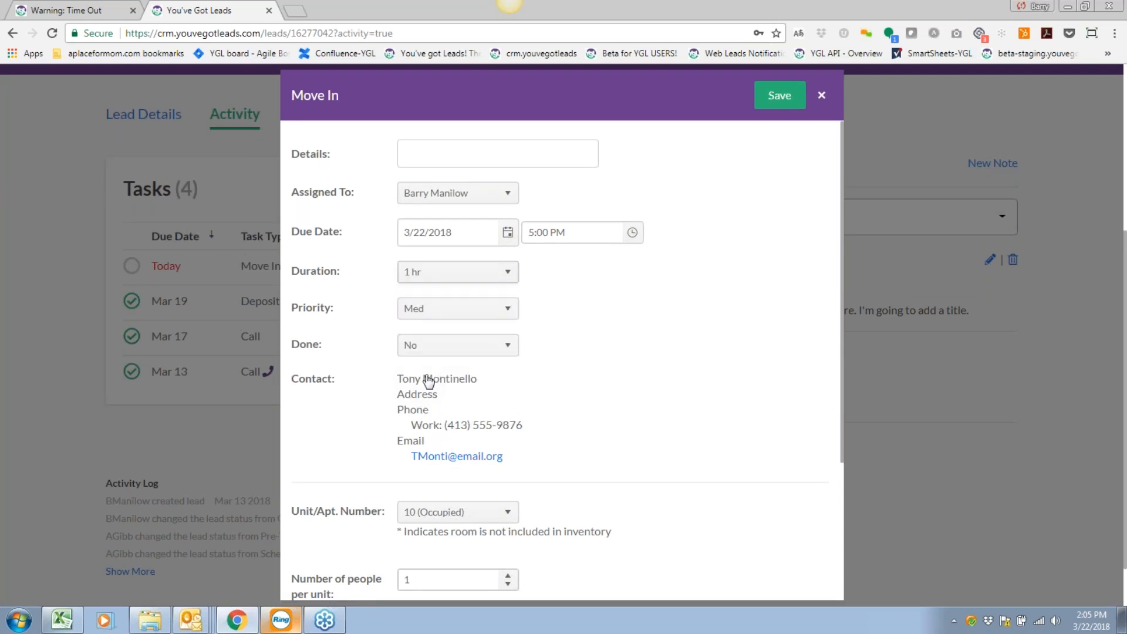
scroll(647, 336, "down", 3)
scroll(647, 336, "up", 2)
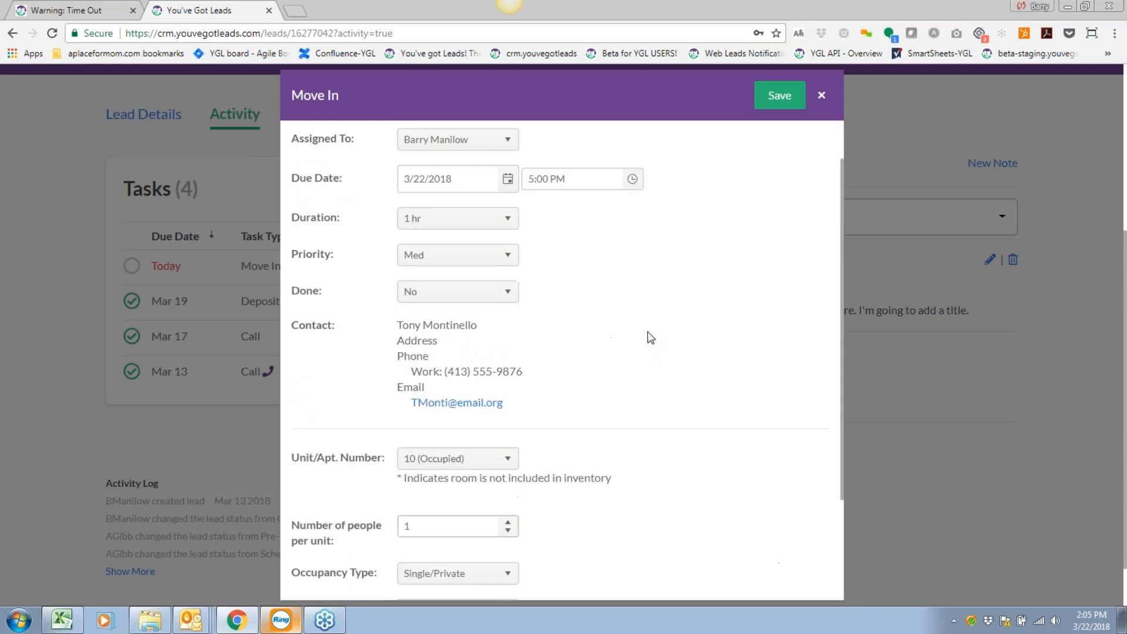
left_click(778, 97)
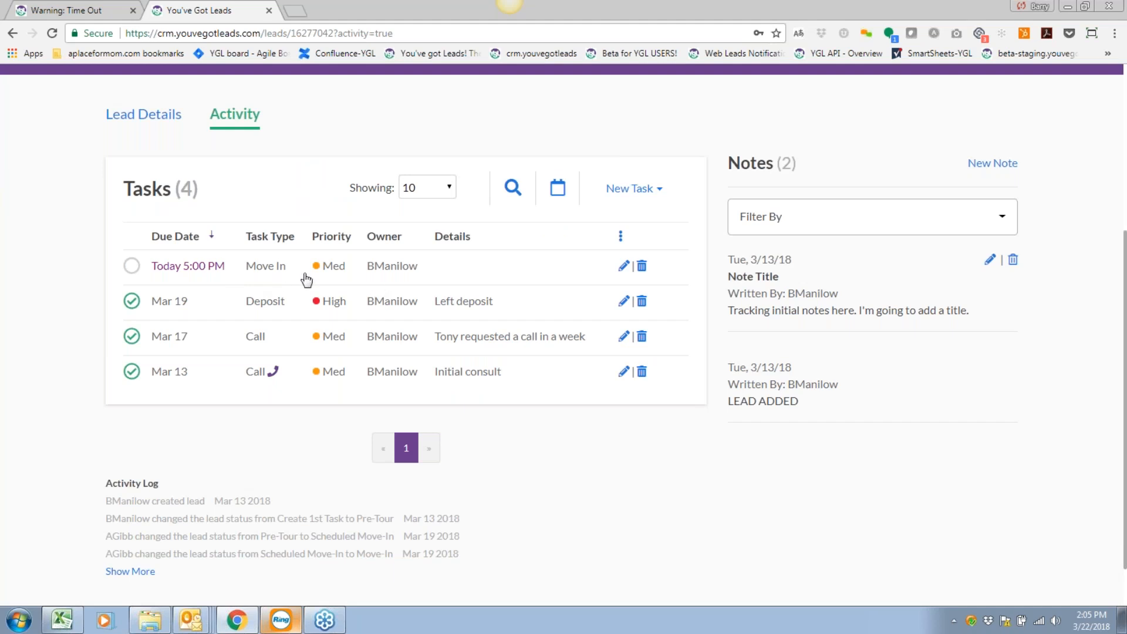
scroll(473, 348, "up", 1)
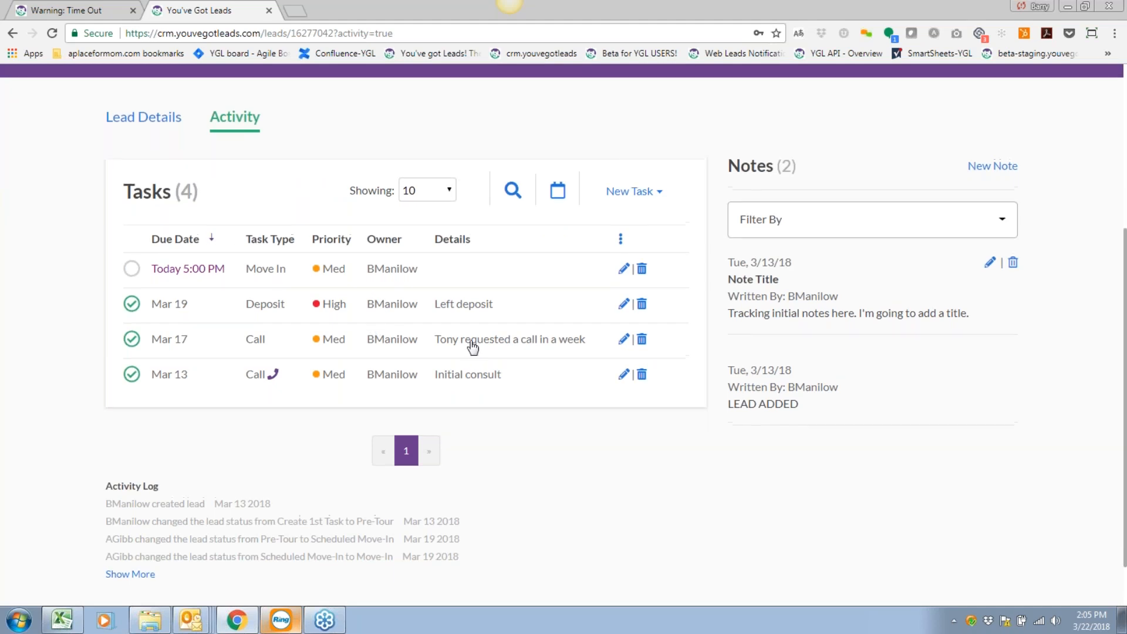
scroll(472, 348, "up", 1)
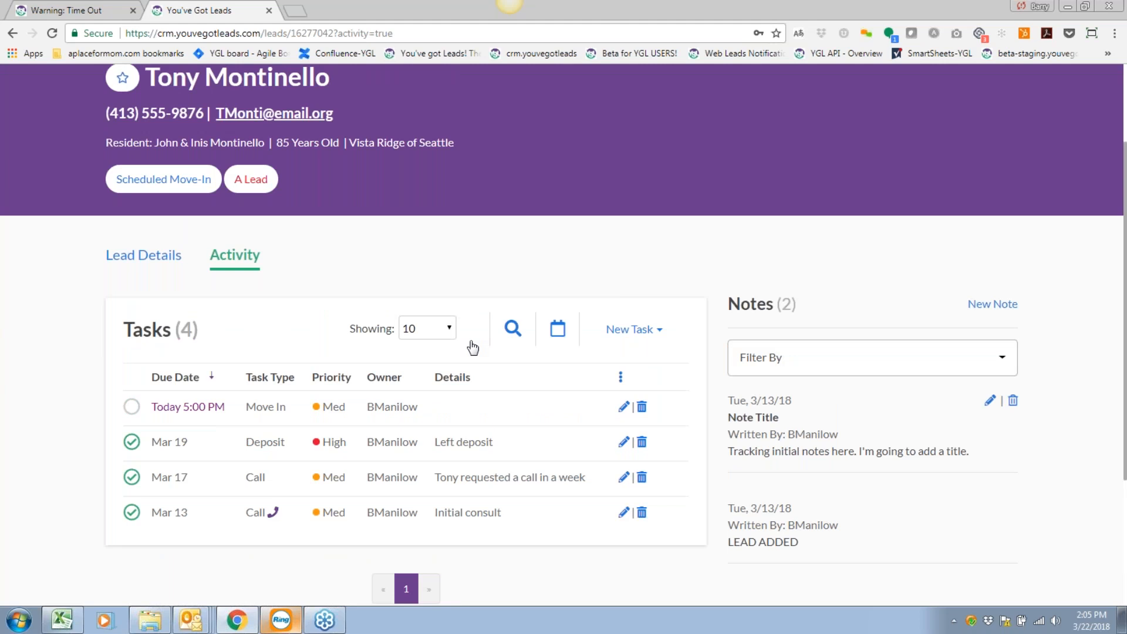
scroll(473, 347, "up", 1)
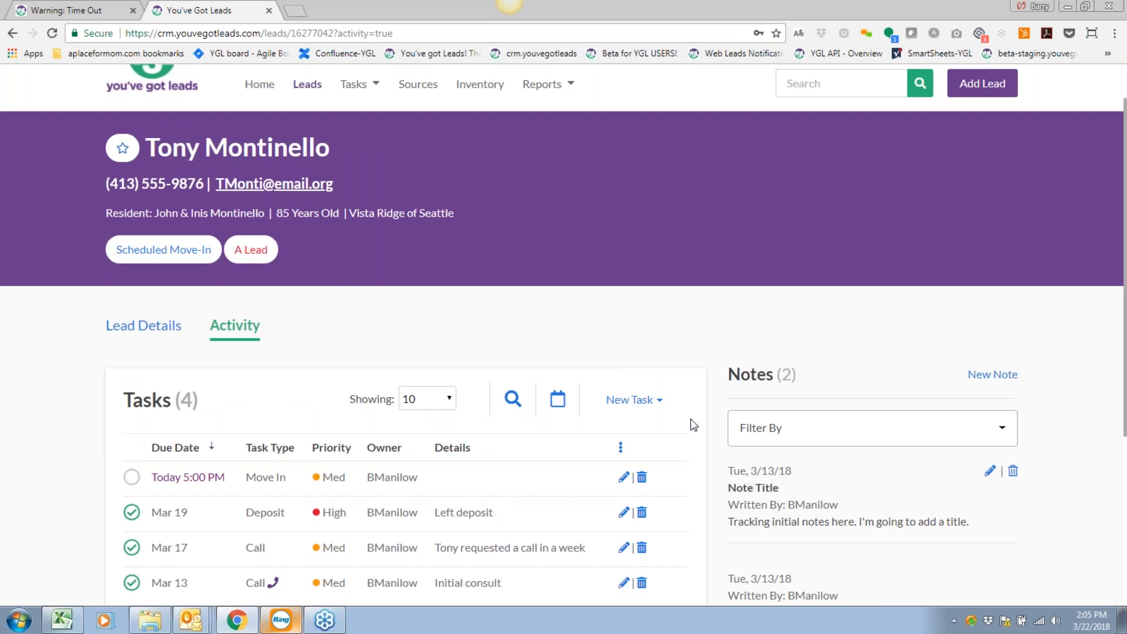
left_click(632, 400)
scroll(643, 417, "down", 3)
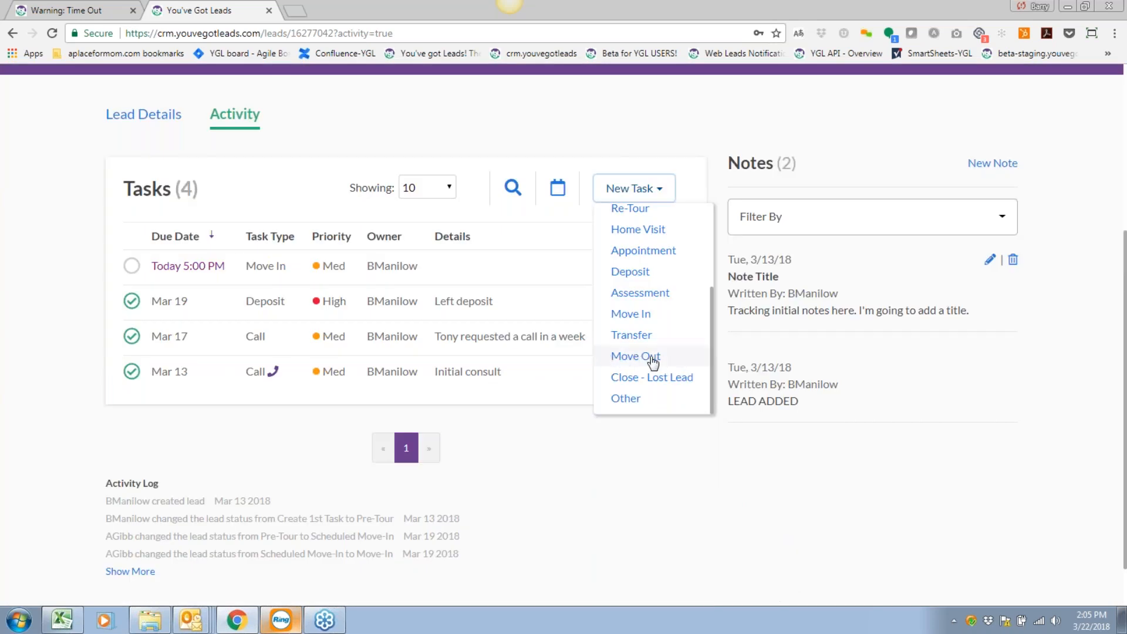
left_click(536, 381)
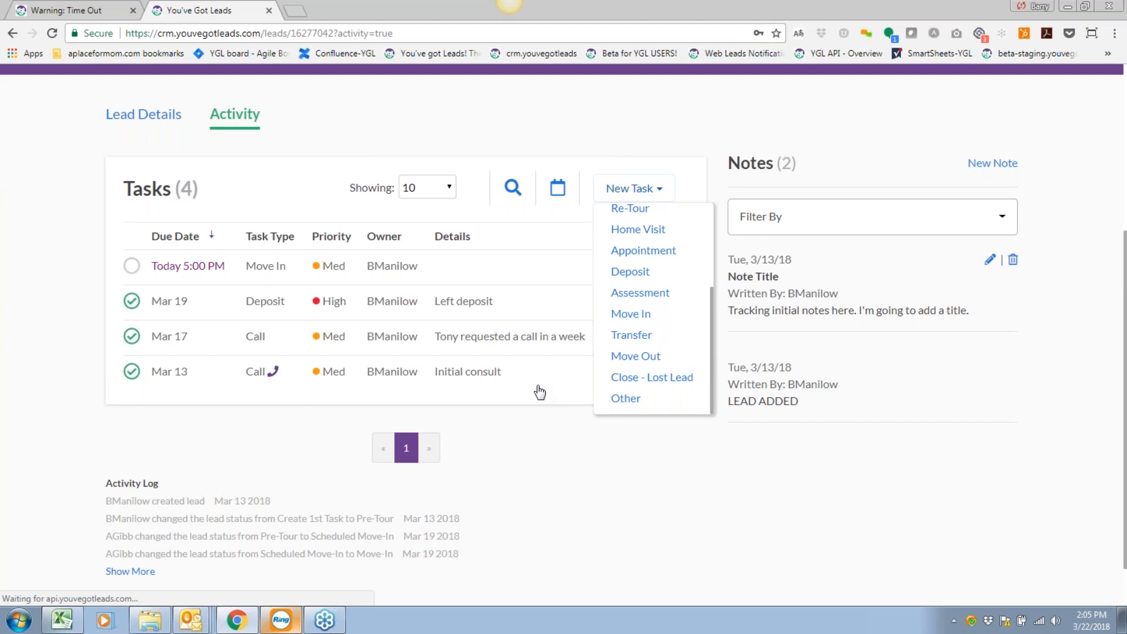
left_click(821, 111)
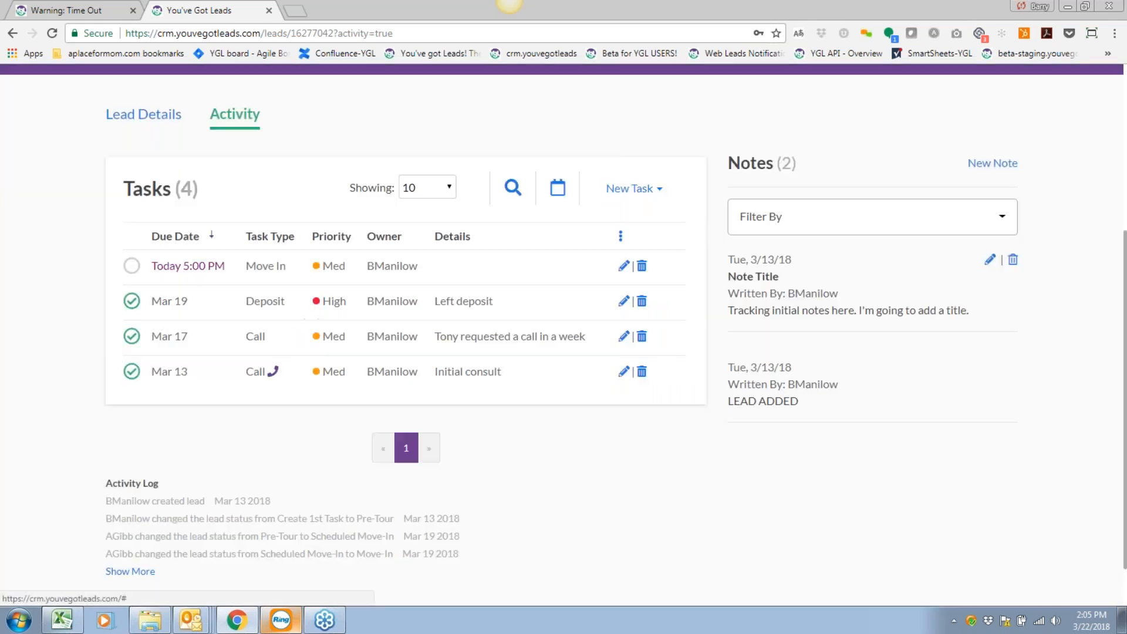
scroll(601, 279, "up", 2)
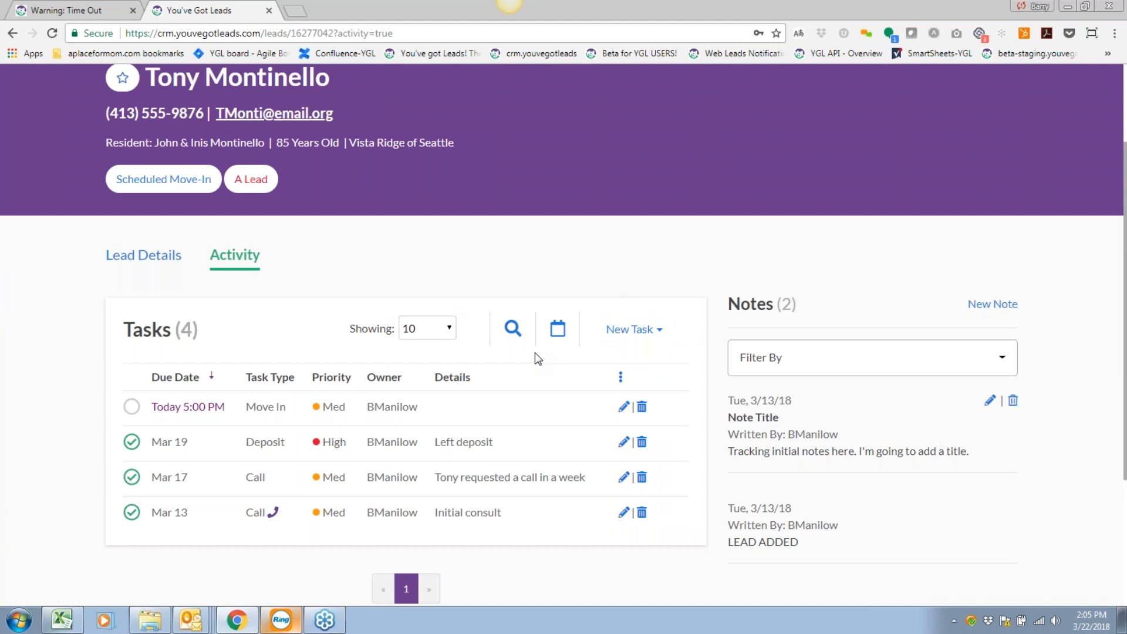
scroll(534, 352, "up", 2)
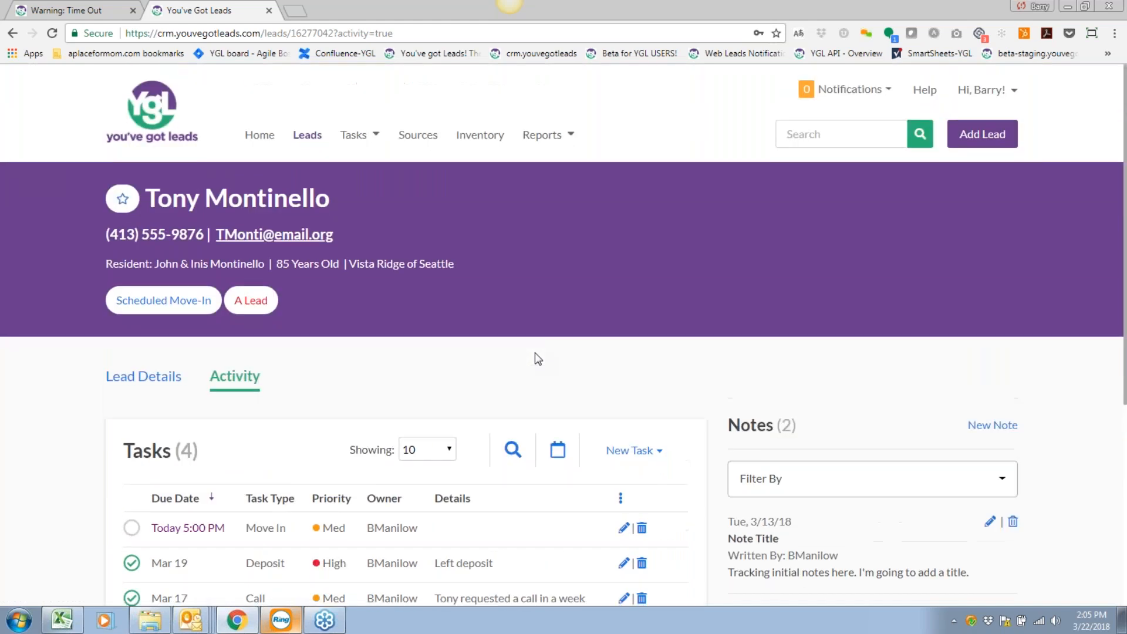
scroll(538, 359, "down", 3)
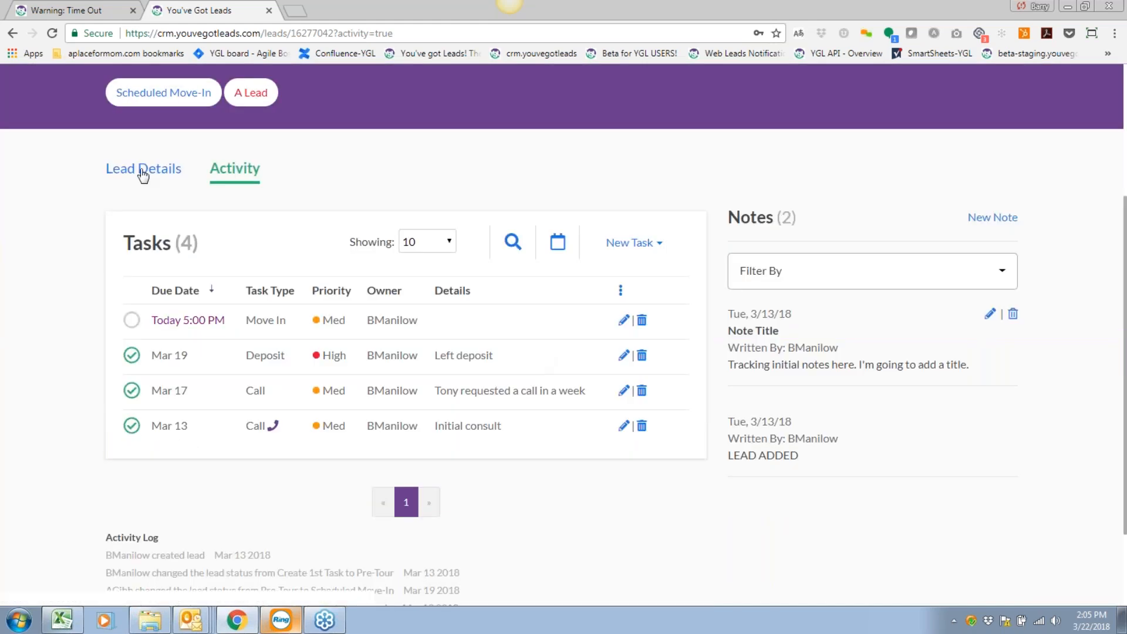
left_click(110, 173)
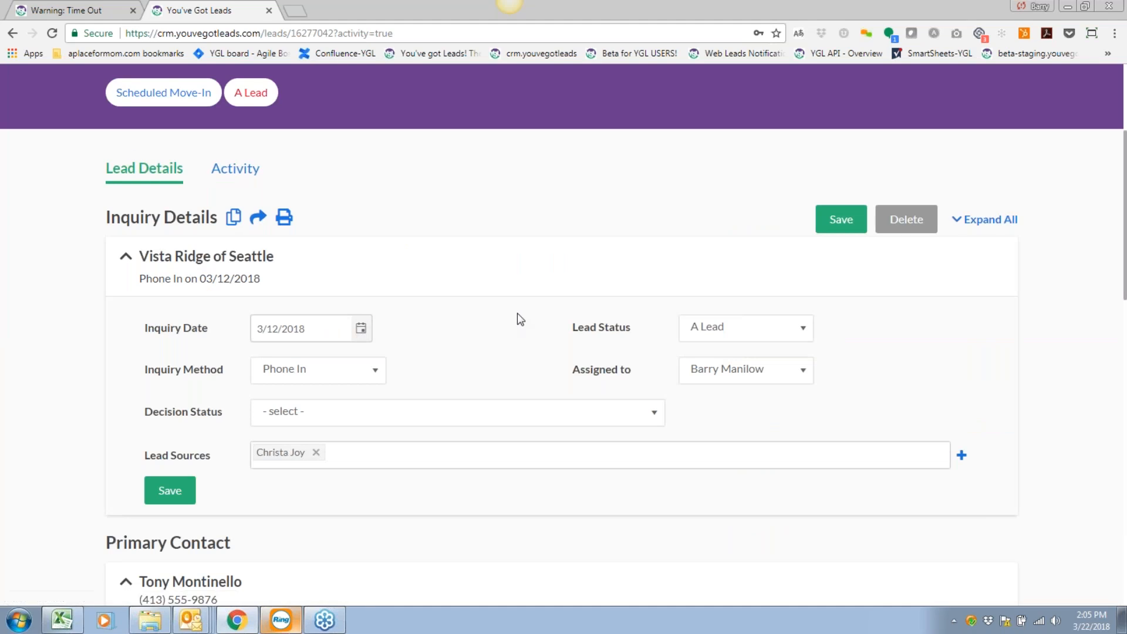
scroll(519, 337, "down", 2)
scroll(517, 332, "up", 2)
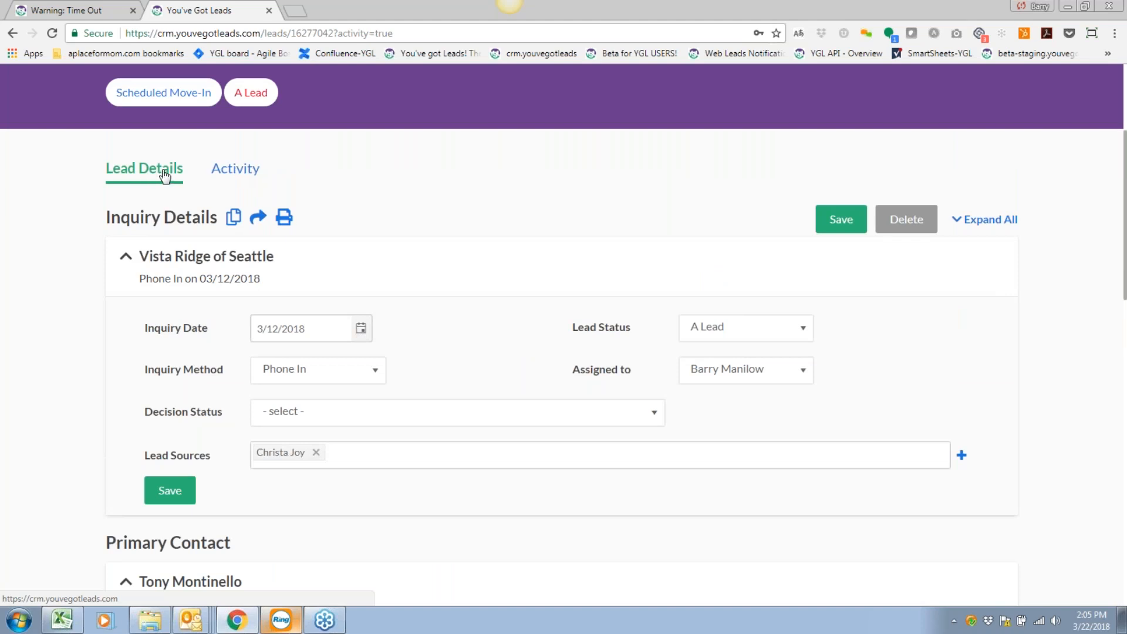
left_click(241, 170)
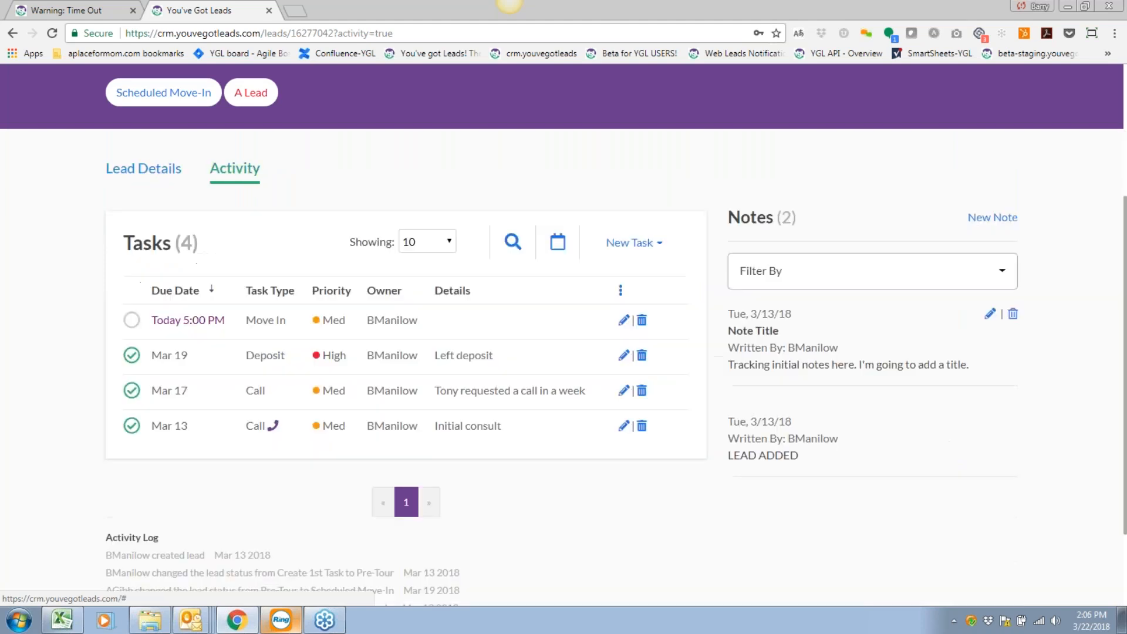
left_click(143, 171)
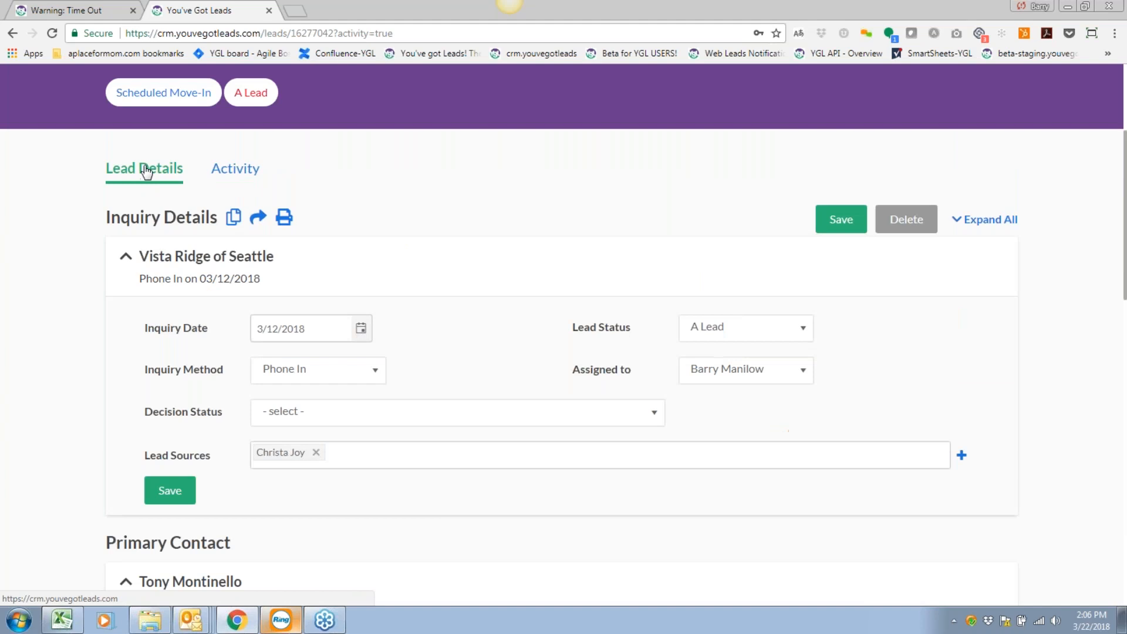
left_click(223, 171)
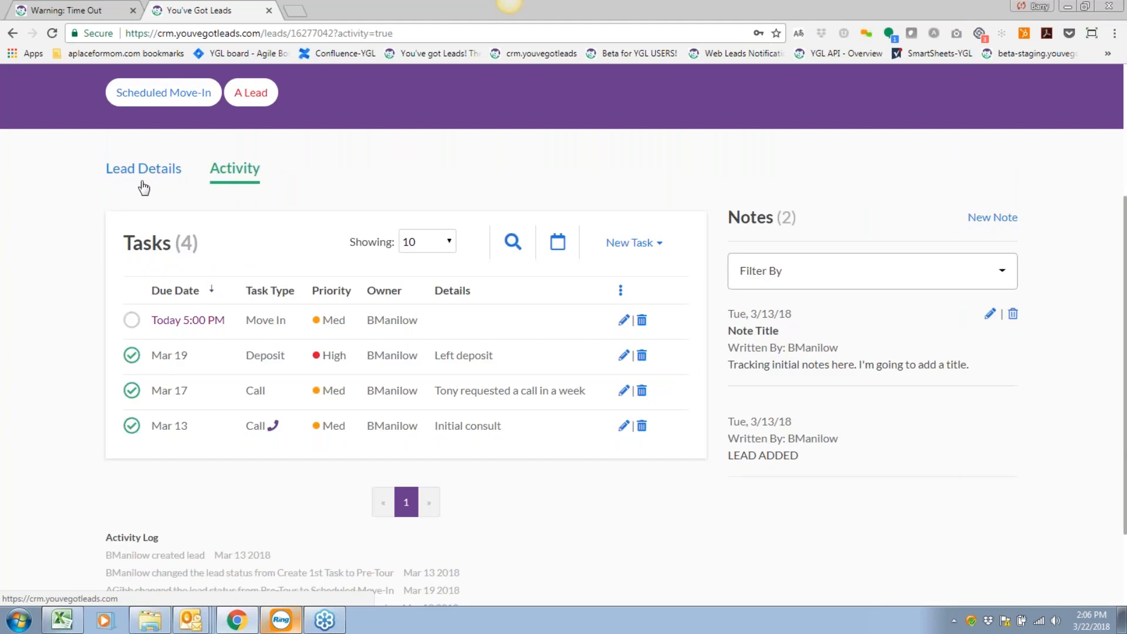
scroll(591, 355, "up", 3)
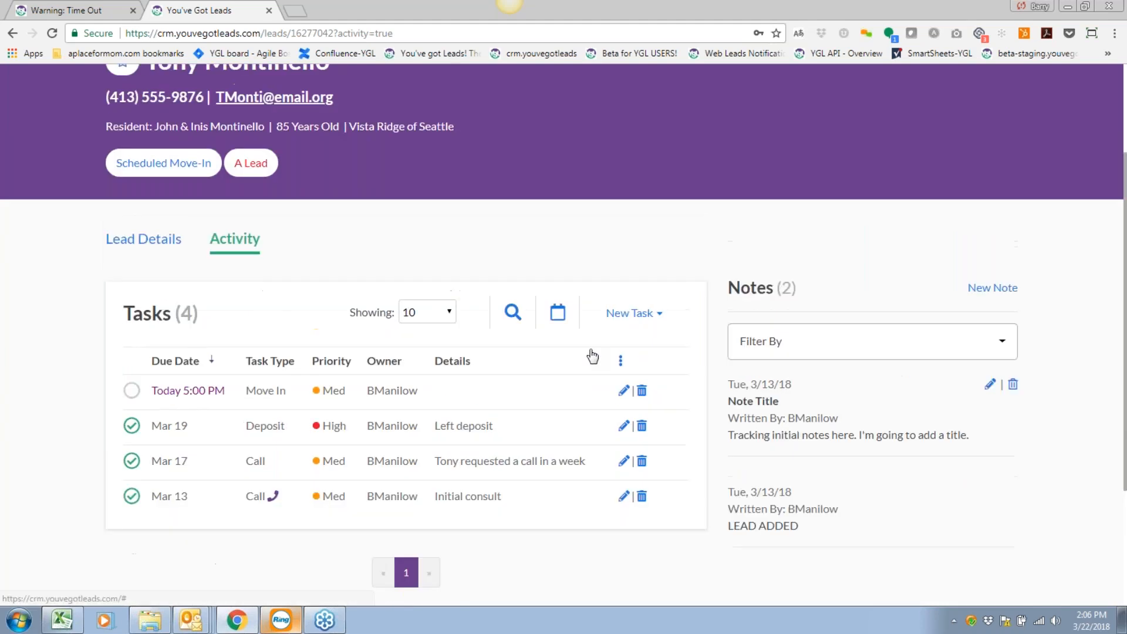
scroll(581, 351, "up", 1)
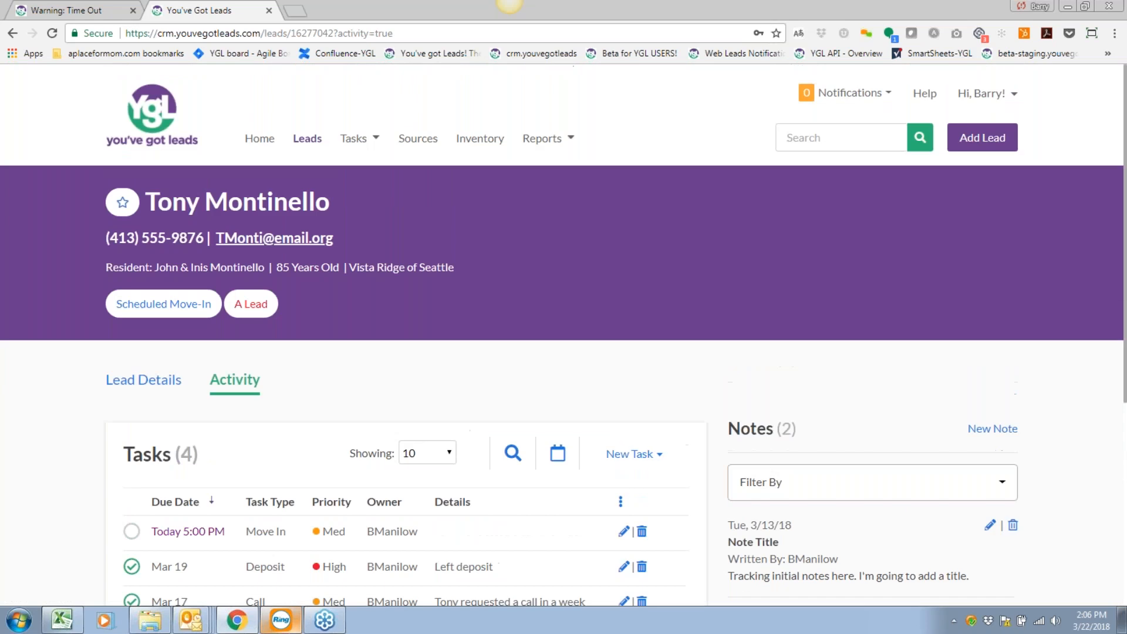
left_click(357, 138)
Open Task Search and browse Vista Ridge of Seattle's 157 incomplete tasks.
left_click(389, 170)
scroll(740, 428, "down", 1)
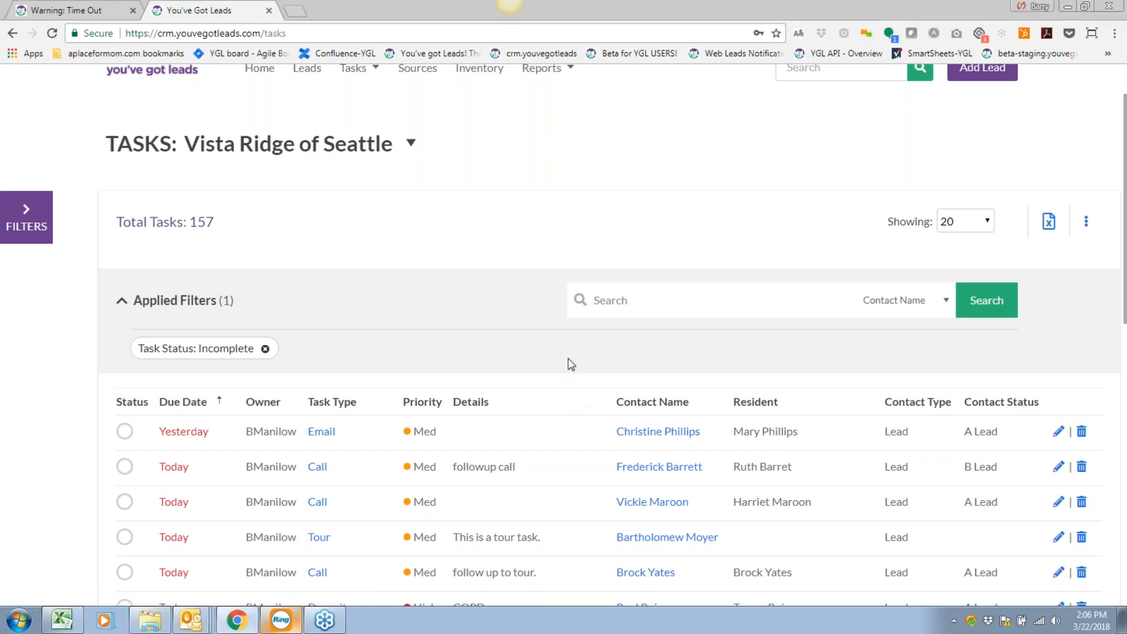
scroll(571, 364, "down", 1)
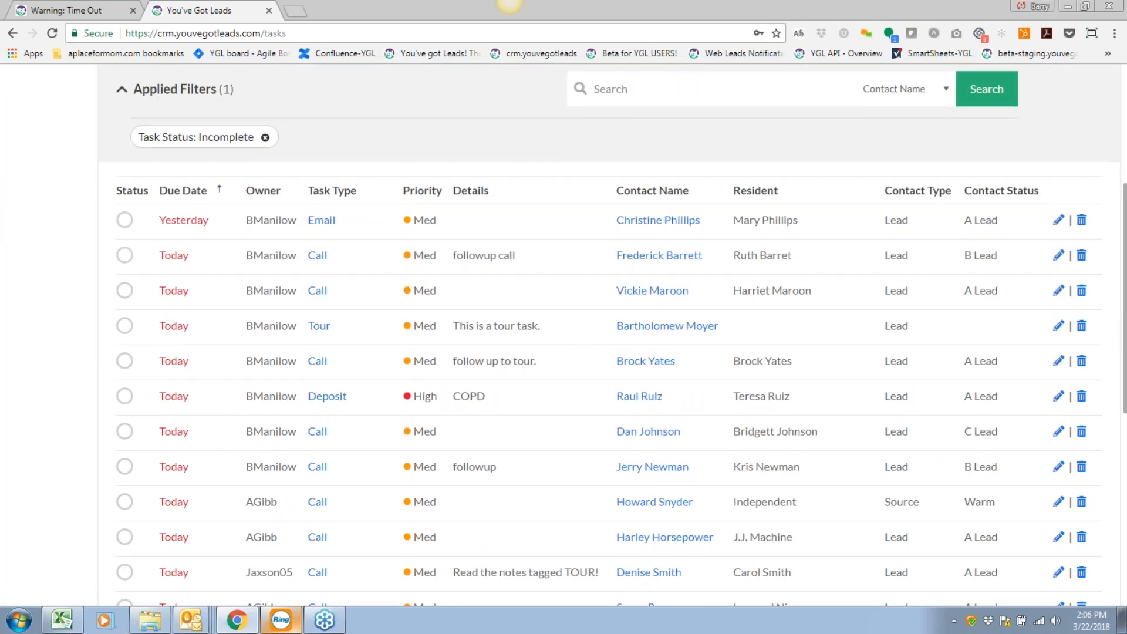
scroll(609, 335, "down", 1)
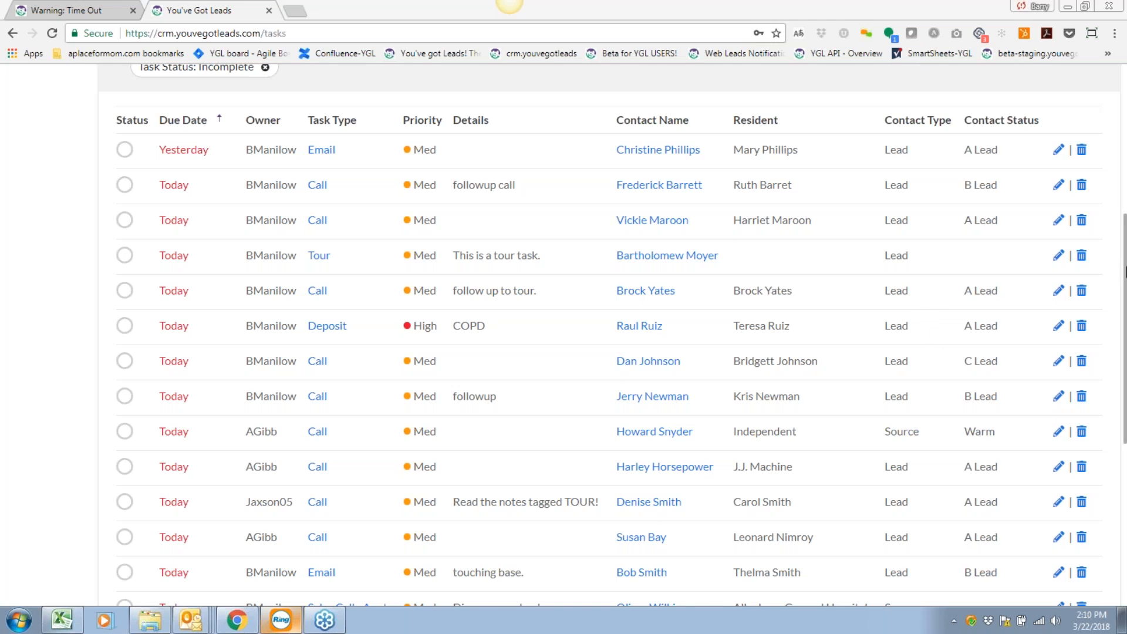
scroll(1115, 253, "up", 6)
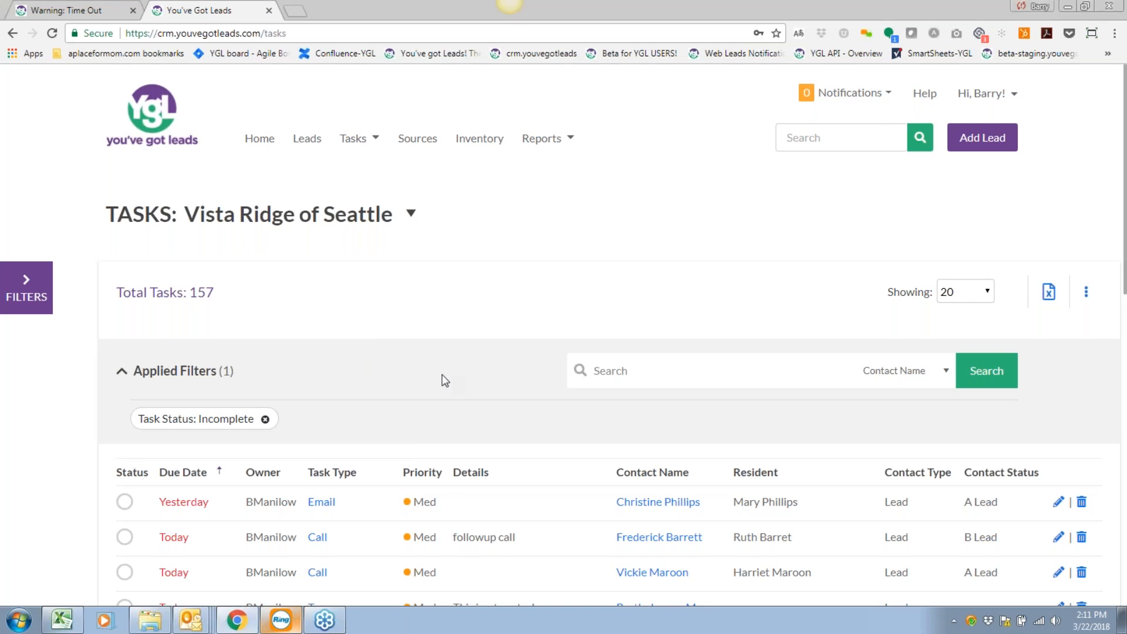
scroll(437, 390, "down", 3)
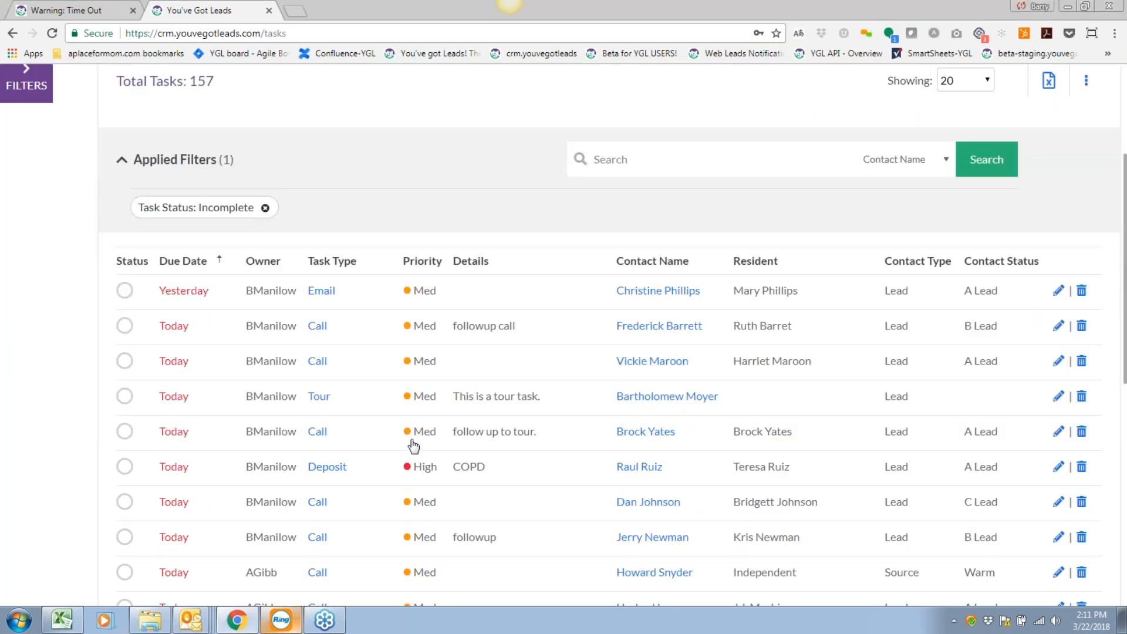
scroll(579, 446, "down", 5)
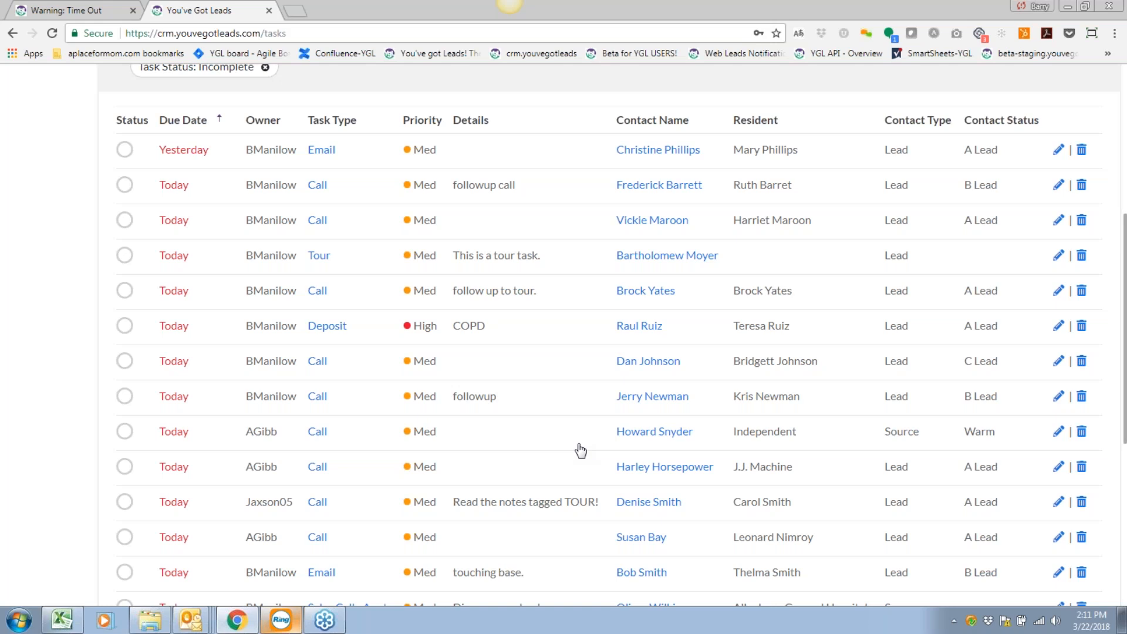
scroll(580, 450, "up", 8)
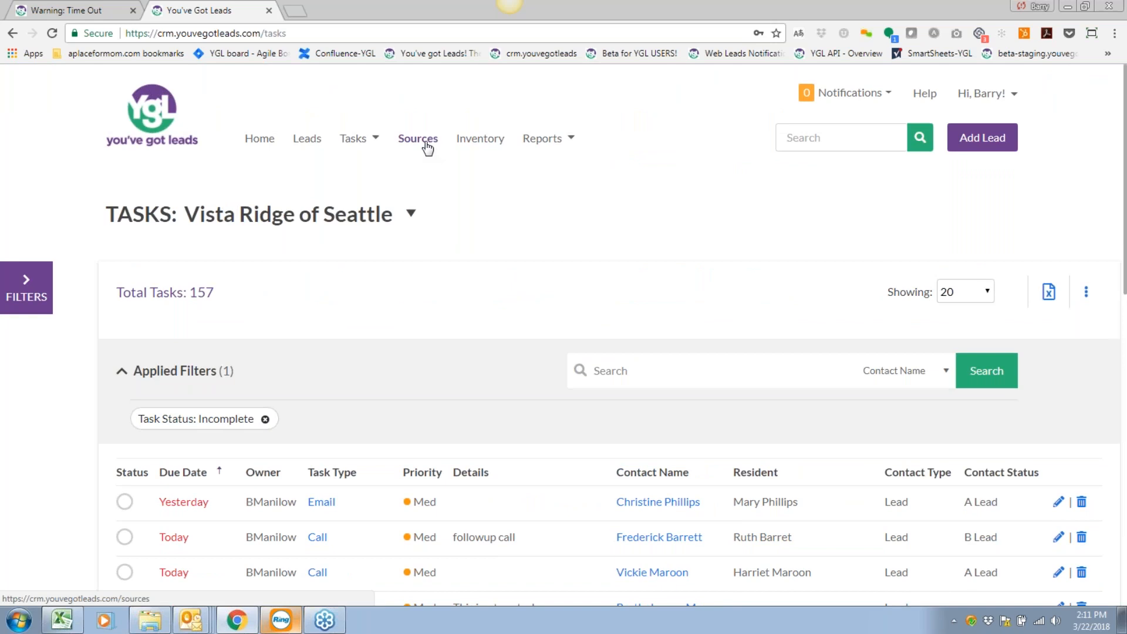
scroll(449, 318, "down", 3)
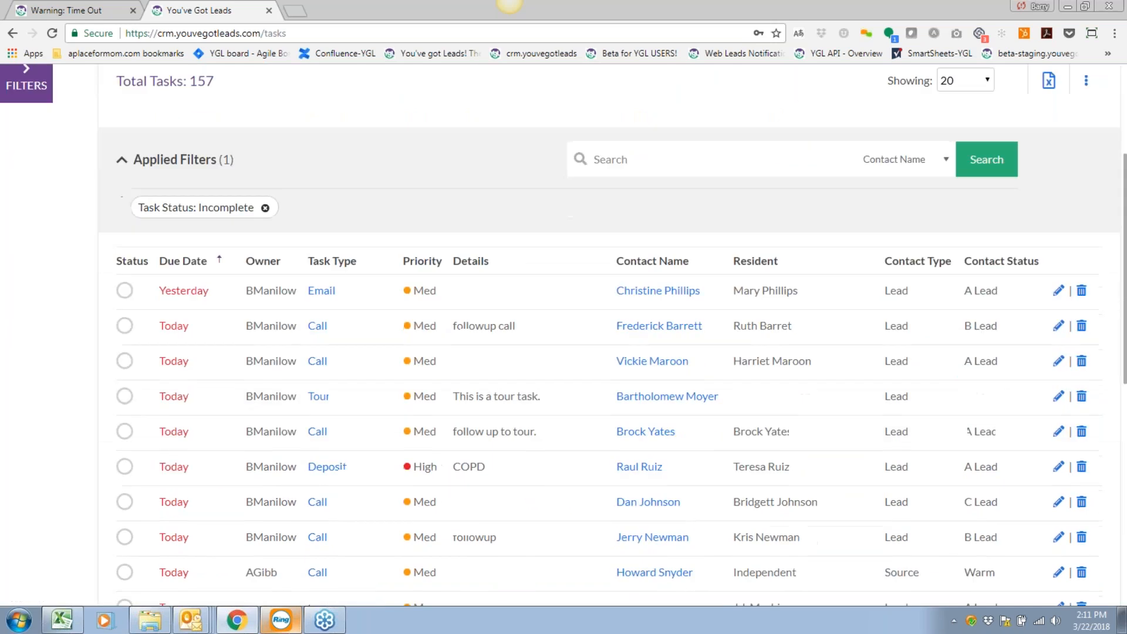
scroll(448, 318, "up", 2)
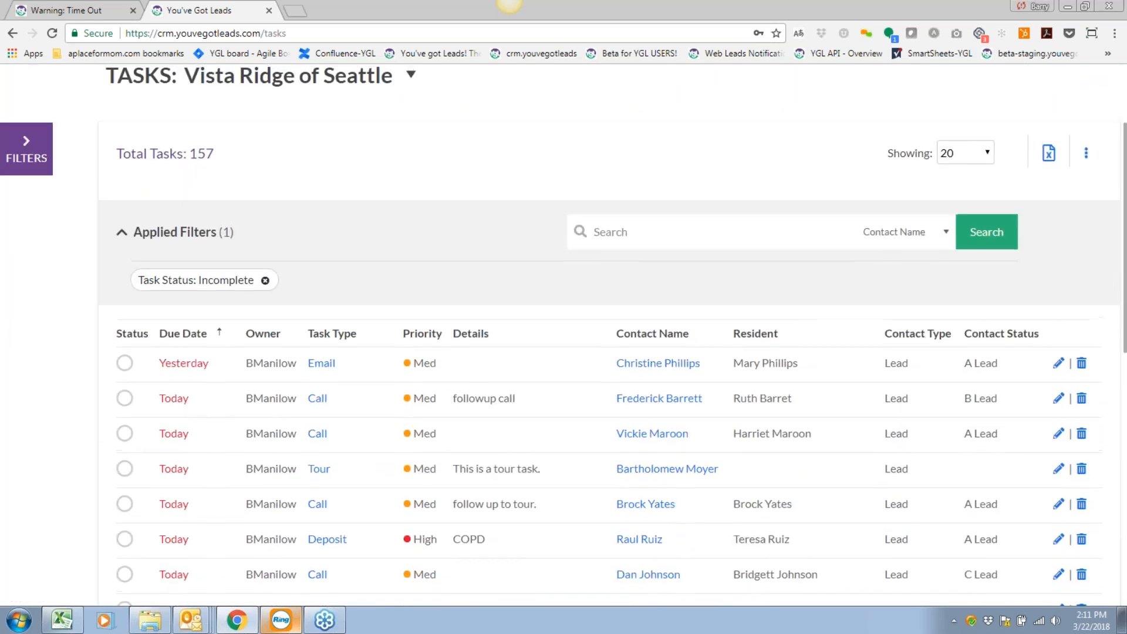
scroll(62, 279, "up", 3)
Add a Contact Type '- All -' filter to the Tasks page, then collapse the filters panel.
left_click(42, 285)
scroll(373, 417, "down", 3)
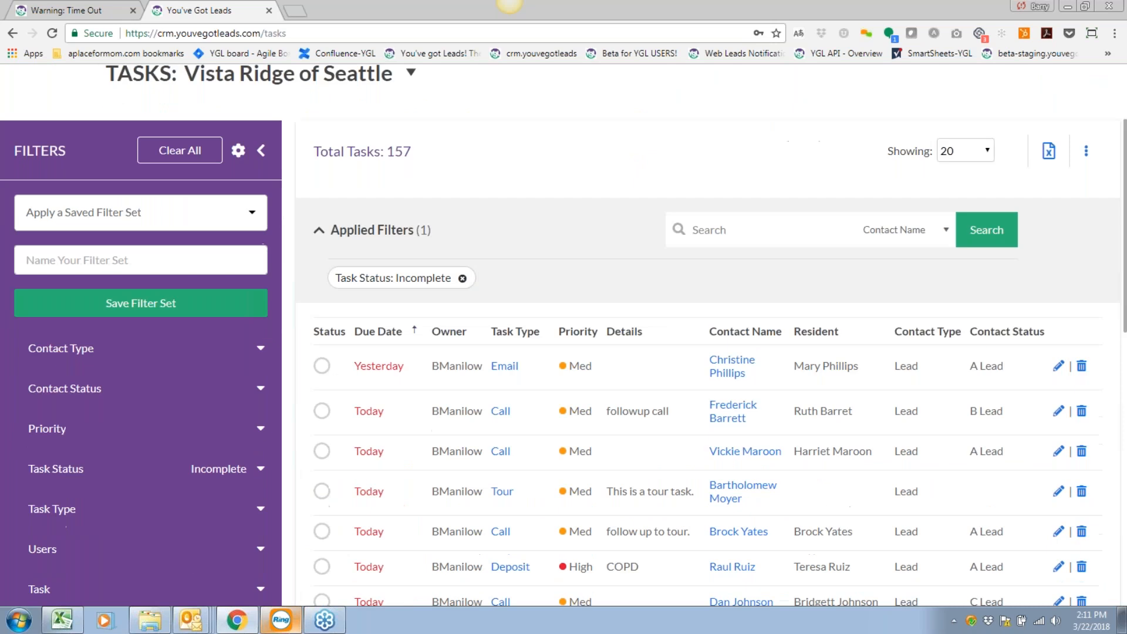
scroll(374, 417, "down", 1)
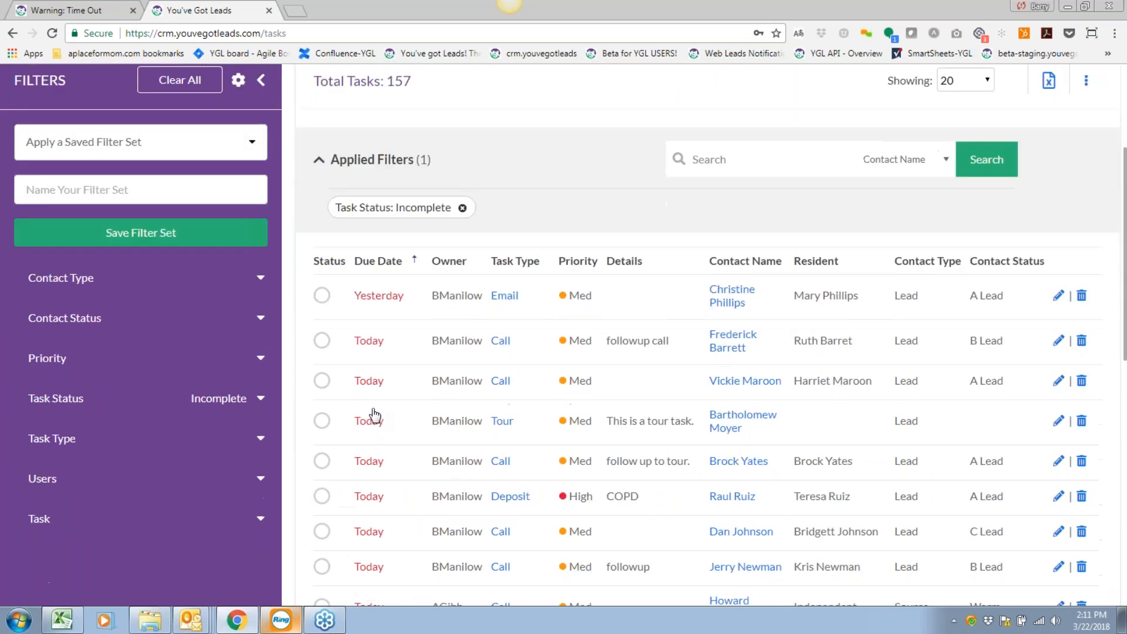
left_click(261, 81)
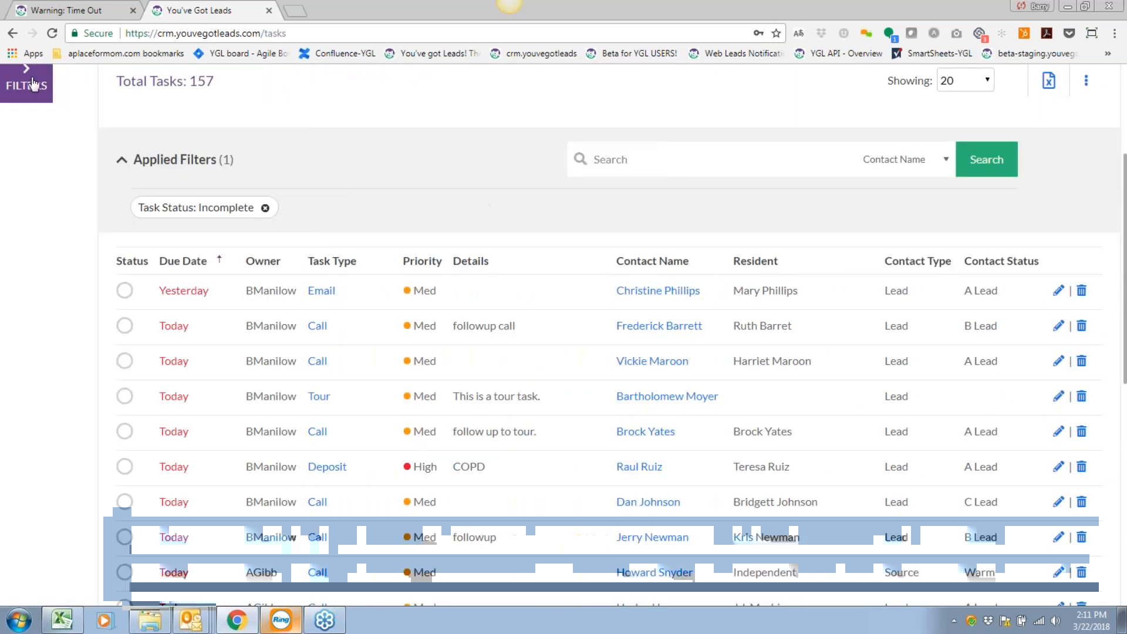
left_click(26, 82)
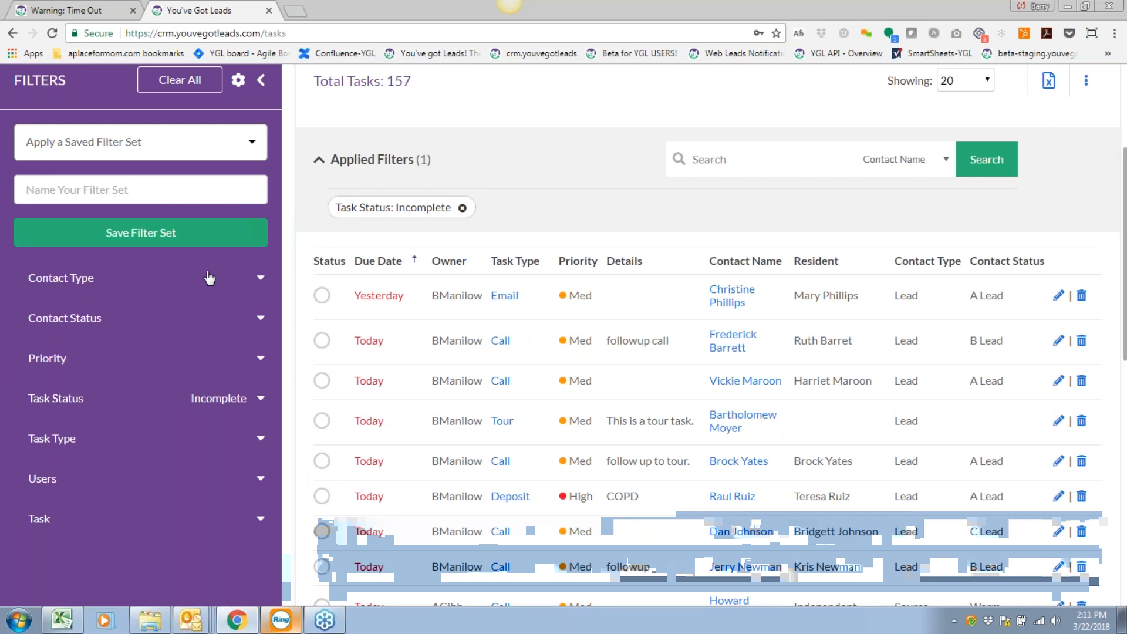
left_click(205, 278)
left_click(154, 322)
scroll(154, 324, "up", 2)
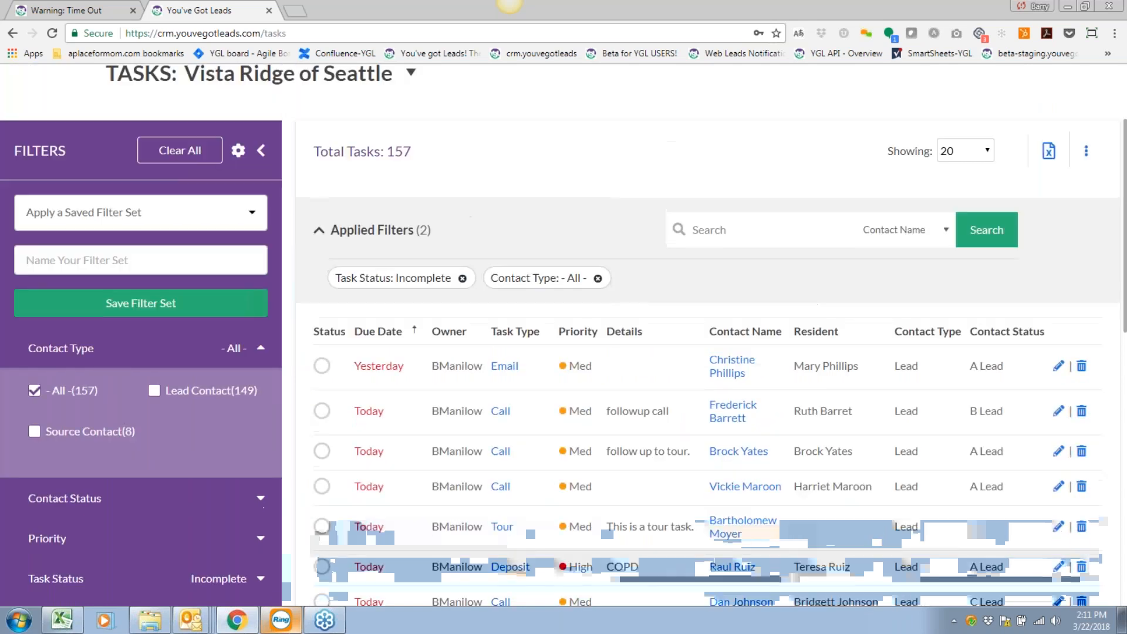
left_click(260, 151)
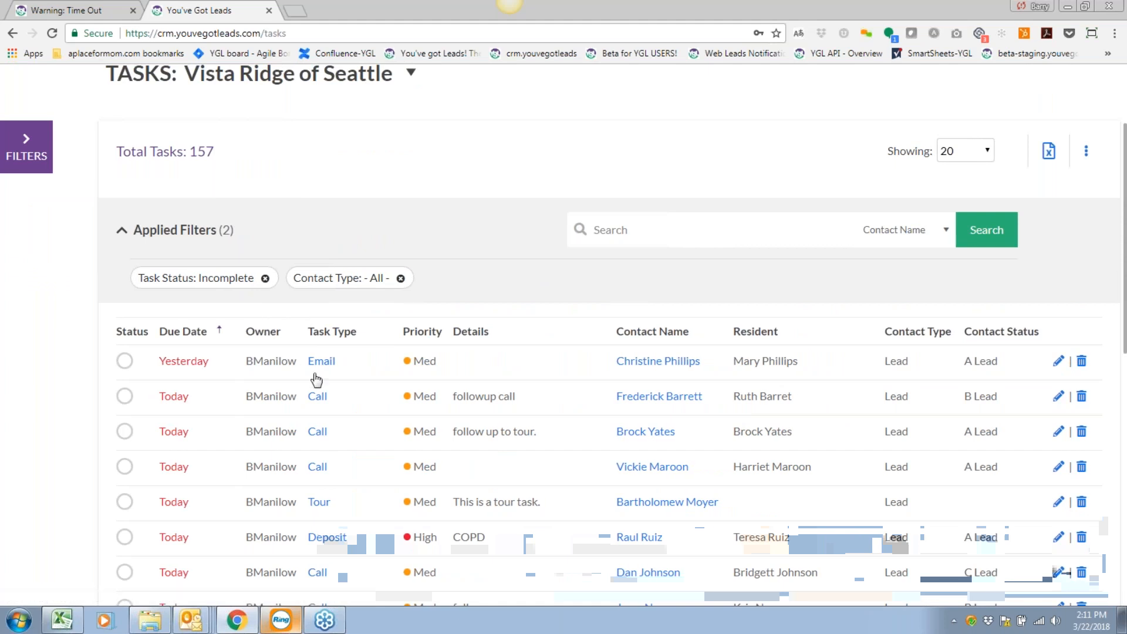
scroll(315, 376, "down", 1)
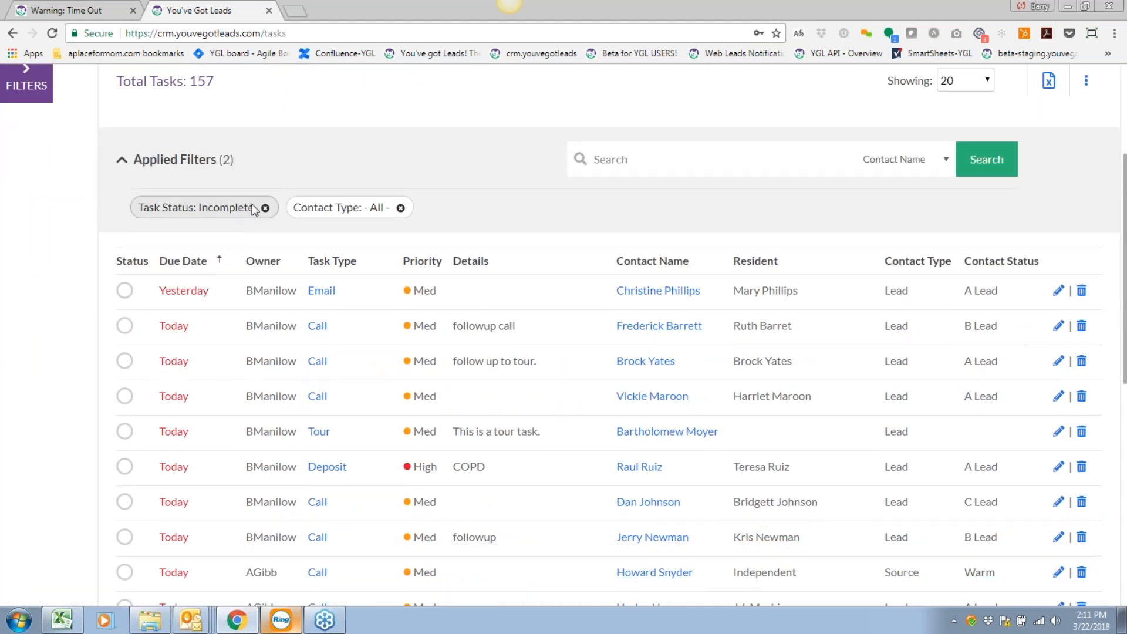
scroll(314, 355, "up", 2)
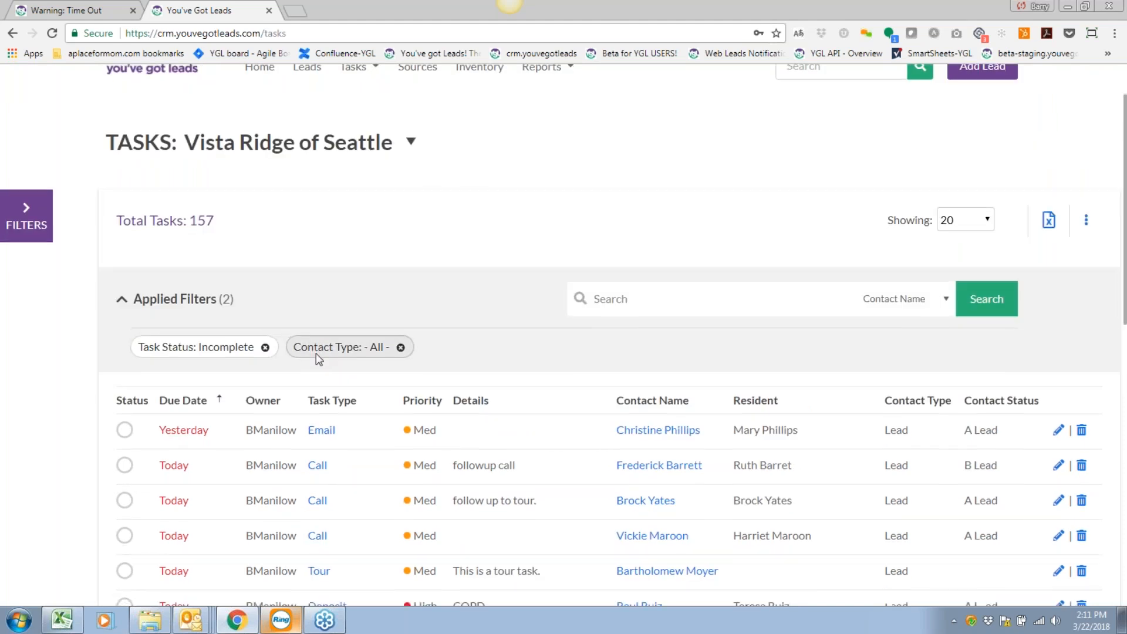
scroll(313, 352, "down", 2)
scroll(313, 352, "down", 1)
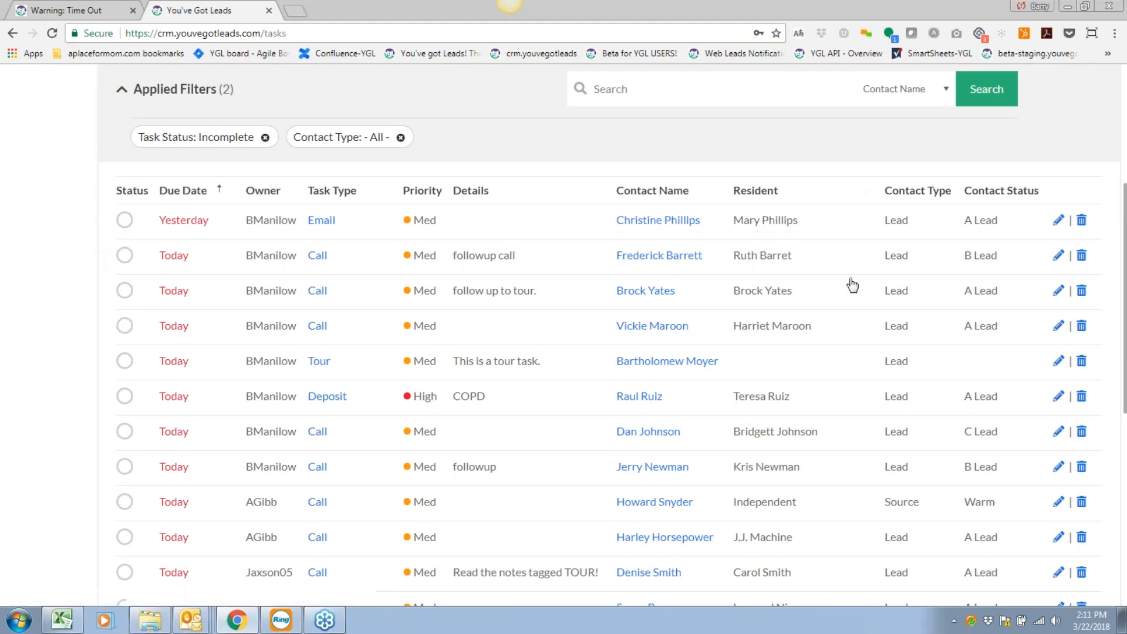
scroll(840, 362, "up", 1)
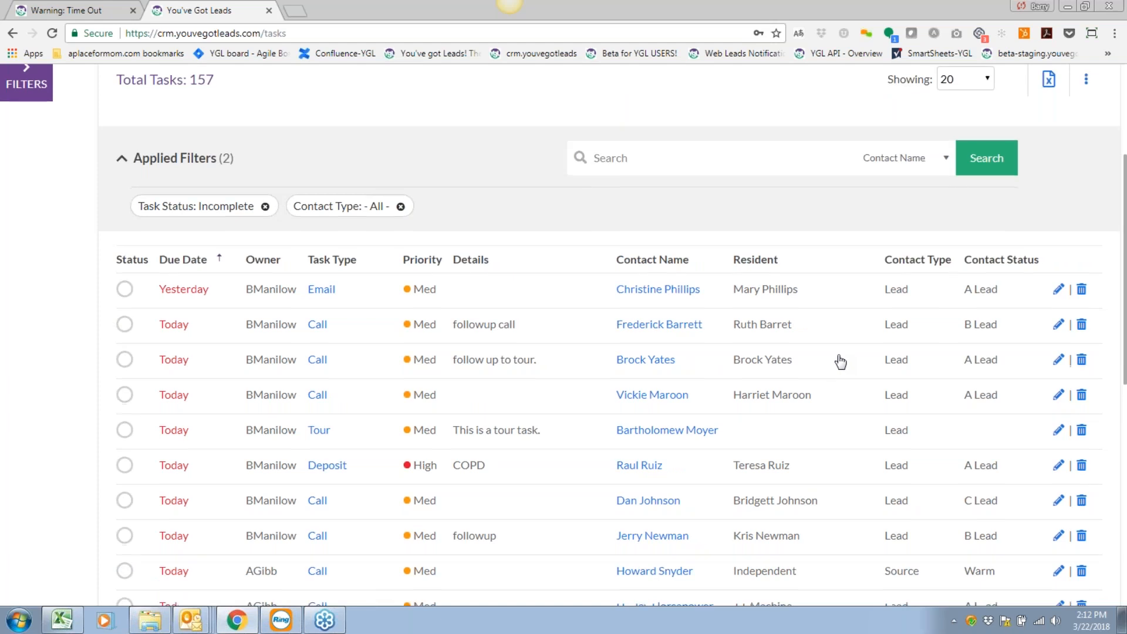
scroll(839, 361, "down", 2)
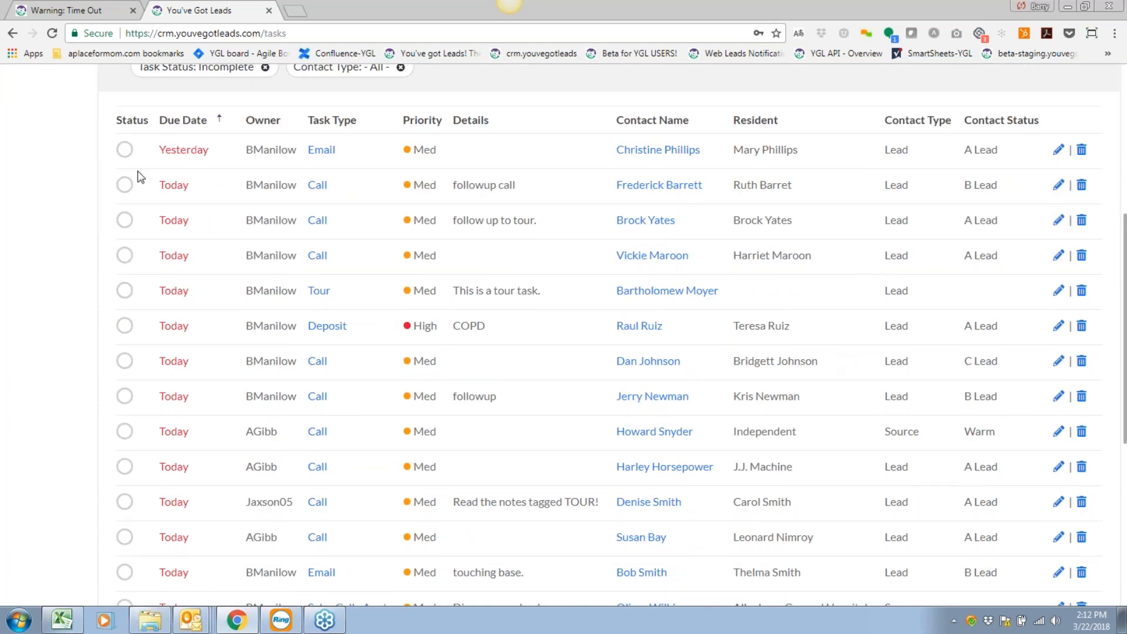
Mark the Email task due yesterday as done, opening its Email form.
left_click(124, 149)
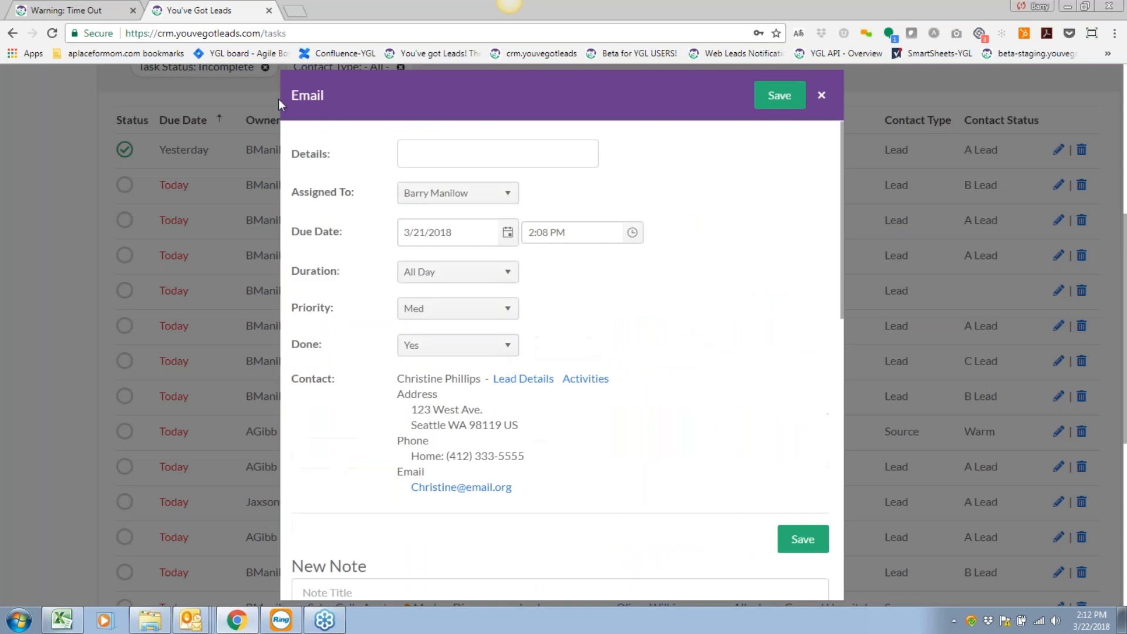
scroll(725, 562, "down", 4)
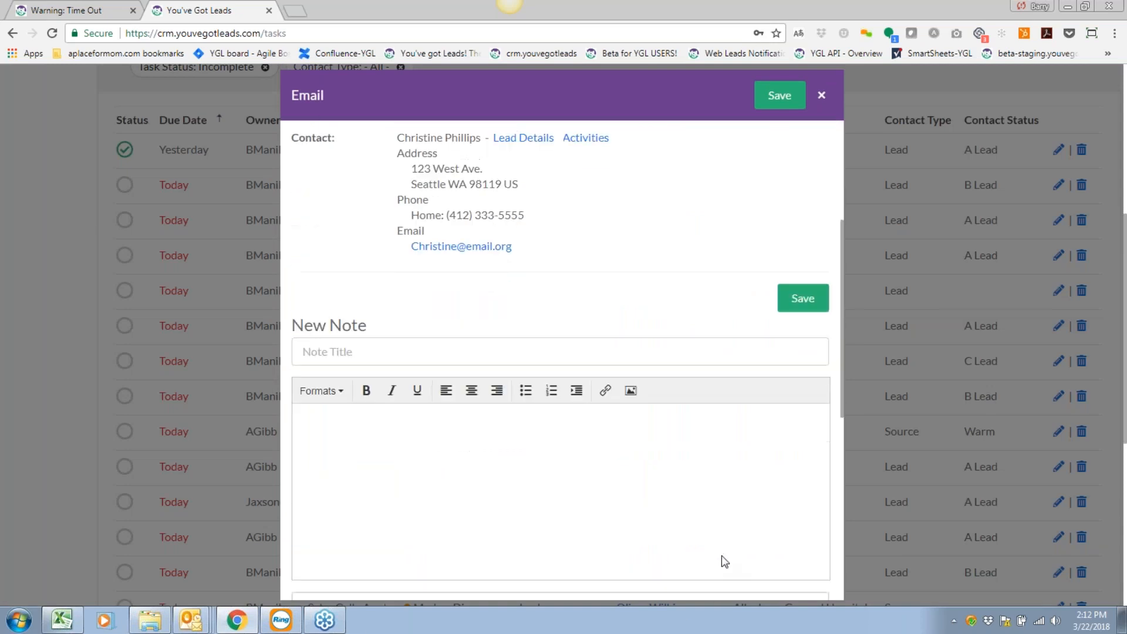
scroll(725, 562, "up", 5)
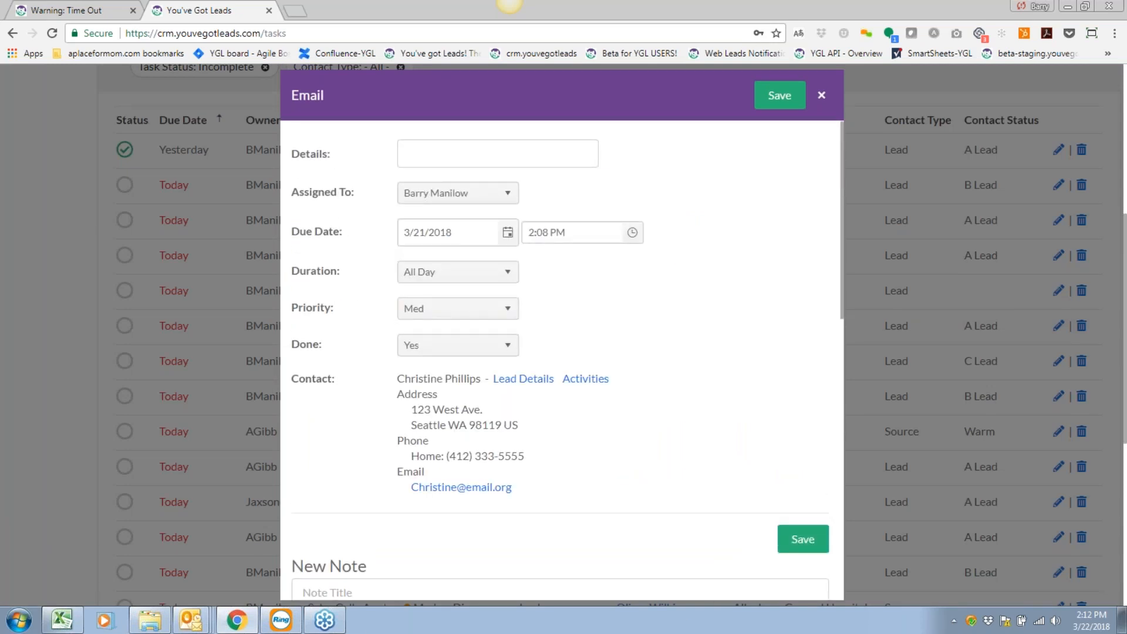
Save the finished email task and start a Mail follow-up reading 'Send new brochure.'.
left_click(786, 95)
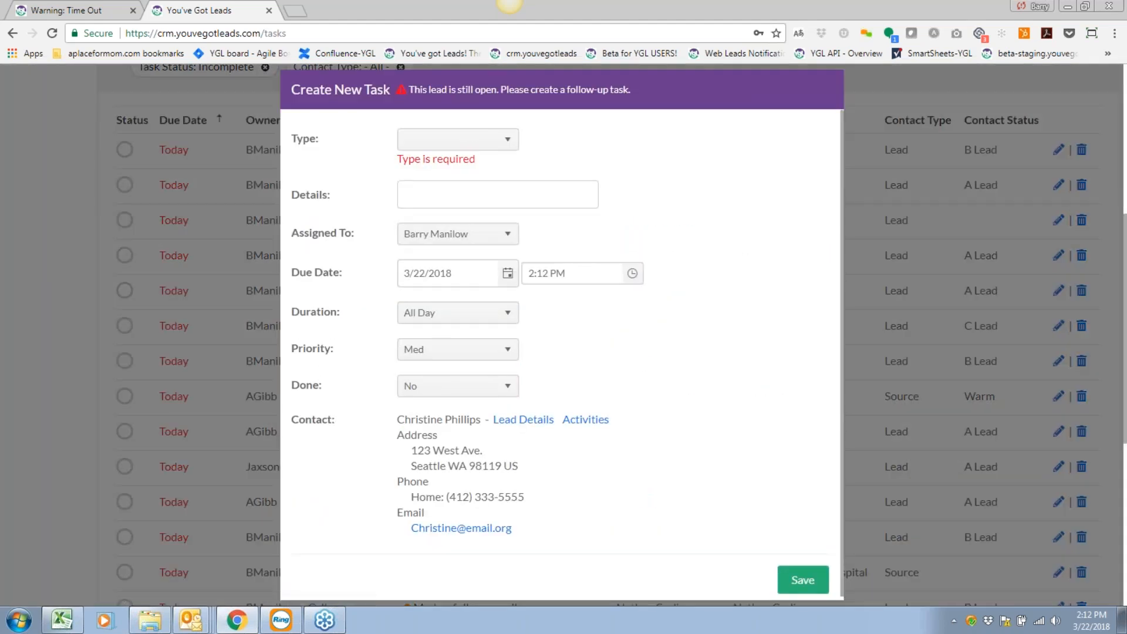
left_click(478, 141)
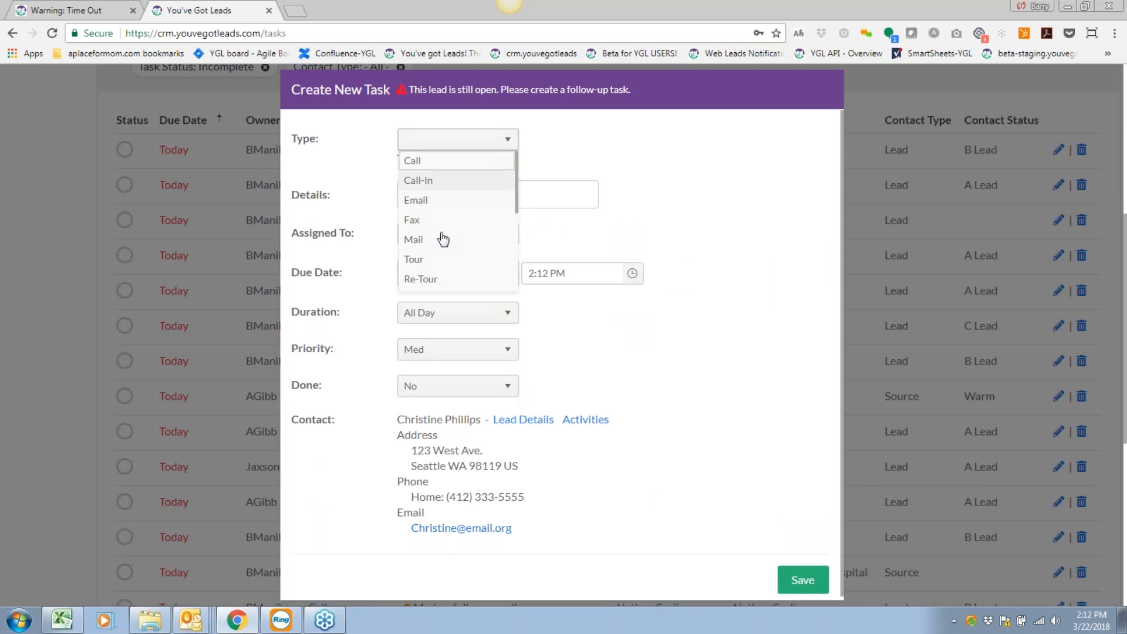
left_click(424, 241)
left_click(434, 187)
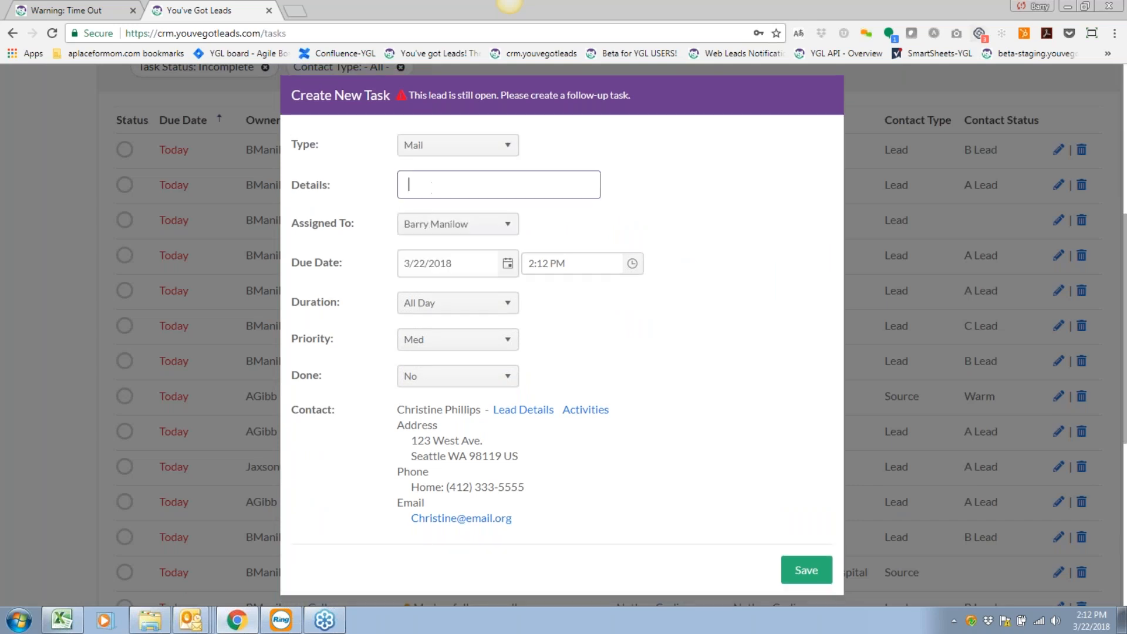
type("Send new brochure.")
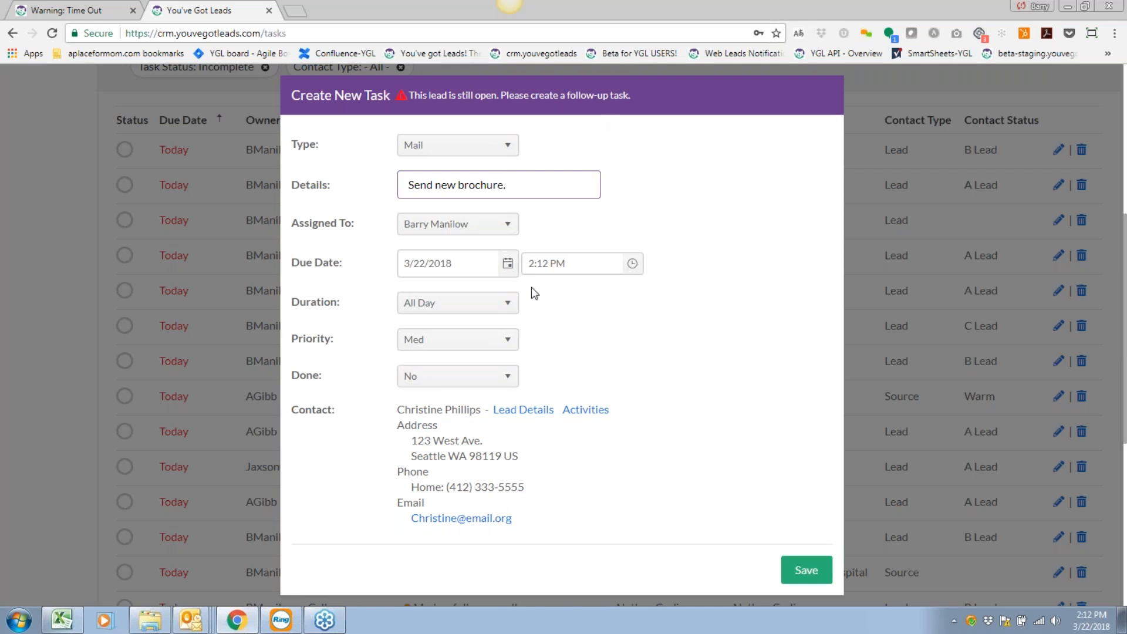
Set the Mail follow-up due 3/29/2018, save it, and tick the followup call done.
left_click(508, 263)
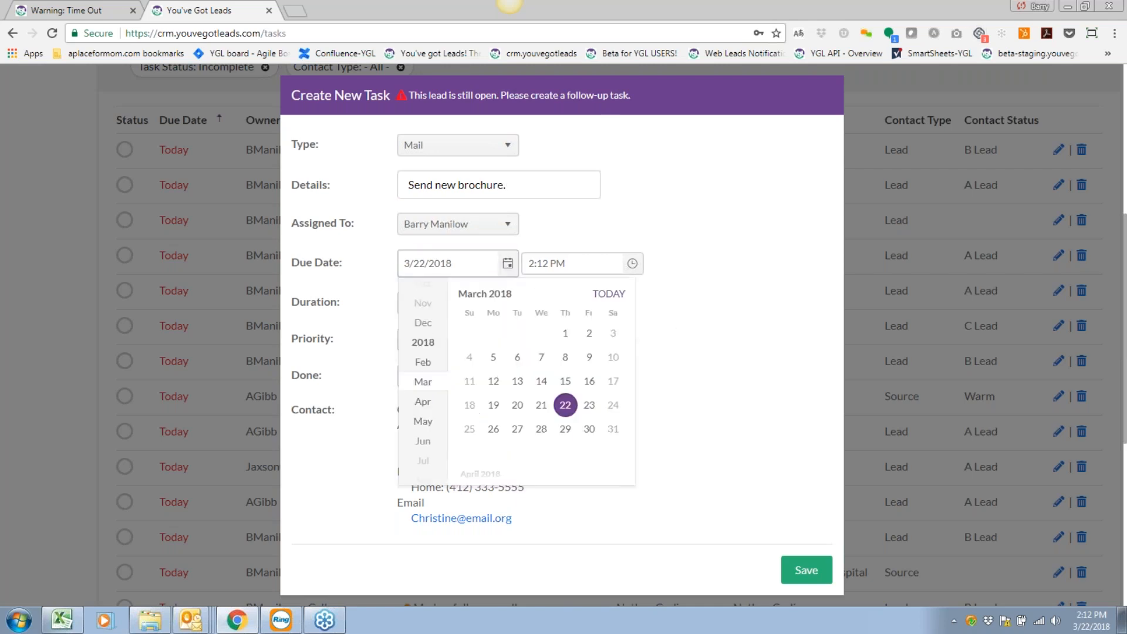
left_click(565, 430)
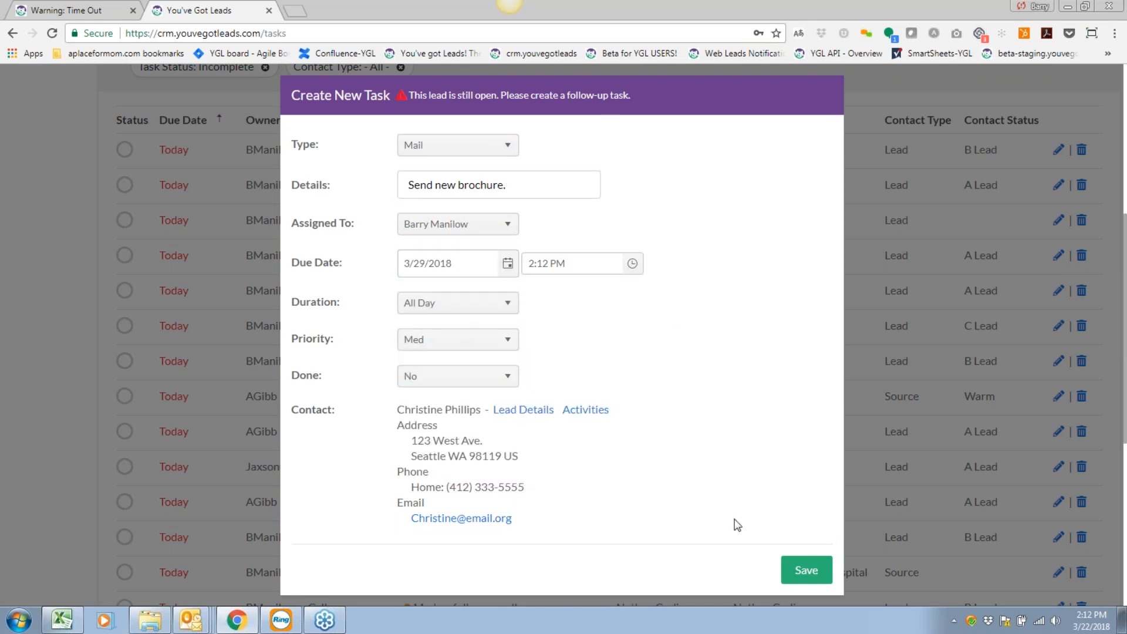
left_click(805, 572)
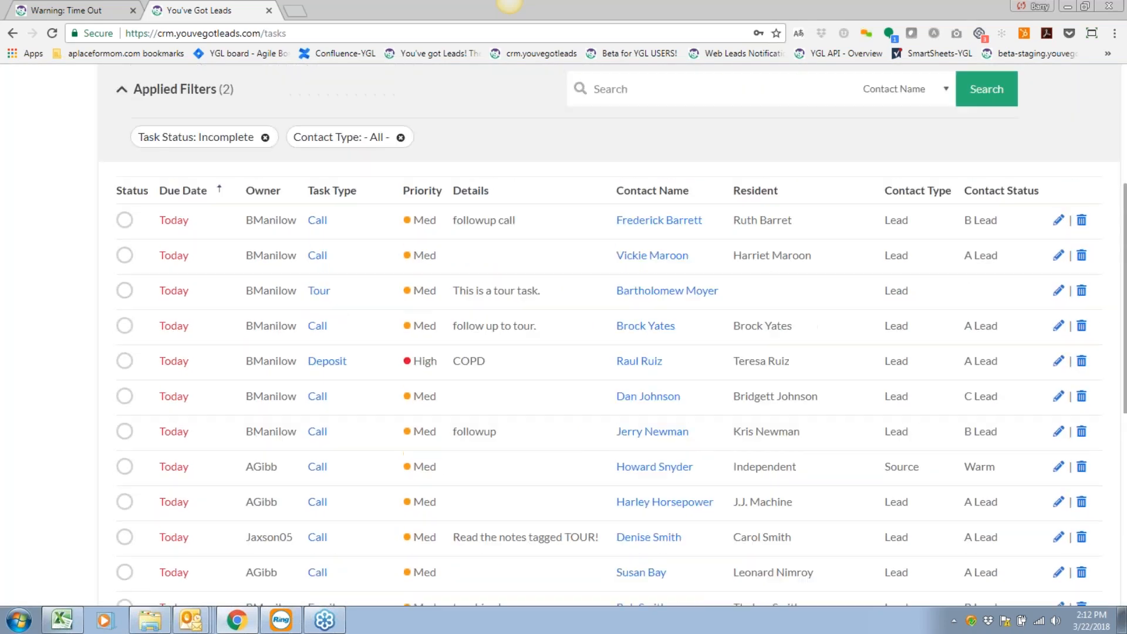
left_click(124, 219)
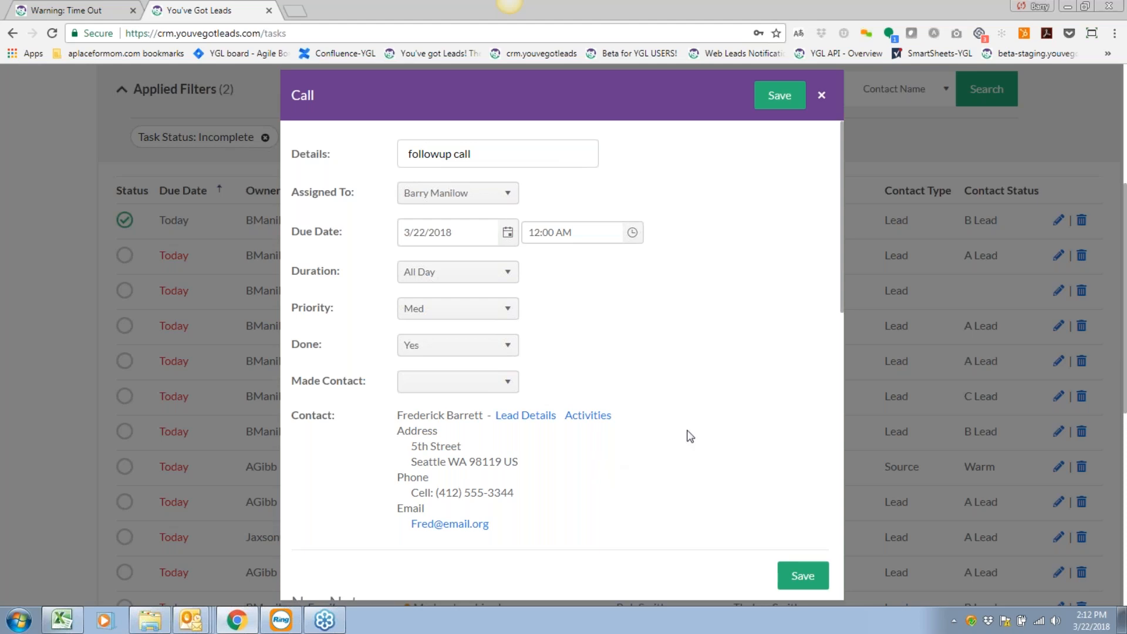
Set Made Contact to Yes on the followup call and save it.
left_click(505, 388)
left_click(410, 403)
left_click(783, 97)
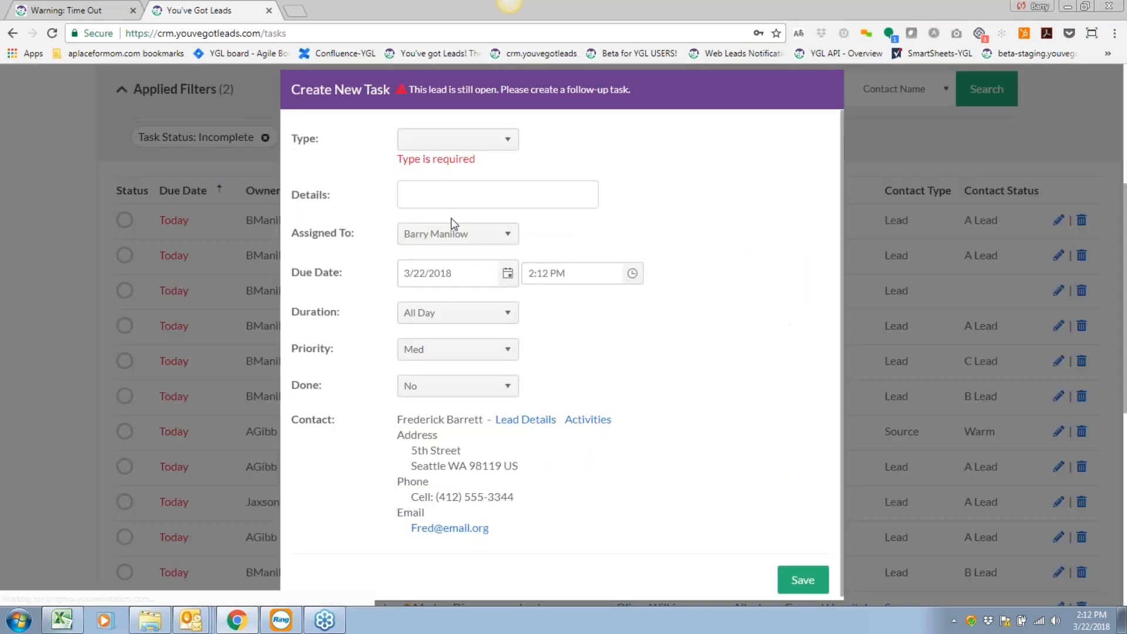
Make the follow-up a Tour task reading 'Wants a tour' due March 30, 2018.
left_click(507, 139)
left_click(425, 259)
left_click(430, 183)
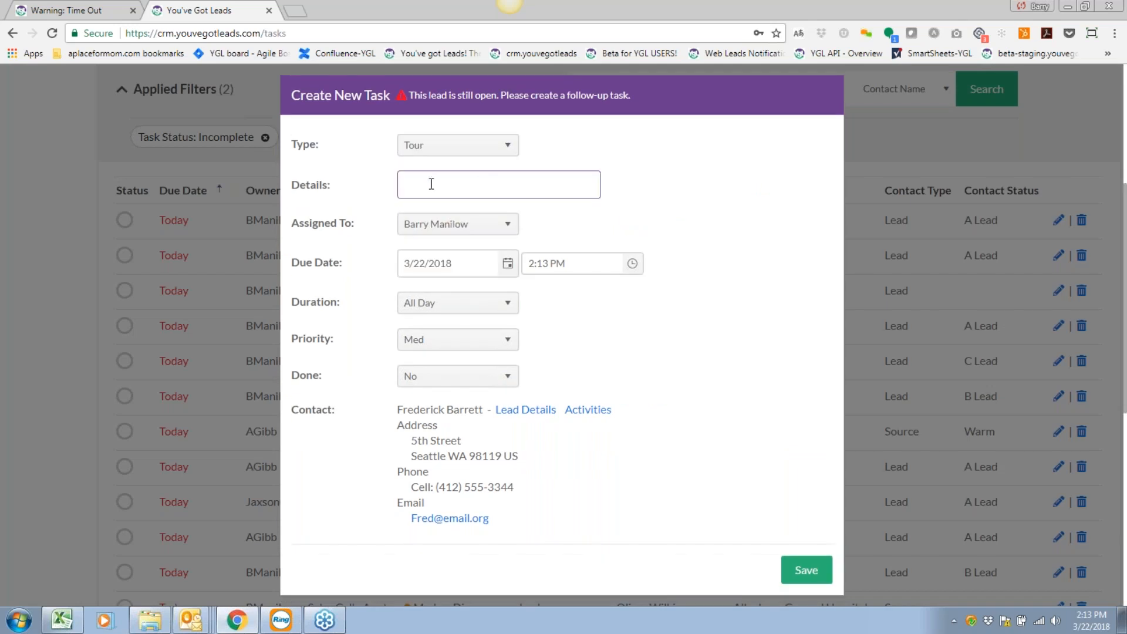
type("Wants a tour.")
left_click(506, 264)
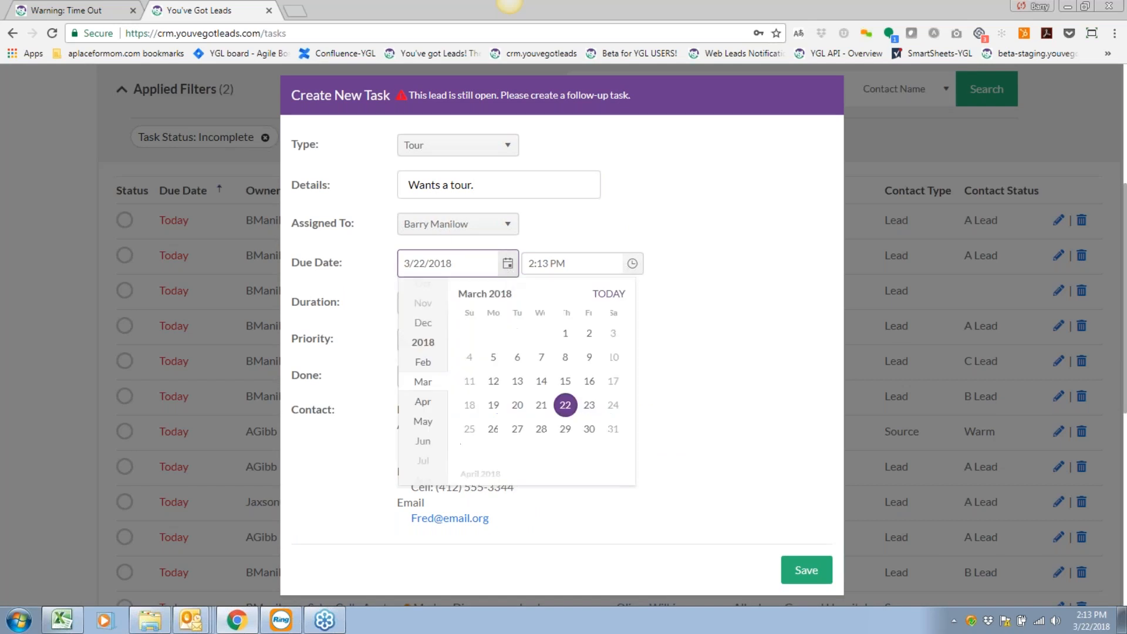
left_click(589, 429)
Set the Tour task to 4:15 PM with a 1.25 hr duration and save it.
left_click(632, 263)
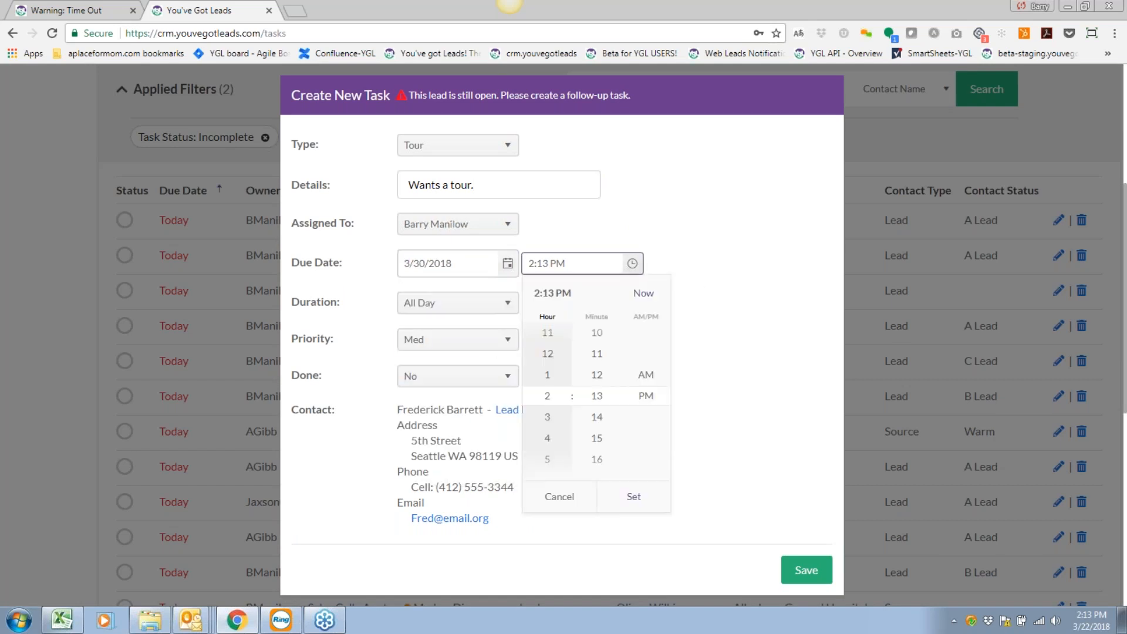
left_click(549, 442)
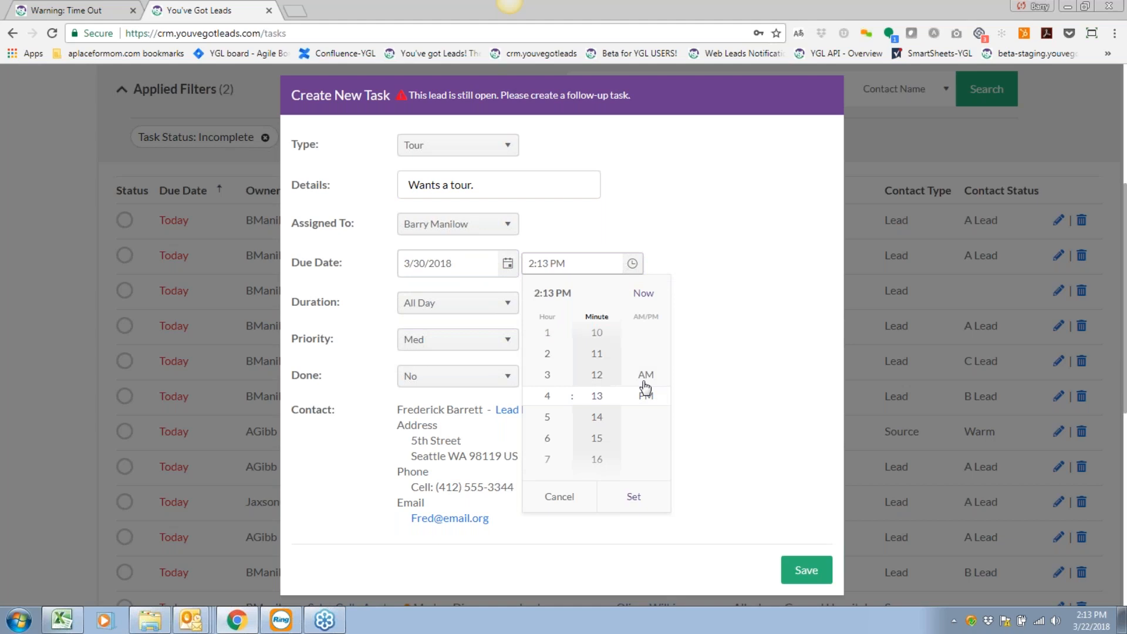
left_click(598, 439)
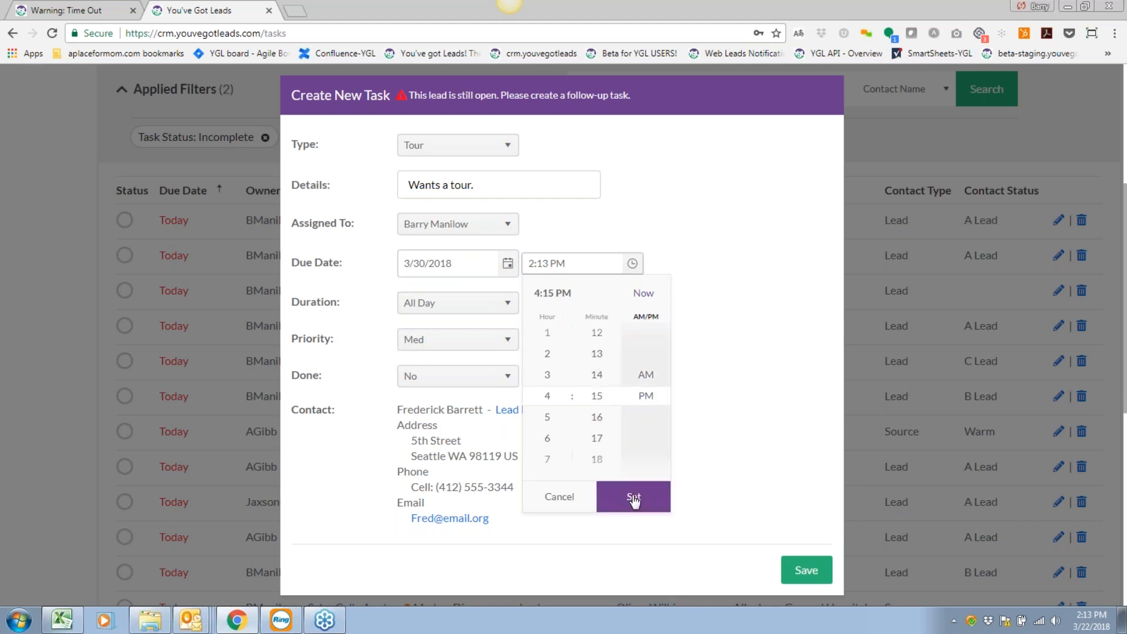
left_click(633, 499)
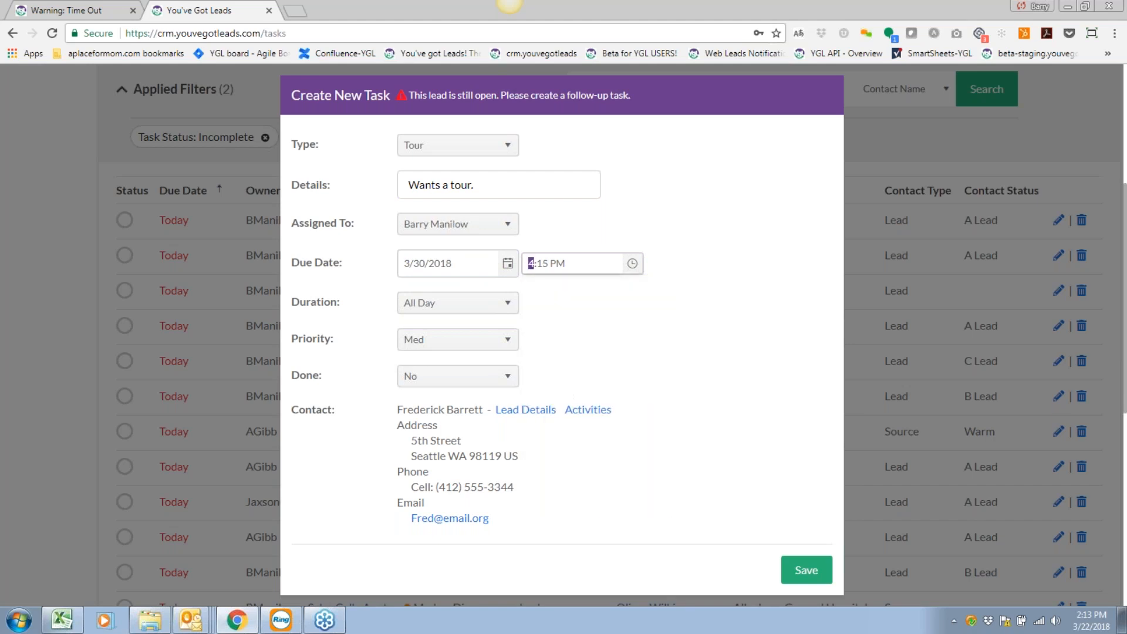
left_click(470, 302)
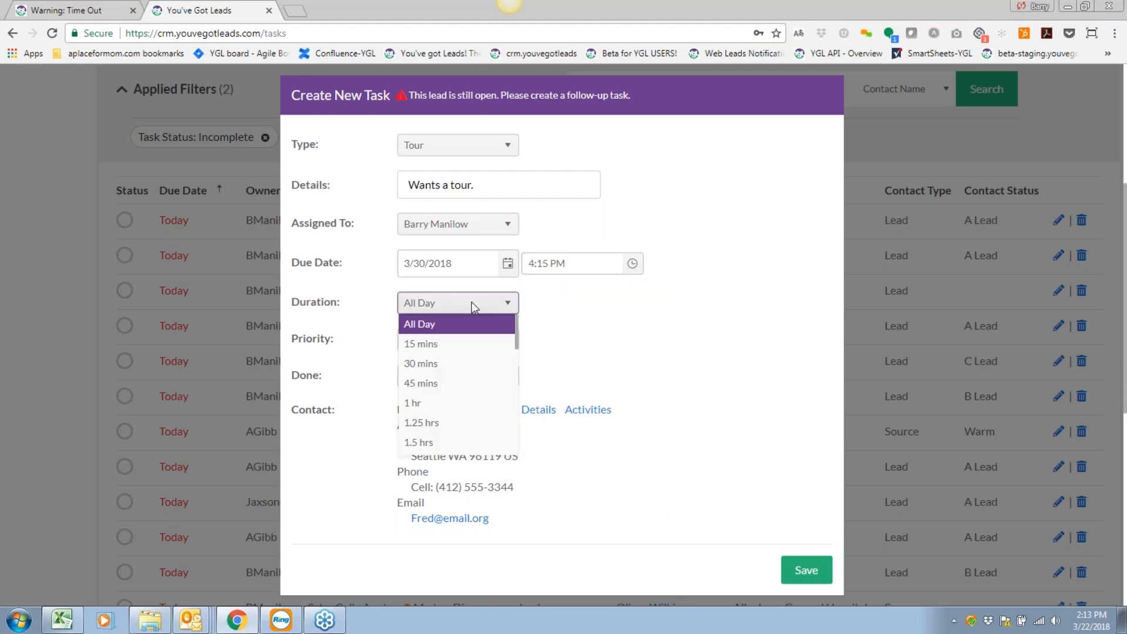
left_click(437, 422)
left_click(802, 571)
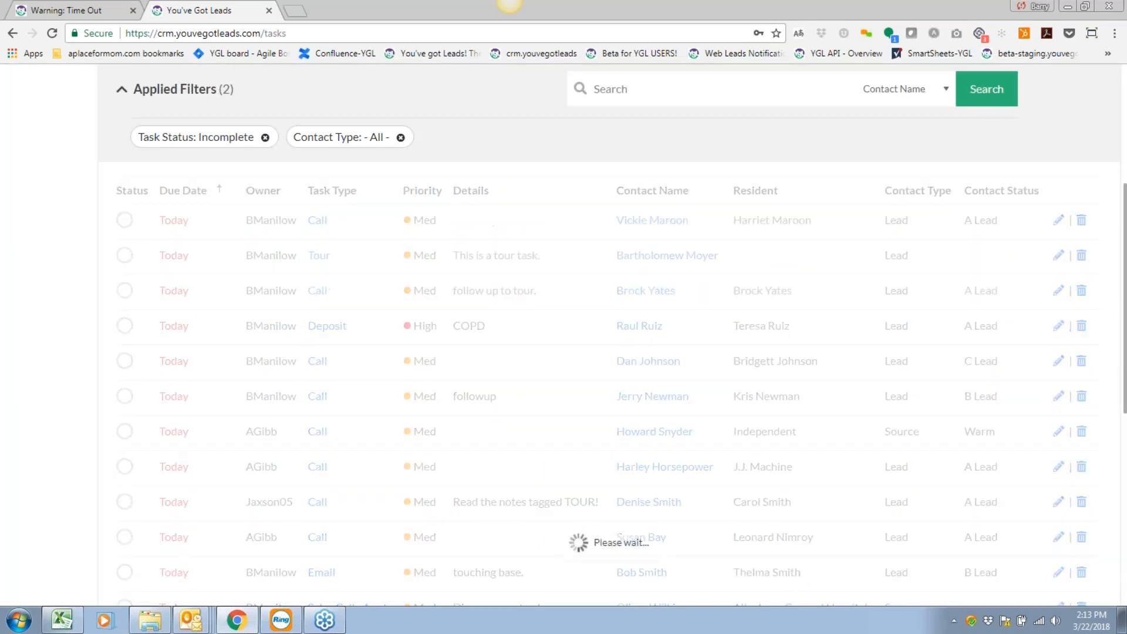
scroll(610, 335, "up", 4)
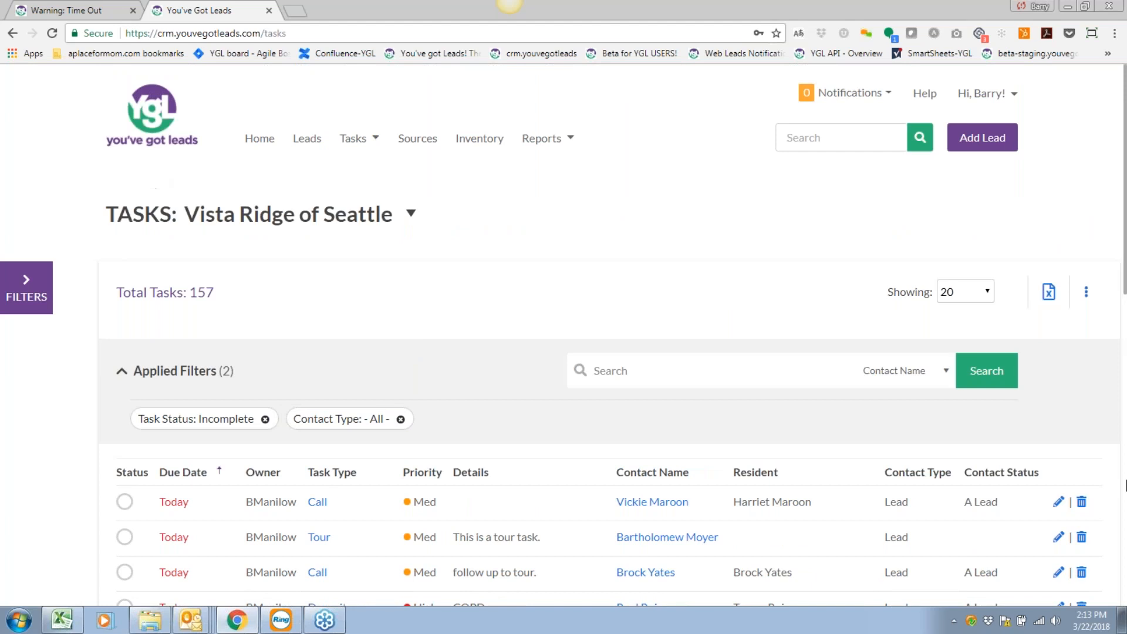
scroll(336, 503, "down", 1)
scroll(338, 503, "down", 10)
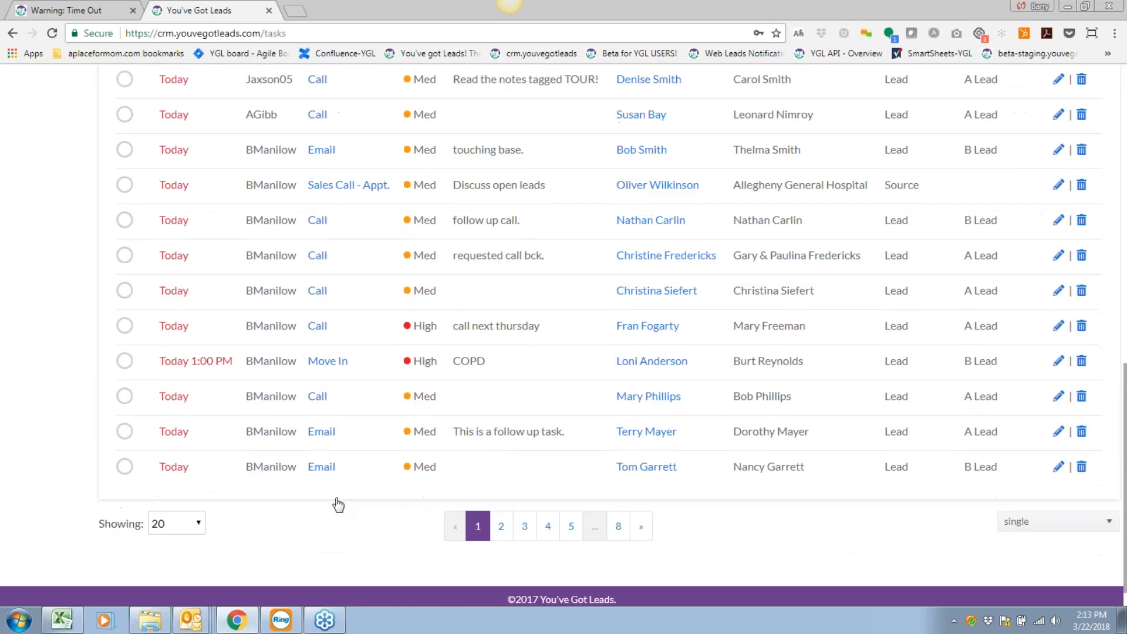
scroll(338, 503, "up", 10)
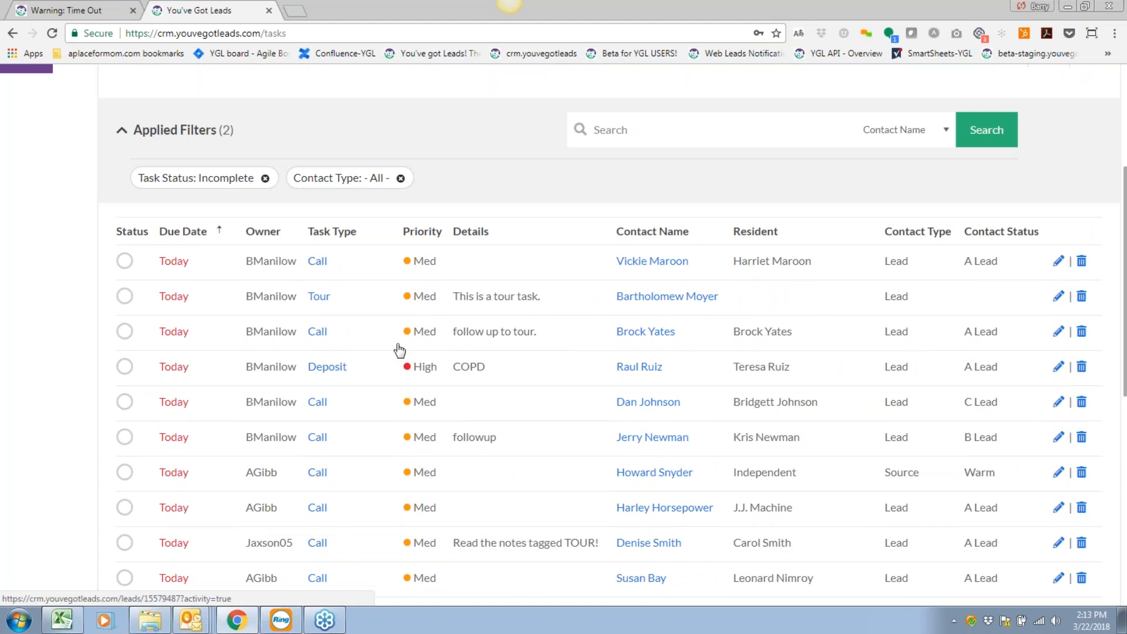
scroll(400, 360, "up", 1)
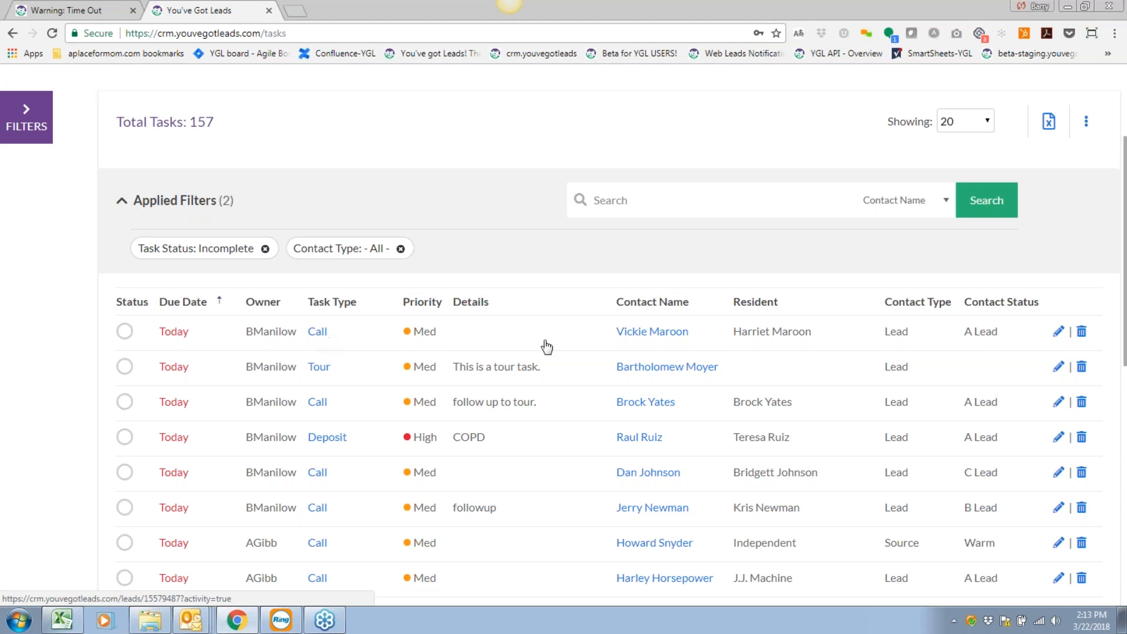
left_click(321, 337)
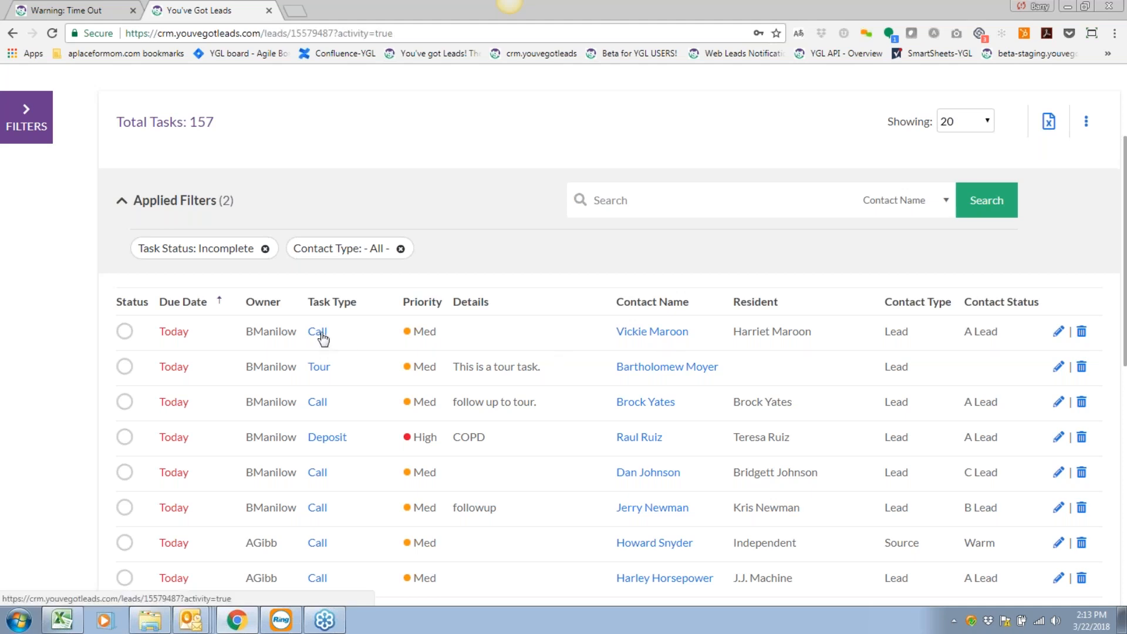
scroll(428, 465, "down", 2)
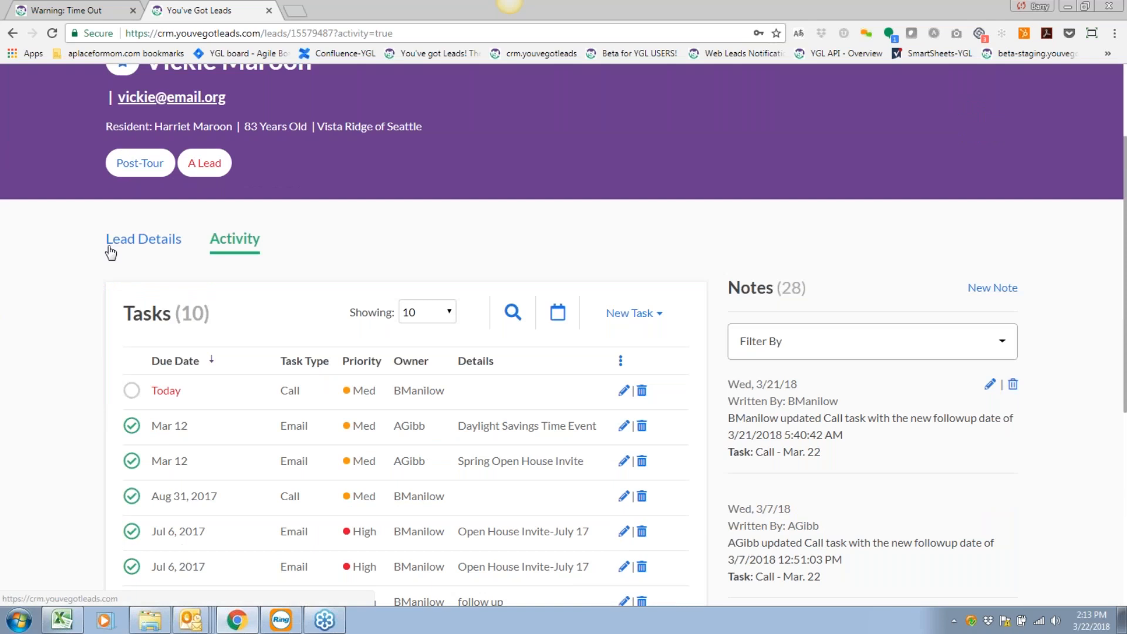
left_click(147, 241)
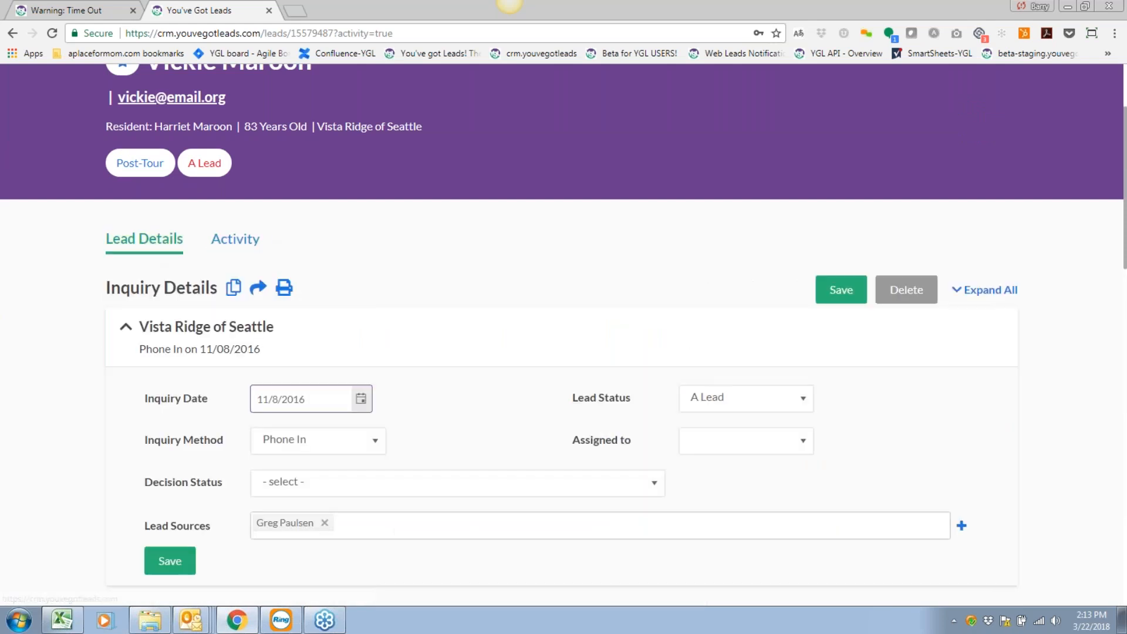
scroll(392, 445, "down", 1)
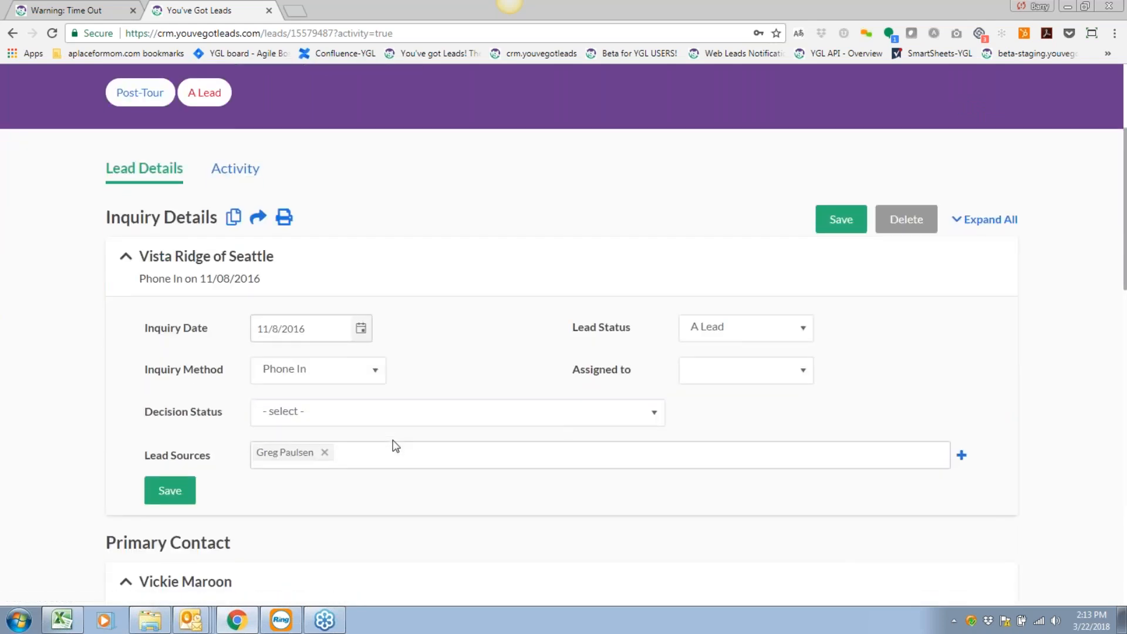
left_click(232, 172)
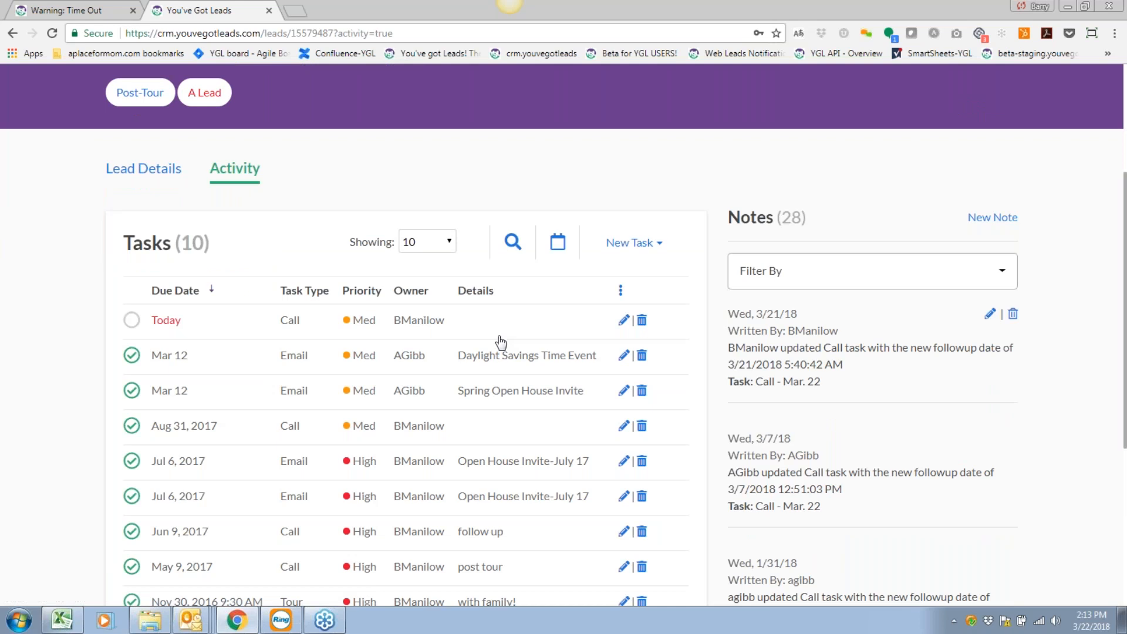
scroll(496, 359, "down", 1)
scroll(497, 359, "up", 1)
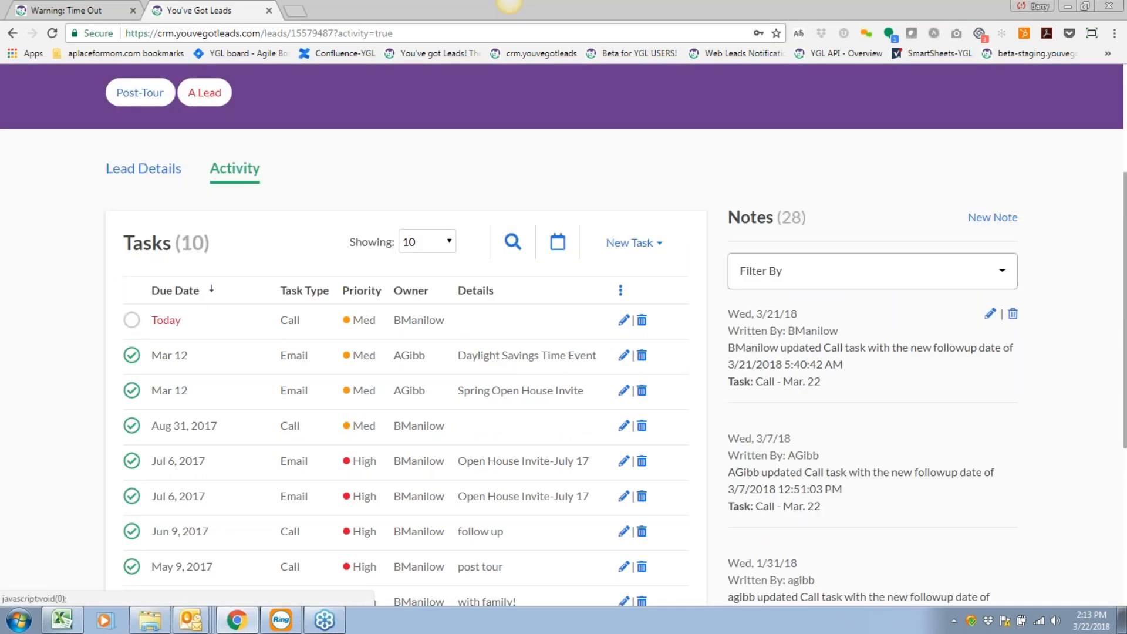
scroll(517, 402, "up", 1)
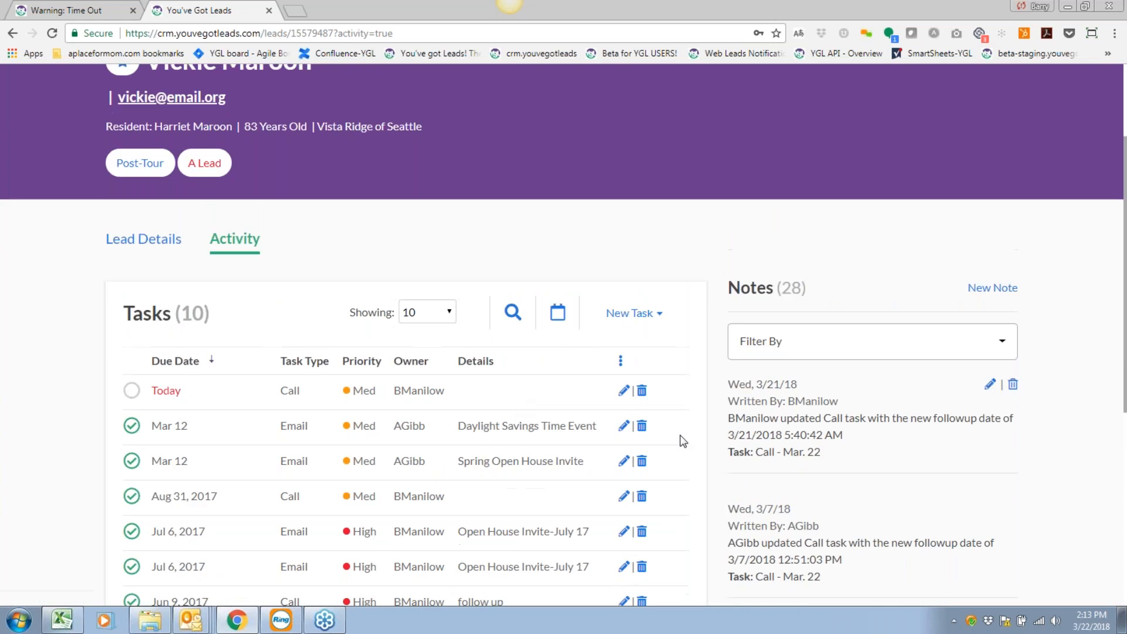
scroll(443, 444, "up", 1)
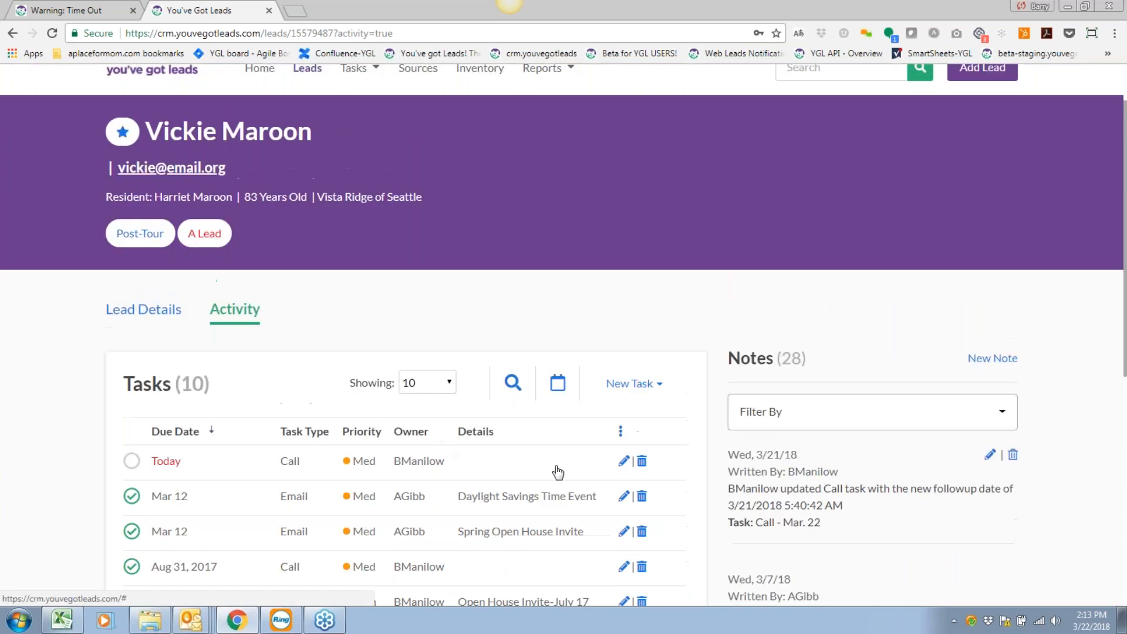
scroll(555, 472, "up", 1)
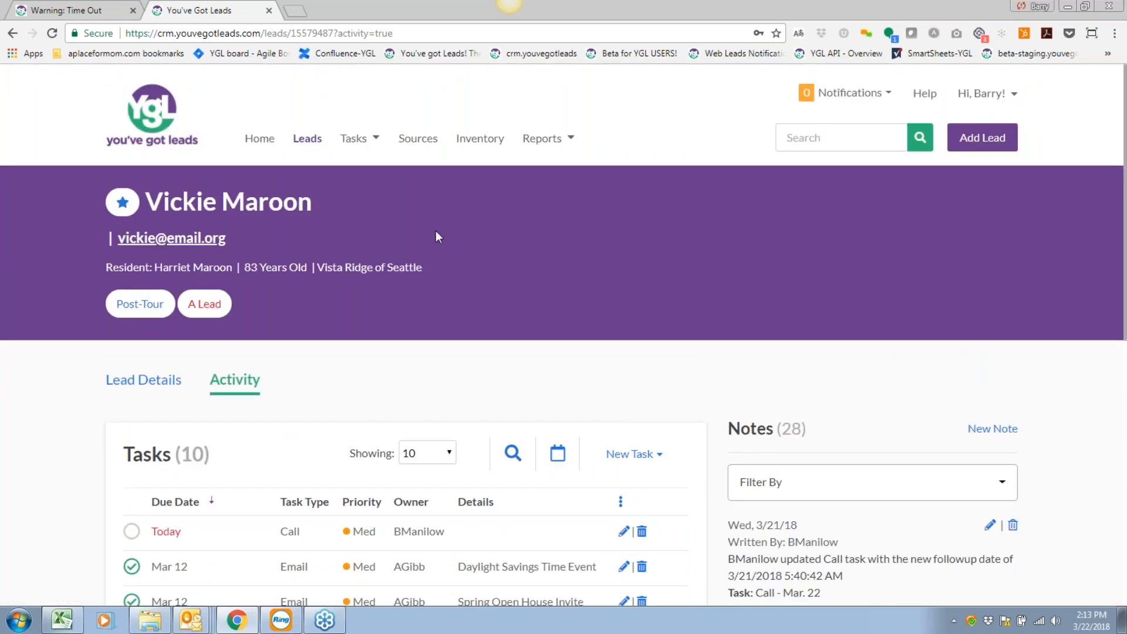
scroll(633, 453, "down", 1)
scroll(633, 453, "down", 1)
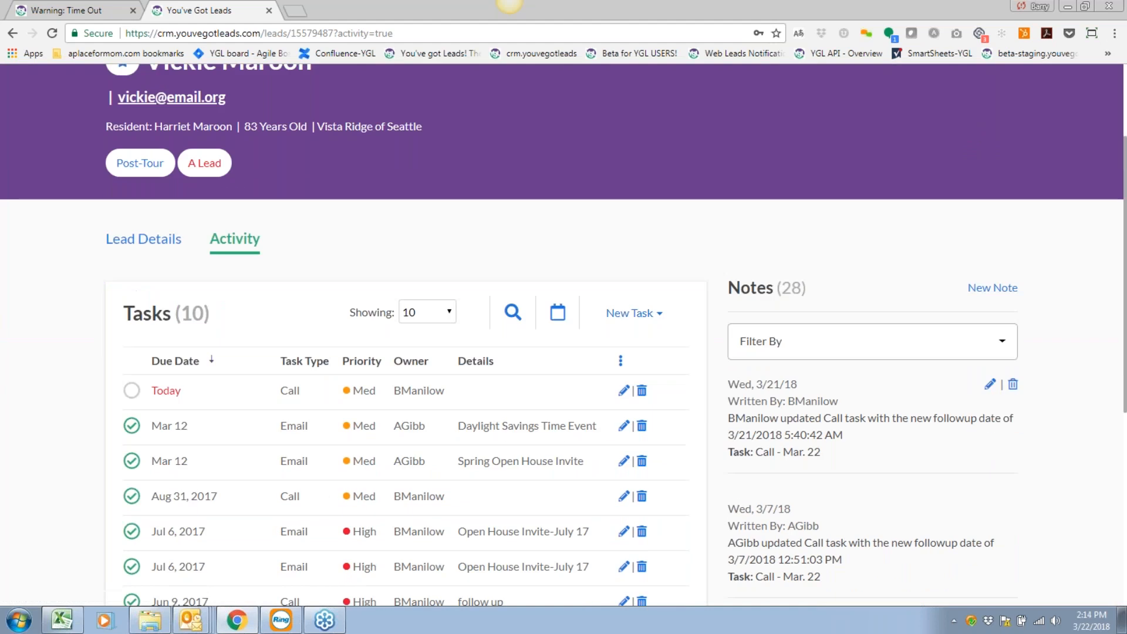
left_click(512, 314)
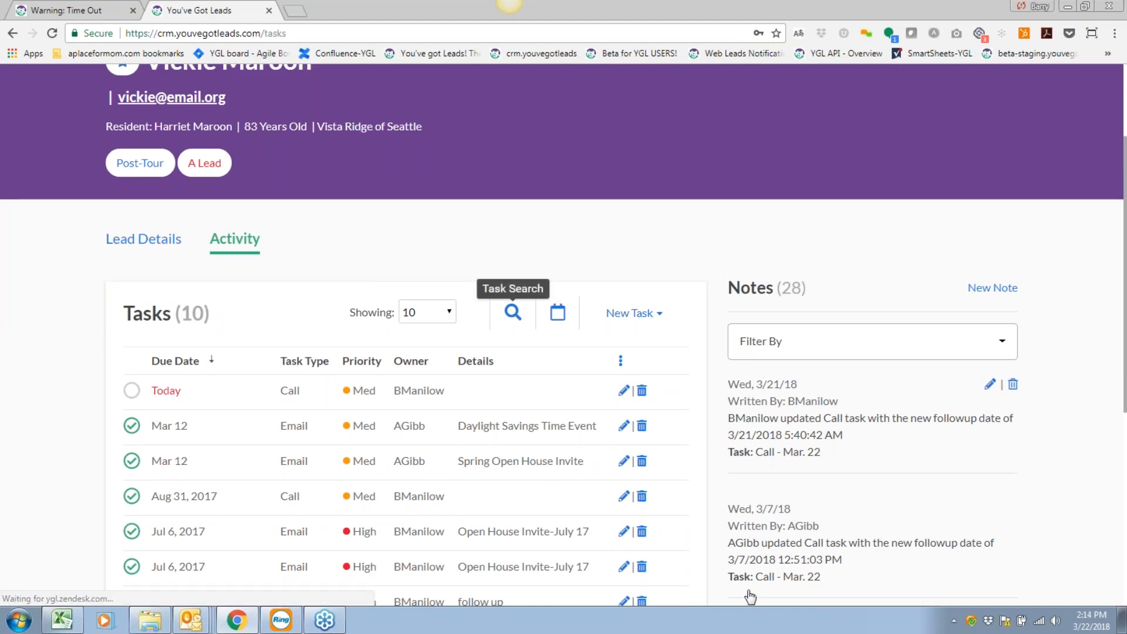
Go to the Task Calendar from the Tasks menu on the Vista Ridge of Seattle Tasks page.
left_click(355, 77)
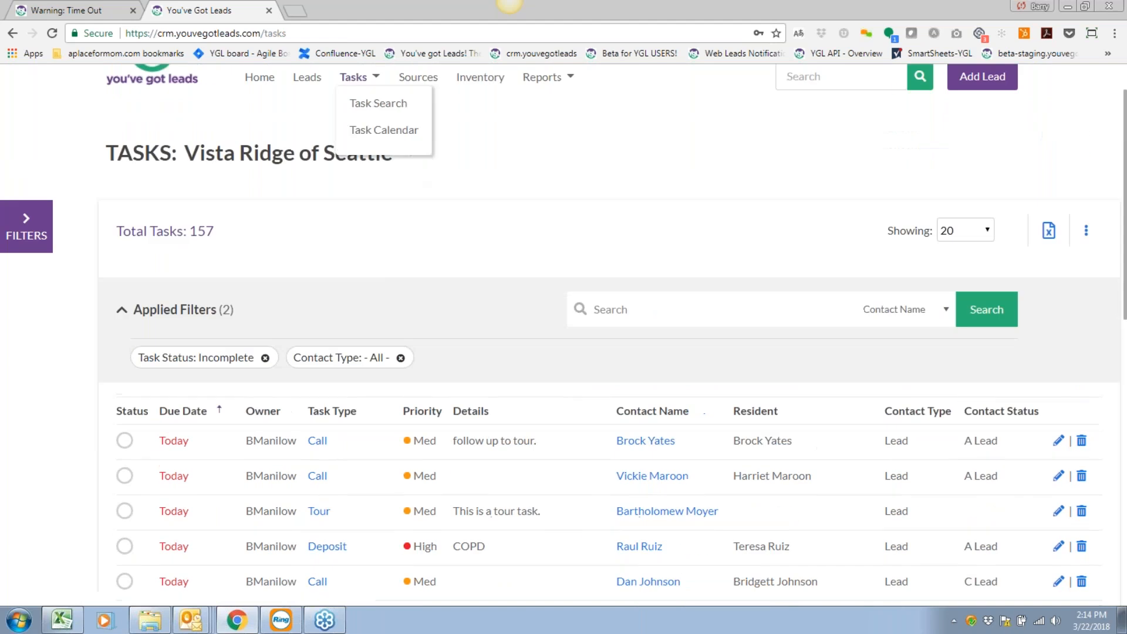
left_click(500, 149)
scroll(569, 350, "up", 1)
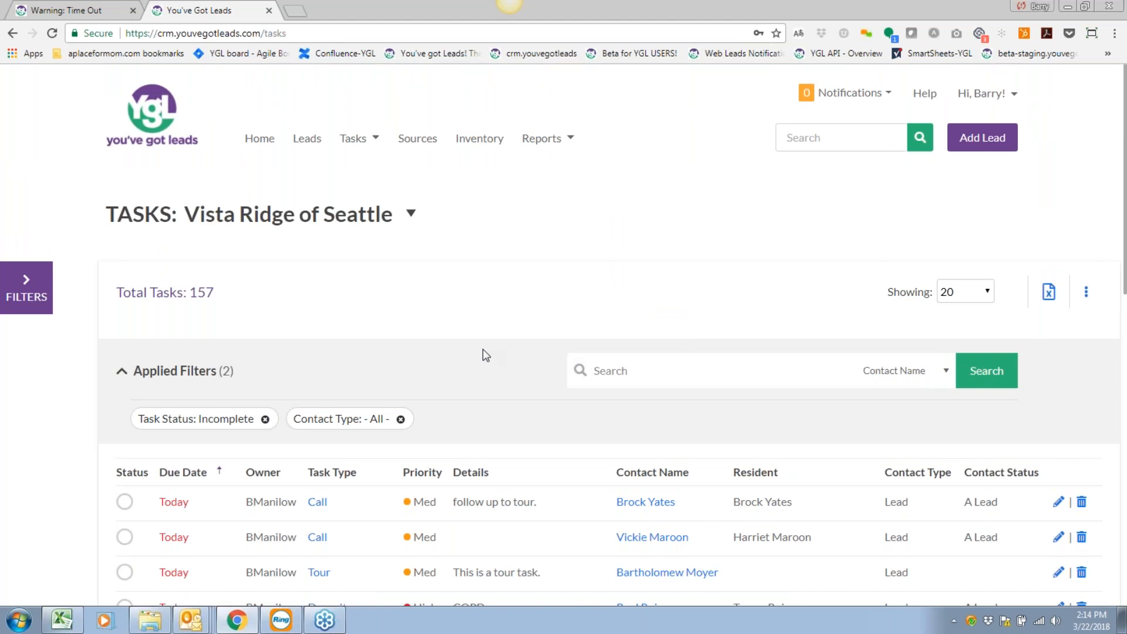
scroll(490, 415, "down", 2)
scroll(493, 413, "up", 2)
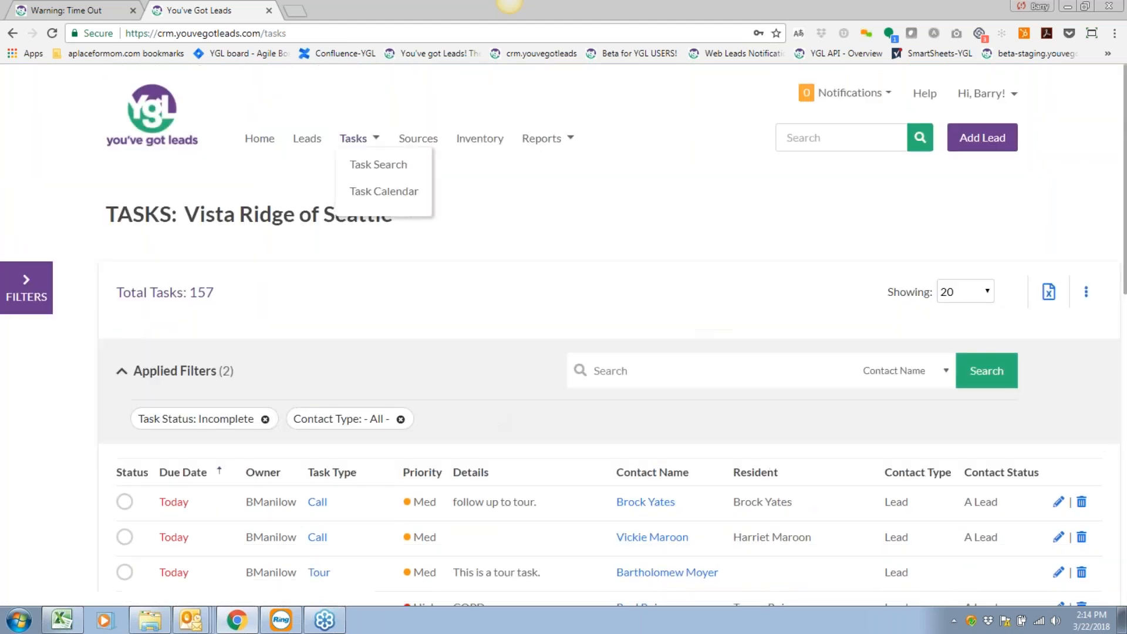
mouse_move(364, 141)
left_click(392, 199)
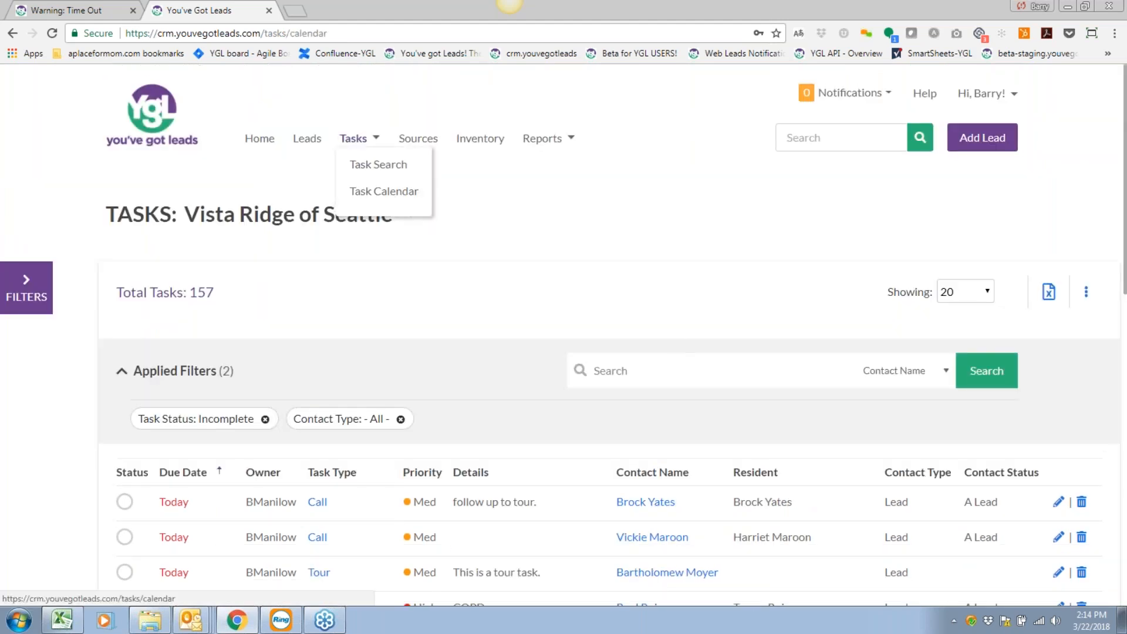
Move the Thursday 1:00 move-in to Friday at 12:00 noon.
scroll(662, 427, "down", 1)
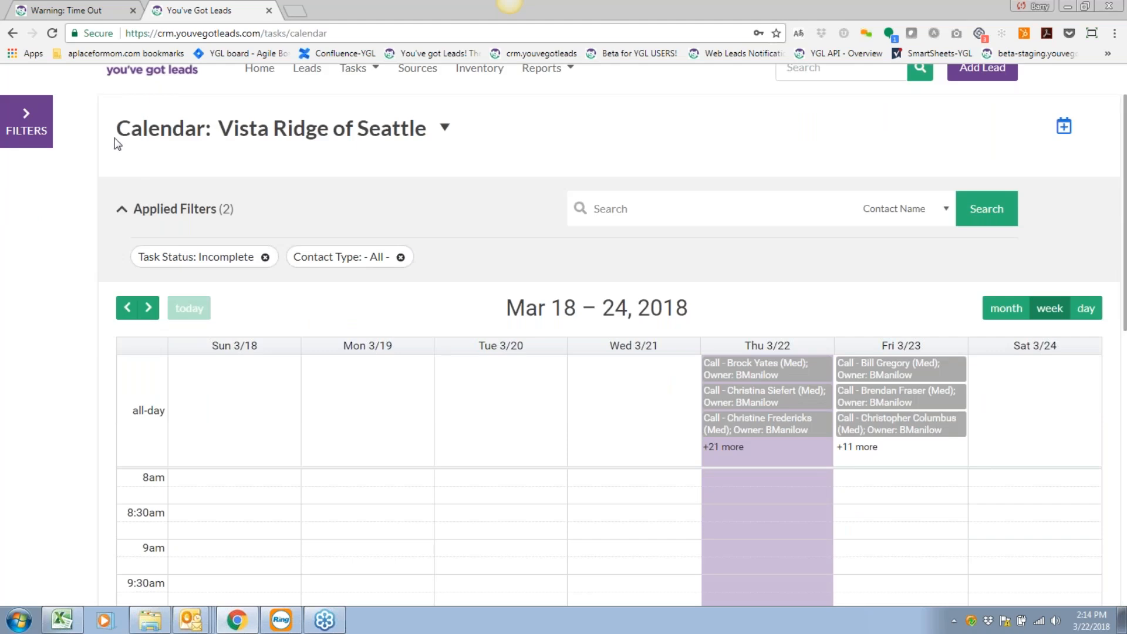
left_click(34, 115)
left_click(266, 126)
scroll(602, 294, "down", 1)
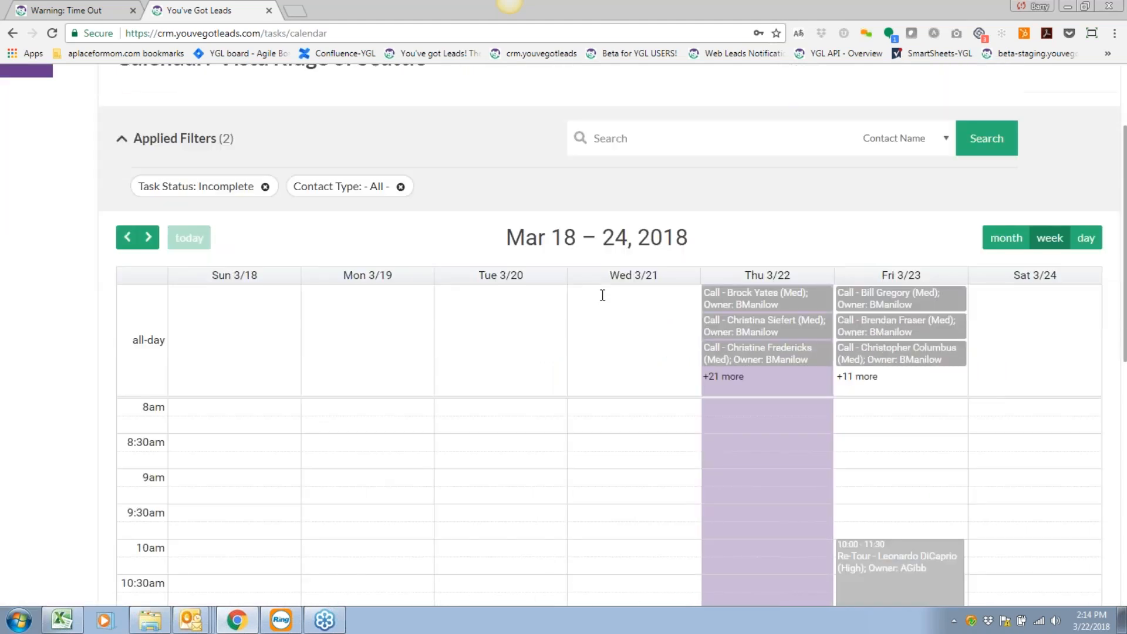
scroll(602, 295, "down", 2)
scroll(602, 295, "up", 2)
scroll(602, 295, "down", 5)
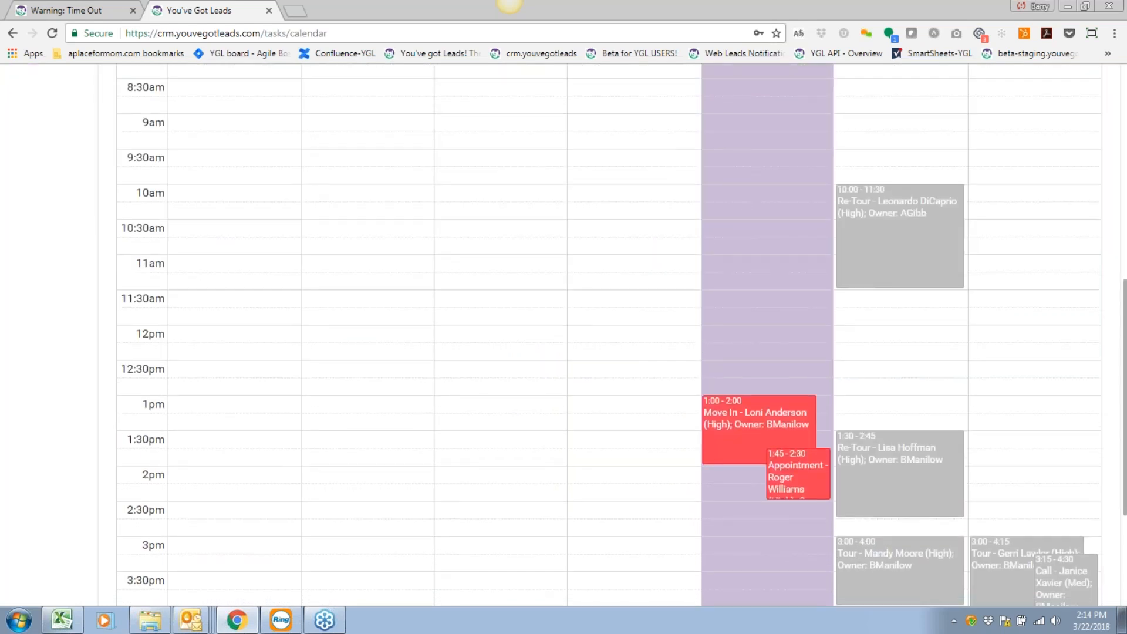
scroll(602, 294, "down", 2)
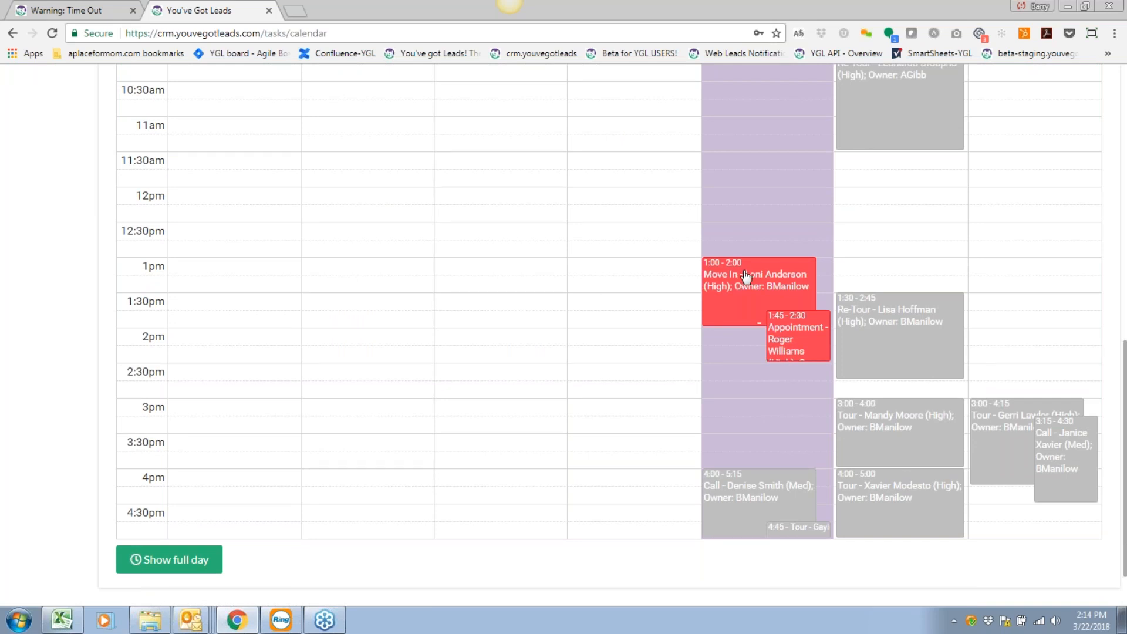
left_click_drag(746, 276, 861, 210)
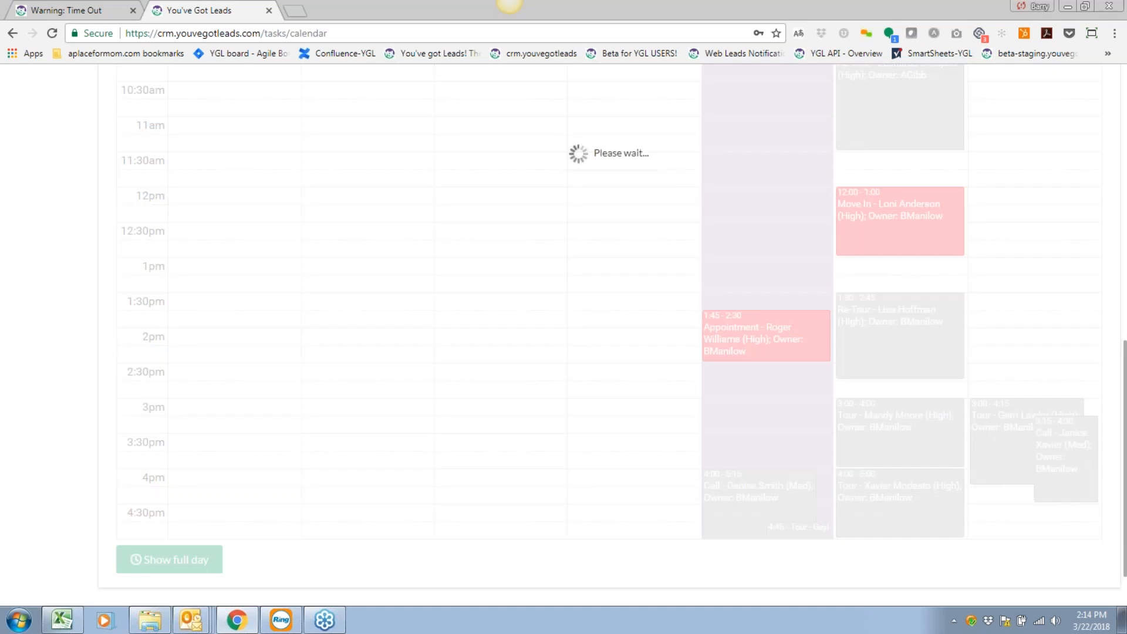
Shorten Friday's 10:00 re-tour so it ends at 10:45.
scroll(868, 317, "up", 1)
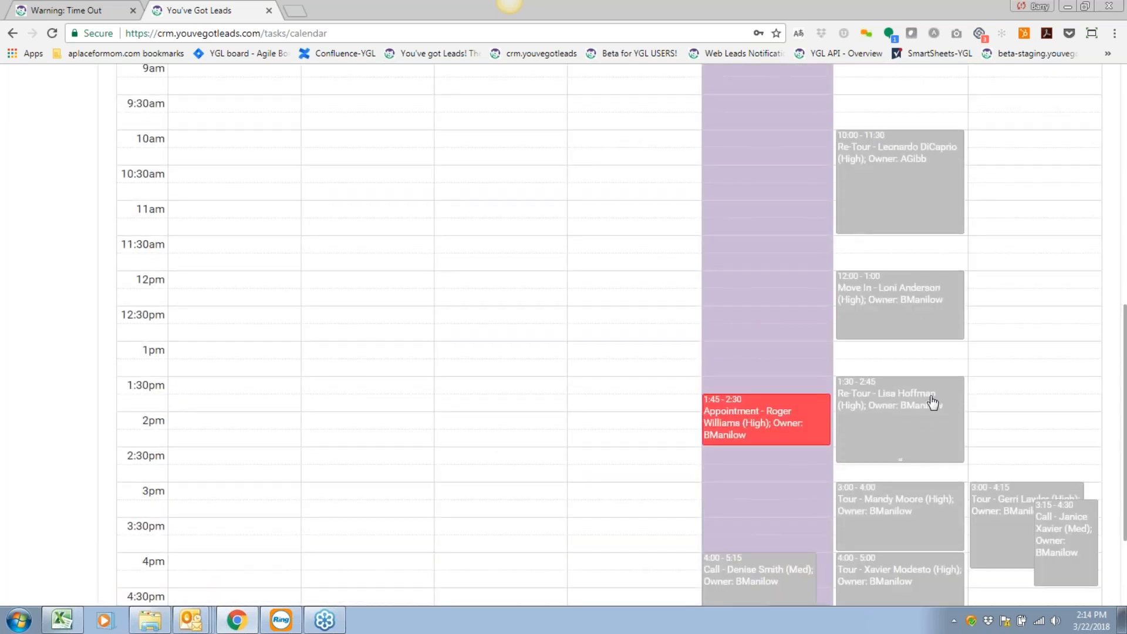
scroll(929, 405, "up", 1)
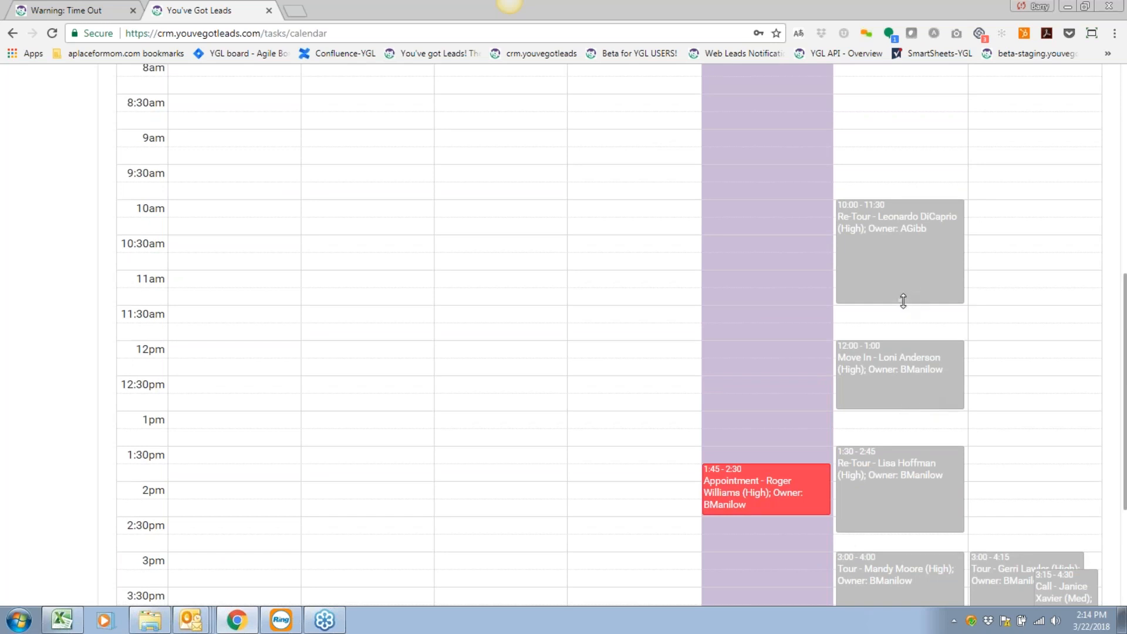
left_click_drag(902, 299, 896, 251)
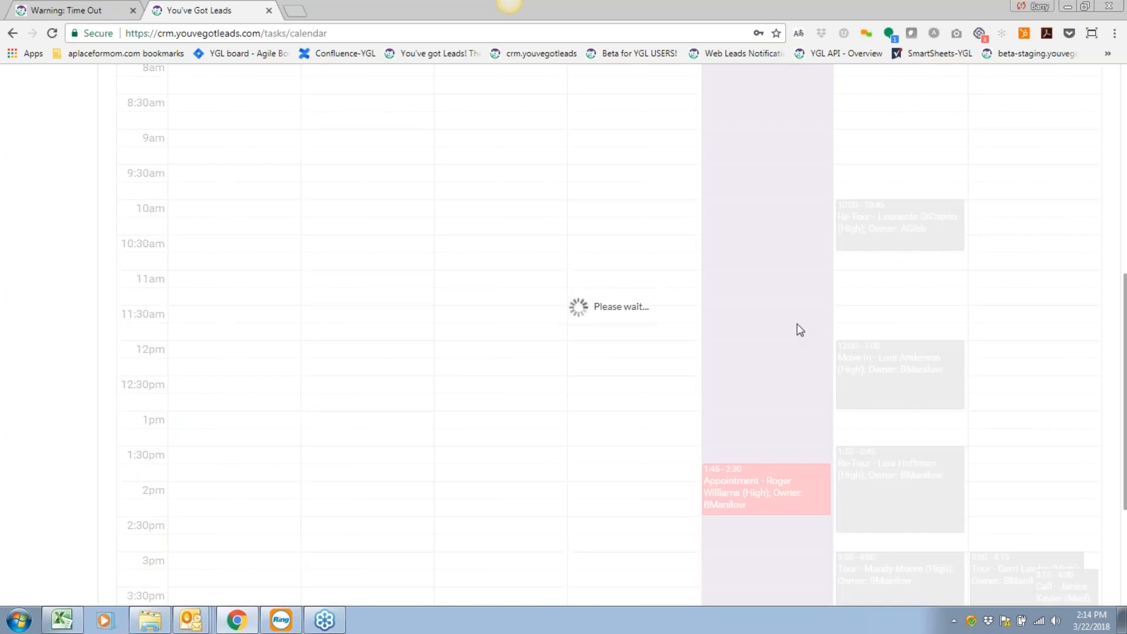
Move Friday's all-day call to Saturday 8:30 and shorten it from one hour.
scroll(797, 323, "up", 5)
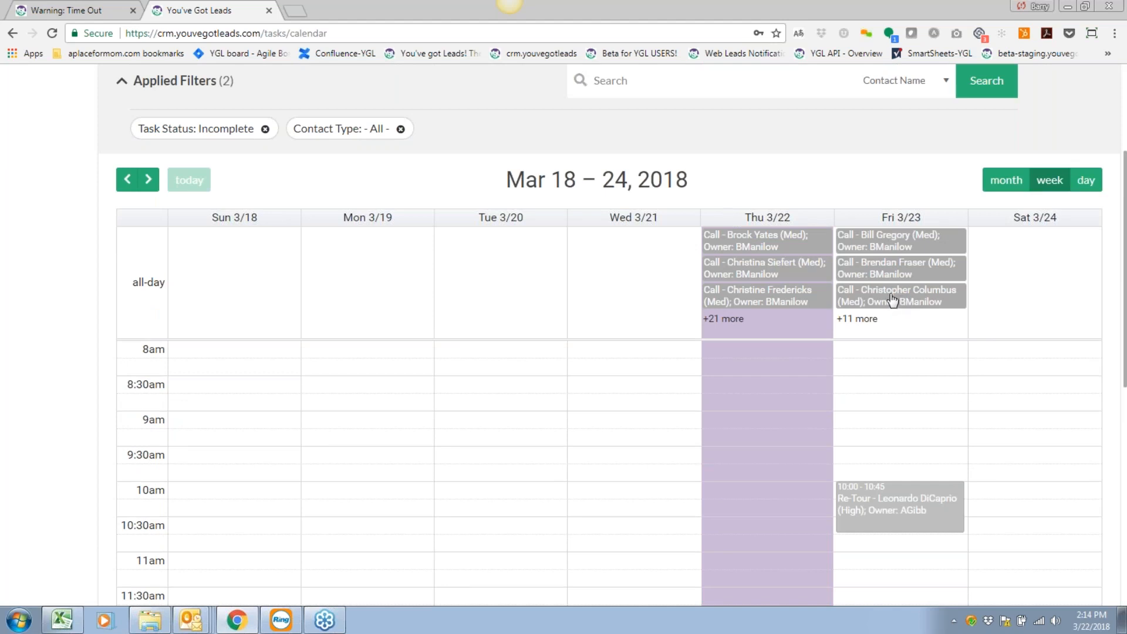
left_click_drag(893, 300, 983, 389)
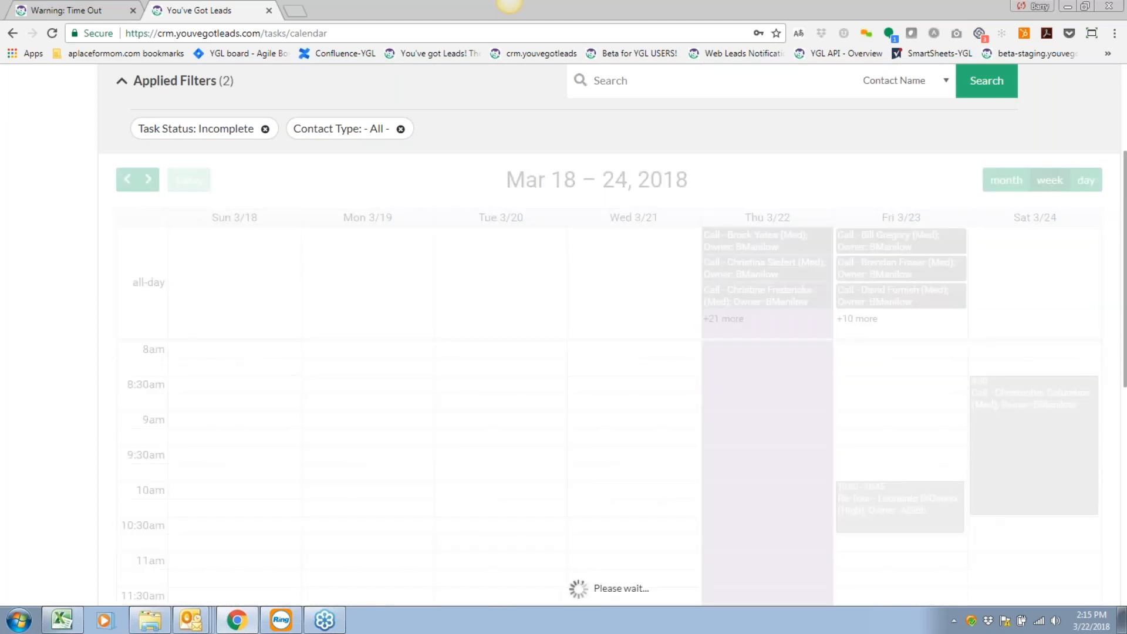
scroll(865, 467, "down", 1)
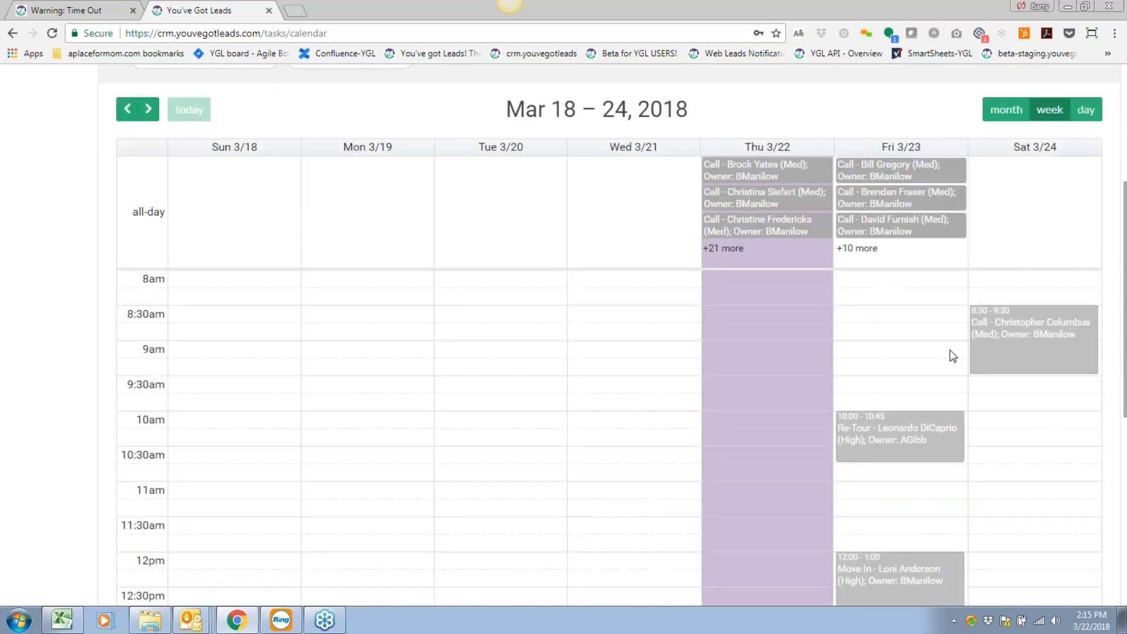
left_click_drag(1036, 356, 1032, 326)
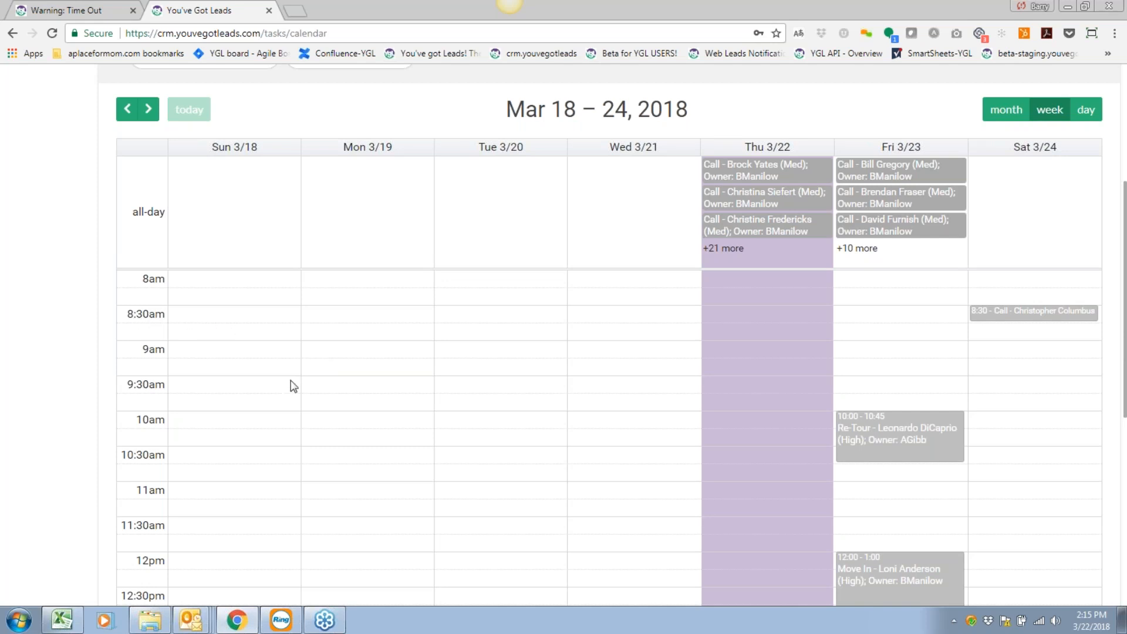
Export the Mar 18–24, 2018 task calendar to an iCalendar file.
scroll(294, 385, "up", 1)
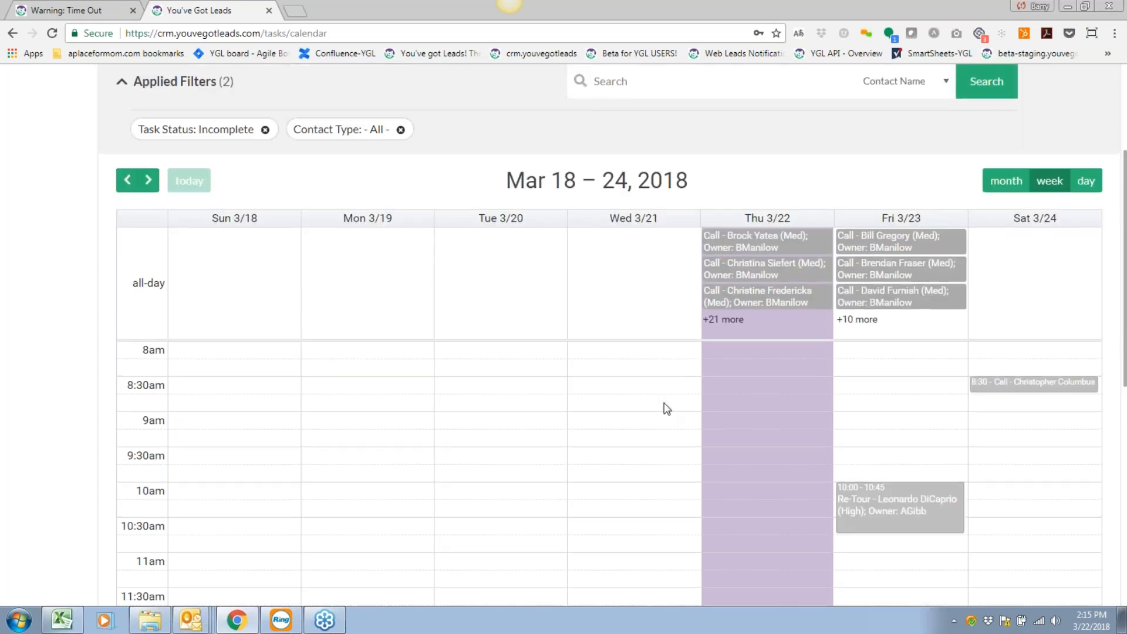
scroll(667, 409, "up", 2)
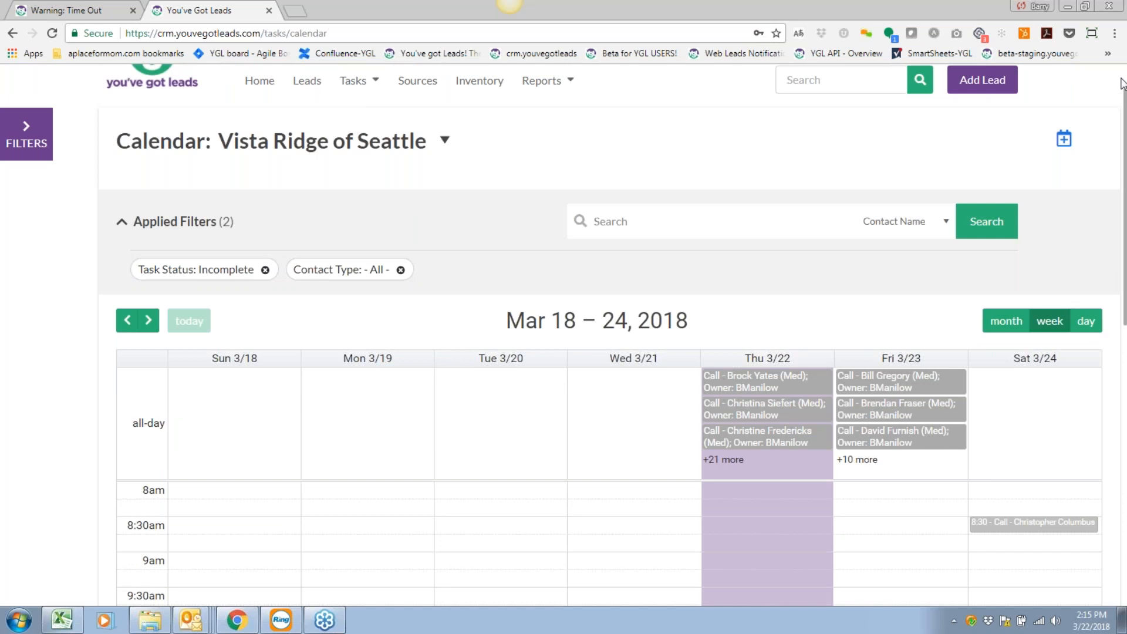
left_click(1065, 147)
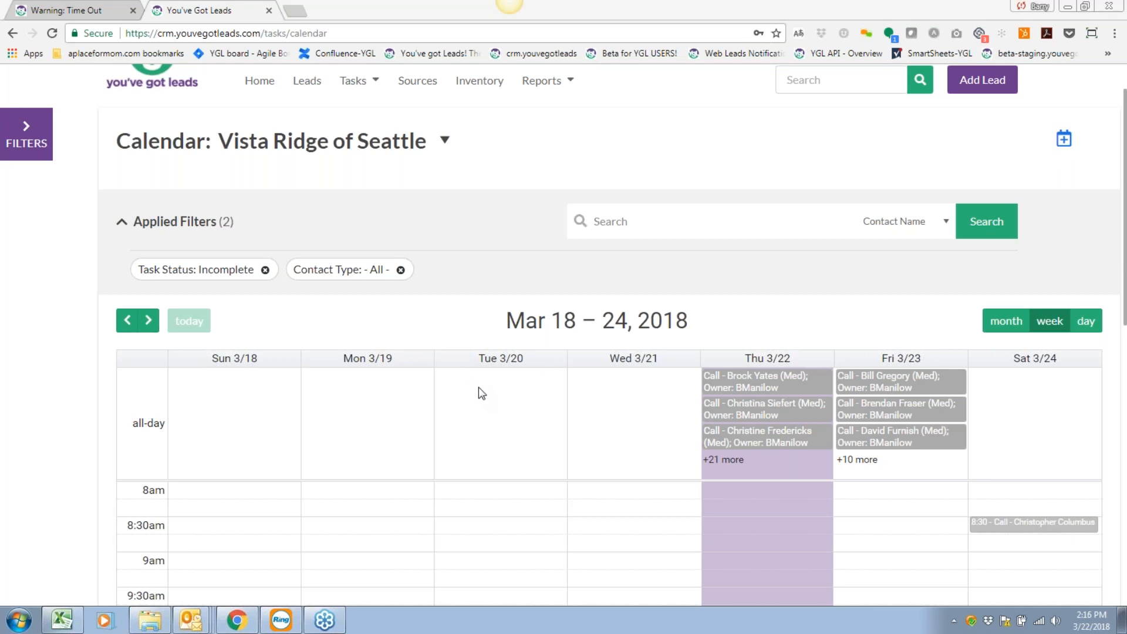
scroll(502, 284, "down", 10)
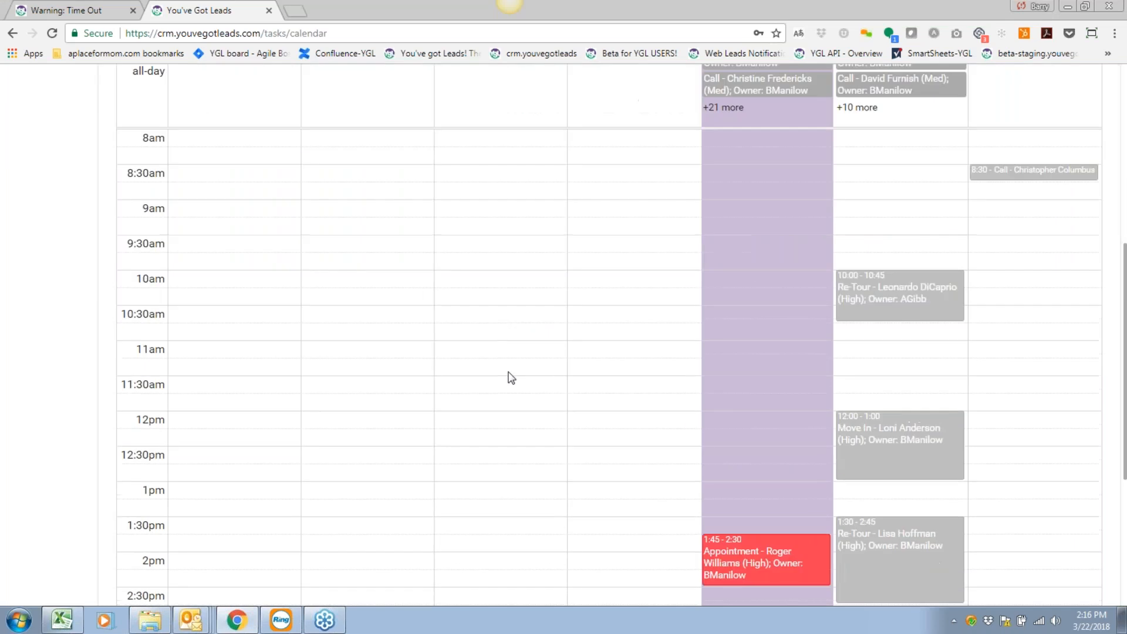
scroll(511, 378, "up", 10)
Switch the task calendar to the March 2018 month view.
left_click(1005, 379)
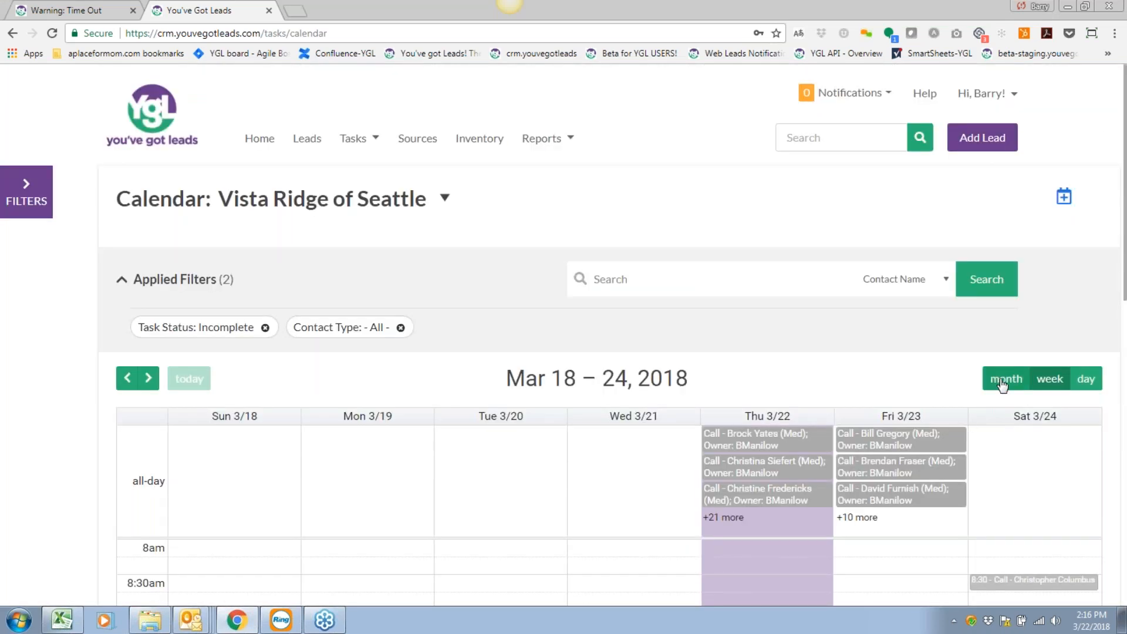
scroll(416, 402, "down", 6)
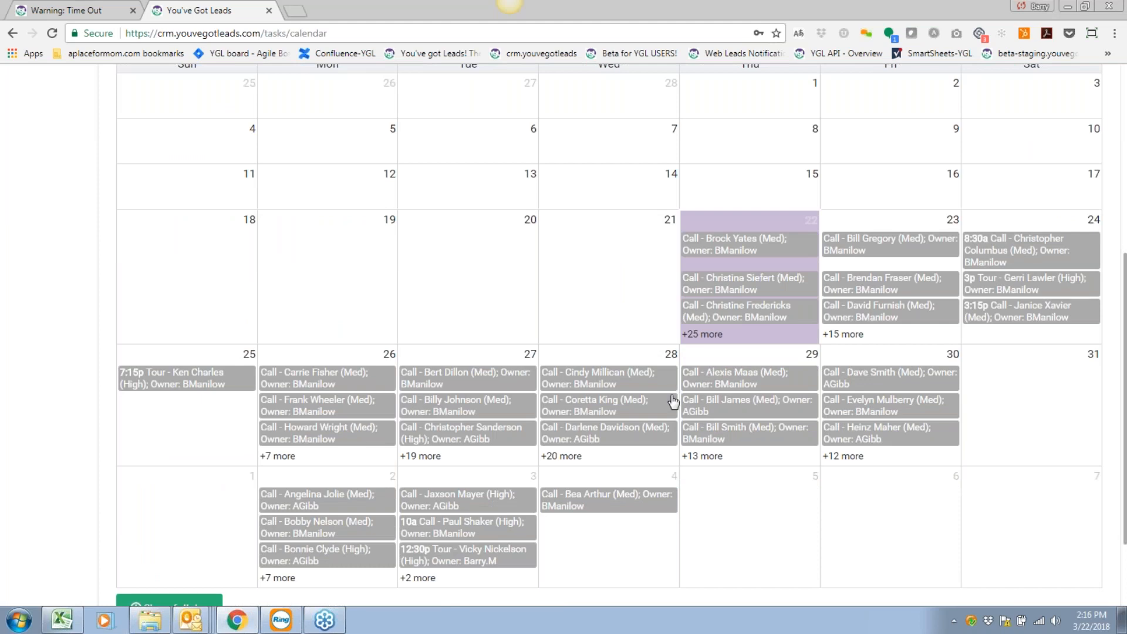
scroll(673, 403, "up", 2)
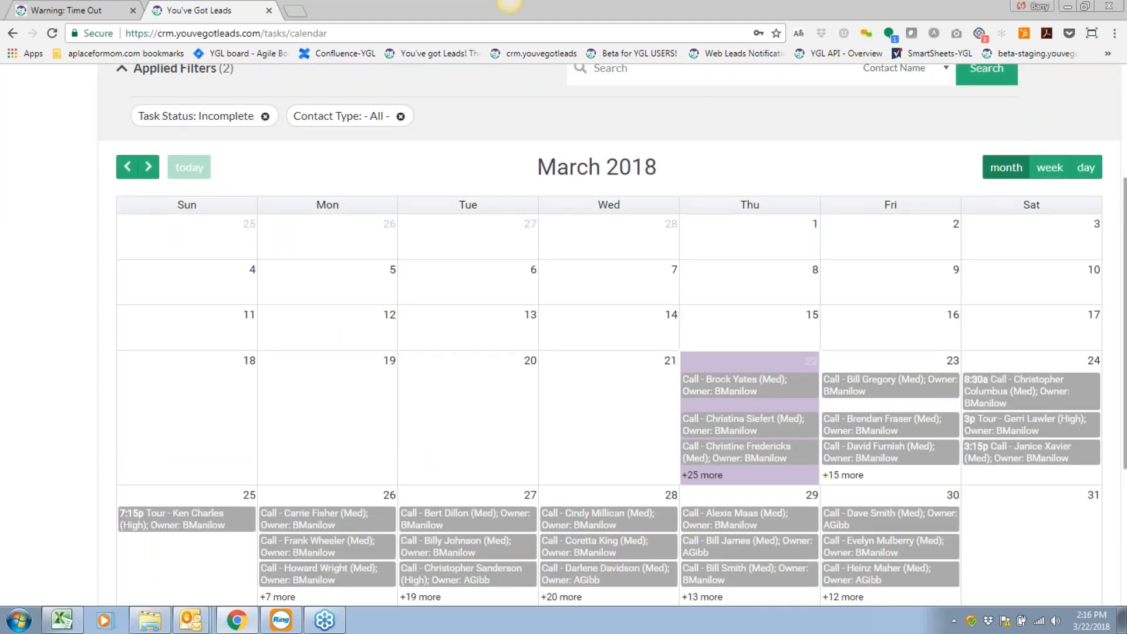
View March 22's tasks, list Thursday's all-day tasks, and open one call task's lead.
left_click(1080, 169)
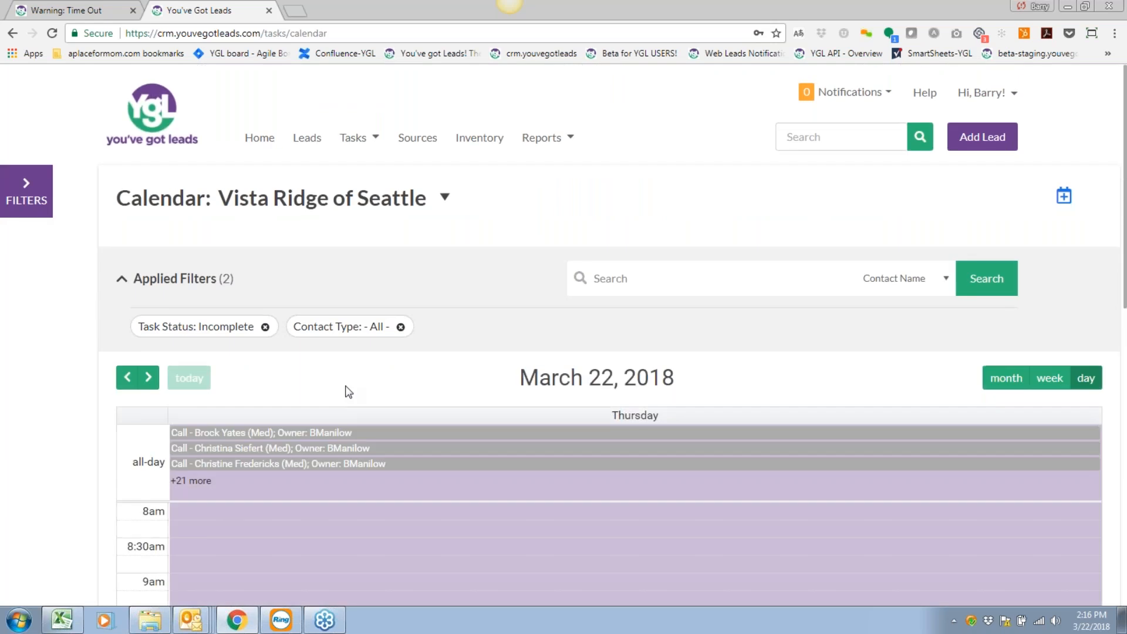
scroll(213, 338, "down", 2)
left_click(188, 343)
scroll(217, 342, "down", 1)
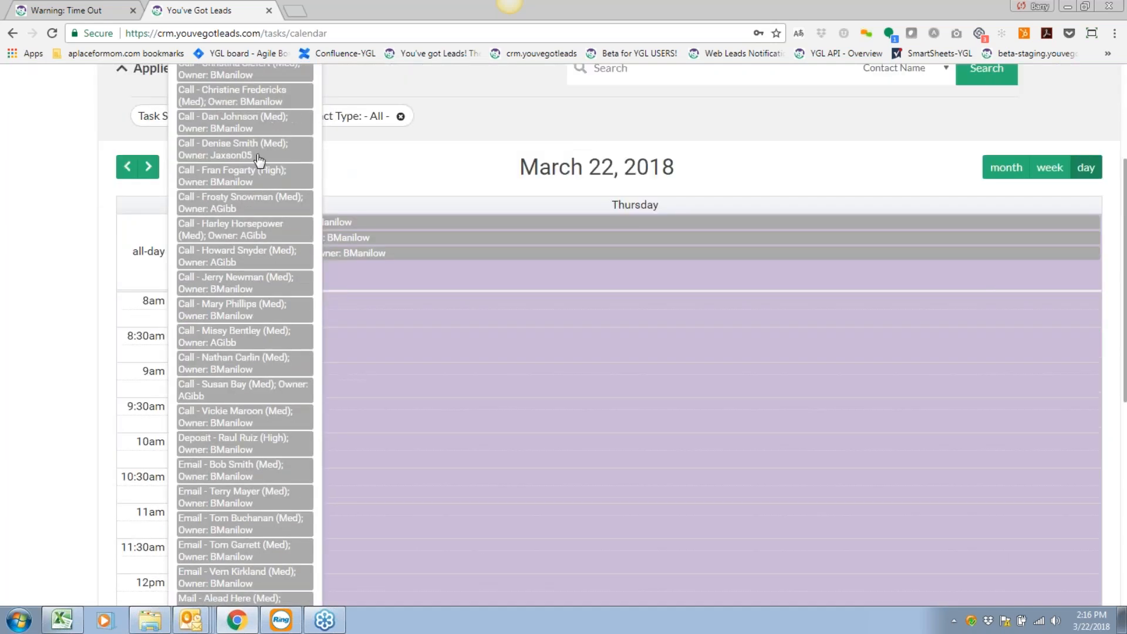
left_click(236, 232)
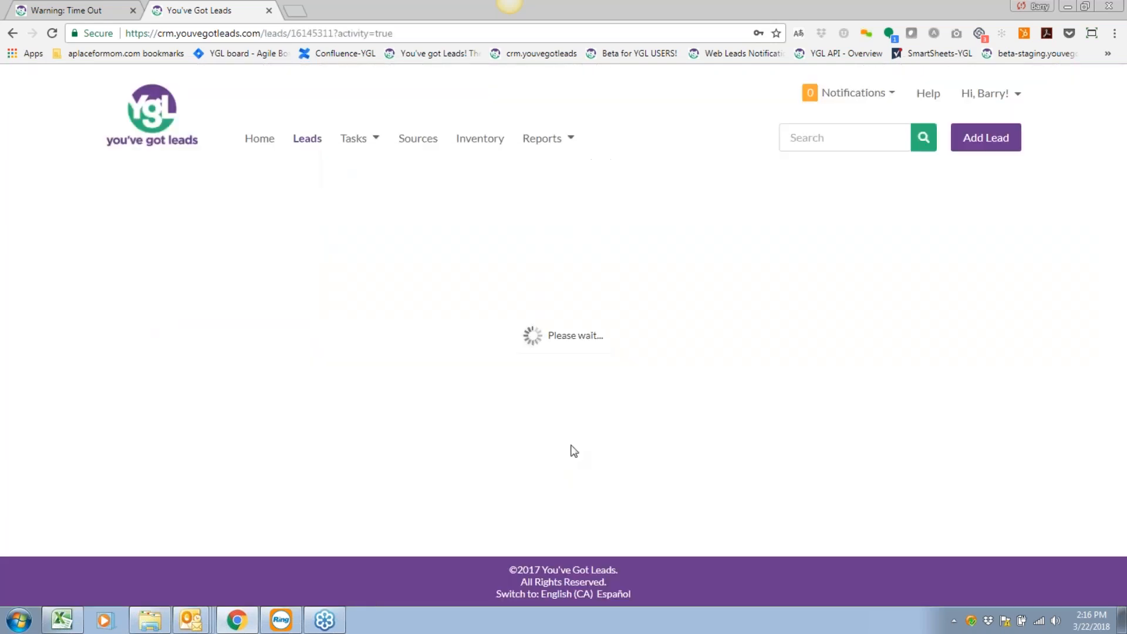
scroll(397, 272, "down", 5)
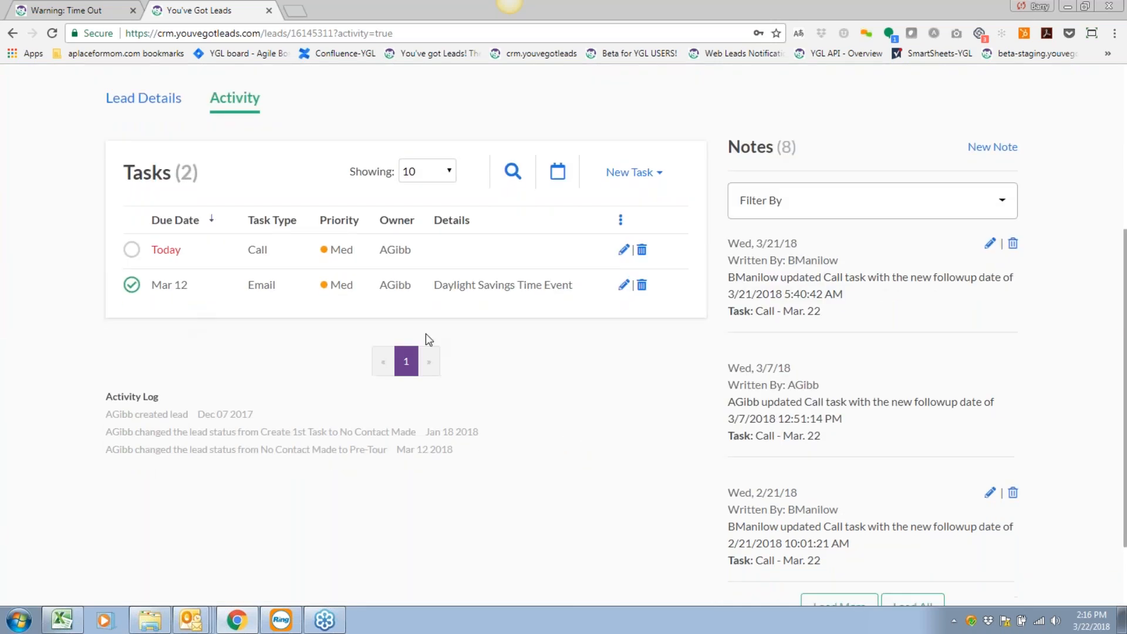
scroll(424, 333, "up", 1)
Return to March 22 in the calendar, open the 1:45 appointment's lead, then go to Task Search.
left_click(561, 241)
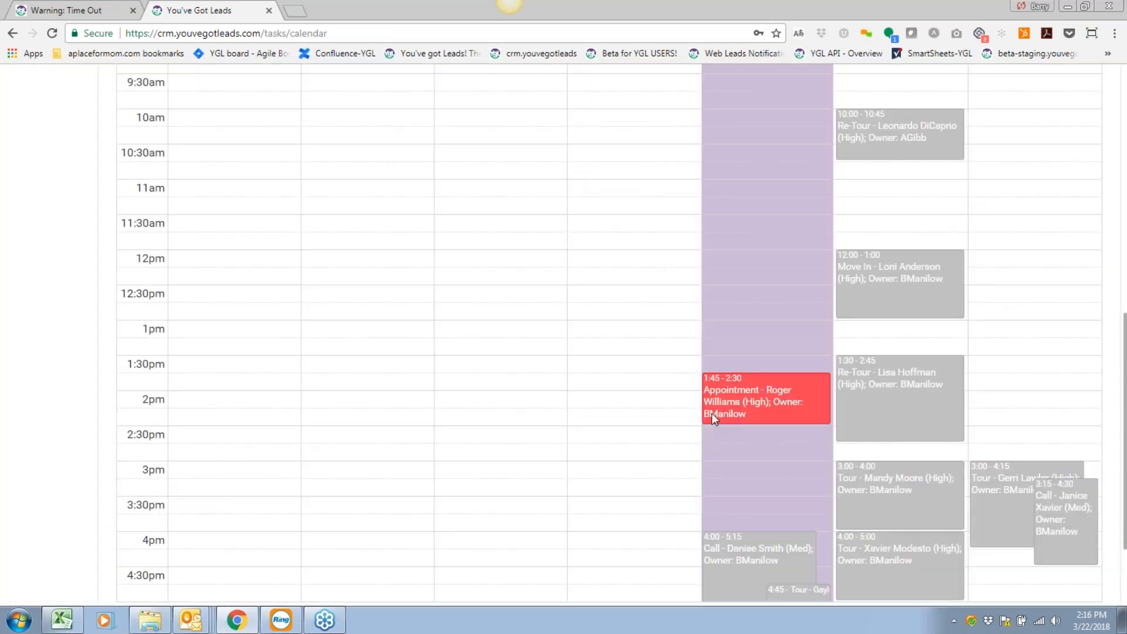
scroll(711, 413, "up", 9)
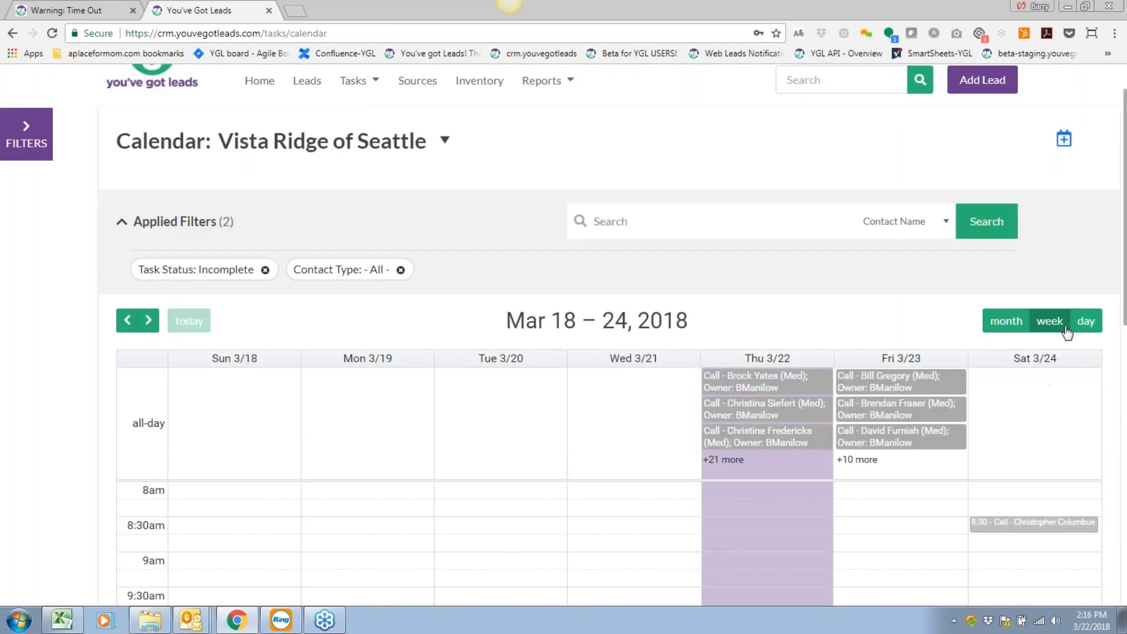
left_click(1085, 321)
scroll(534, 407, "down", 4)
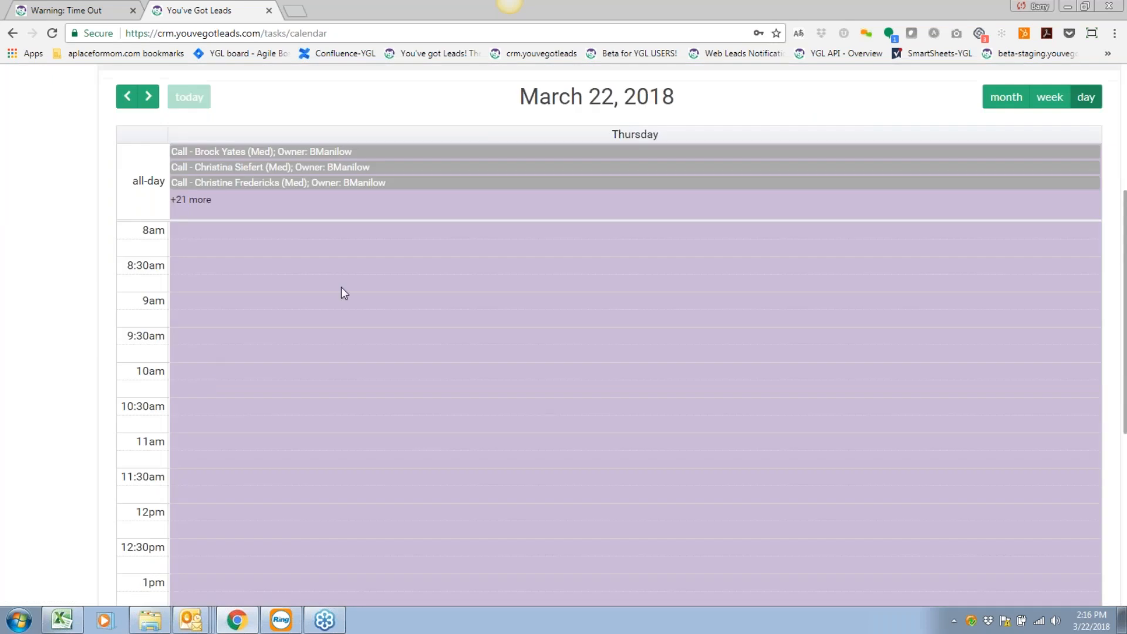
scroll(370, 390, "down", 6)
left_click(335, 297)
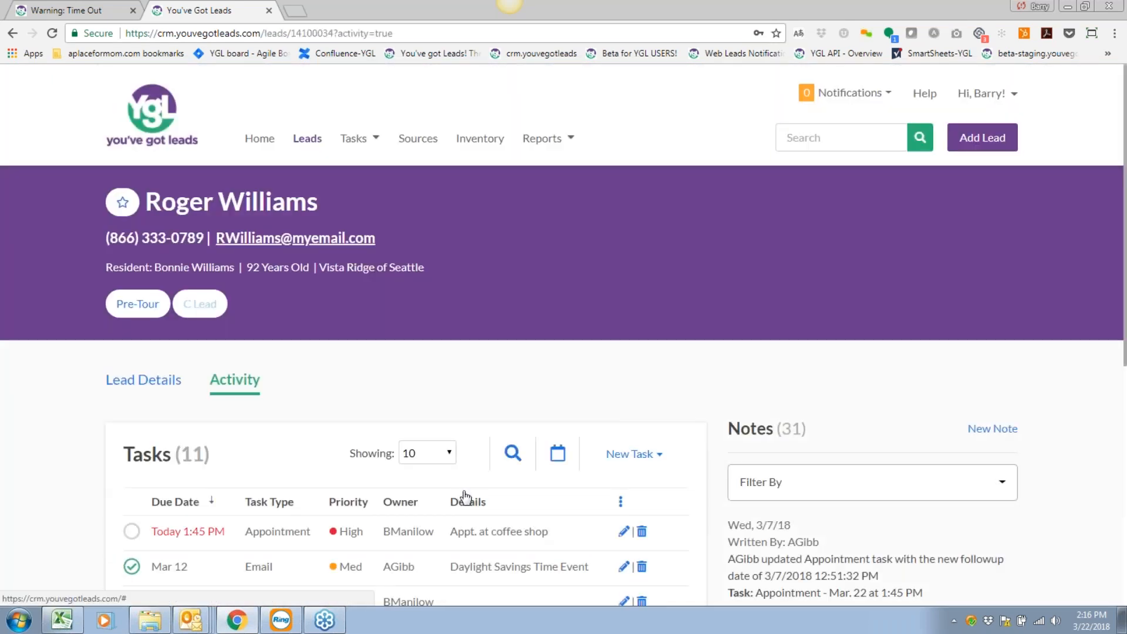
left_click(356, 138)
left_click(369, 169)
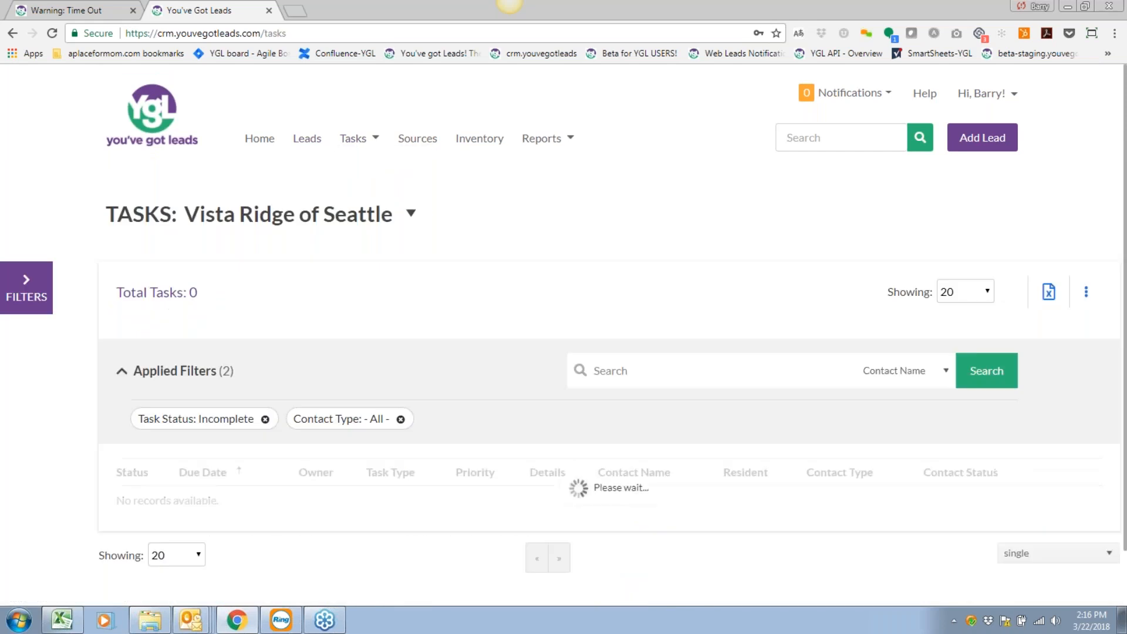
Leave the task list for the professional Sources page.
scroll(62, 295, "down", 5)
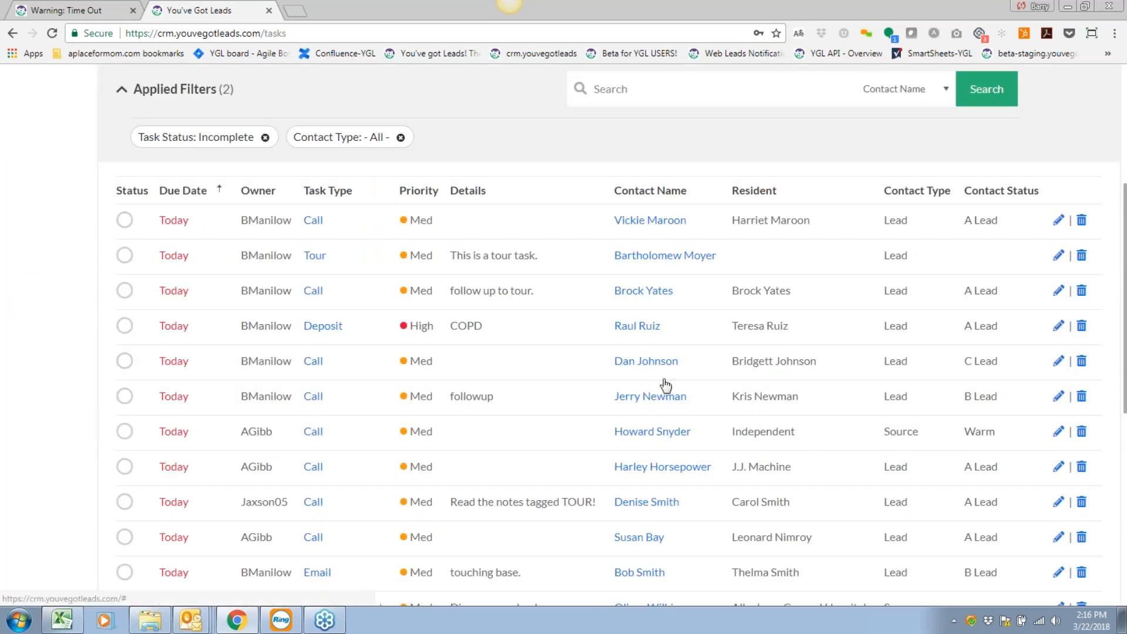
scroll(665, 385, "up", 3)
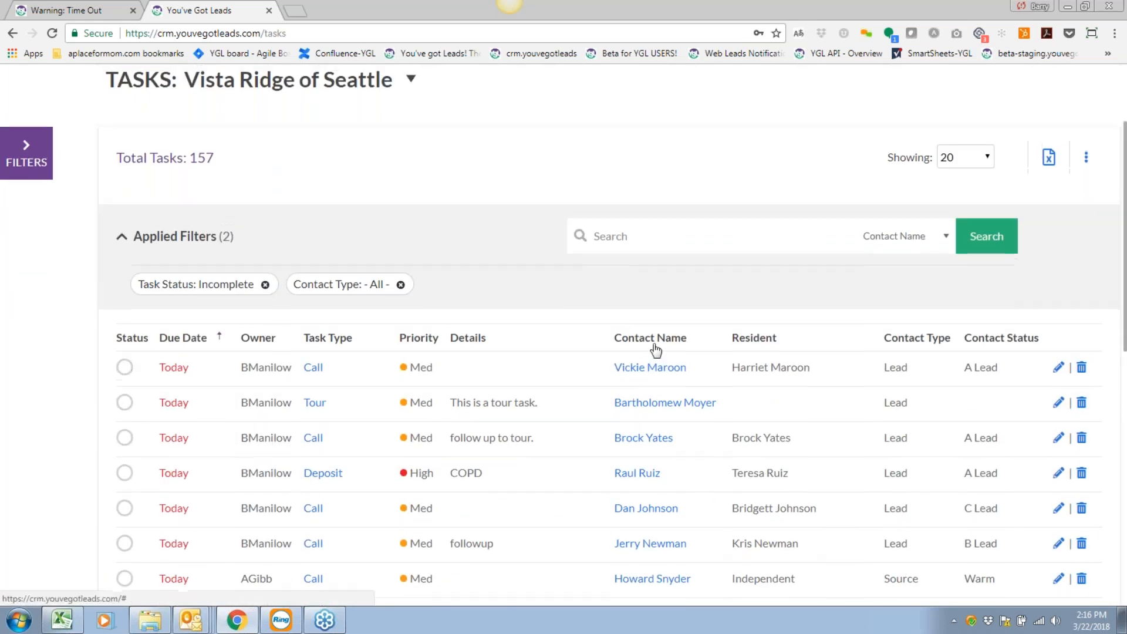
scroll(656, 351, "up", 2)
left_click(418, 146)
Open the Reports menu and show the Activity reports submenu.
left_click(566, 140)
mouse_move(582, 189)
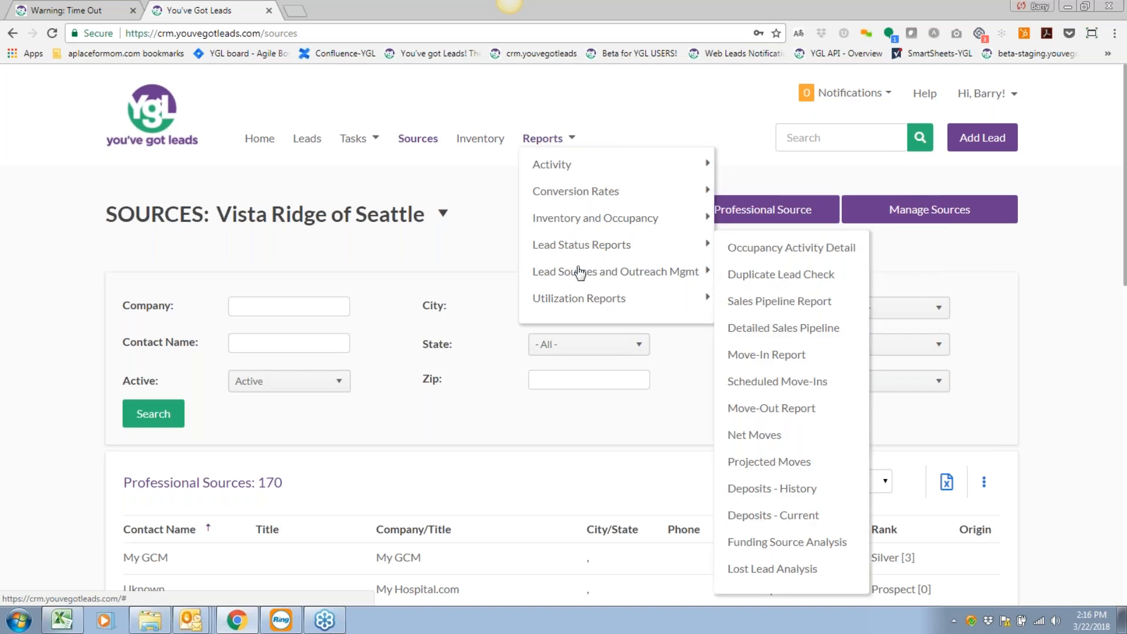
mouse_move(557, 167)
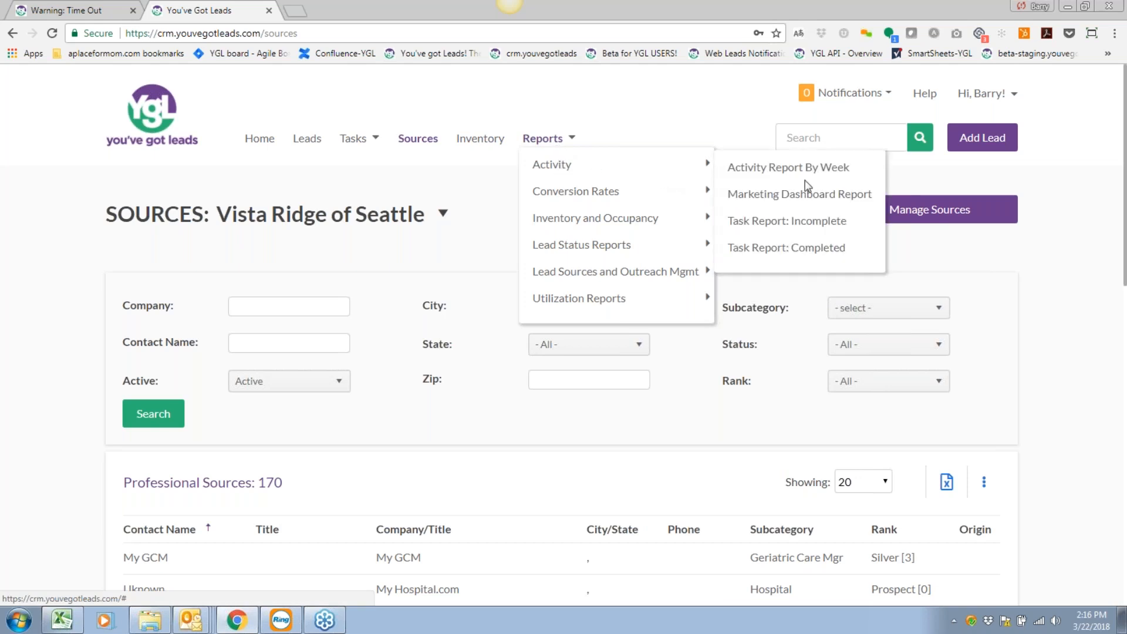
mouse_move(692, 175)
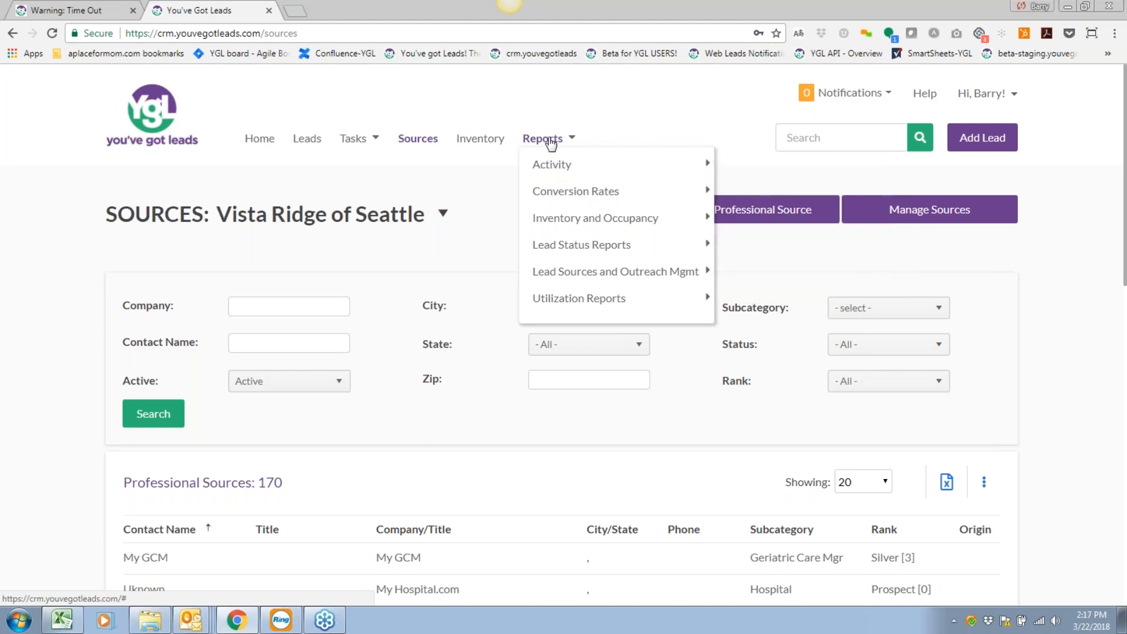
mouse_move(555, 169)
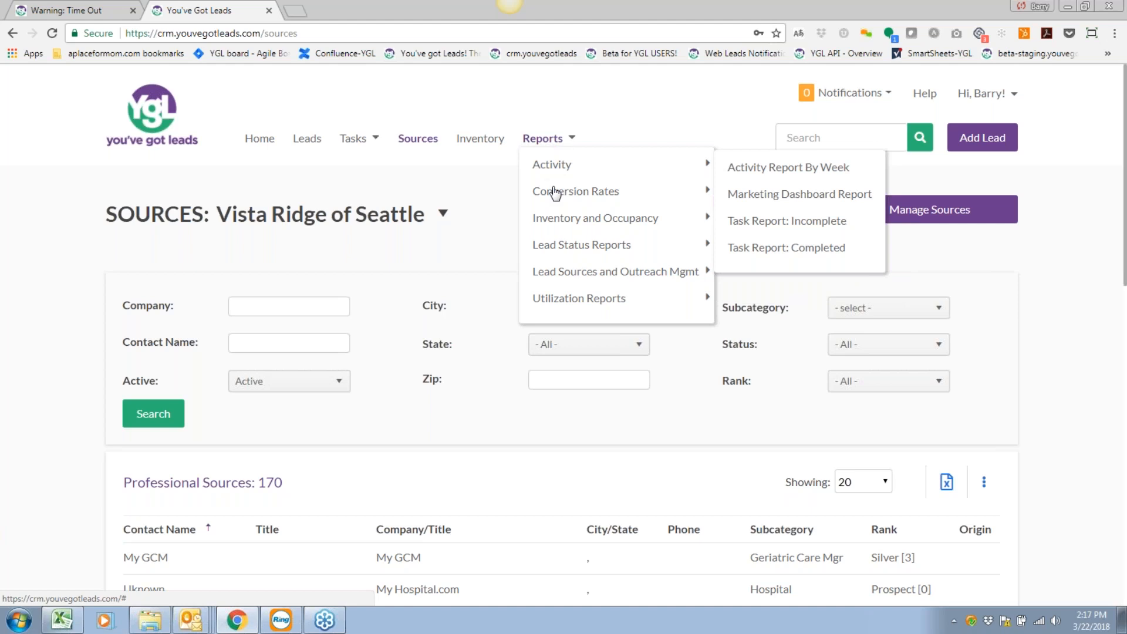
Run Activity Report By Week with the quarter kept at Q1 2018.
mouse_move(569, 232)
mouse_move(553, 140)
left_click(737, 169)
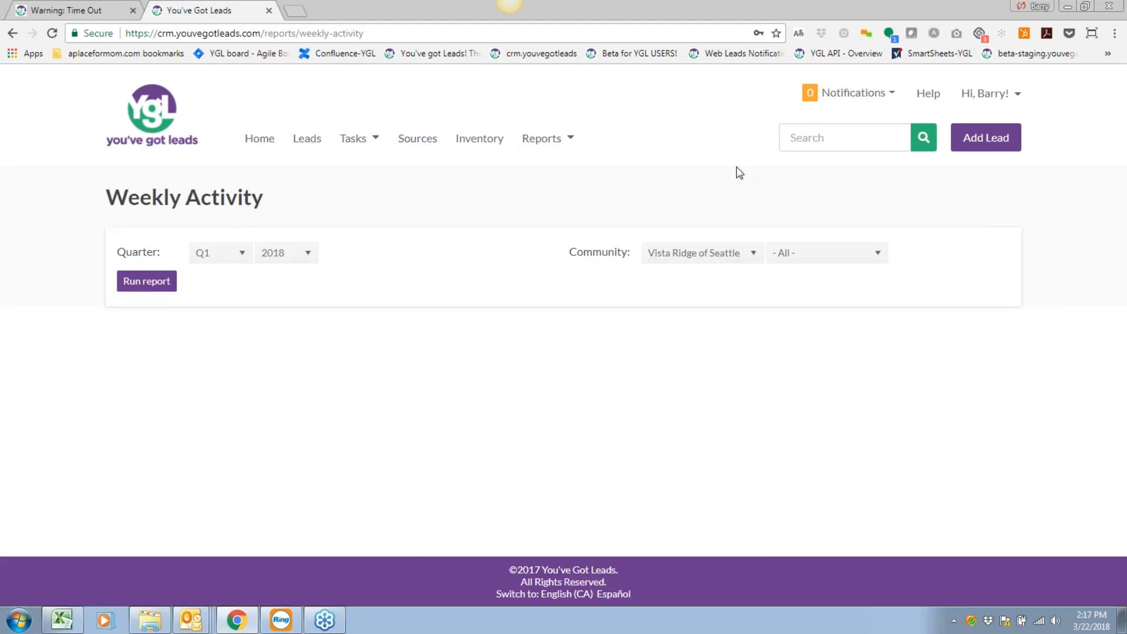
mouse_move(545, 139)
mouse_move(569, 170)
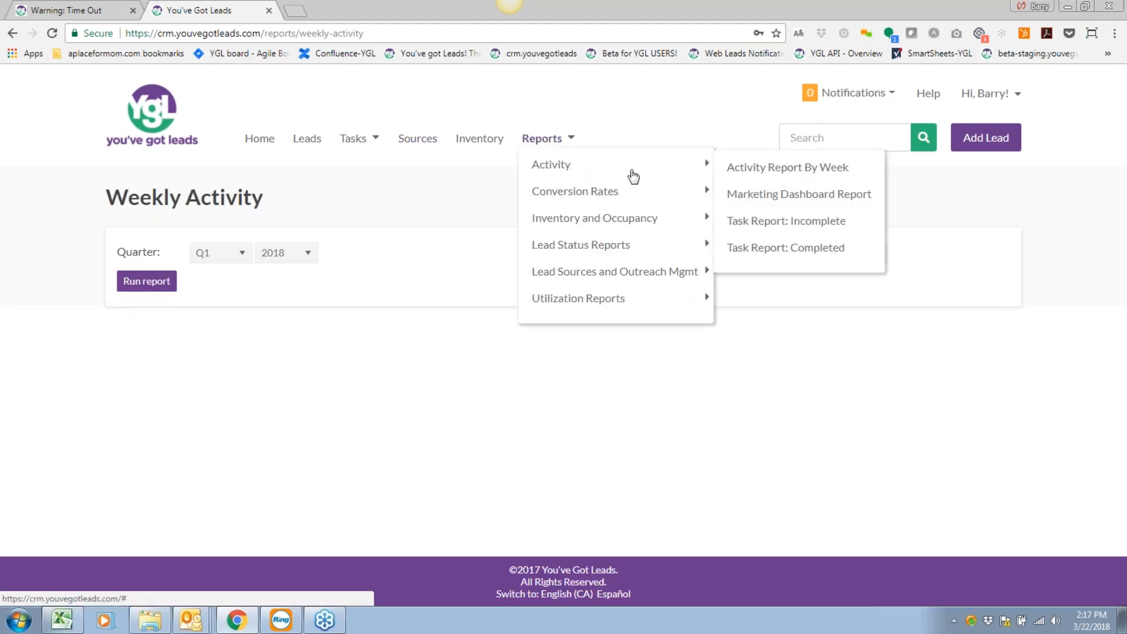
left_click(748, 175)
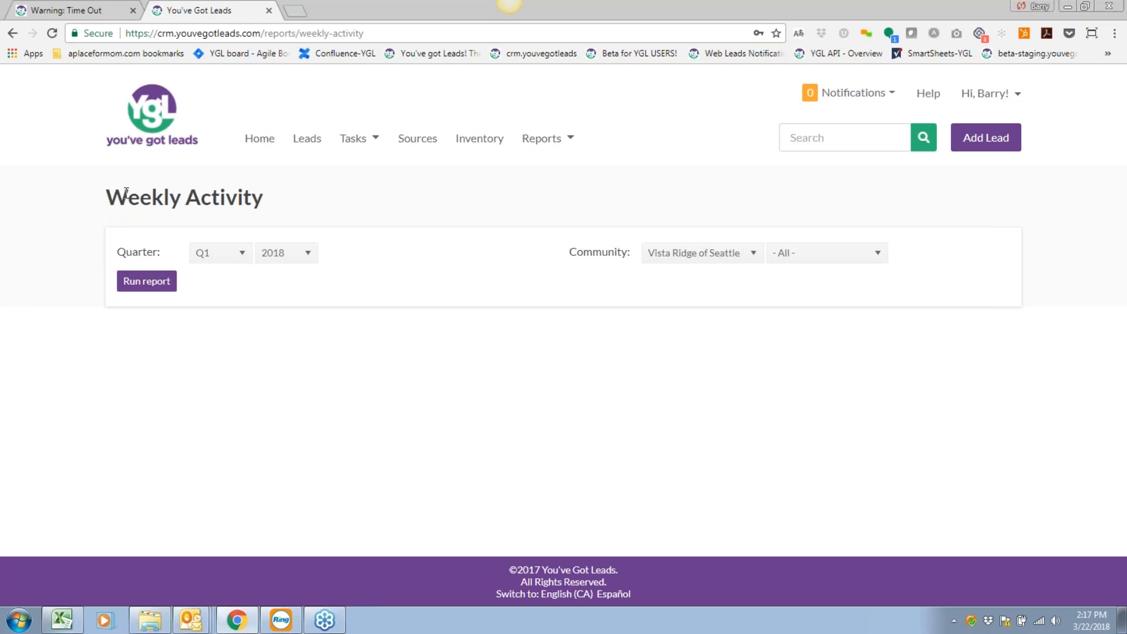
left_click(225, 258)
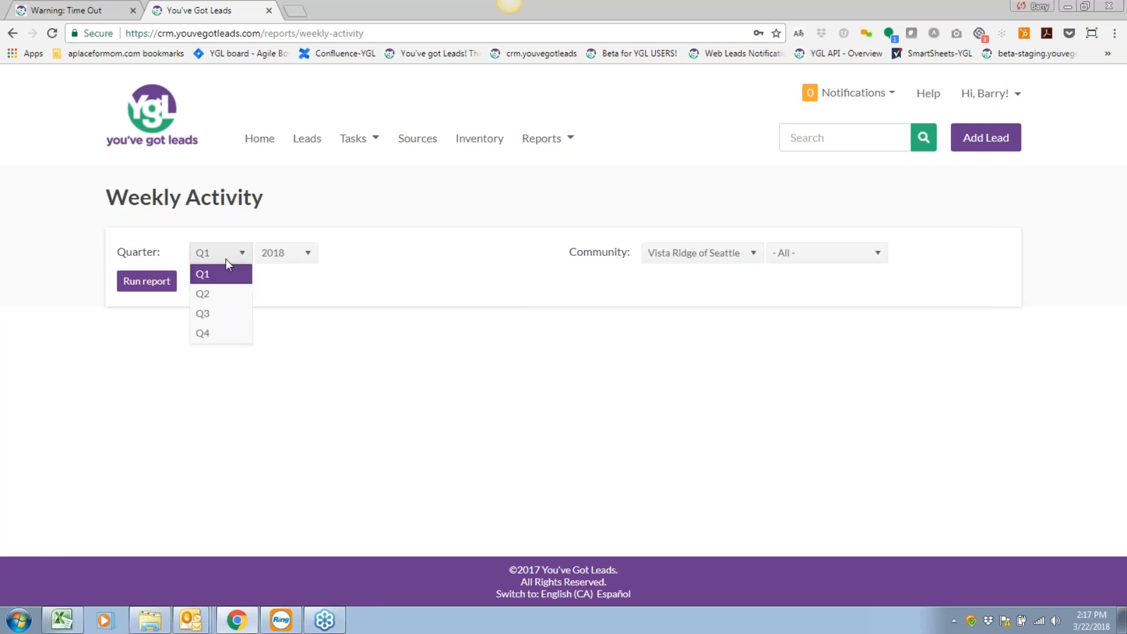
left_click(280, 277)
left_click(154, 285)
Scroll through the results: 49 summary events, 514 inquiry follow-ups, 22 referrals.
scroll(414, 369, "down", 2)
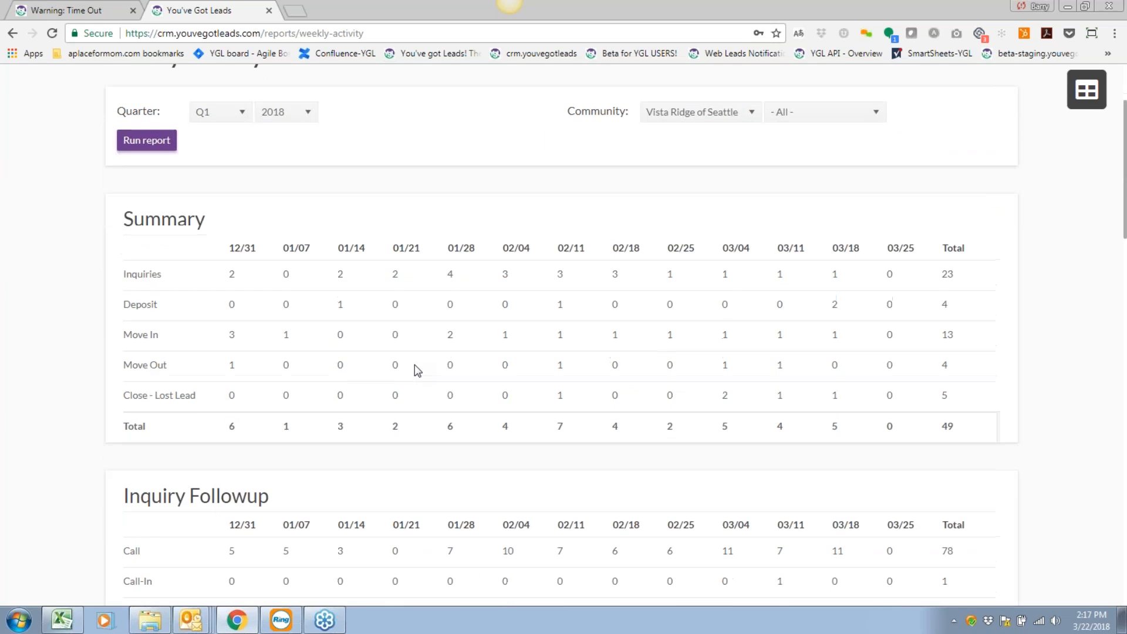
scroll(414, 364, "down", 1)
scroll(414, 364, "down", 2)
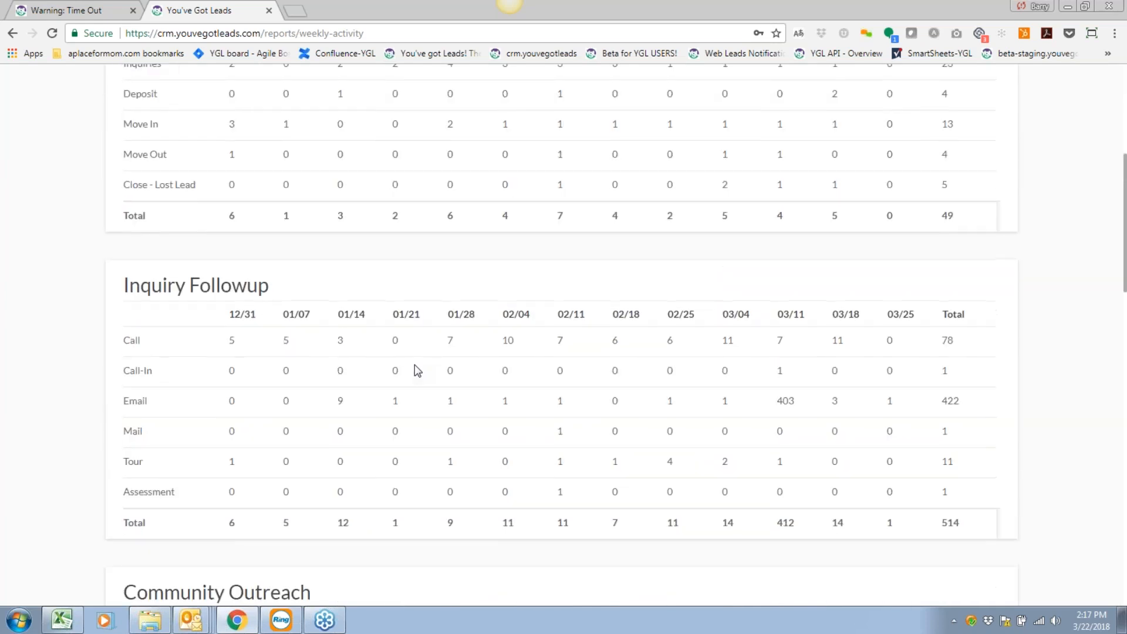
scroll(415, 365, "up", 1)
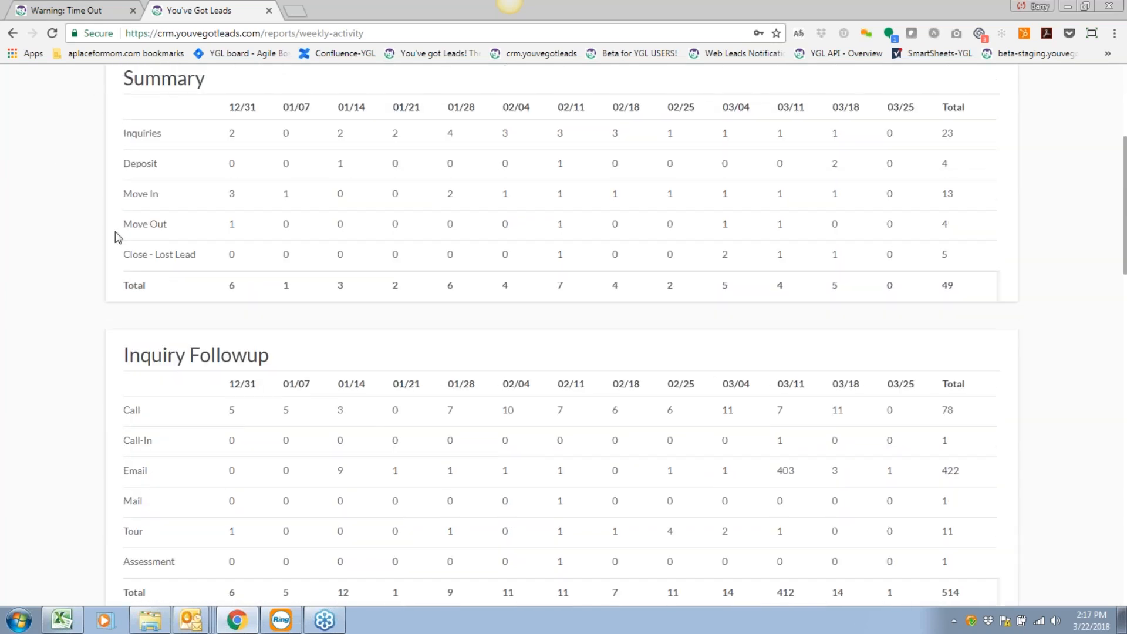
scroll(324, 347, "up", 1)
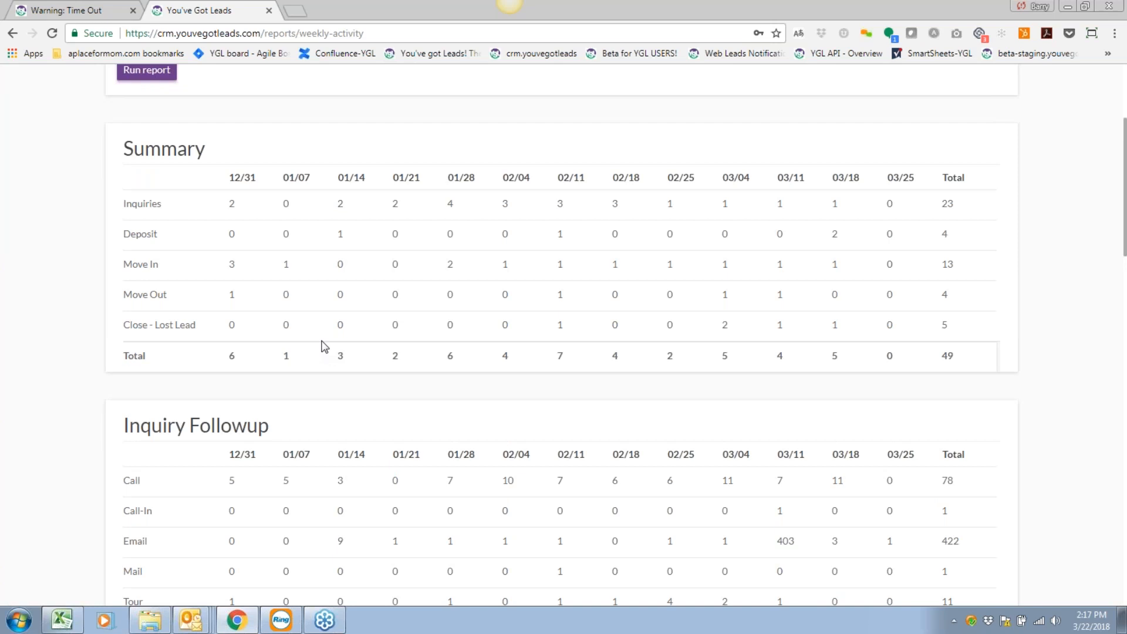
scroll(324, 348, "up", 1)
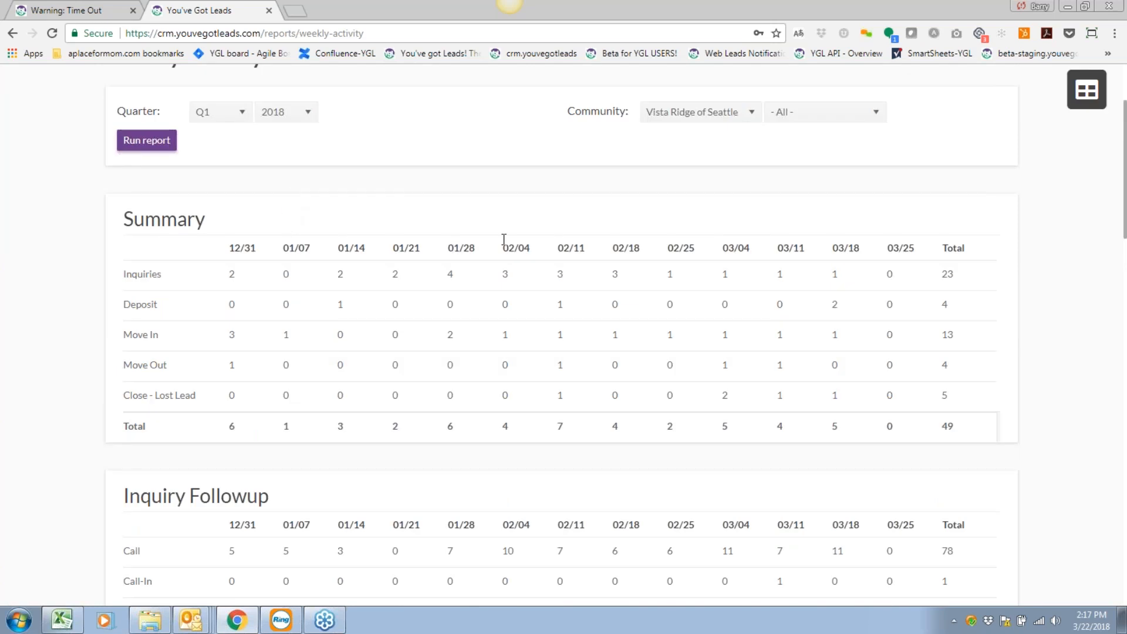
scroll(551, 243, "up", 1)
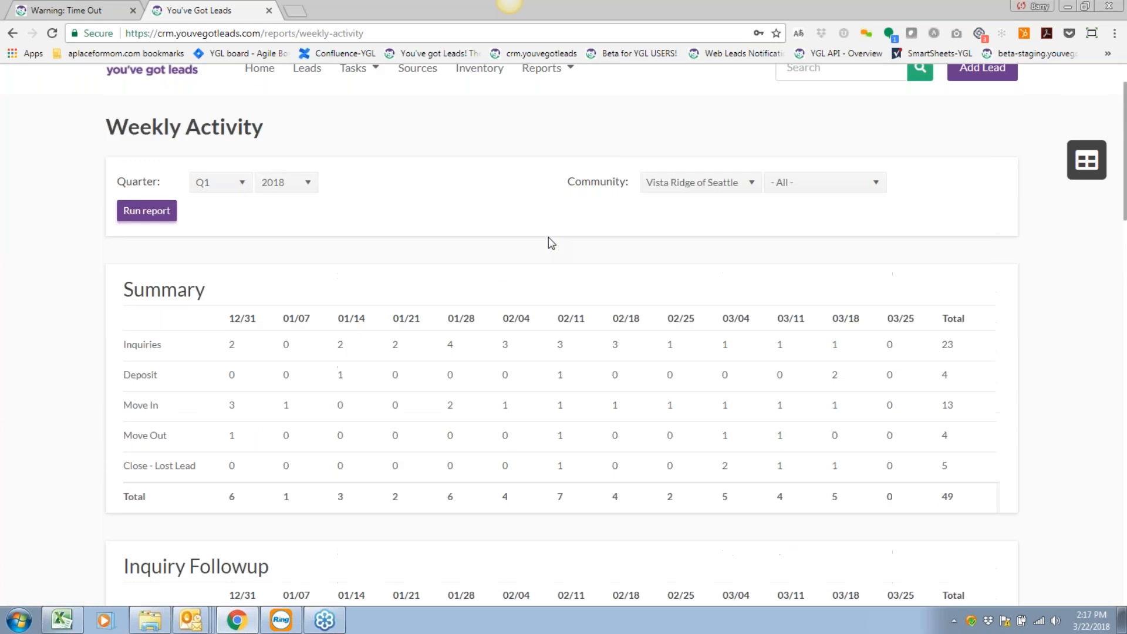
scroll(548, 238, "down", 5)
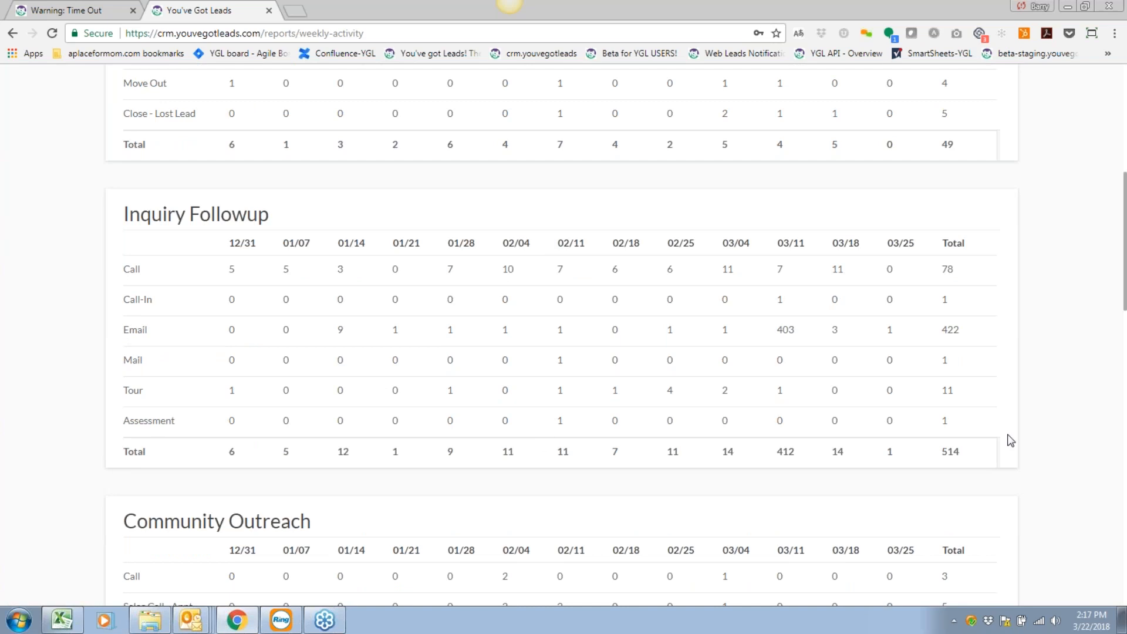
scroll(320, 228, "down", 5)
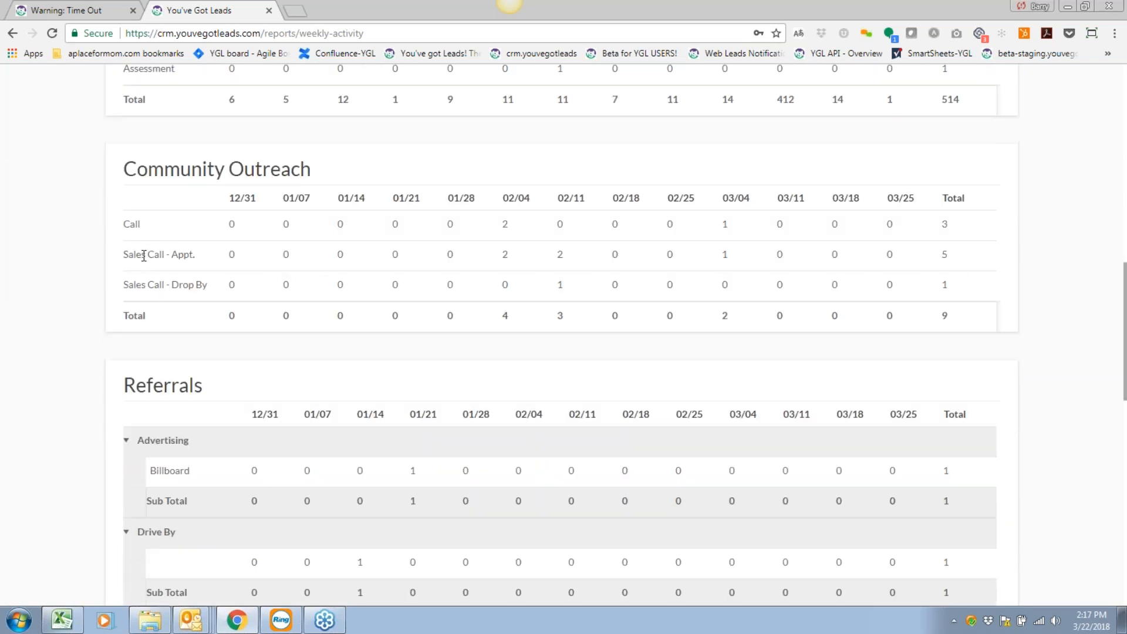
Highlight the Community Outreach heading, re-review the tables, and bring up the Reports menu.
triple_click(146, 168)
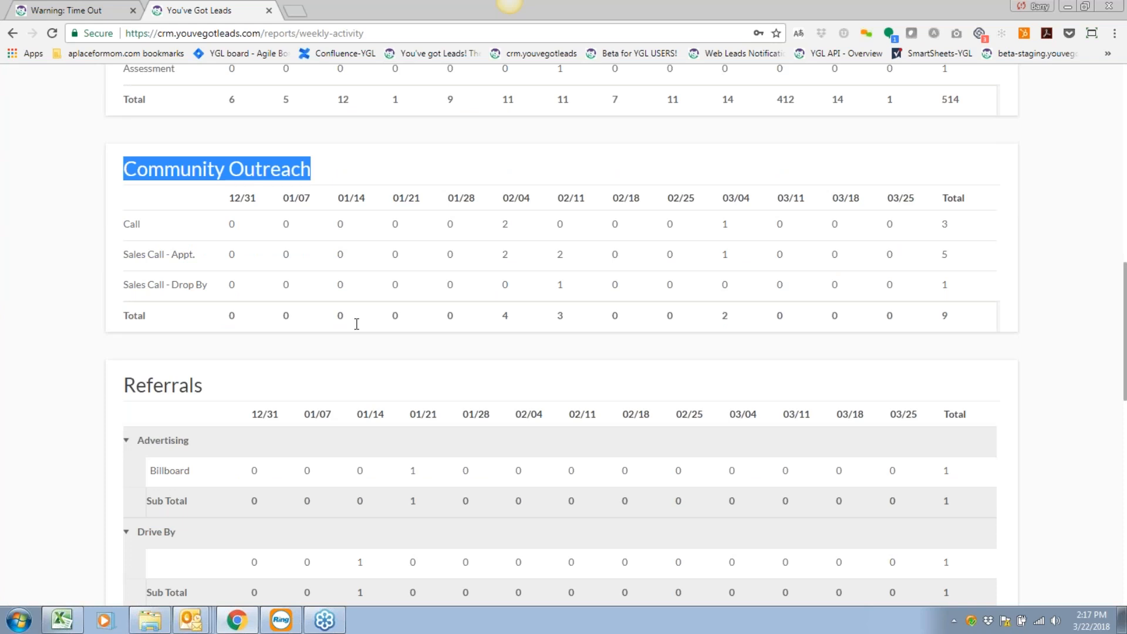
scroll(349, 319, "up", 5)
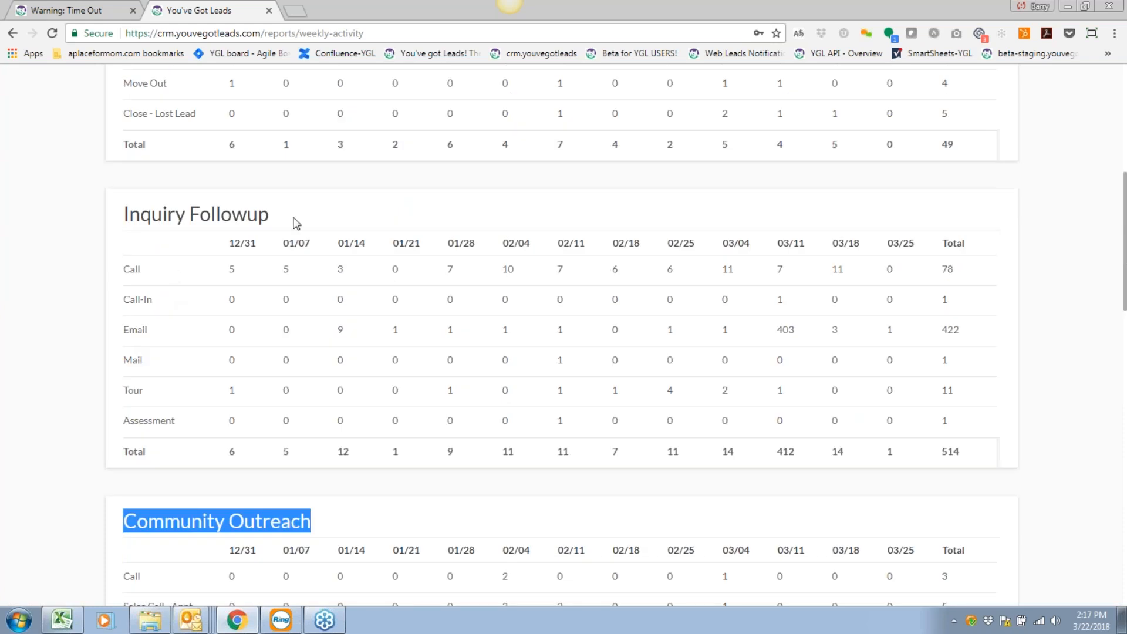
left_click_drag(271, 215, 123, 214)
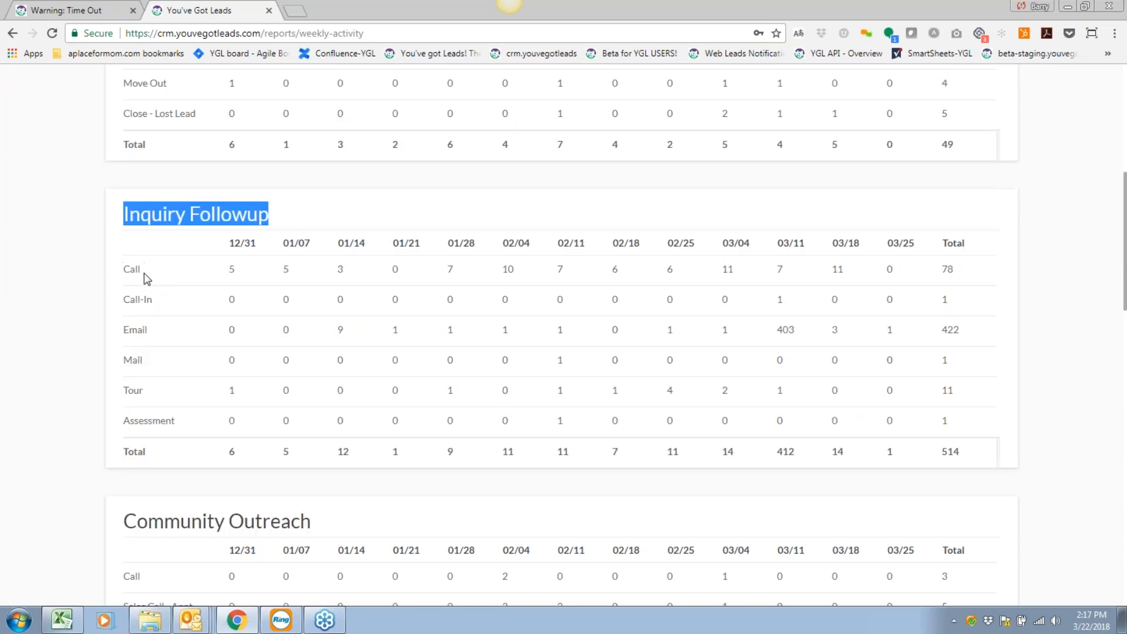
left_click(81, 293)
scroll(80, 292, "down", 10)
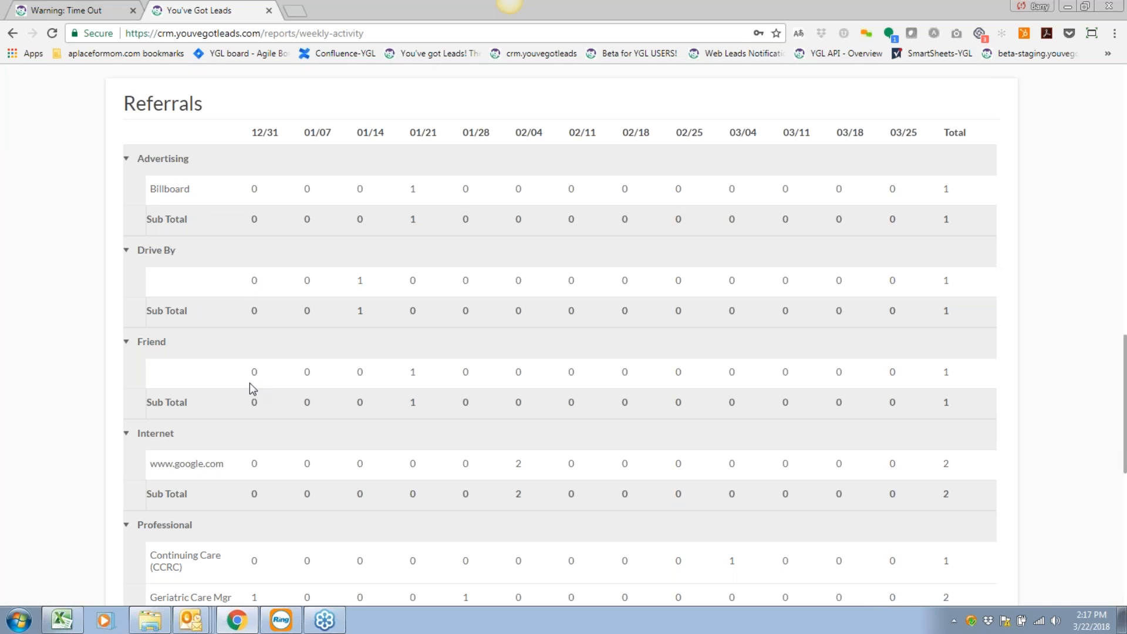
scroll(253, 389, "down", 9)
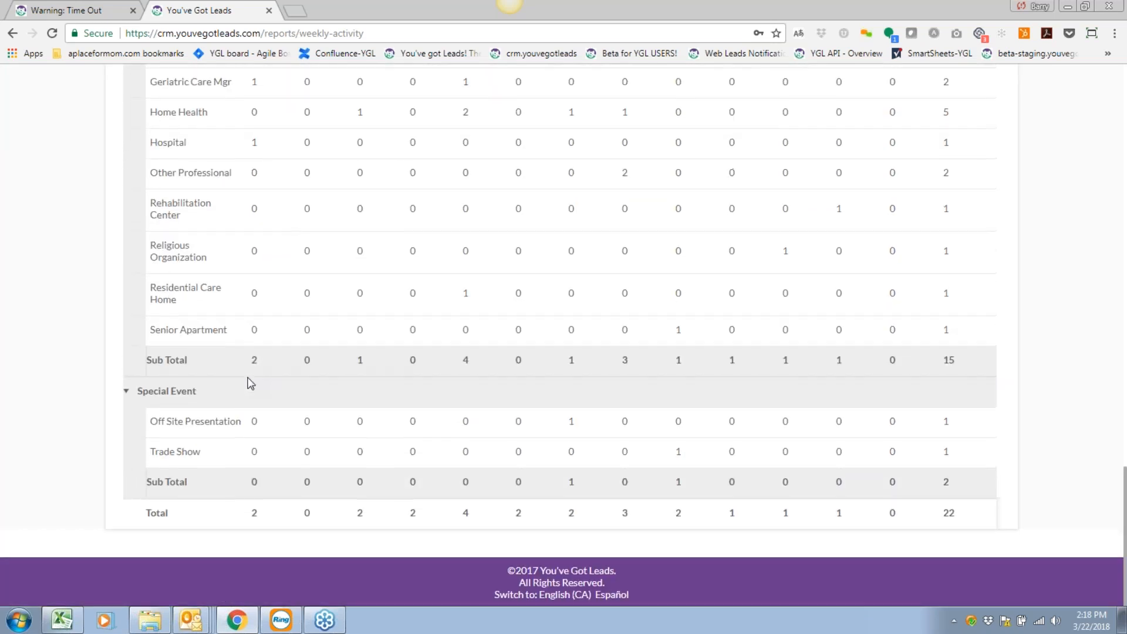
scroll(251, 383, "up", 4)
scroll(251, 383, "up", 18)
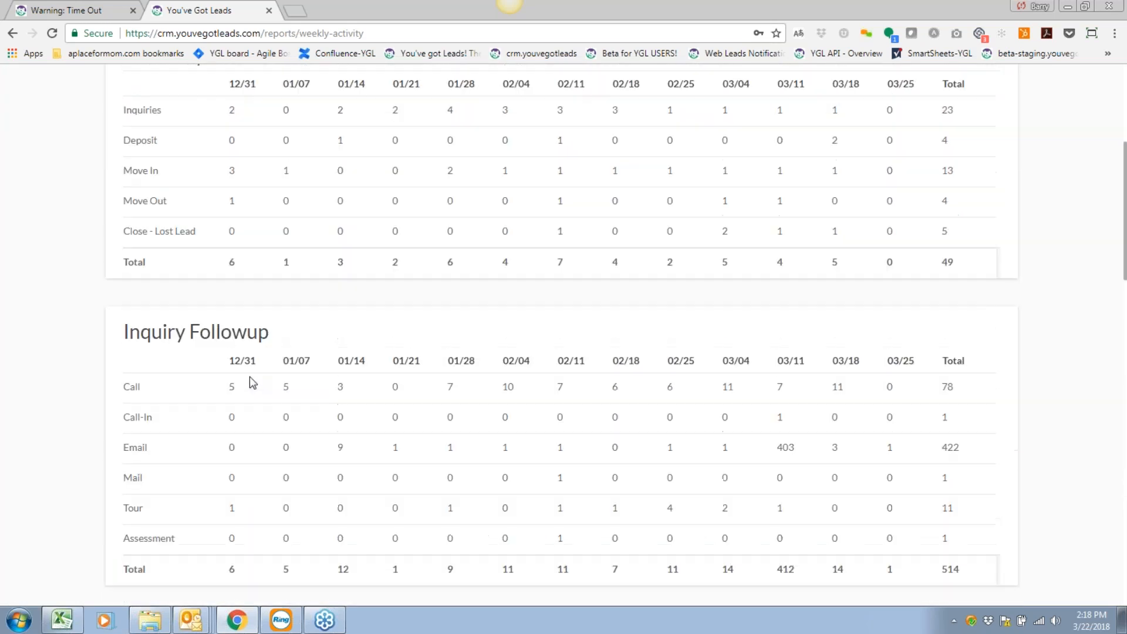
scroll(249, 383, "up", 6)
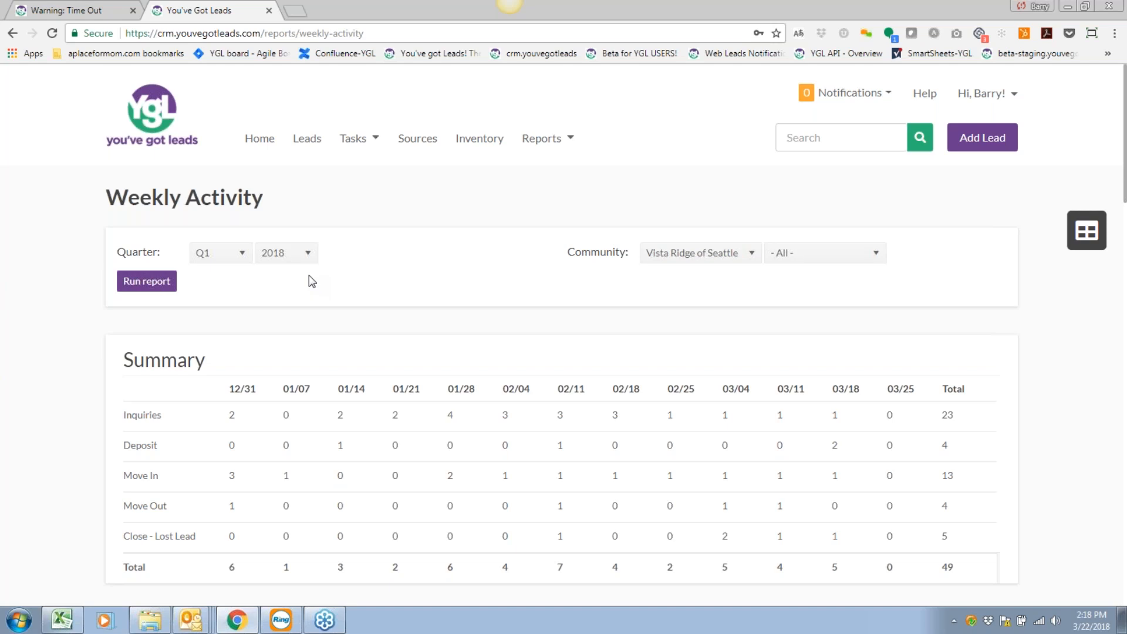
left_click(529, 148)
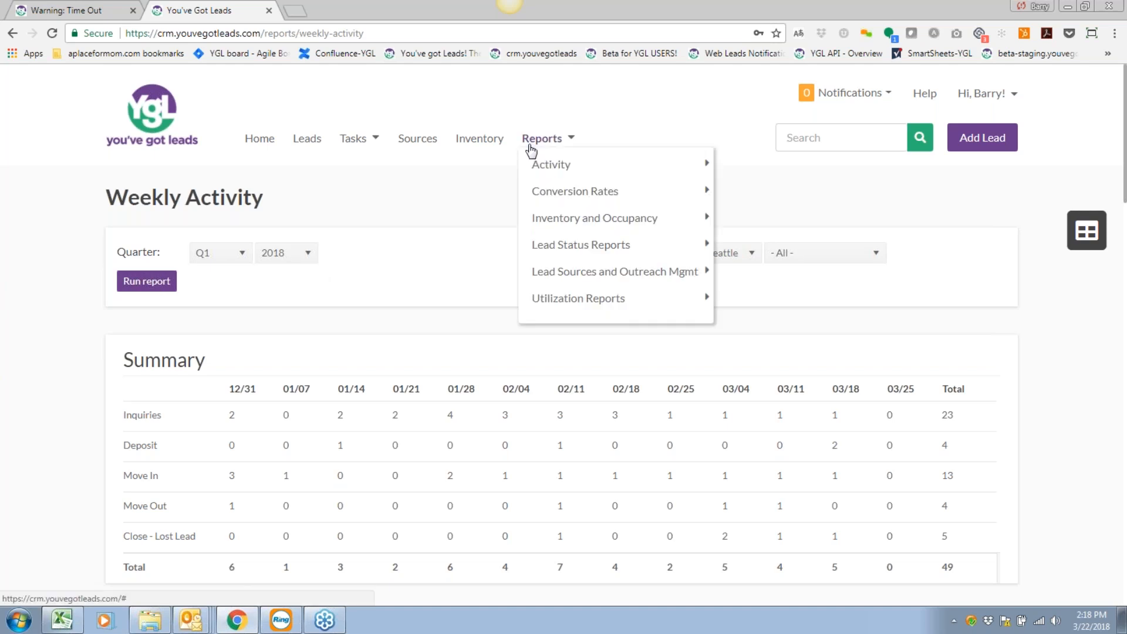
mouse_move(545, 157)
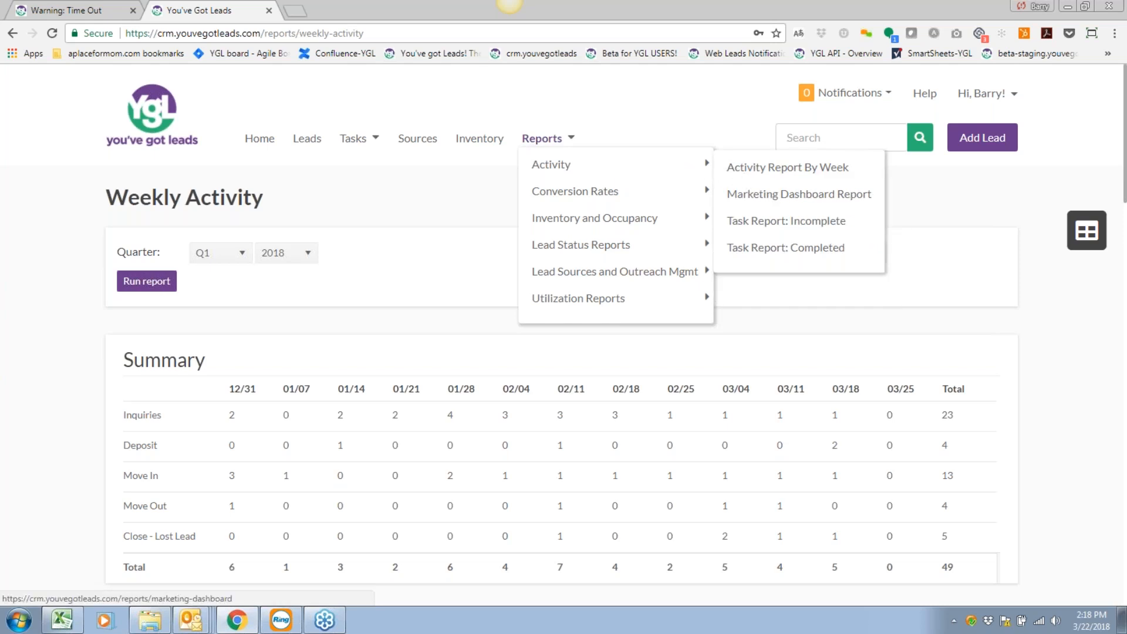
left_click(787, 194)
left_click(148, 305)
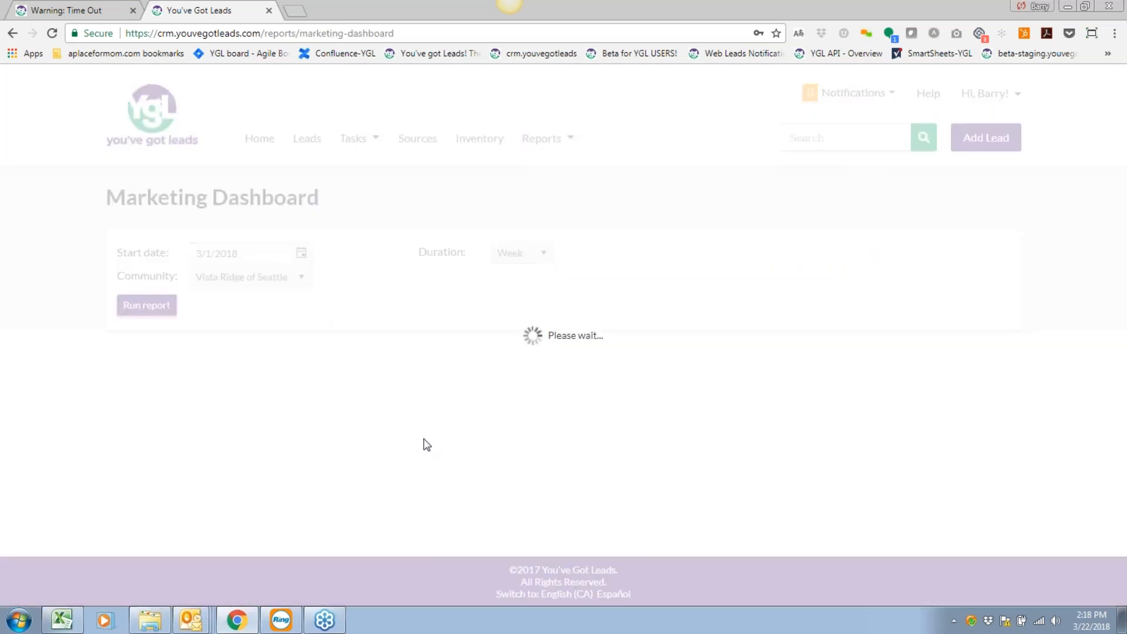
scroll(422, 435, "down", 5)
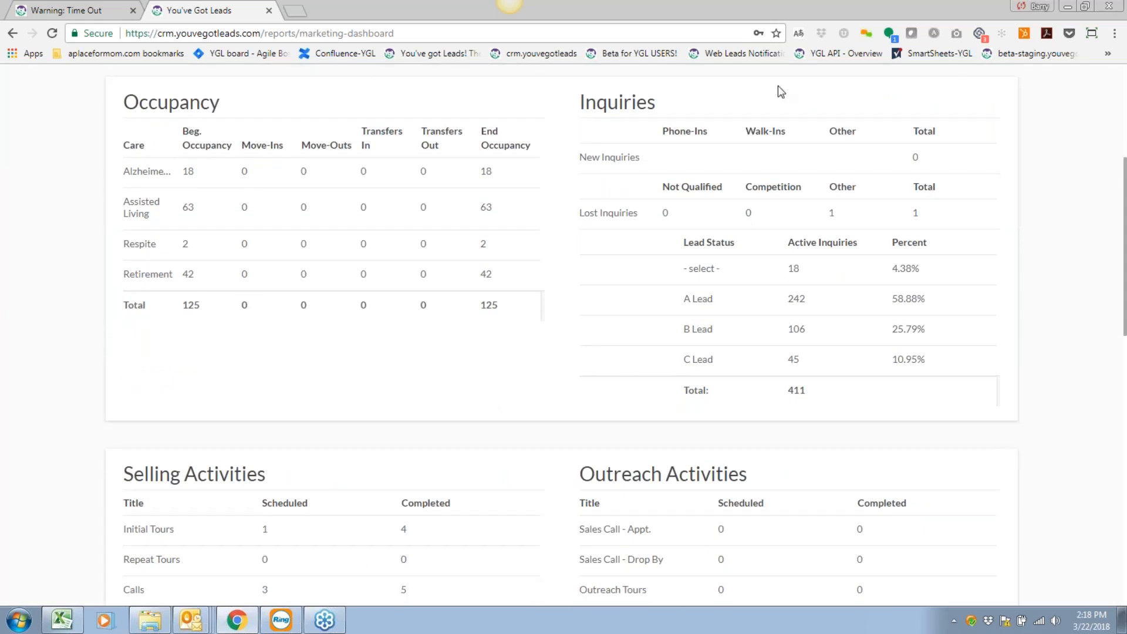
scroll(447, 332, "down", 3)
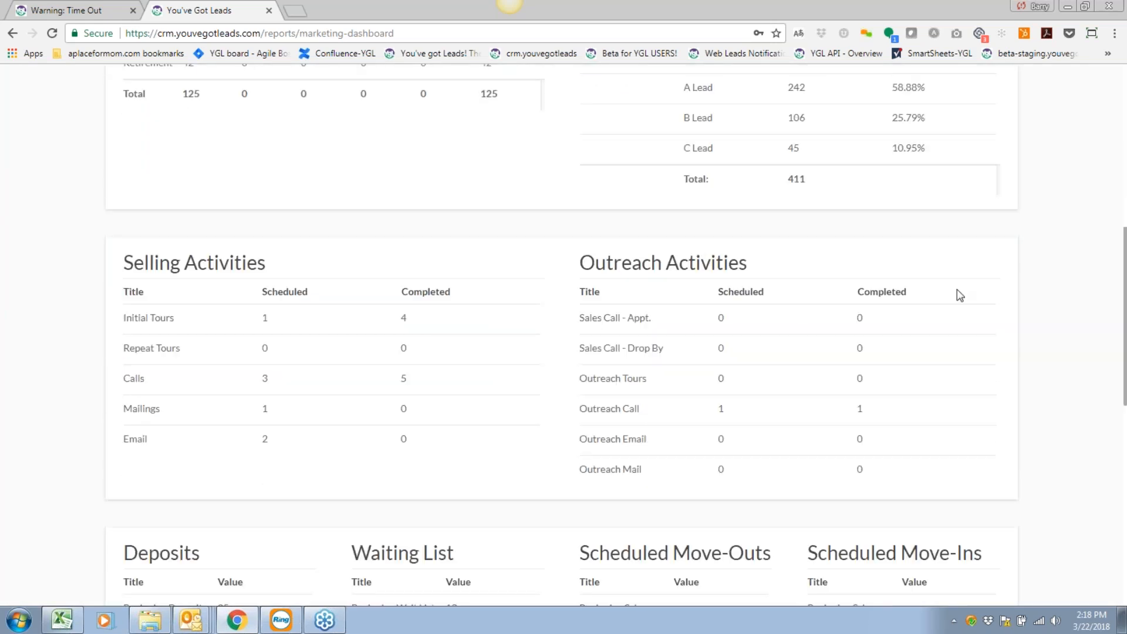
scroll(939, 329, "down", 2)
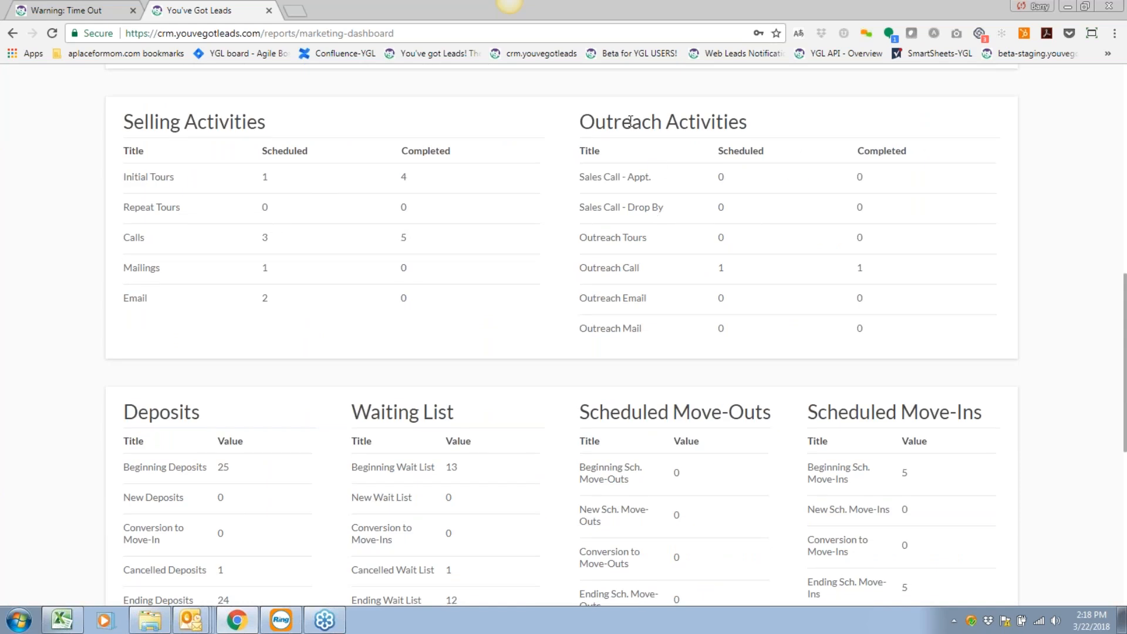
scroll(415, 335, "down", 4)
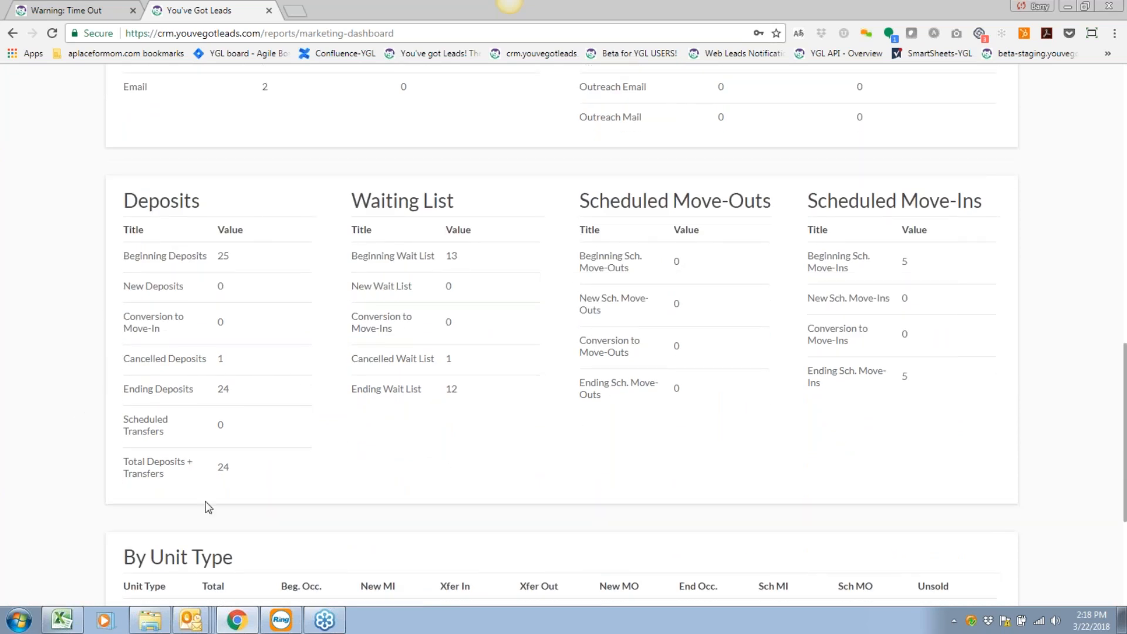
scroll(362, 437, "down", 1)
scroll(362, 438, "down", 3)
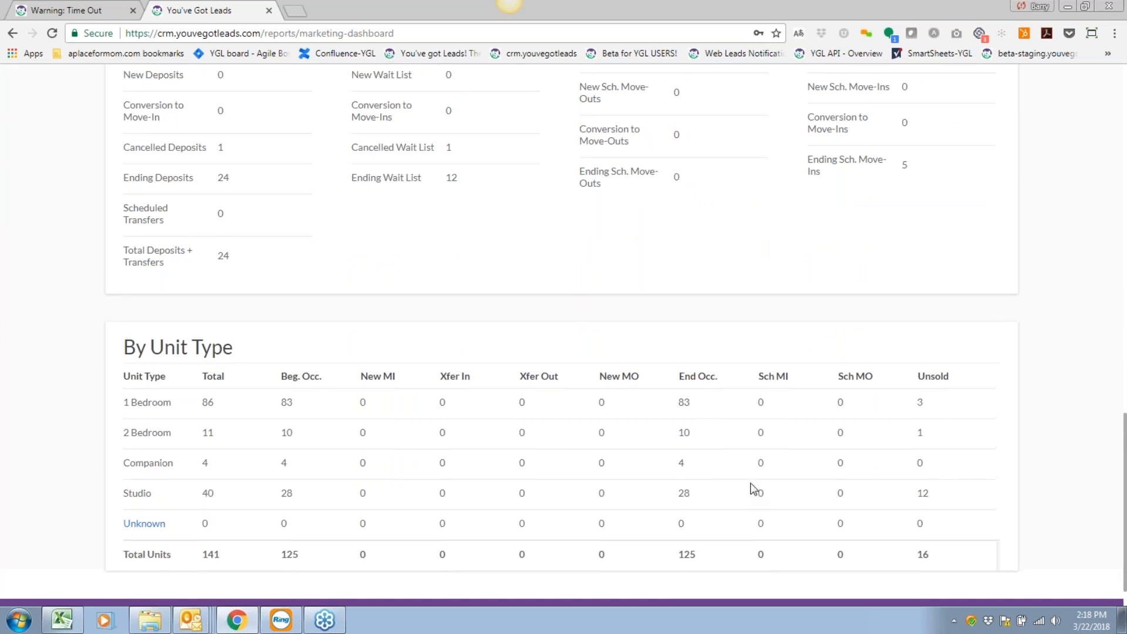
scroll(750, 482, "up", 18)
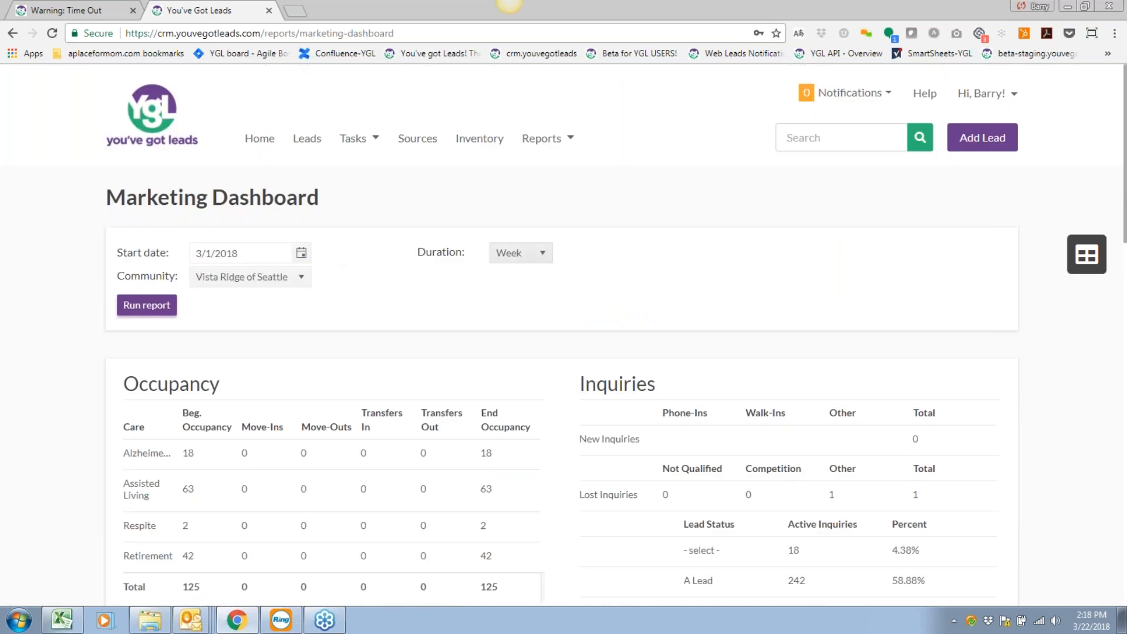
left_click(536, 259)
Rerun the dashboard with Month duration and open a By Unit Type count's detail window.
left_click(510, 294)
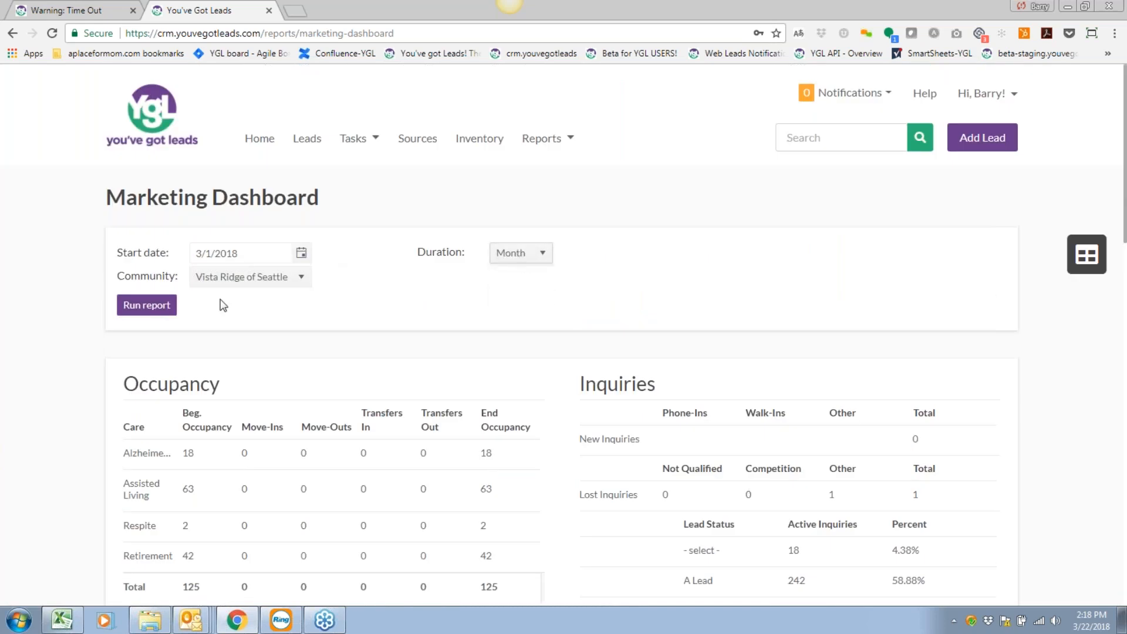
left_click(141, 308)
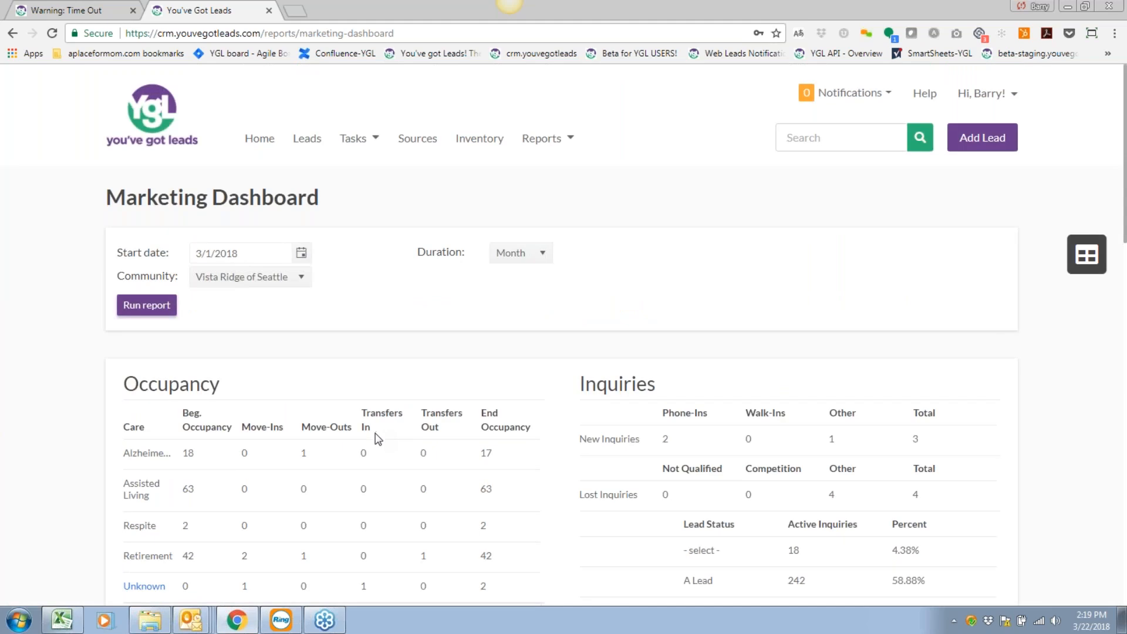
scroll(378, 438, "down", 15)
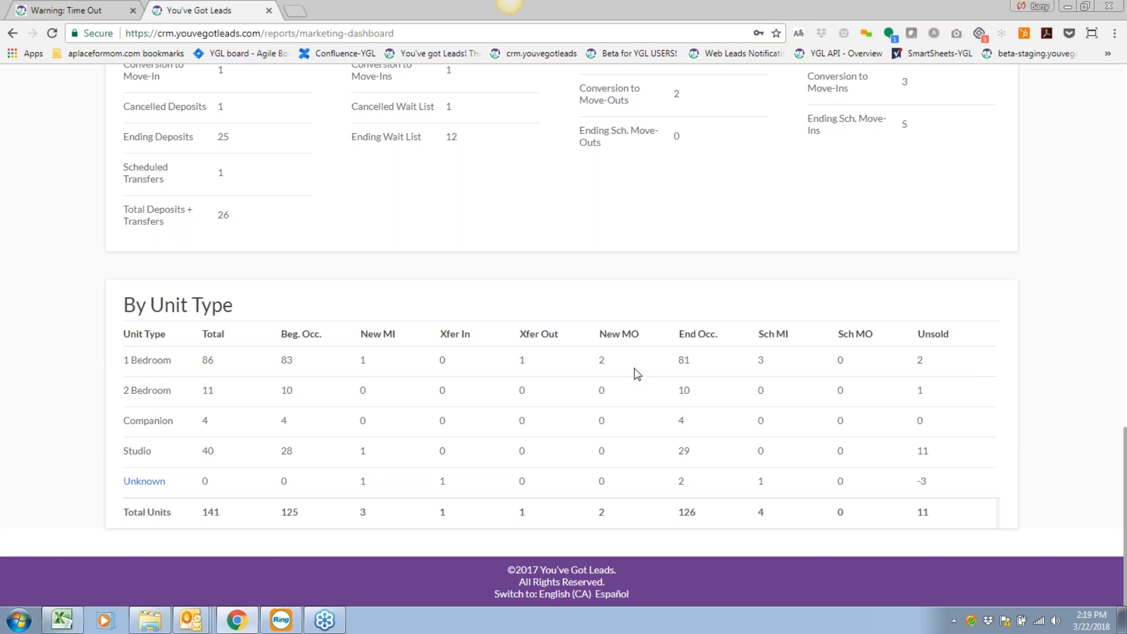
double_click(925, 360)
left_click(134, 485)
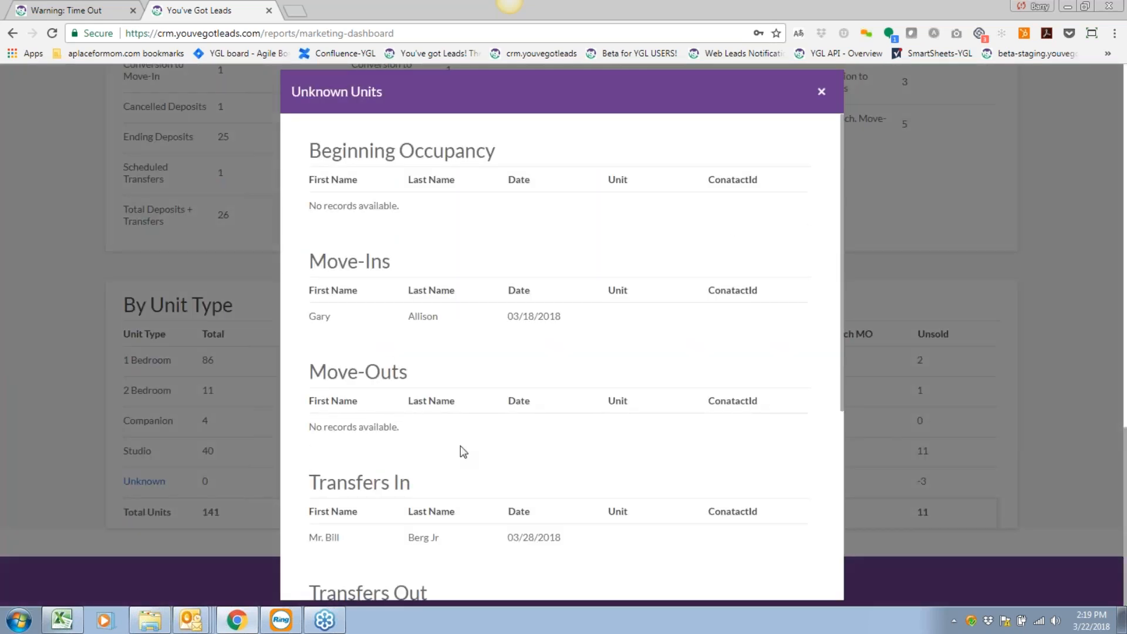
scroll(461, 450, "down", 3)
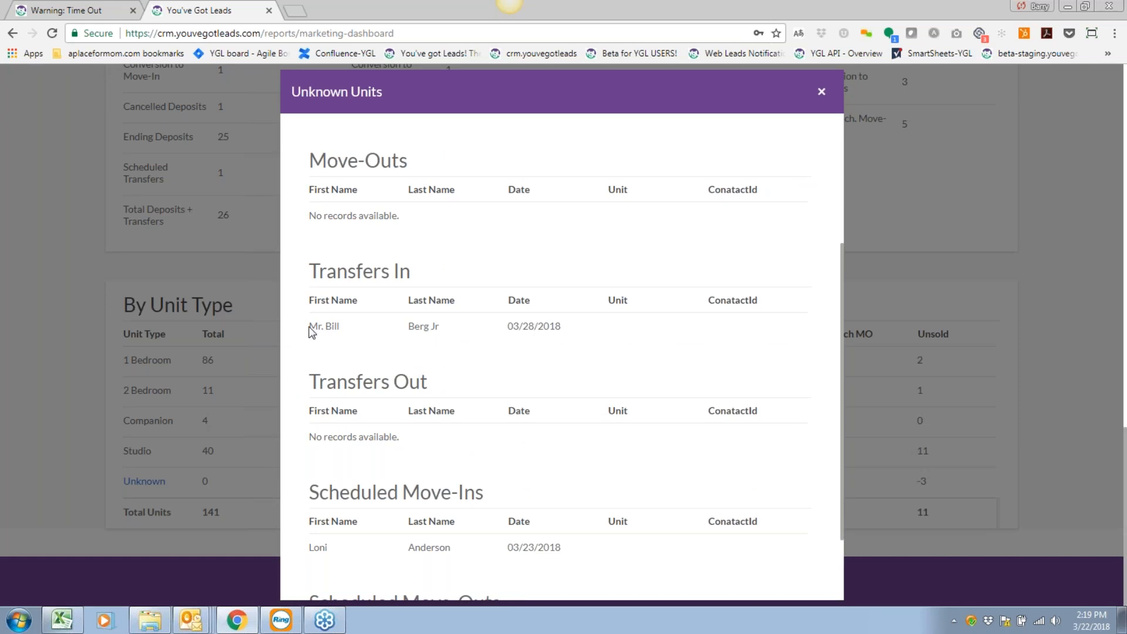
left_click_drag(312, 332, 592, 340)
scroll(642, 461, "down", 2)
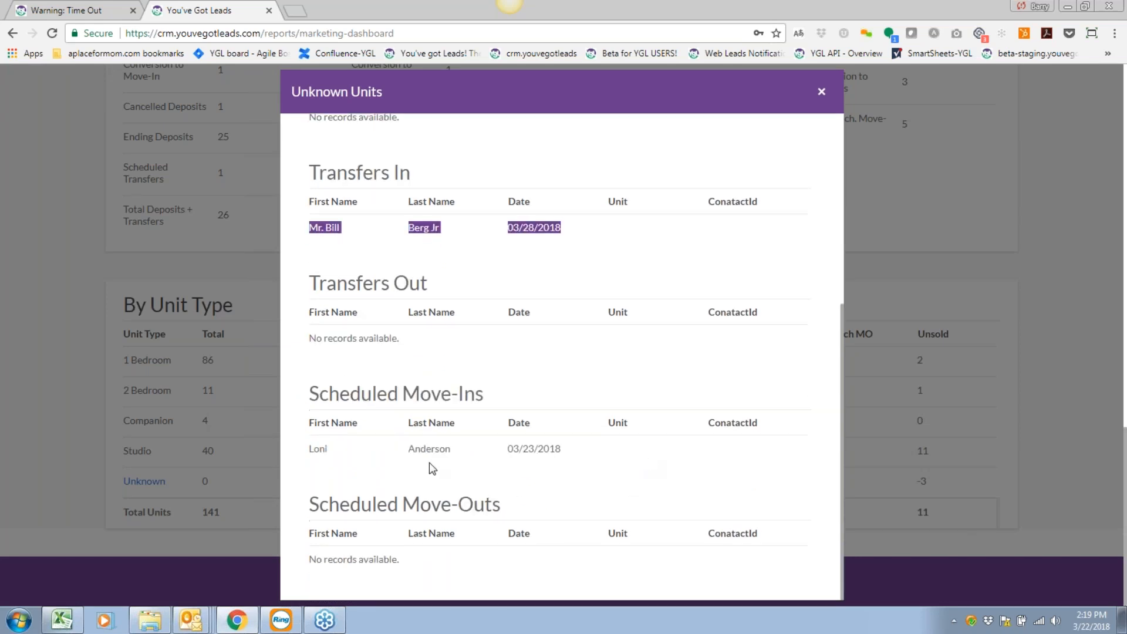
left_click_drag(306, 458, 596, 476)
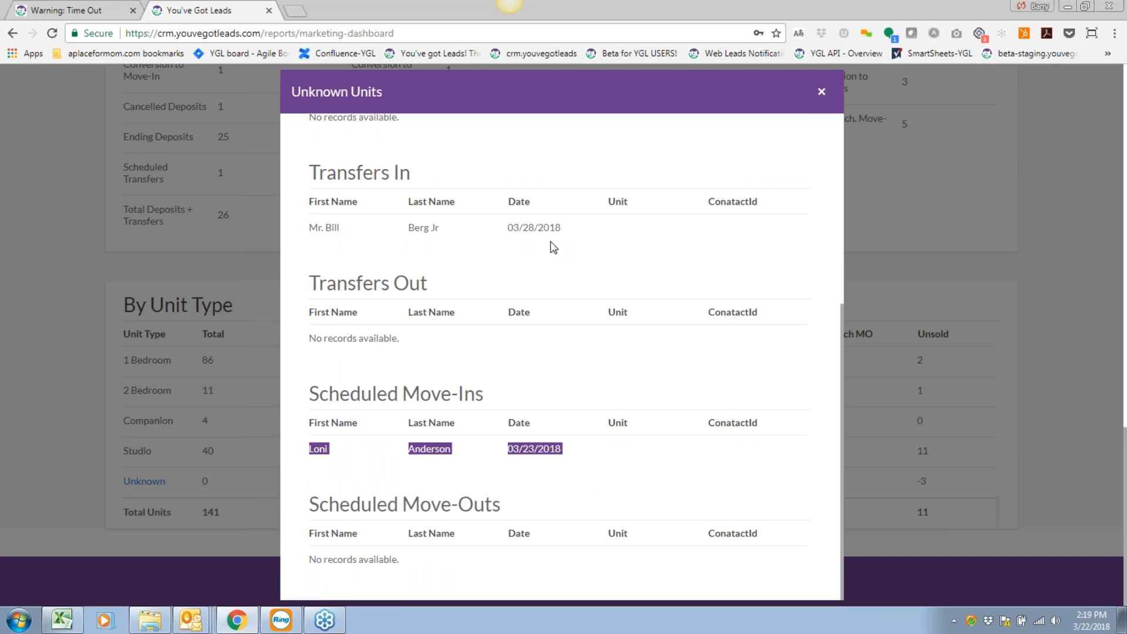
left_click(822, 94)
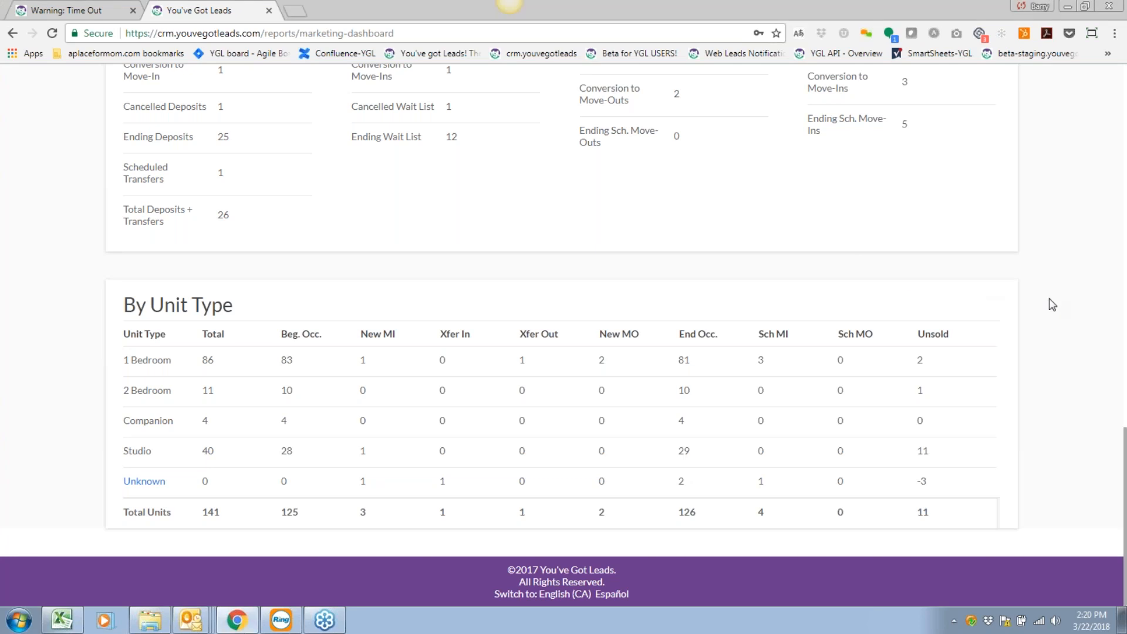
scroll(1038, 315, "up", 10)
scroll(1038, 309, "up", 5)
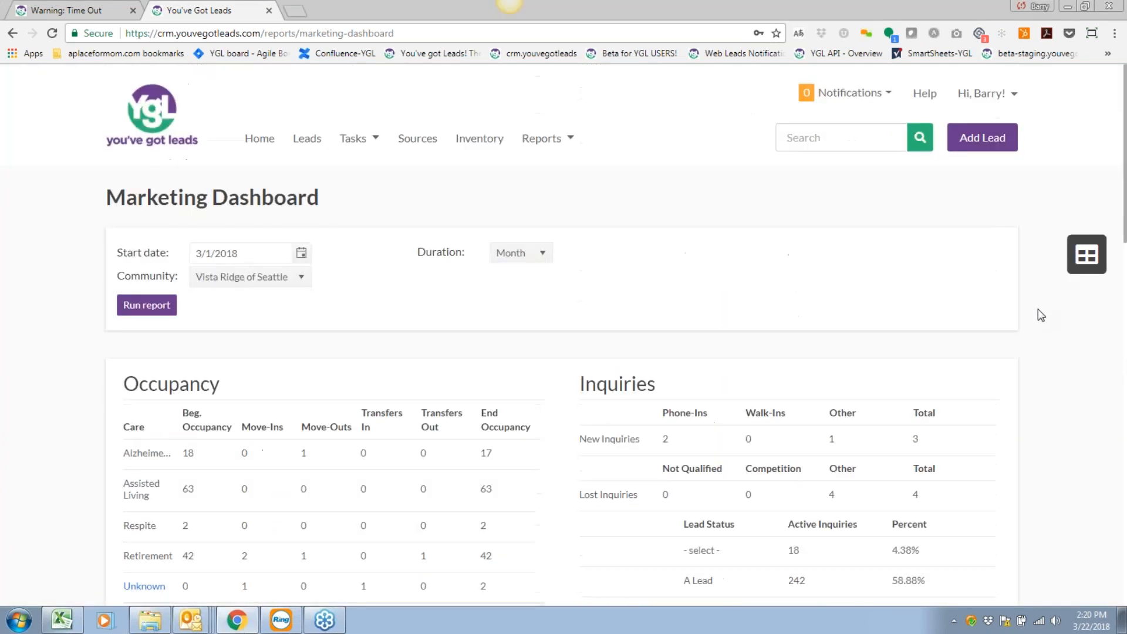
Choose Conversion Rate Summary from the Reports > Conversion Rates submenu.
left_click(541, 138)
mouse_move(576, 176)
mouse_move(576, 199)
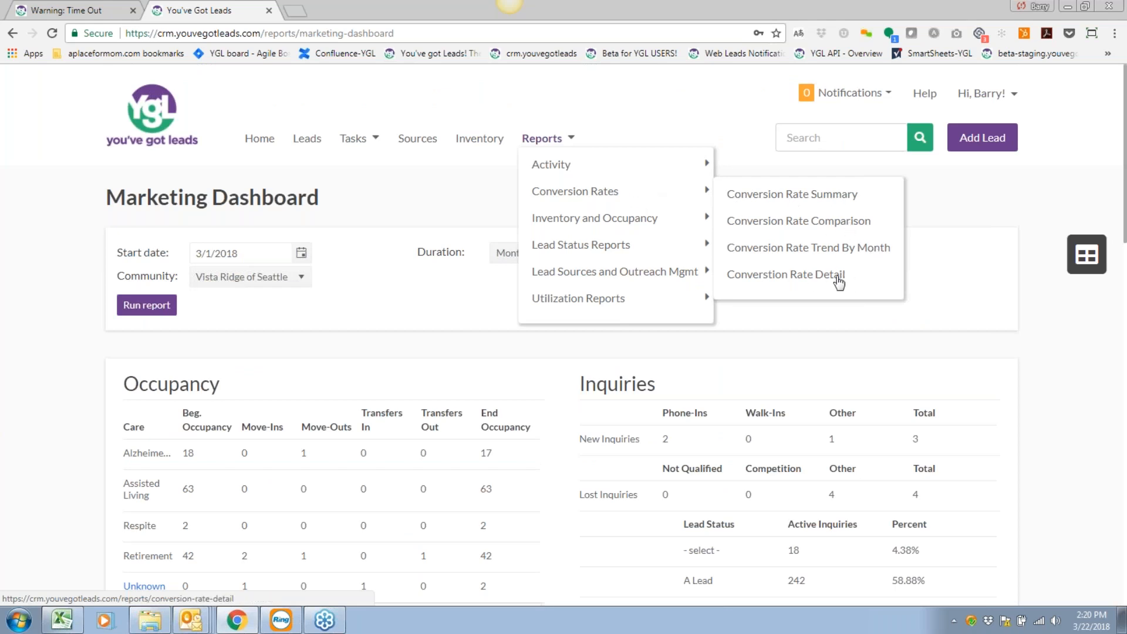
left_click(819, 197)
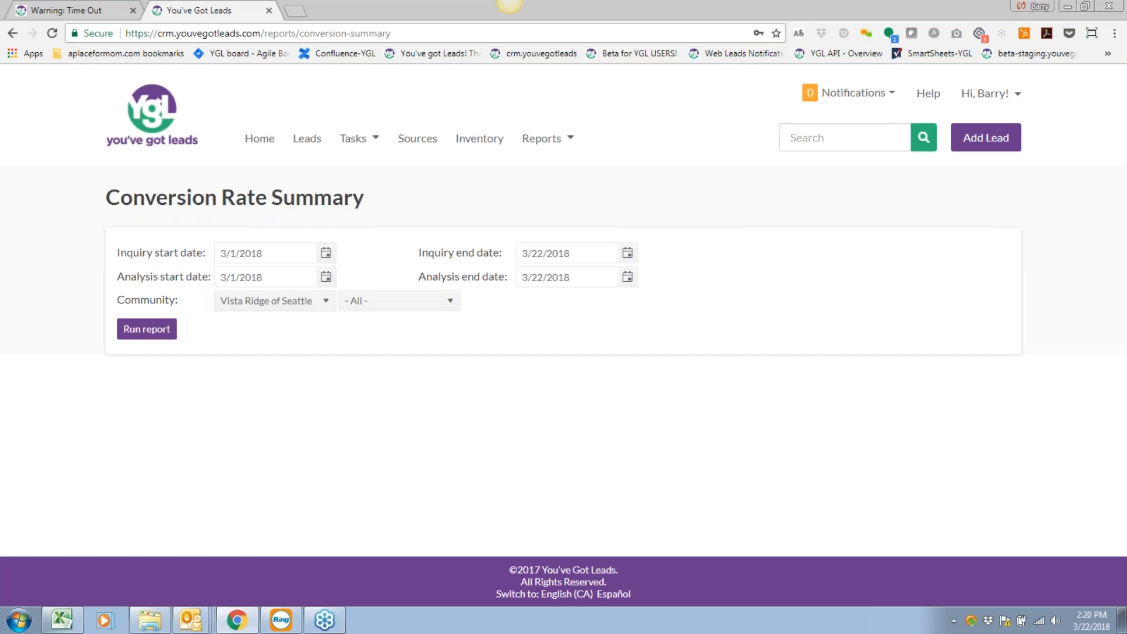
Set the inquiry start date to 6/1/2017.
left_click(326, 255)
left_click(249, 318)
left_click(239, 361)
scroll(243, 365, "down", 3)
scroll(242, 365, "up", 3)
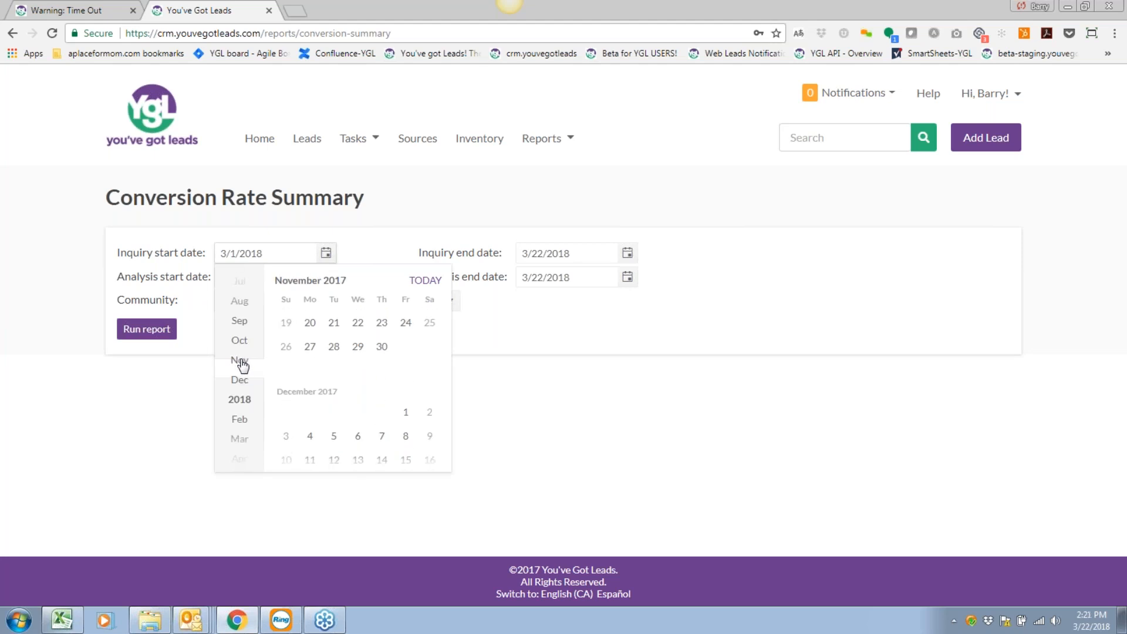
scroll(241, 364, "up", 3)
left_click(248, 333)
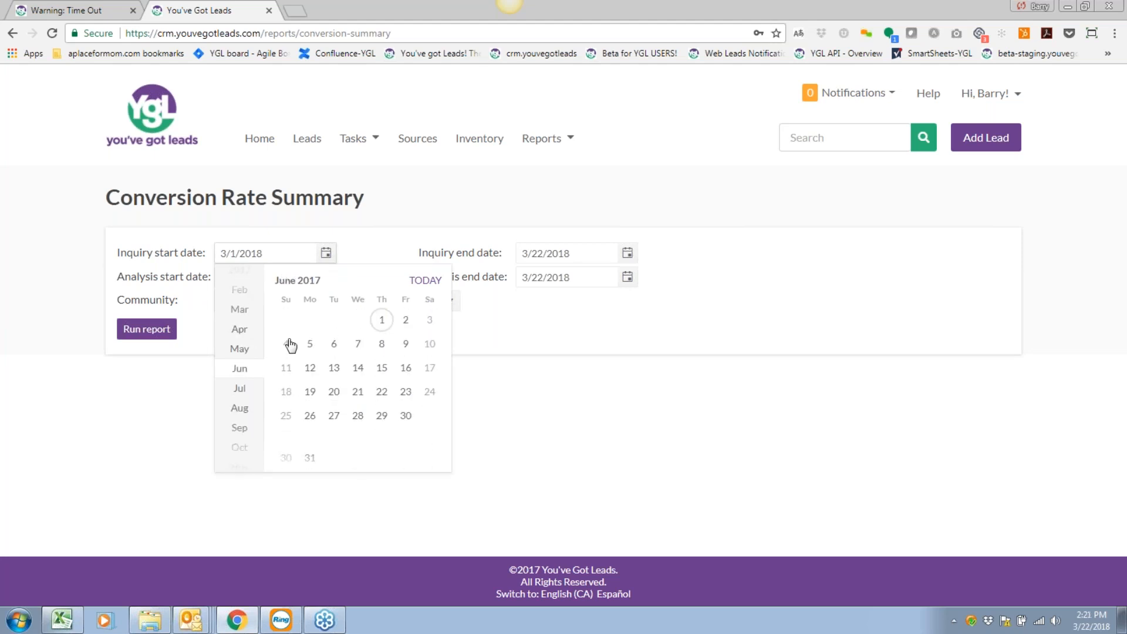
left_click(381, 320)
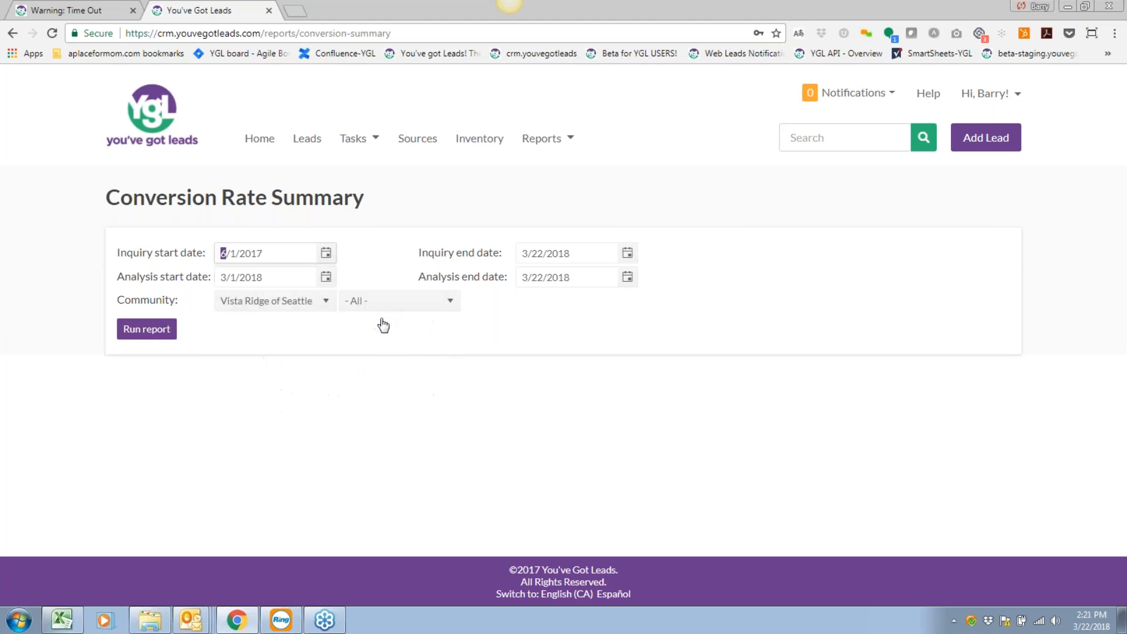
Set the analysis start date to 6/1/2017.
left_click(327, 278)
scroll(238, 384, "up", 3)
scroll(237, 386, "up", 3)
scroll(239, 349, "up", 3)
scroll(242, 364, "down", 1)
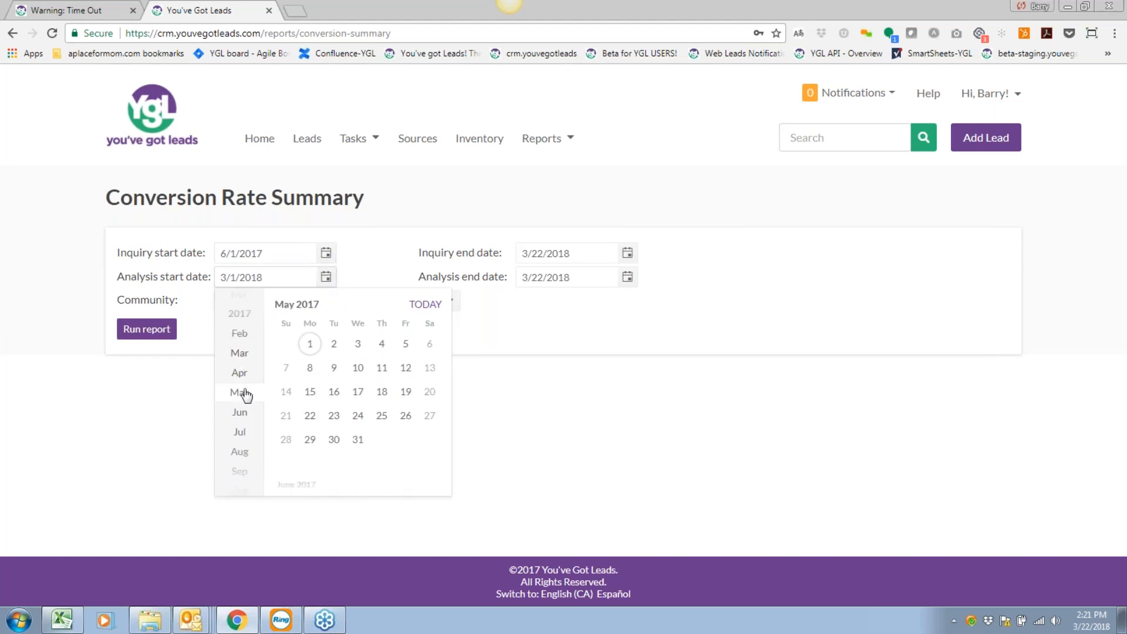
left_click(240, 414)
left_click(382, 344)
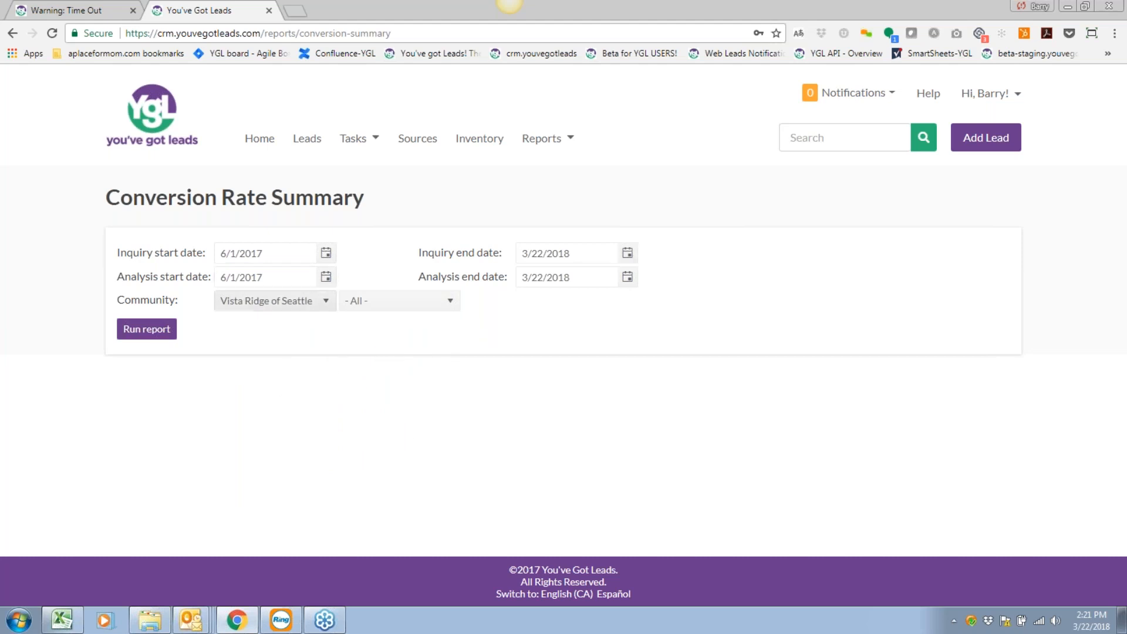
Run the report and review it: 68 inquiries, 20 tours, 10 move-ins, 29.41% tours/inquiries.
left_click(143, 335)
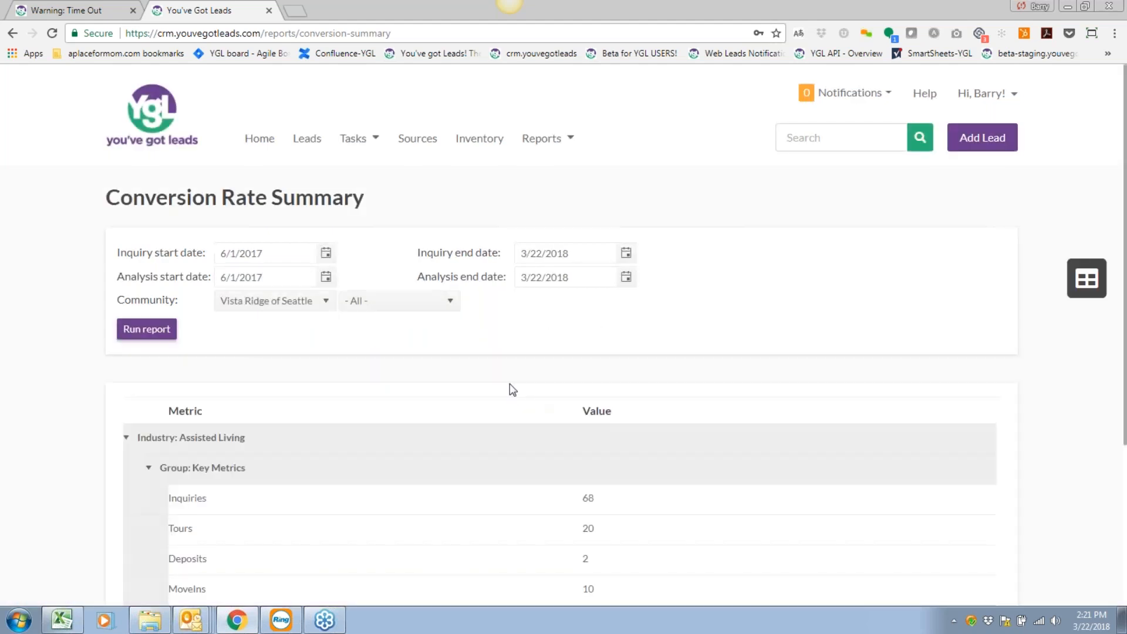
scroll(510, 382, "down", 4)
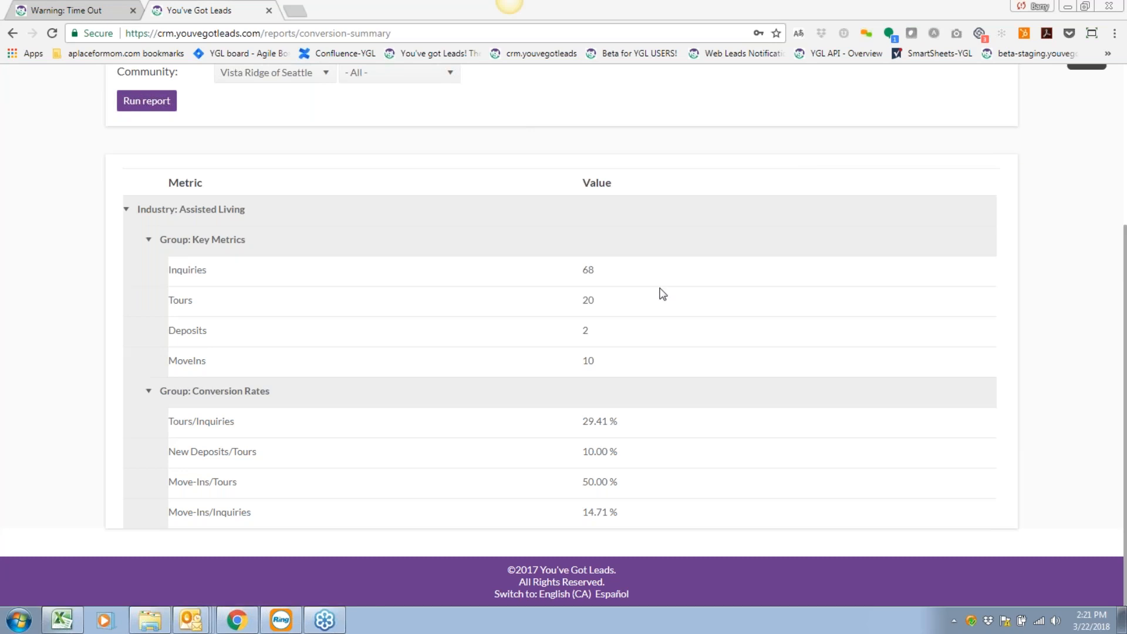
scroll(1056, 311, "up", 4)
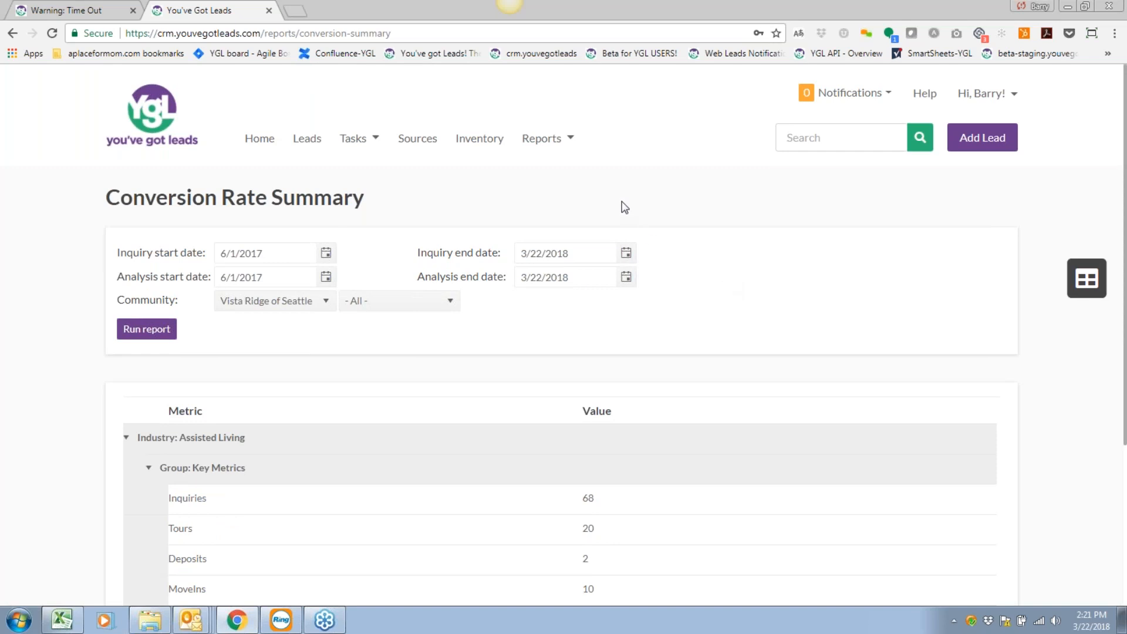
Open the Reports menu and browse the Lead Sources and Outreach Mgmt submenus.
left_click(552, 139)
mouse_move(587, 244)
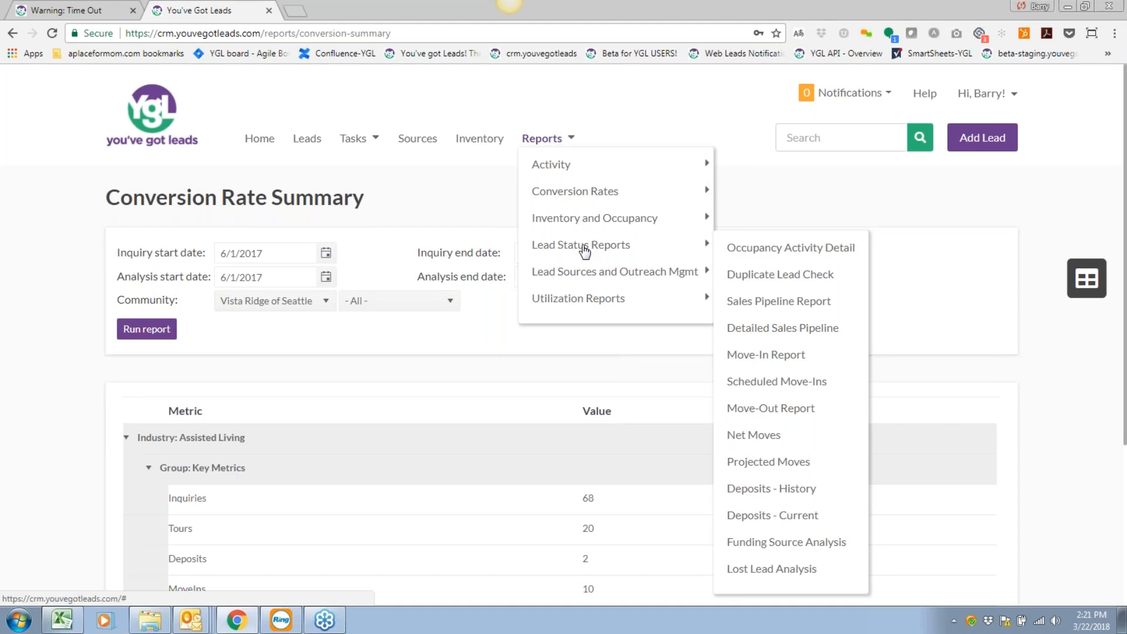
mouse_move(583, 274)
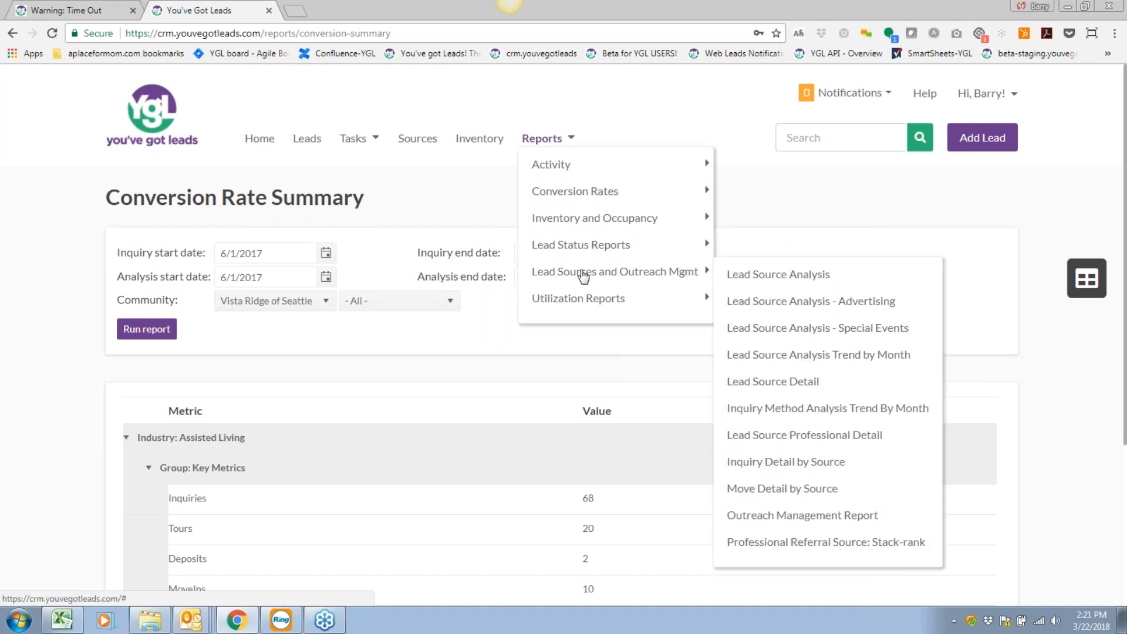
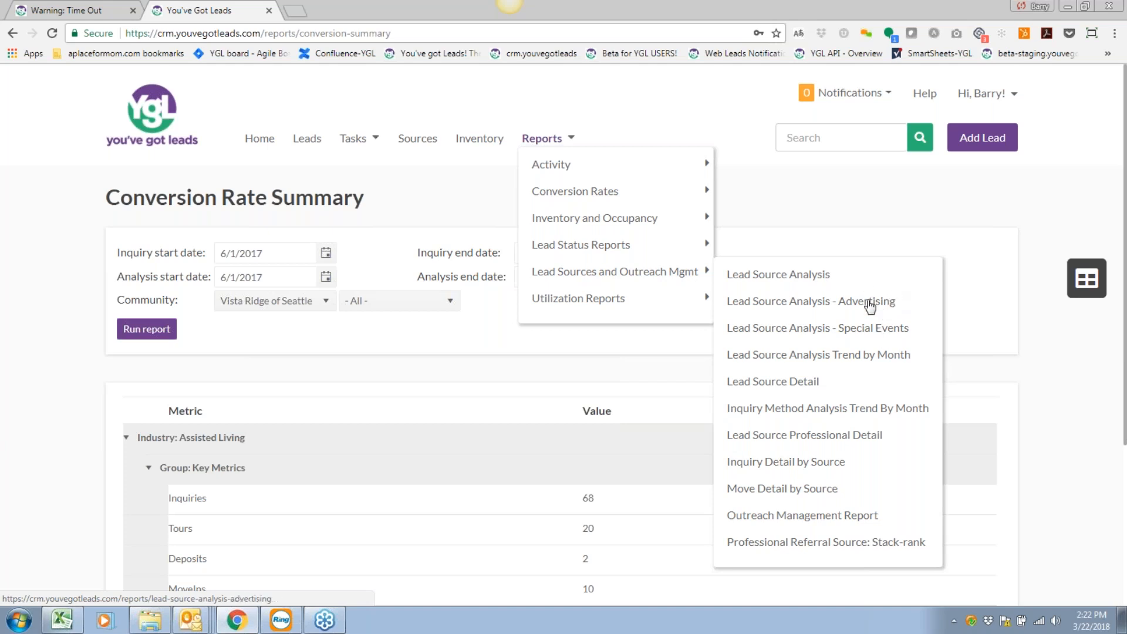
Run the Special Events report for 3/22/2017–3/22/2018: $1,005.00 cost, 2 inquiries, 1 move-in, 50.00% conversion.
left_click(854, 333)
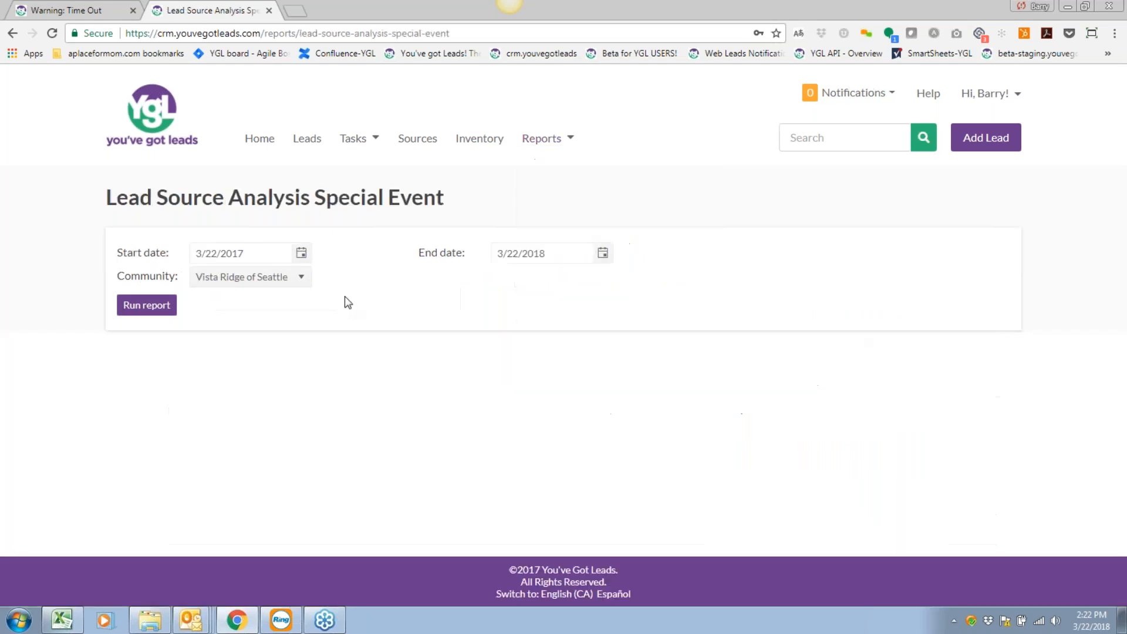
left_click(156, 312)
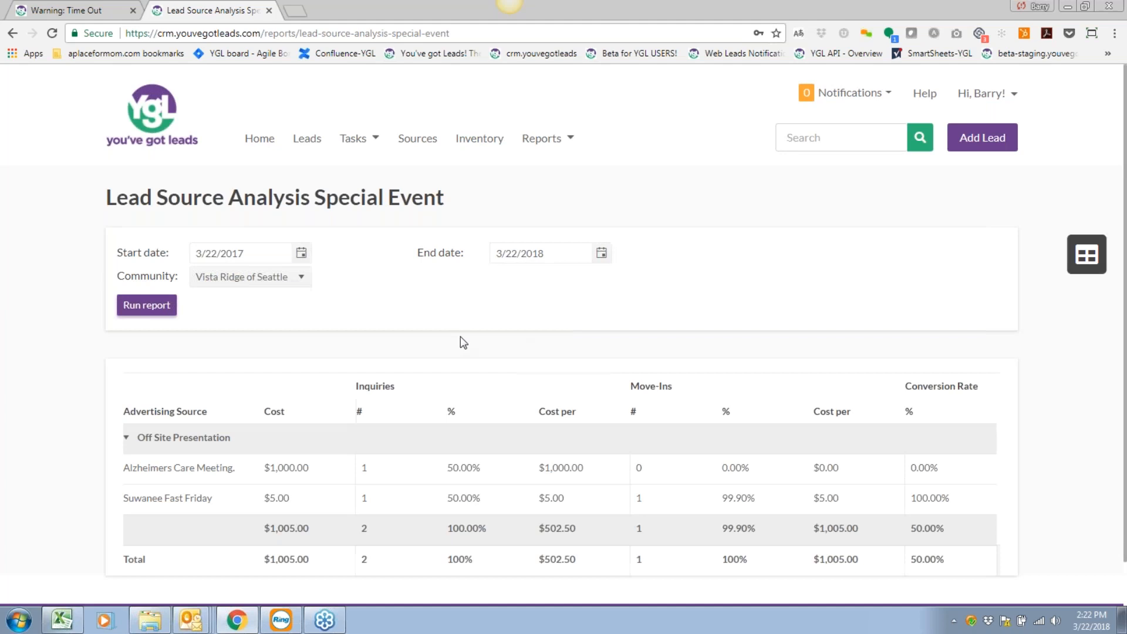
scroll(528, 332, "down", 1)
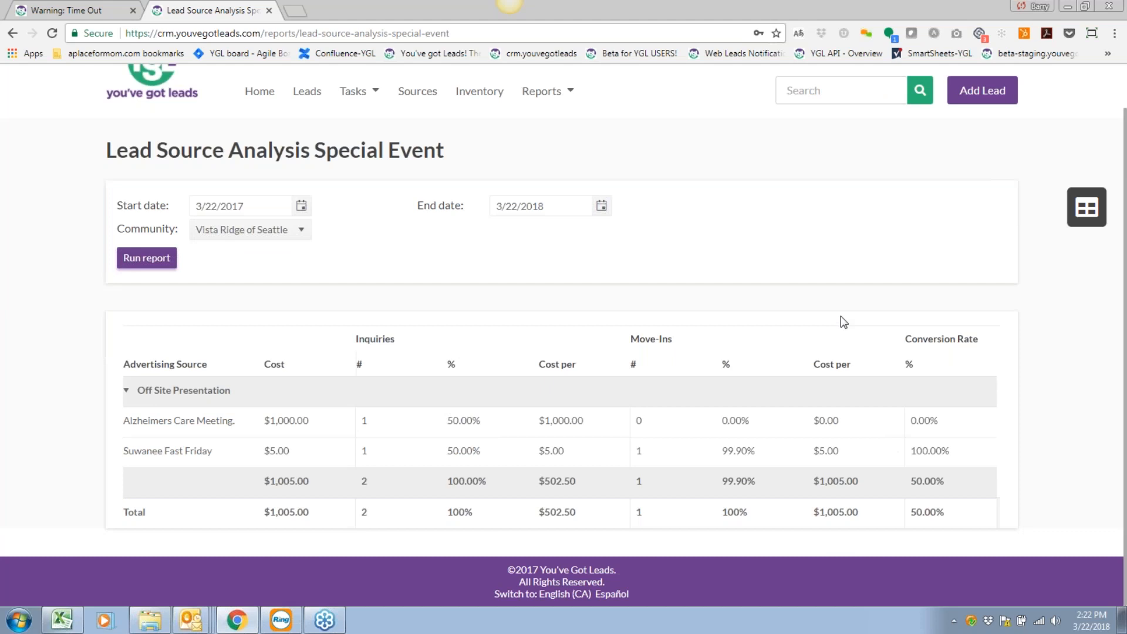
scroll(842, 320, "up", 1)
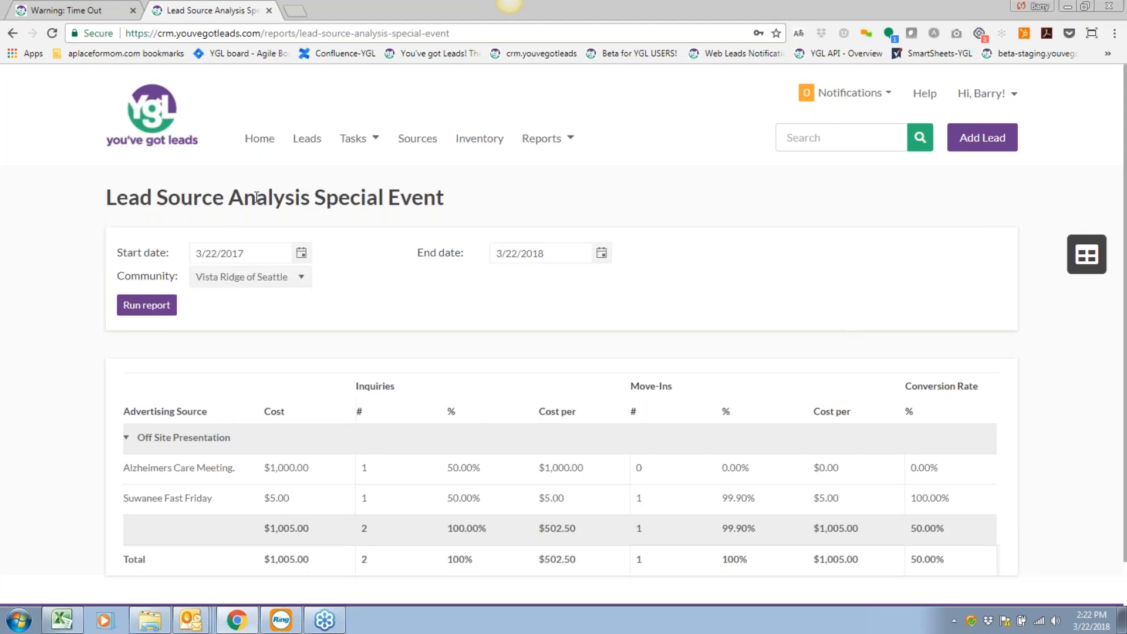
Highlight the report title, clear the selection, and bring up the Tasks menu.
left_click_drag(478, 209, 101, 195)
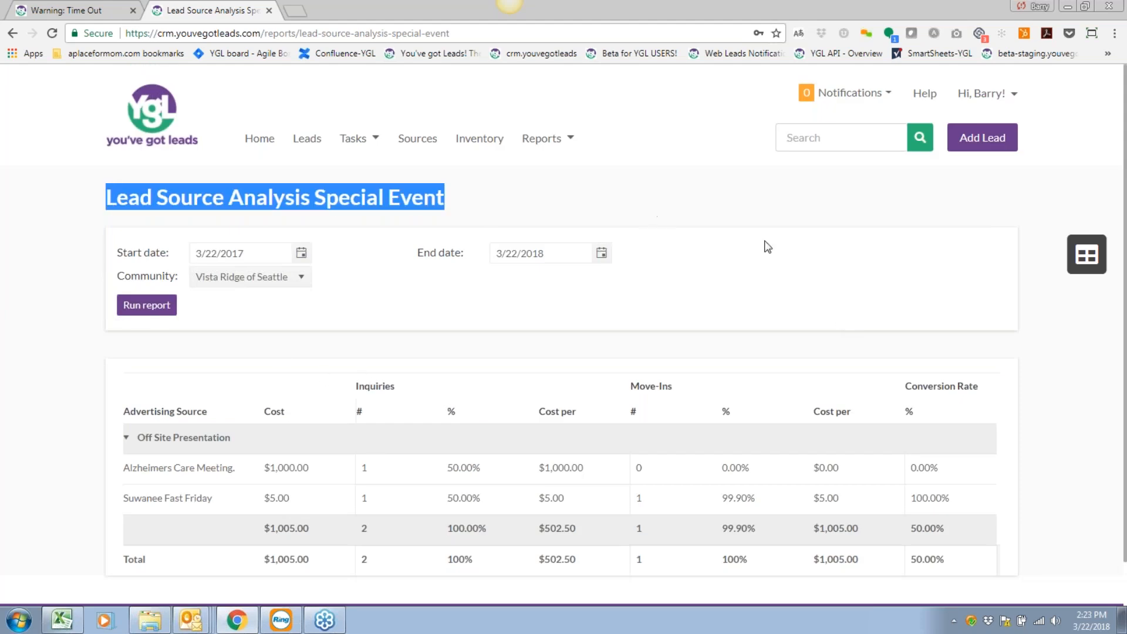
left_click(820, 258)
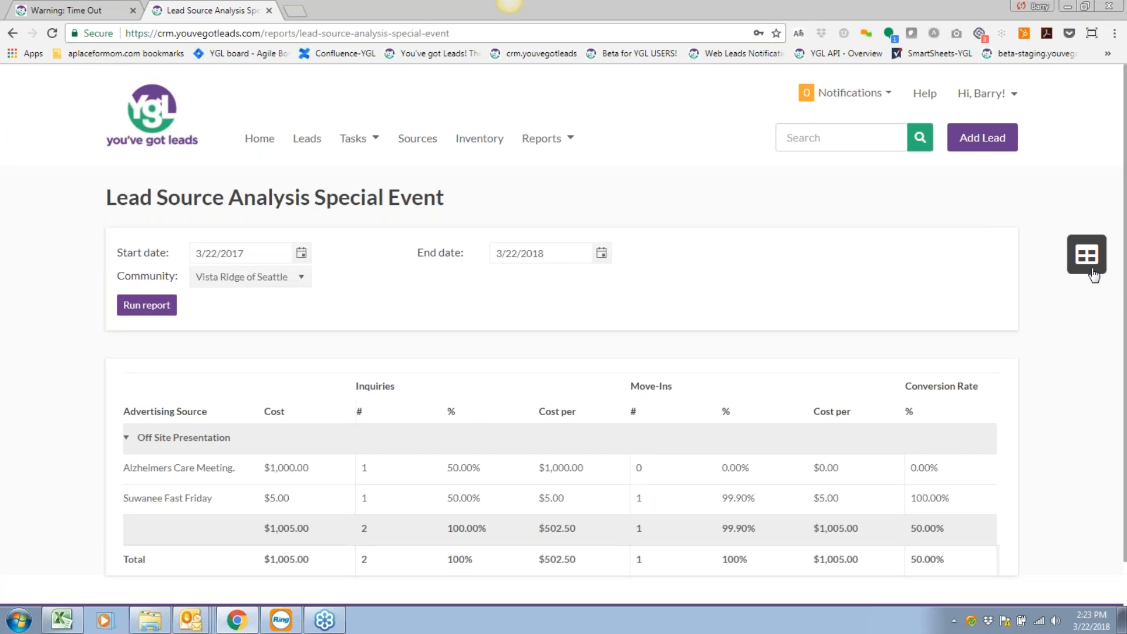
left_click(355, 139)
Browse the 170 Vista Ridge professional sources and export the list to Excel.
left_click(418, 139)
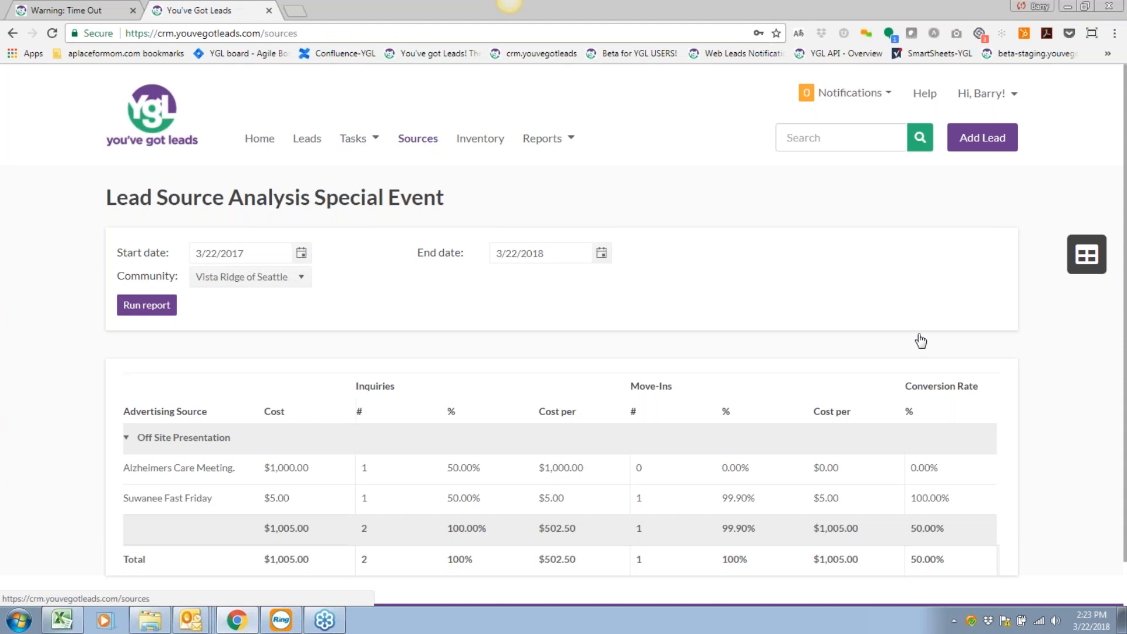
scroll(831, 327, "down", 7)
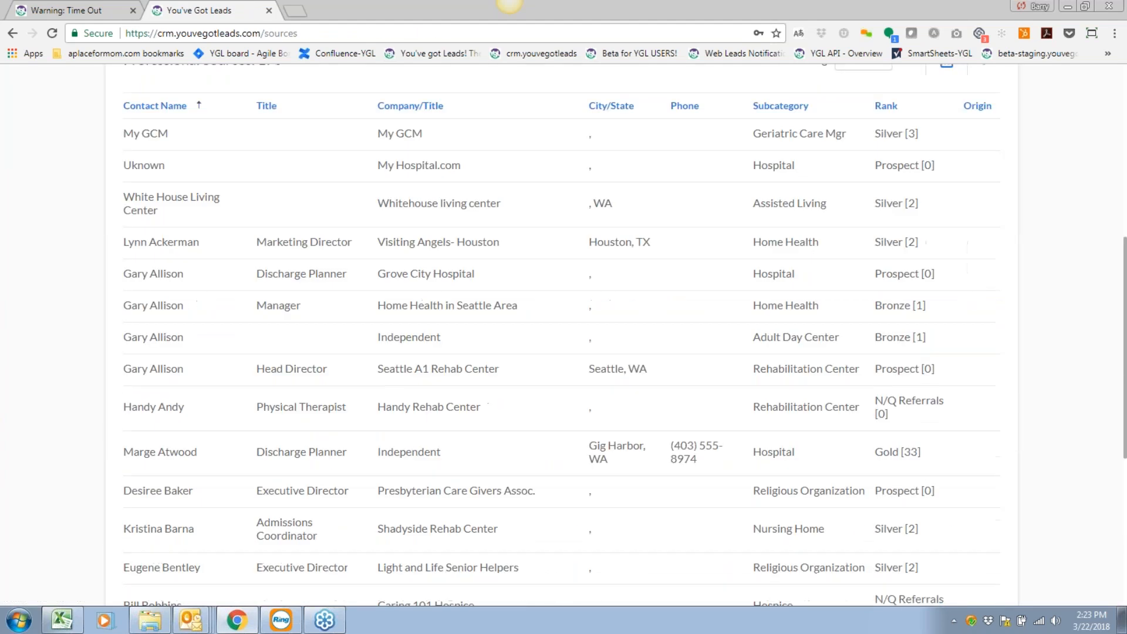
scroll(829, 322, "up", 7)
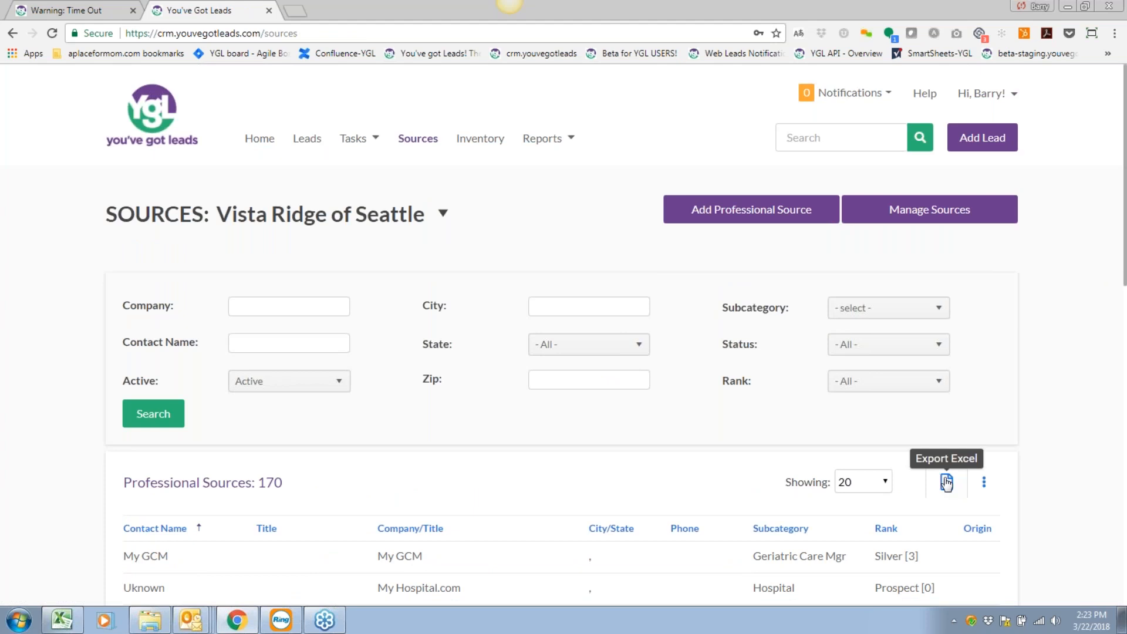
left_click(1122, 249)
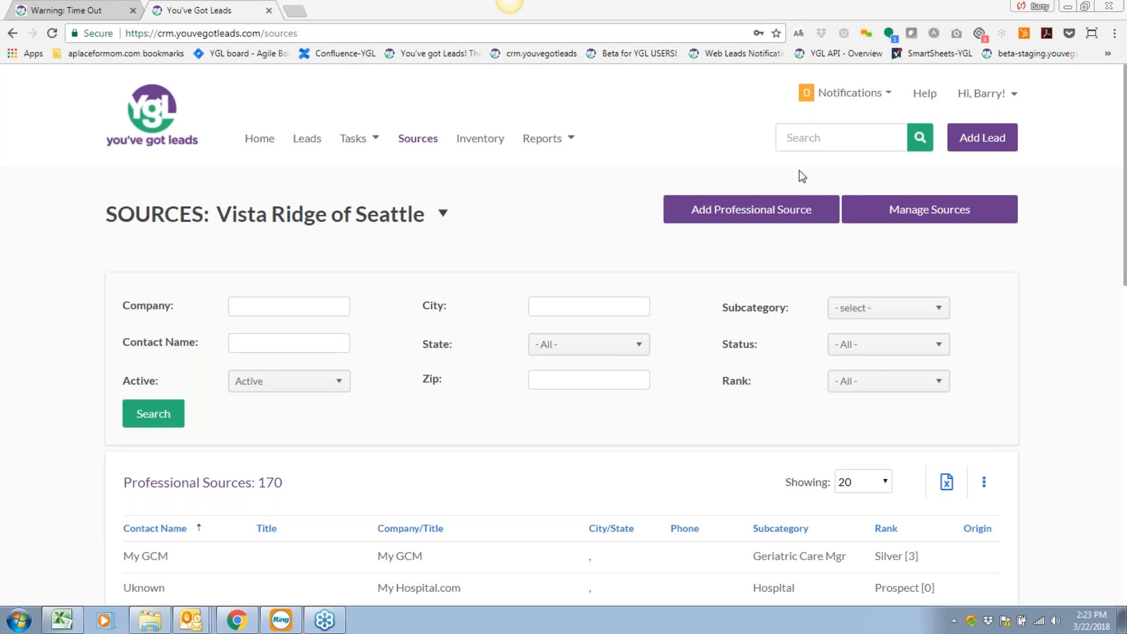
Review the Mar 18–24, 2018 week in the Task Calendar, then switch to the March 2018 month view.
left_click(347, 148)
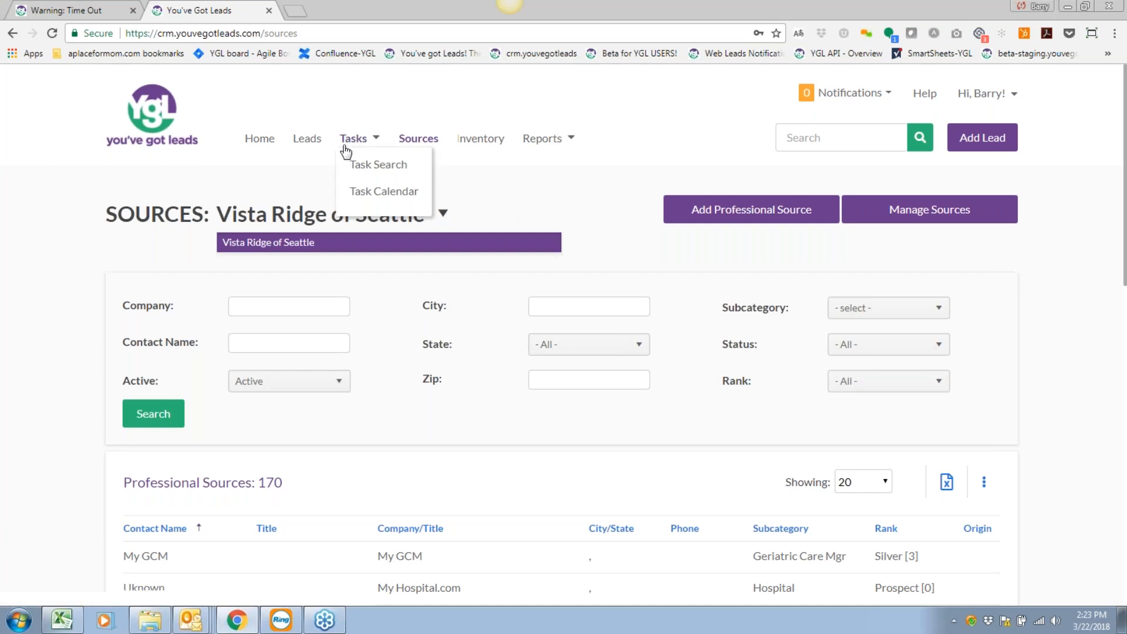
left_click(384, 191)
scroll(733, 358, "down", 2)
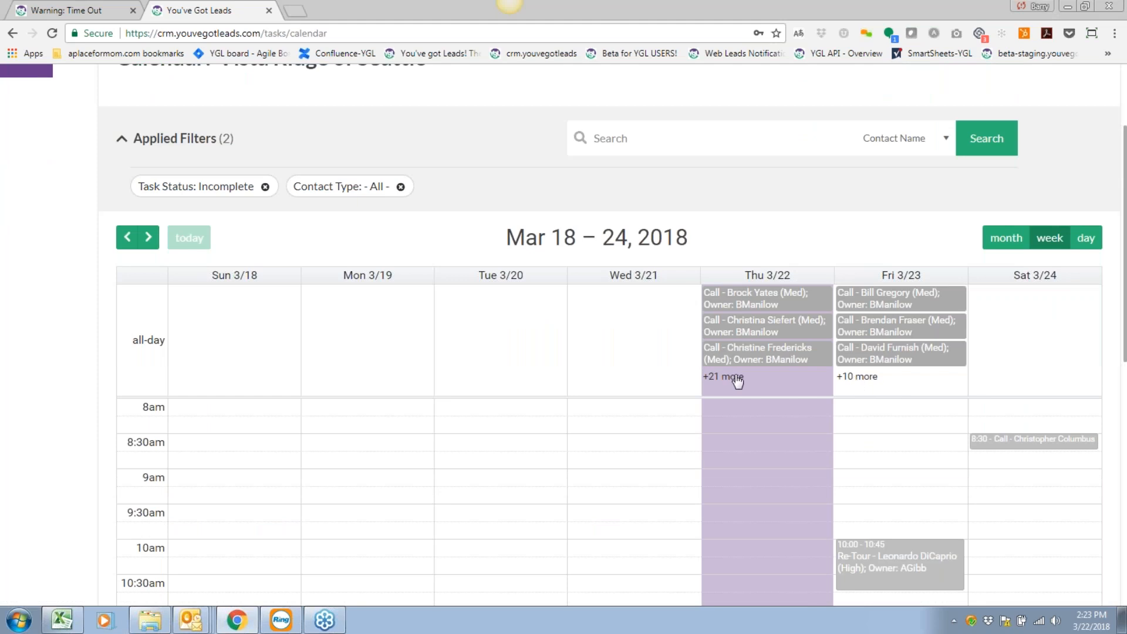
scroll(885, 389, "down", 2)
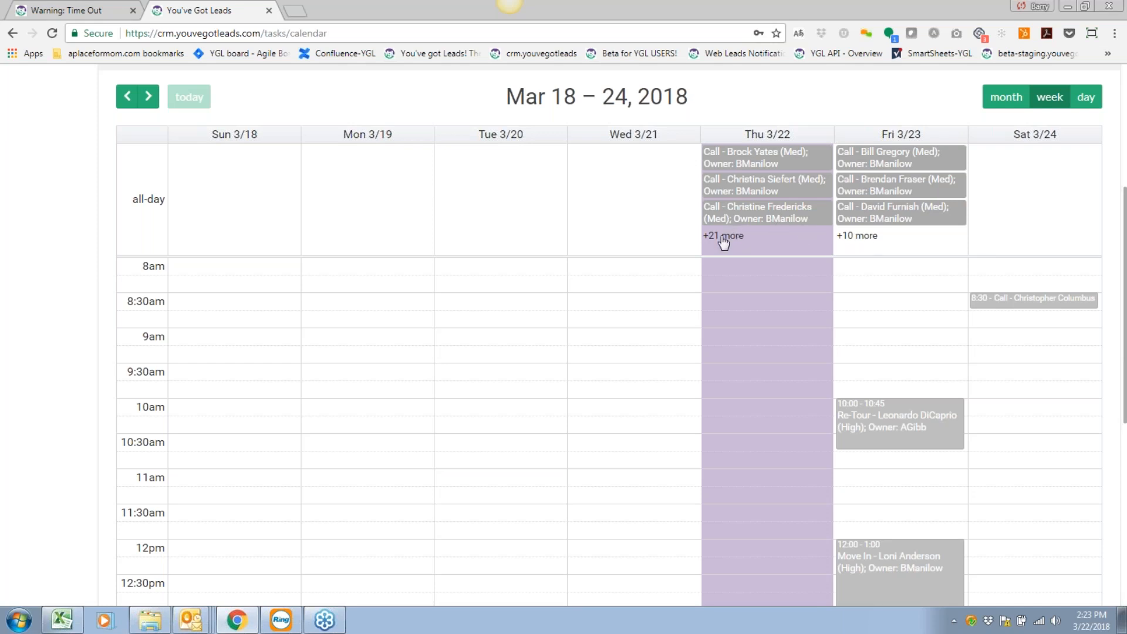
scroll(977, 328, "up", 1)
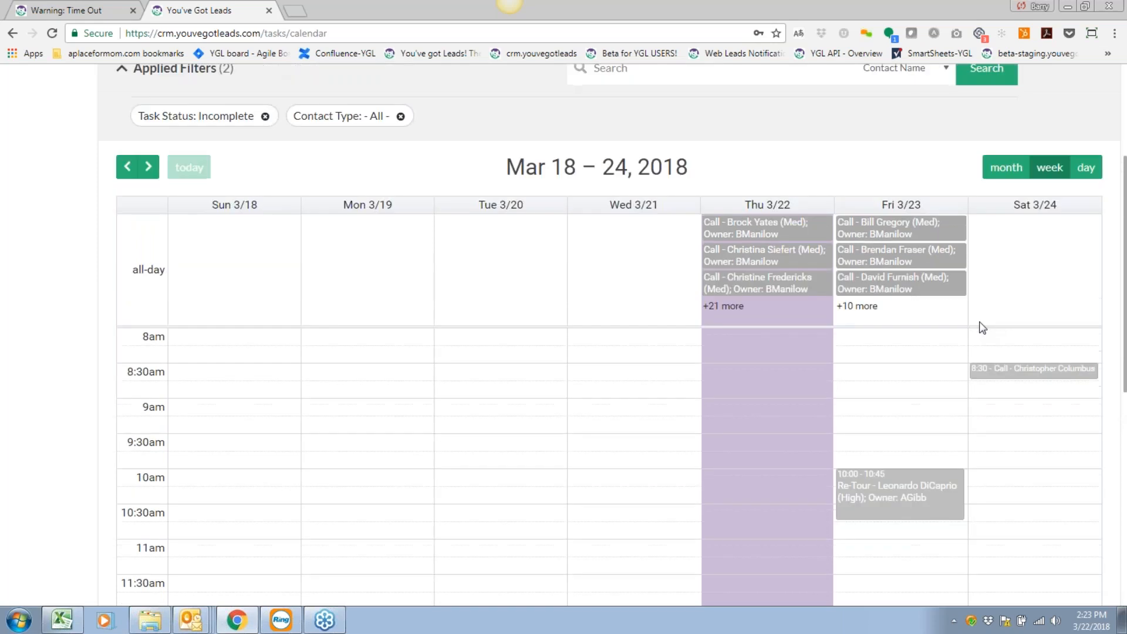
left_click(1006, 167)
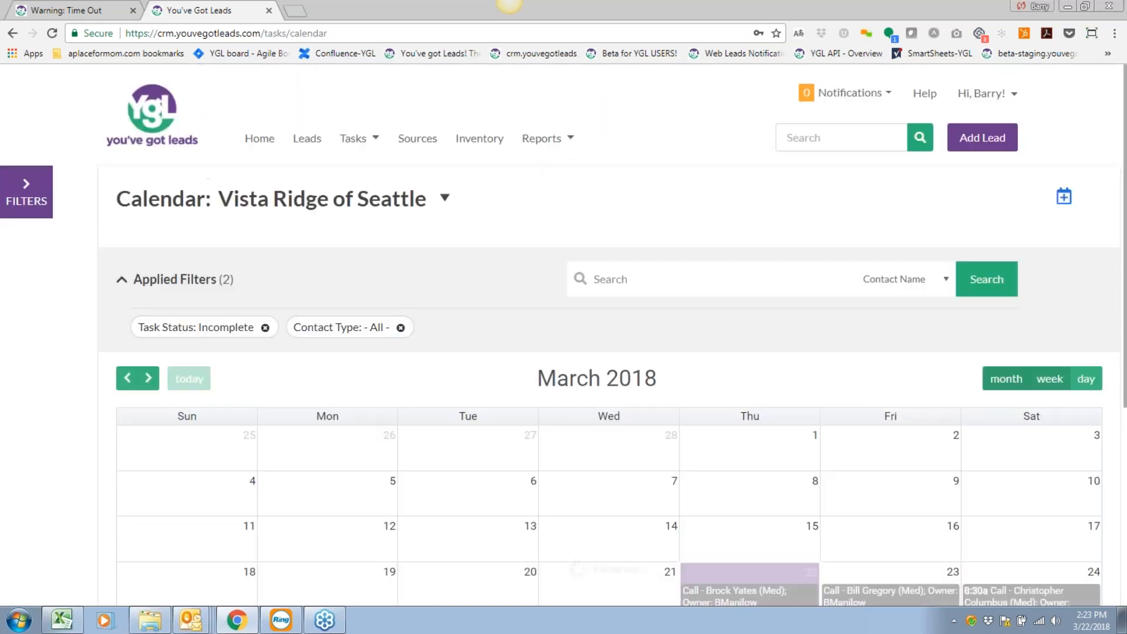
scroll(923, 354, "down", 5)
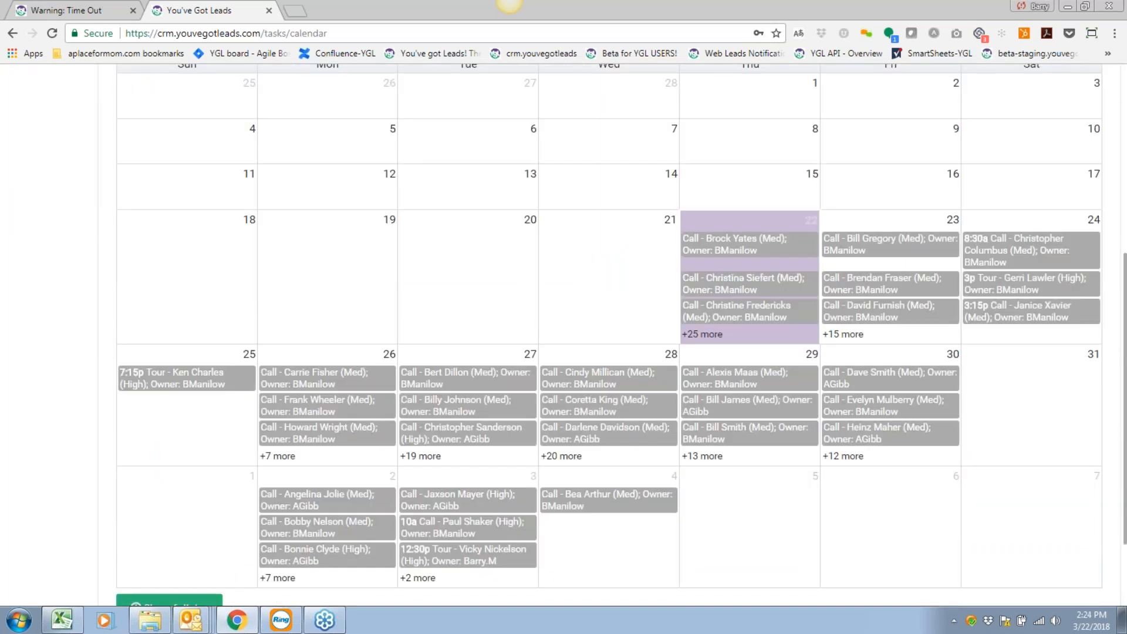
scroll(423, 416, "down", 1)
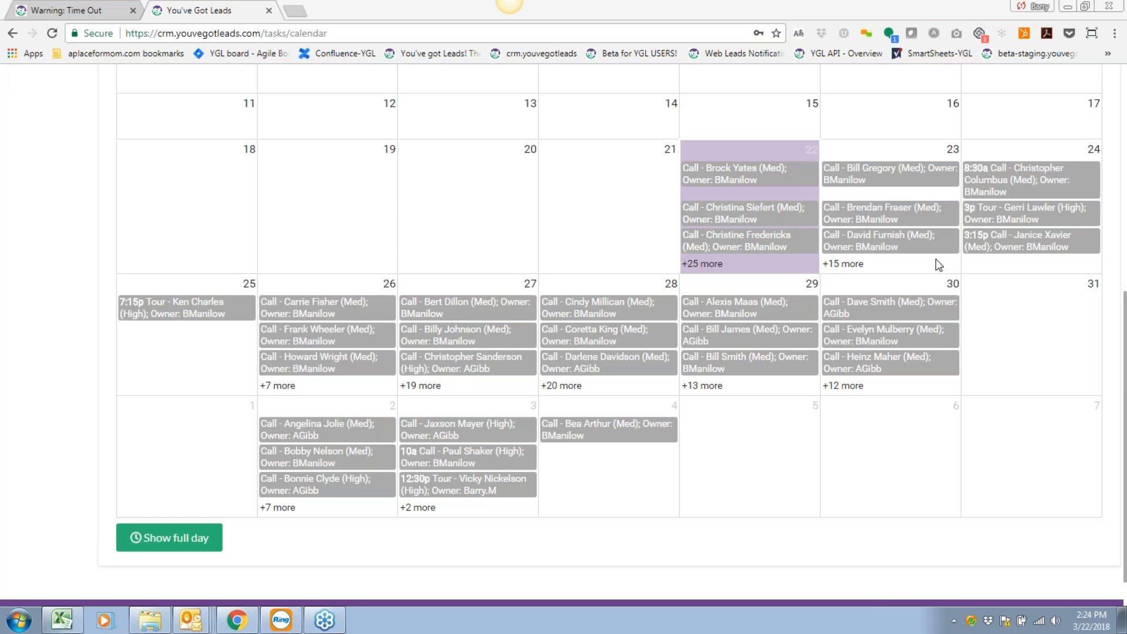
scroll(497, 239, "up", 6)
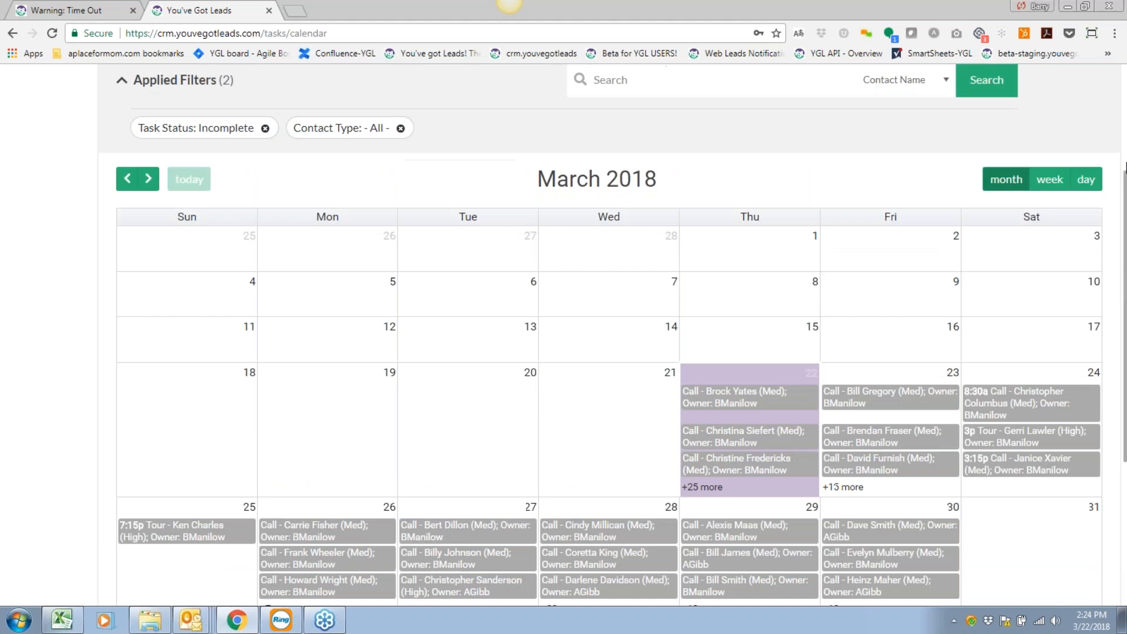
scroll(498, 239, "up", 1)
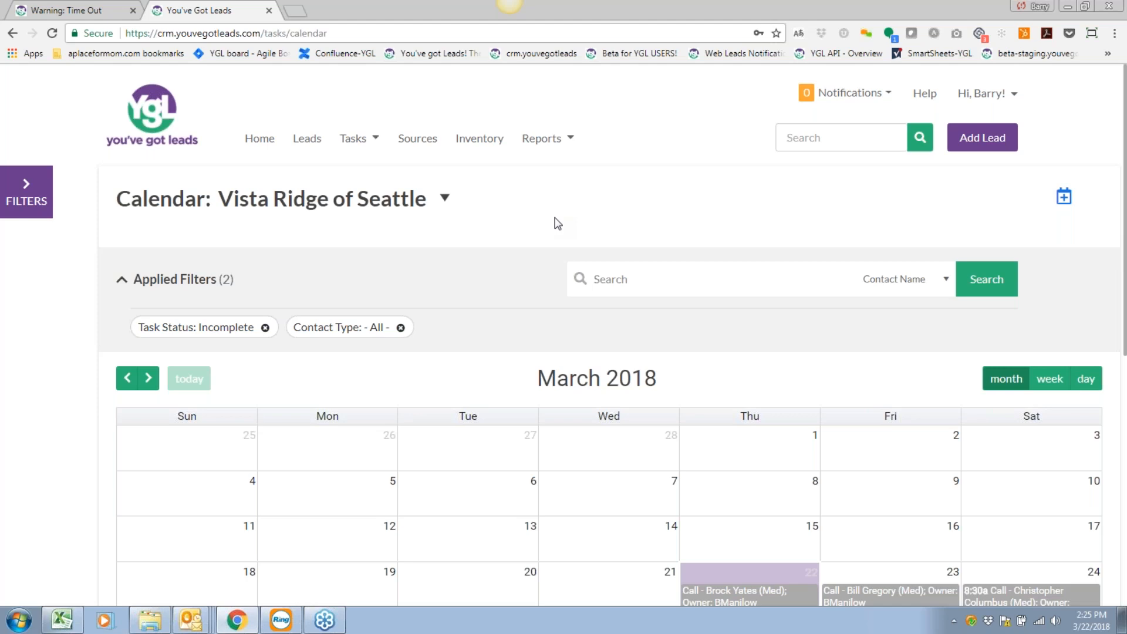
left_click(1007, 96)
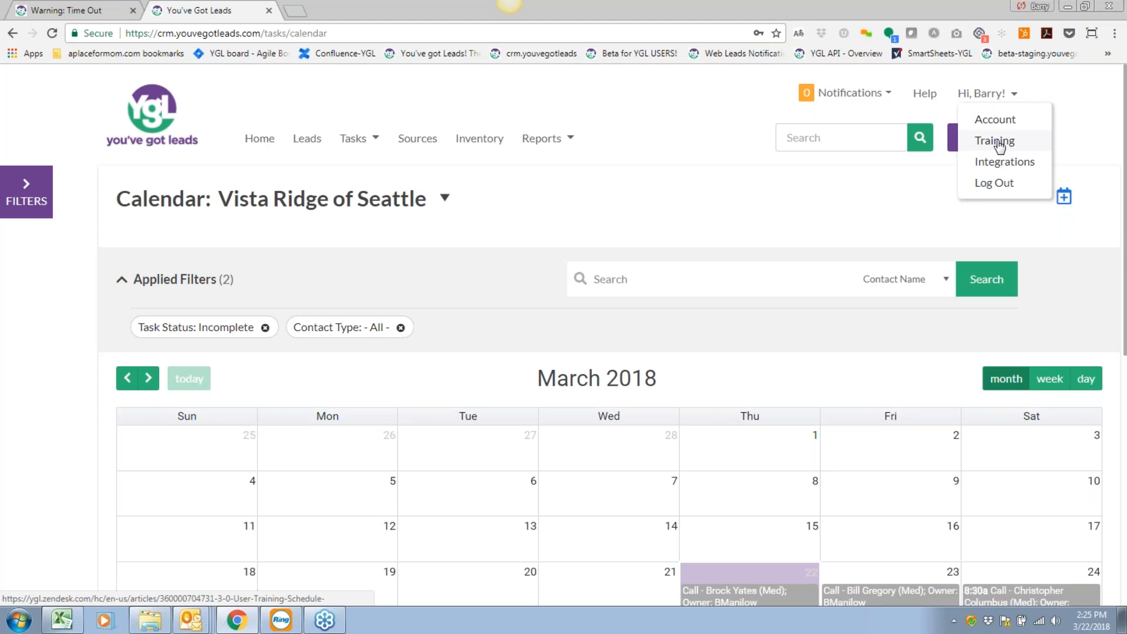
left_click(882, 201)
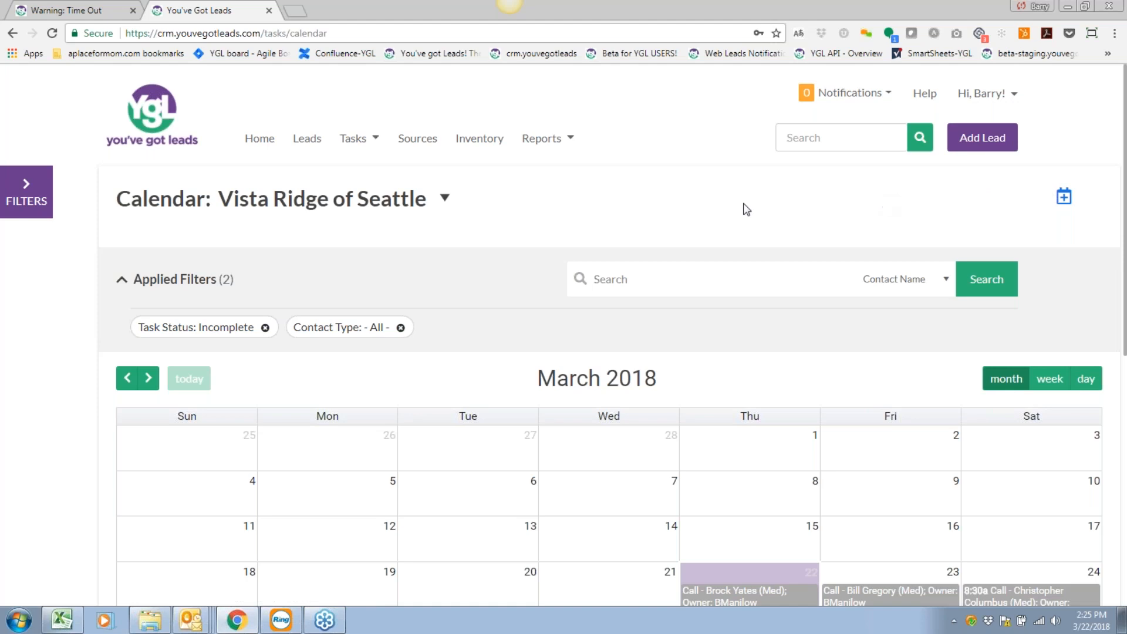